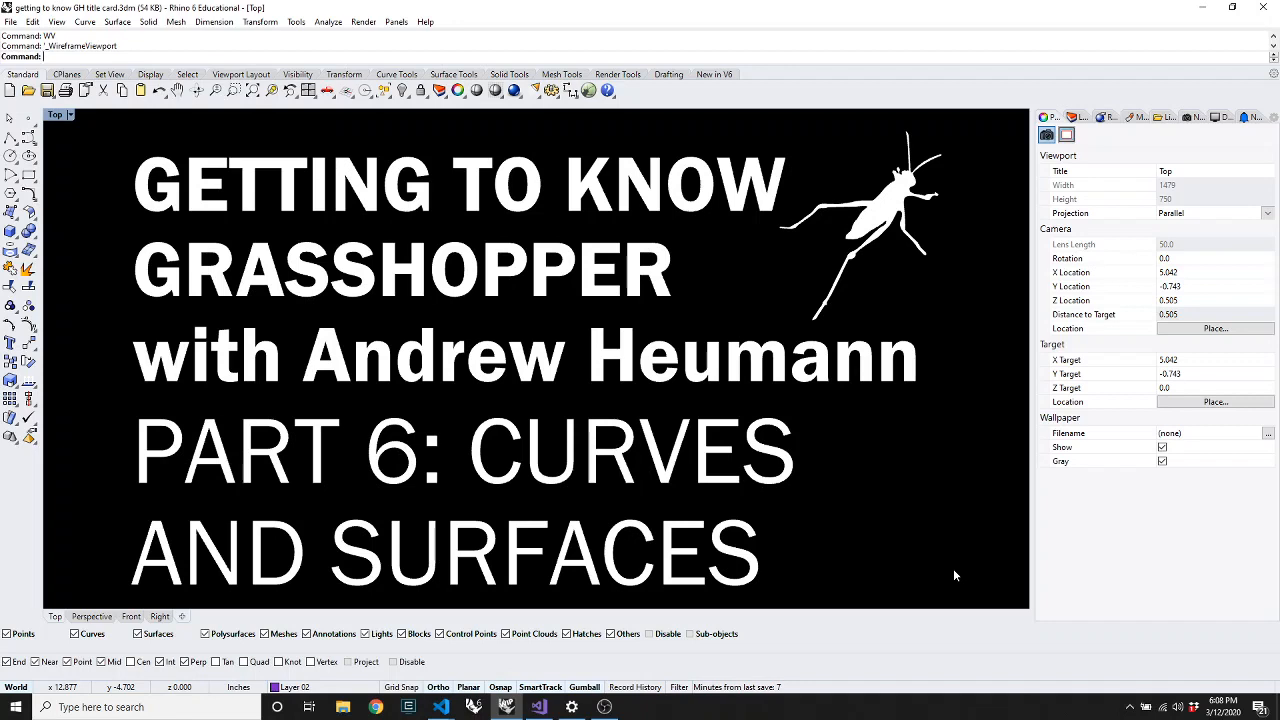
Hide all title card objects, then draw a seven-point degree-3 S-curve across the Top view
{"action": "key", "text": "ctrl+a"}
{"action": "key", "text": "ctrl+h"}
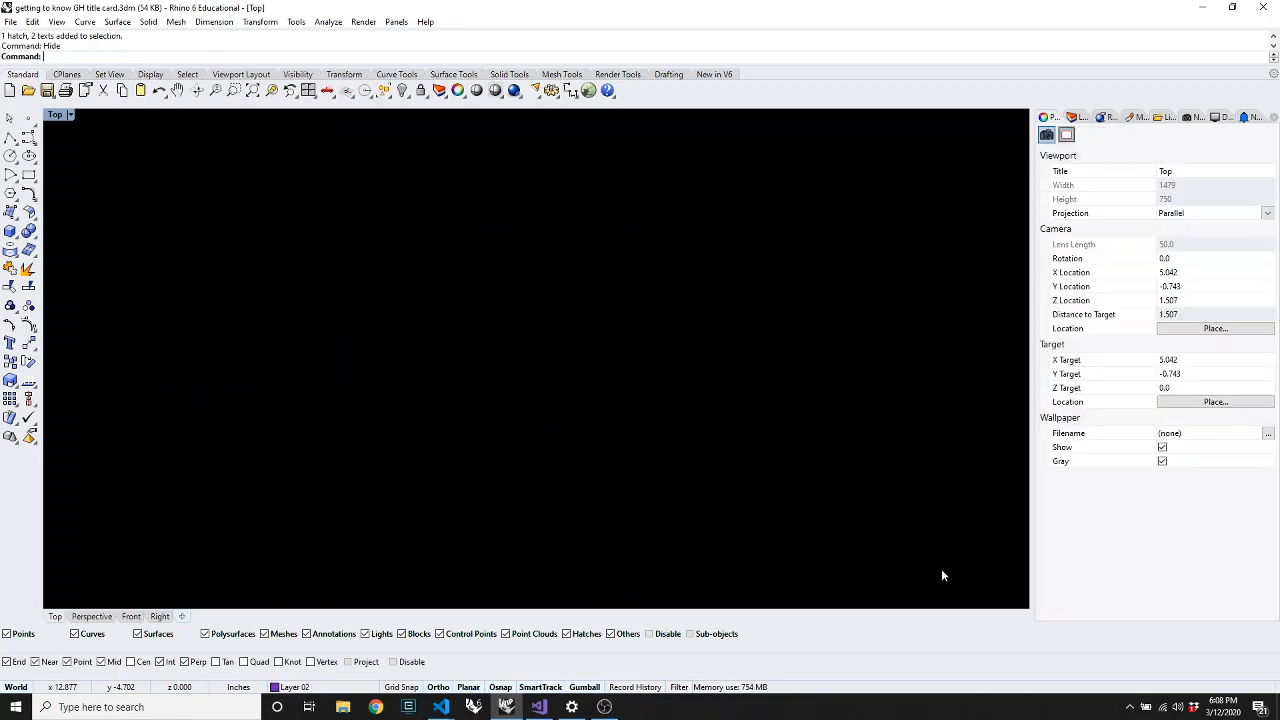
{"action": "type", "text": "curve"}
{"action": "key", "text": "Return"}
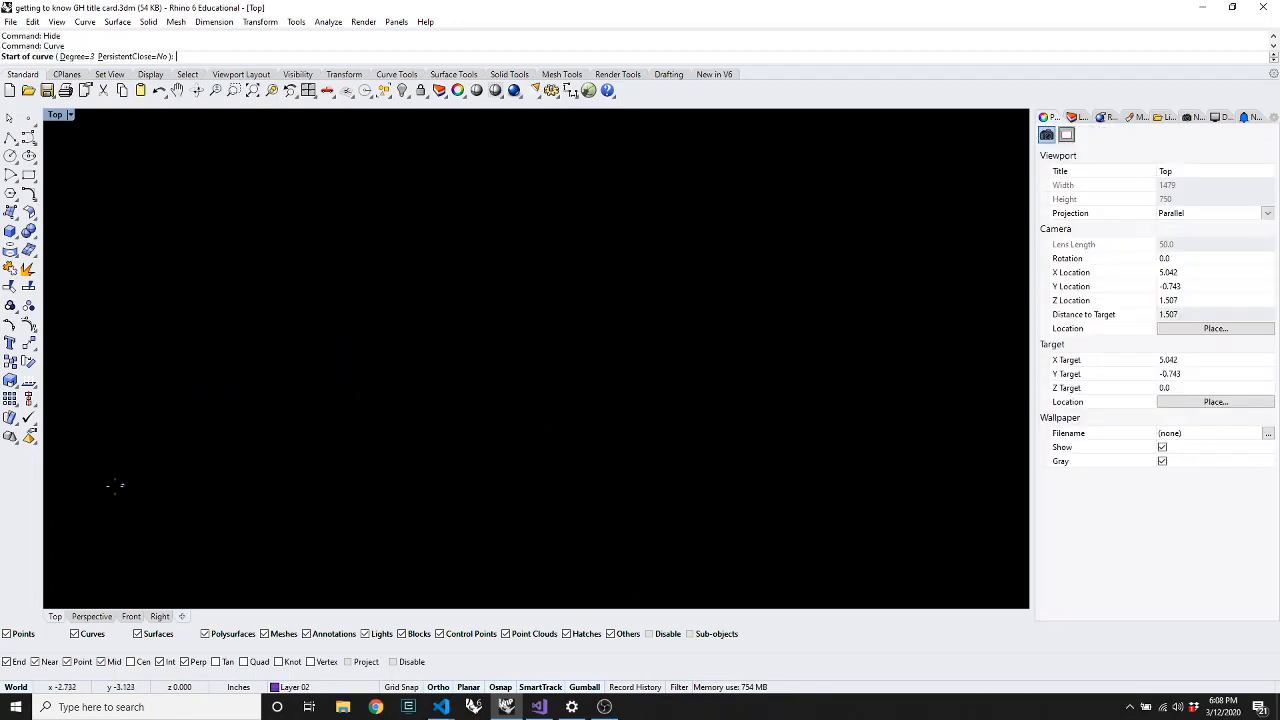
{"action": "left_click", "coordinate": [126, 489]}
{"action": "left_click", "coordinate": [190, 260]}
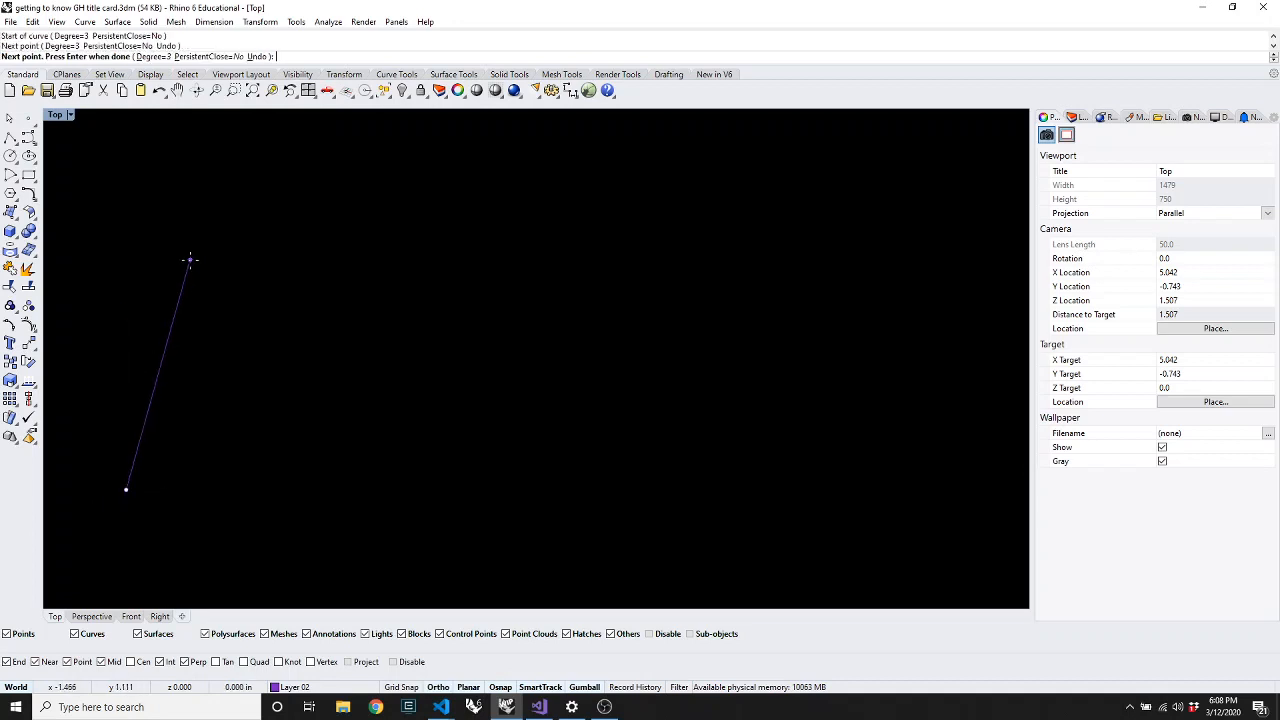
{"action": "left_click", "coordinate": [421, 230]}
{"action": "left_click", "coordinate": [560, 449]}
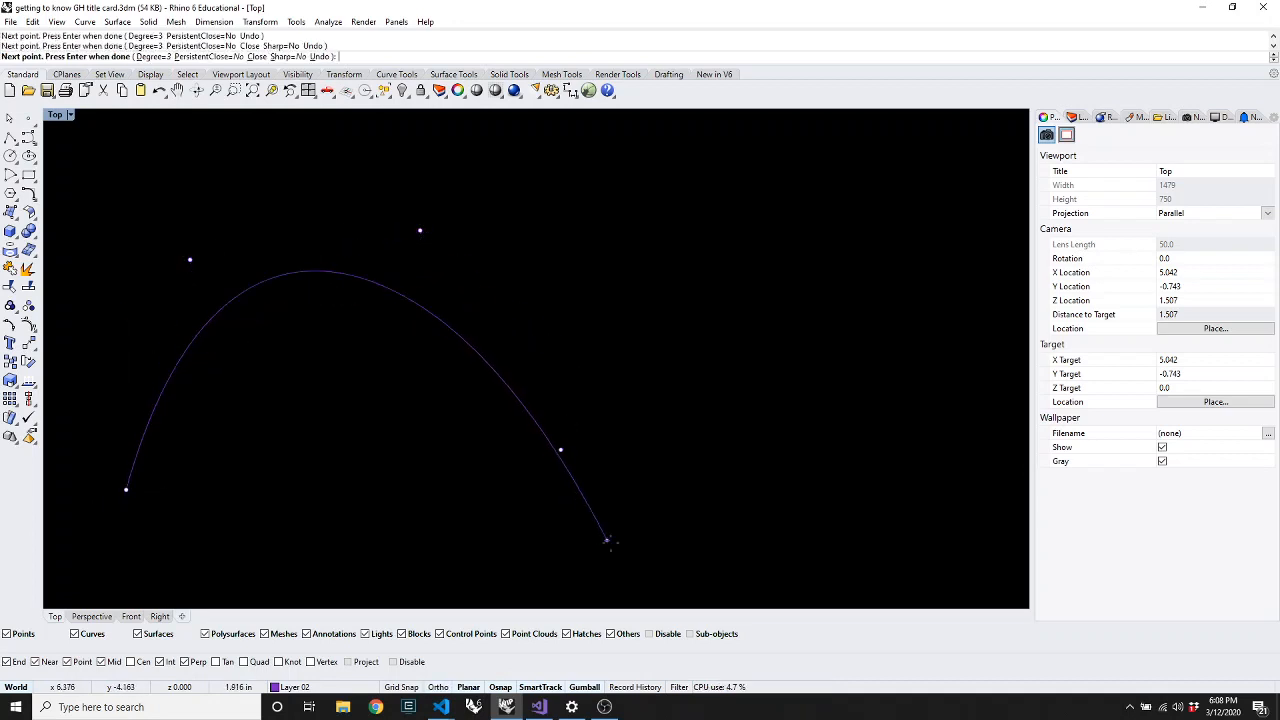
{"action": "left_click", "coordinate": [638, 556]}
{"action": "left_click", "coordinate": [768, 542]}
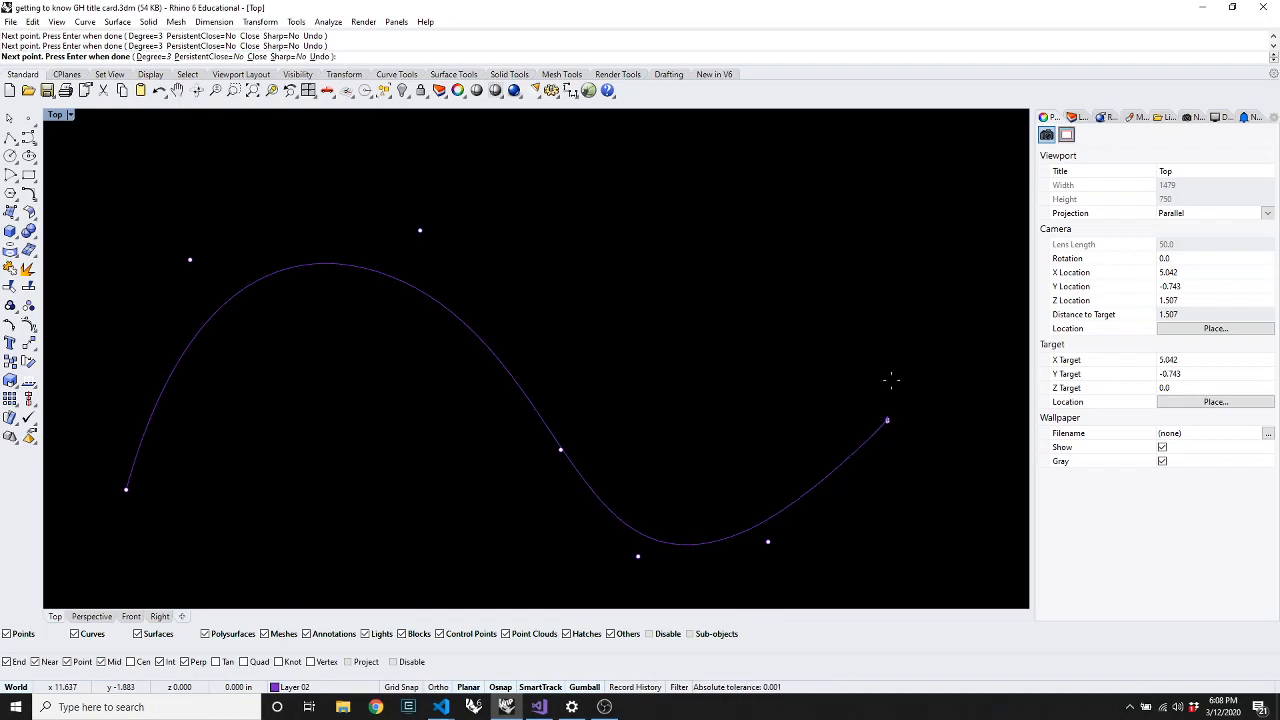
{"action": "left_click", "coordinate": [887, 420]}
{"action": "left_click", "coordinate": [887, 240]}
{"action": "key", "text": "Return"}
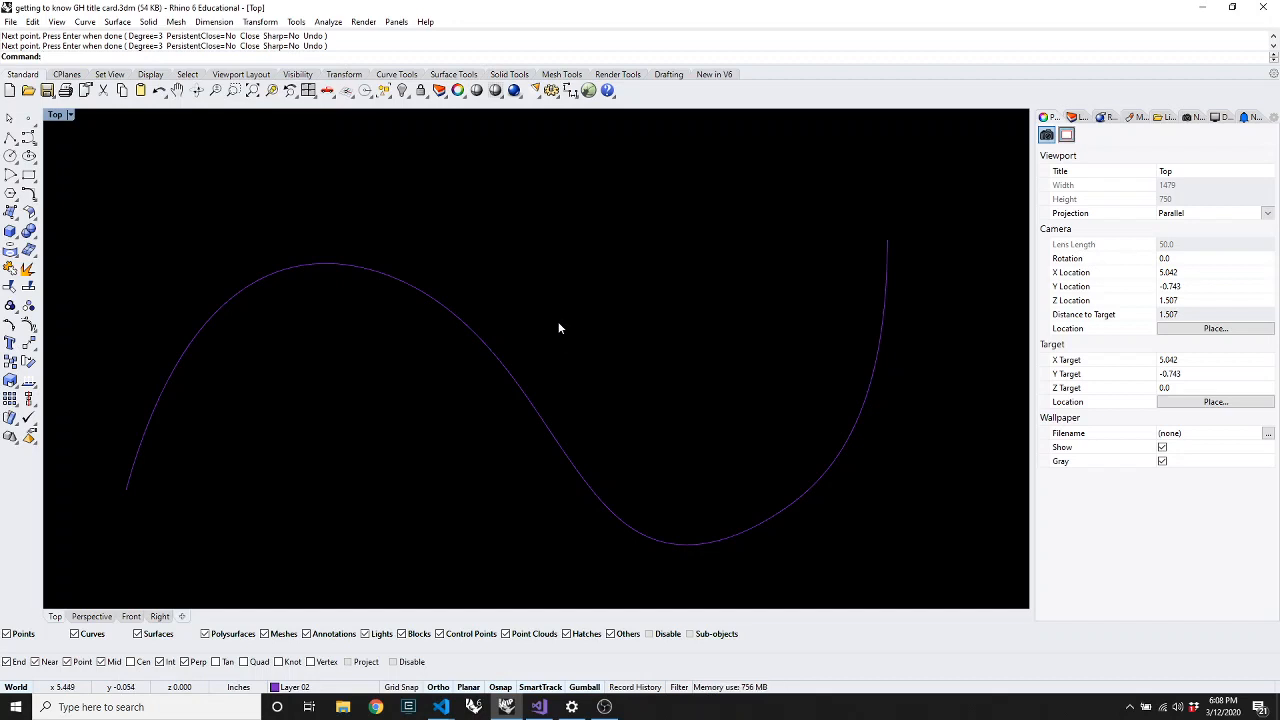
Drag the curve's top control point up and to the right to raise its upper arch
{"action": "left_click", "coordinate": [238, 298]}
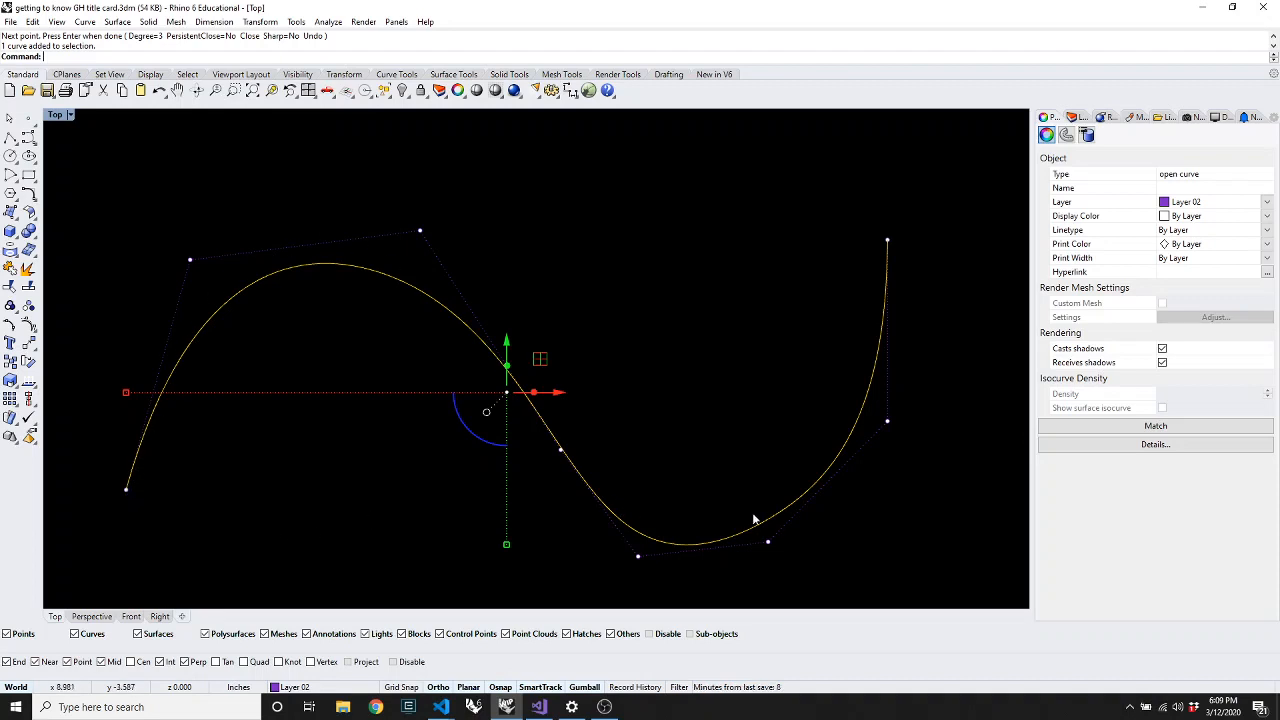
{"action": "left_click", "coordinate": [887, 422]}
{"action": "left_click", "coordinate": [850, 583]}
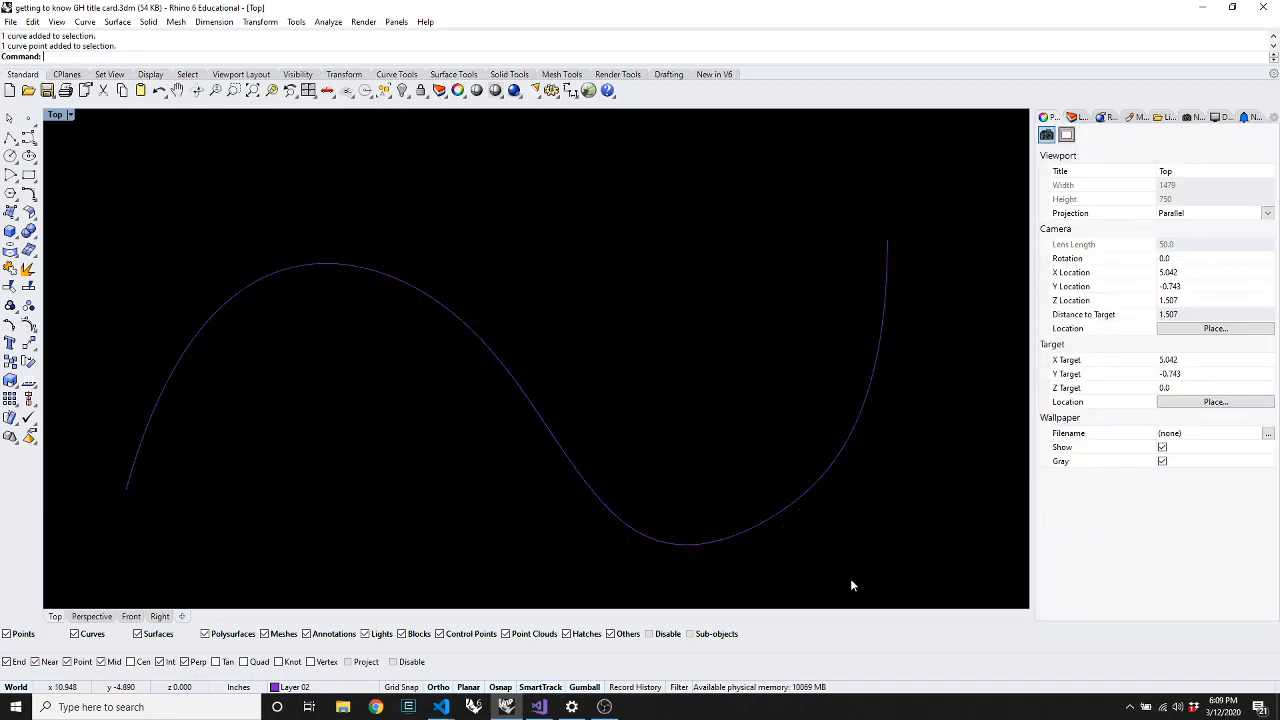
{"action": "left_click", "coordinate": [535, 412]}
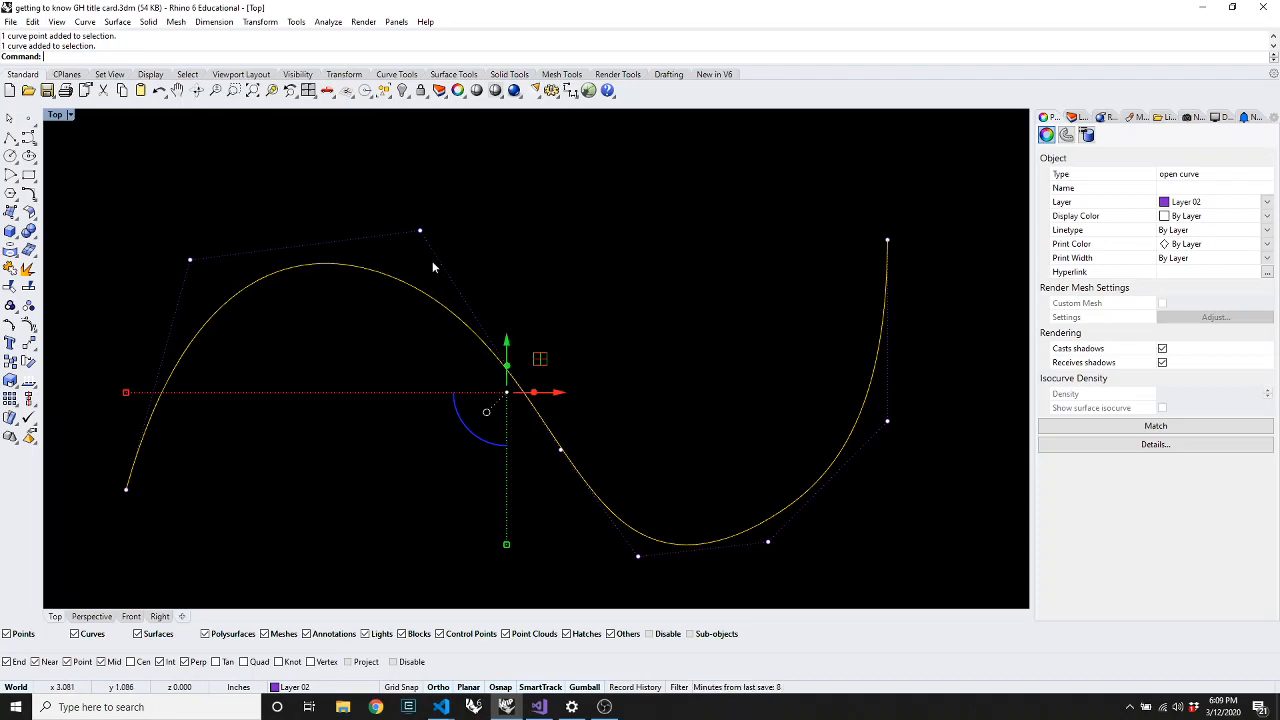
{"action": "left_click_drag", "start_coordinate": [423, 236], "coordinate": [510, 127]}
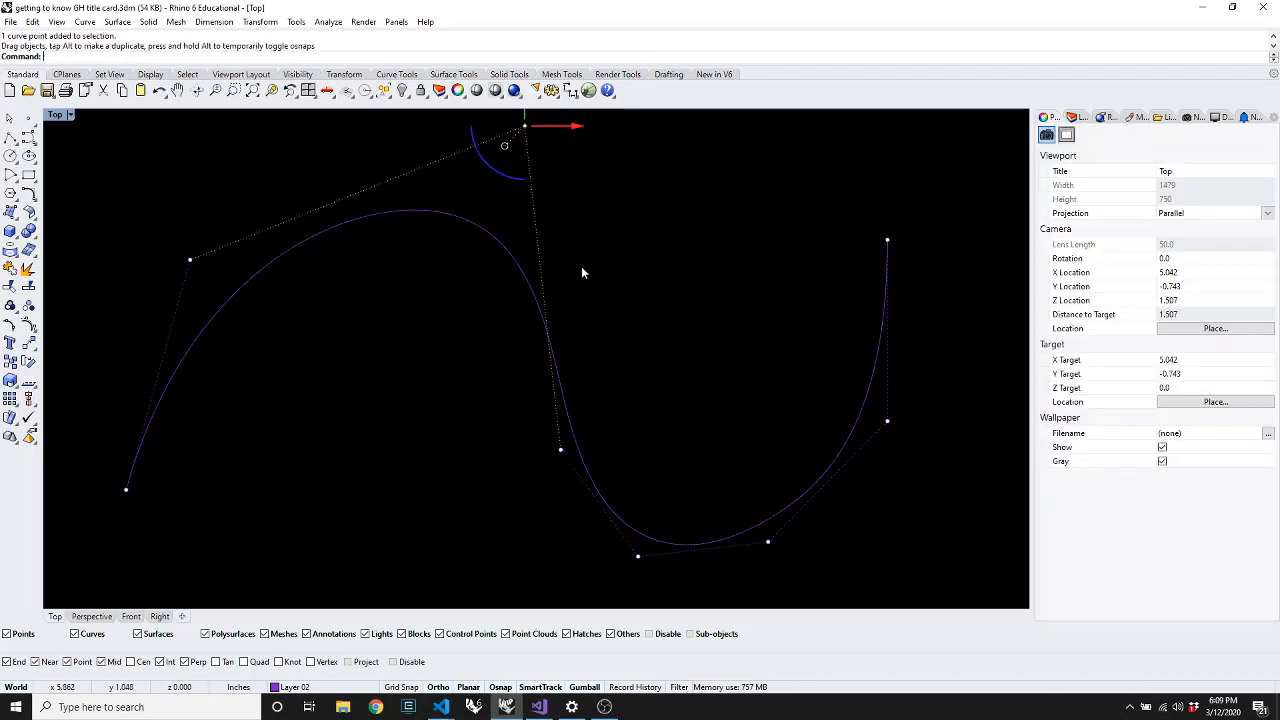
{"action": "key", "text": "Escape"}
Start a new free-form curve with its degree set to 11
{"action": "left_click", "coordinate": [30, 140]}
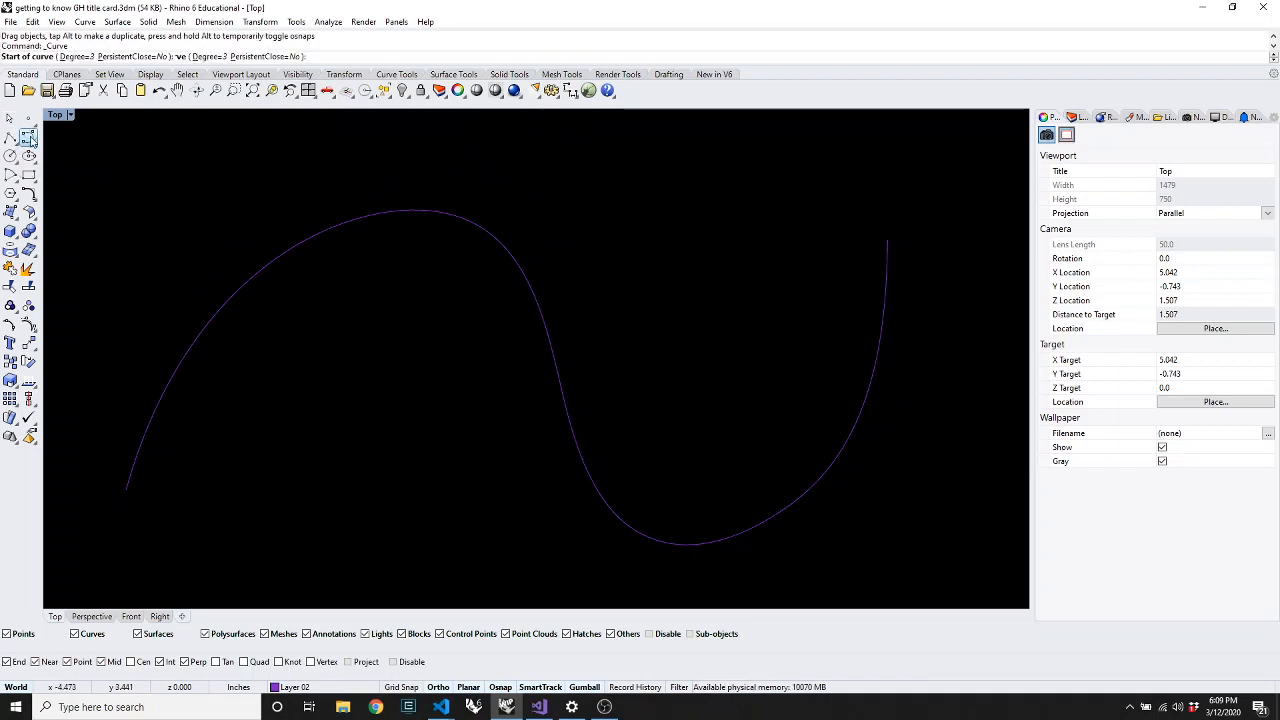
{"action": "left_click", "coordinate": [80, 57]}
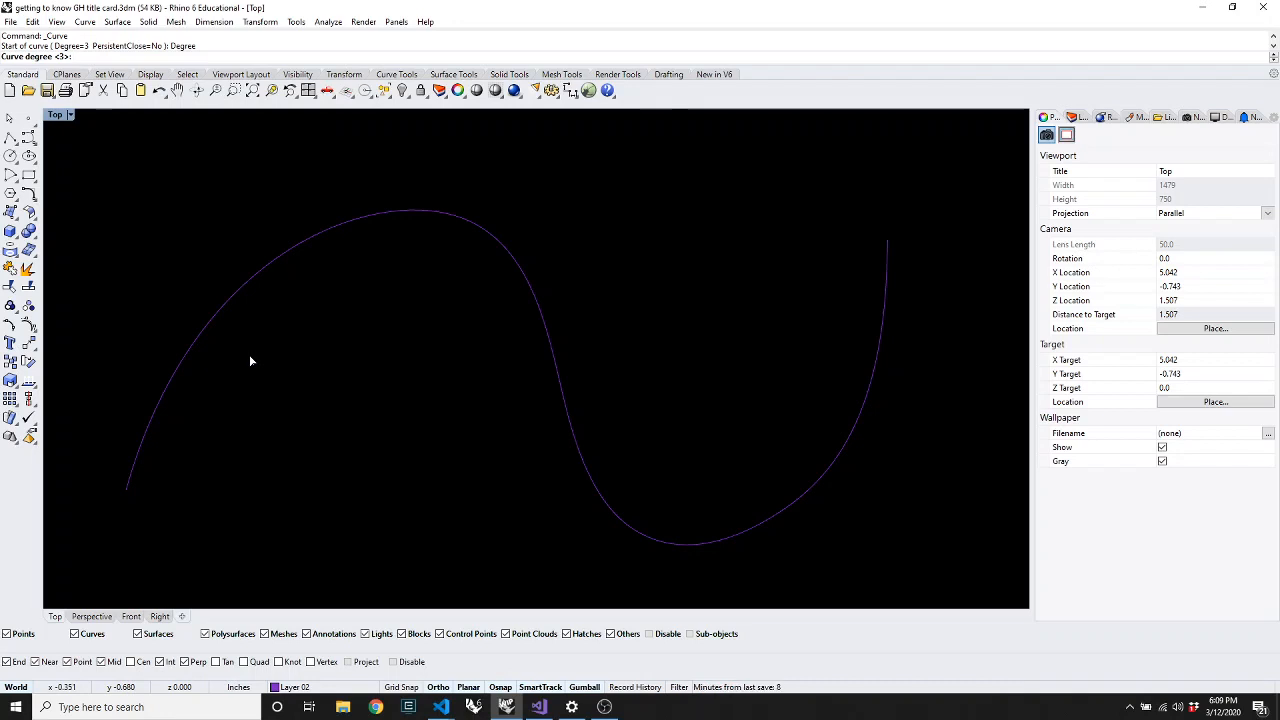
{"action": "type", "text": "11"}
{"action": "key", "text": "Return"}
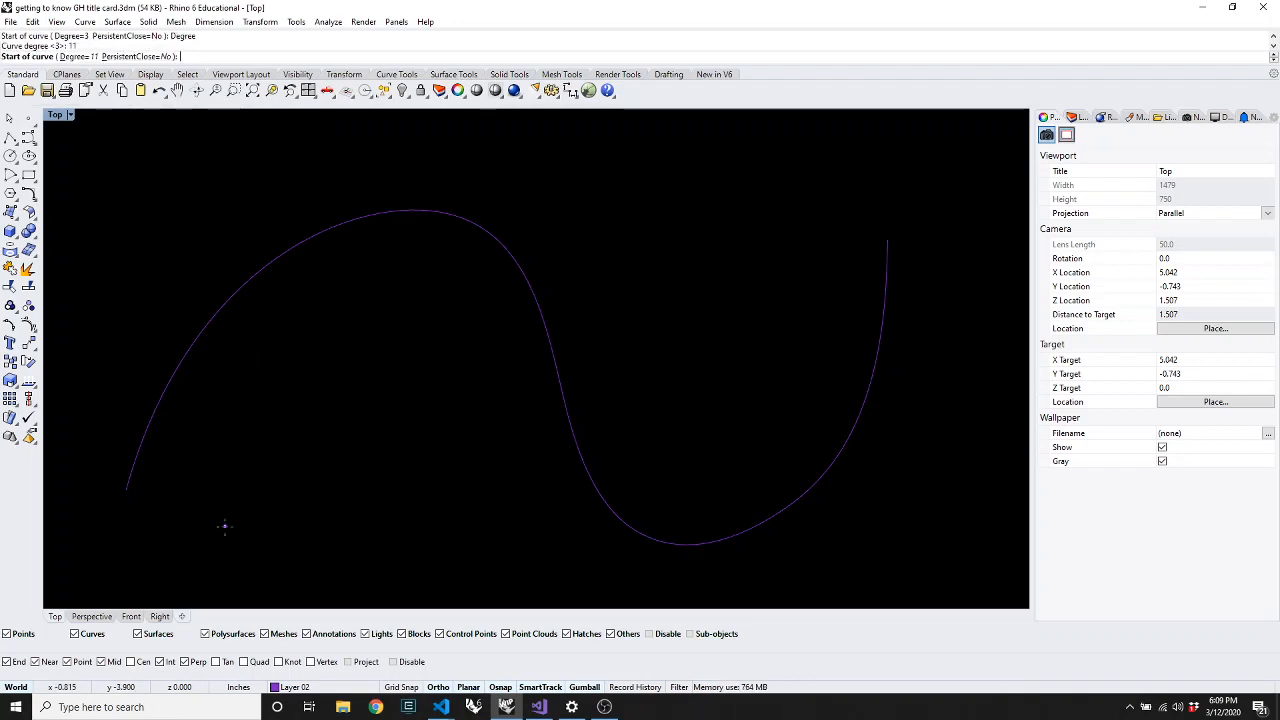
{"action": "scroll", "coordinate": [223, 464], "scroll_direction": "down", "scroll_amount": 20}
{"action": "scroll", "coordinate": [223, 464], "scroll_direction": "up", "scroll_amount": 6}
Place six points arching over the S-curve and sweeping right to finish the degree-11 curve
{"action": "left_click", "coordinate": [210, 525]}
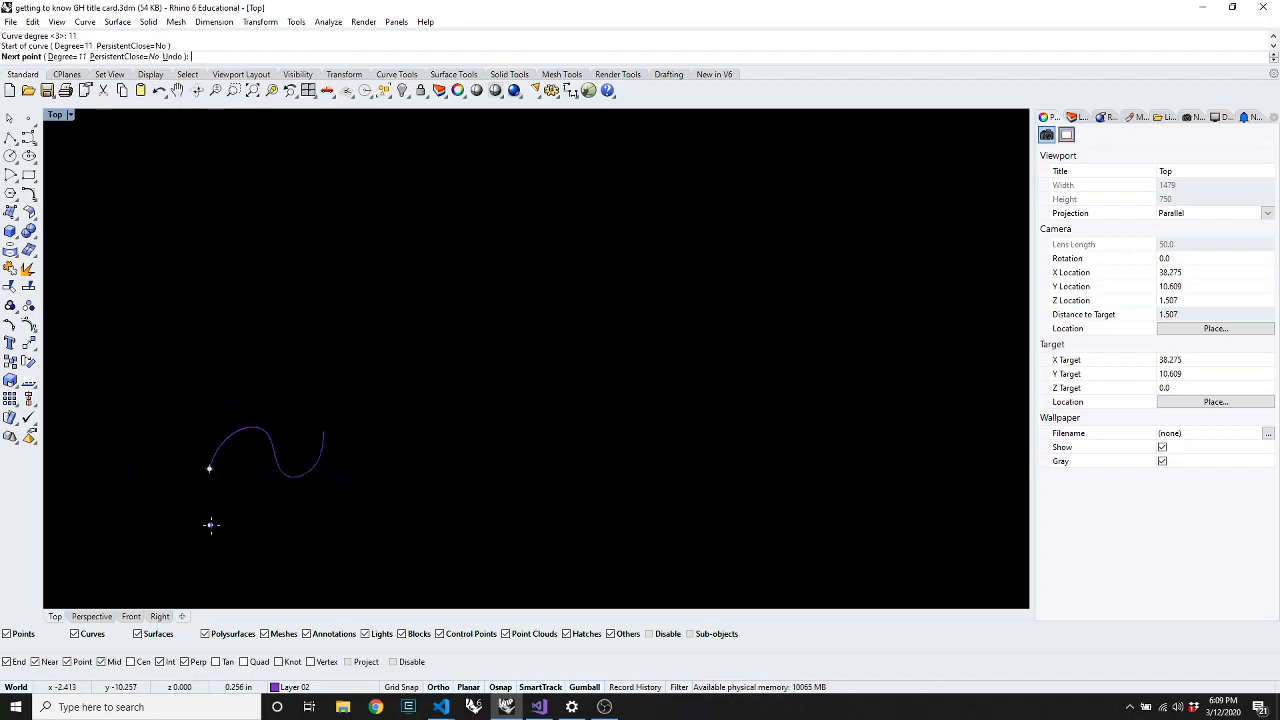
{"action": "left_click", "coordinate": [209, 361]}
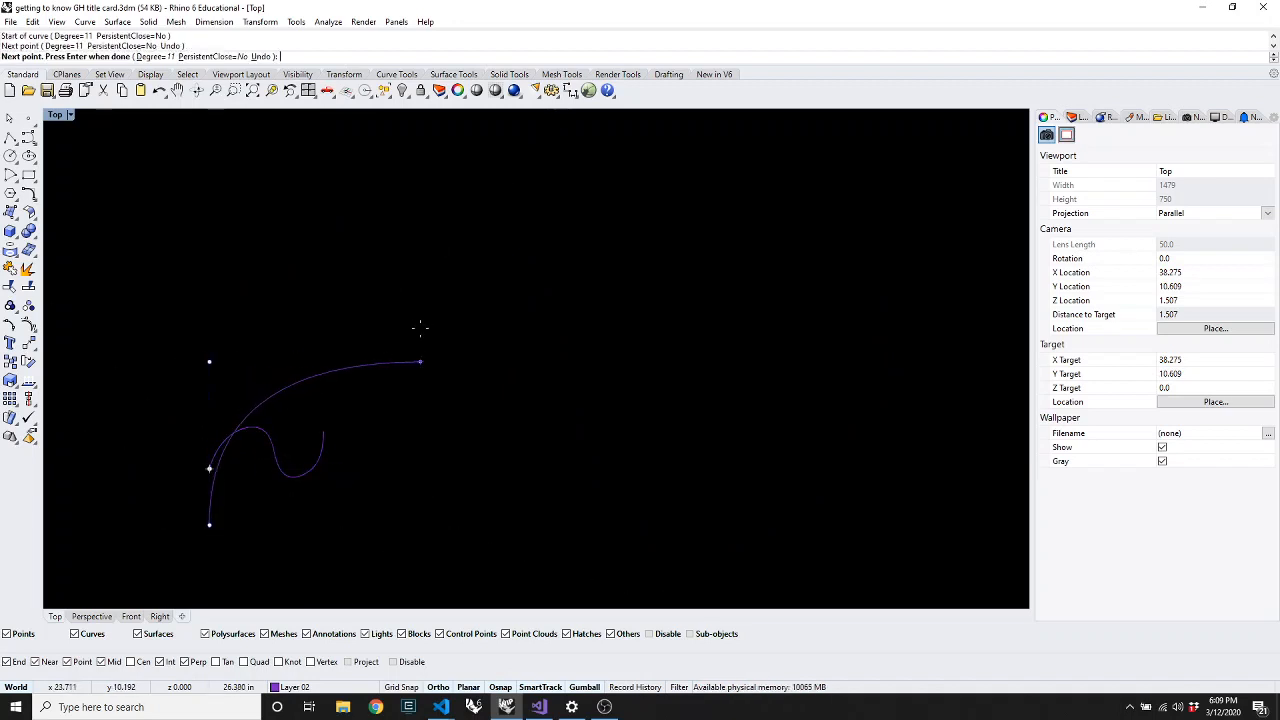
{"action": "left_click", "coordinate": [416, 361]}
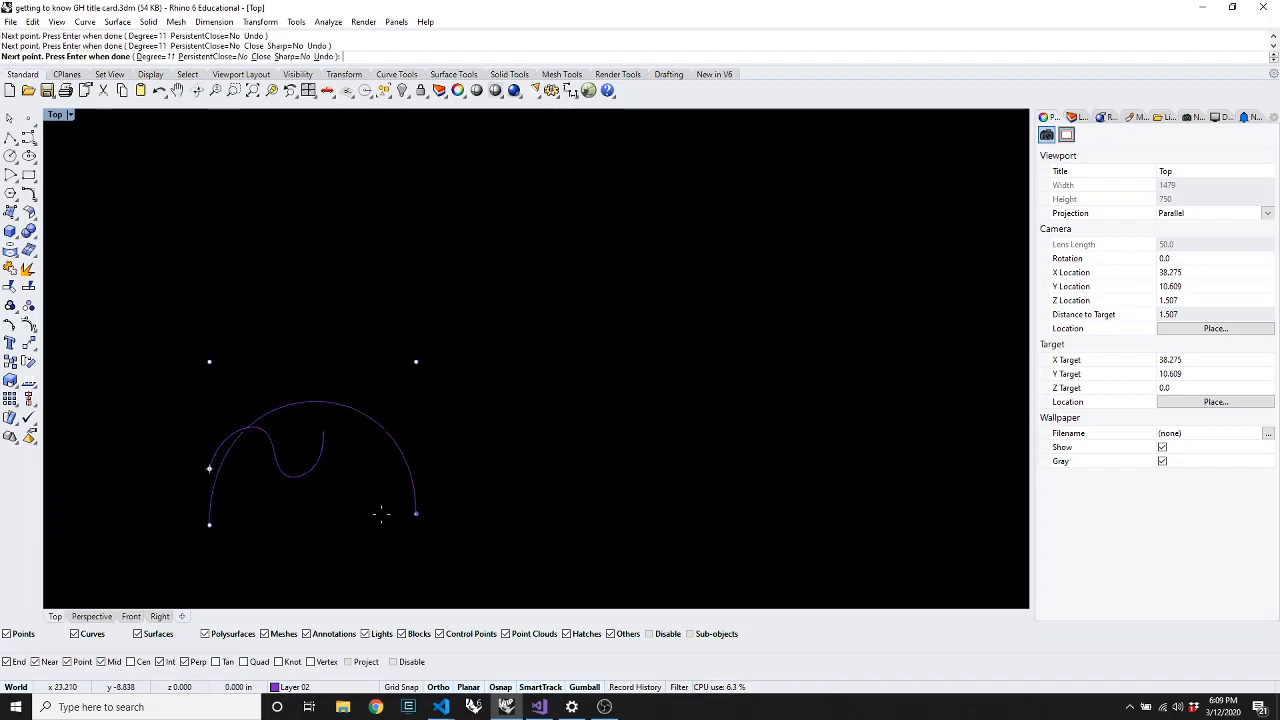
{"action": "left_click", "coordinate": [329, 513]}
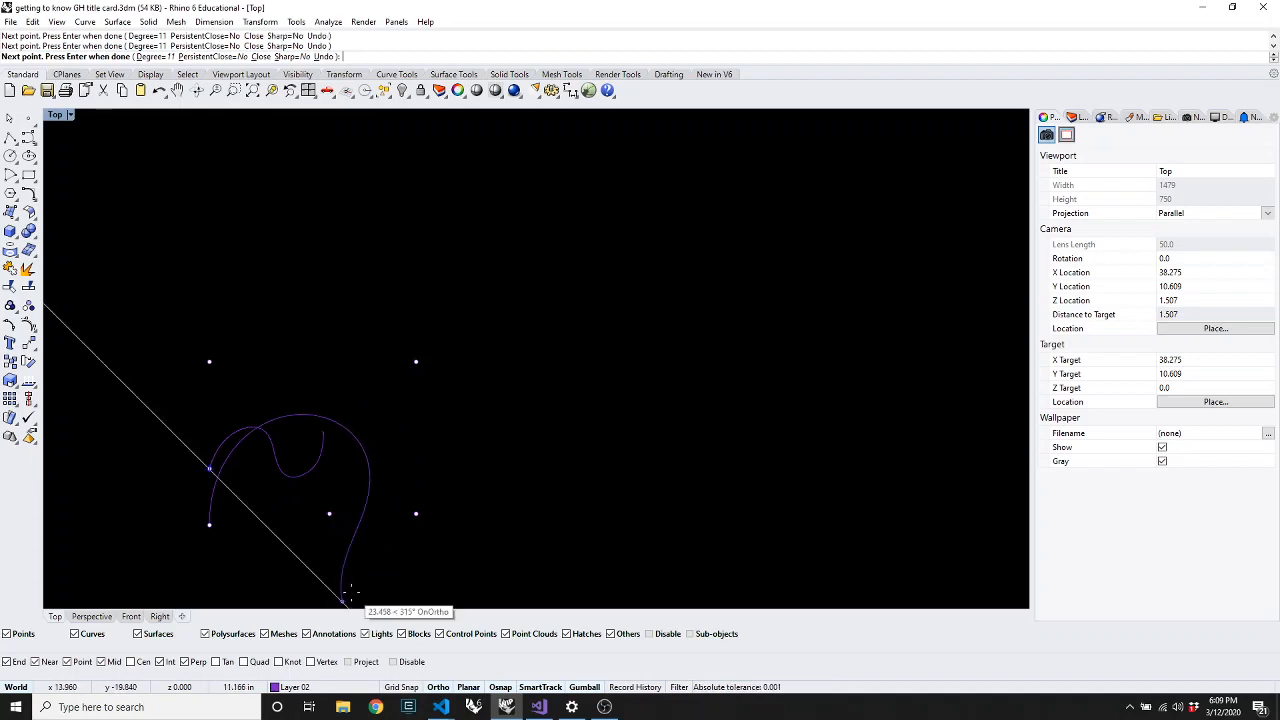
{"action": "left_click", "coordinate": [333, 590]}
{"action": "left_click", "coordinate": [508, 551]}
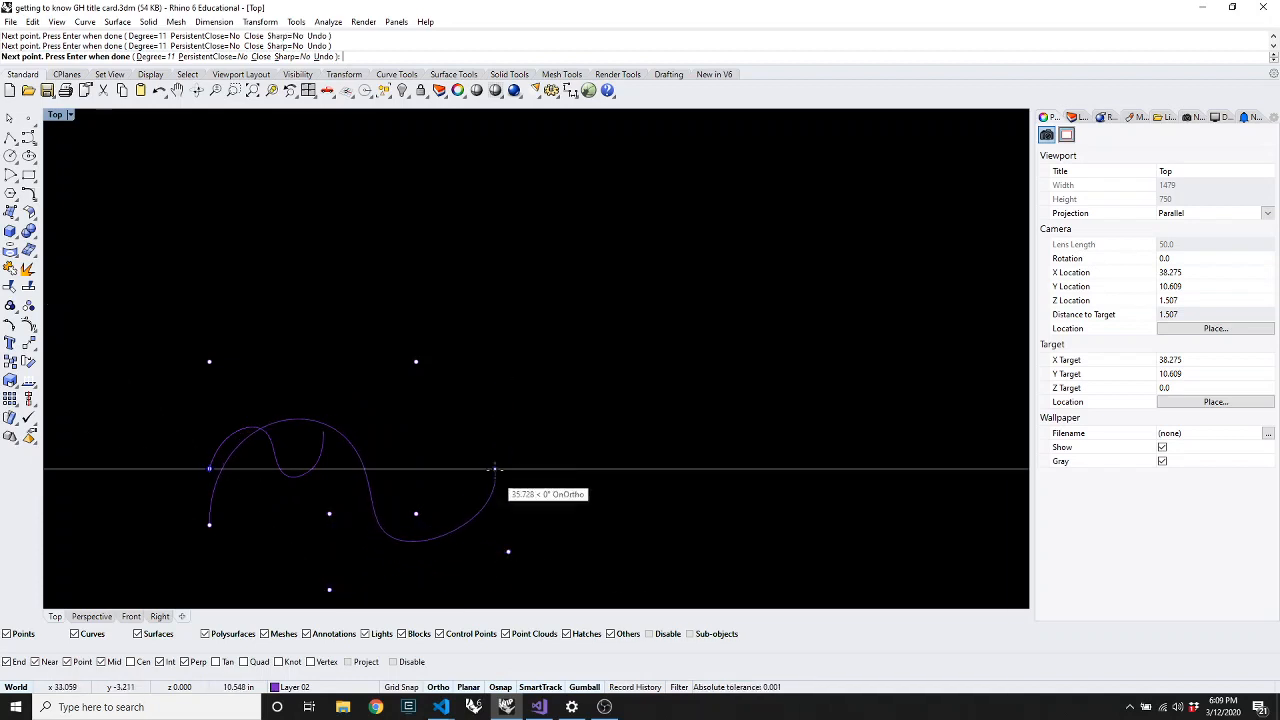
{"action": "key", "text": "Return"}
{"action": "key", "text": "Return"}
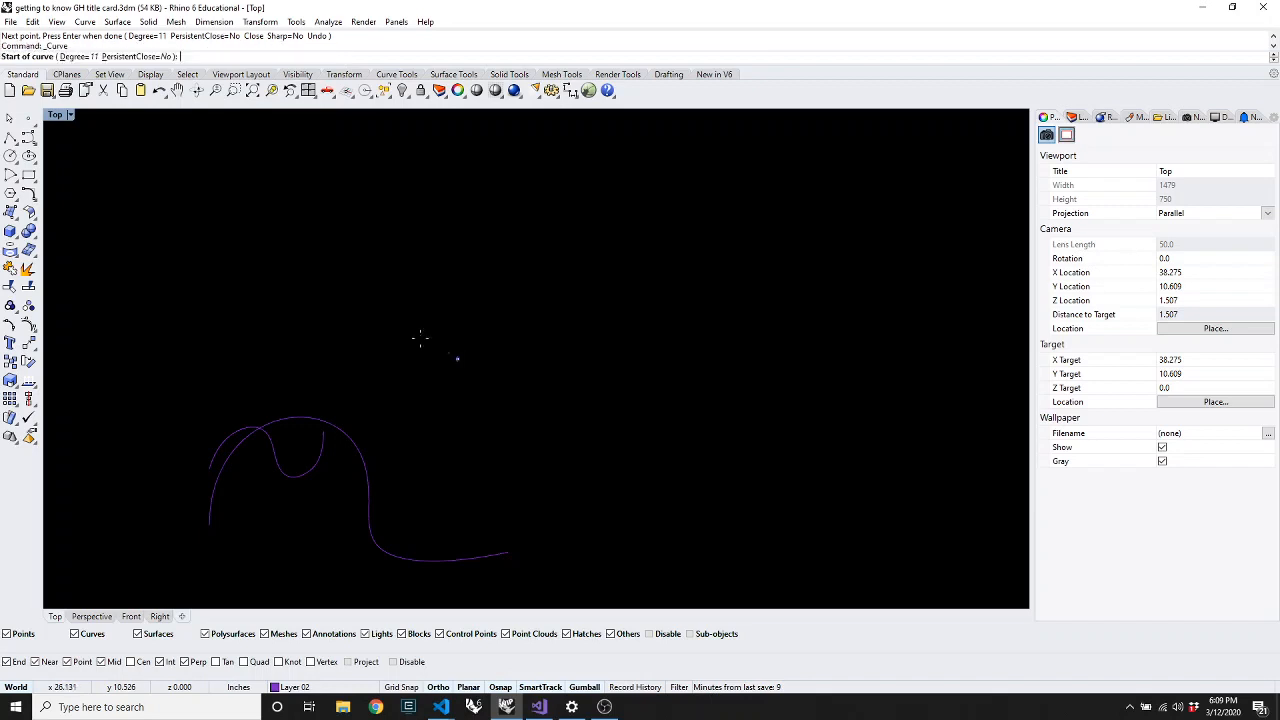
Draw a six-point degree-1 stepped curve at upper right, then window-select all three curves
{"action": "left_click", "coordinate": [74, 57]}
{"action": "type", "text": "1"}
{"action": "key", "text": "Return"}
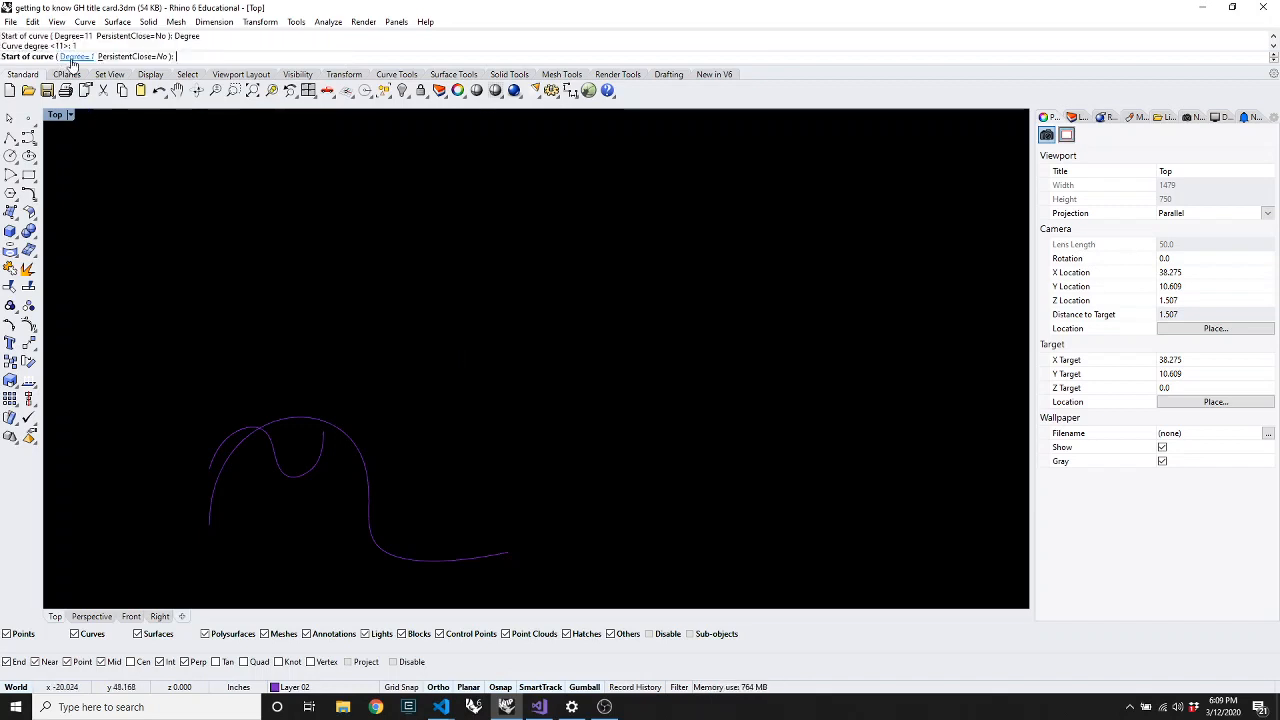
{"action": "left_click", "coordinate": [233, 309]}
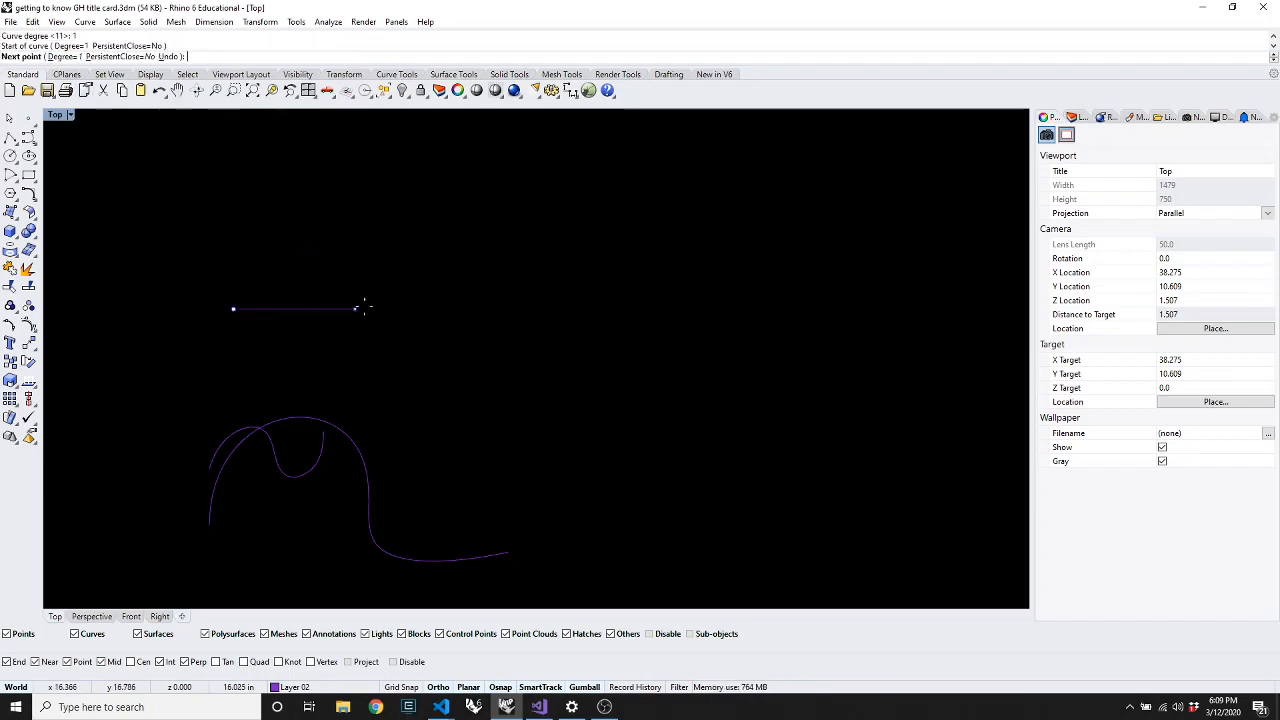
{"action": "left_click", "coordinate": [396, 309]}
{"action": "left_click", "coordinate": [396, 197]}
{"action": "left_click", "coordinate": [547, 197]}
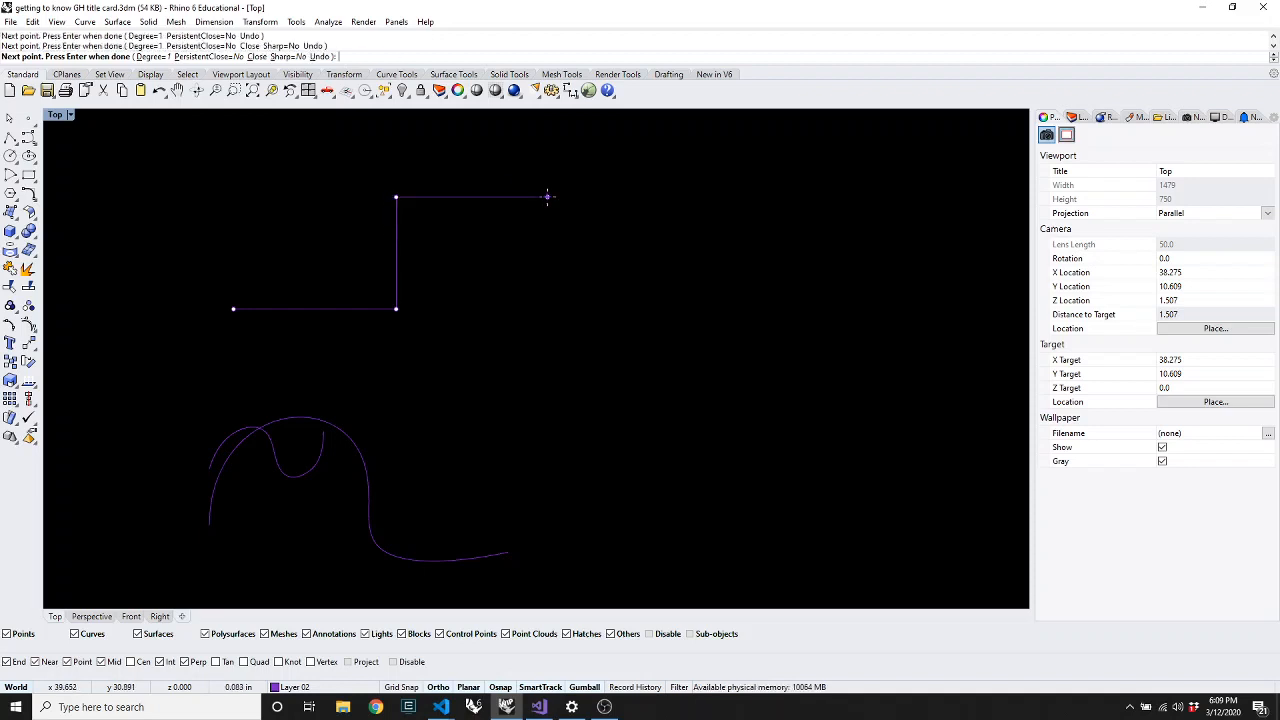
{"action": "left_click", "coordinate": [547, 421]}
{"action": "left_click", "coordinate": [420, 421]}
{"action": "key", "text": "Return"}
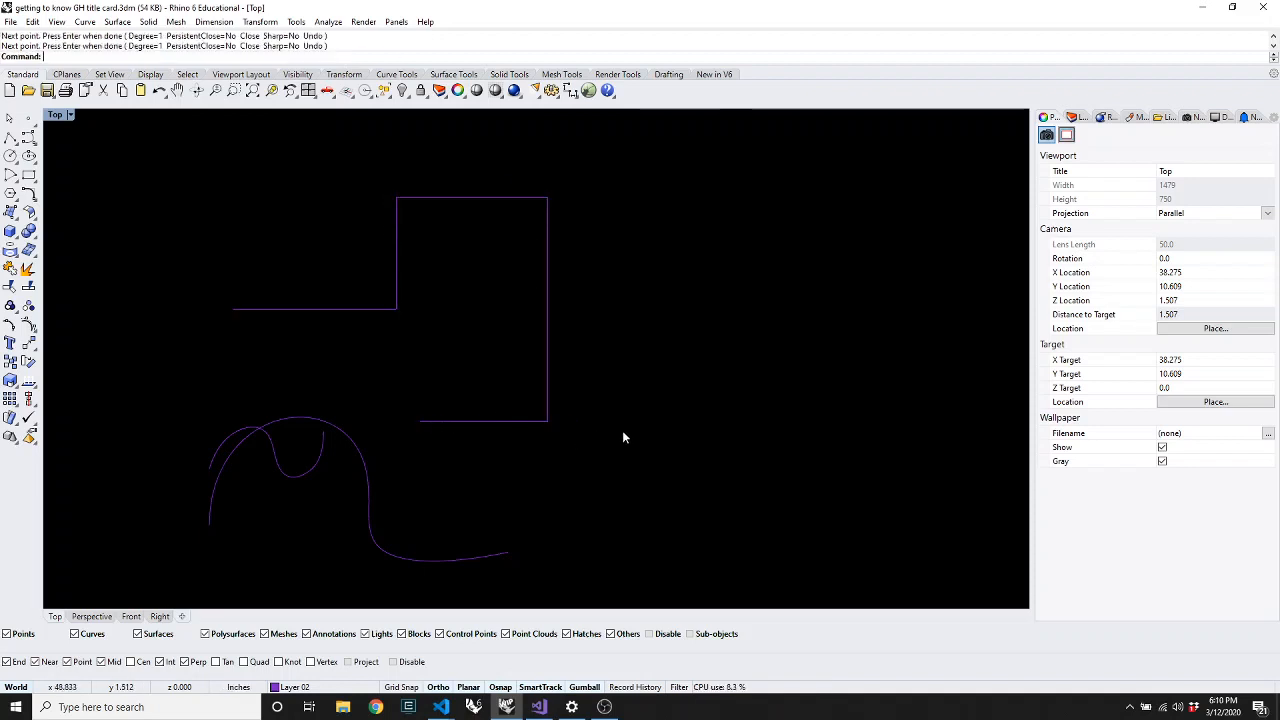
{"action": "left_click_drag", "start_coordinate": [556, 552], "coordinate": [252, 269]}
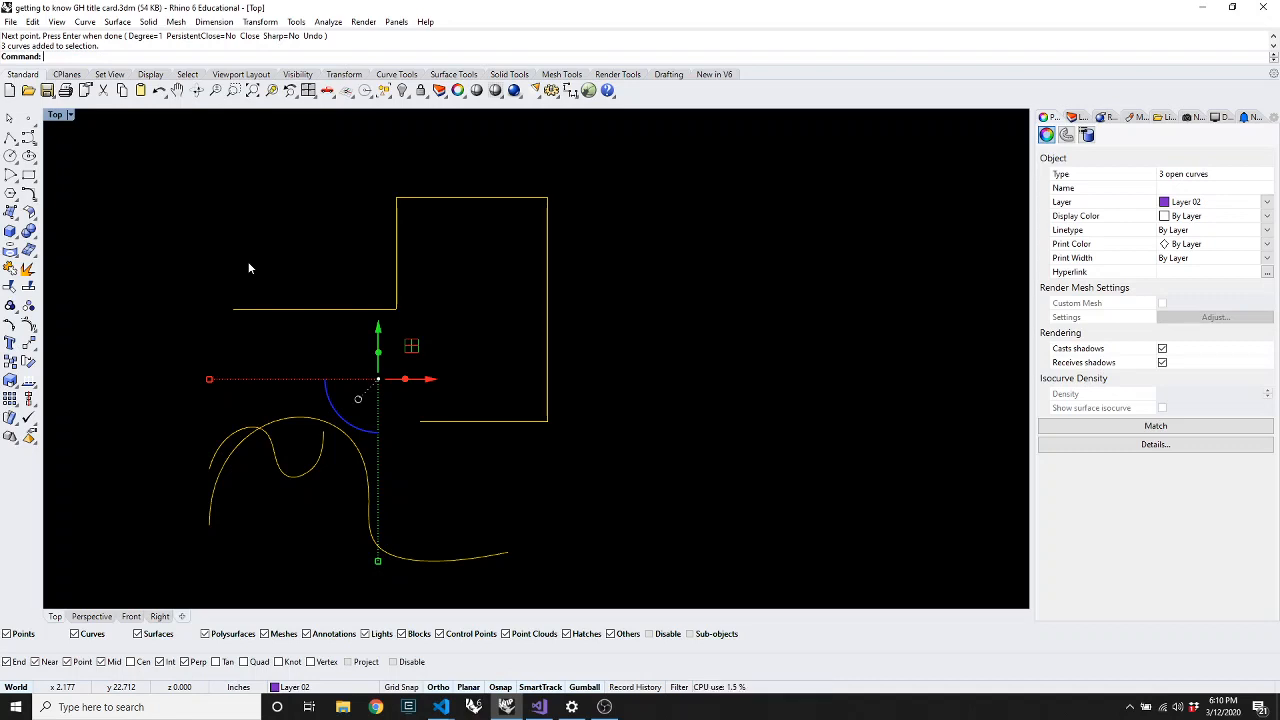
Delete the three curves and start a new curve with degree 3
{"action": "key", "text": "Delete"}
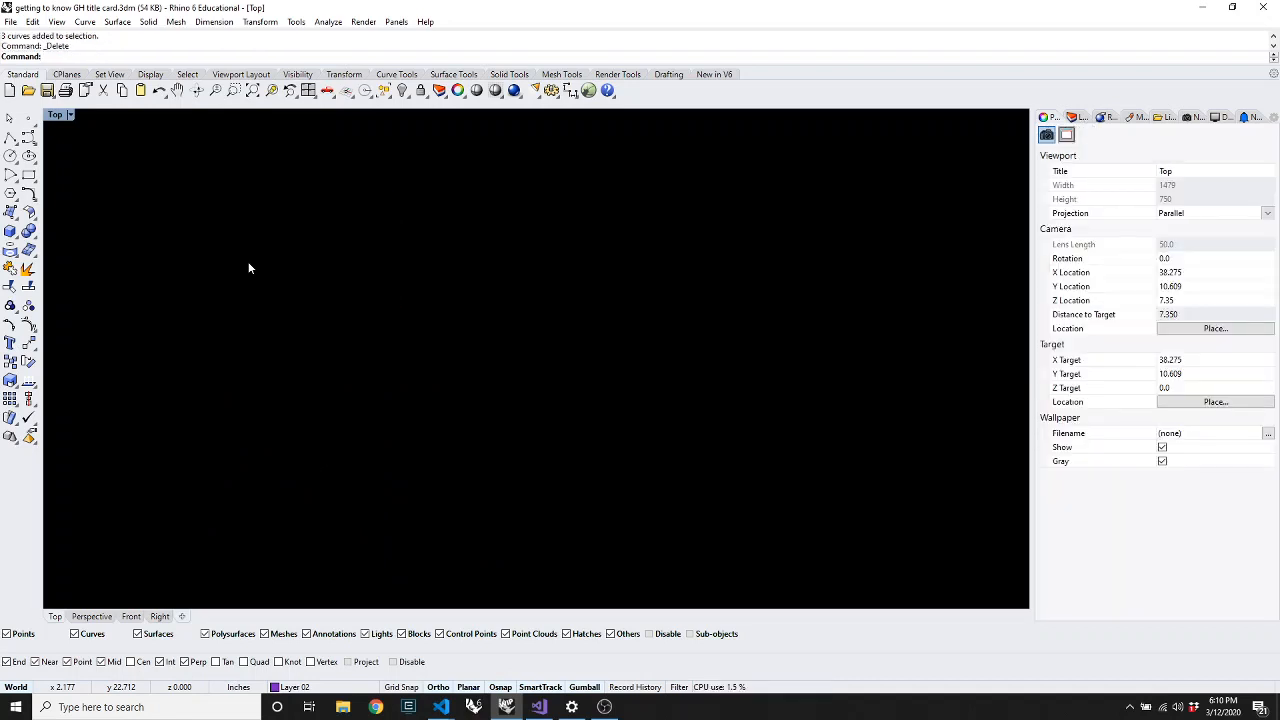
{"action": "left_click", "coordinate": [29, 137]}
{"action": "left_click", "coordinate": [70, 57]}
{"action": "type", "text": "3"}
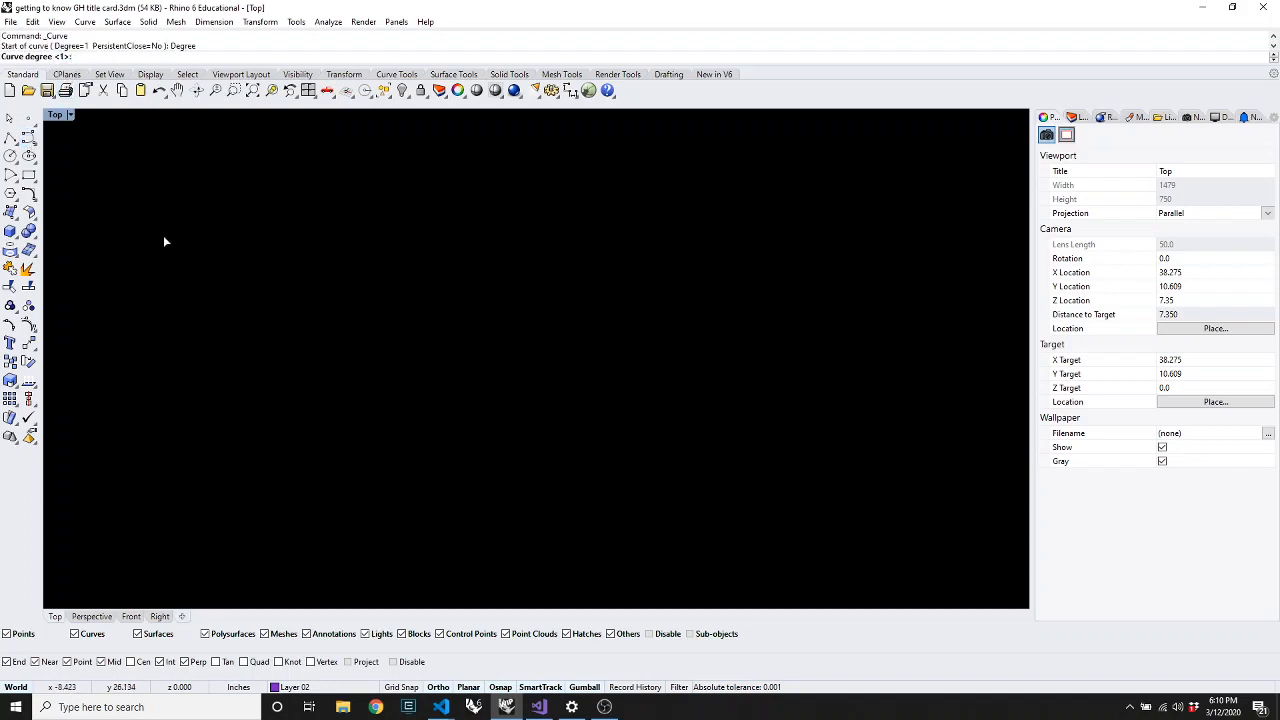
{"action": "key", "text": "Return"}
Place six points for a curve that dips and hooks back at upper right
{"action": "left_click", "coordinate": [195, 311]}
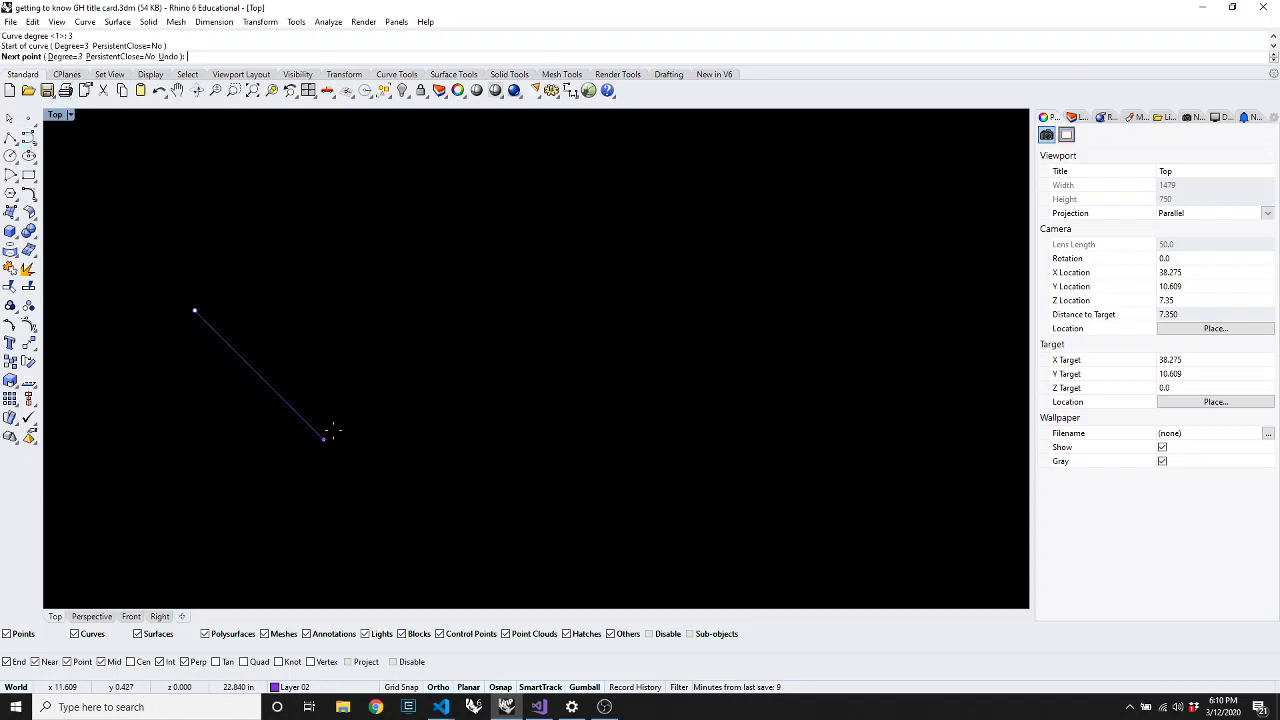
{"action": "left_click", "coordinate": [331, 447]}
{"action": "left_click", "coordinate": [458, 319]}
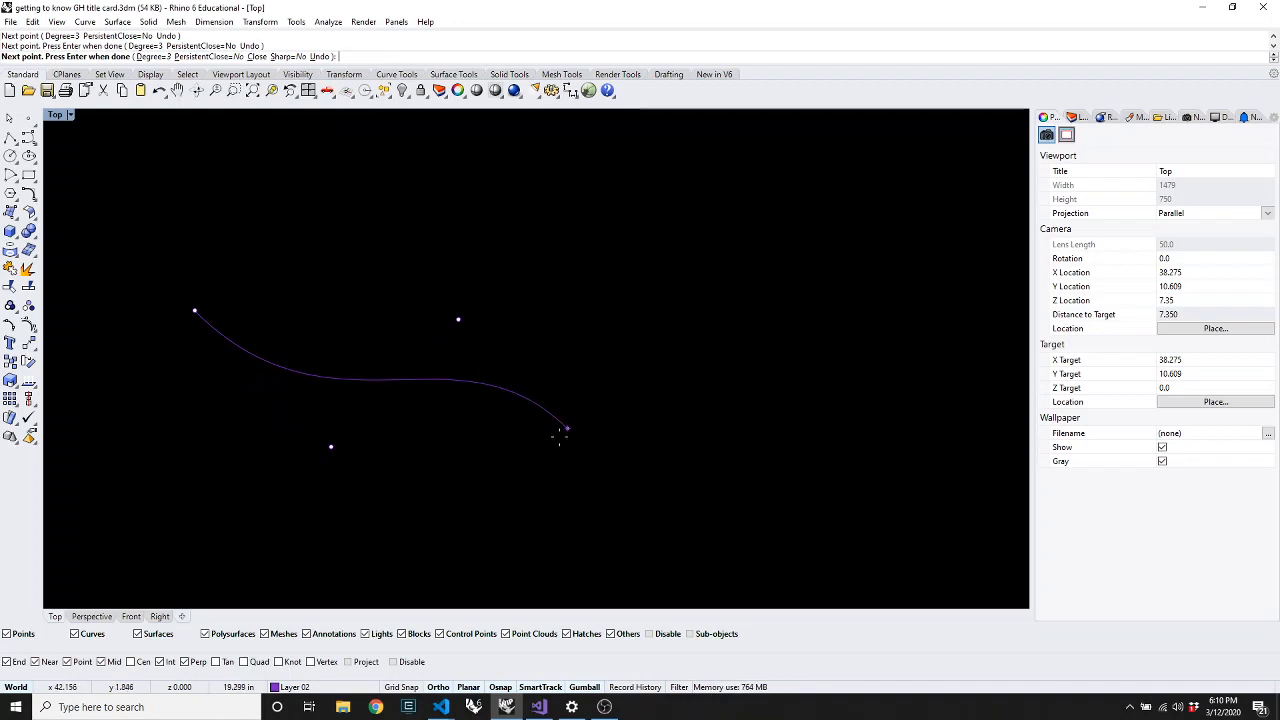
{"action": "left_click", "coordinate": [580, 441]}
{"action": "left_click", "coordinate": [576, 282]}
{"action": "left_click", "coordinate": [392, 258]}
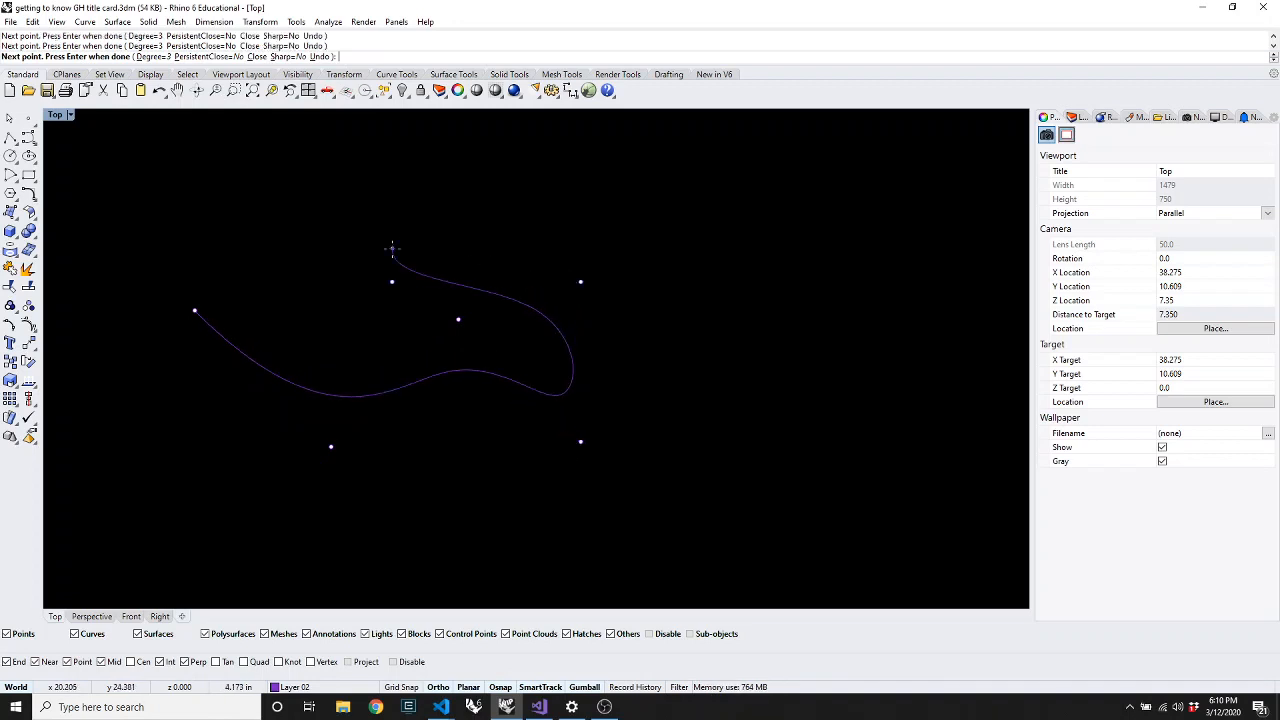
{"action": "key", "text": "Return"}
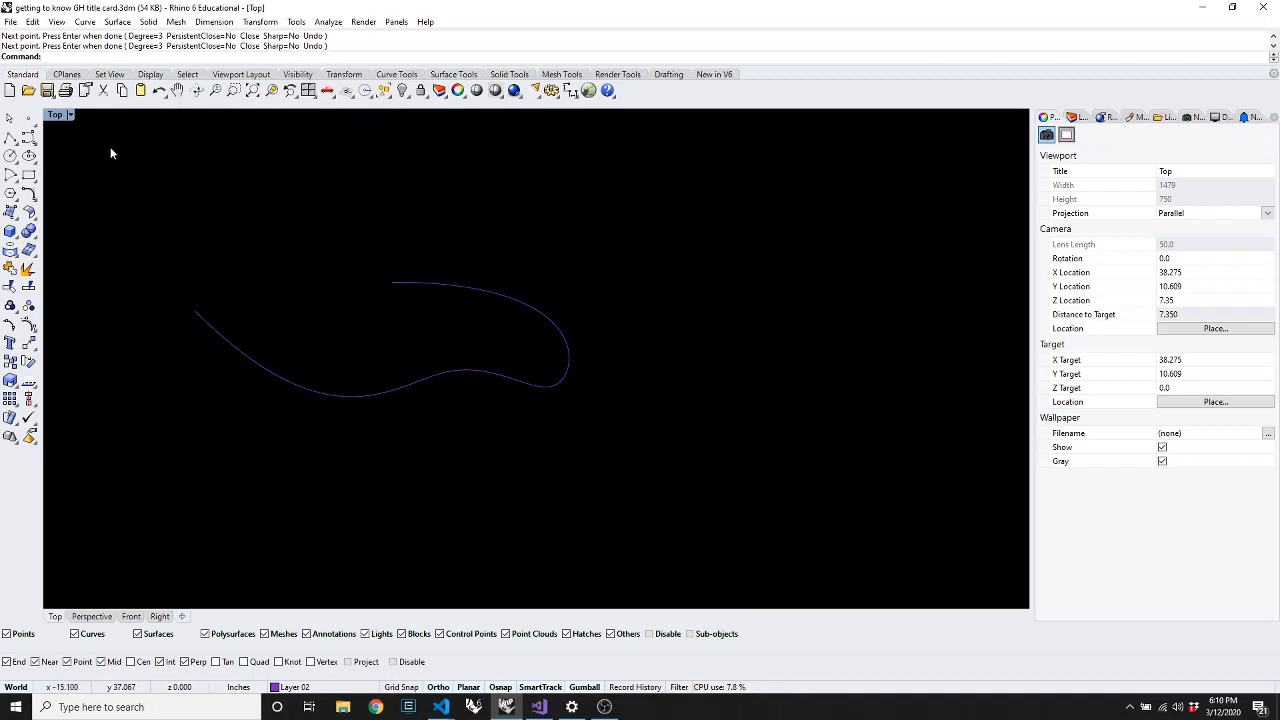
{"action": "left_click", "coordinate": [313, 390]}
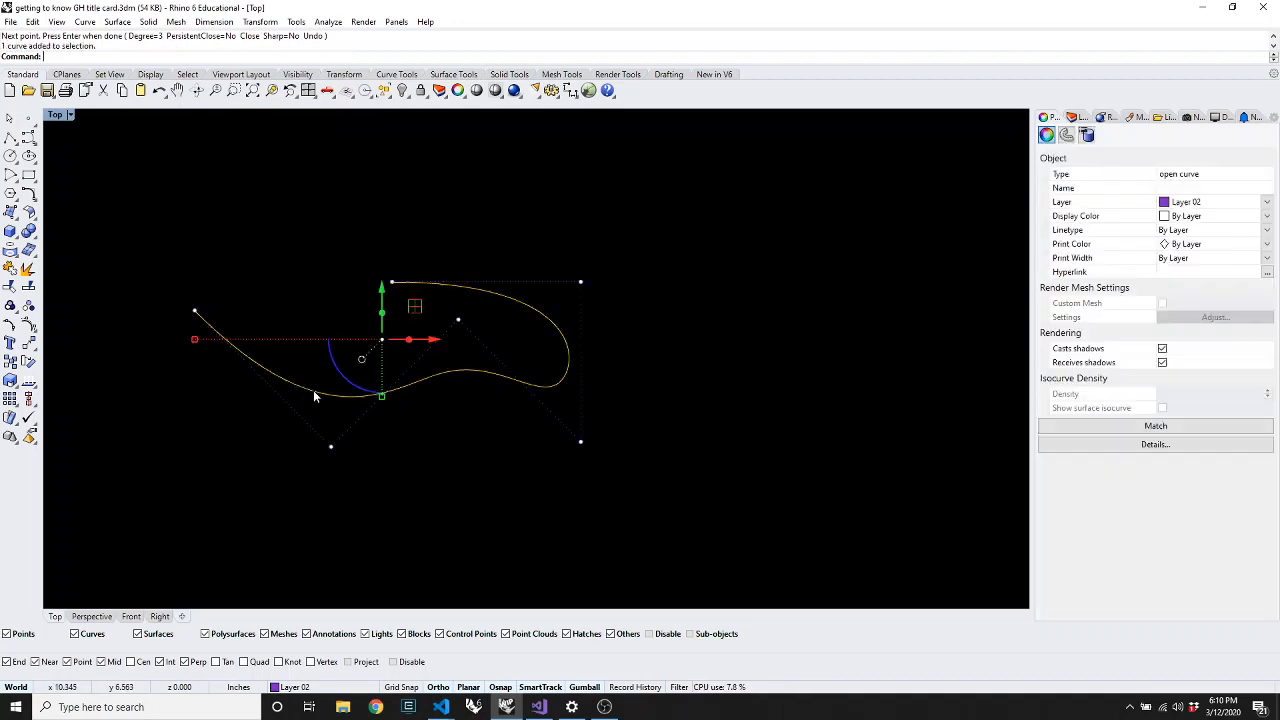
{"action": "left_click", "coordinate": [443, 541]}
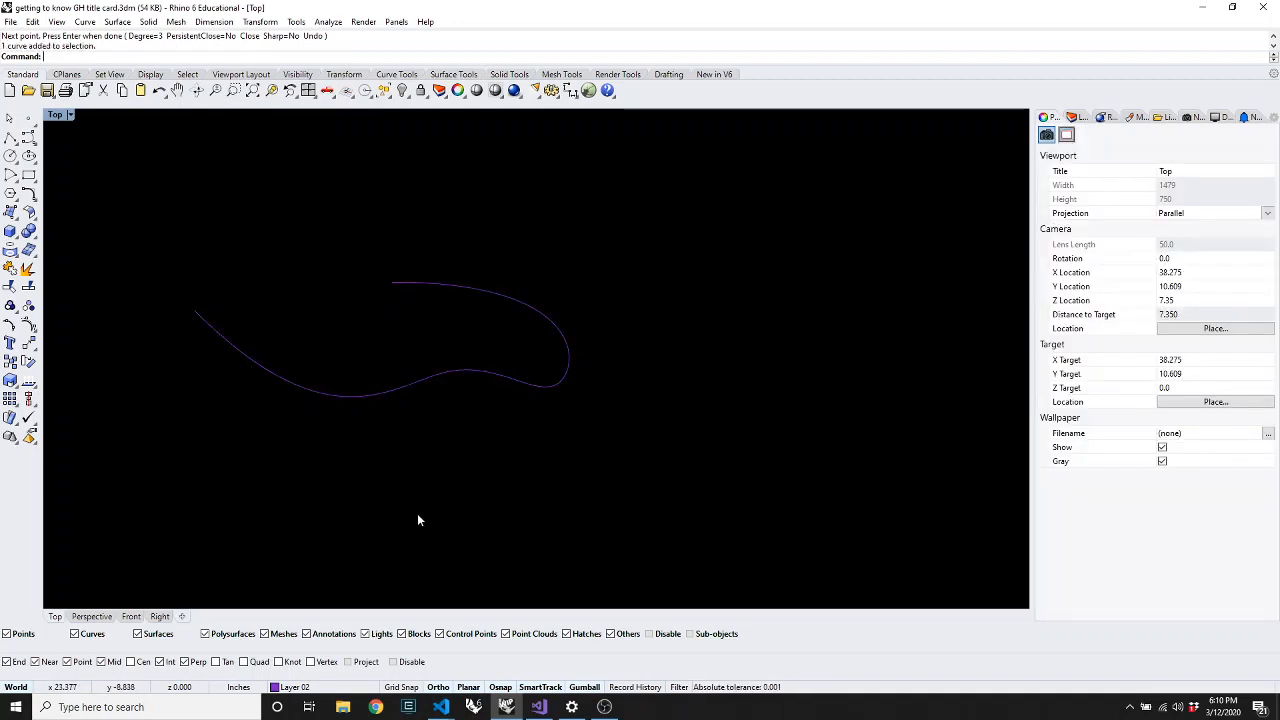
Draw a six-point interpolated curve to the right of the first one
{"action": "key", "text": "Return"}
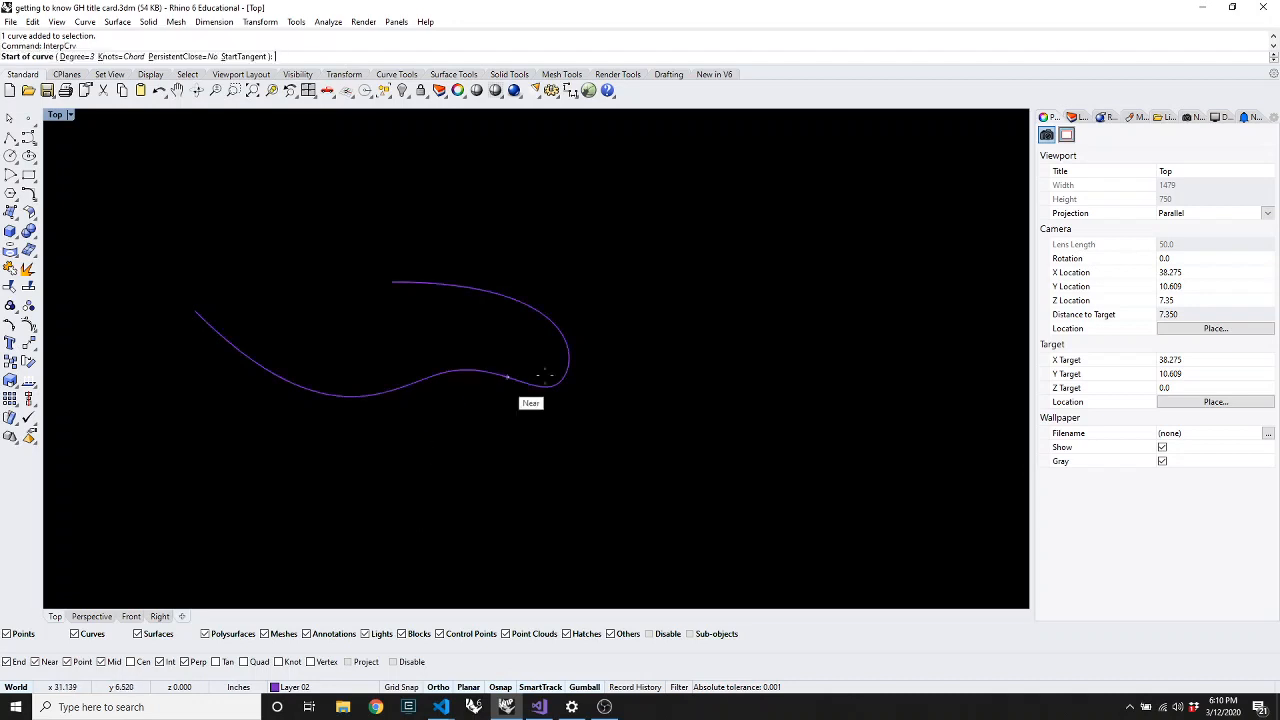
{"action": "left_click", "coordinate": [541, 503]}
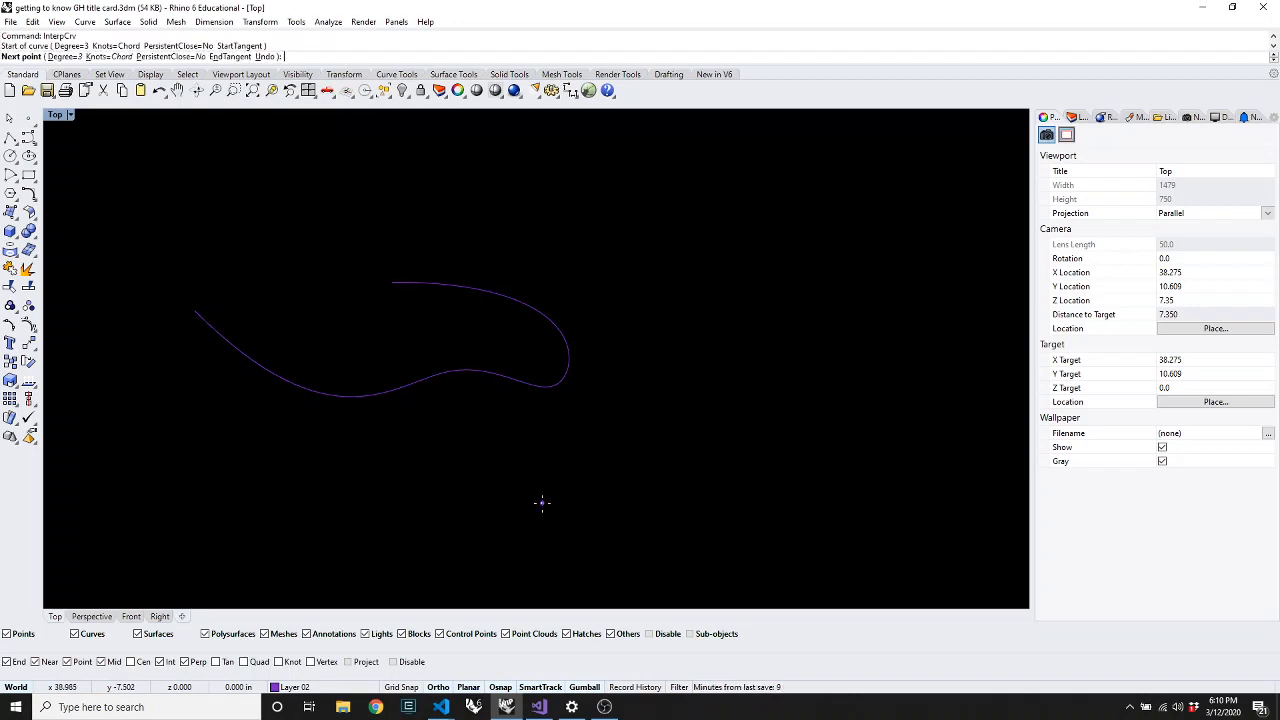
{"action": "left_click", "coordinate": [659, 385]}
{"action": "left_click", "coordinate": [767, 387]}
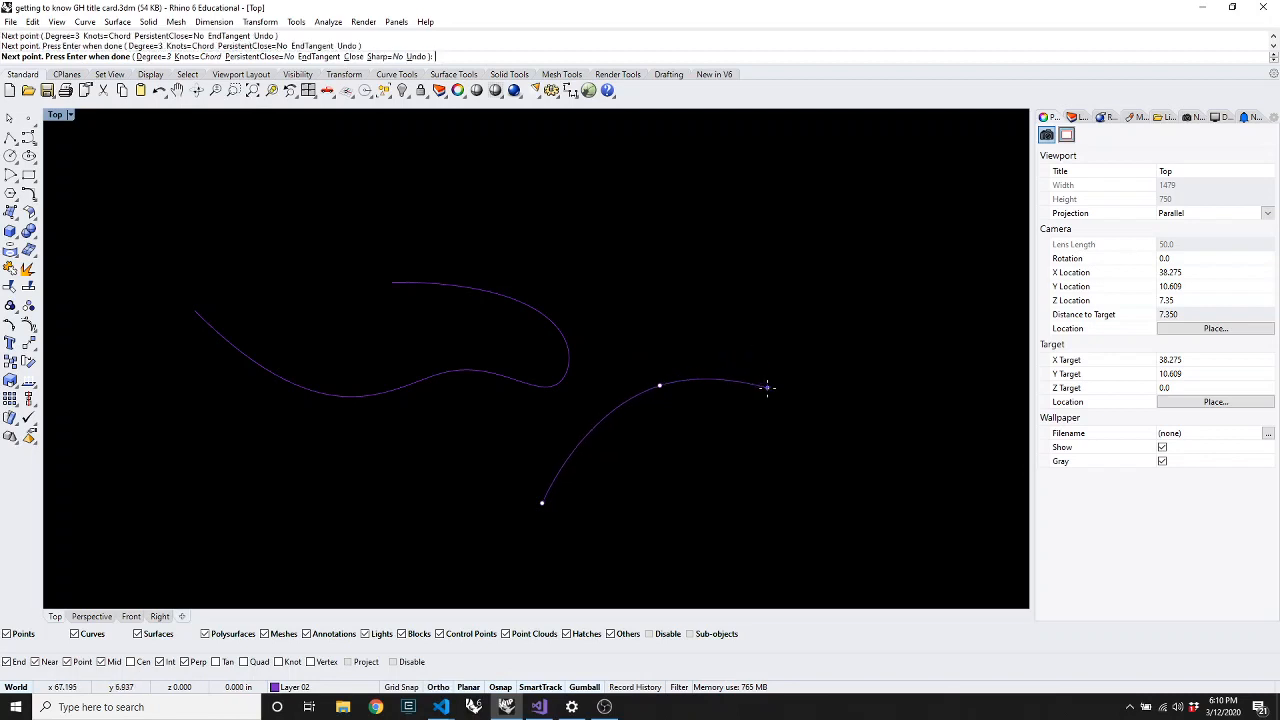
{"action": "left_click", "coordinate": [775, 537]}
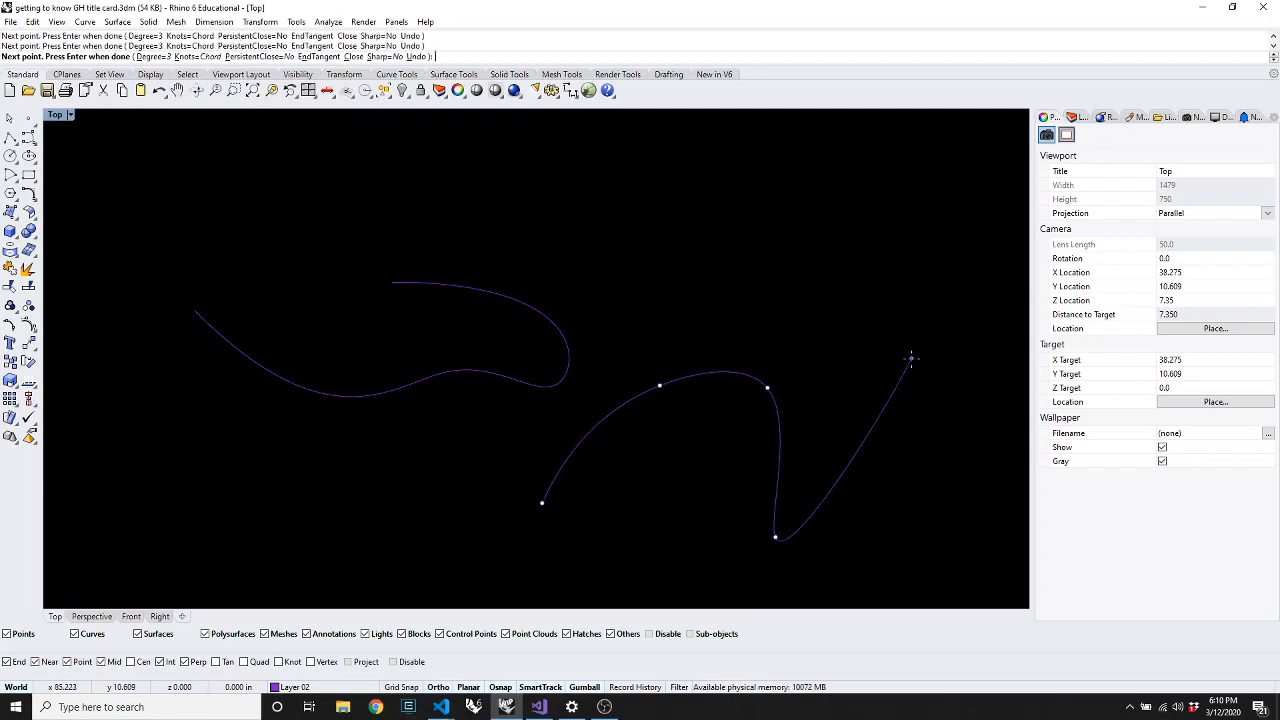
{"action": "left_click", "coordinate": [911, 358]}
{"action": "left_click", "coordinate": [759, 266]}
{"action": "key", "text": "Return"}
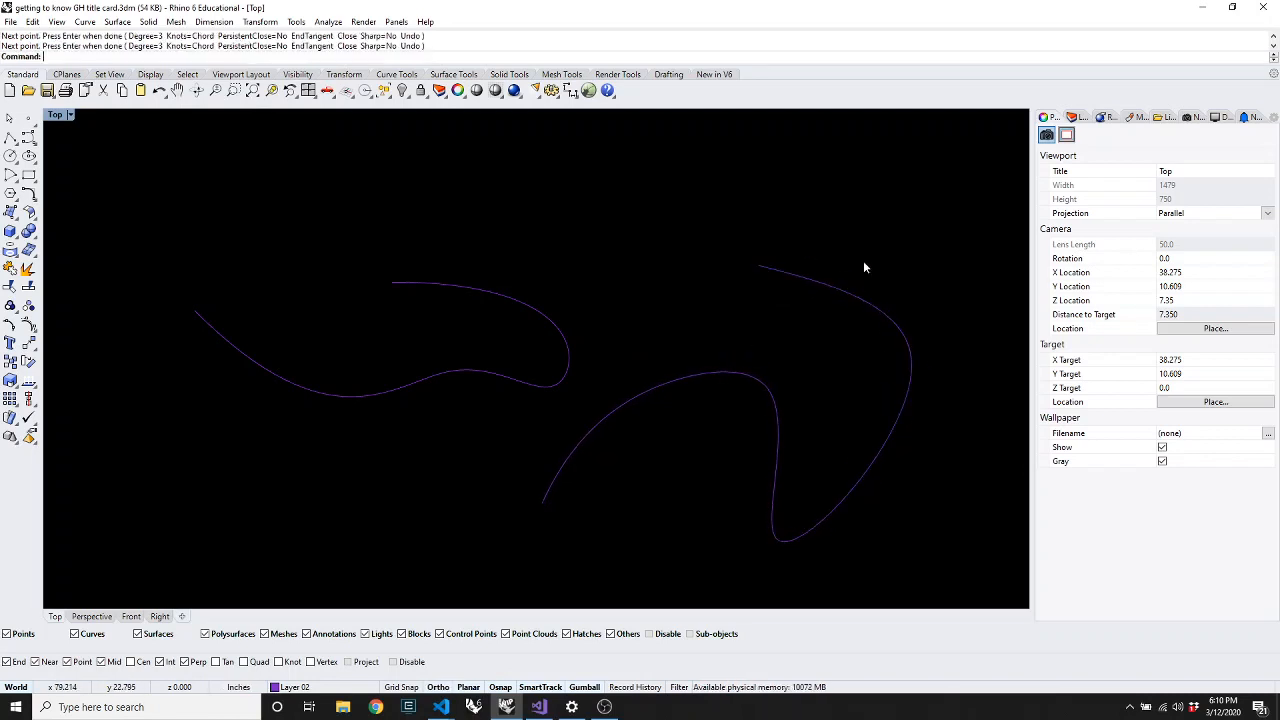
Drag the new curve's top-right control point outward to widen its right arc
{"action": "left_click", "coordinate": [810, 286]}
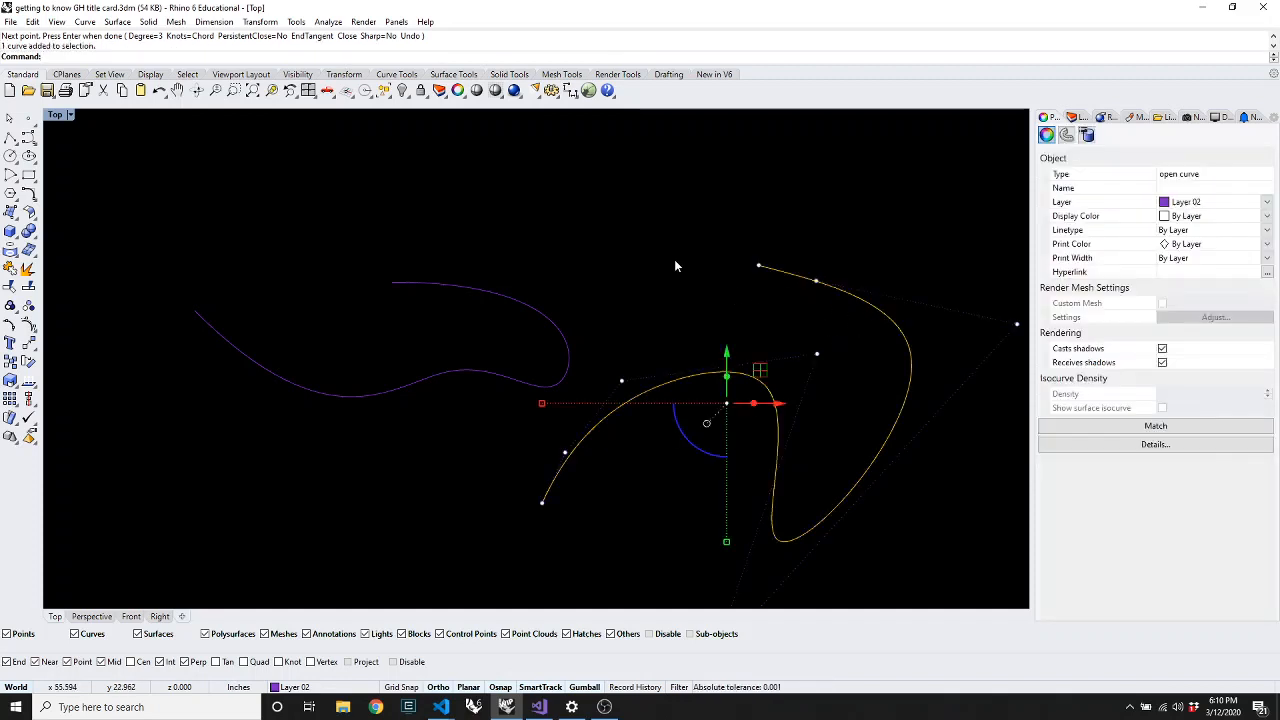
{"action": "scroll", "coordinate": [577, 244], "scroll_direction": "down", "scroll_amount": 10}
{"action": "scroll", "coordinate": [690, 280], "scroll_direction": "up", "scroll_amount": 8}
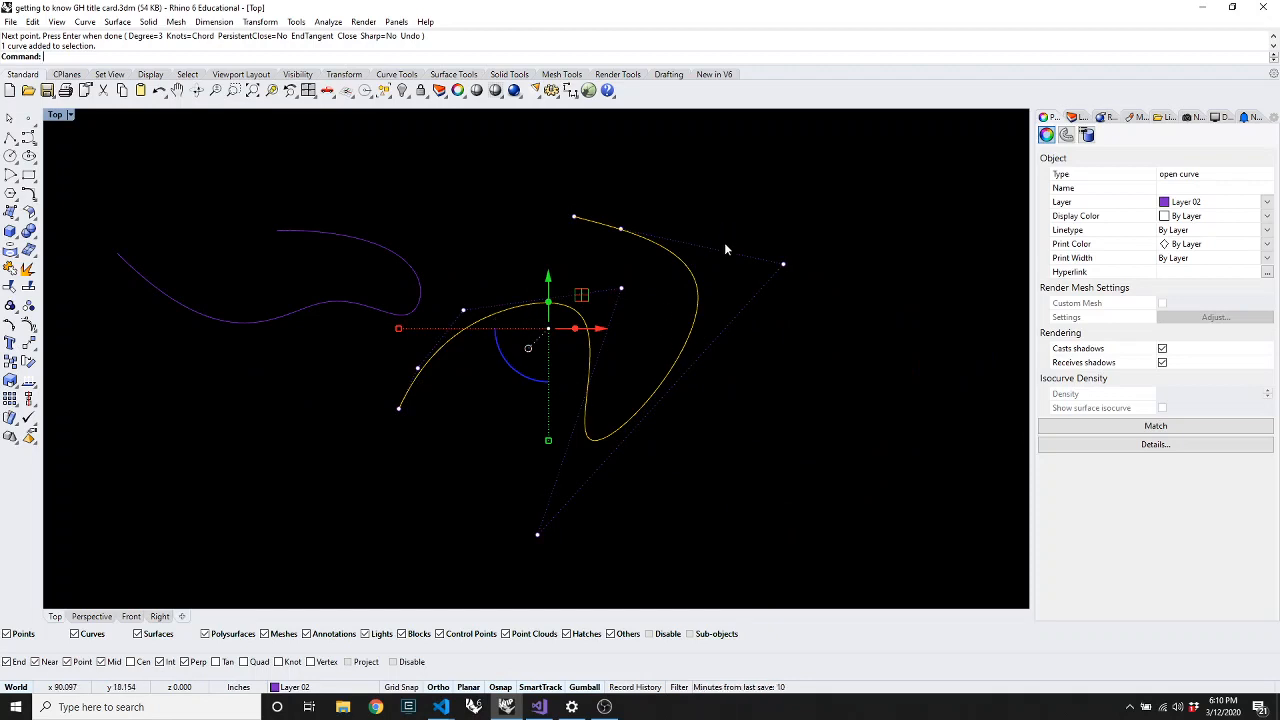
{"action": "left_click_drag", "start_coordinate": [785, 266], "coordinate": [826, 304]}
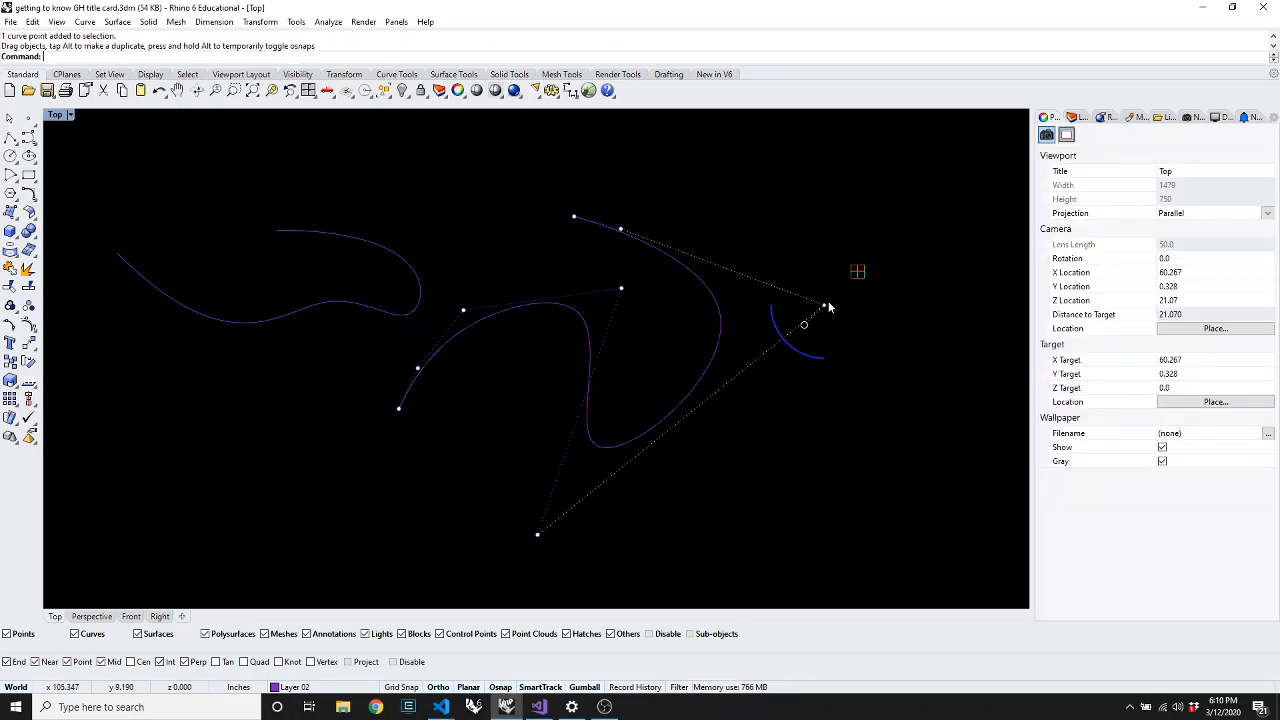
{"action": "left_click", "coordinate": [749, 515]}
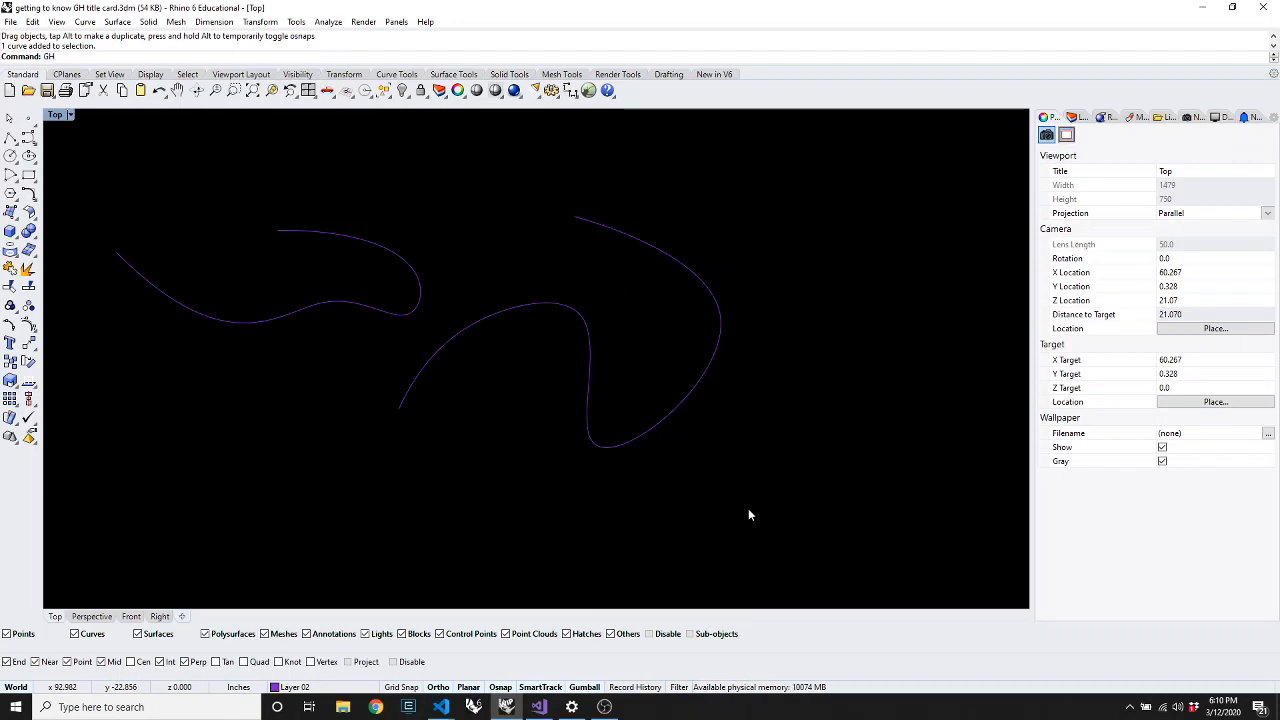
Launch Grasshopper, show its Curve component tab, and move the window to the right half
{"action": "key", "text": "Return"}
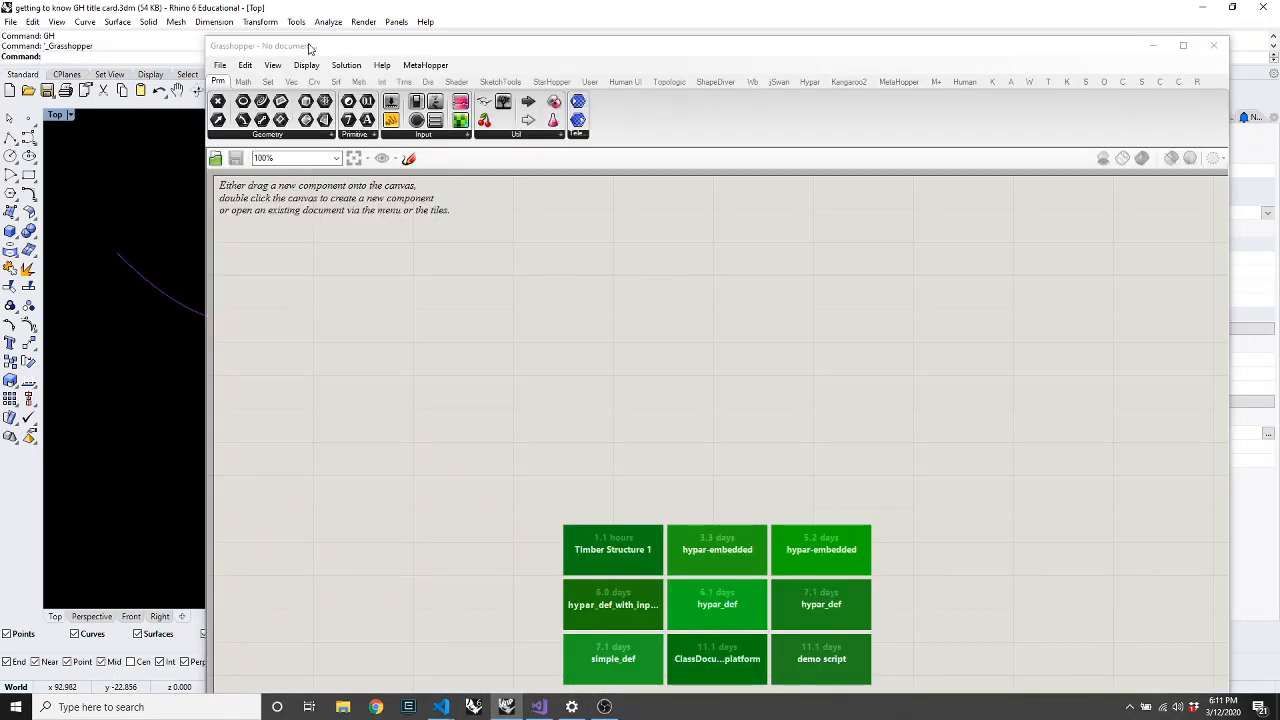
{"action": "left_click", "coordinate": [315, 82]}
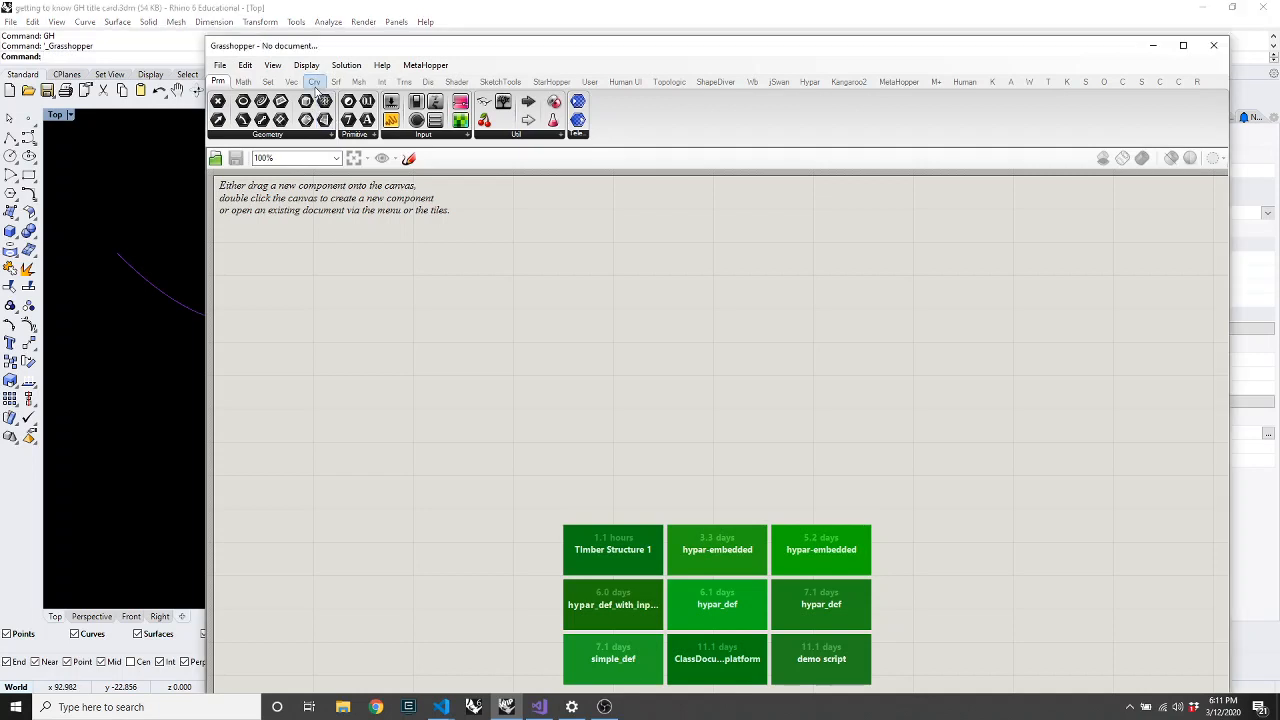
{"action": "left_click", "coordinate": [338, 84]}
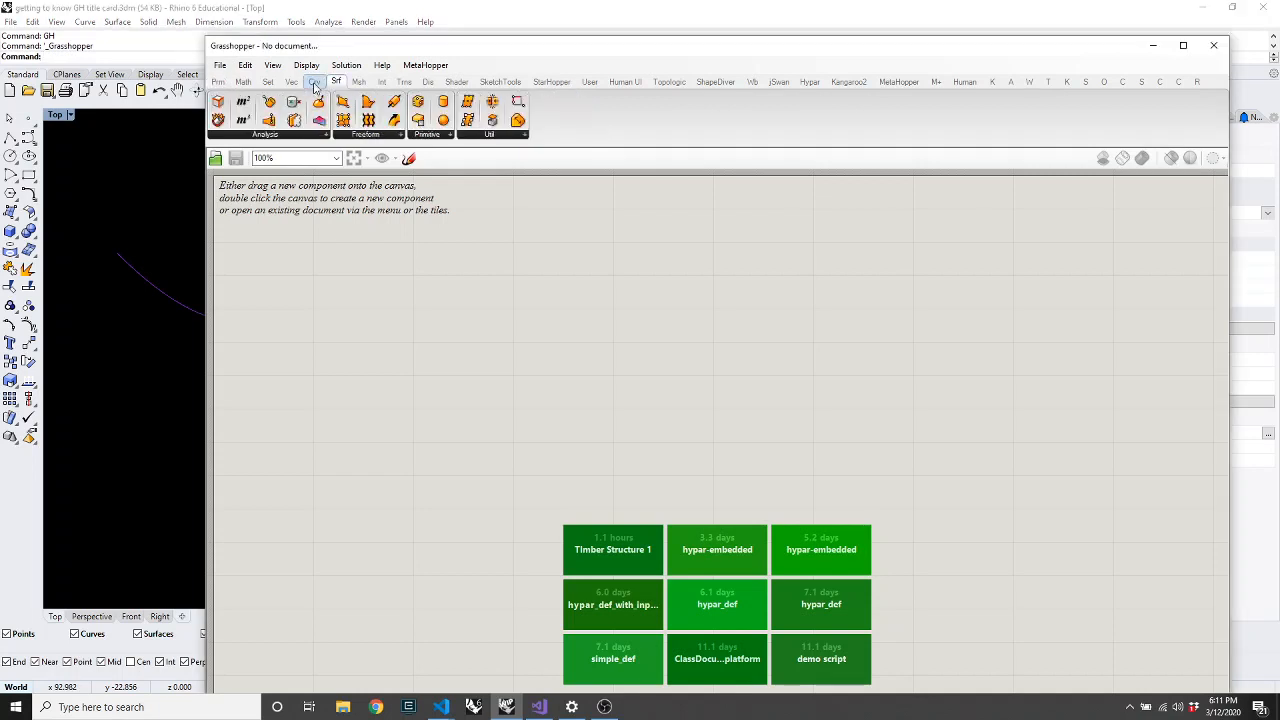
{"action": "left_click", "coordinate": [315, 82]}
{"action": "left_click_drag", "start_coordinate": [310, 48], "coordinate": [687, 65]}
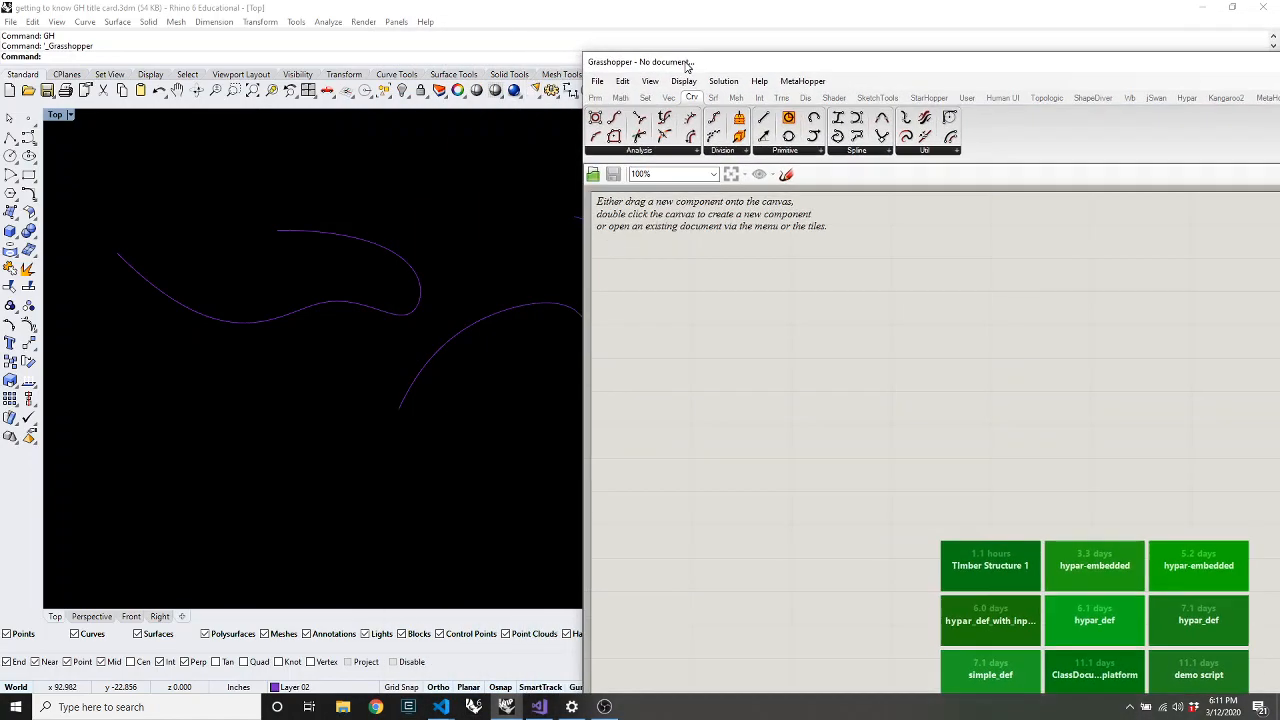
Set the Top viewport to Shaded display with SV and turn on the grid with F7
{"action": "left_click", "coordinate": [395, 247]}
{"action": "left_click", "coordinate": [395, 247]}
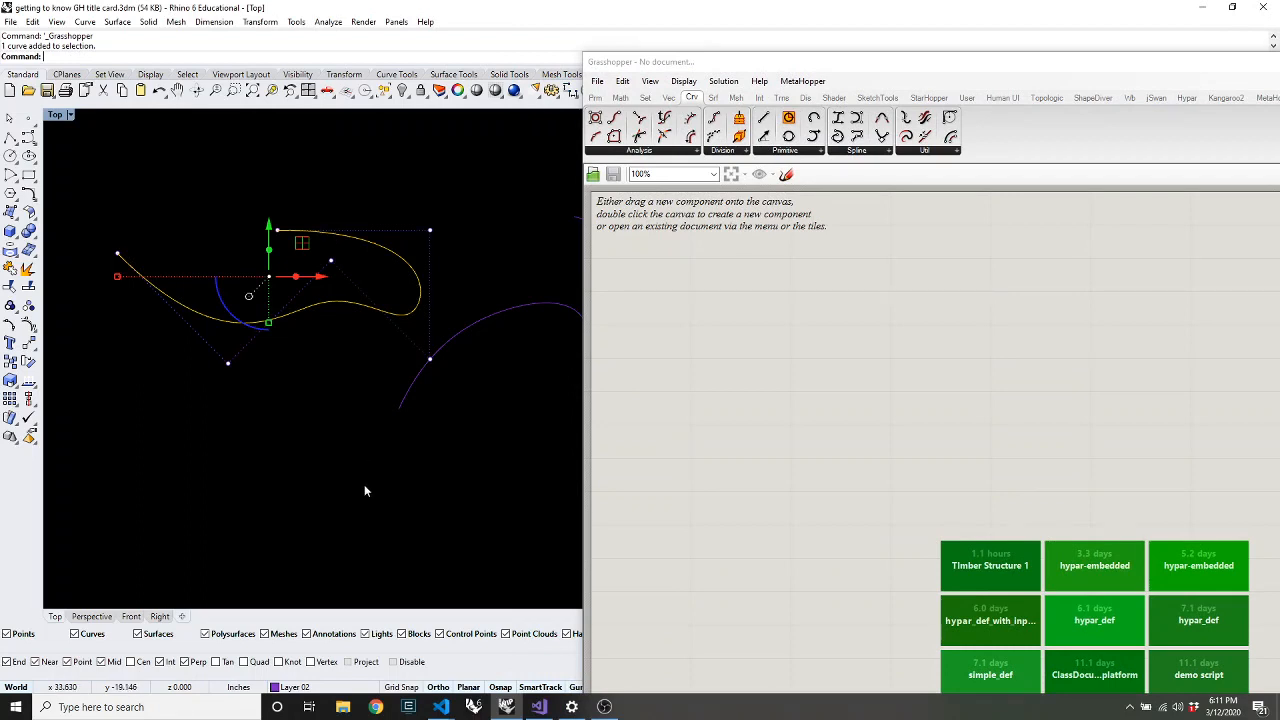
{"action": "left_click", "coordinate": [326, 417]}
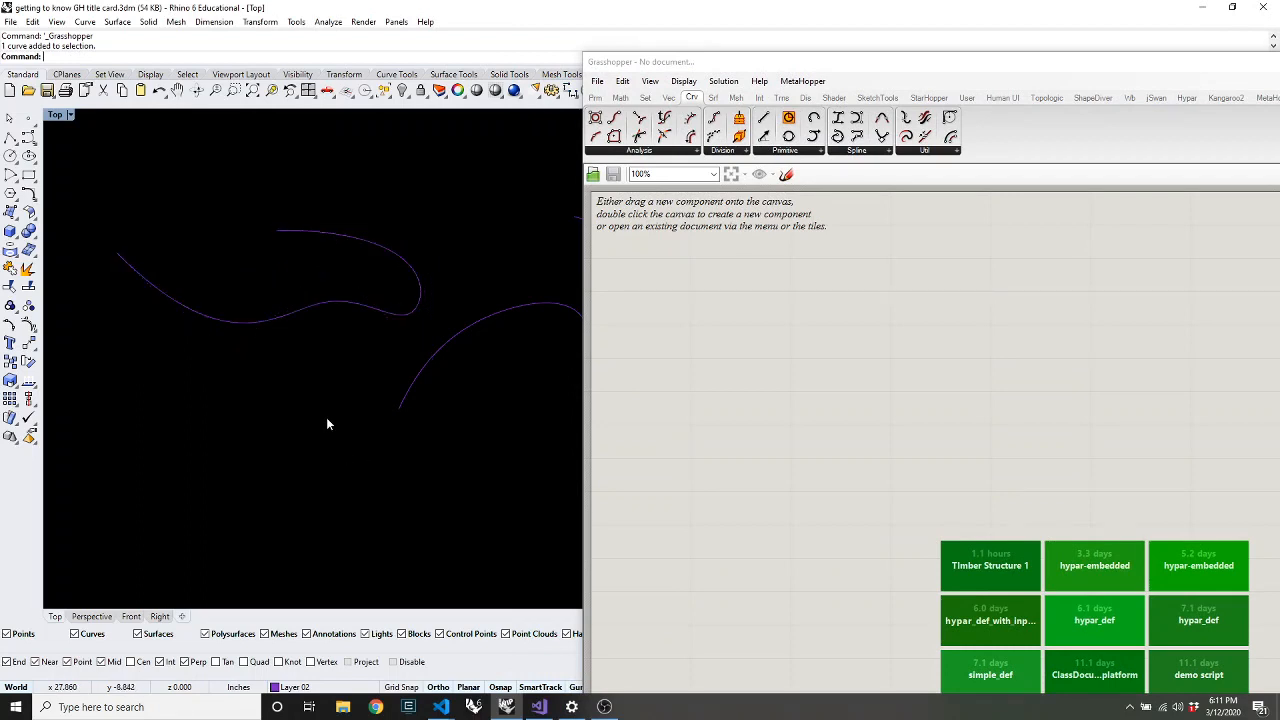
{"action": "left_click", "coordinate": [10, 139]}
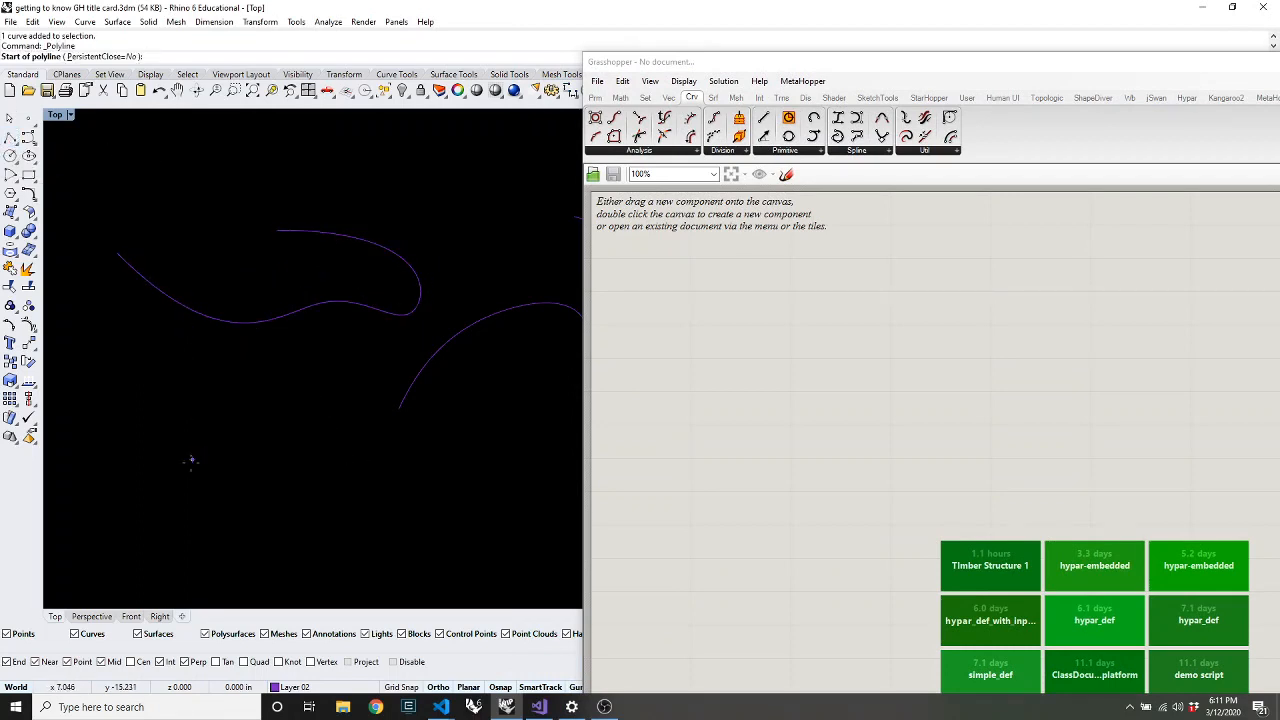
{"action": "key", "text": "Escape"}
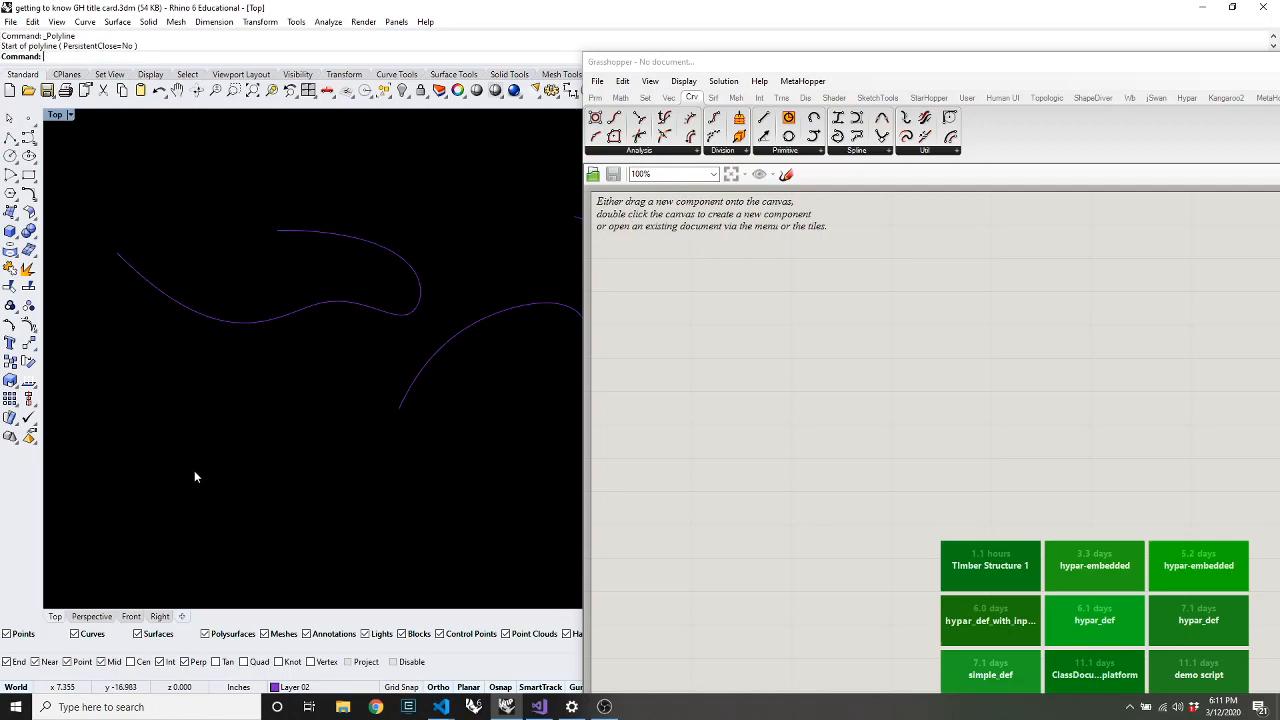
{"action": "type", "text": "SV"}
{"action": "key", "text": "Return"}
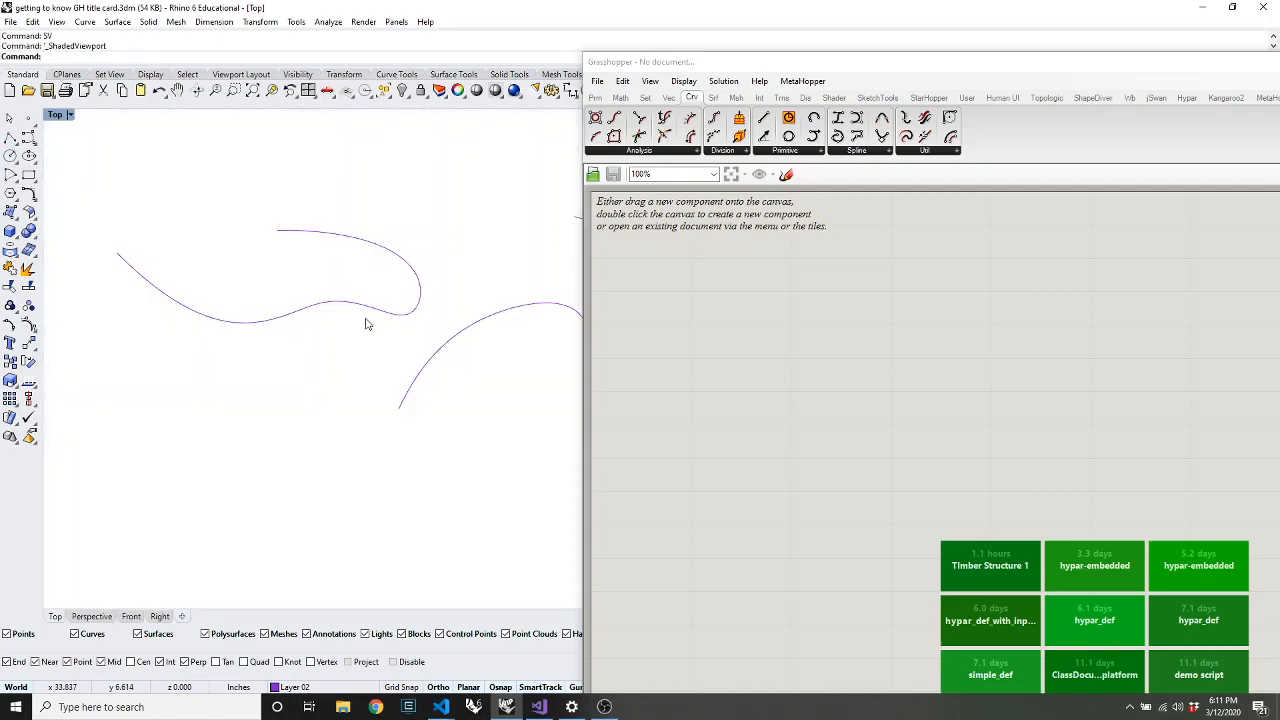
{"action": "key", "text": "F7"}
{"action": "scroll", "coordinate": [135, 361], "scroll_direction": "up", "scroll_amount": 12}
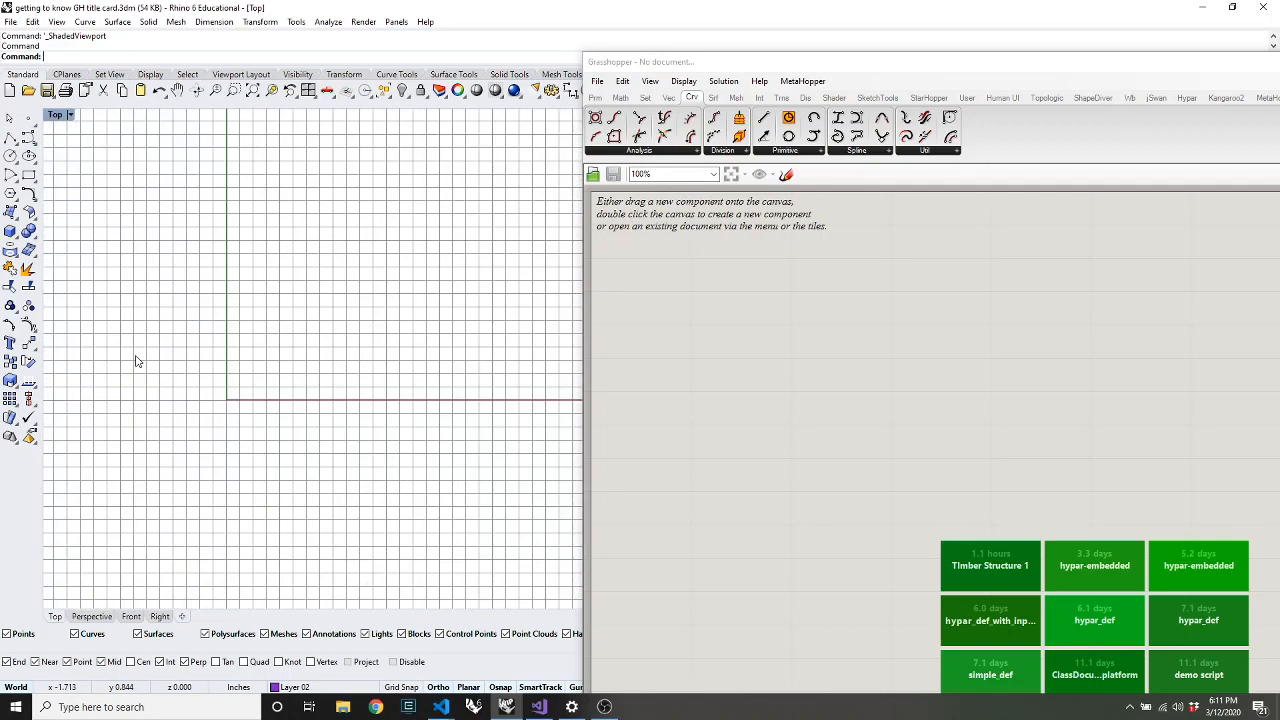
{"action": "scroll", "coordinate": [275, 377], "scroll_direction": "up", "scroll_amount": 5}
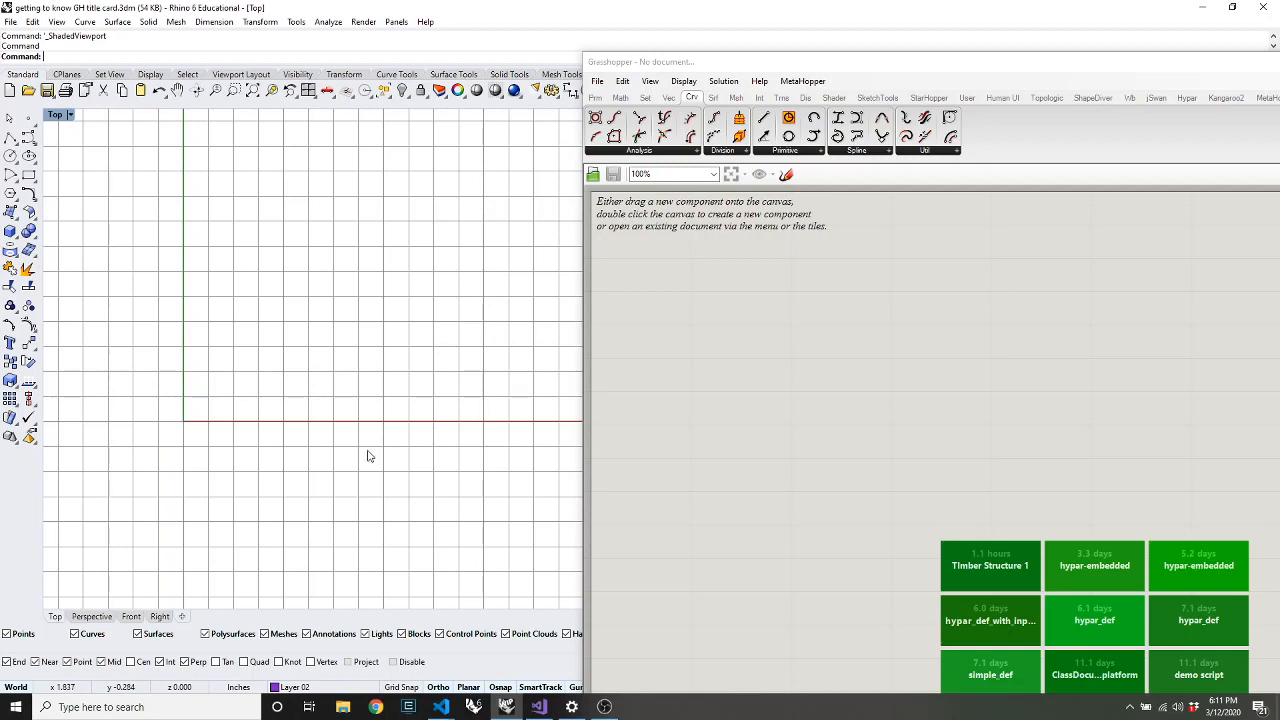
Add a Construct Point component to the canvas via the xyz search
{"action": "double_click", "coordinate": [729, 362]}
{"action": "type", "text": "xyz"}
{"action": "left_click", "coordinate": [730, 280]}
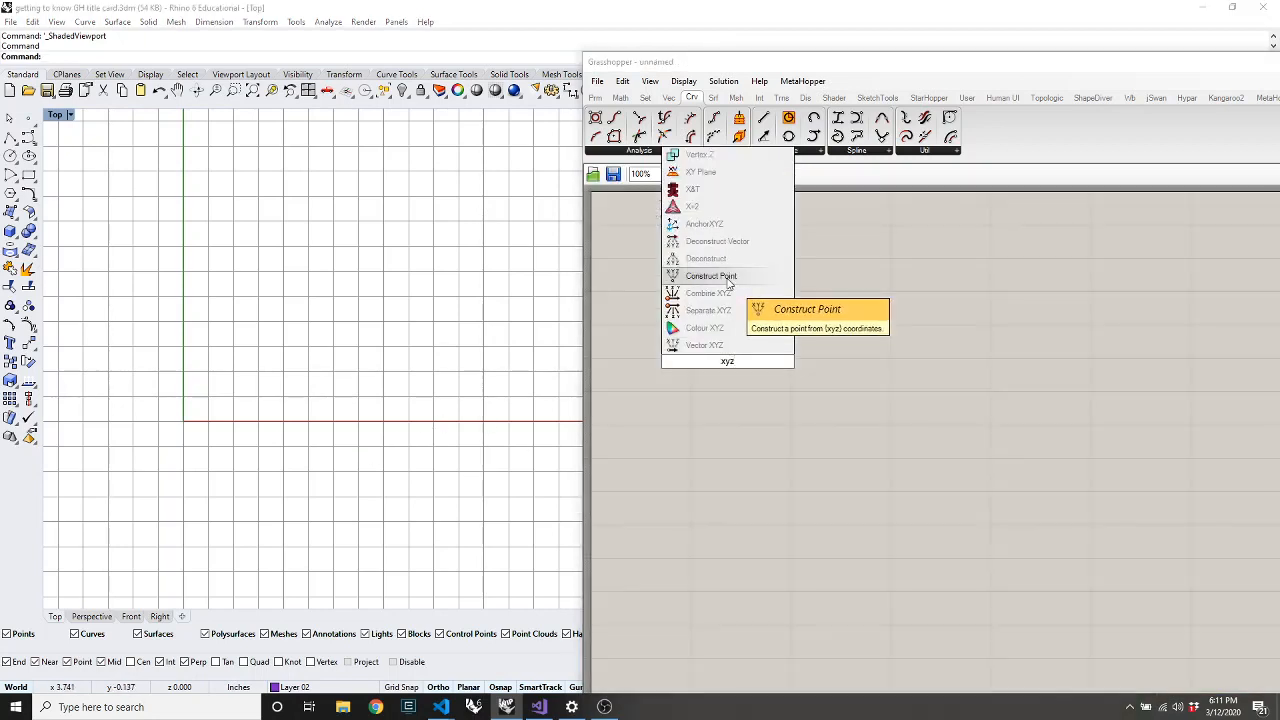
{"action": "left_click_drag", "start_coordinate": [741, 372], "coordinate": [920, 388]}
Add a 5.0 number slider, wire it to the point's X input, and set it to 6.2
{"action": "double_click", "coordinate": [752, 374]}
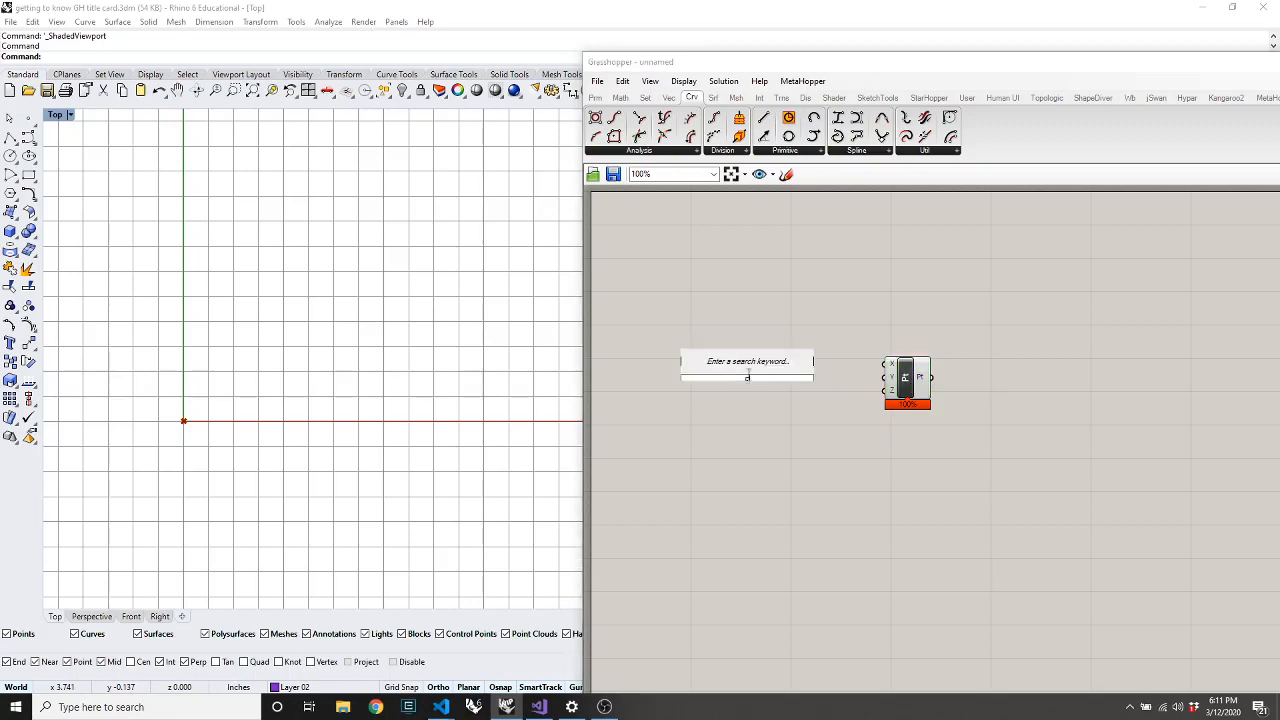
{"action": "type", "text": "5.0"}
{"action": "key", "text": "Return"}
{"action": "left_click_drag", "start_coordinate": [886, 365], "coordinate": [807, 380]}
{"action": "scroll", "coordinate": [236, 392], "scroll_direction": "down", "scroll_amount": 12}
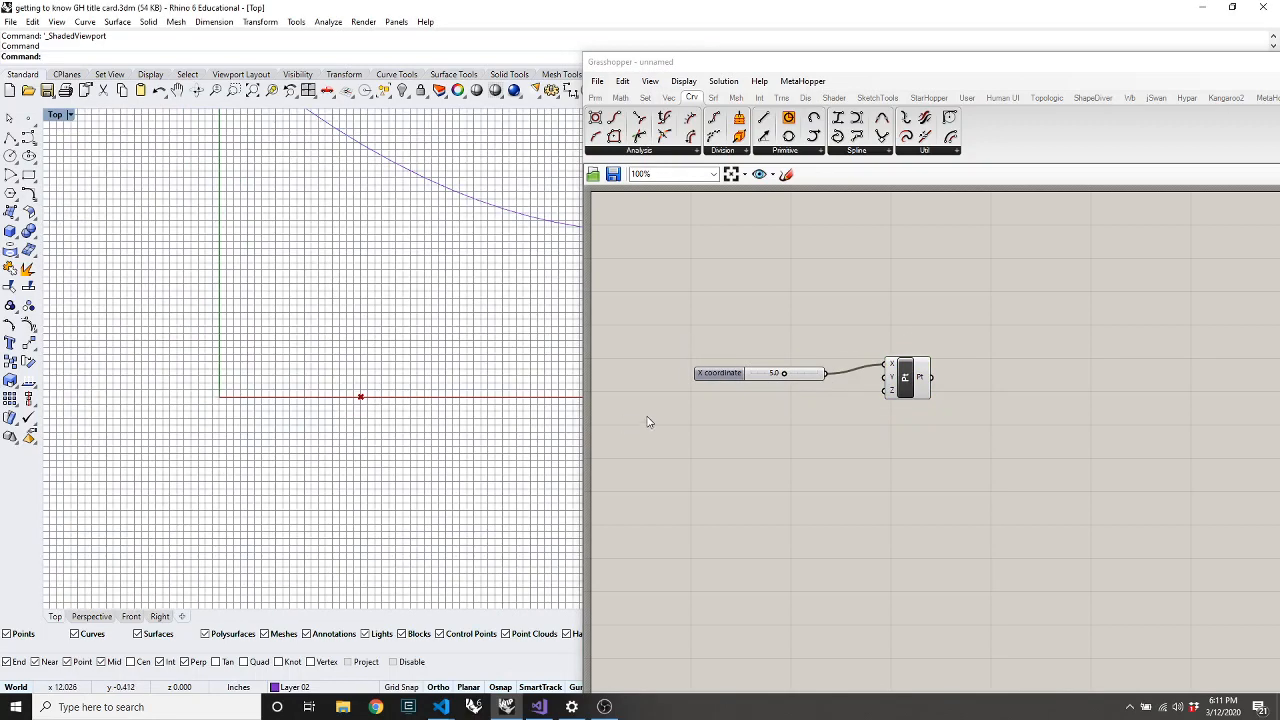
{"action": "mouse_move", "coordinate": [783, 373]}
{"action": "left_mouse_down"}
{"action": "mouse_move", "coordinate": [749, 377]}
{"action": "mouse_move", "coordinate": [849, 389]}
{"action": "mouse_move", "coordinate": [749, 374]}
{"action": "mouse_move", "coordinate": [796, 382]}
{"action": "left_mouse_up"}
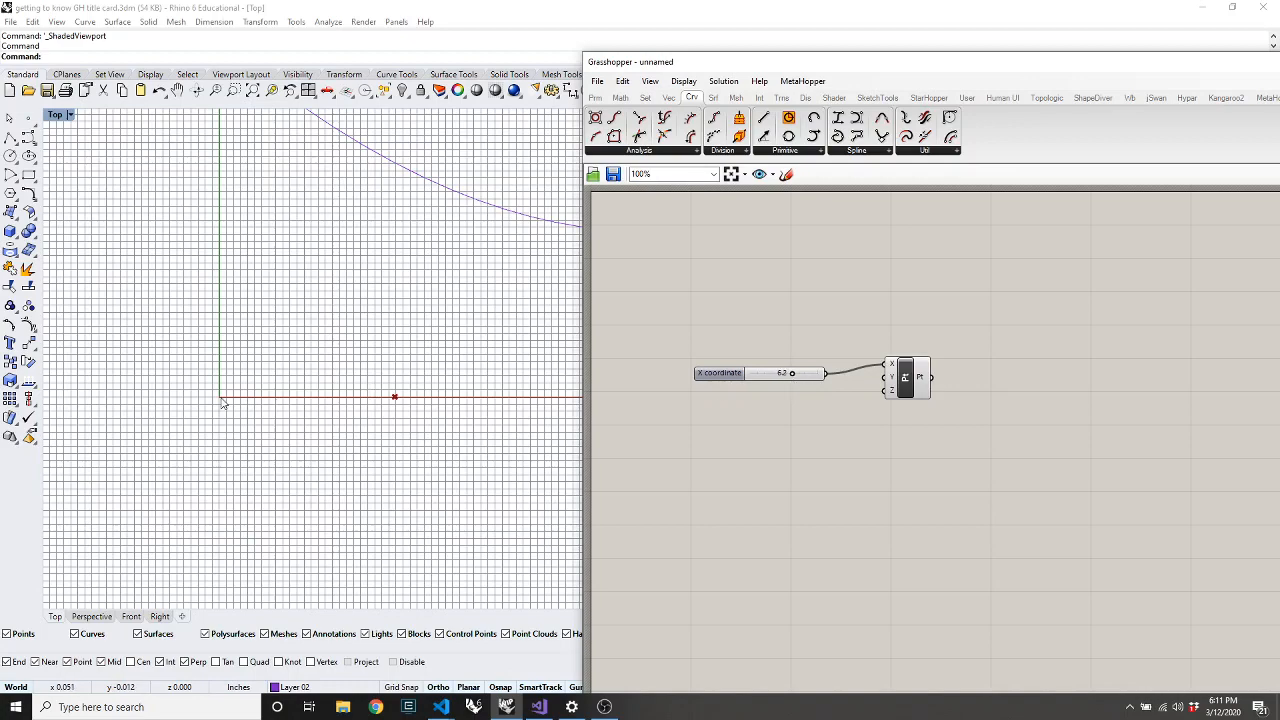
{"action": "scroll", "coordinate": [268, 449], "scroll_direction": "down", "scroll_amount": 5}
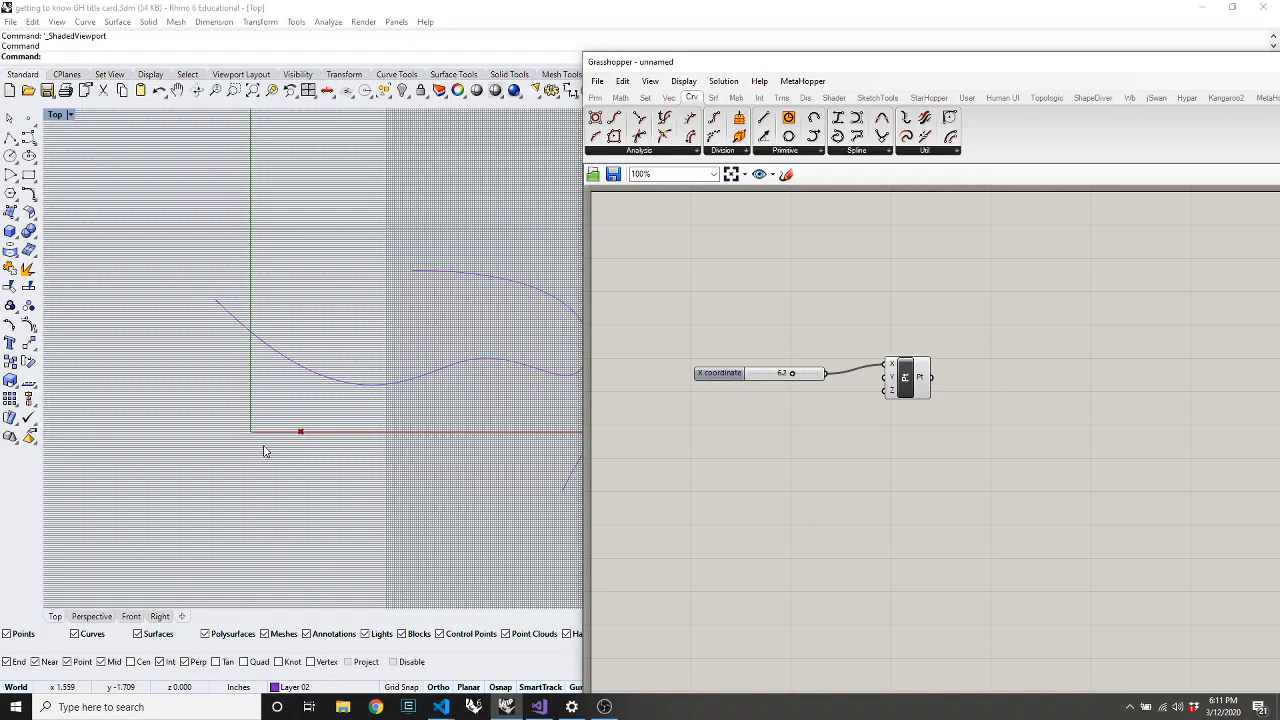
Select the first freeform curve in Rhino and open the curve analysis components list
{"action": "left_click", "coordinate": [384, 395]}
{"action": "left_click", "coordinate": [379, 473]}
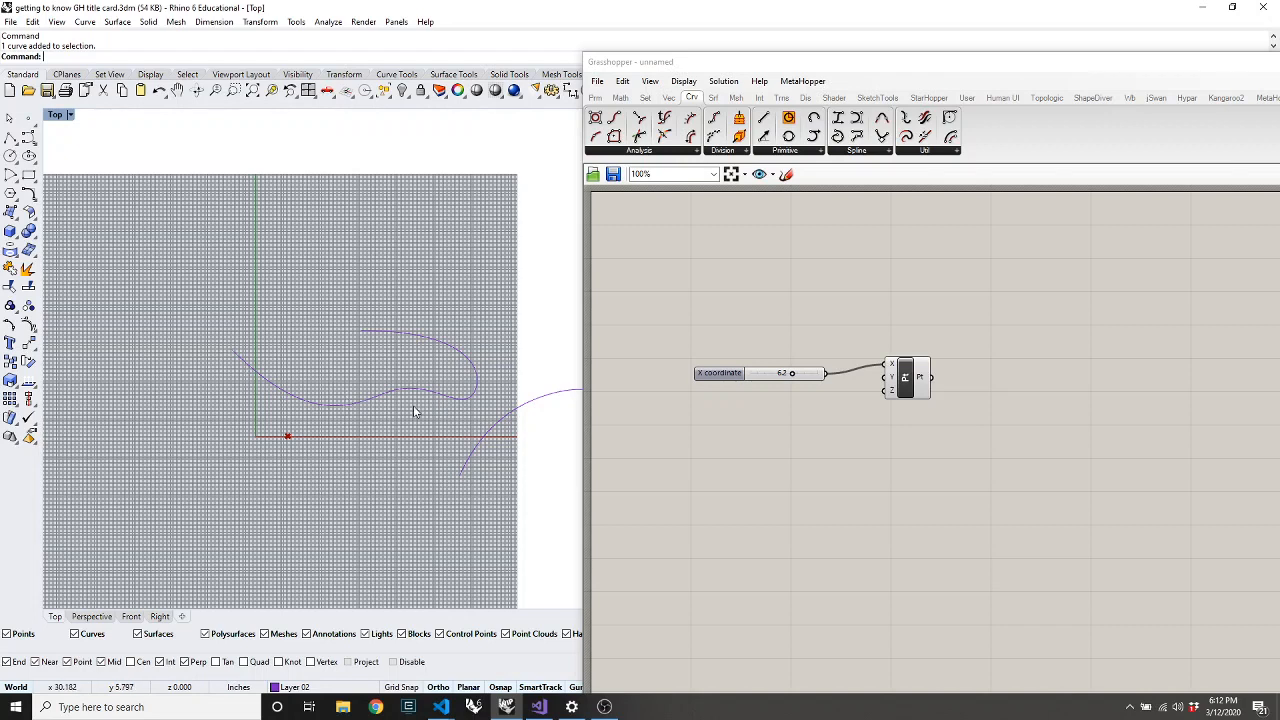
{"action": "left_click", "coordinate": [452, 352]}
{"action": "mouse_move", "coordinate": [728, 385]}
{"action": "left_click", "coordinate": [651, 152]}
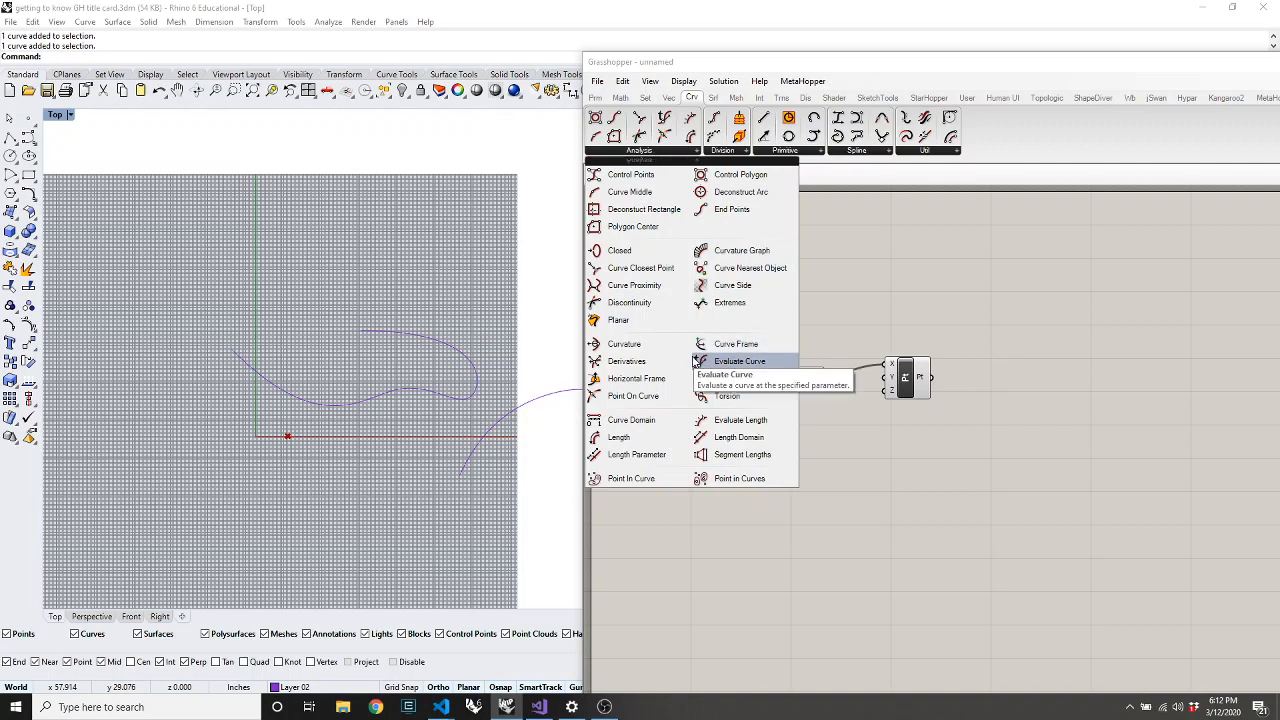
Place an Evaluate Curve component and a Curve parameter on the canvas
{"action": "left_click_drag", "start_coordinate": [704, 362], "coordinate": [812, 505]}
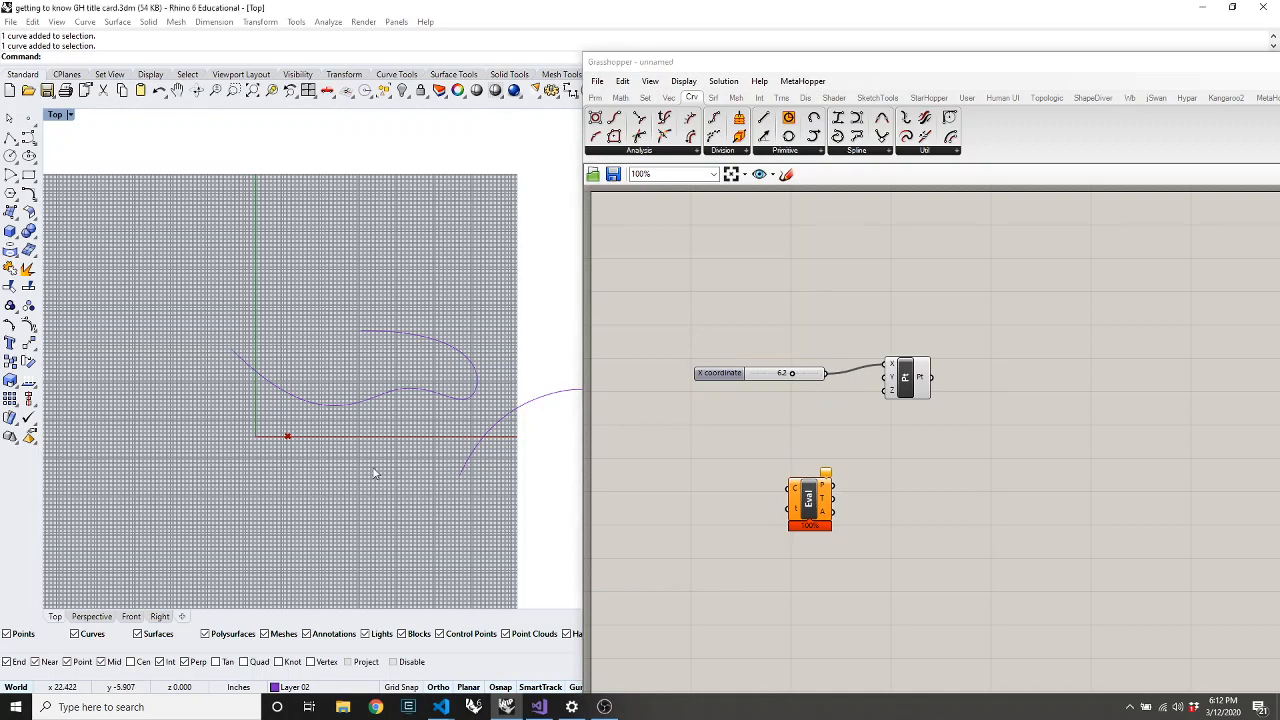
{"action": "left_click", "coordinate": [328, 403]}
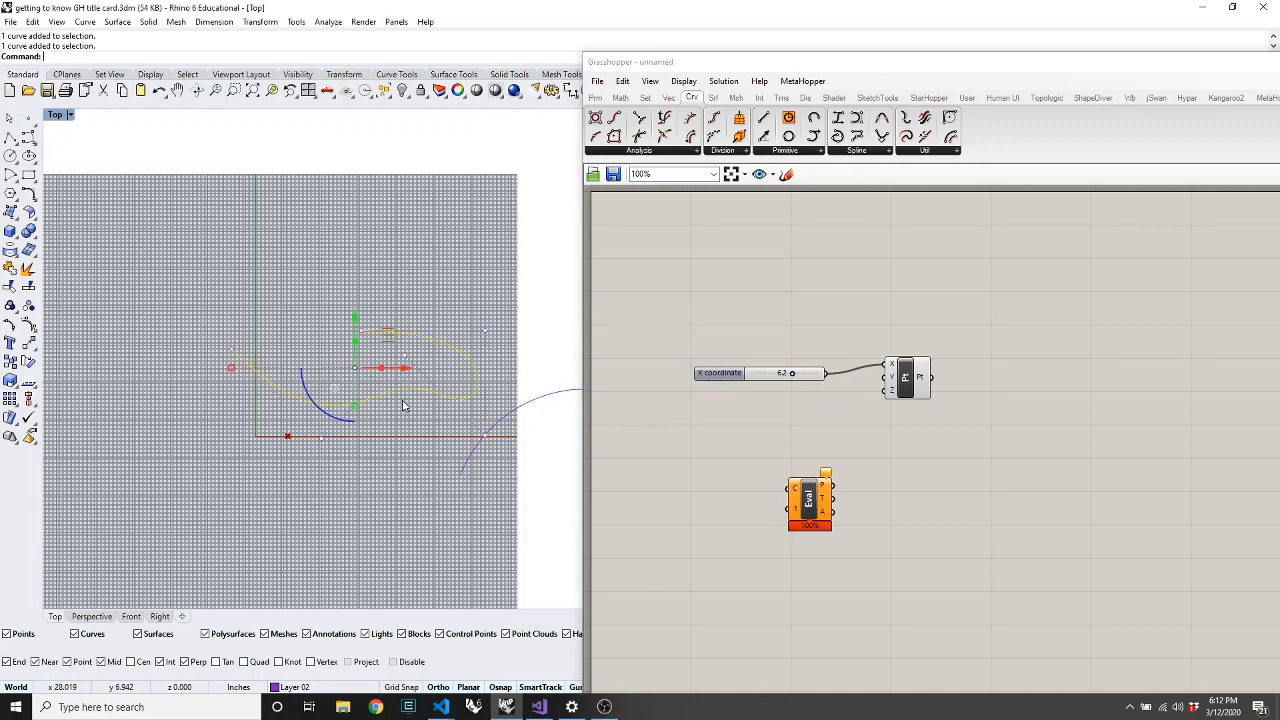
{"action": "left_click", "coordinate": [596, 98]}
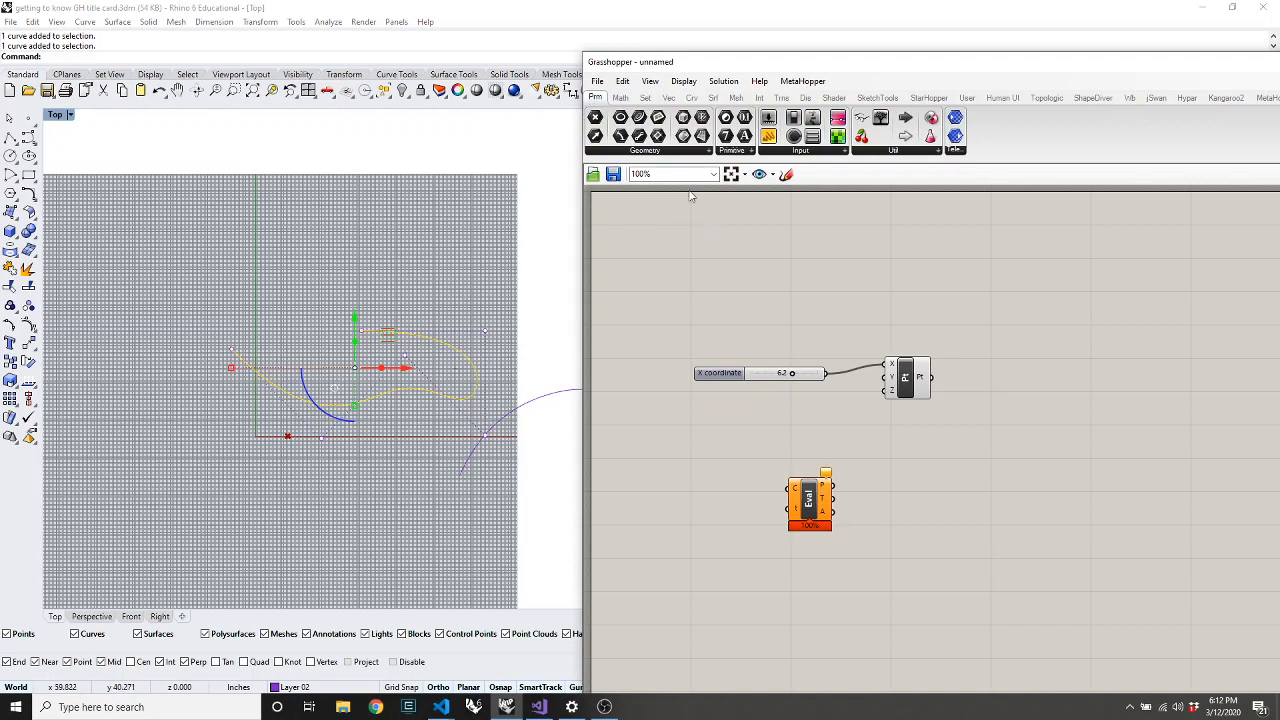
{"action": "left_click", "coordinate": [627, 152]}
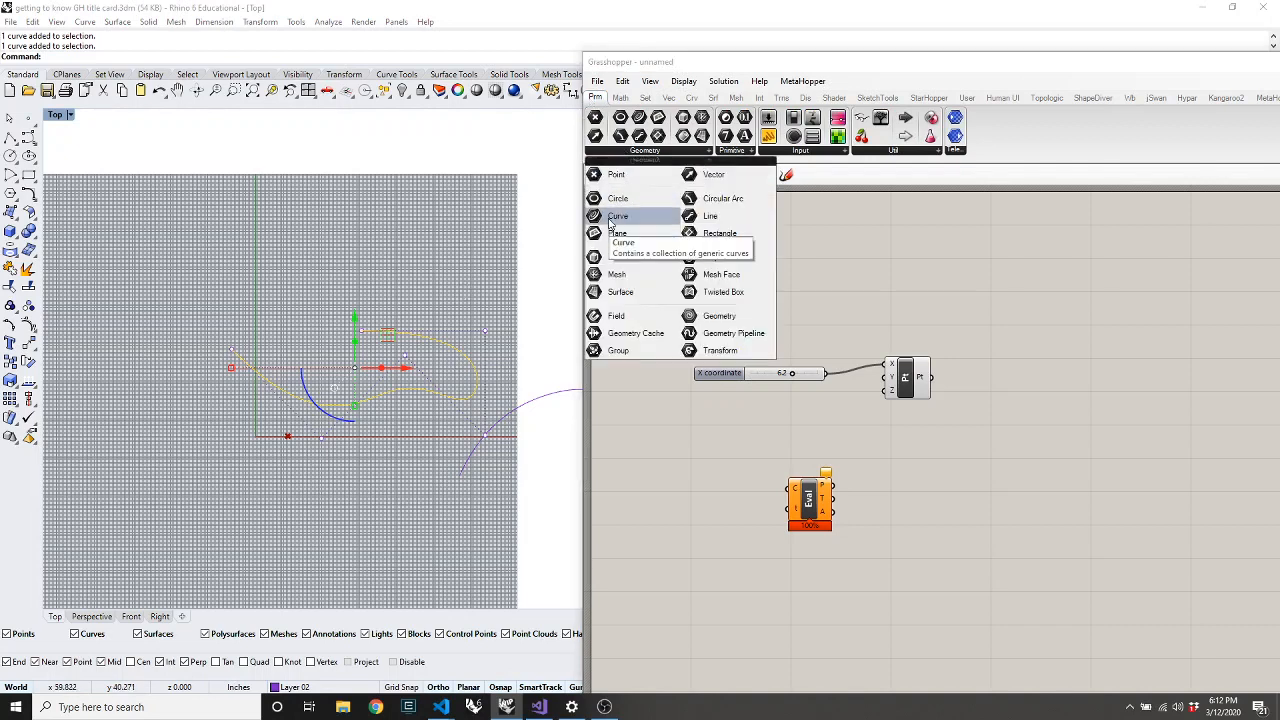
{"action": "left_click_drag", "start_coordinate": [617, 216], "coordinate": [683, 462]}
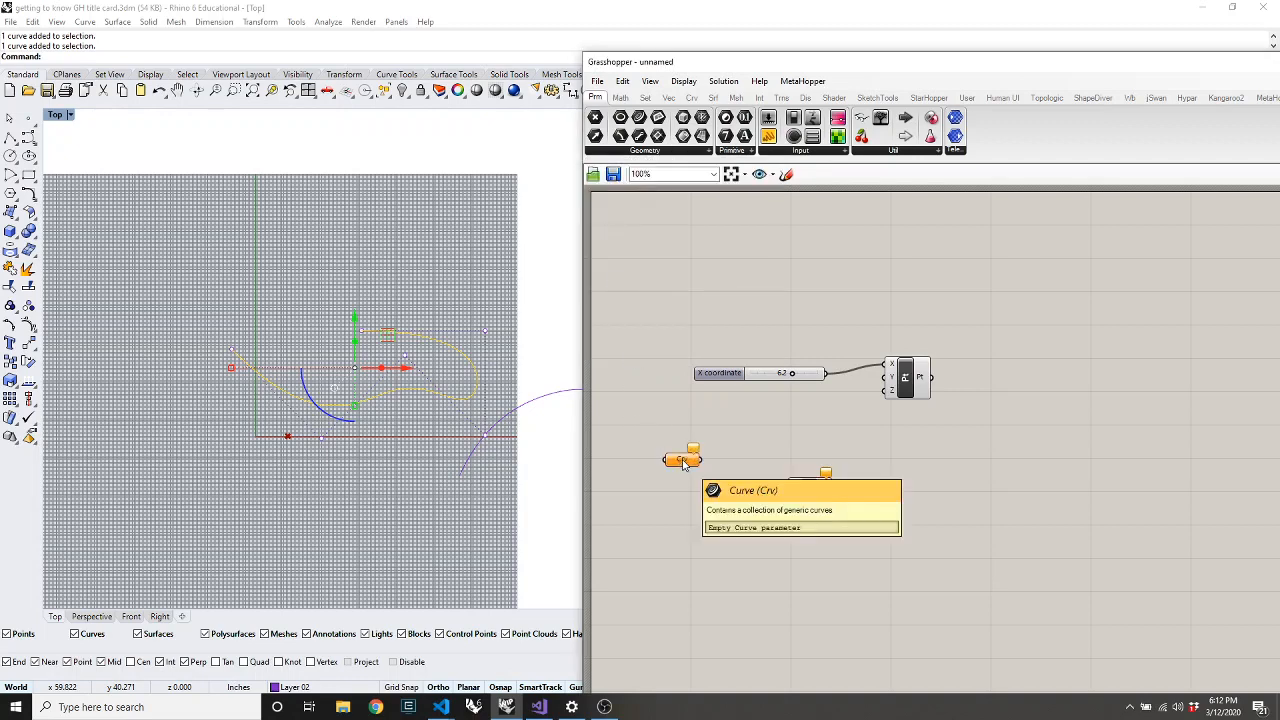
Assign the freeform Rhino curve to the Curve parameter and wire it into Evaluate Curve's C input
{"action": "right_click", "coordinate": [683, 462]}
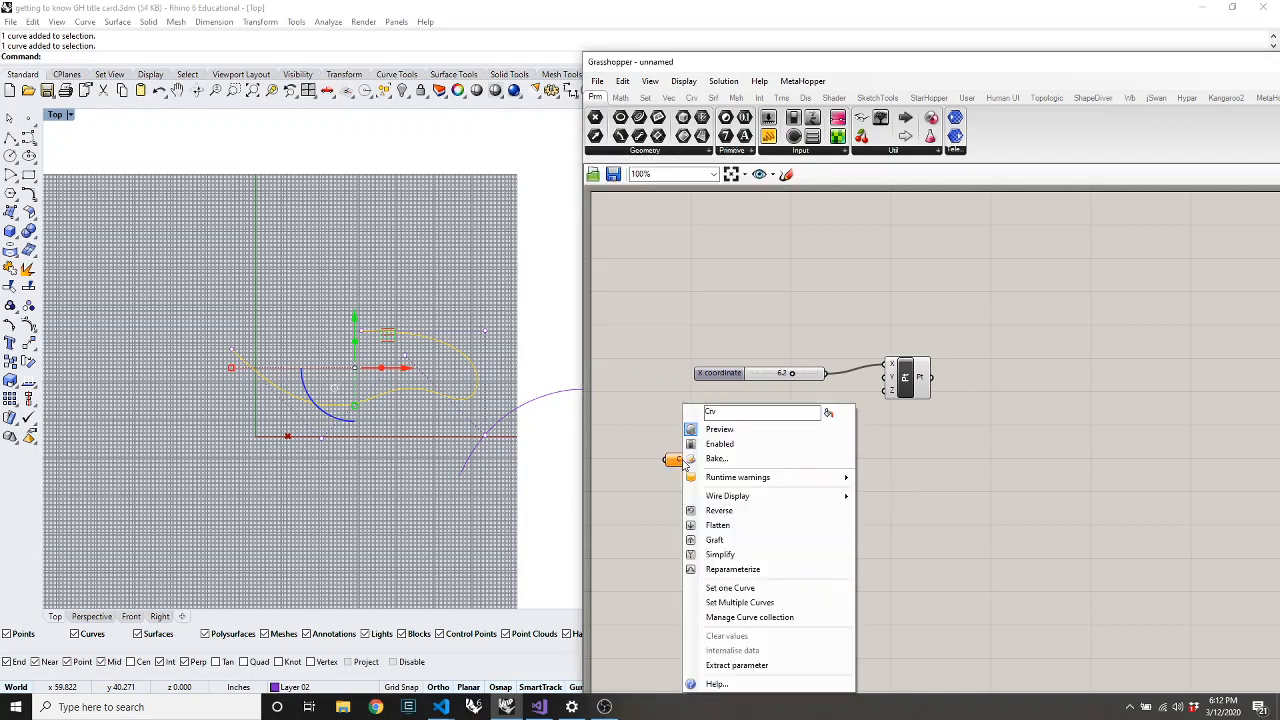
{"action": "left_click", "coordinate": [730, 588]}
{"action": "left_click", "coordinate": [377, 455]}
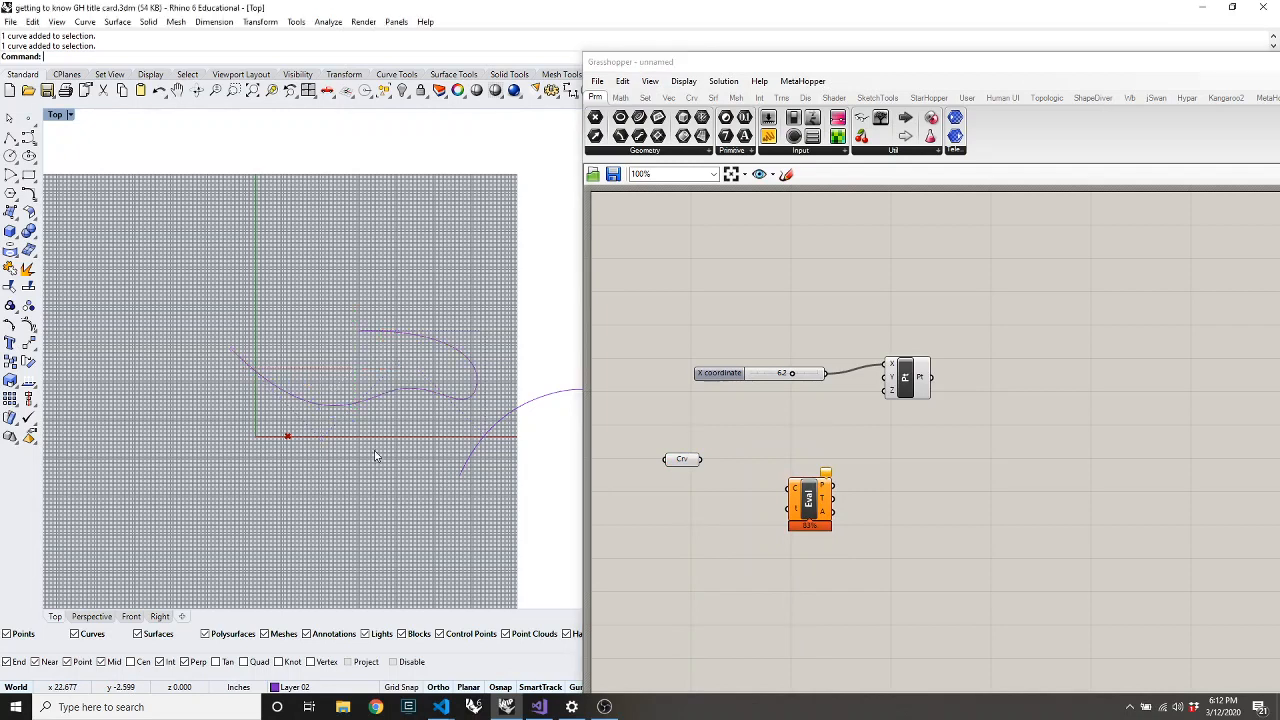
{"action": "mouse_move", "coordinate": [680, 468]}
{"action": "left_mouse_down"}
{"action": "mouse_move", "coordinate": [667, 460]}
{"action": "mouse_move", "coordinate": [684, 472]}
{"action": "left_mouse_up"}
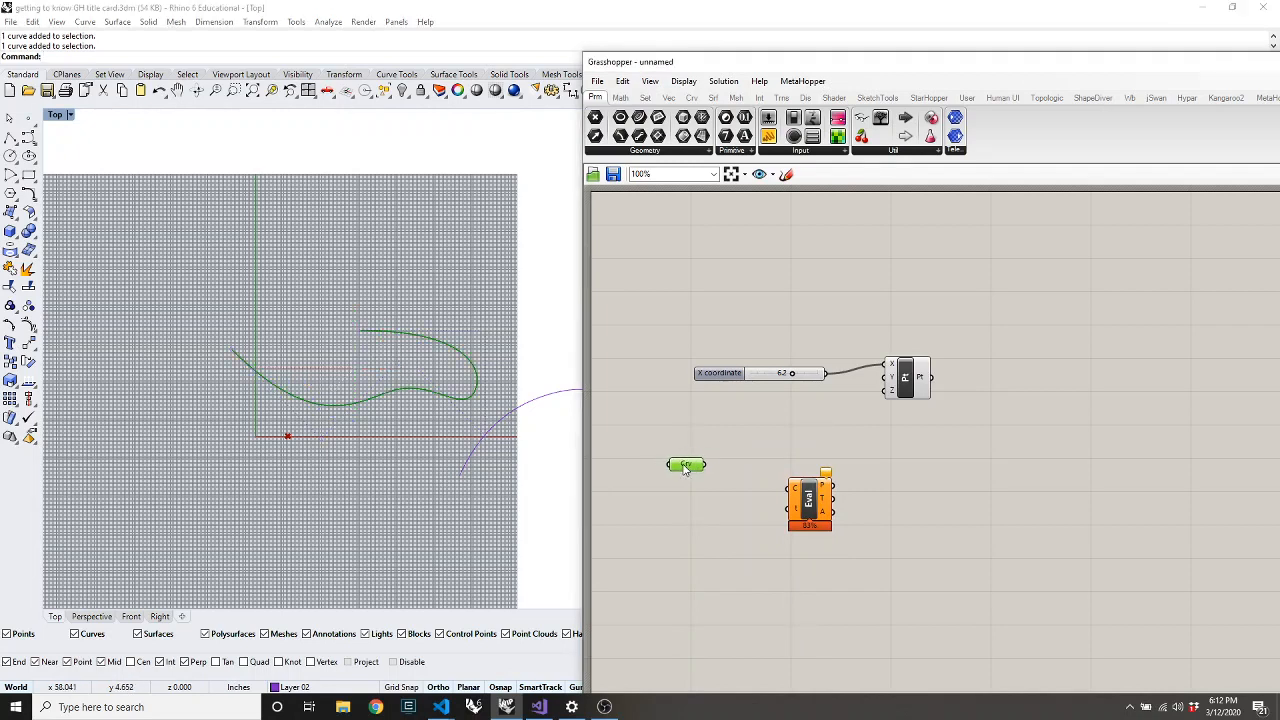
{"action": "left_click", "coordinate": [687, 525]}
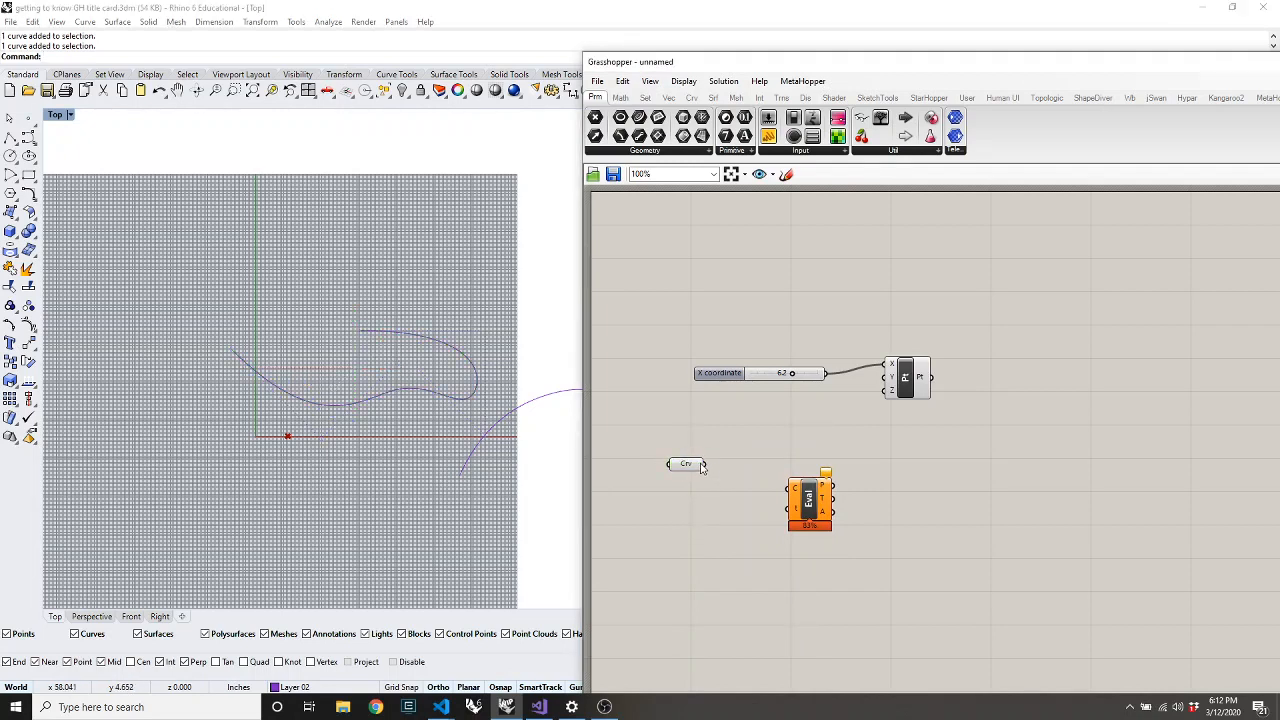
{"action": "left_click_drag", "start_coordinate": [705, 464], "coordinate": [791, 488]}
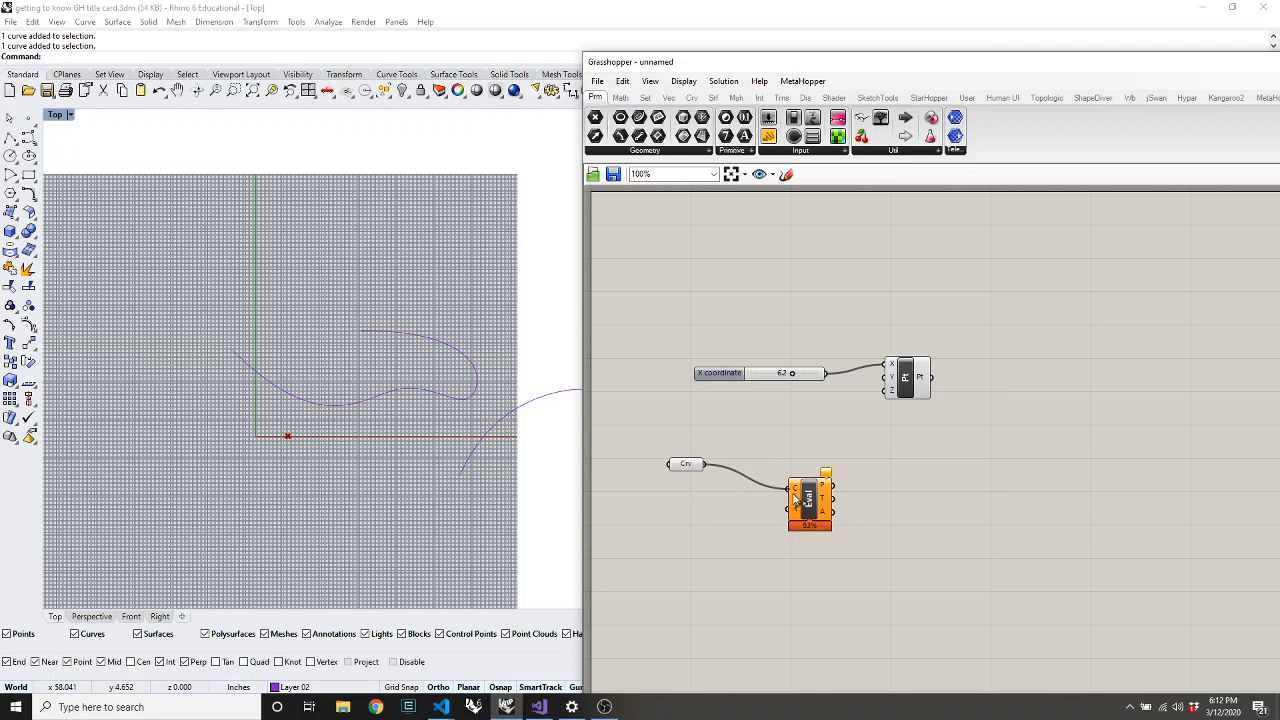
Add a Parameter number slider wired to Evaluate Curve's t input and set it to 1.000
{"action": "left_click", "coordinate": [767, 118]}
{"action": "left_click", "coordinate": [727, 525]}
{"action": "left_click_drag", "start_coordinate": [786, 526], "coordinate": [871, 494]}
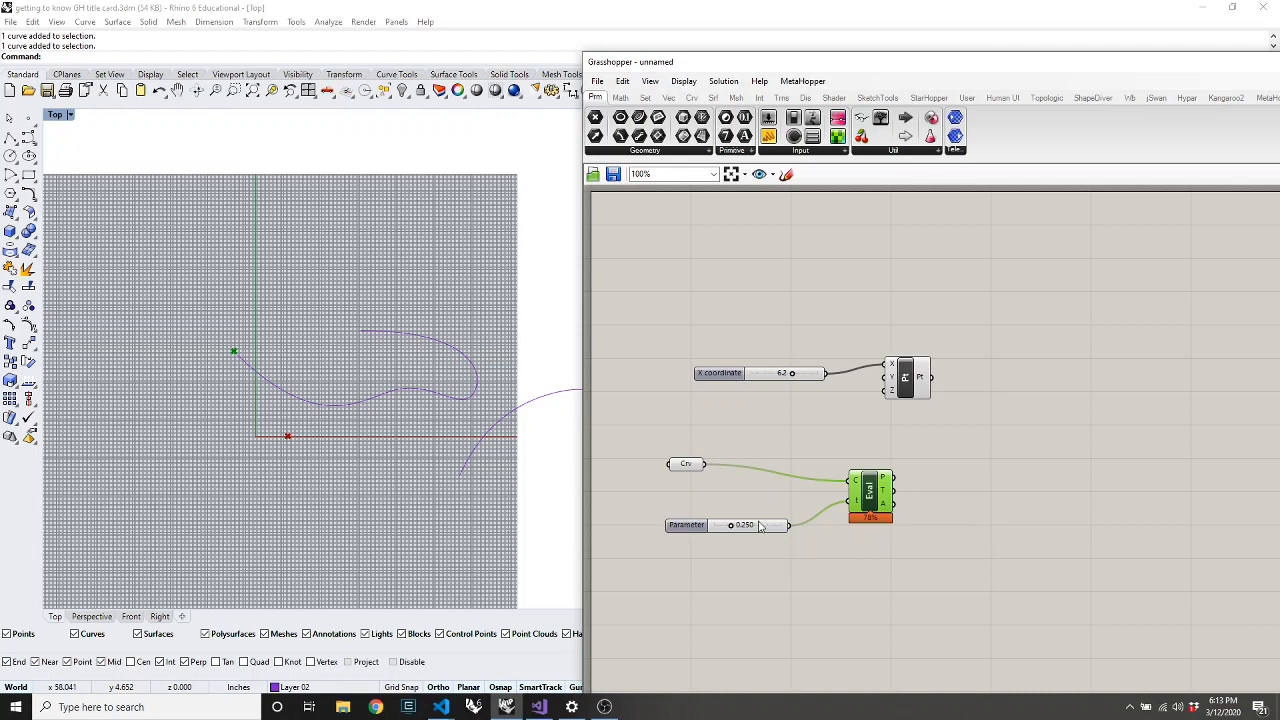
{"action": "left_click_drag", "start_coordinate": [731, 528], "coordinate": [830, 557]}
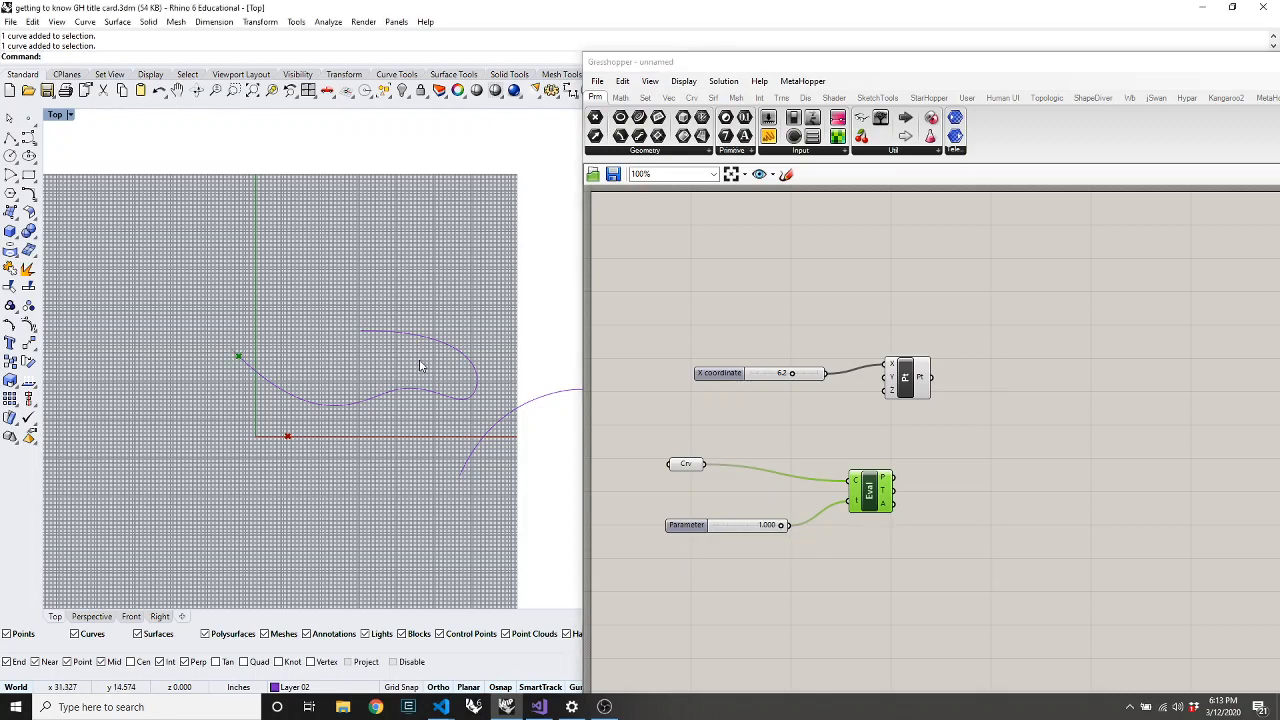
Hide the Top viewport grid and axes with F7, then add a Number parameter below the slider
{"action": "key", "text": "super"}
{"action": "left_click", "coordinate": [396, 74]}
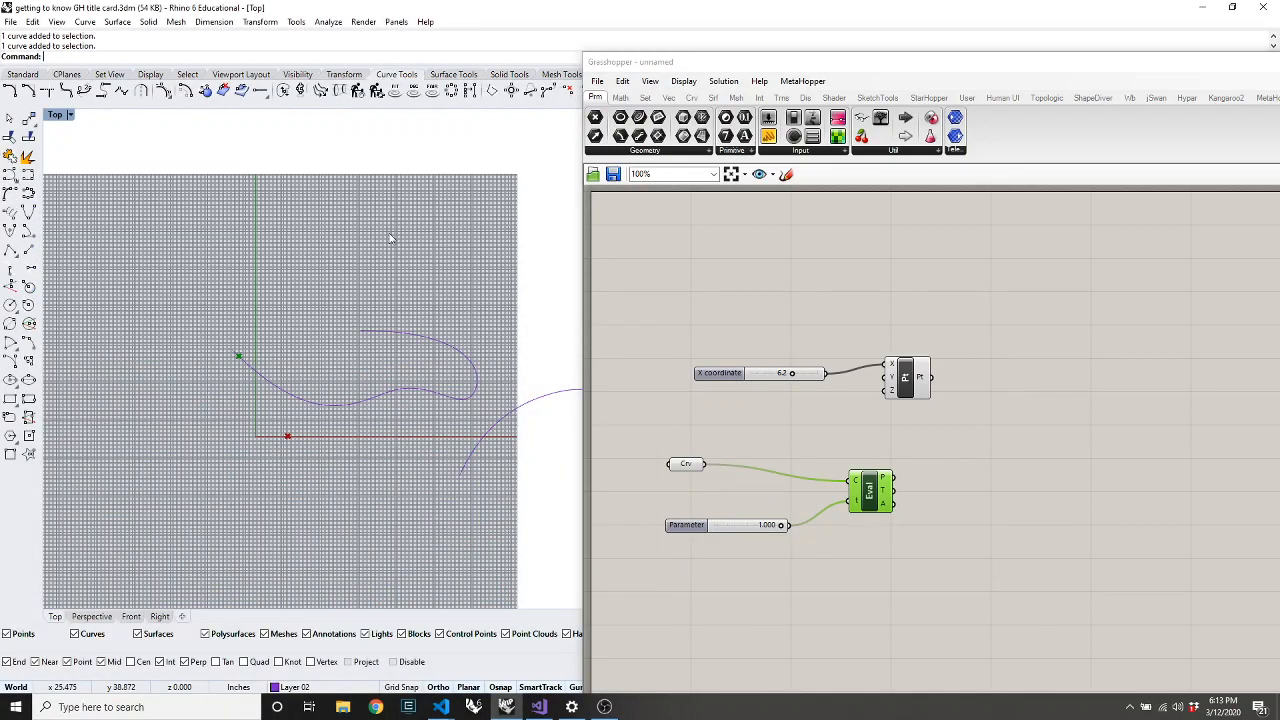
{"action": "key", "text": "F7"}
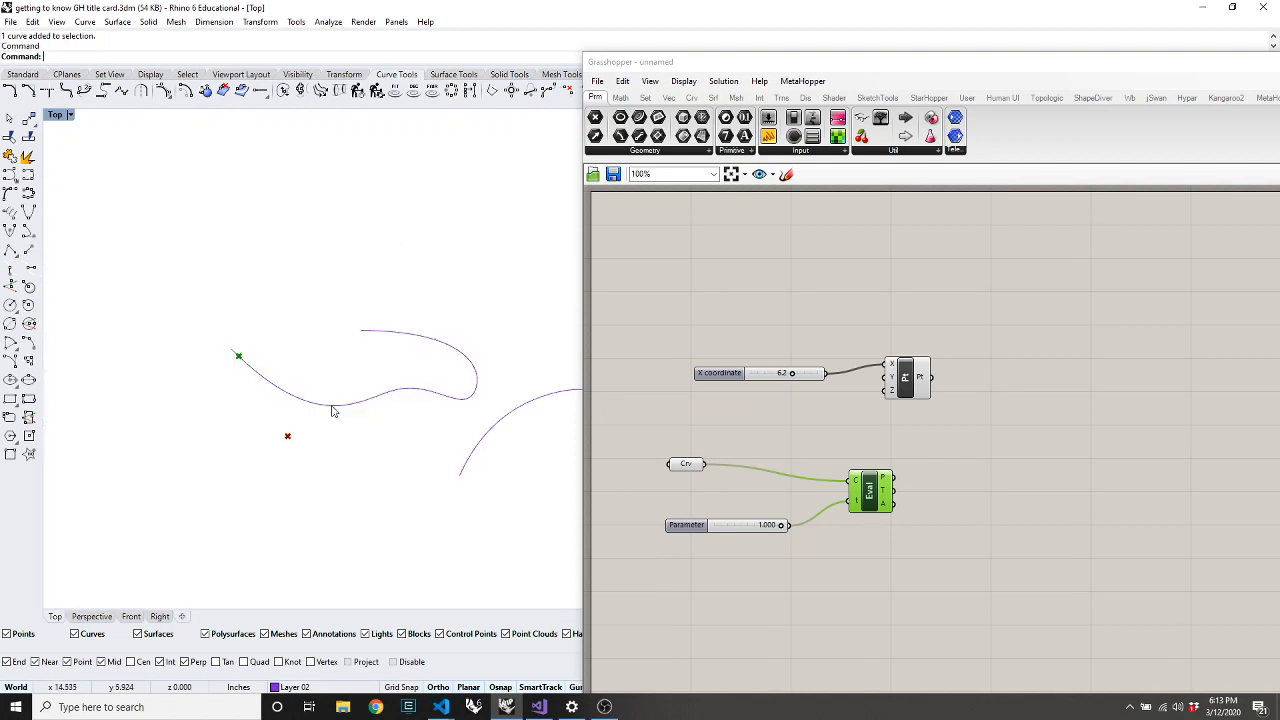
{"action": "scroll", "coordinate": [333, 411], "scroll_direction": "up", "scroll_amount": 3}
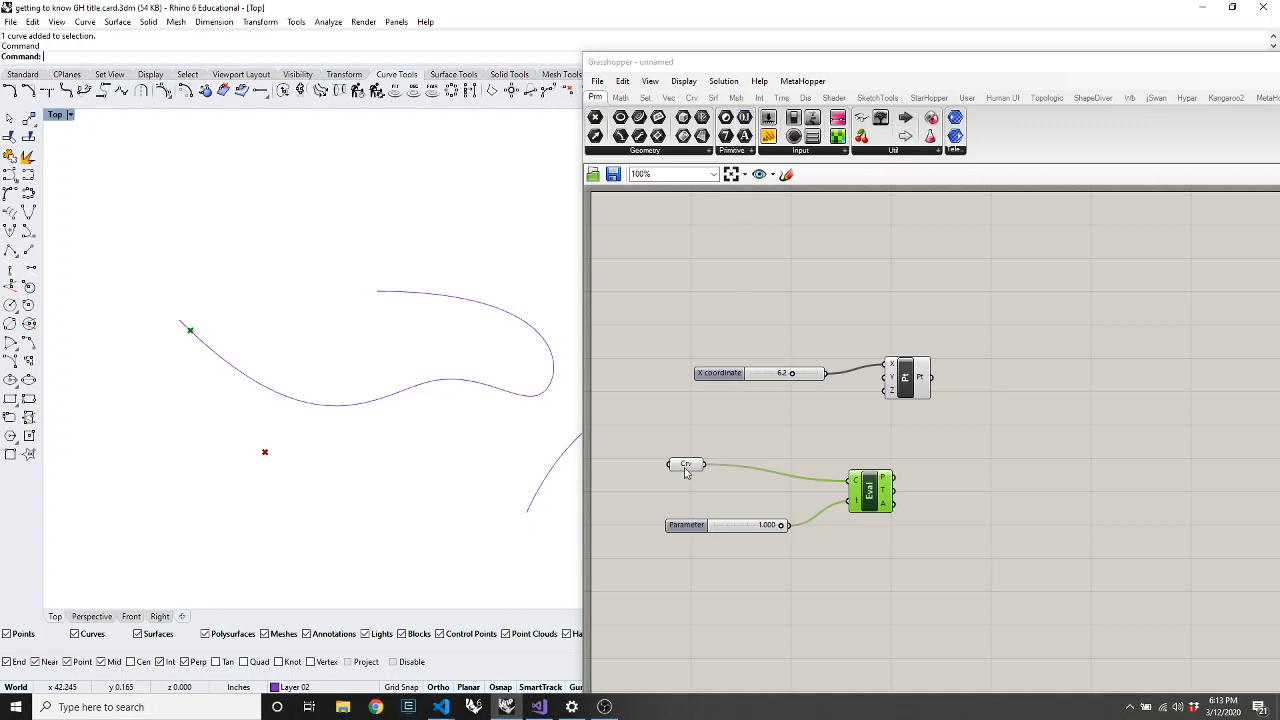
{"action": "mouse_move", "coordinate": [680, 465]}
{"action": "left_mouse_down"}
{"action": "mouse_move", "coordinate": [645, 451]}
{"action": "mouse_move", "coordinate": [665, 457]}
{"action": "left_mouse_up"}
{"action": "left_click_drag", "start_coordinate": [745, 118], "coordinate": [765, 578]}
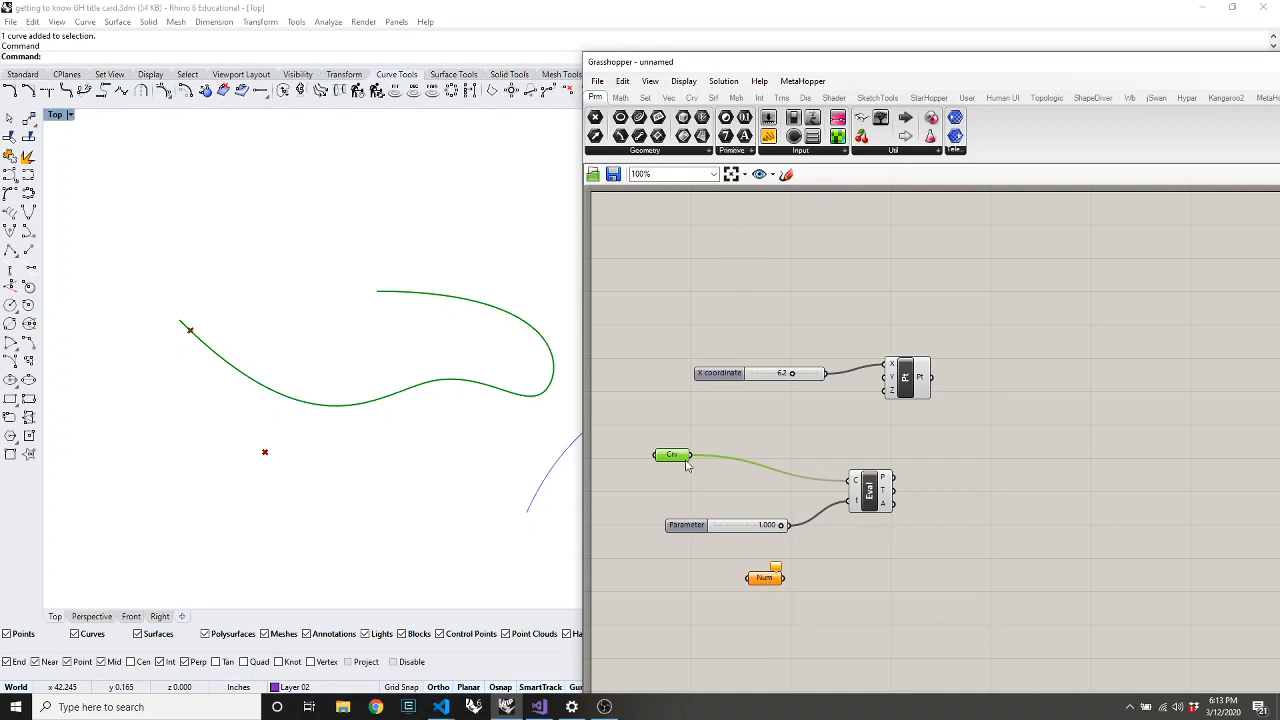
Replace the Number parameter with a Domain parameter fed from the Curve parameter
{"action": "left_click", "coordinate": [763, 578]}
{"action": "key", "text": "Delete"}
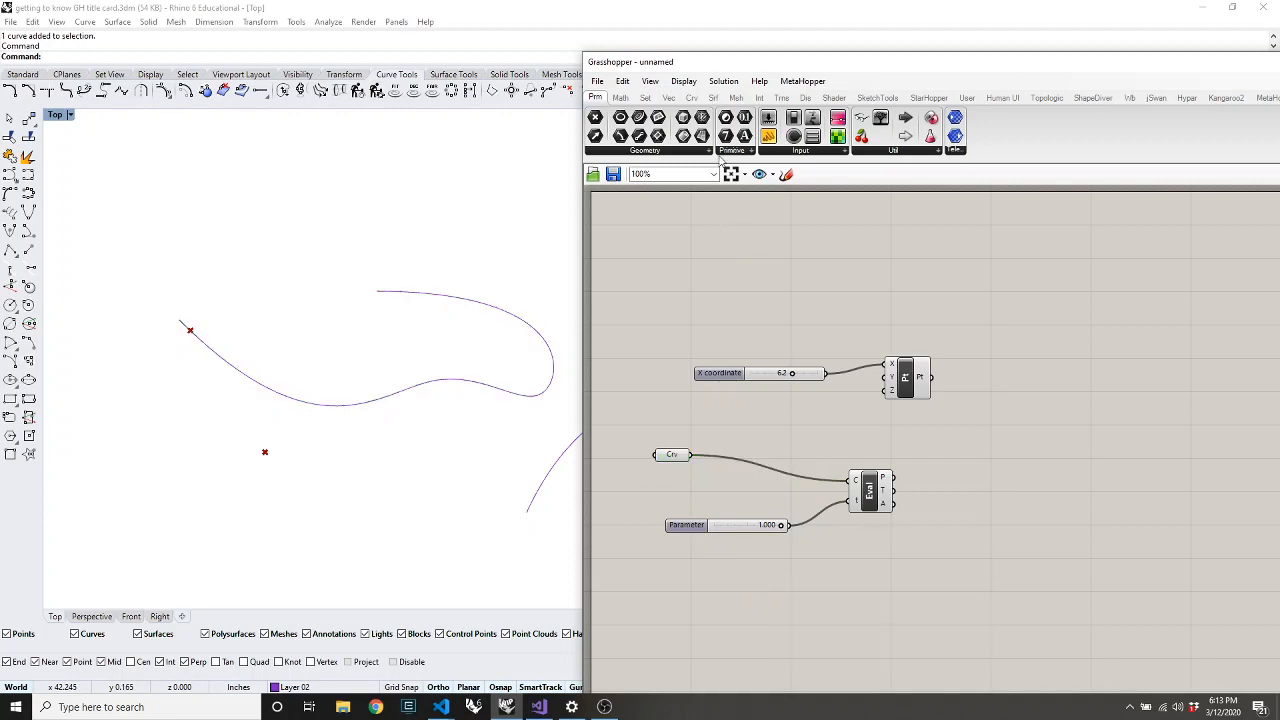
{"action": "left_click", "coordinate": [733, 151]}
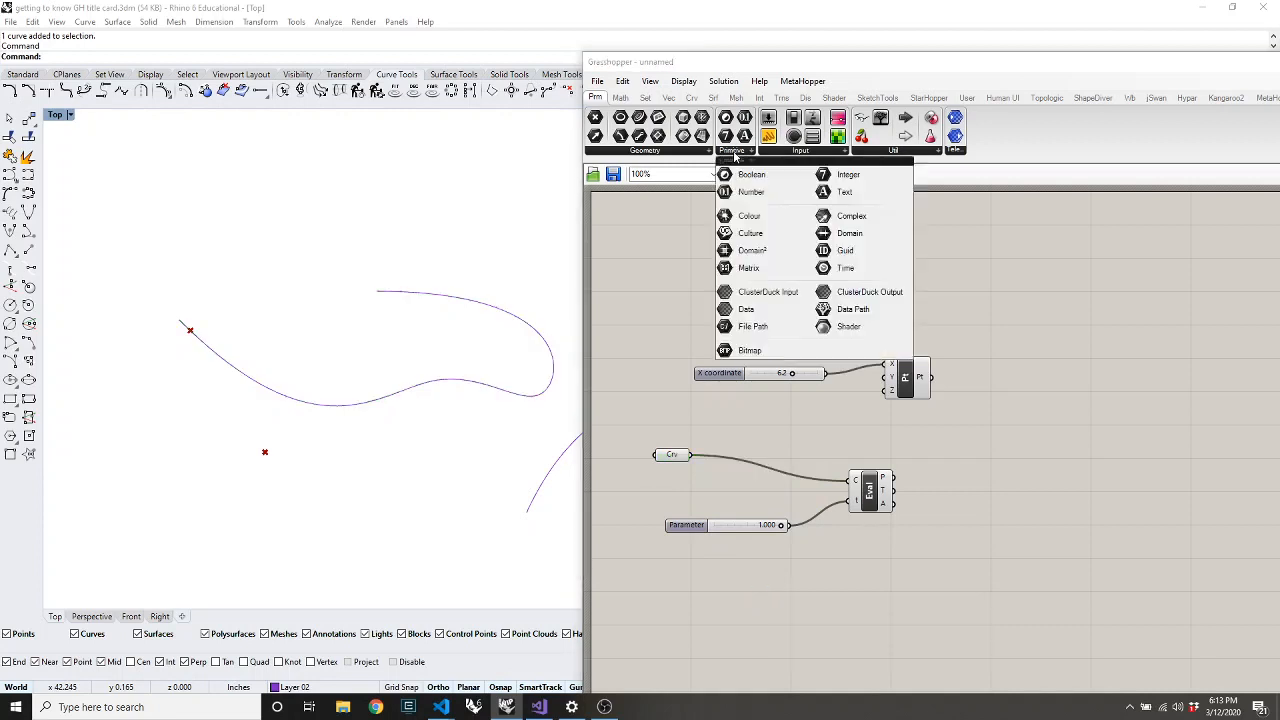
{"action": "left_click", "coordinate": [849, 233]}
{"action": "left_click", "coordinate": [777, 578]}
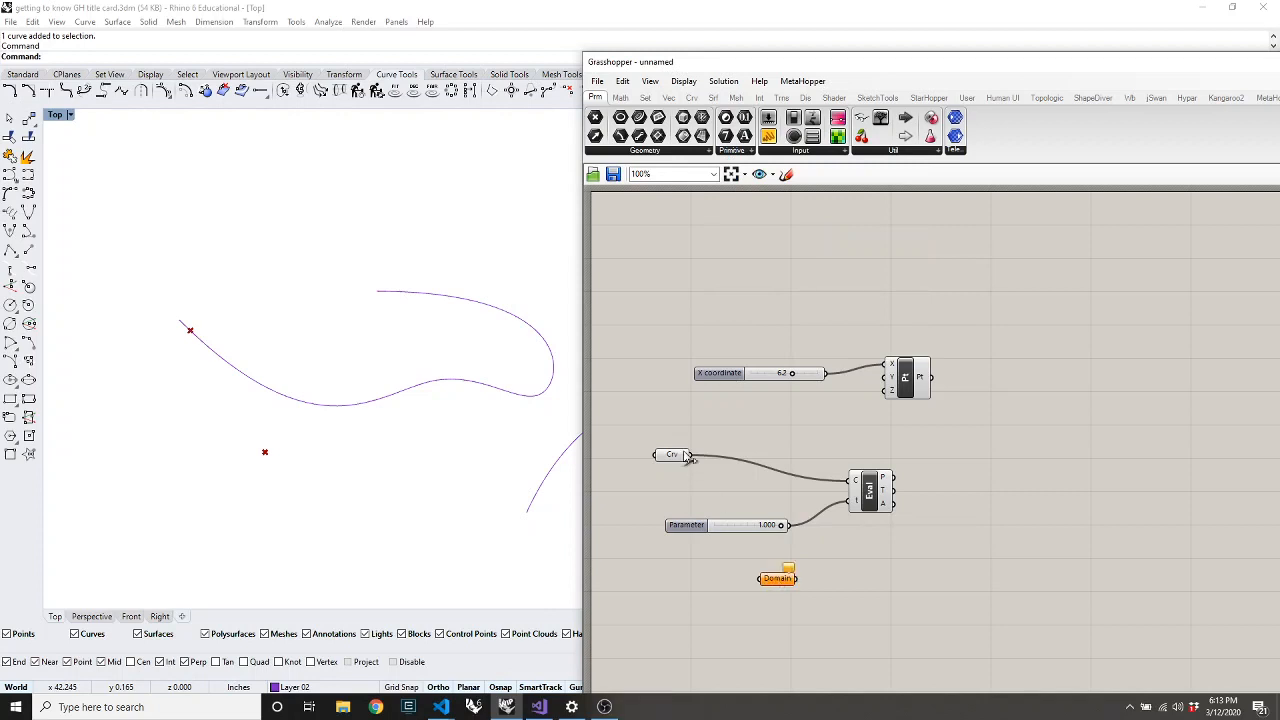
{"action": "left_click_drag", "start_coordinate": [691, 455], "coordinate": [761, 578]}
Connect a Panel to the Domain output so it shows 0 To 111.993755
{"action": "left_click", "coordinate": [767, 136]}
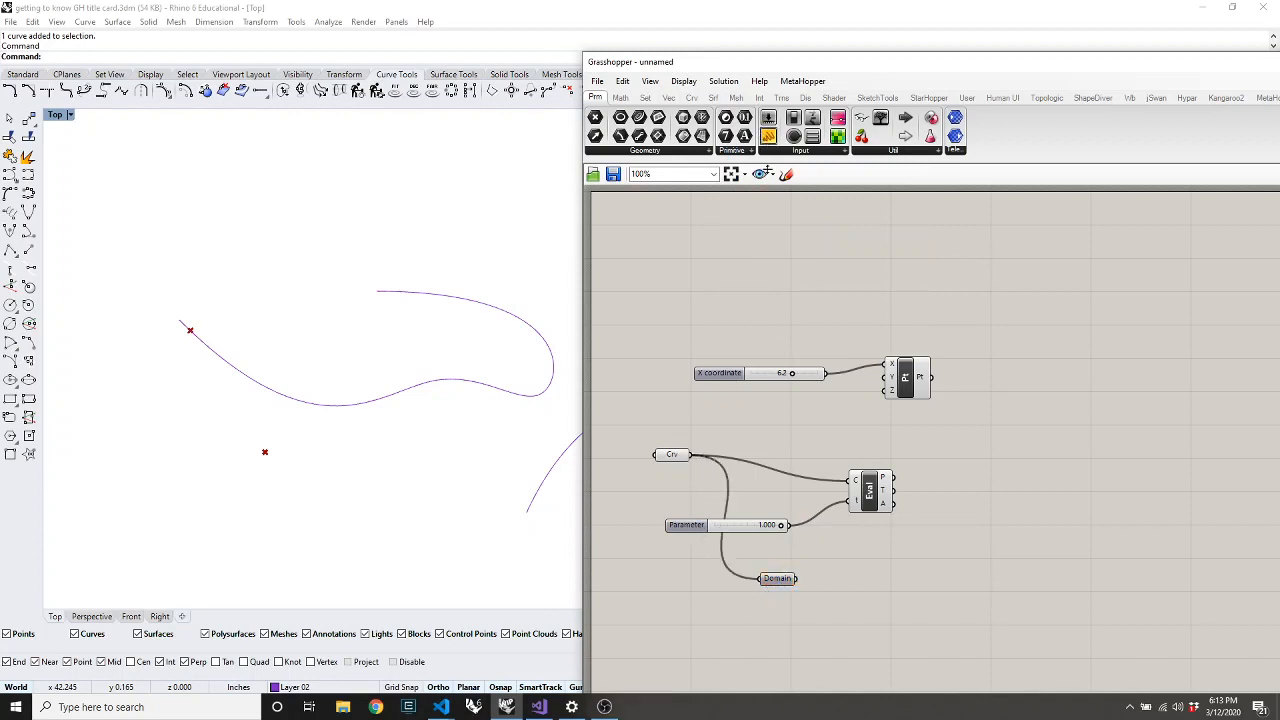
{"action": "left_click", "coordinate": [892, 567]}
{"action": "left_click_drag", "start_coordinate": [800, 580], "coordinate": [838, 564]}
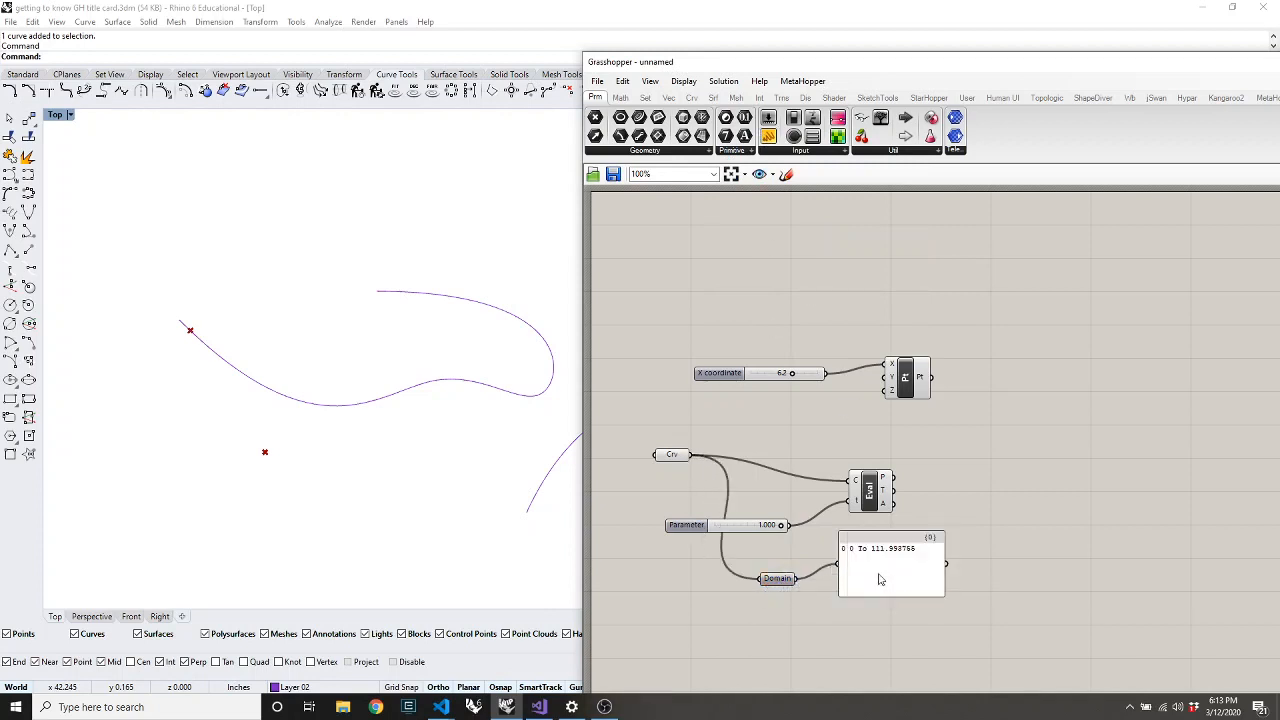
{"action": "scroll", "coordinate": [878, 563], "scroll_direction": "up", "scroll_amount": 5}
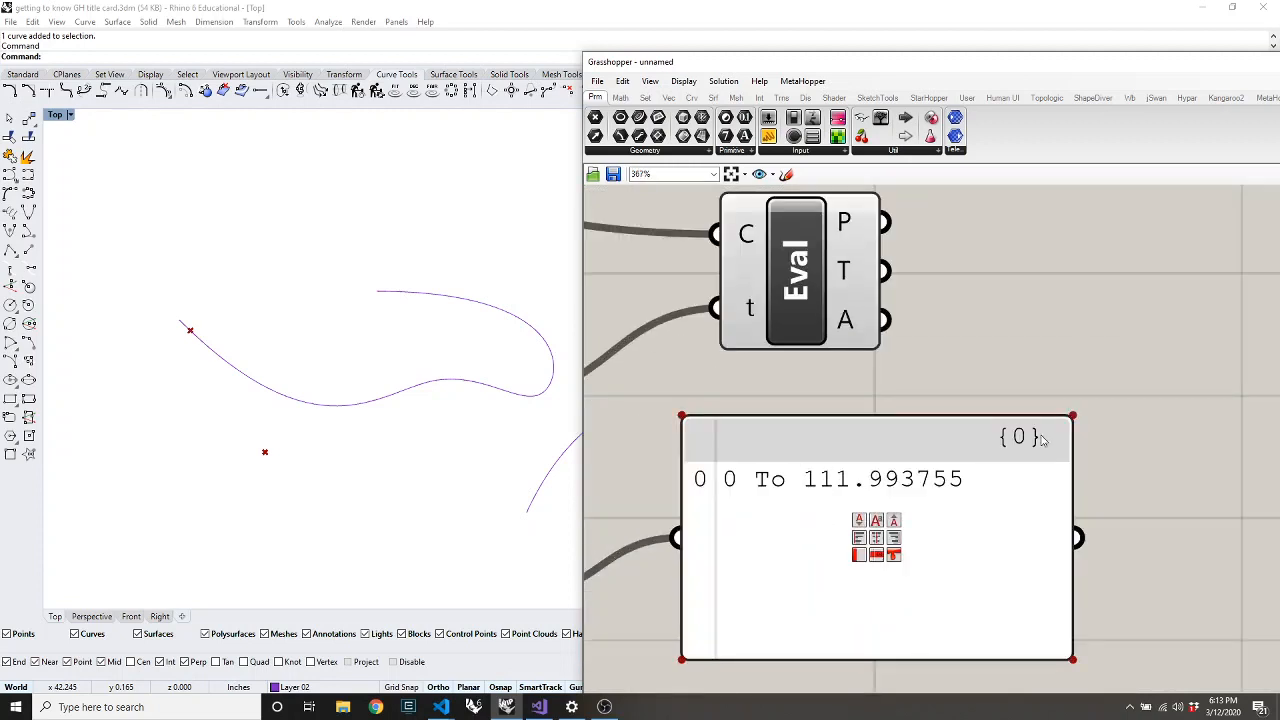
{"action": "scroll", "coordinate": [840, 510], "scroll_direction": "down", "scroll_amount": 3}
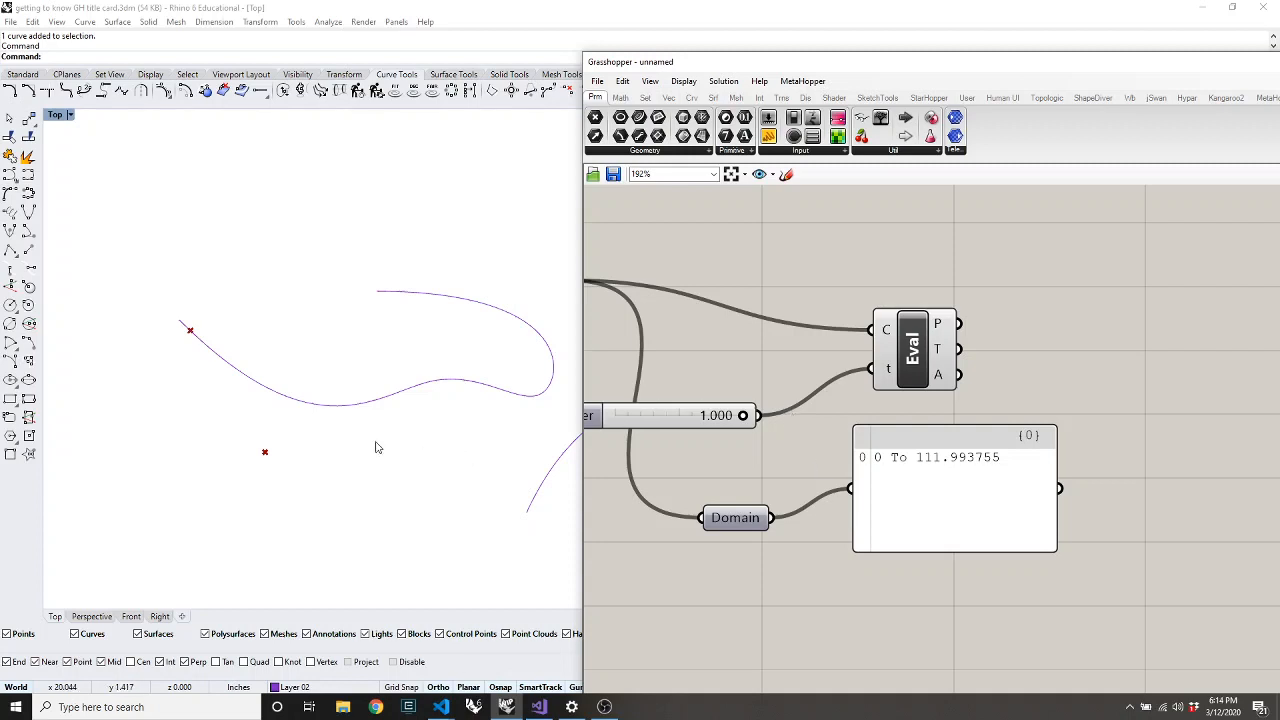
Select the left wavy curve and run Length, which reports 79.499 inches
{"action": "left_click", "coordinate": [312, 409]}
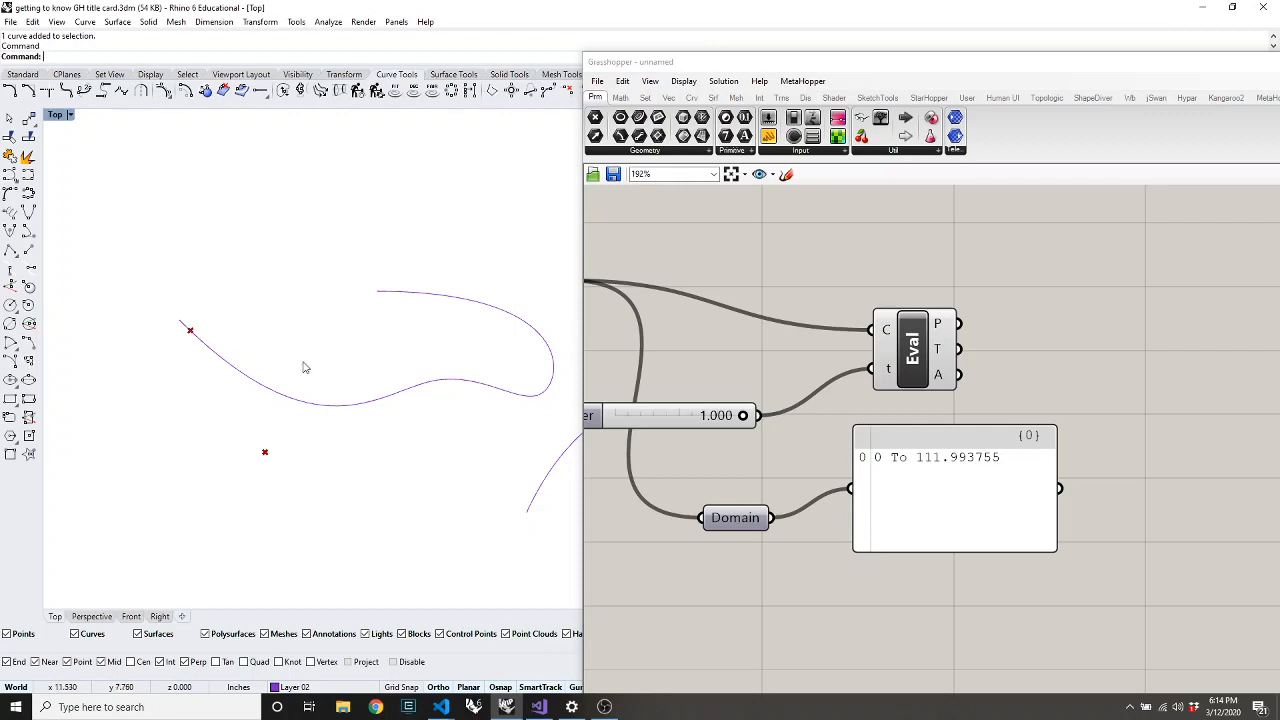
{"action": "scroll", "coordinate": [285, 309], "scroll_direction": "down", "scroll_amount": 8}
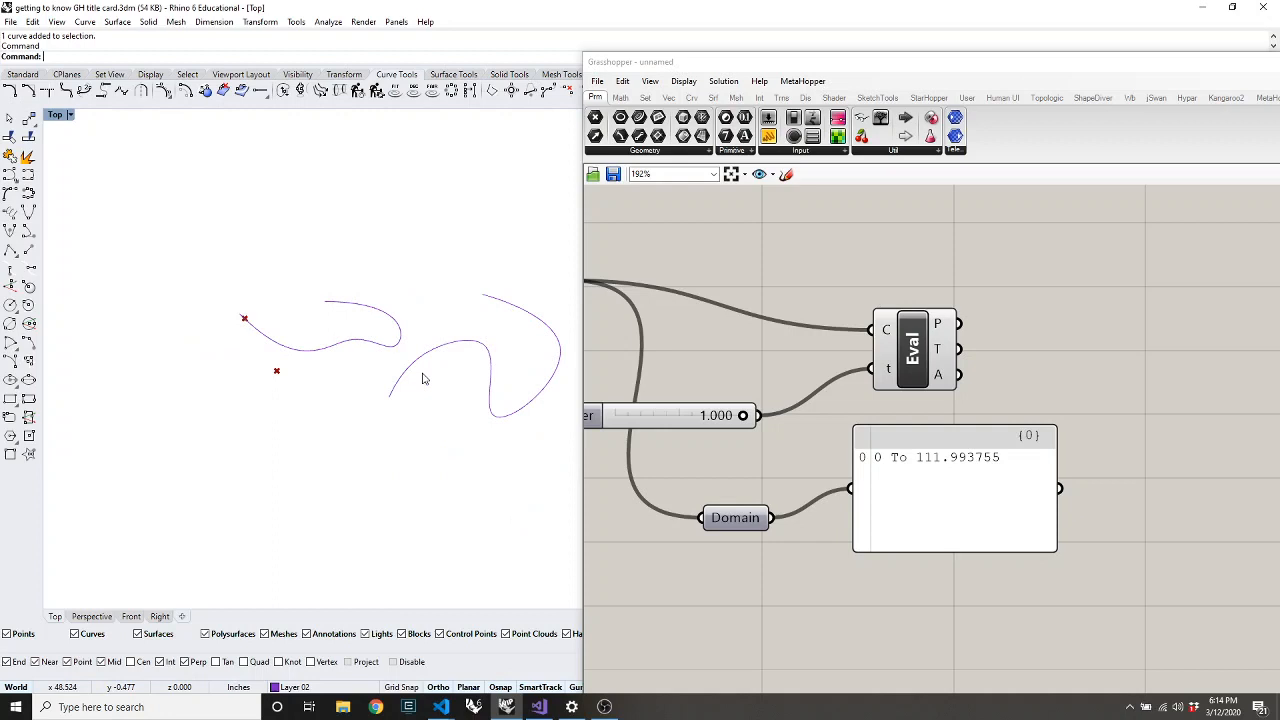
{"action": "left_click", "coordinate": [353, 342]}
{"action": "left_click", "coordinate": [359, 470]}
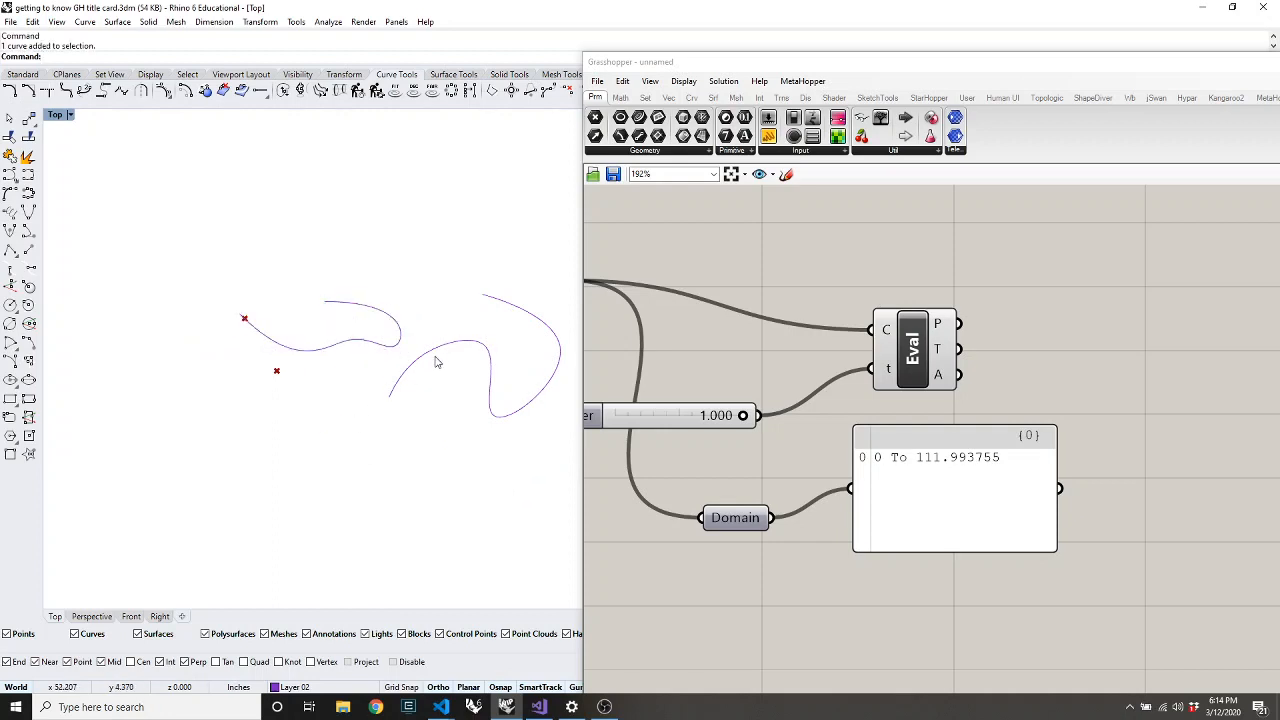
{"action": "left_click", "coordinate": [329, 301]}
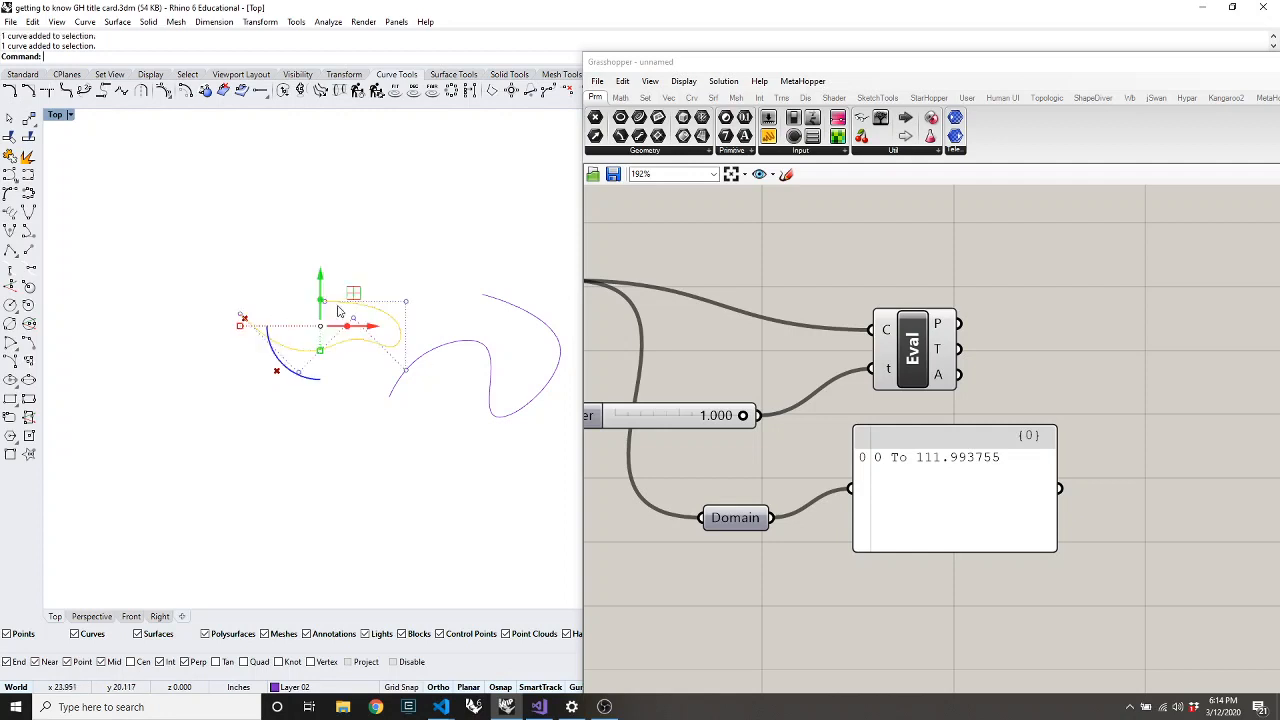
{"action": "scroll", "coordinate": [338, 311], "scroll_direction": "up", "scroll_amount": 5}
{"action": "type", "text": "ength"}
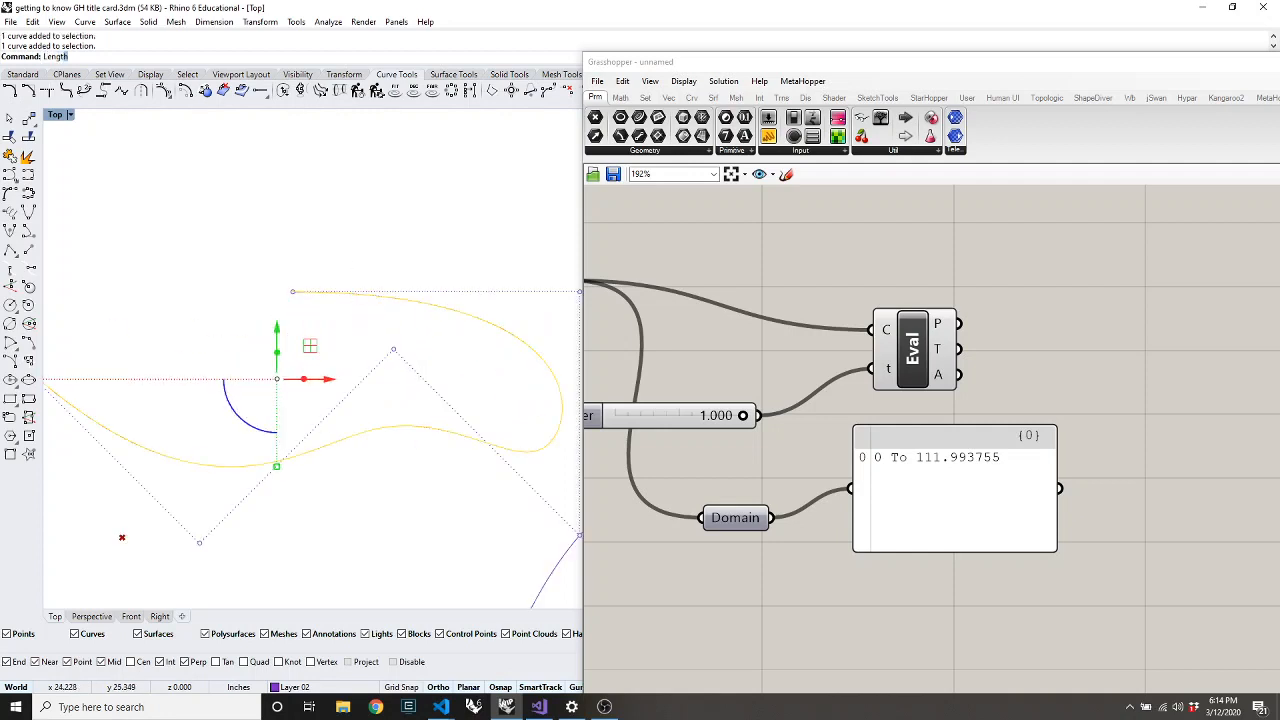
{"action": "key", "text": "Return"}
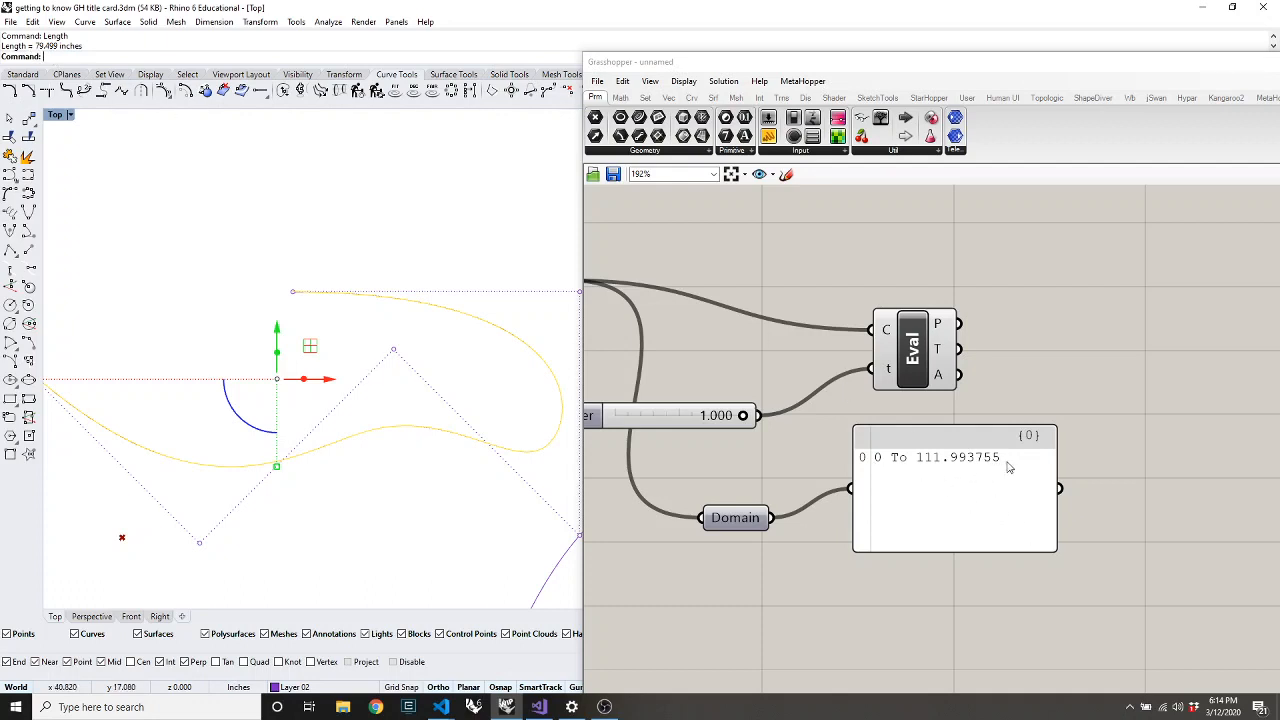
{"action": "left_click", "coordinate": [392, 350]}
{"action": "left_click", "coordinate": [364, 349]}
{"action": "scroll", "coordinate": [381, 268], "scroll_direction": "down", "scroll_amount": 8}
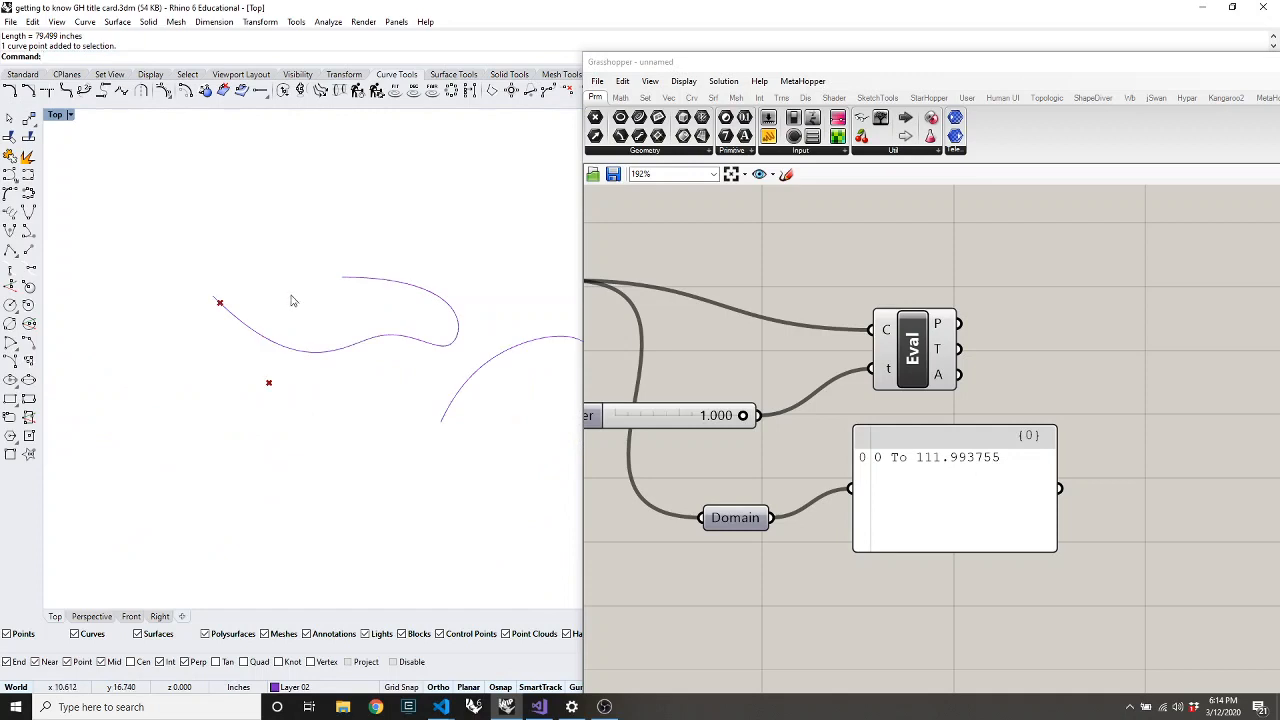
Draw a new winding freeform curve that runs right, bends upward and hooks back left
{"action": "type", "text": "curve"}
{"action": "key", "text": "Return"}
{"action": "scroll", "coordinate": [222, 222], "scroll_direction": "up", "scroll_amount": 3}
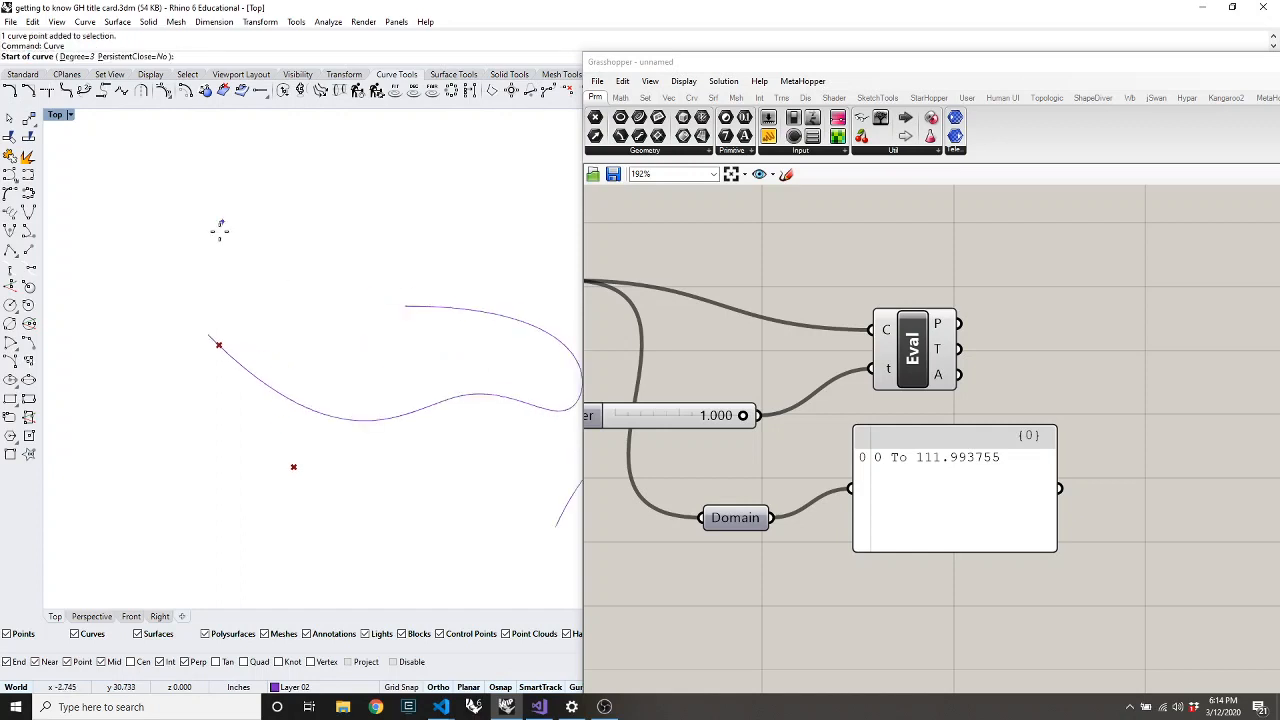
{"action": "left_click", "coordinate": [208, 247]}
{"action": "left_click", "coordinate": [240, 271]}
{"action": "left_click", "coordinate": [276, 312]}
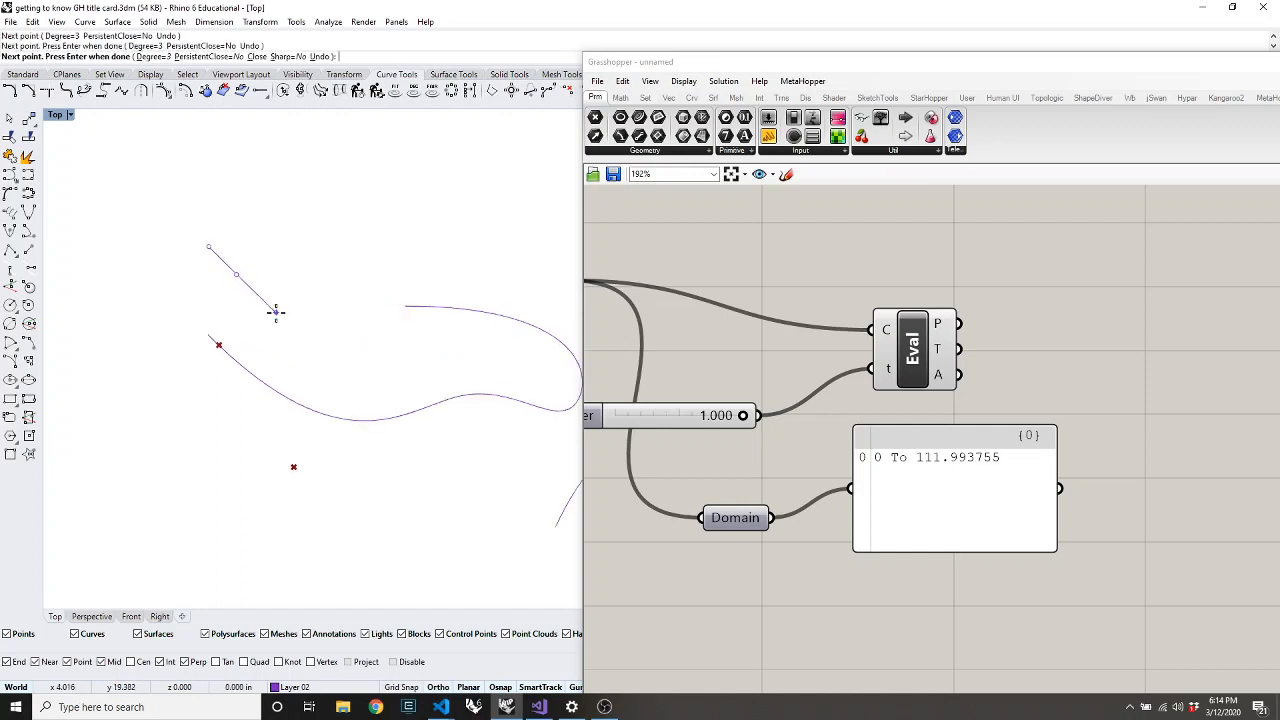
{"action": "left_click", "coordinate": [305, 313]}
{"action": "left_click", "coordinate": [324, 325]}
{"action": "left_click", "coordinate": [346, 328]}
{"action": "left_click", "coordinate": [379, 337]}
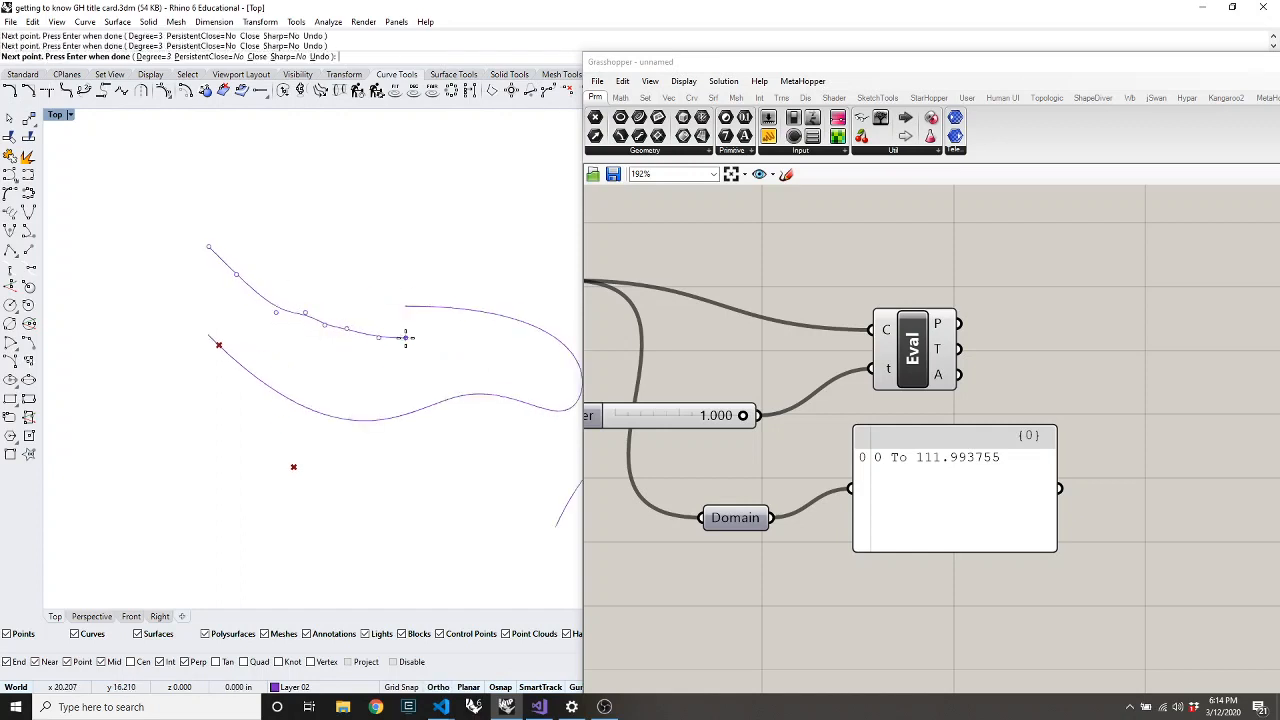
{"action": "left_click", "coordinate": [406, 337]}
{"action": "left_click", "coordinate": [434, 337]}
{"action": "left_click", "coordinate": [494, 337]}
{"action": "left_click", "coordinate": [547, 287]}
{"action": "left_click", "coordinate": [547, 259]}
{"action": "left_click", "coordinate": [516, 217]}
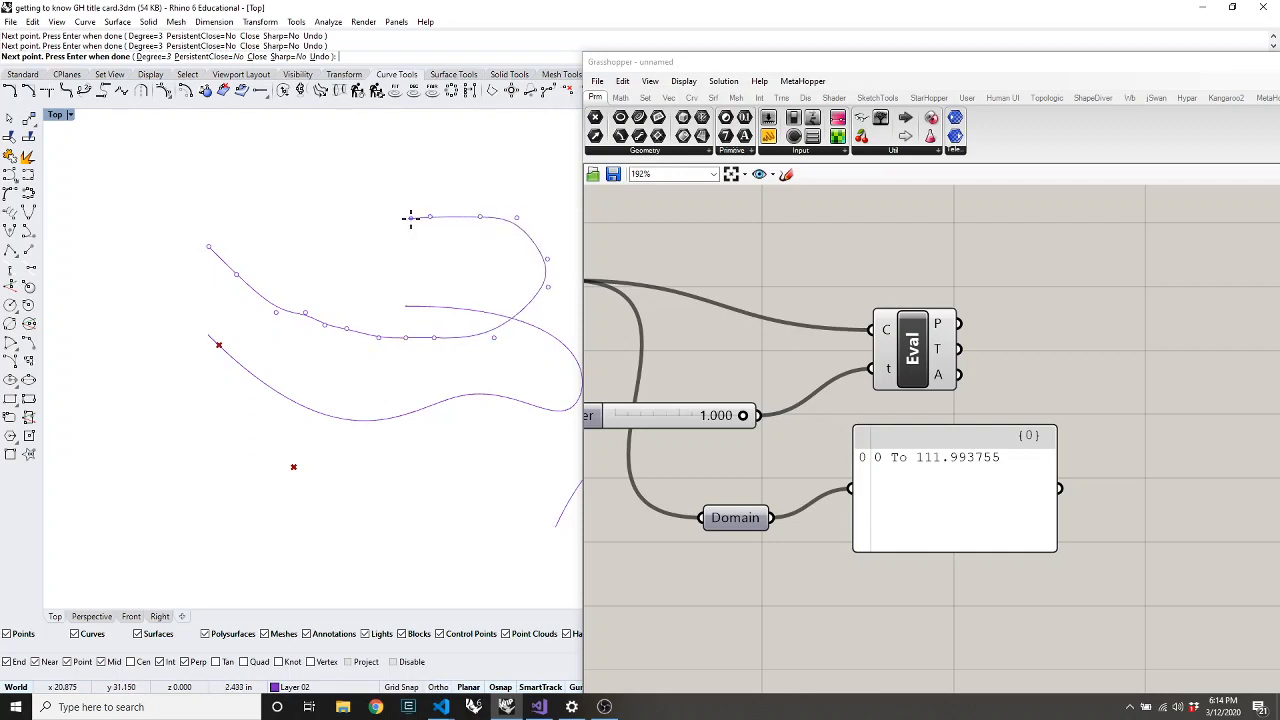
{"action": "left_click", "coordinate": [364, 223]}
{"action": "key", "text": "Return"}
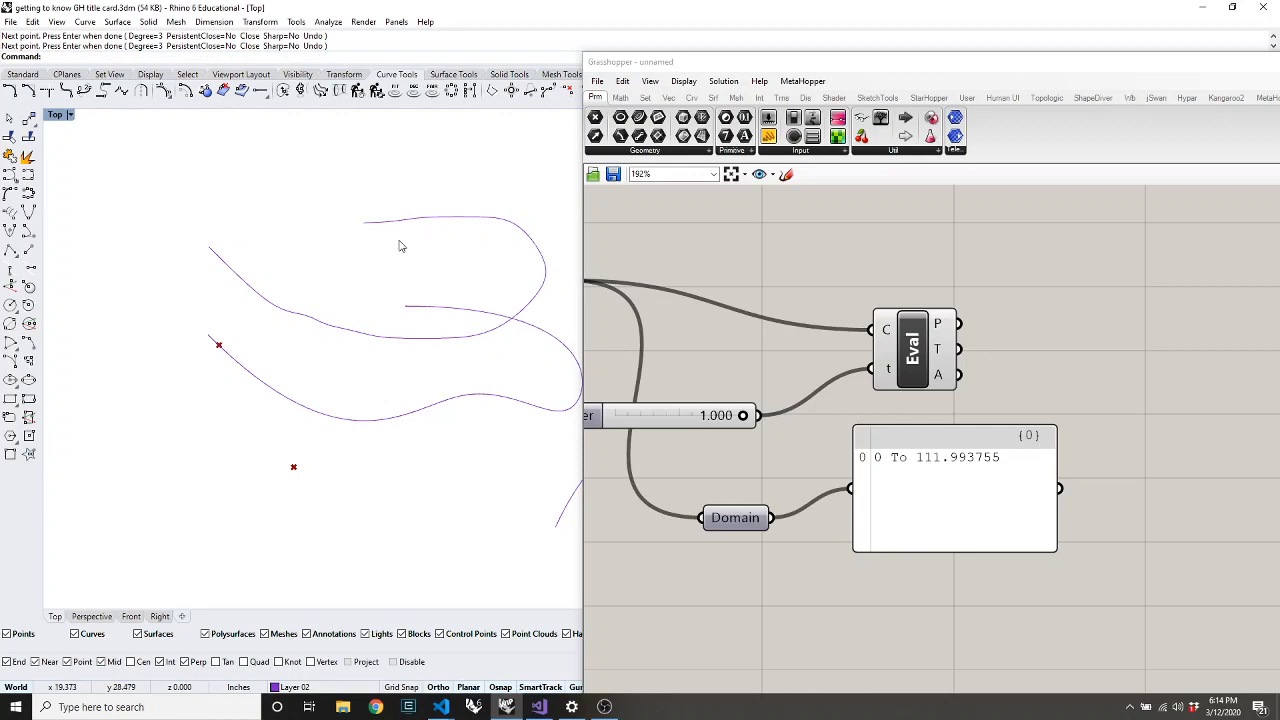
Reference the new curve in the Crv input via Set Multiple Curves
{"action": "left_click", "coordinate": [440, 218]}
{"action": "scroll", "coordinate": [769, 245], "scroll_direction": "down", "scroll_amount": 2}
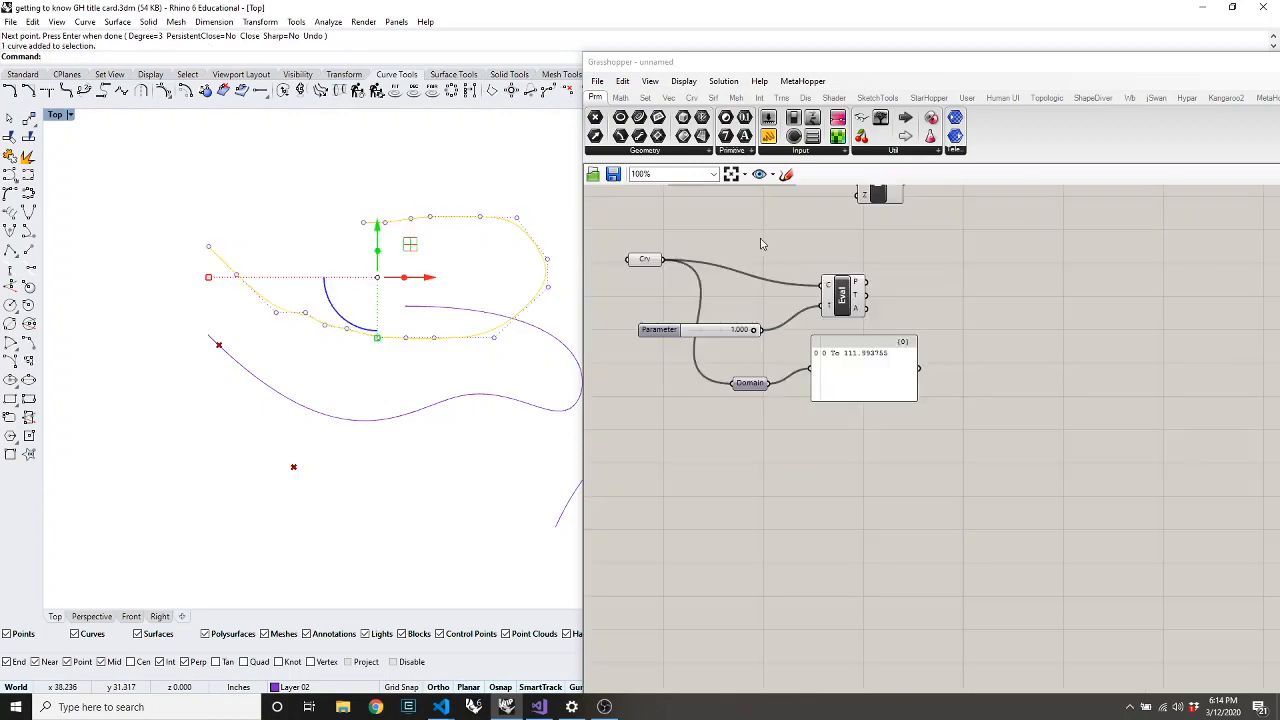
{"action": "scroll", "coordinate": [643, 251], "scroll_direction": "up", "scroll_amount": 2}
{"action": "right_click", "coordinate": [658, 285]}
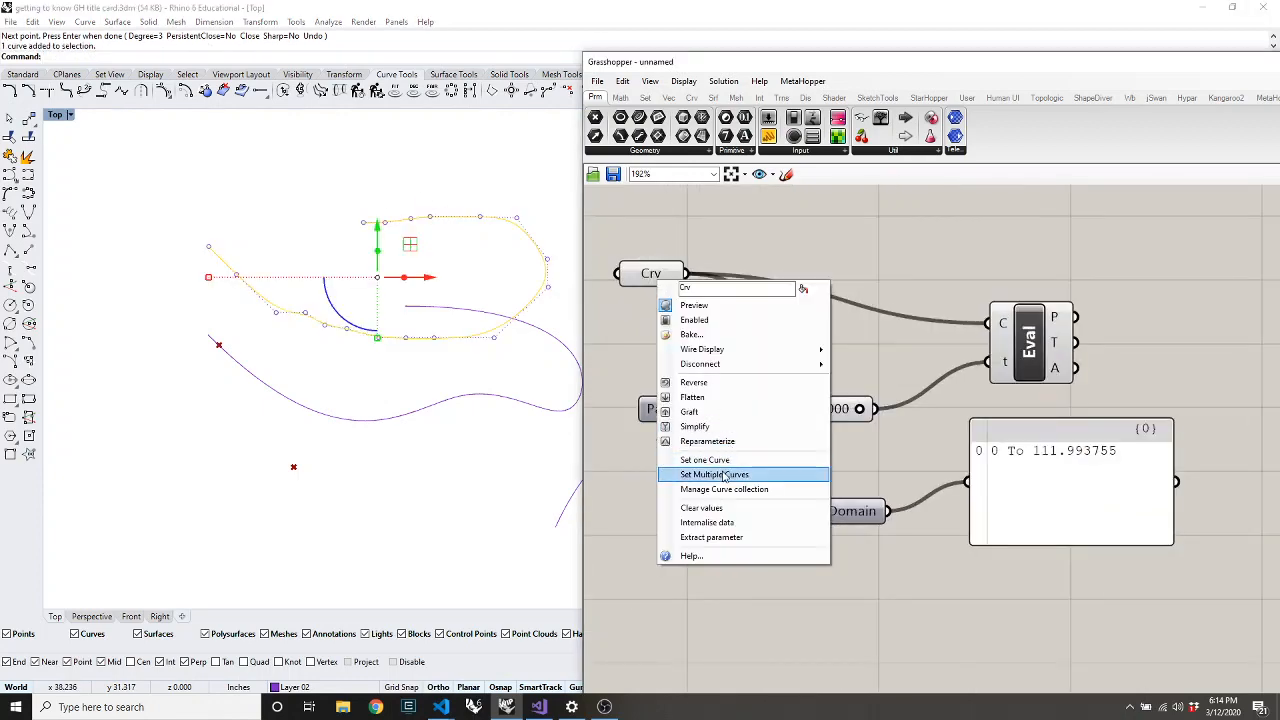
{"action": "left_click", "coordinate": [717, 468]}
Delete the new curve, leaving the Domain panel showing <null>
{"action": "left_click", "coordinate": [422, 390]}
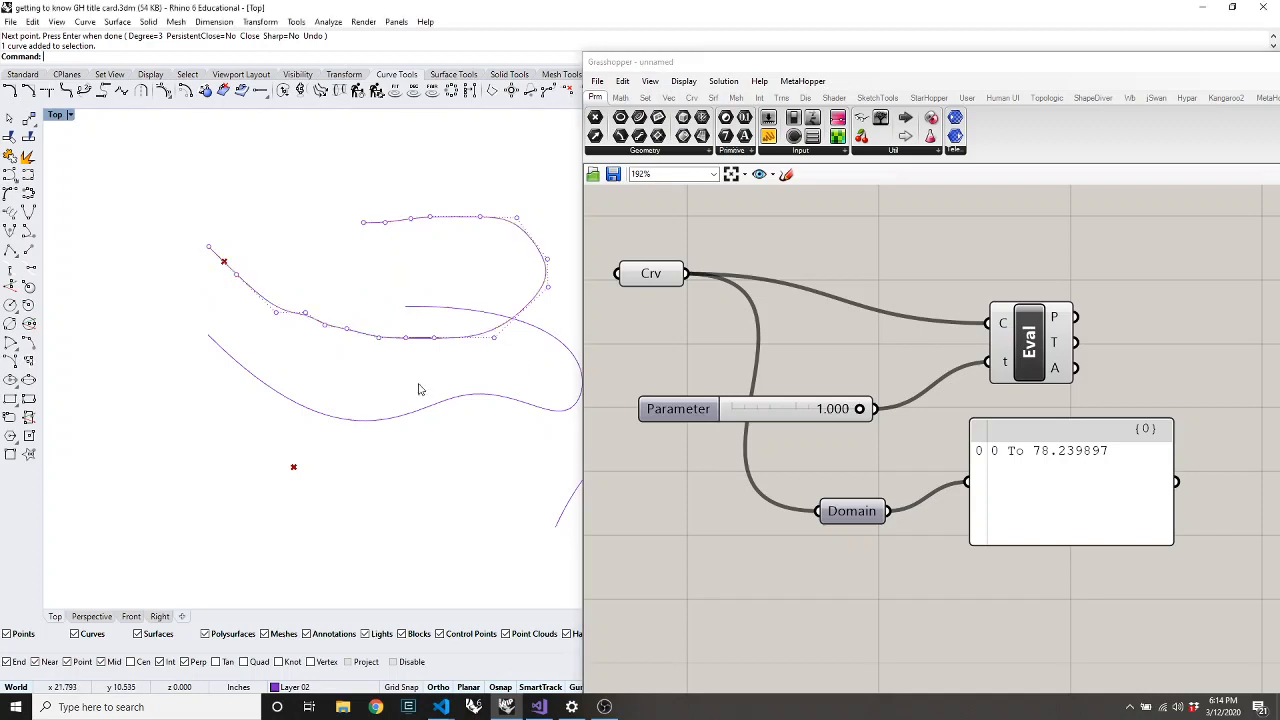
{"action": "left_click", "coordinate": [408, 338]}
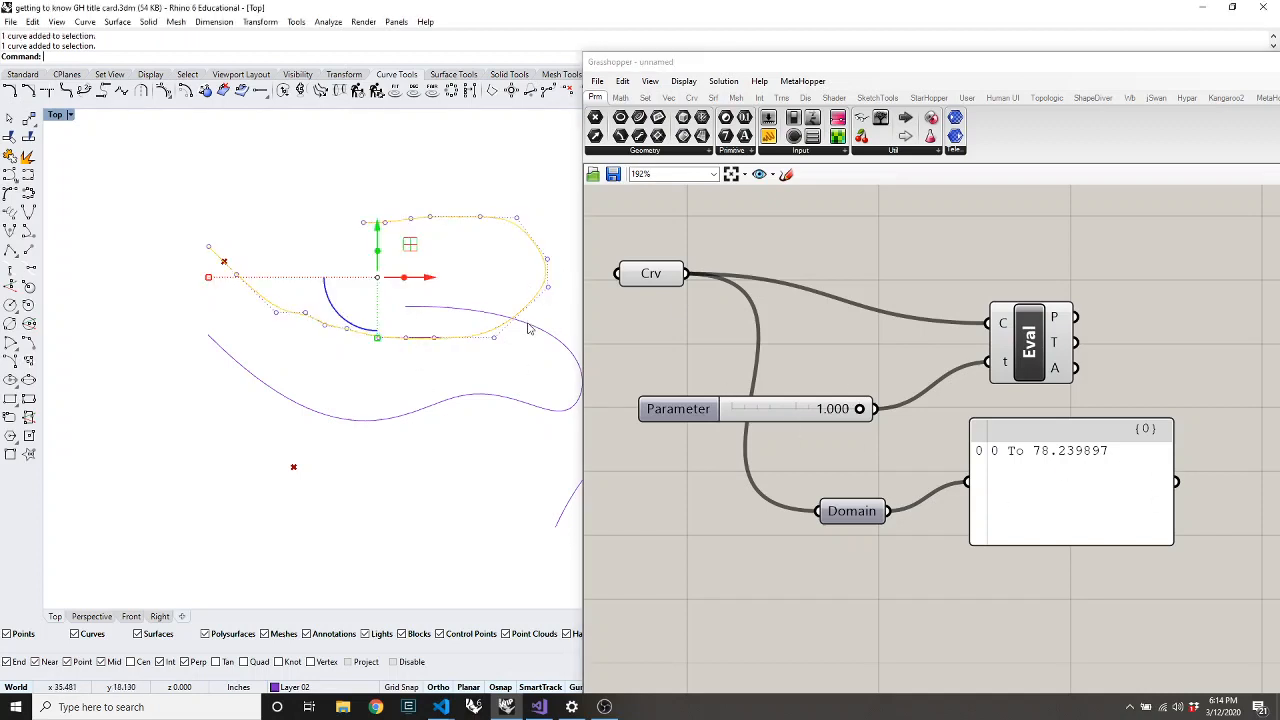
{"action": "key", "text": "Delete"}
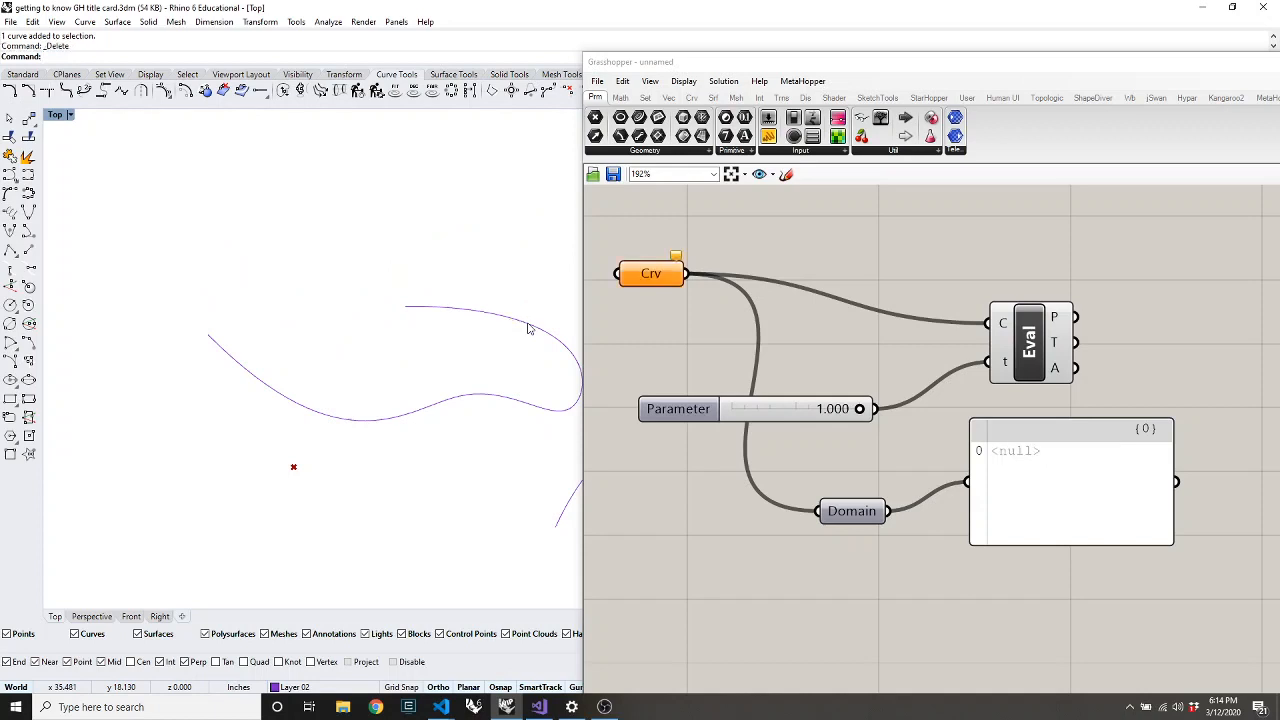
{"action": "key", "text": "ctrl+z"}
Set the original wavy curve as the Crv input, restoring the 0 To 111.993755 domain
{"action": "right_click", "coordinate": [648, 282]}
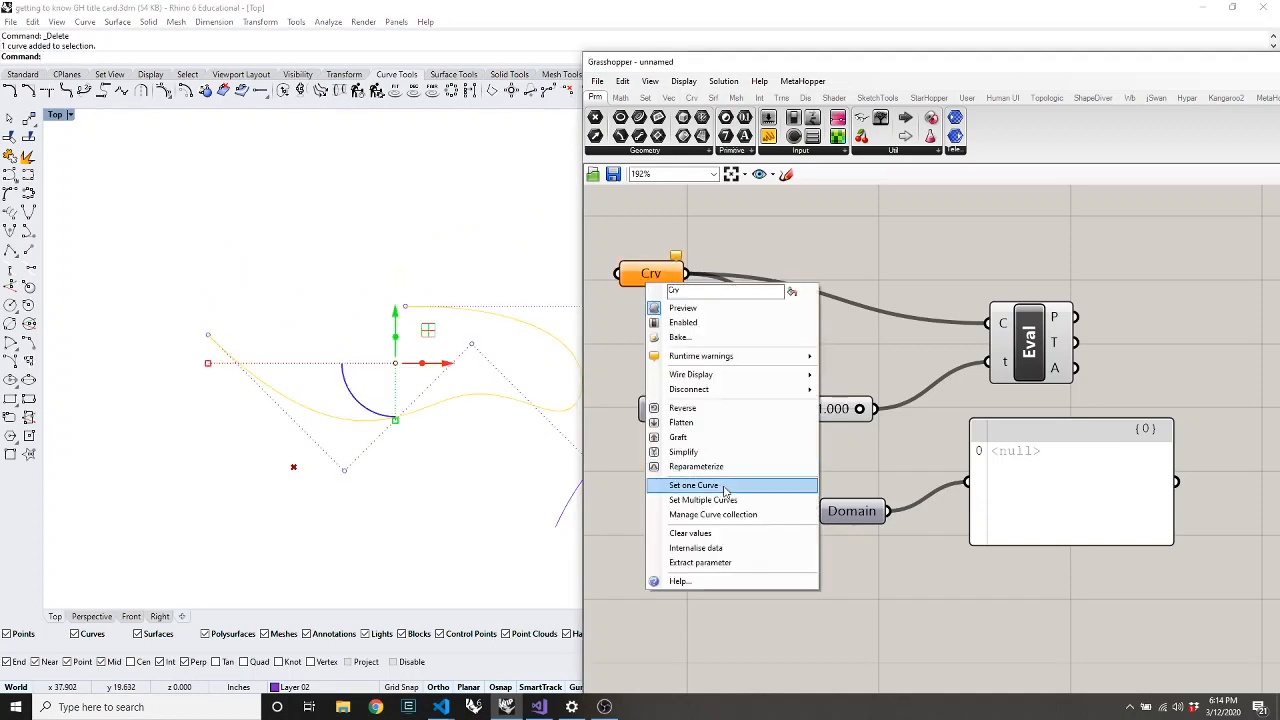
{"action": "left_click", "coordinate": [724, 490]}
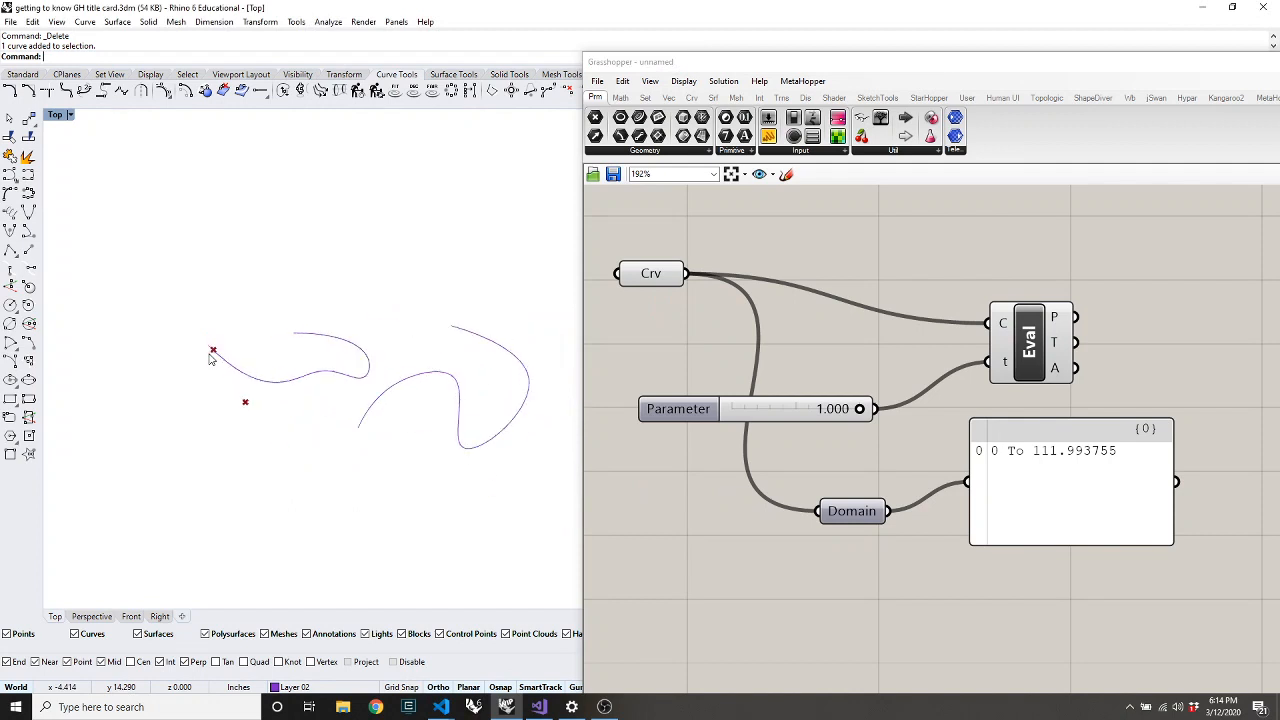
{"action": "scroll", "coordinate": [210, 358], "scroll_direction": "up", "scroll_amount": 2}
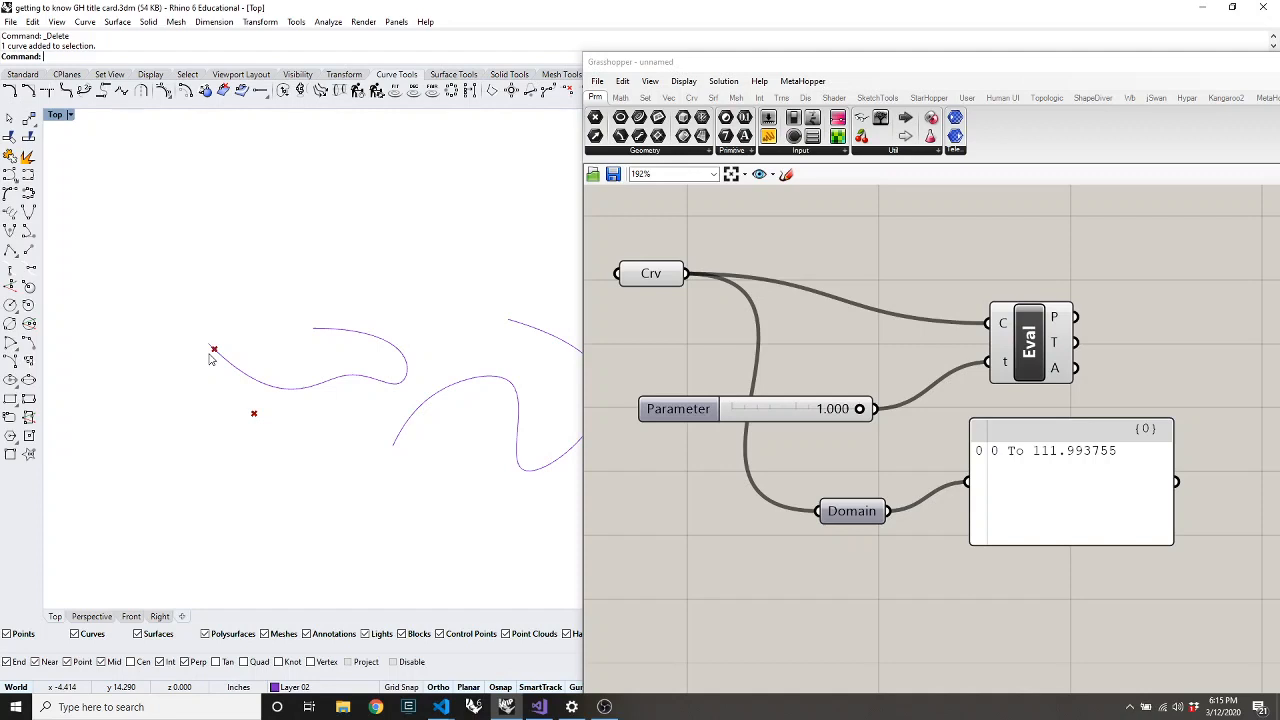
{"action": "mouse_move", "coordinate": [1006, 372]}
Tidy the Eval and Crv components on the Grasshopper canvas
{"action": "left_click_drag", "start_coordinate": [1041, 364], "coordinate": [1054, 319]}
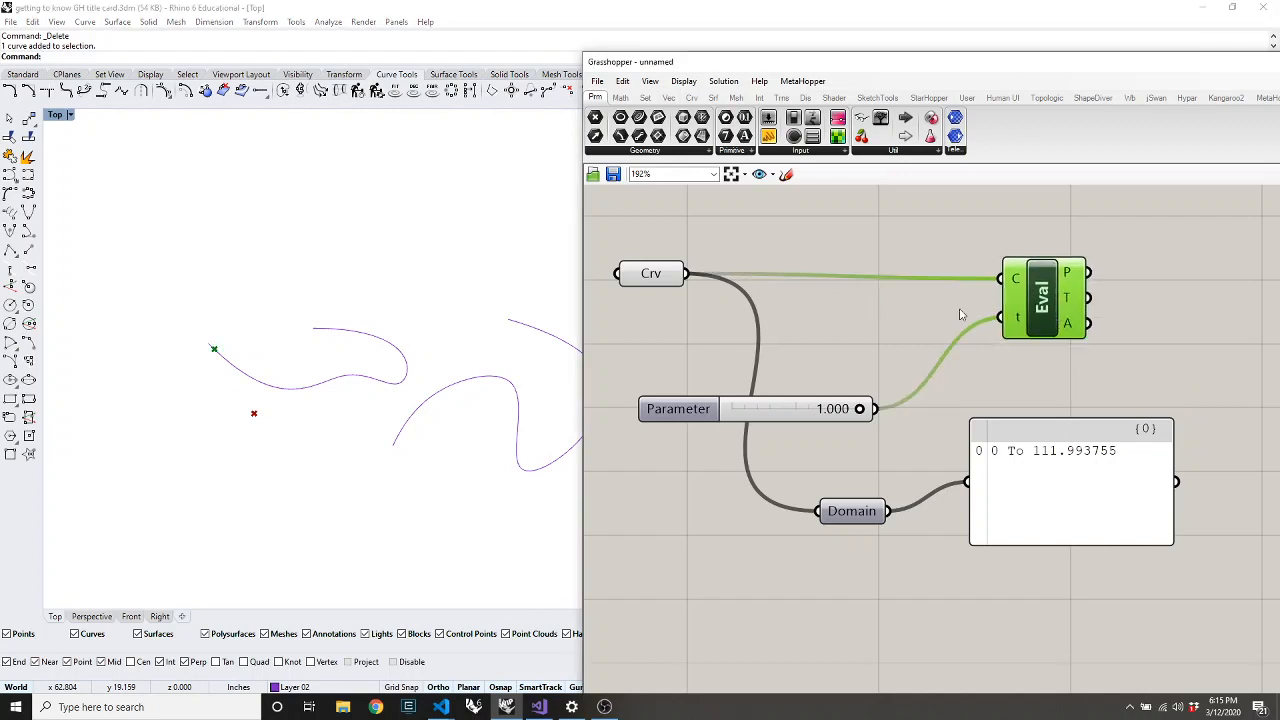
{"action": "left_click", "coordinate": [902, 333]}
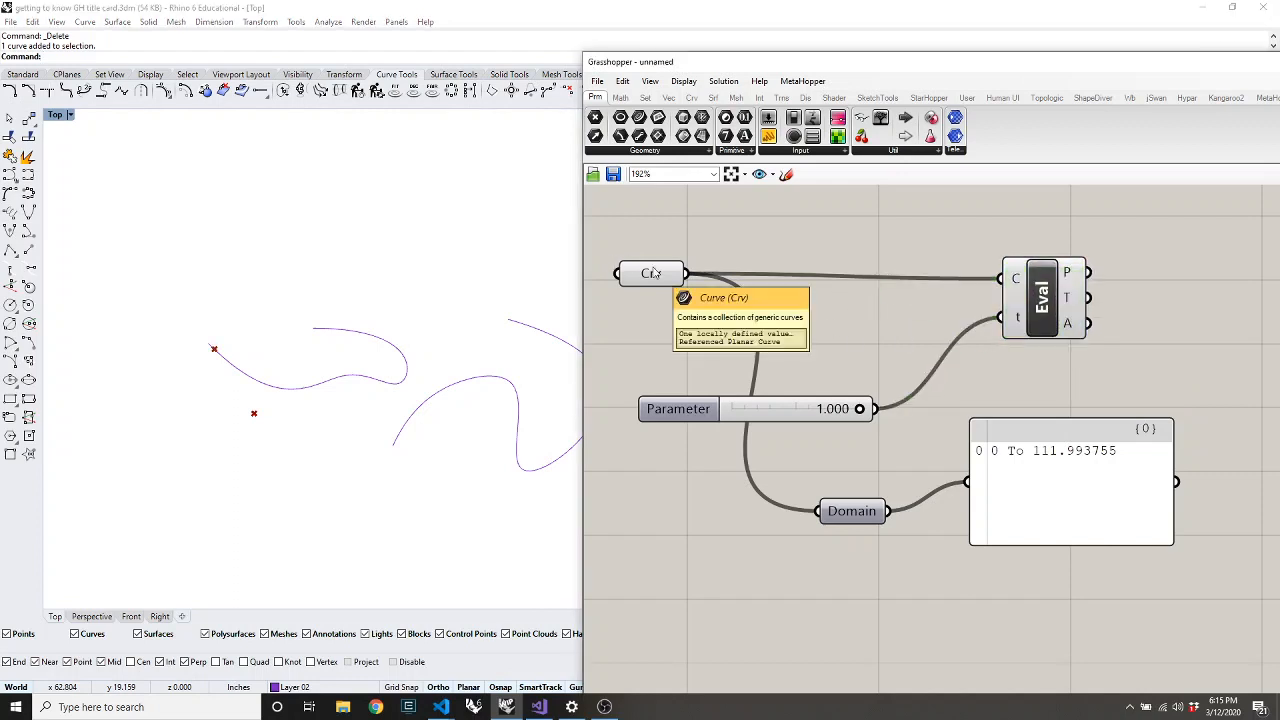
{"action": "left_click_drag", "start_coordinate": [648, 274], "coordinate": [640, 282]}
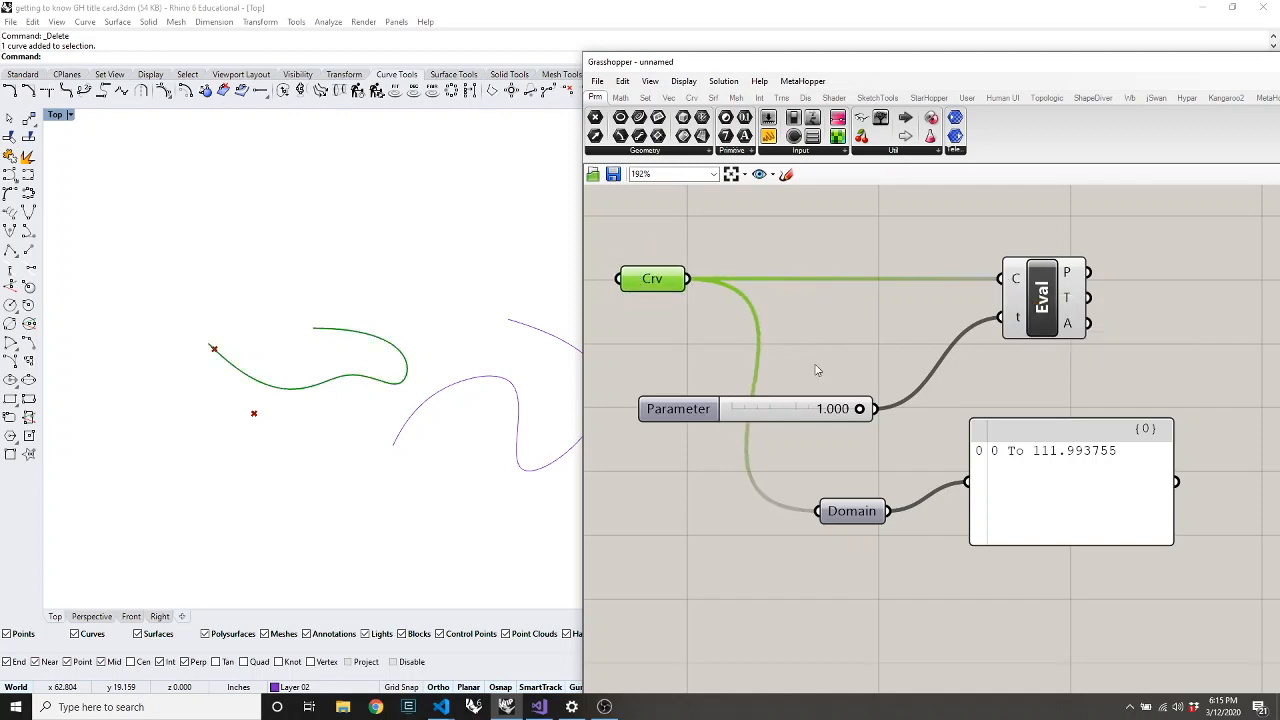
{"action": "left_click", "coordinate": [760, 280]}
{"action": "right_click", "coordinate": [648, 286]}
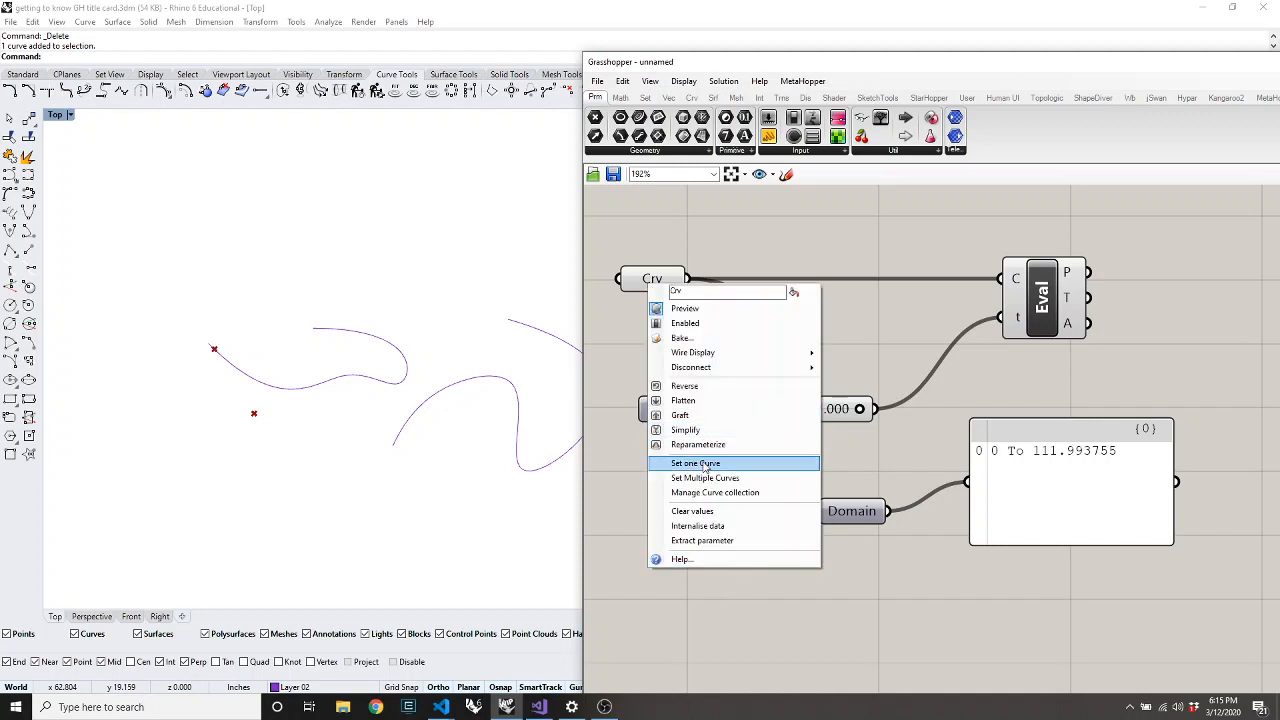
{"action": "left_click", "coordinate": [741, 575]}
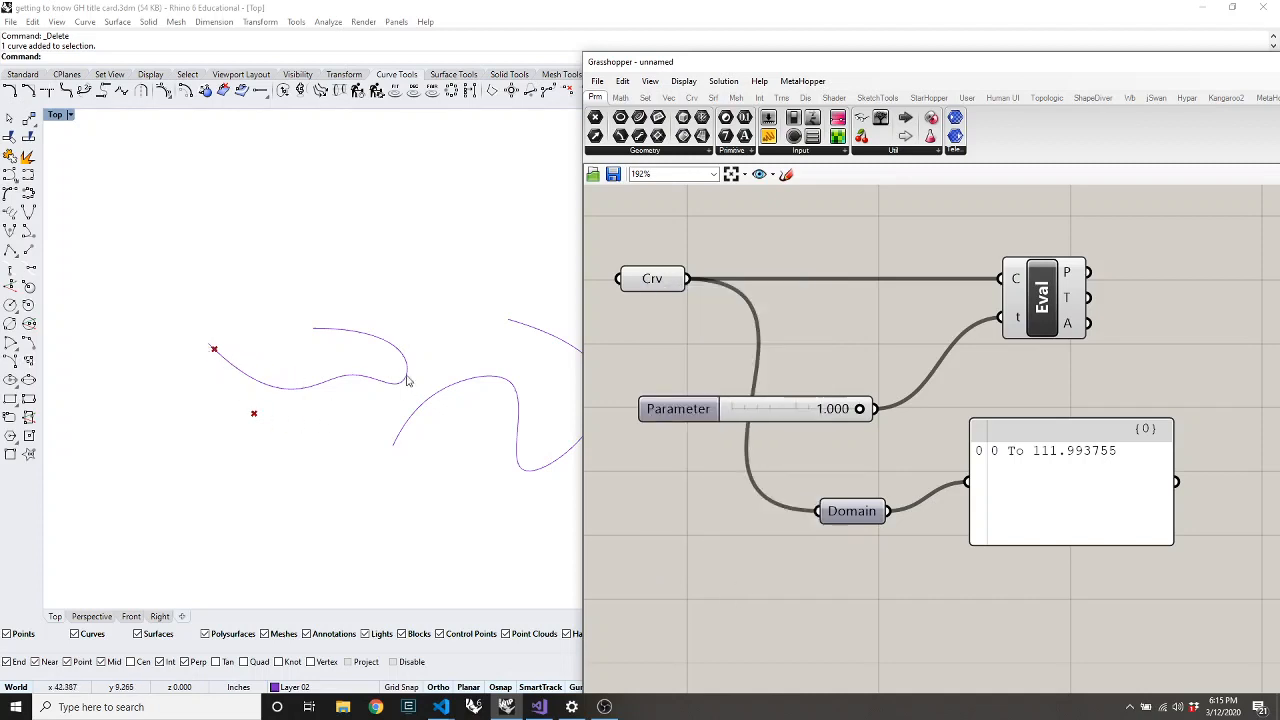
{"action": "scroll", "coordinate": [266, 367], "scroll_direction": "up", "scroll_amount": 2}
{"action": "right_click", "coordinate": [266, 367]}
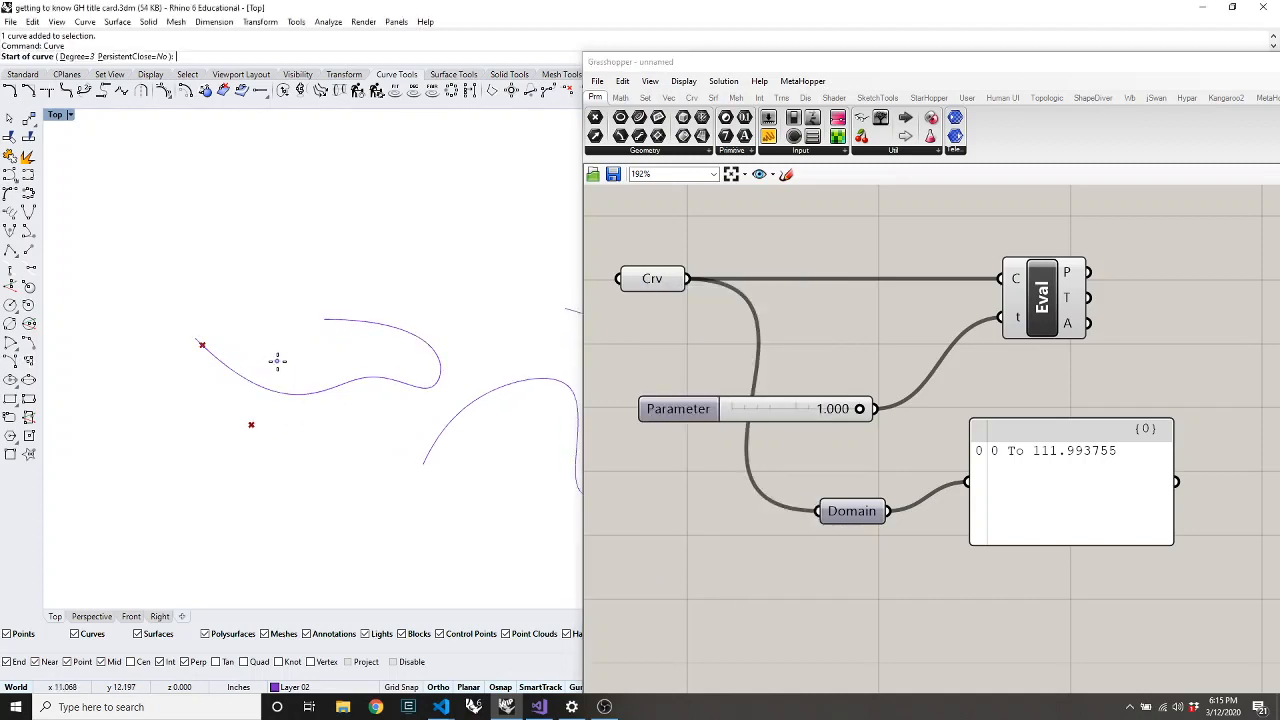
Reparameterize the Crv input so the domain reads 0 To 1
{"action": "key", "text": "Escape"}
{"action": "right_click", "coordinate": [655, 283]}
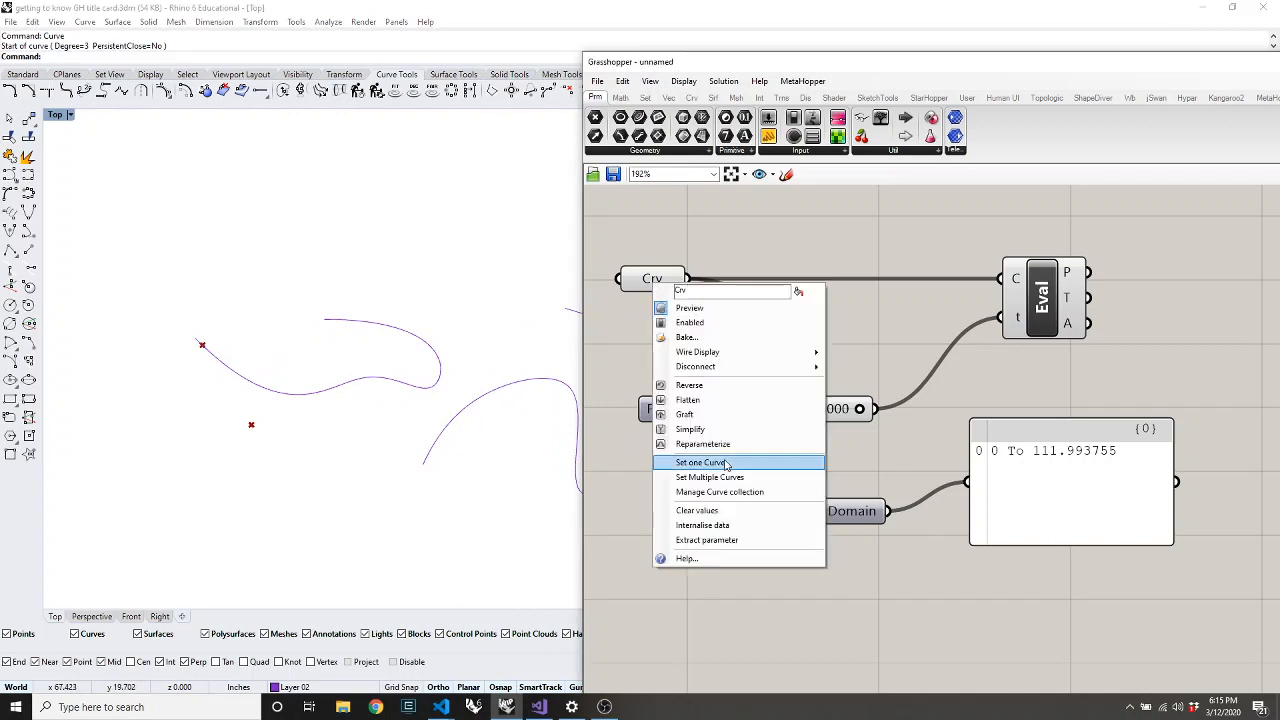
{"action": "left_click", "coordinate": [703, 444]}
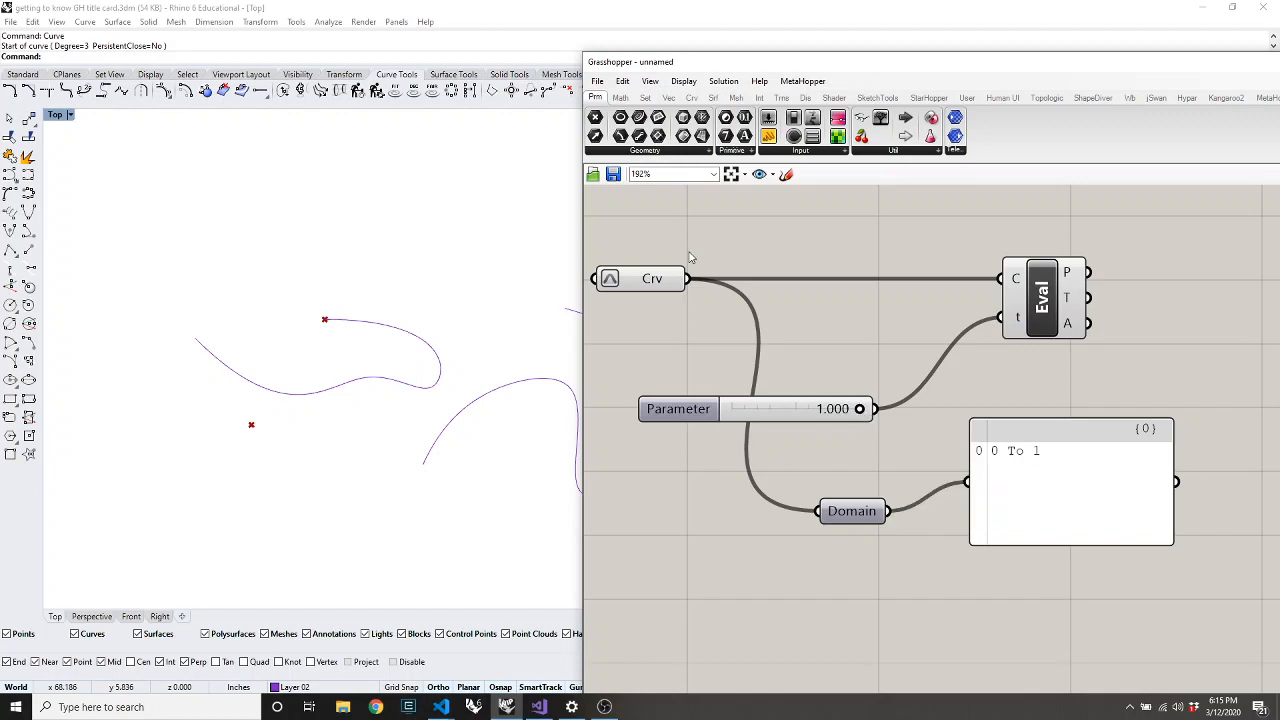
Rearrange the components and slide the Parameter slider to about 0.504, mid-curve
{"action": "left_click_drag", "start_coordinate": [644, 281], "coordinate": [659, 282]}
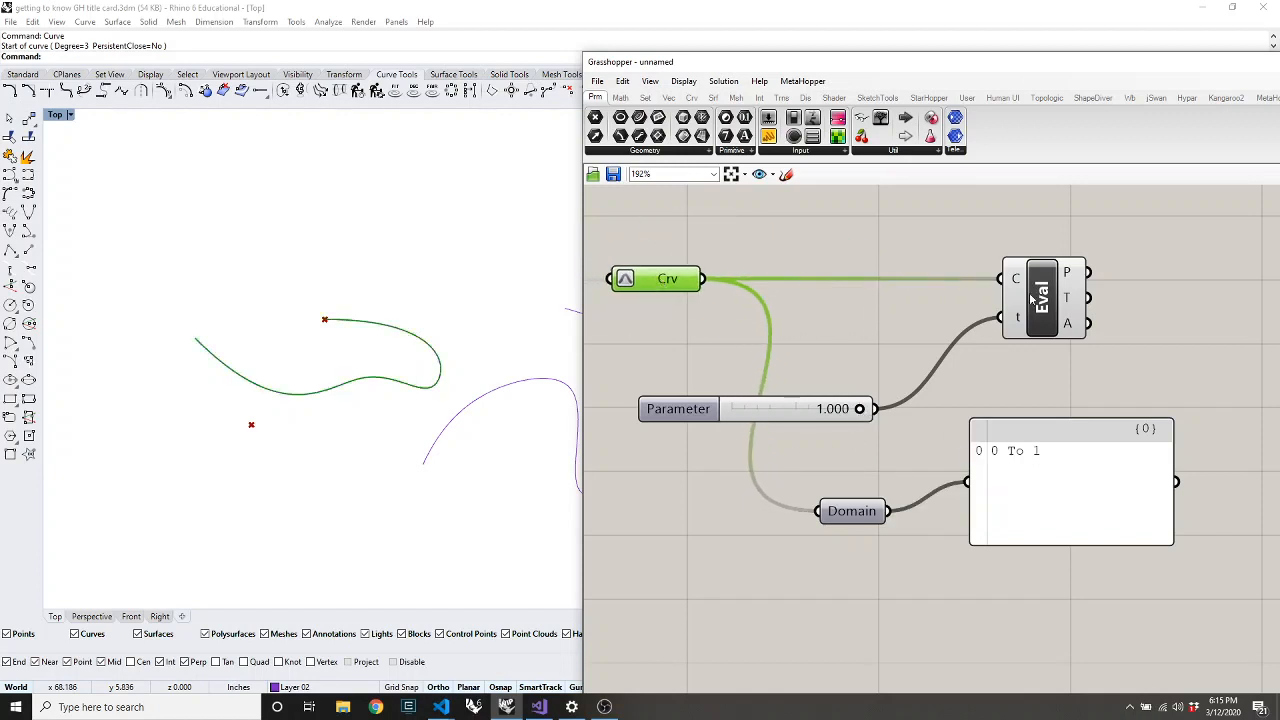
{"action": "left_click_drag", "start_coordinate": [812, 420], "coordinate": [817, 378]}
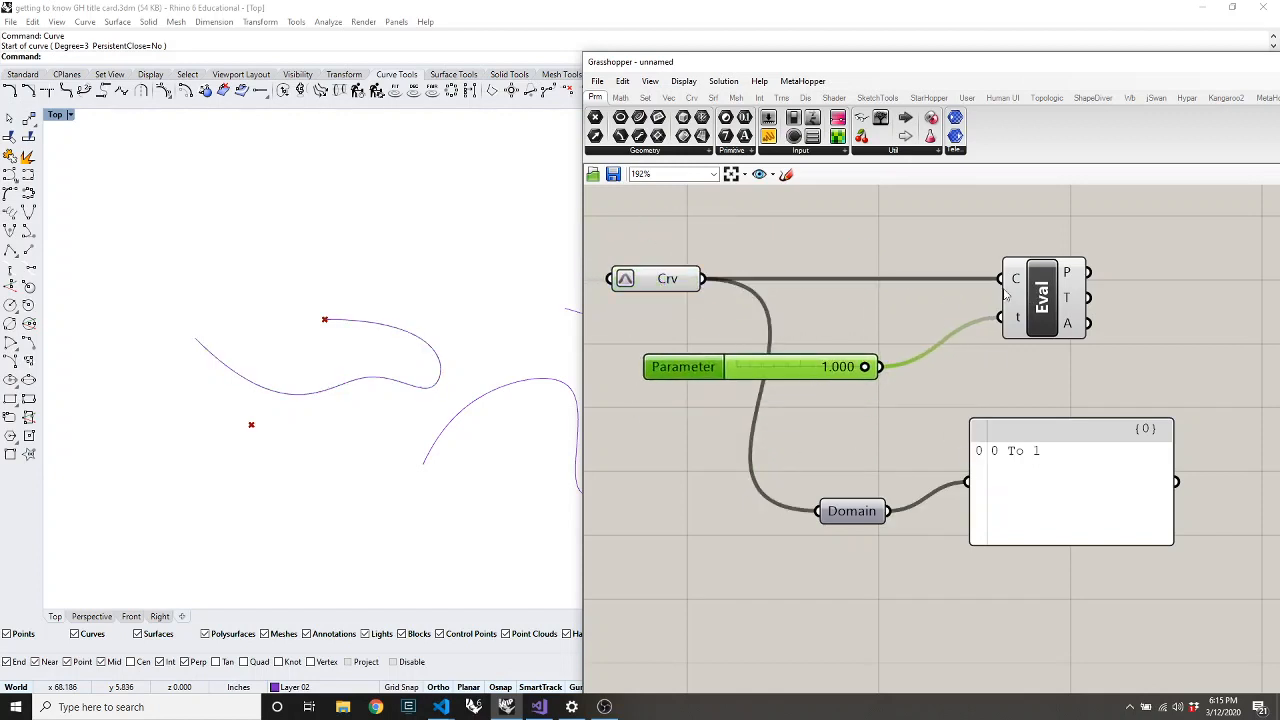
{"action": "left_click_drag", "start_coordinate": [1040, 305], "coordinate": [1035, 315]}
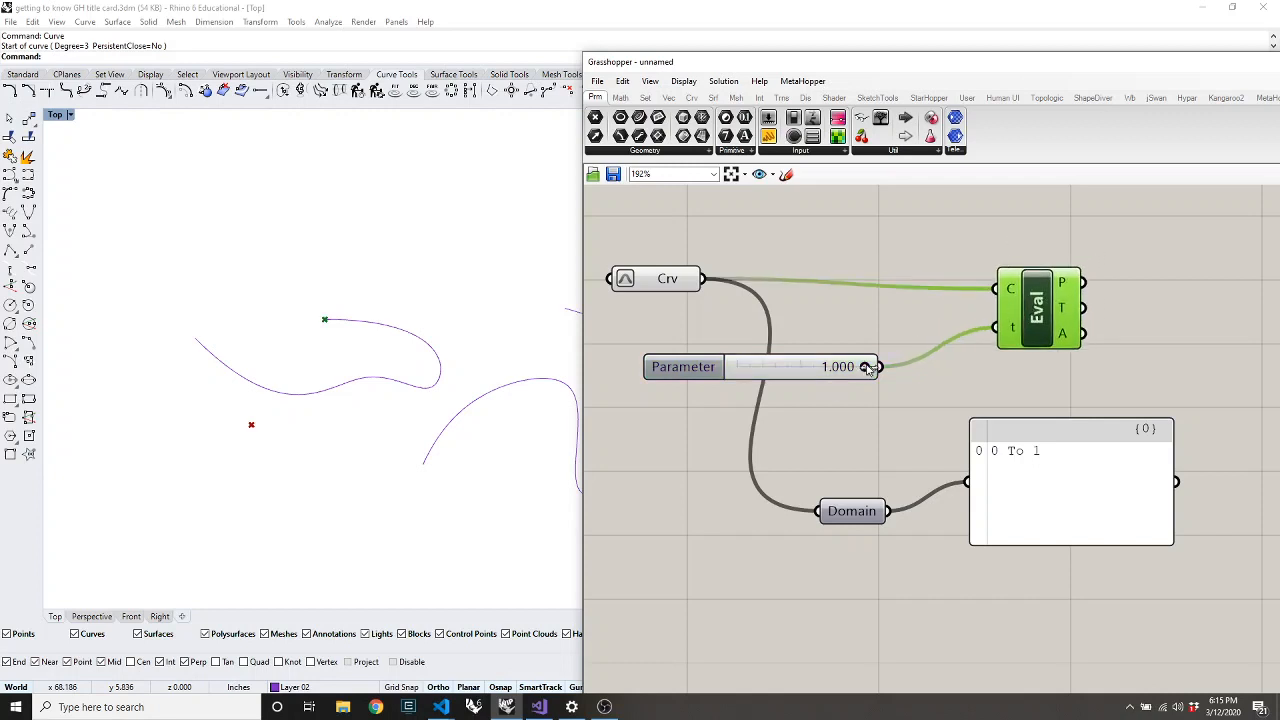
{"action": "left_click_drag", "start_coordinate": [868, 368], "coordinate": [808, 381]}
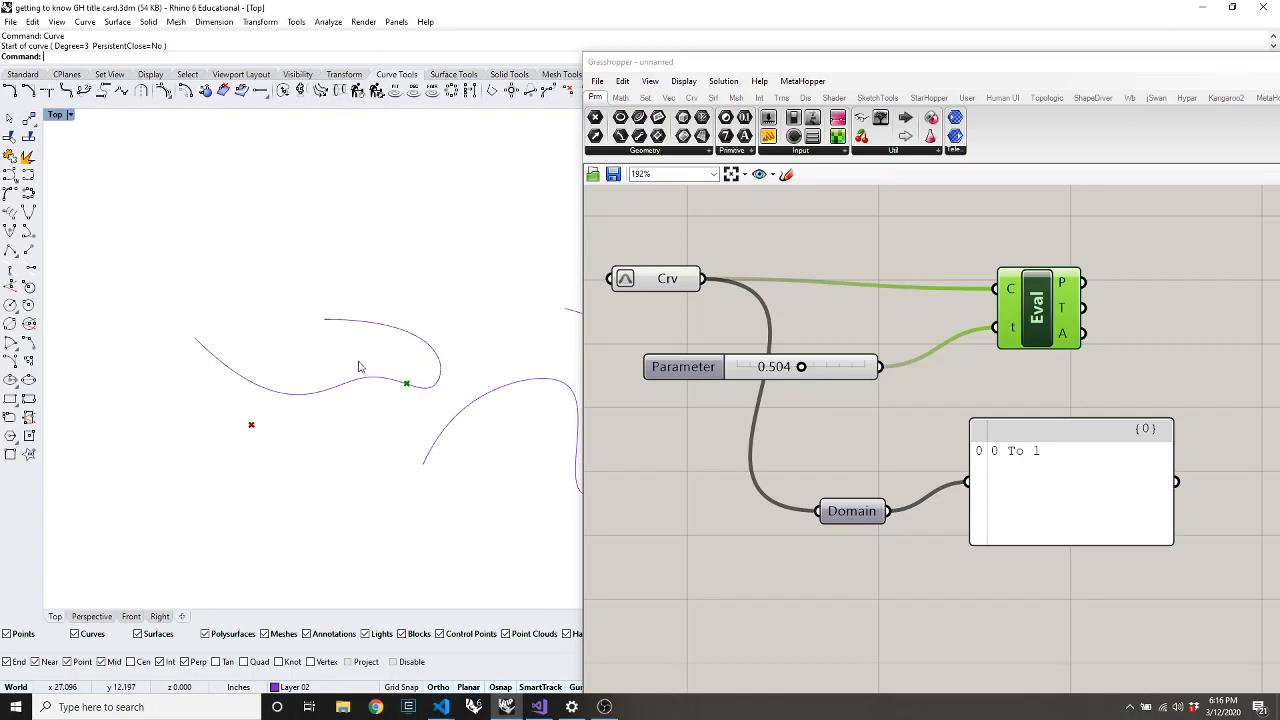
Draw a straight line across the upper part of the Top viewport
{"action": "type", "text": "l"}
{"action": "key", "text": "Return"}
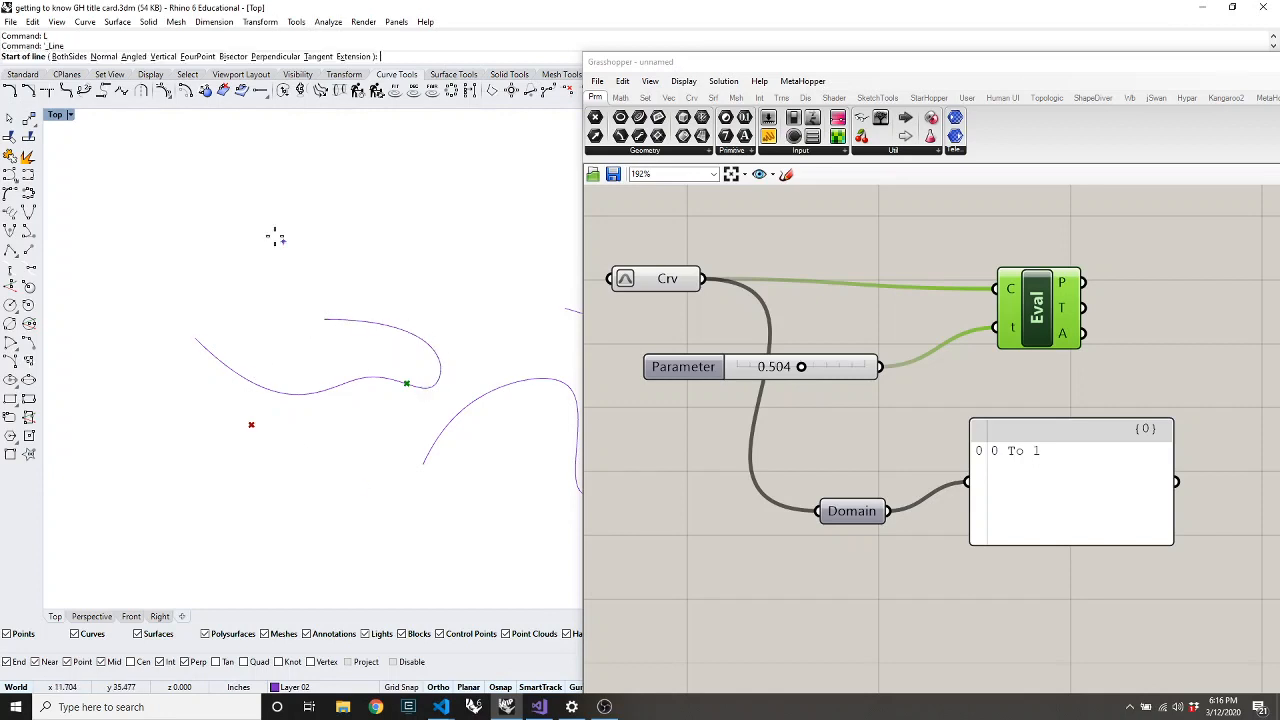
{"action": "left_click", "coordinate": [131, 247]}
{"action": "left_click", "coordinate": [486, 207]}
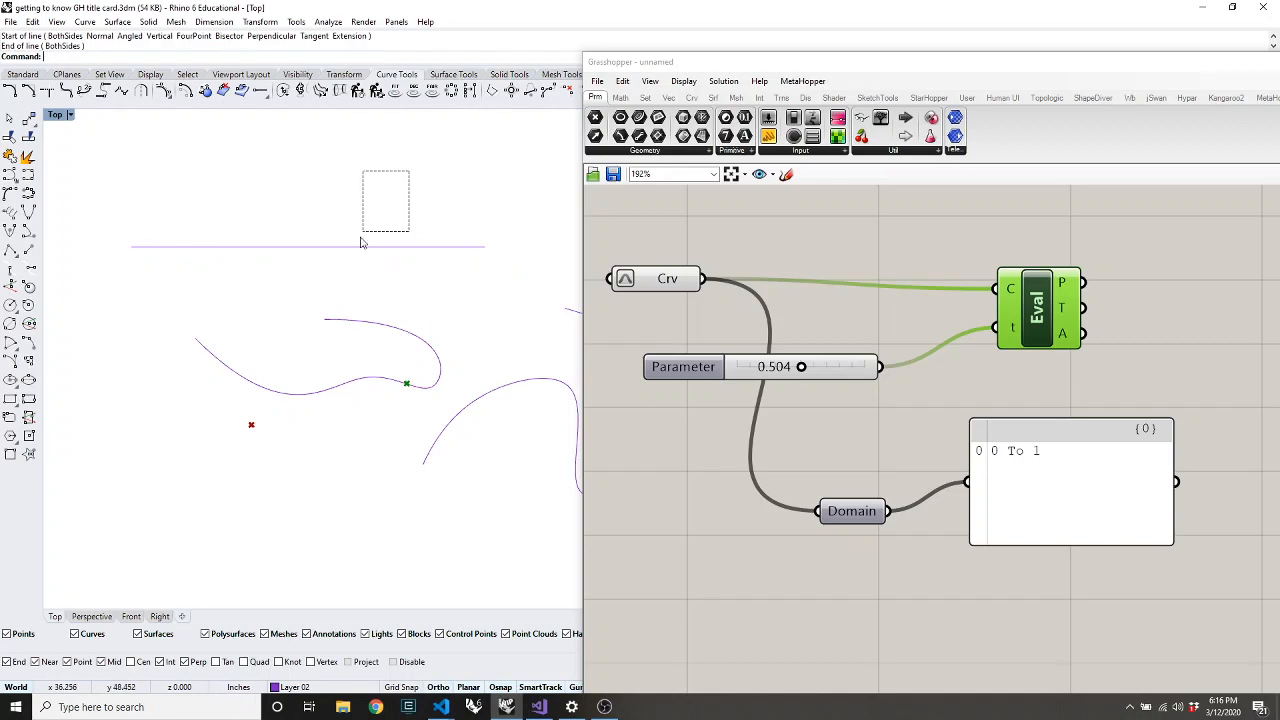
Set the new line as the single Crv input
{"action": "right_click", "coordinate": [648, 281]}
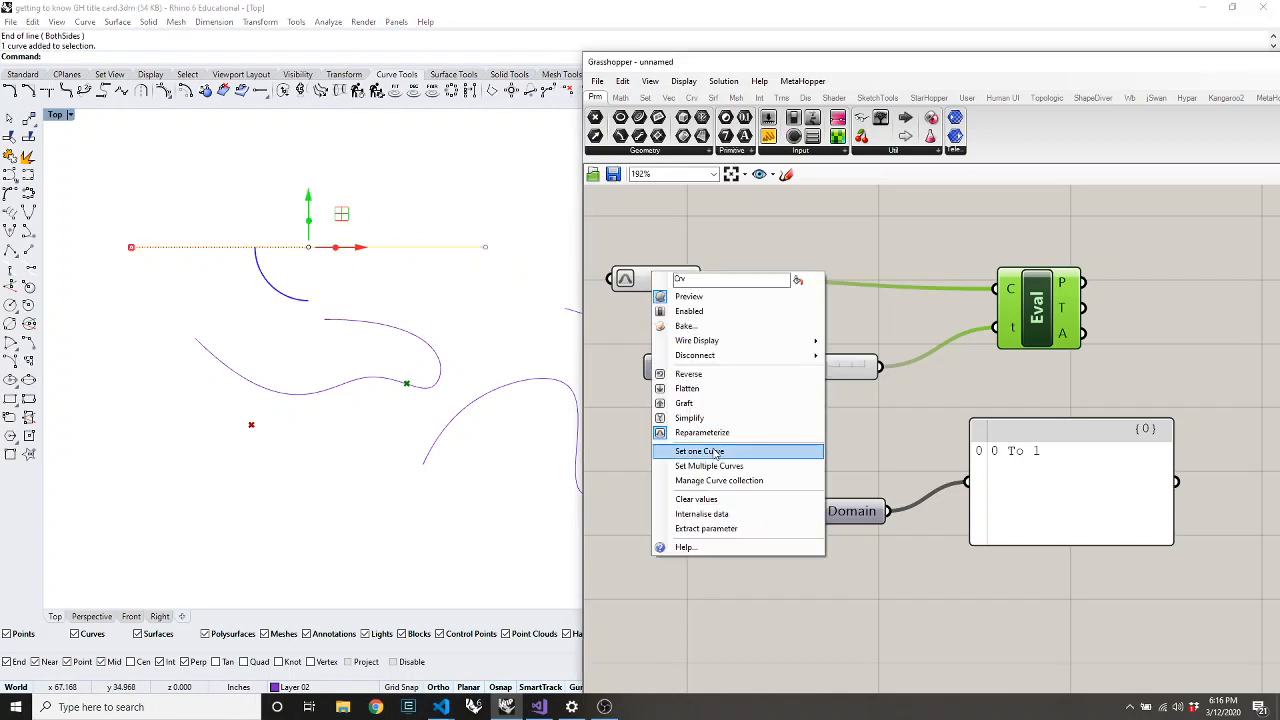
{"action": "left_click", "coordinate": [680, 451]}
{"action": "left_click", "coordinate": [326, 249]}
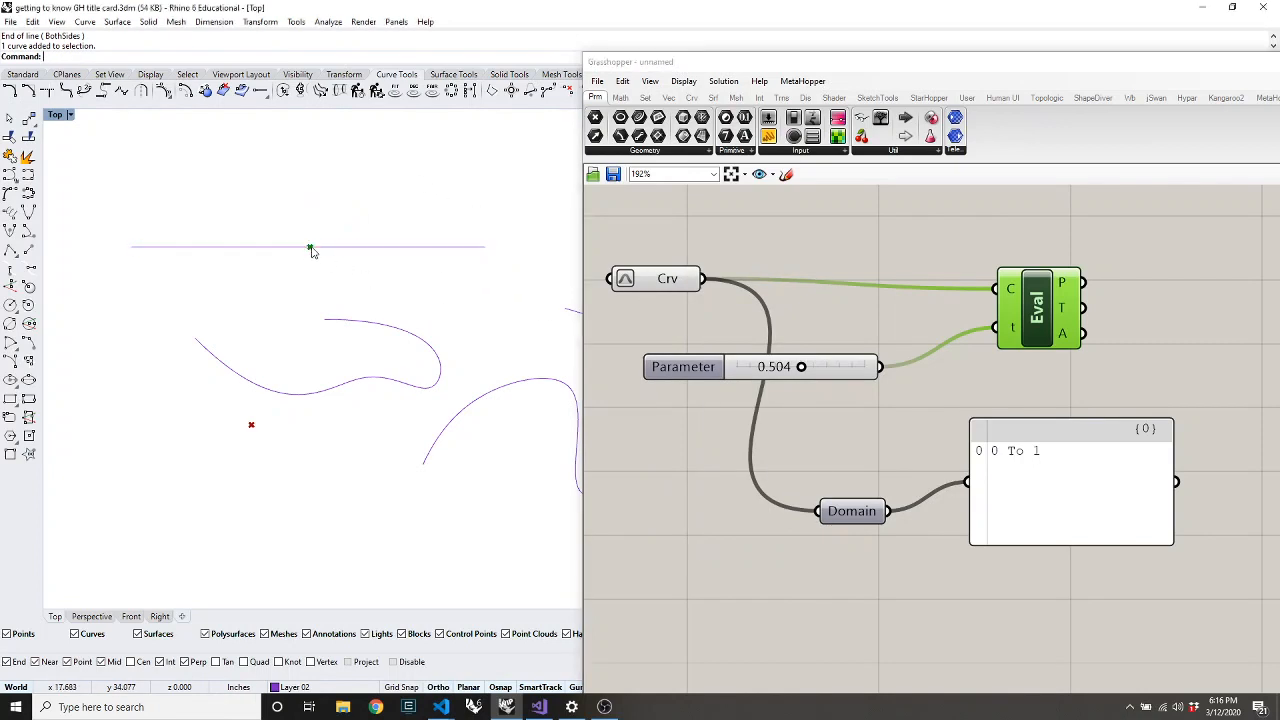
{"action": "left_click", "coordinate": [252, 247]}
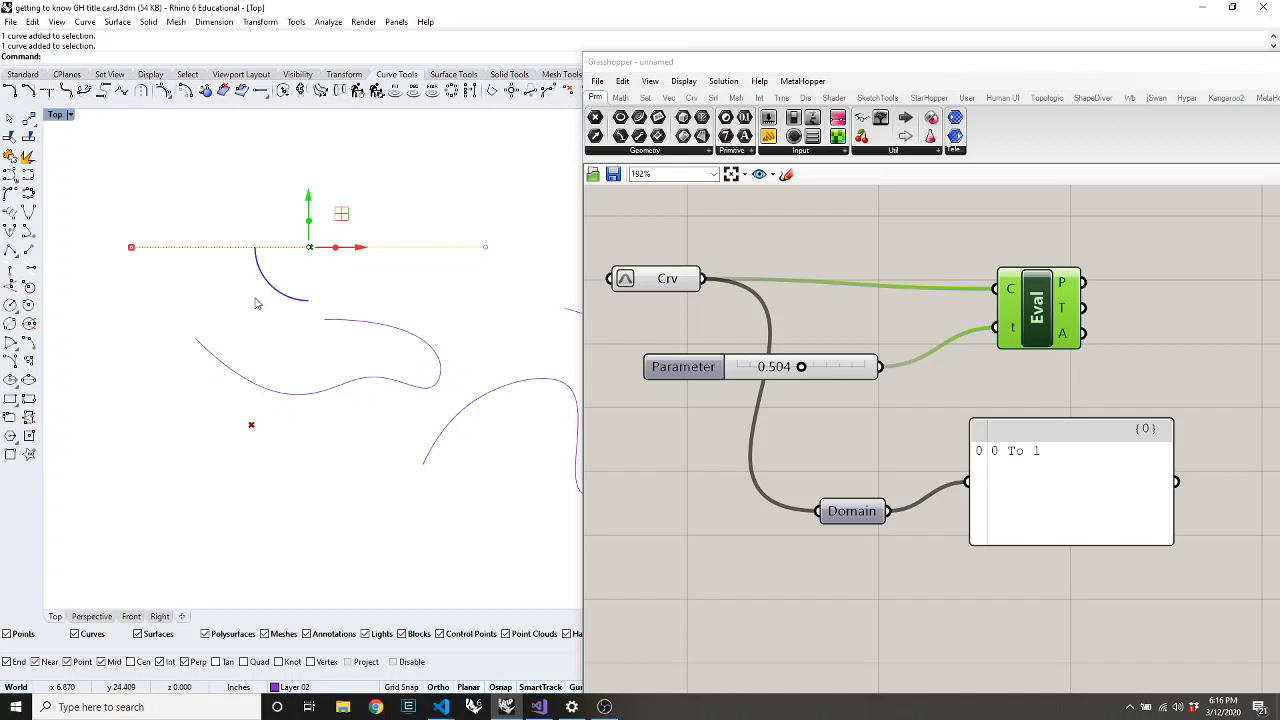
{"action": "left_click", "coordinate": [149, 301]}
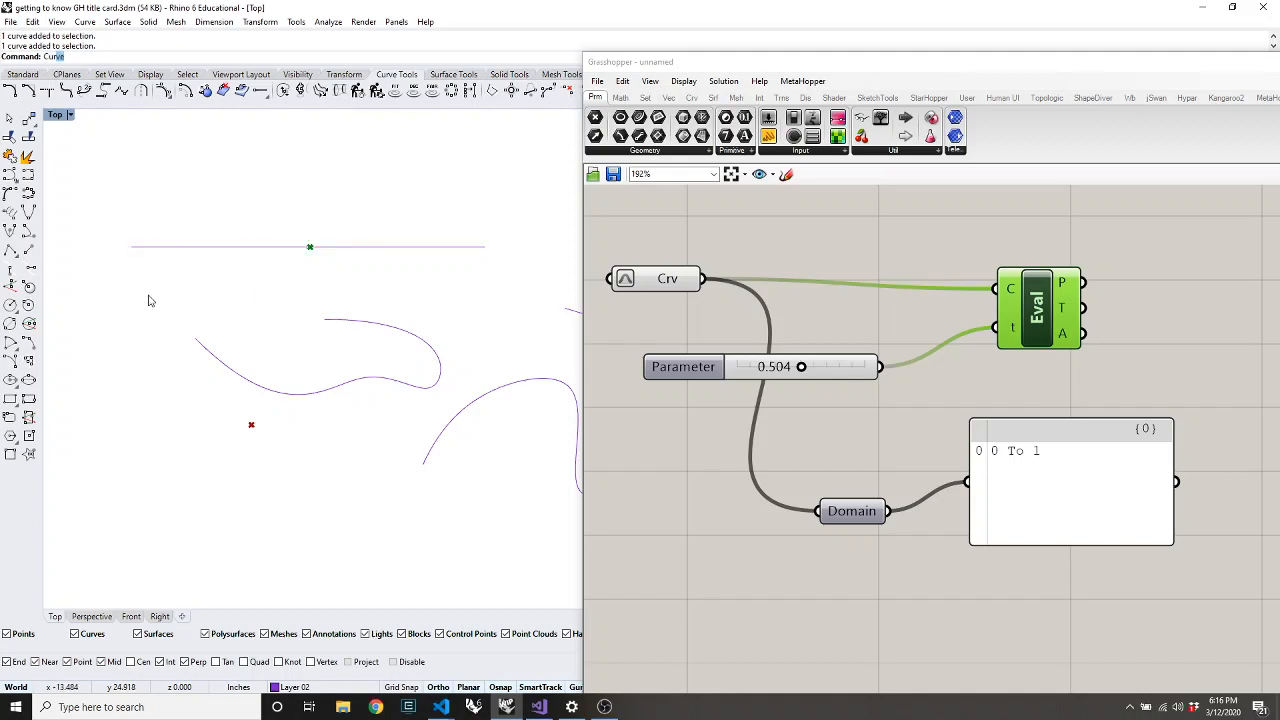
Draw a lower horizontal curve and reference it as the Crv input
{"action": "key", "text": "Return"}
{"action": "left_click", "coordinate": [128, 277]}
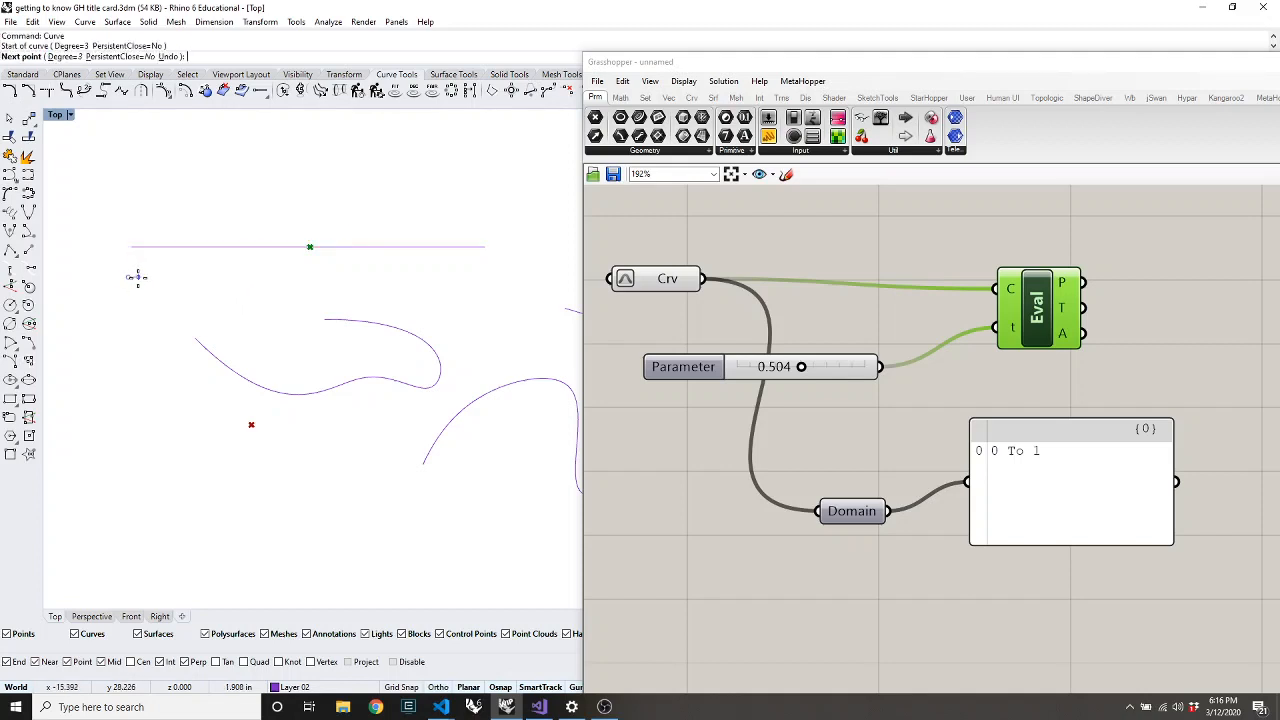
{"action": "left_click", "coordinate": [151, 277]}
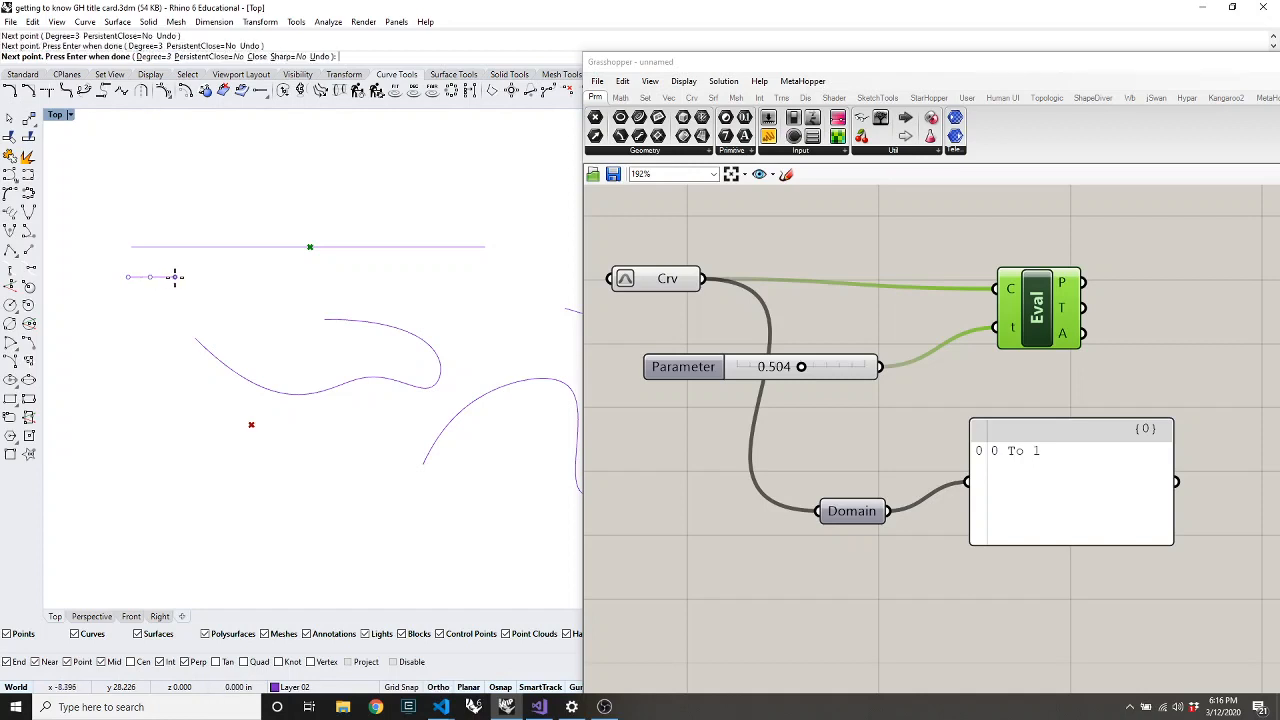
{"action": "left_click", "coordinate": [186, 277]}
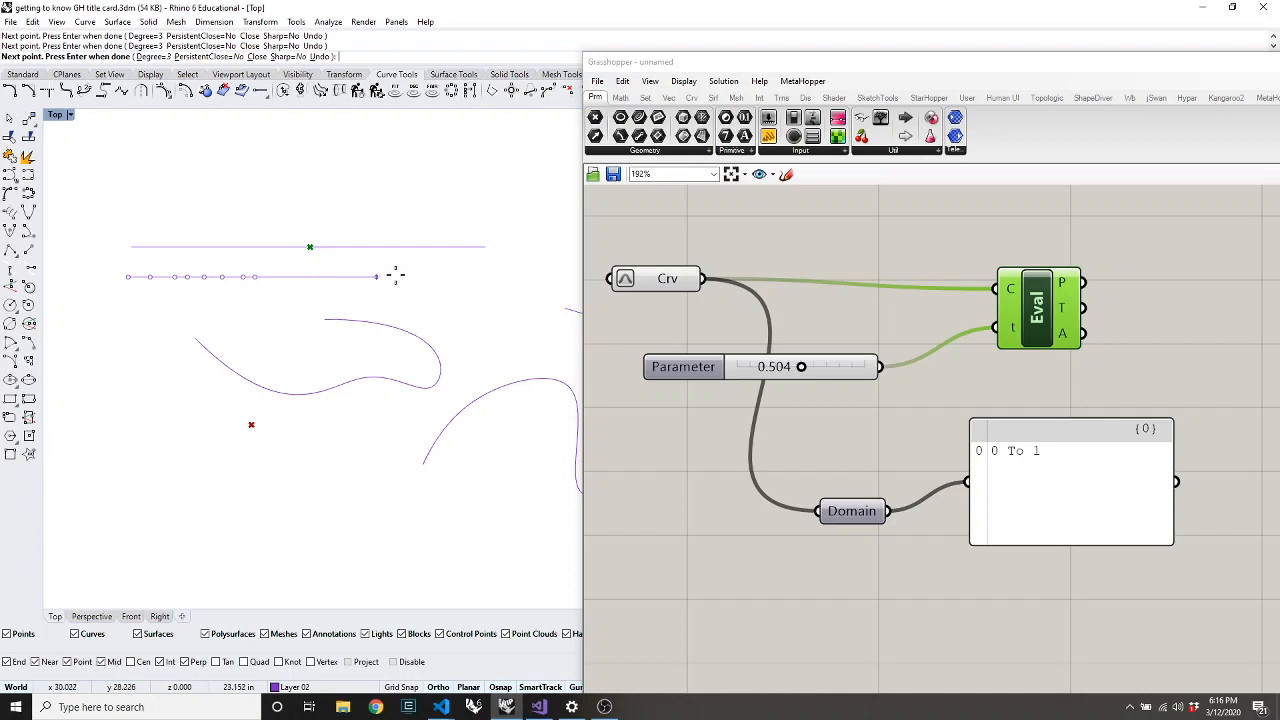
{"action": "left_click", "coordinate": [485, 277]}
{"action": "key", "text": "Return"}
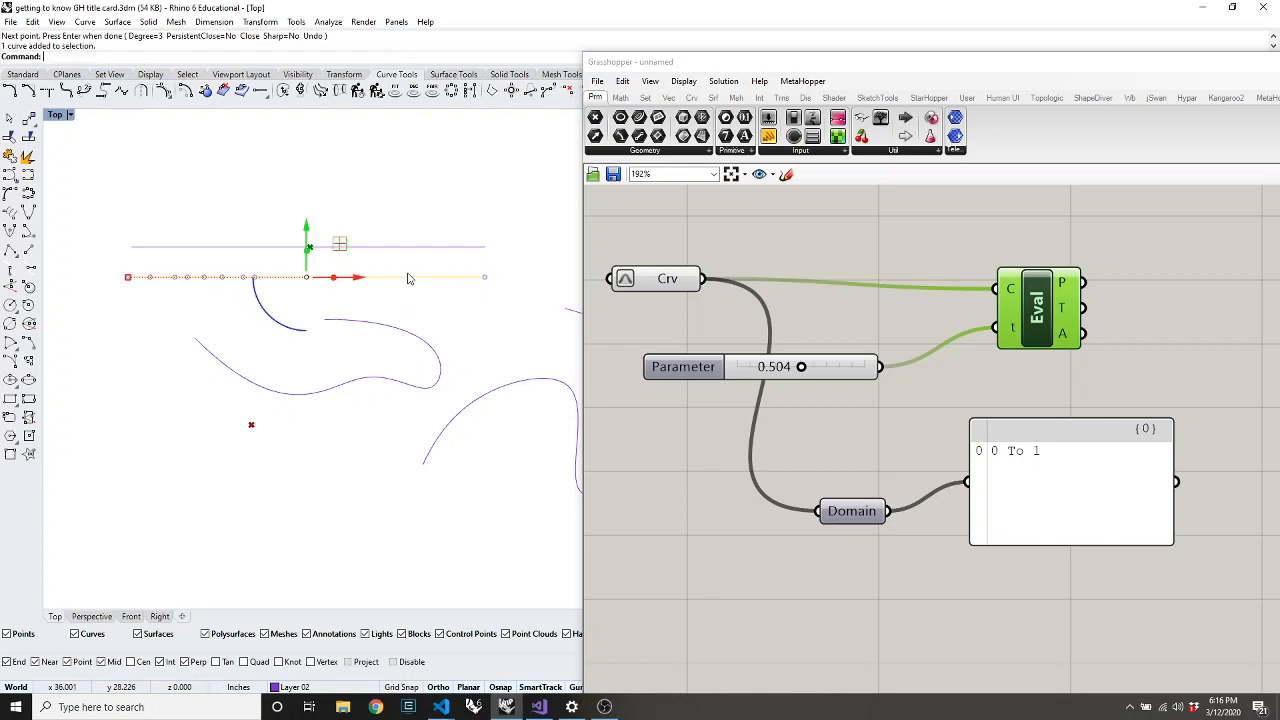
{"action": "right_click", "coordinate": [668, 284]}
{"action": "left_click", "coordinate": [727, 459]}
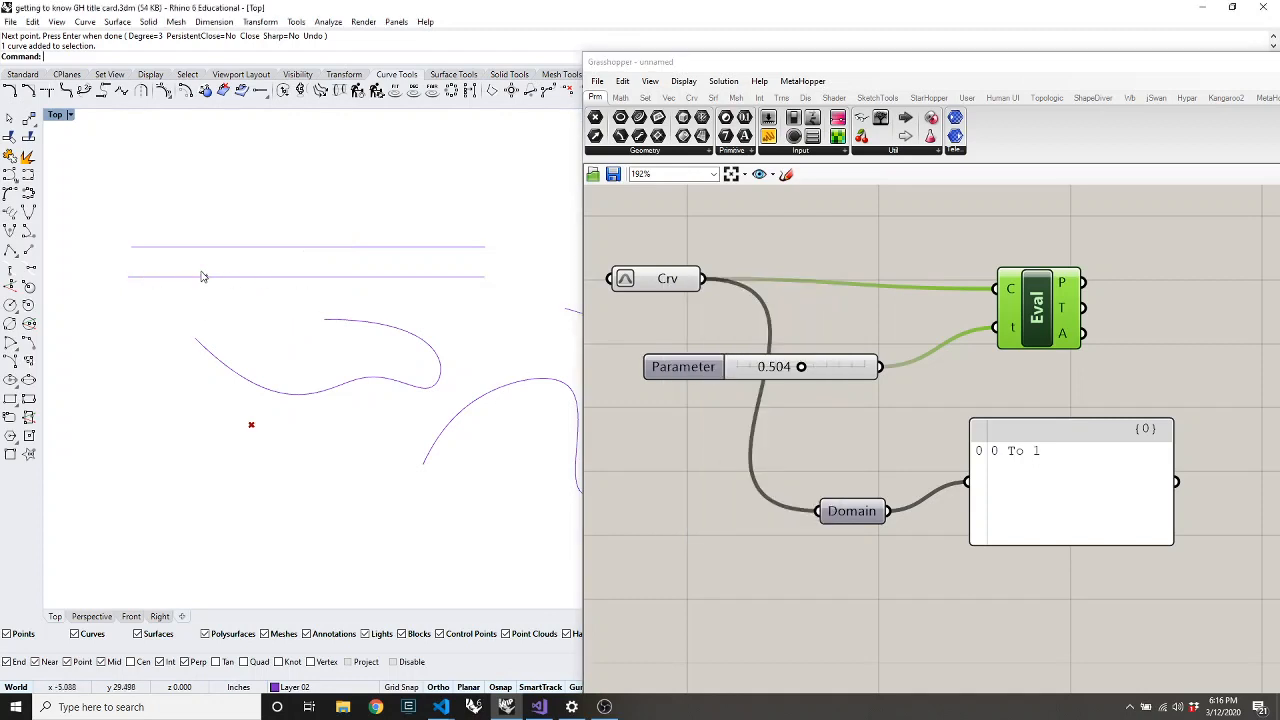
{"action": "left_click", "coordinate": [256, 279]}
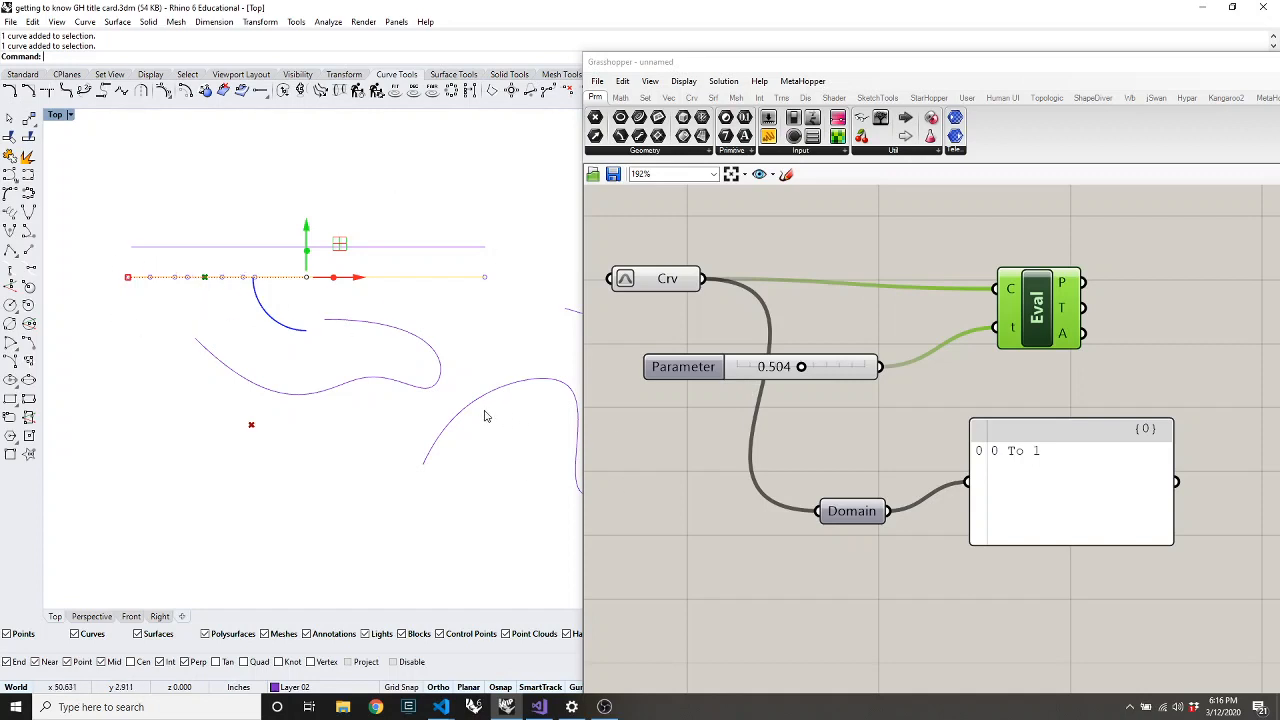
Reference the S-shaped curve as the Crv input instead
{"action": "left_click", "coordinate": [436, 382]}
{"action": "left_click", "coordinate": [481, 310]}
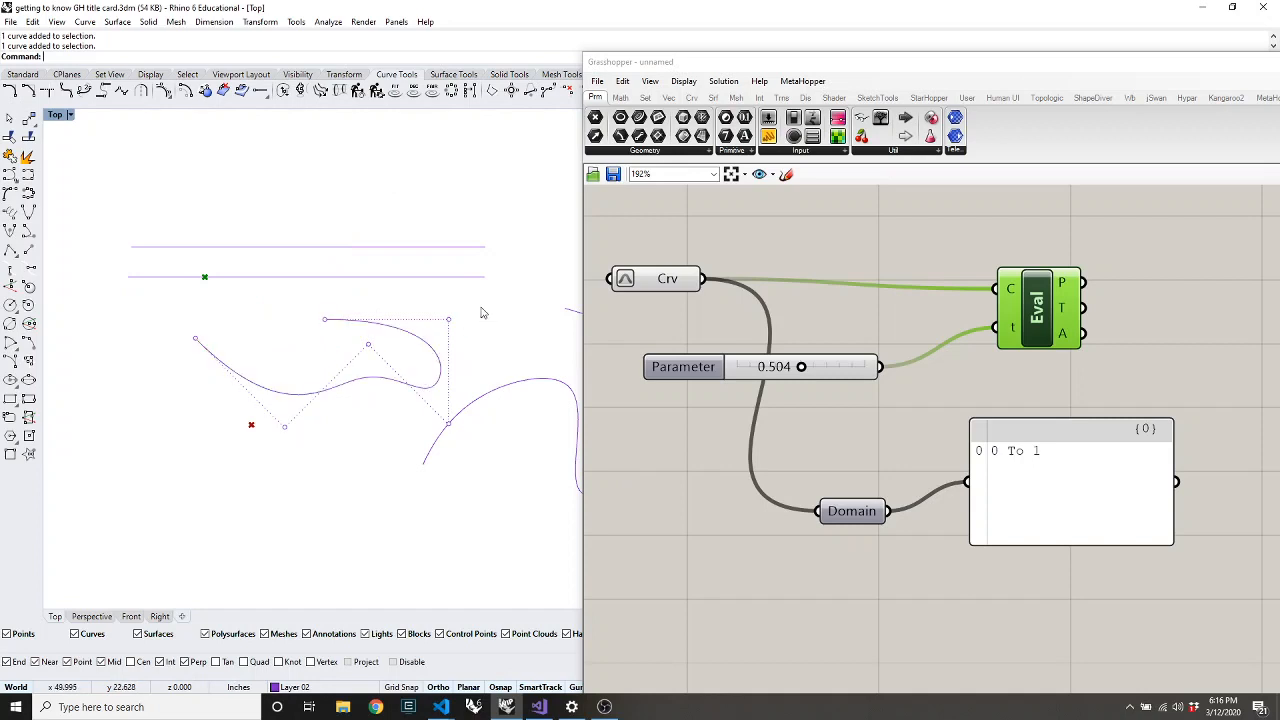
{"action": "left_click", "coordinate": [295, 277]}
{"action": "left_click", "coordinate": [384, 325]}
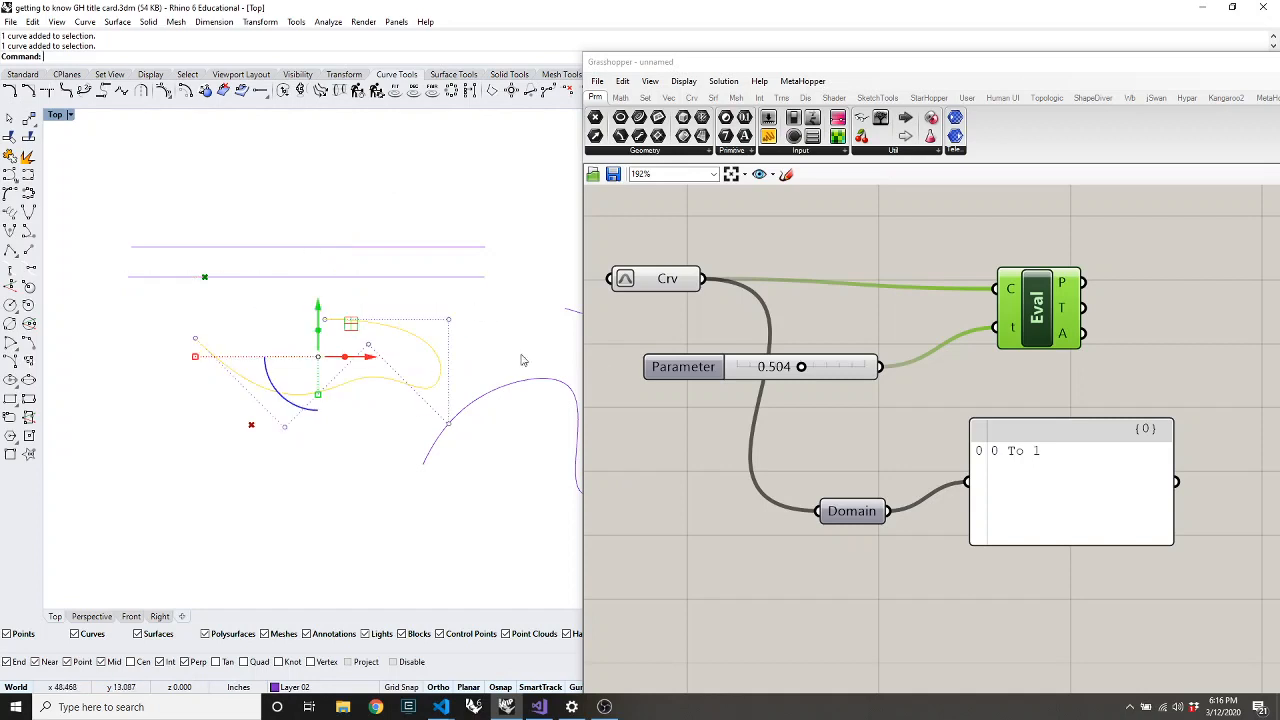
{"action": "right_click", "coordinate": [655, 279]}
{"action": "left_click", "coordinate": [726, 453]}
{"action": "left_click", "coordinate": [375, 481]}
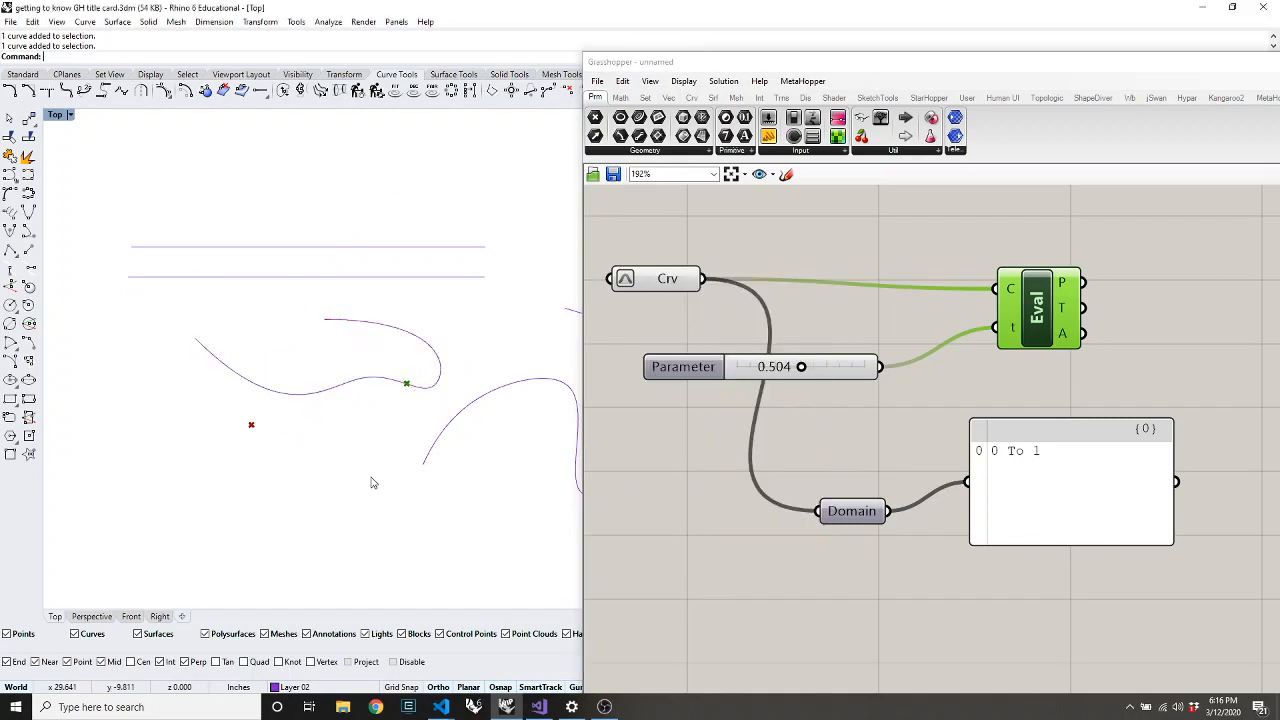
Bring up the full list of Curve Analysis components
{"action": "left_click", "coordinate": [669, 98]}
{"action": "left_click", "coordinate": [692, 98]}
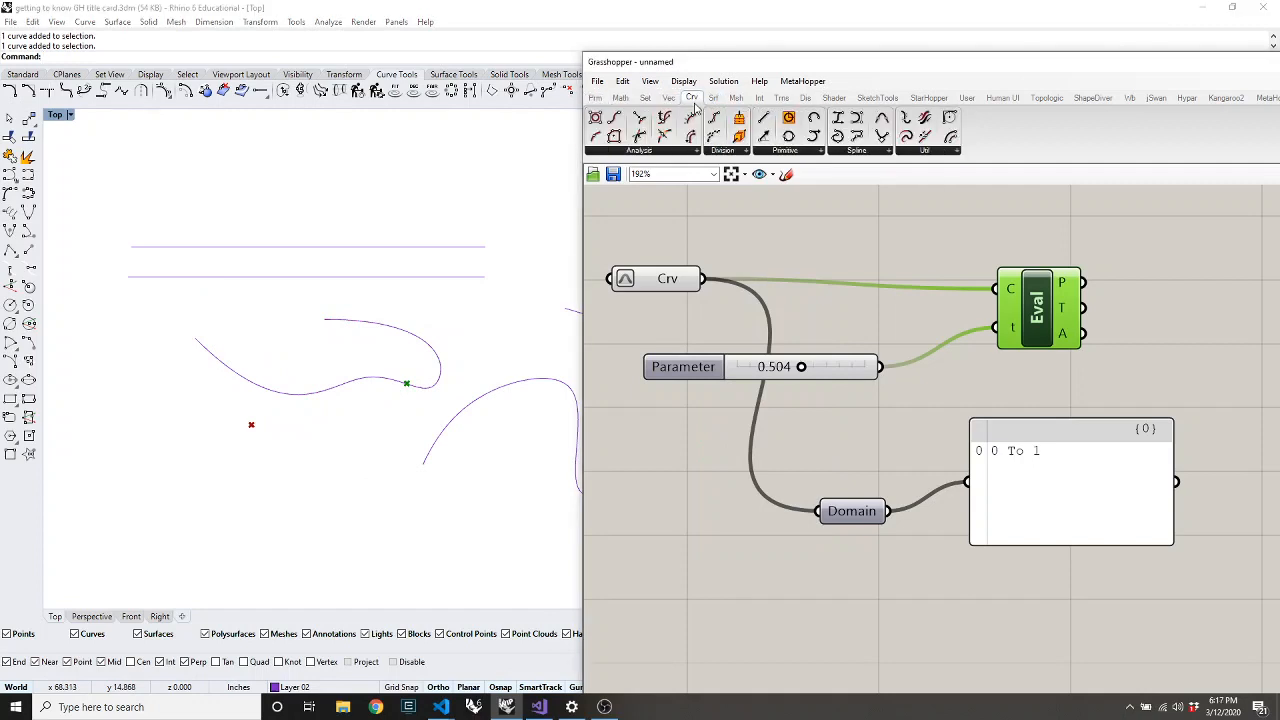
{"action": "left_click", "coordinate": [647, 151]}
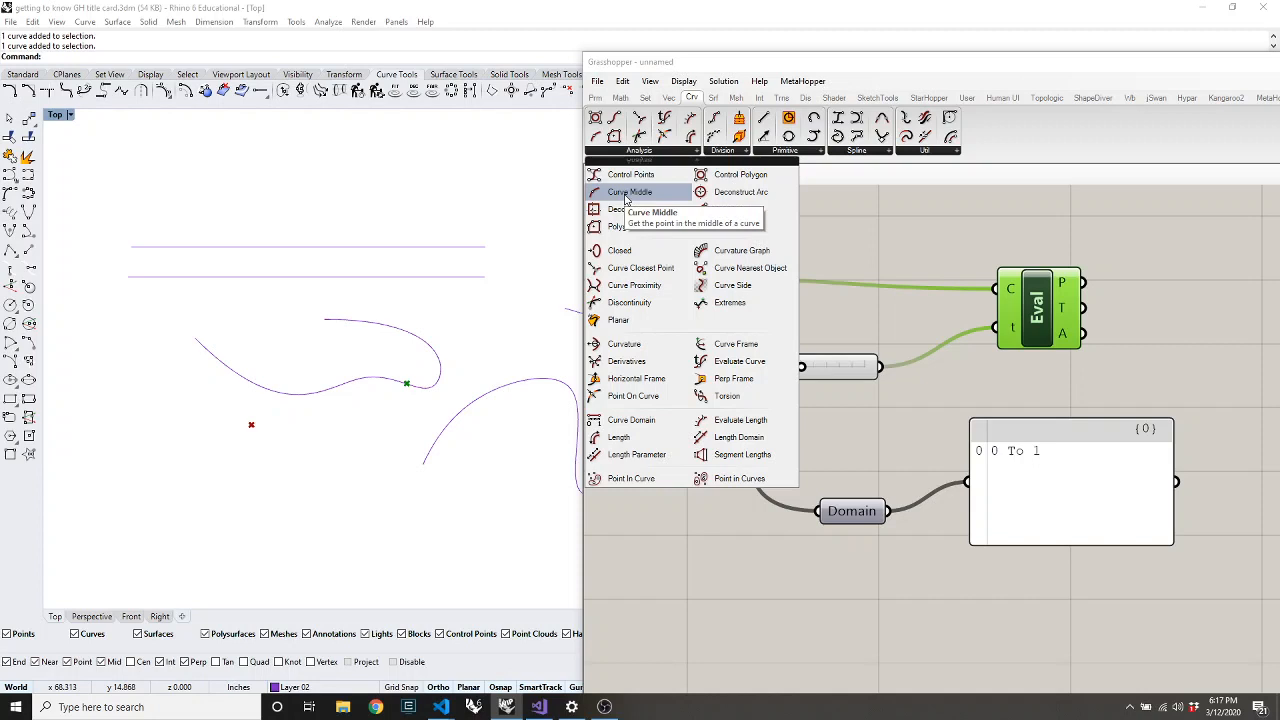
Add a Curve Middle component fed by the curve and reference the lower horizontal line
{"action": "left_click", "coordinate": [629, 192]}
{"action": "left_click", "coordinate": [798, 242]}
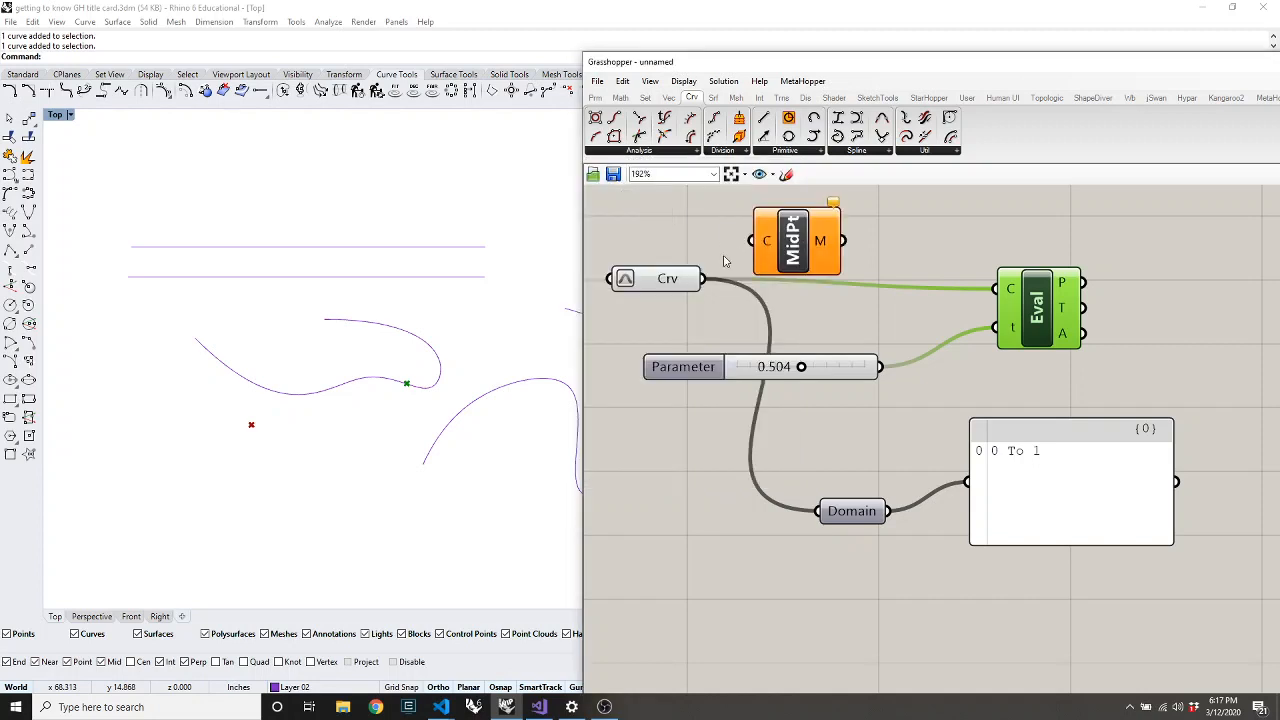
{"action": "left_click_drag", "start_coordinate": [750, 240], "coordinate": [822, 247]}
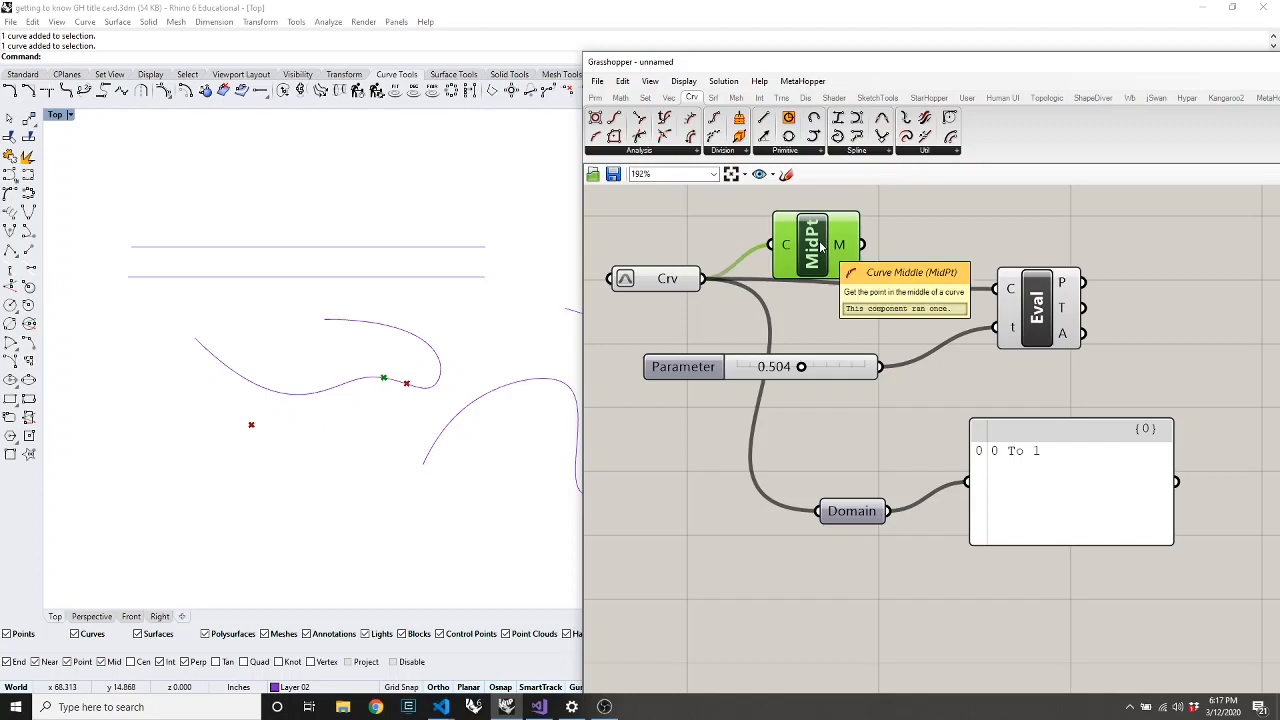
{"action": "left_click", "coordinate": [636, 283]}
{"action": "right_click", "coordinate": [647, 278]}
{"action": "left_click", "coordinate": [682, 459]}
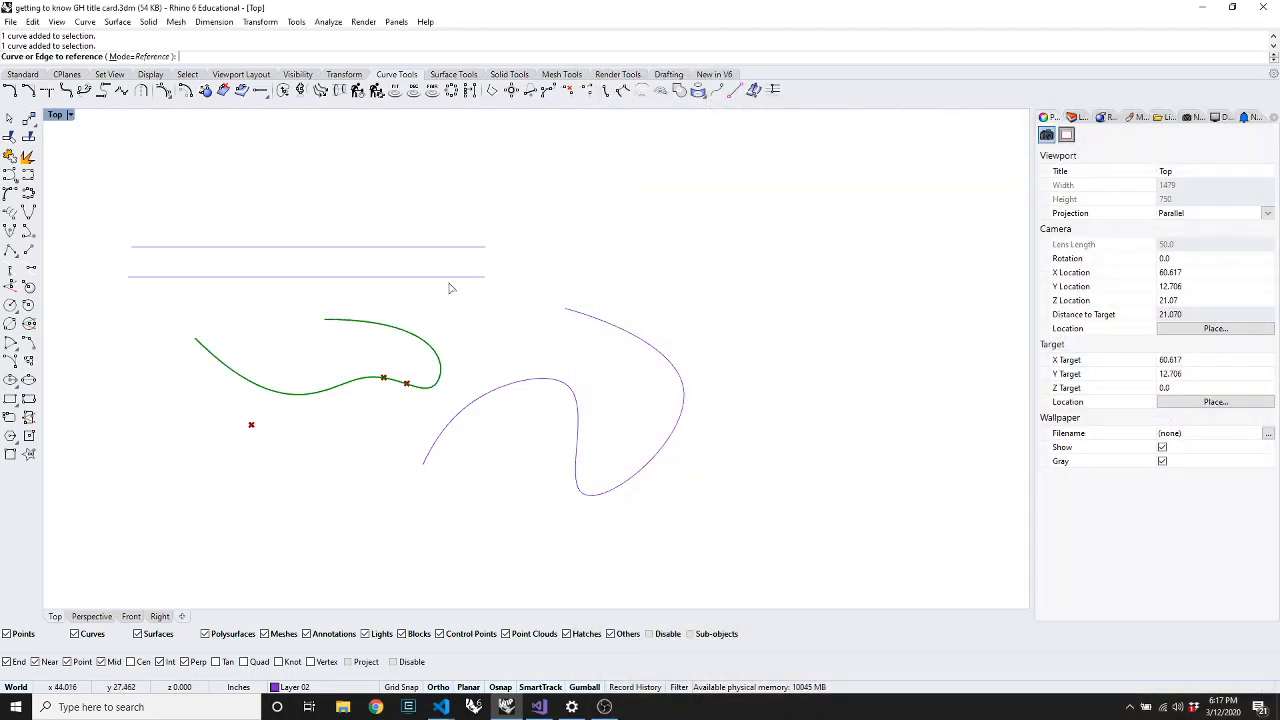
{"action": "left_click", "coordinate": [434, 278]}
Rearrange the components and delete the Curve Middle component
{"action": "mouse_move", "coordinate": [811, 213]}
{"action": "left_mouse_down"}
{"action": "mouse_move", "coordinate": [818, 190]}
{"action": "mouse_move", "coordinate": [818, 225]}
{"action": "left_mouse_up"}
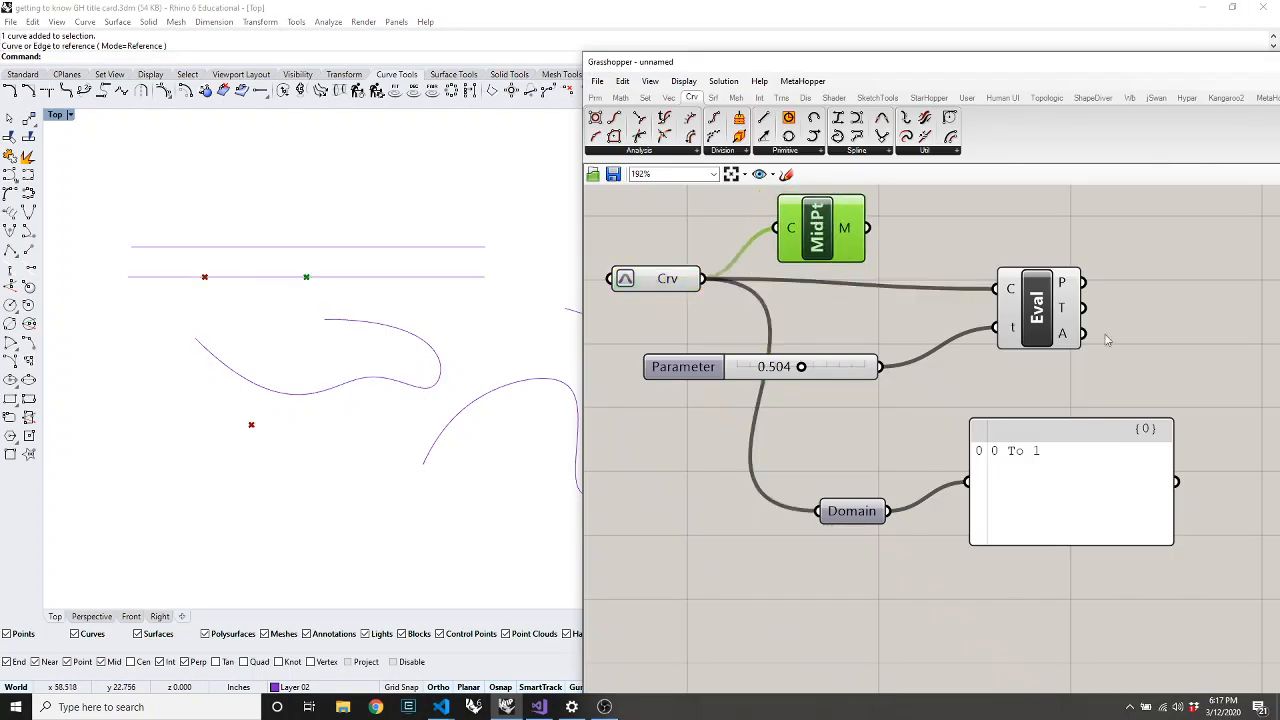
{"action": "left_click_drag", "start_coordinate": [1049, 311], "coordinate": [1004, 321]}
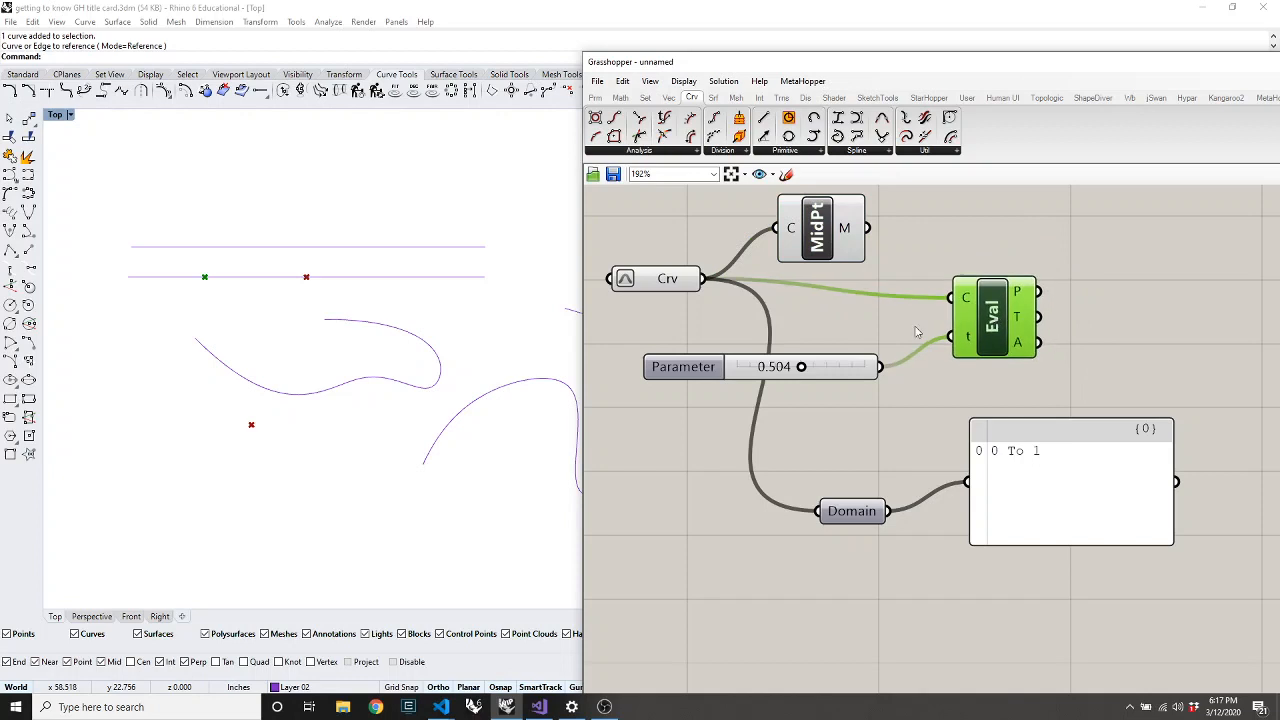
{"action": "left_click", "coordinate": [812, 252]}
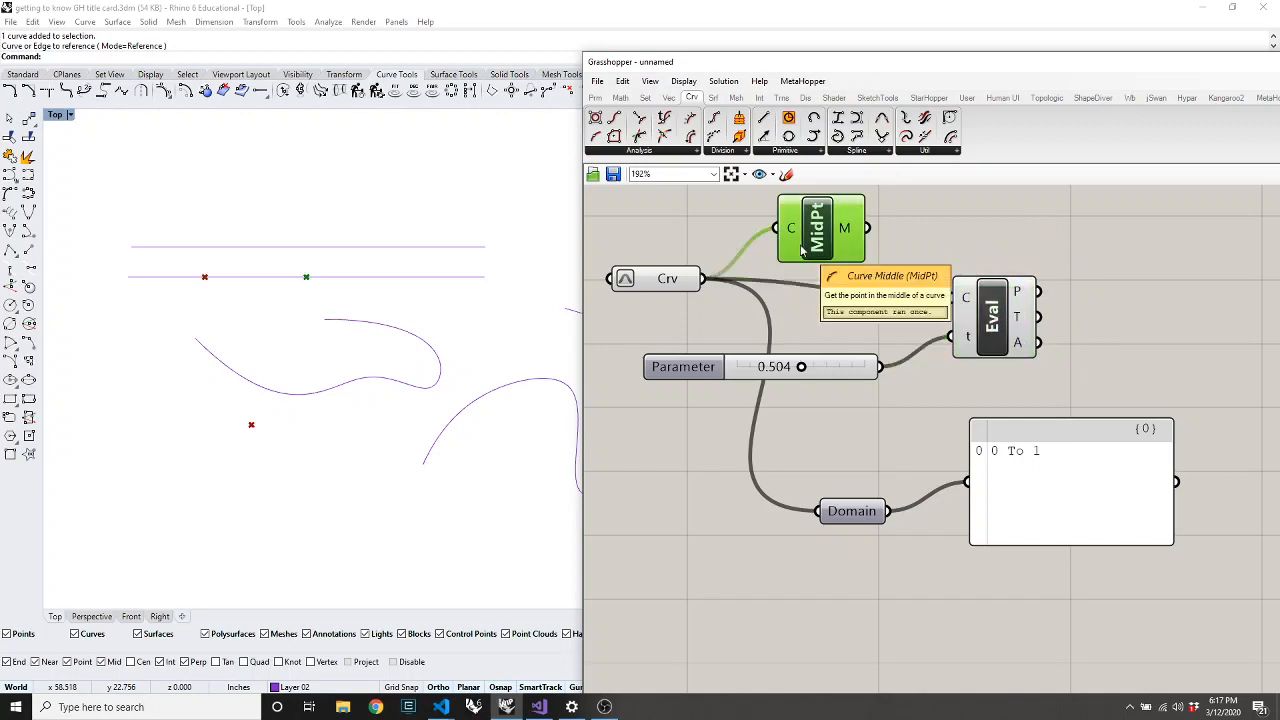
{"action": "key", "text": "Delete"}
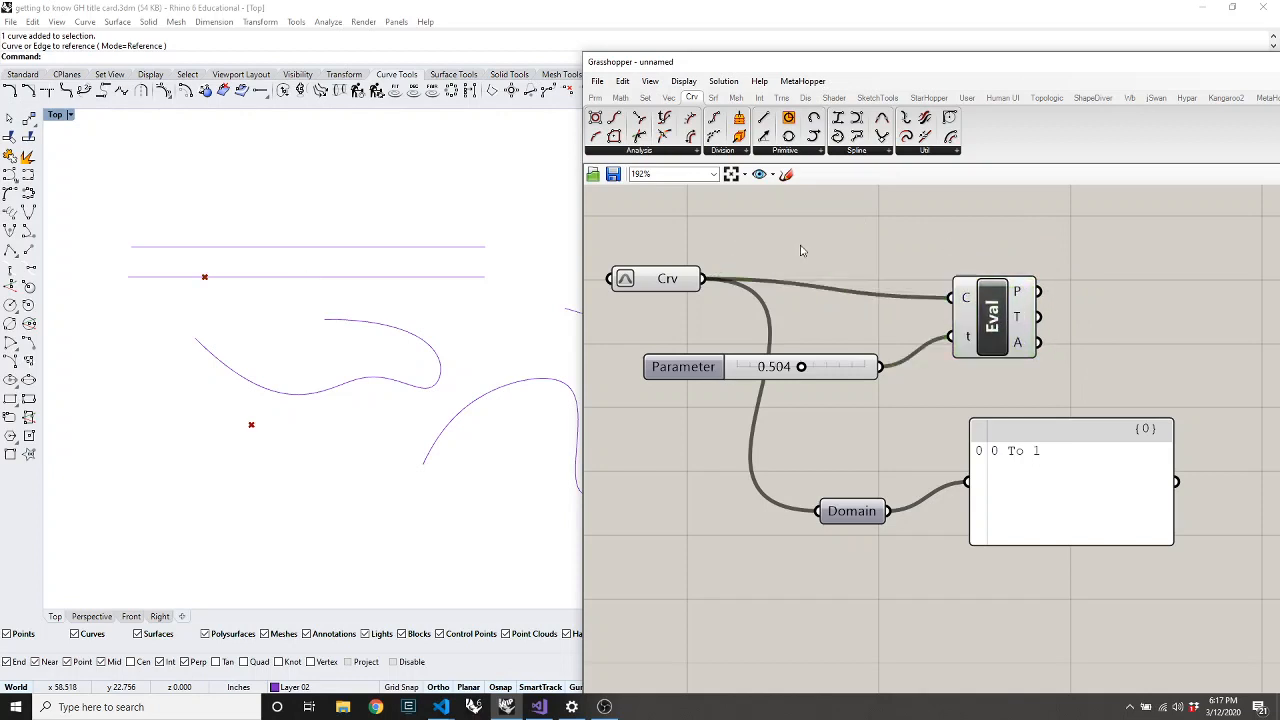
Slide the Parameter to 1.000, putting the evaluated point at the line's right end
{"action": "left_click", "coordinate": [667, 152]}
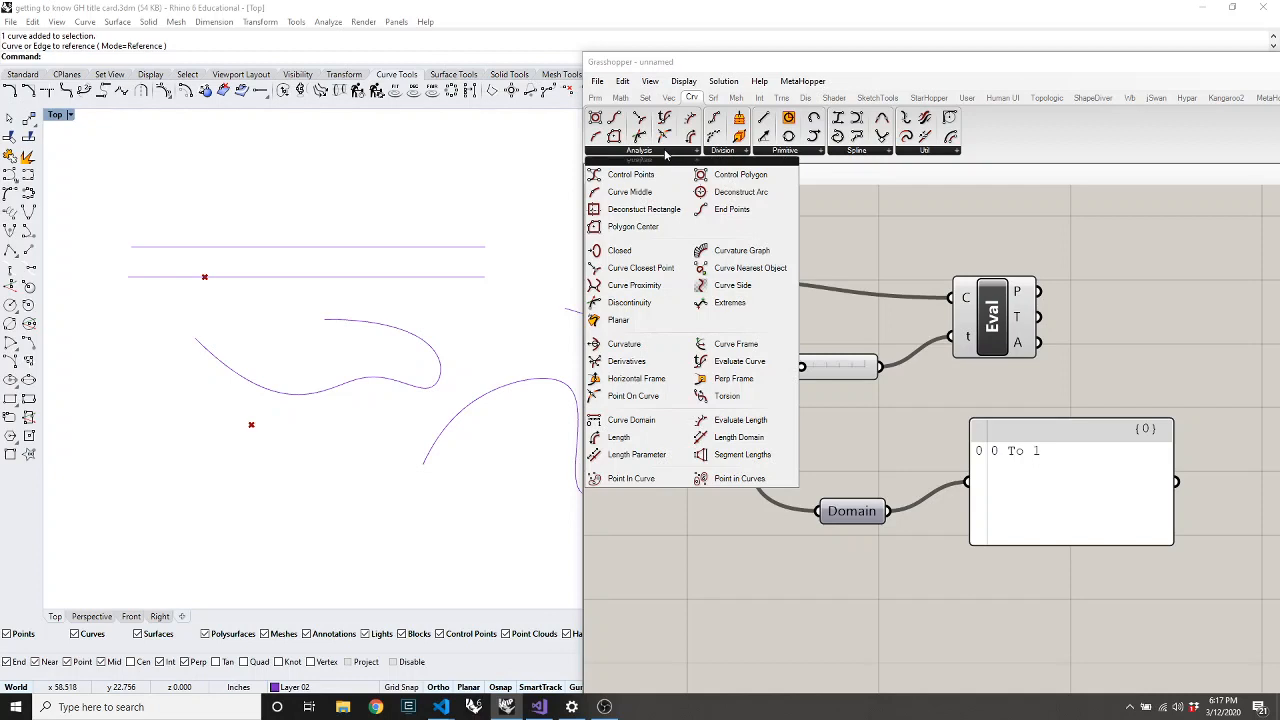
{"action": "left_click", "coordinate": [993, 318]}
{"action": "left_click_drag", "start_coordinate": [801, 366], "coordinate": [975, 388]}
{"action": "left_click", "coordinate": [832, 262]}
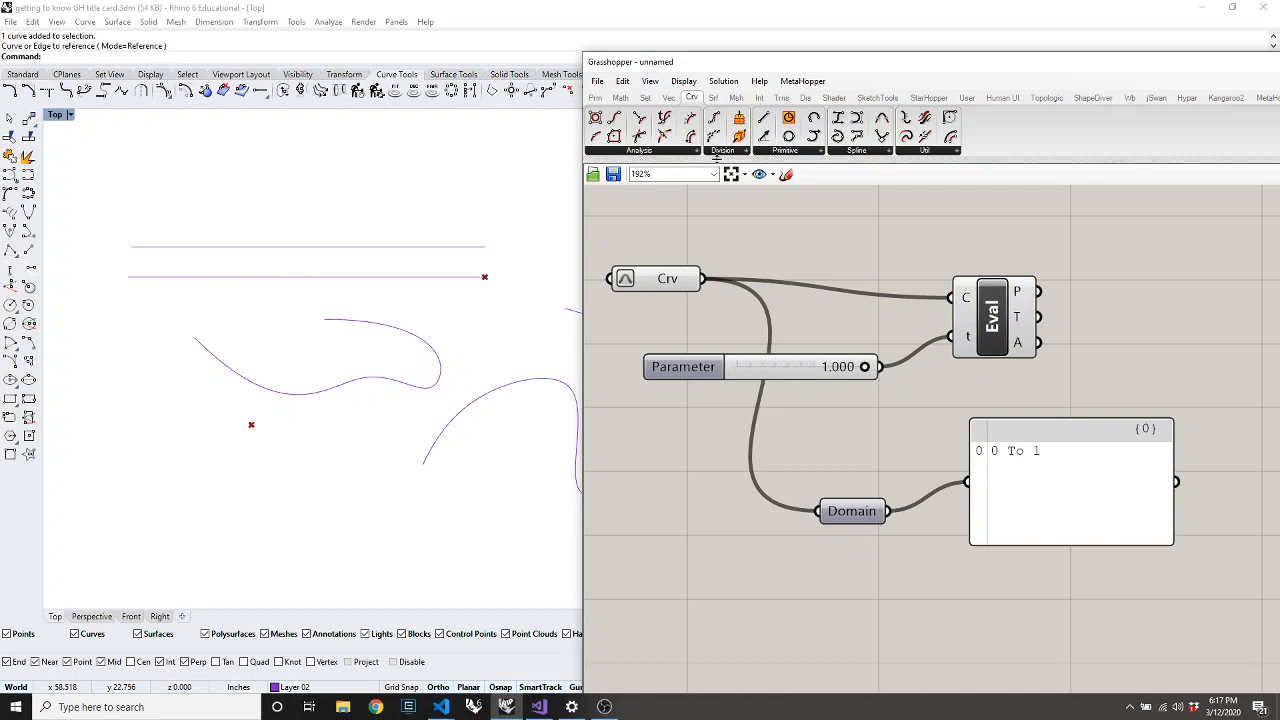
Add an Evaluate Length component and feed it the curve
{"action": "left_click", "coordinate": [672, 152]}
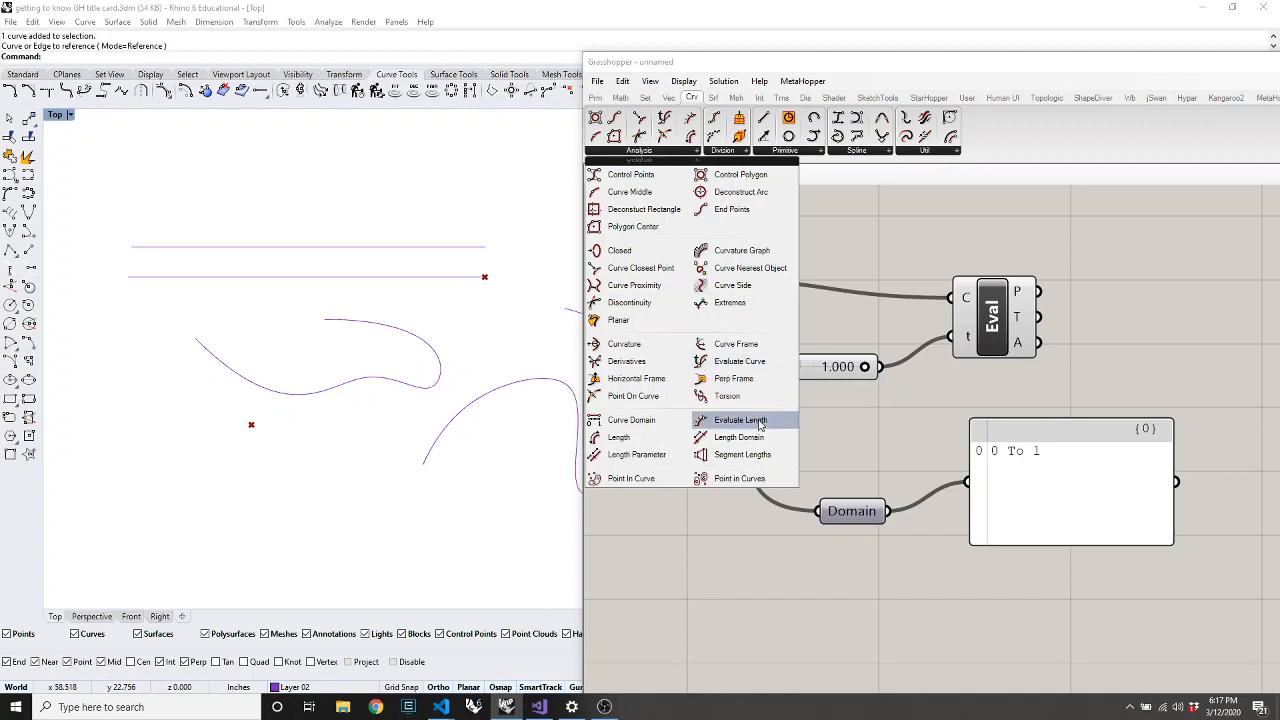
{"action": "left_click_drag", "start_coordinate": [742, 420], "coordinate": [1000, 257]}
{"action": "scroll", "coordinate": [990, 306], "scroll_direction": "down", "scroll_amount": 3}
{"action": "scroll", "coordinate": [984, 246], "scroll_direction": "up", "scroll_amount": 4}
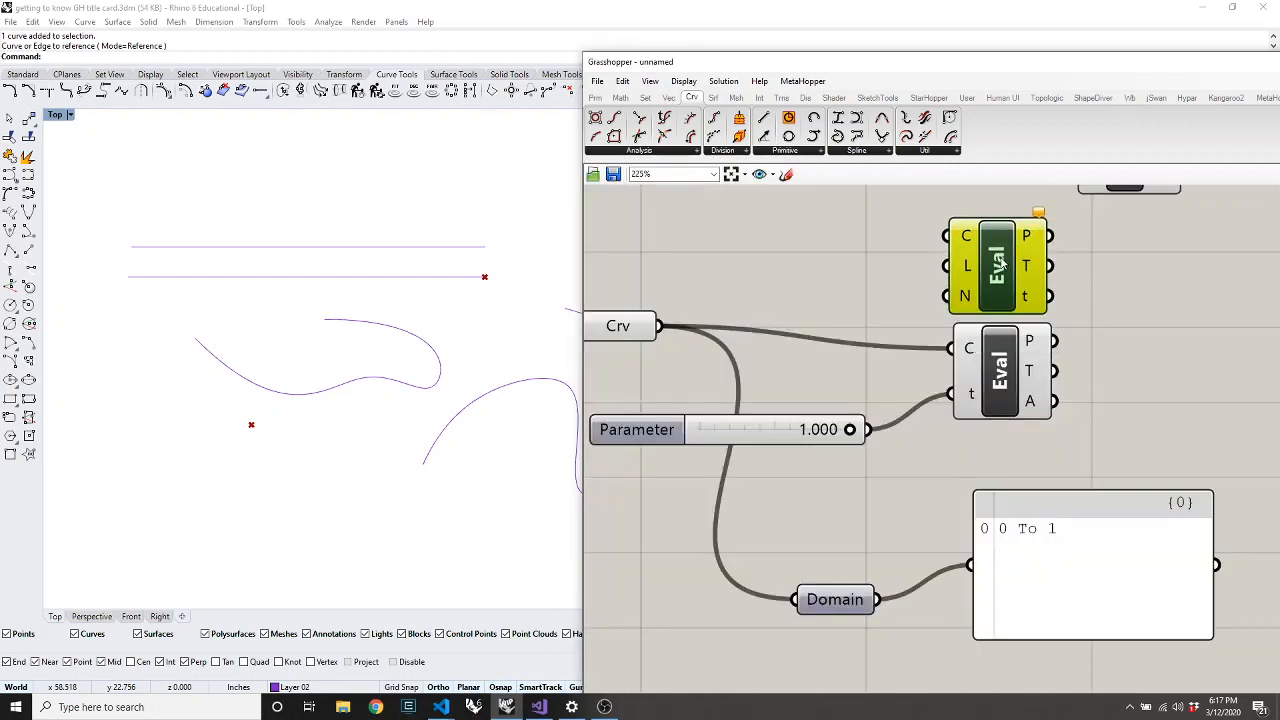
{"action": "left_click_drag", "start_coordinate": [1000, 349], "coordinate": [1001, 402]}
{"action": "left_click_drag", "start_coordinate": [1000, 266], "coordinate": [1000, 289]}
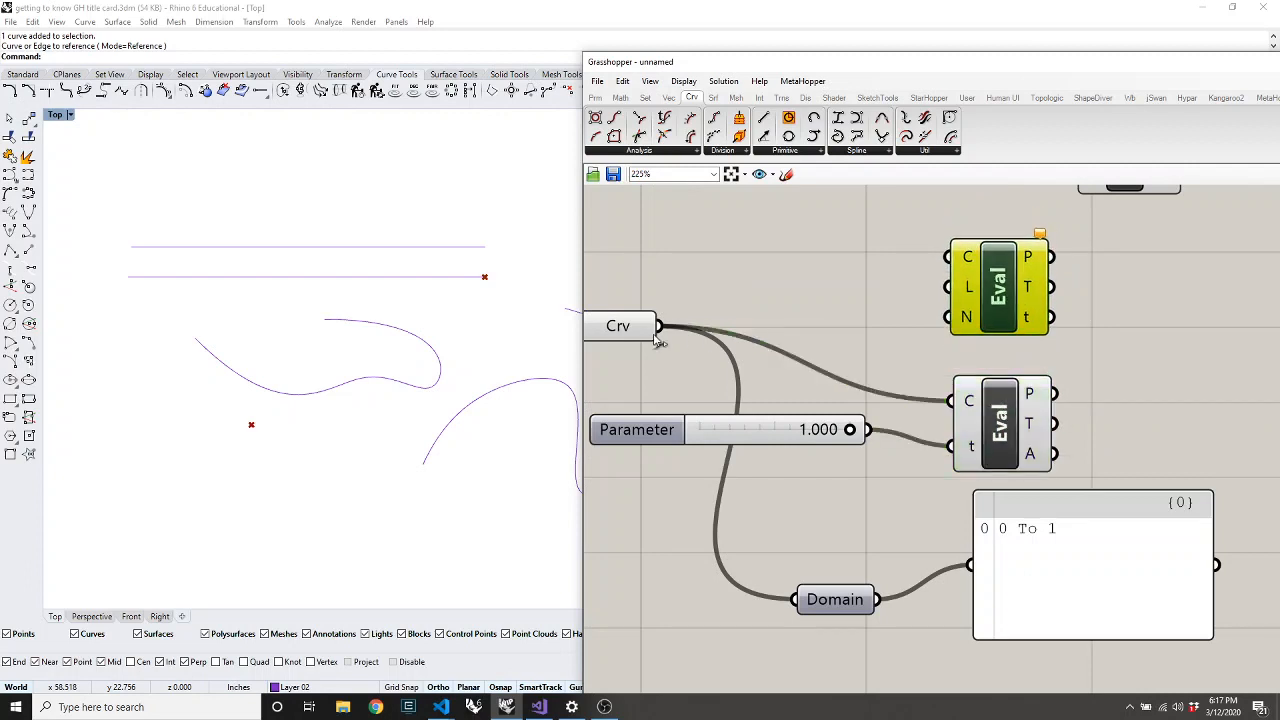
{"action": "left_click_drag", "start_coordinate": [656, 338], "coordinate": [955, 305]}
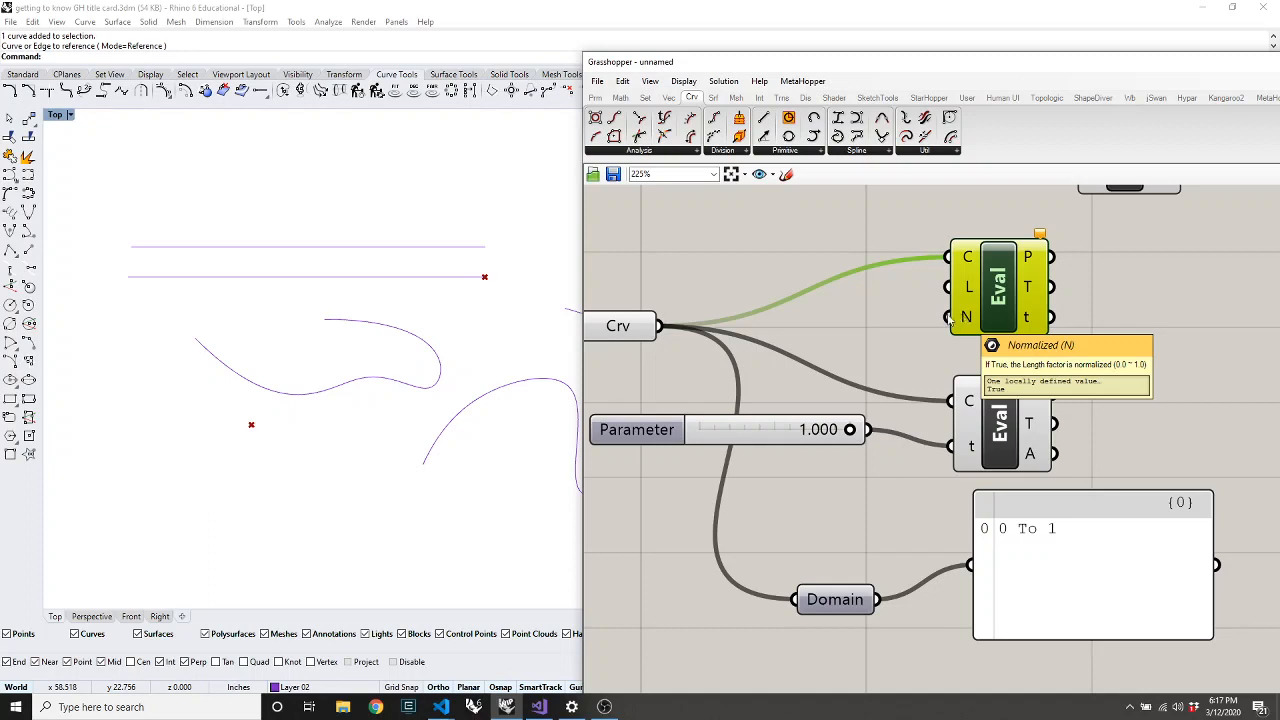
Wire a new 0.5 number slider into the Length input and sweep it to 1.0
{"action": "double_click", "coordinate": [827, 318]}
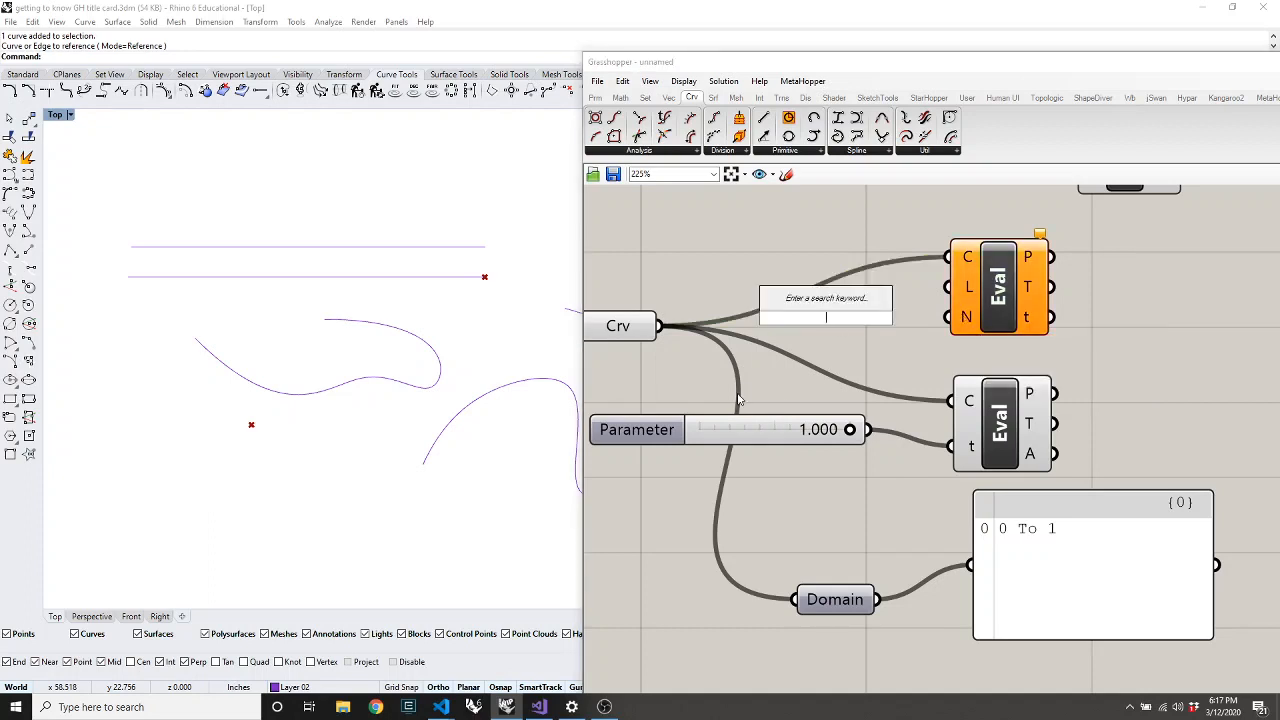
{"action": "type", "text": "0.5"}
{"action": "key", "text": "Return"}
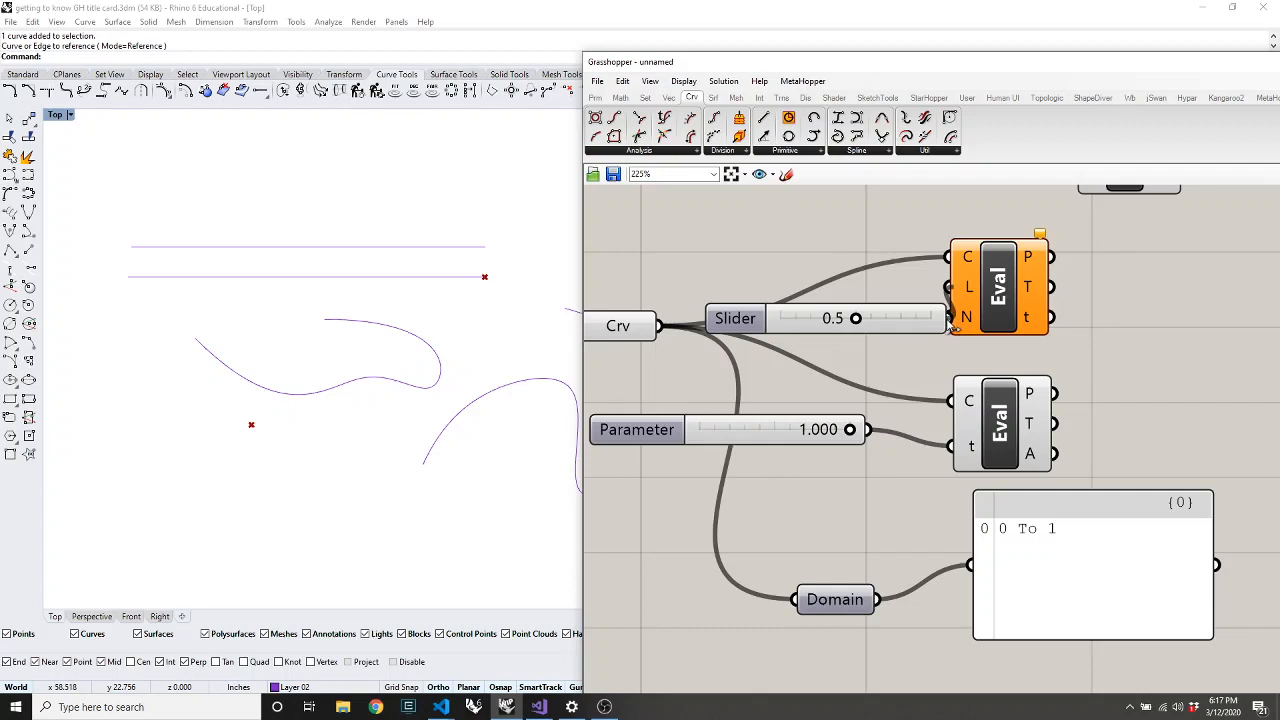
{"action": "left_click_drag", "start_coordinate": [950, 320], "coordinate": [1036, 318]}
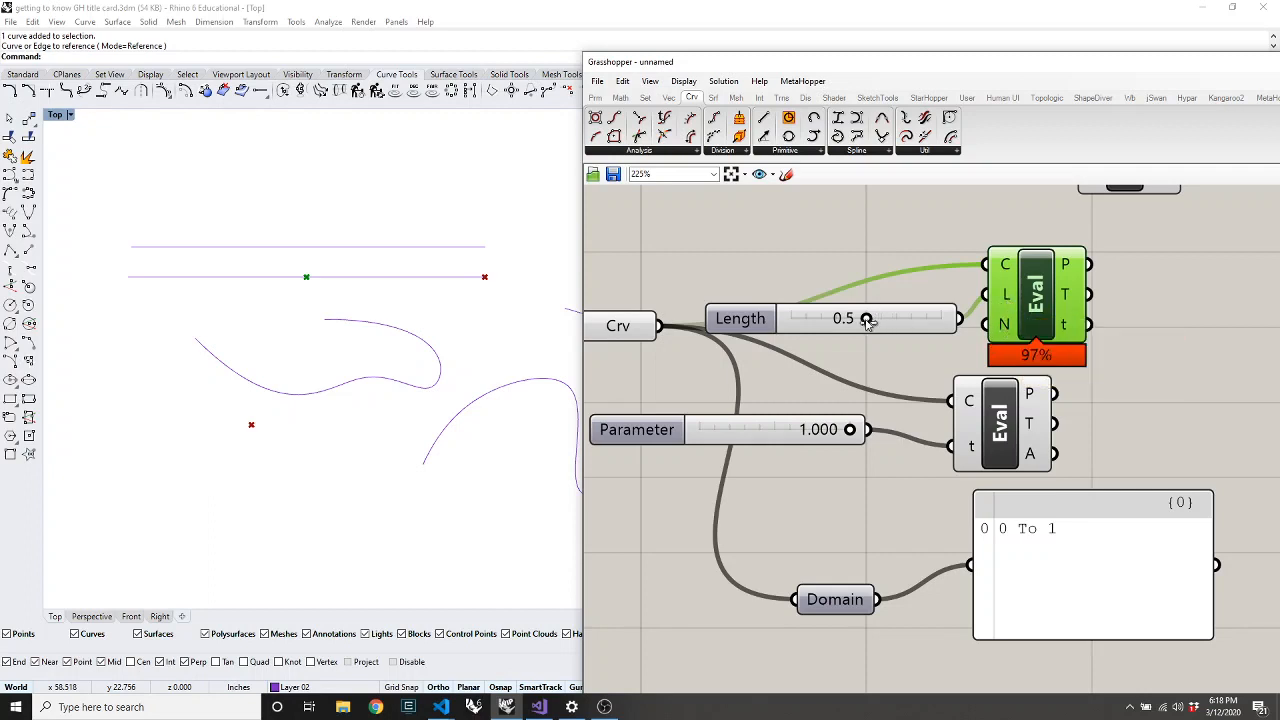
{"action": "left_click_drag", "start_coordinate": [866, 318], "coordinate": [1010, 325]}
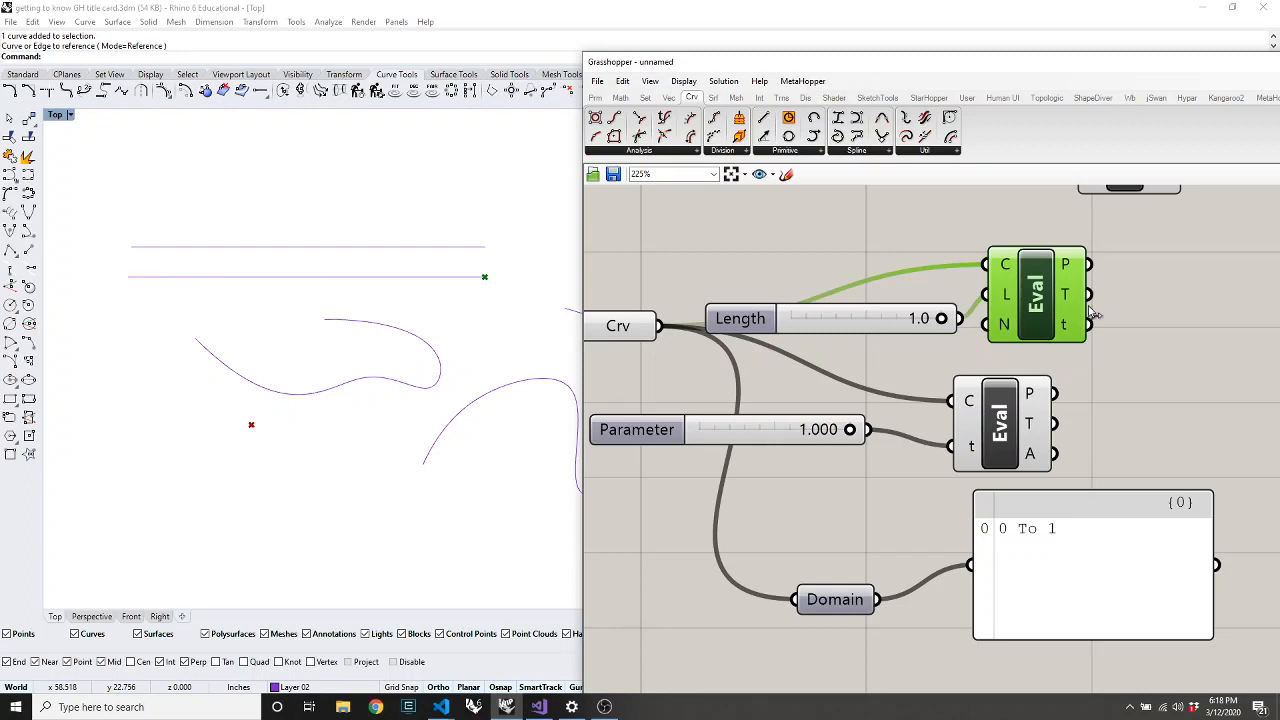
Move the Length slider aside and raise the curve input level with the evaluator
{"action": "left_click_drag", "start_coordinate": [855, 326], "coordinate": [836, 303]}
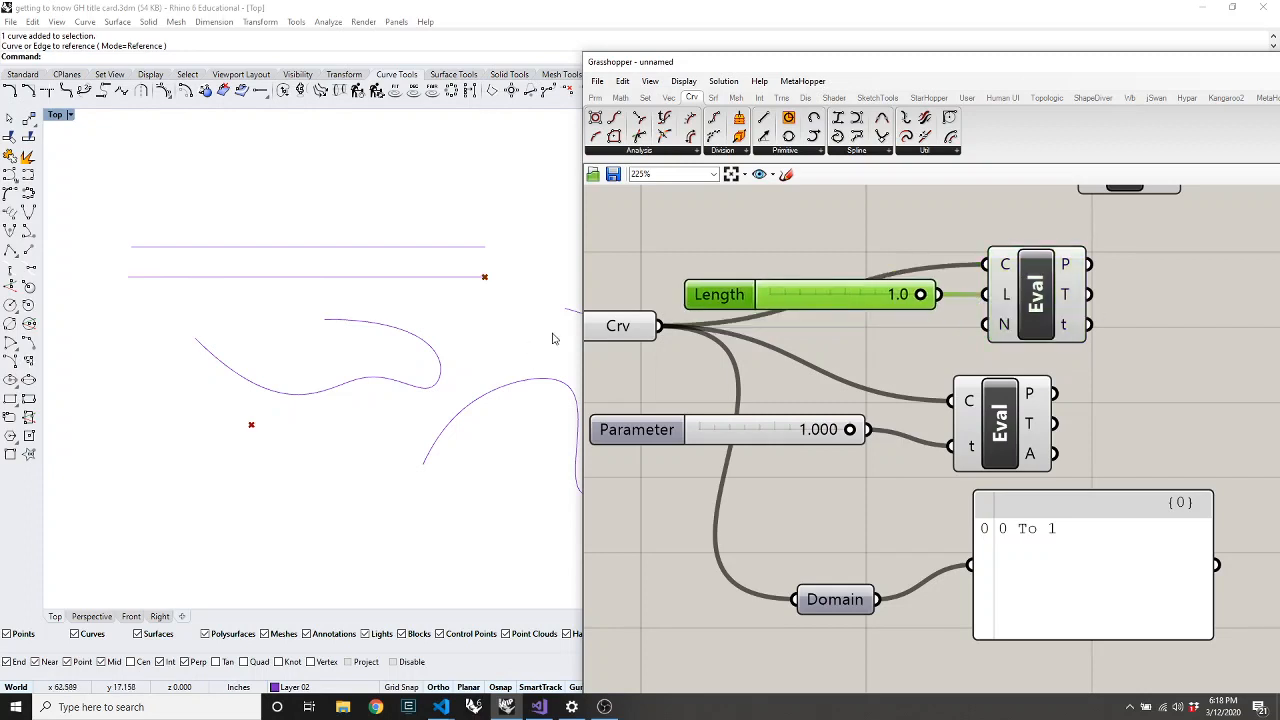
{"action": "left_click_drag", "start_coordinate": [630, 340], "coordinate": [623, 280]}
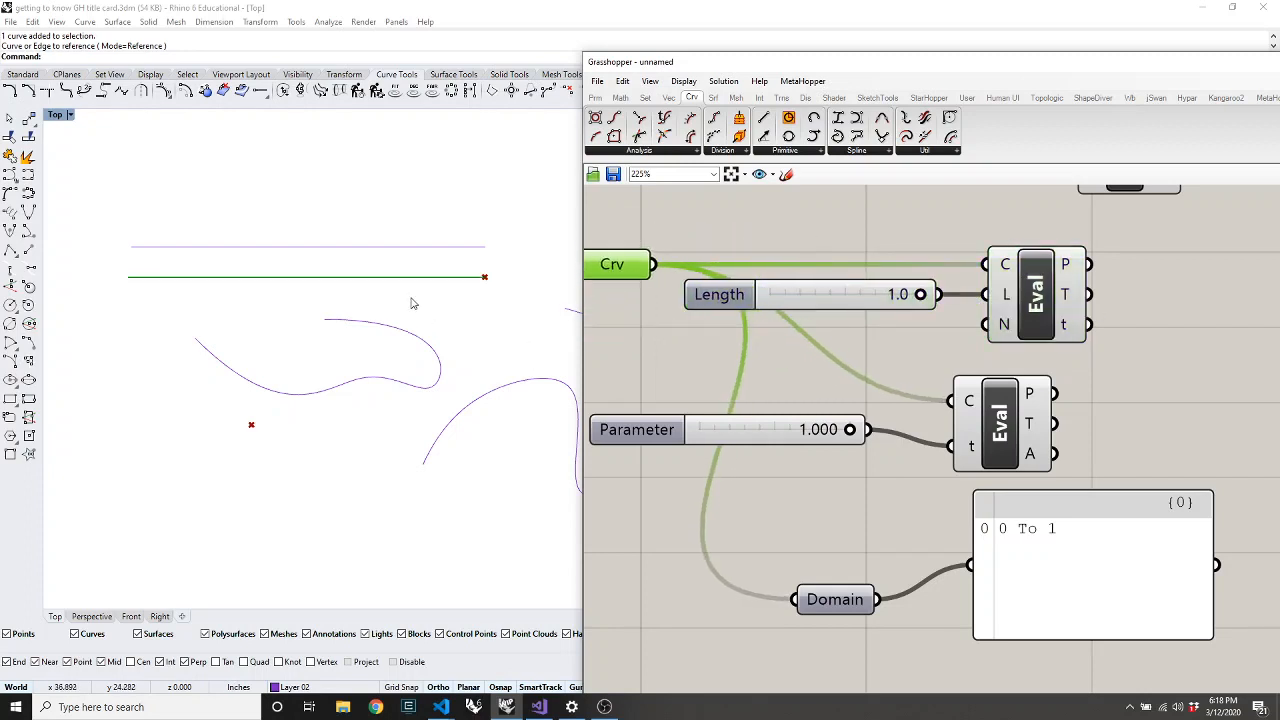
{"action": "left_click", "coordinate": [878, 364]}
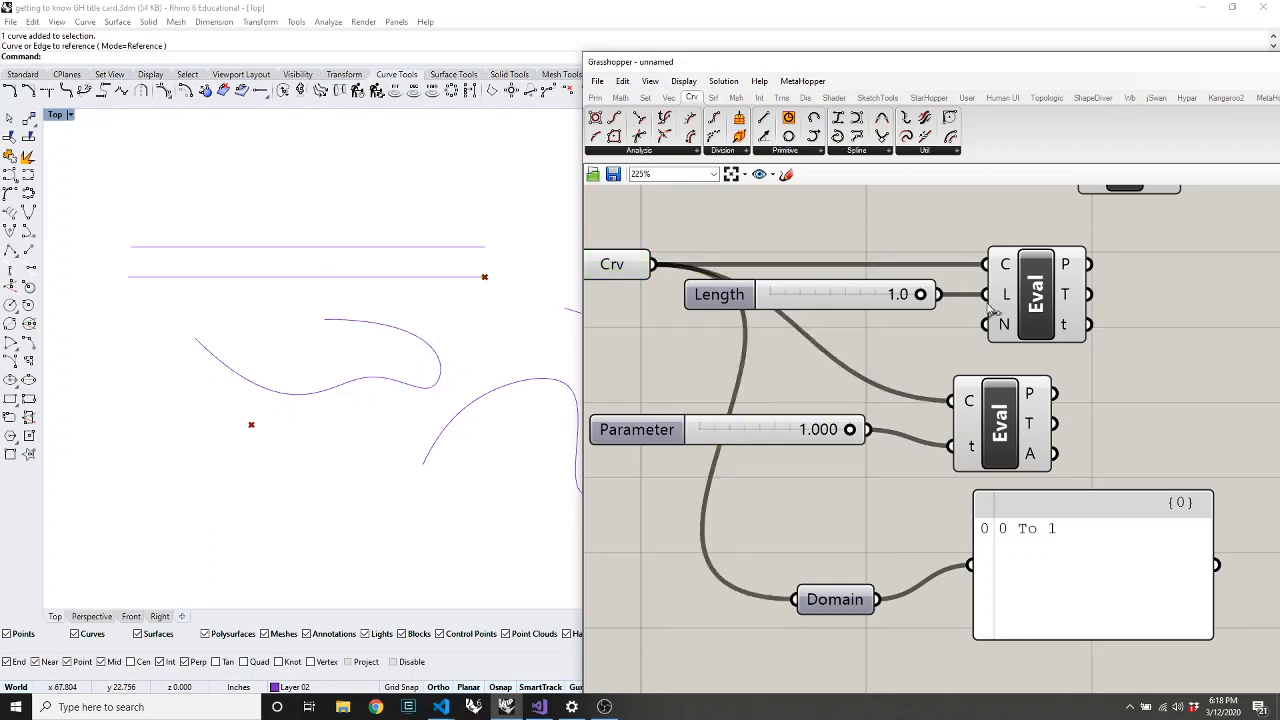
Invert the evaluator's N input and feed a new 30 slider into its length input
{"action": "right_click", "coordinate": [1000, 335]}
{"action": "left_click", "coordinate": [1050, 448]}
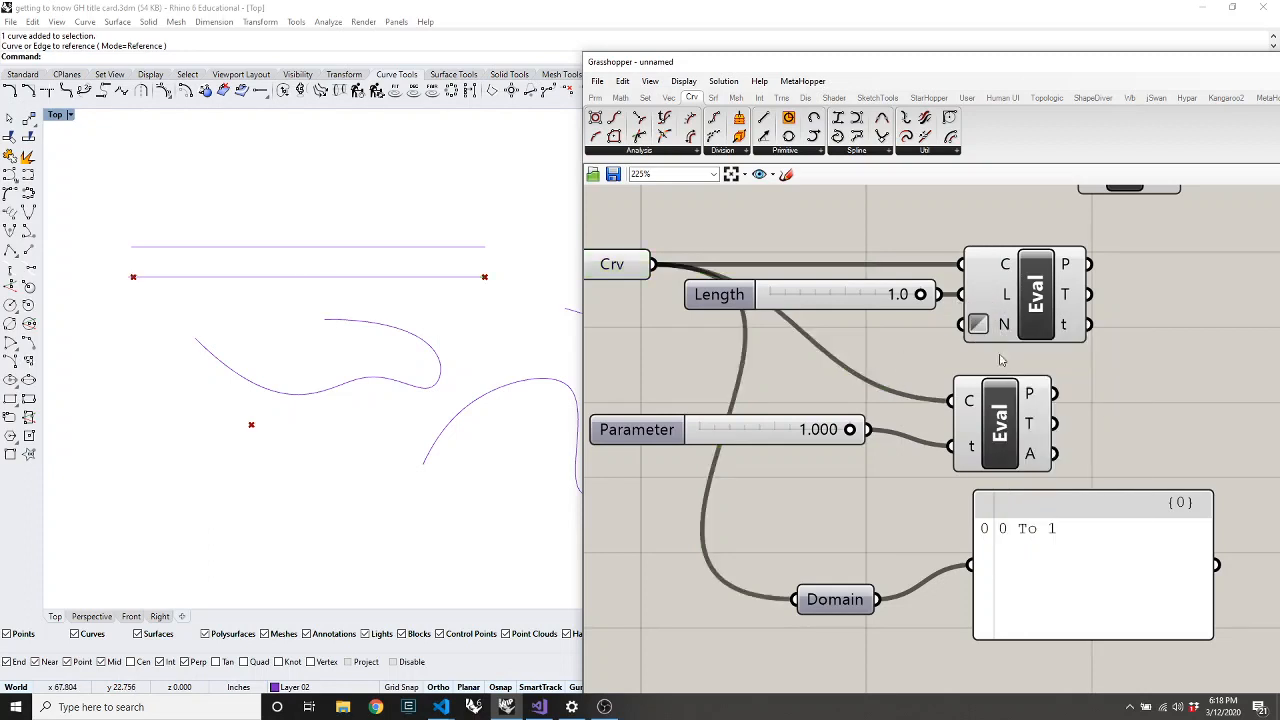
{"action": "double_click", "coordinate": [778, 371]}
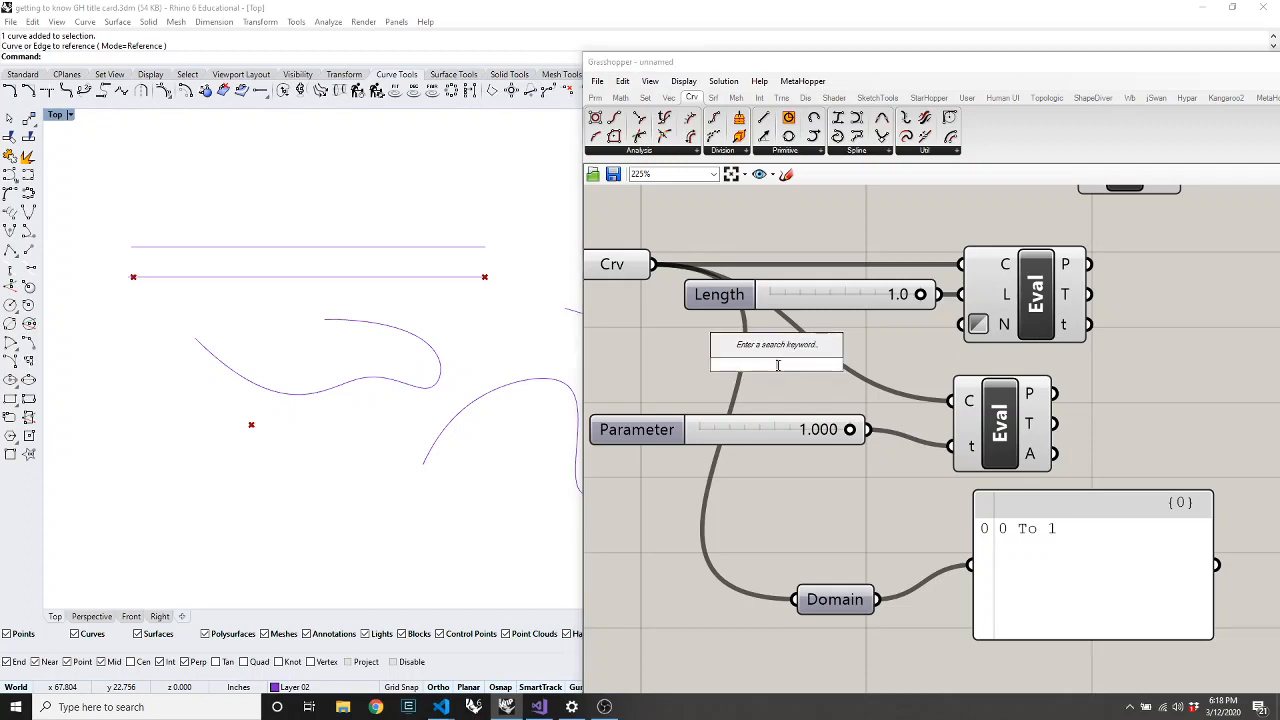
{"action": "type", "text": "30"}
{"action": "key", "text": "Return"}
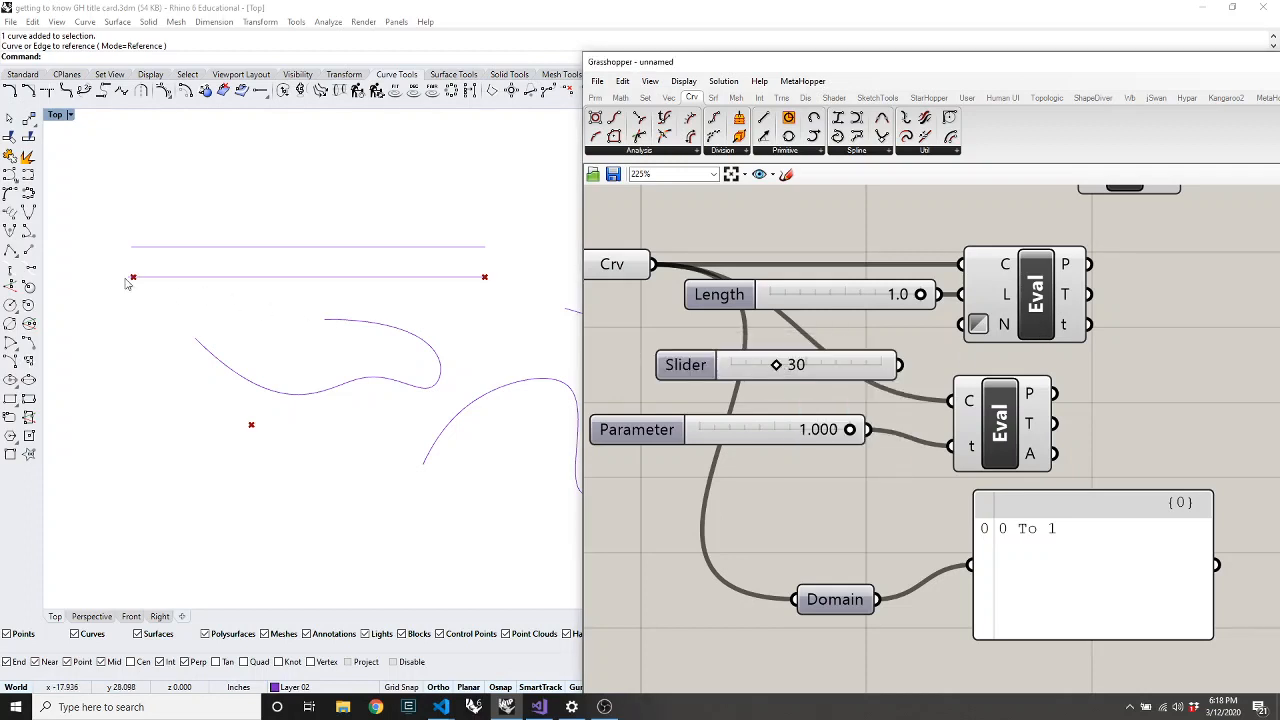
{"action": "left_click_drag", "start_coordinate": [961, 294], "coordinate": [908, 364]}
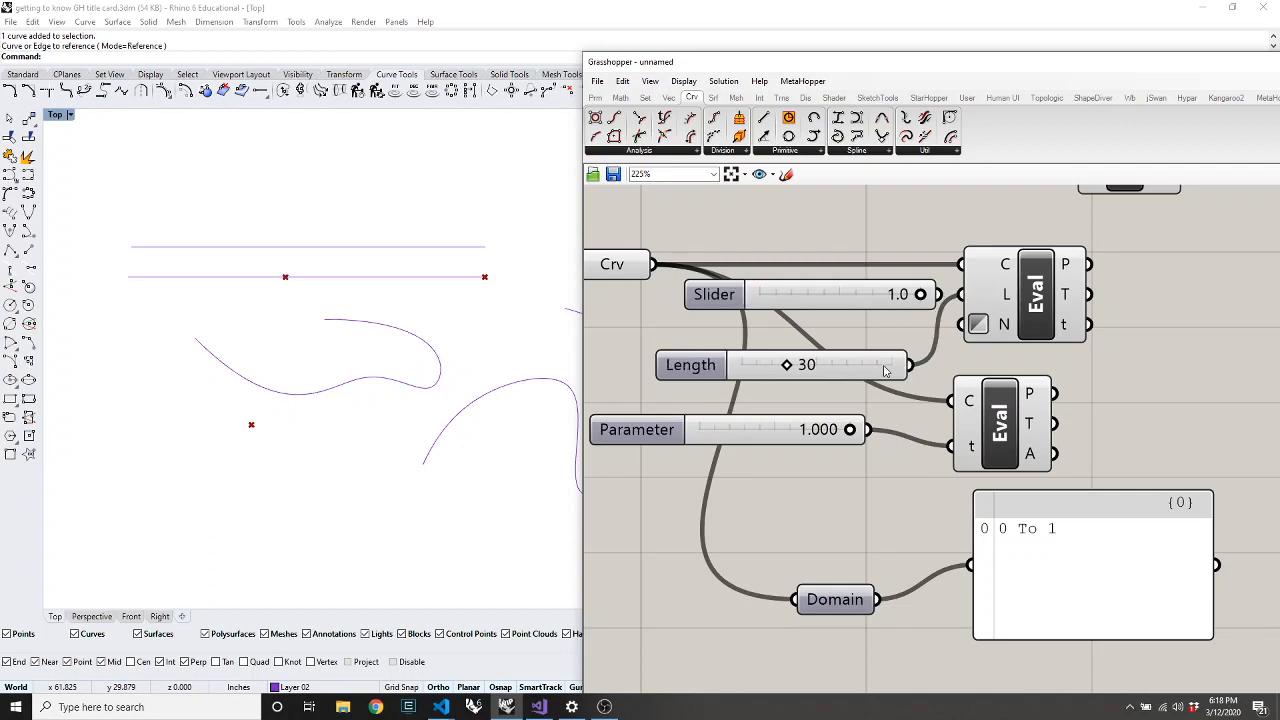
{"action": "left_click_drag", "start_coordinate": [1037, 297], "coordinate": [1050, 297]}
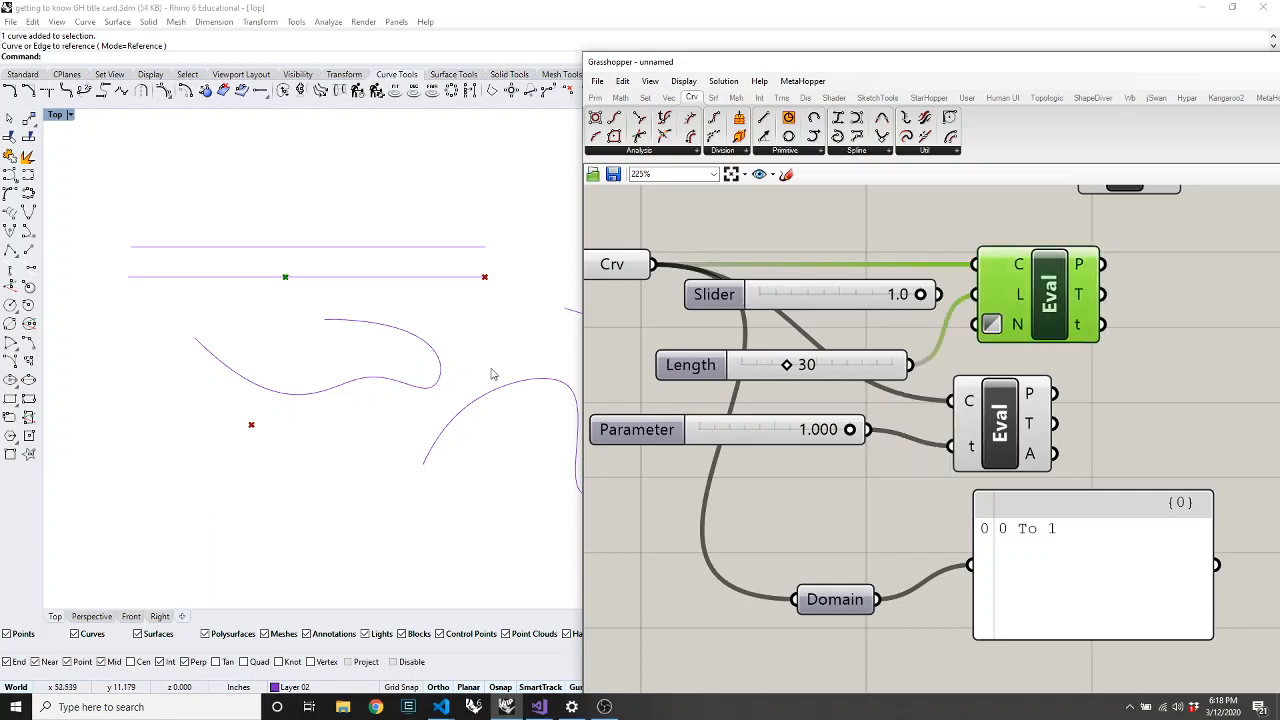
Reference the wavy curve into the Crv input and set the Length slider to 51
{"action": "left_click", "coordinate": [440, 383]}
{"action": "right_click", "coordinate": [628, 261]}
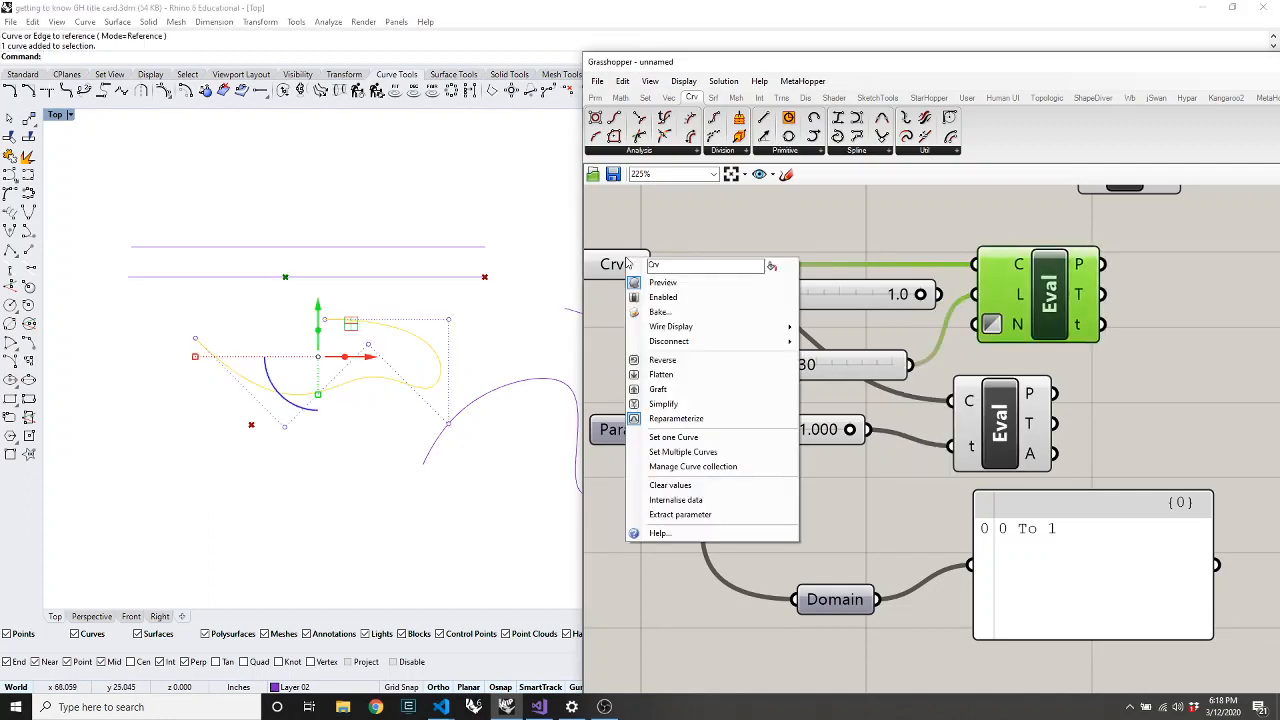
{"action": "left_click", "coordinate": [678, 443]}
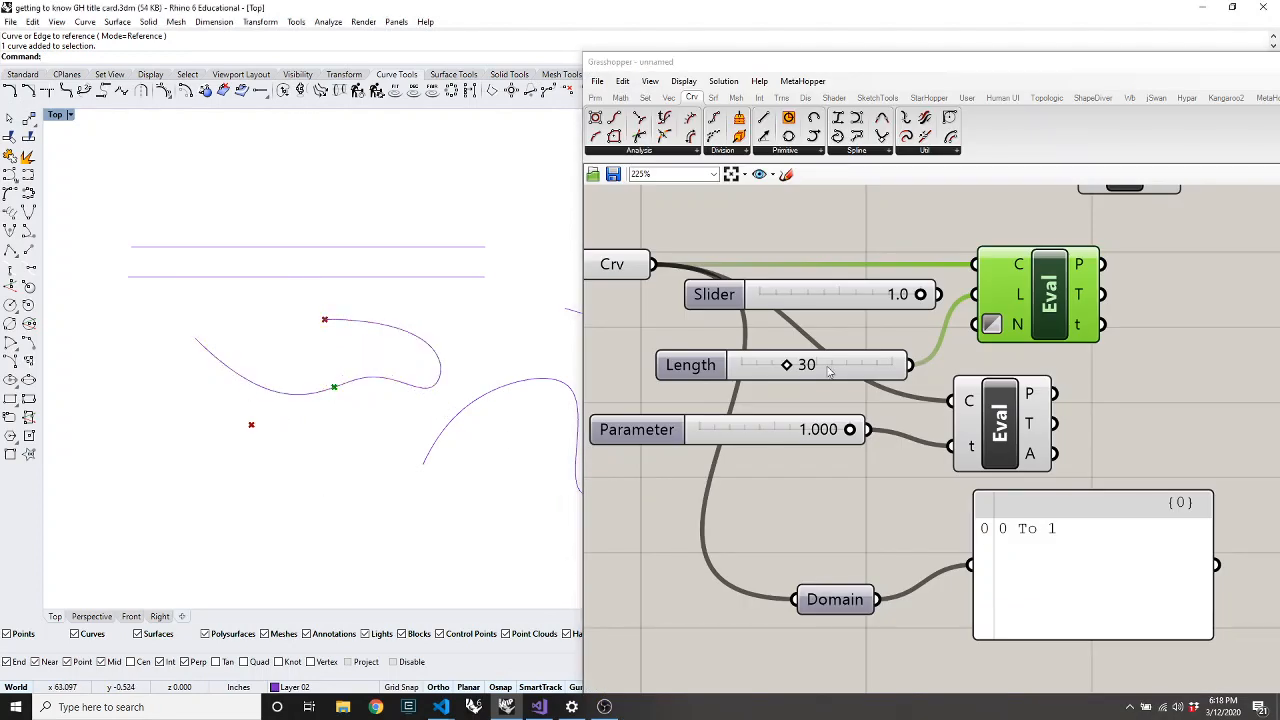
{"action": "left_click_drag", "start_coordinate": [789, 365], "coordinate": [833, 366]}
{"action": "left_click_drag", "start_coordinate": [857, 366], "coordinate": [881, 366]}
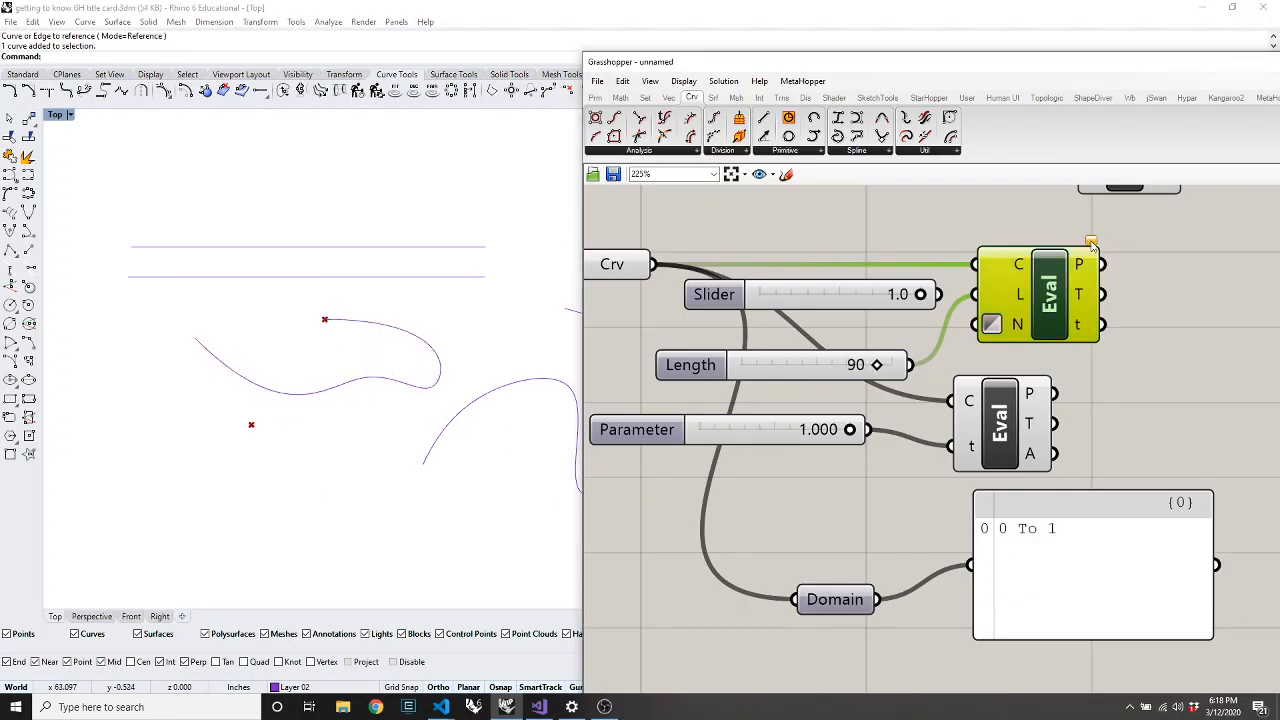
{"action": "mouse_move", "coordinate": [1092, 246]}
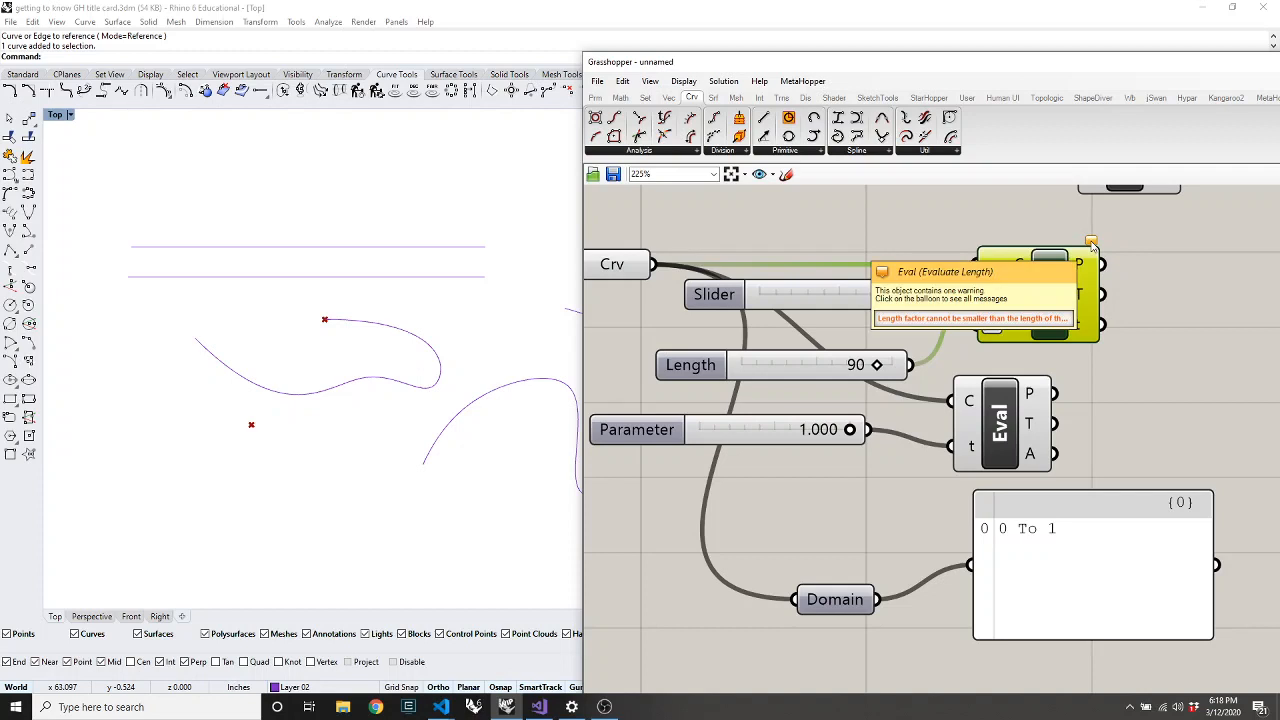
{"action": "left_click", "coordinate": [1092, 244]}
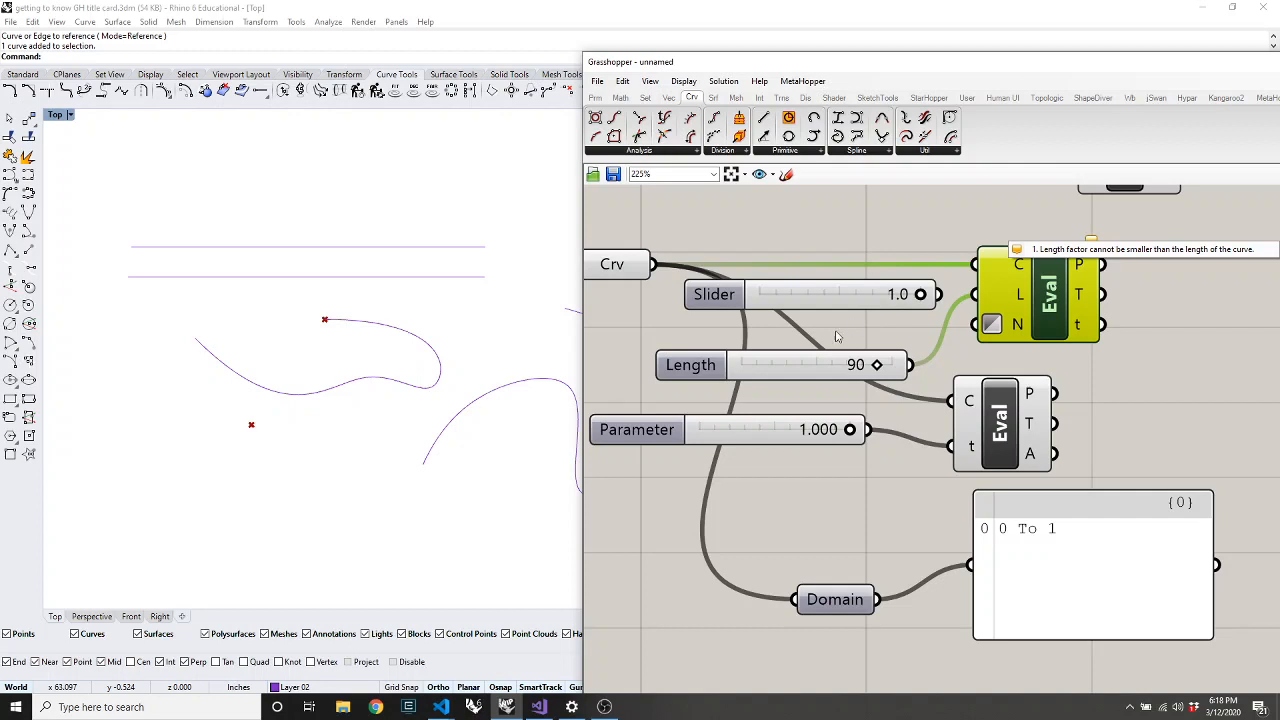
{"action": "left_click_drag", "start_coordinate": [876, 365], "coordinate": [820, 383]}
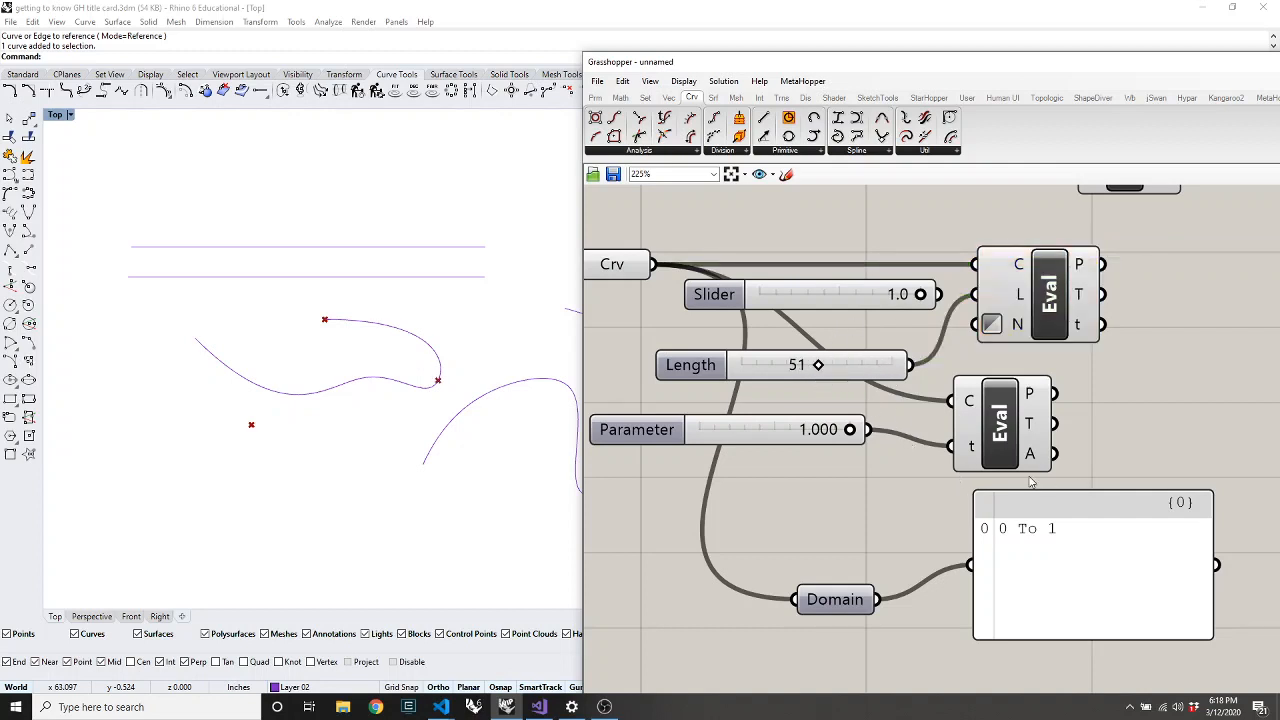
Slide the Parameter slider back to 0.263
{"action": "left_click_drag", "start_coordinate": [1013, 440], "coordinate": [997, 440]}
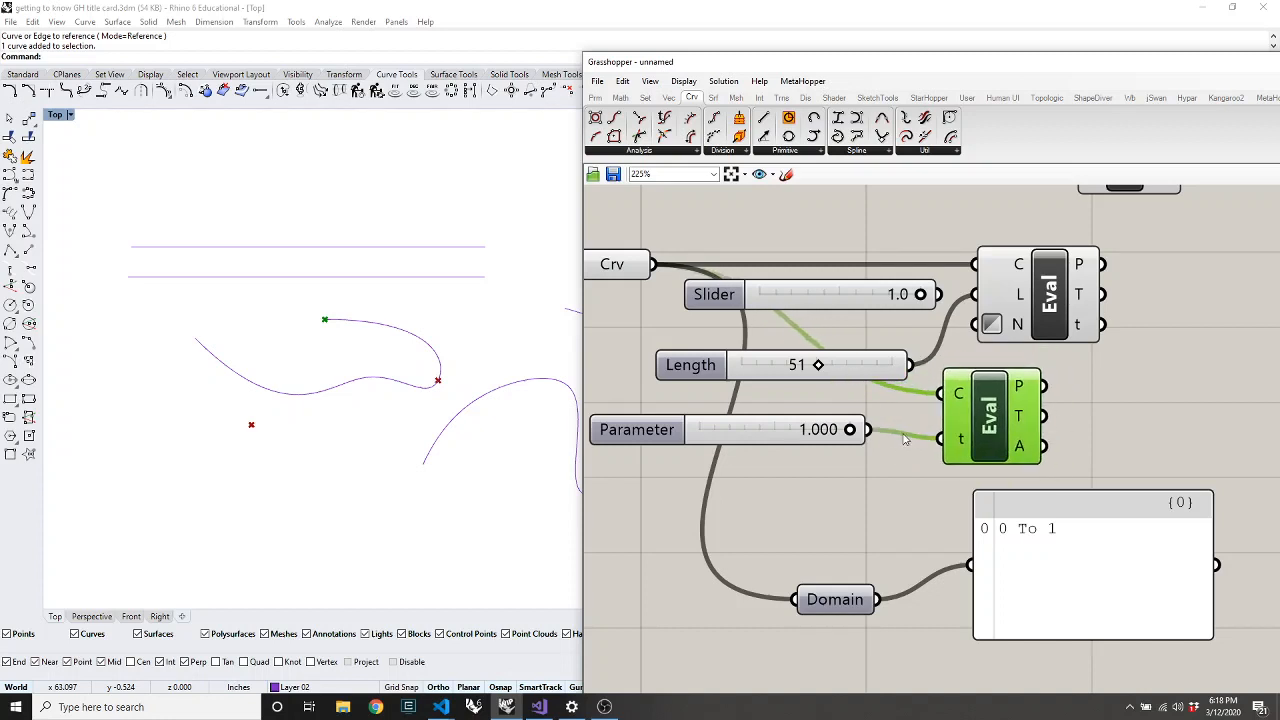
{"action": "left_click_drag", "start_coordinate": [845, 432], "coordinate": [739, 429]}
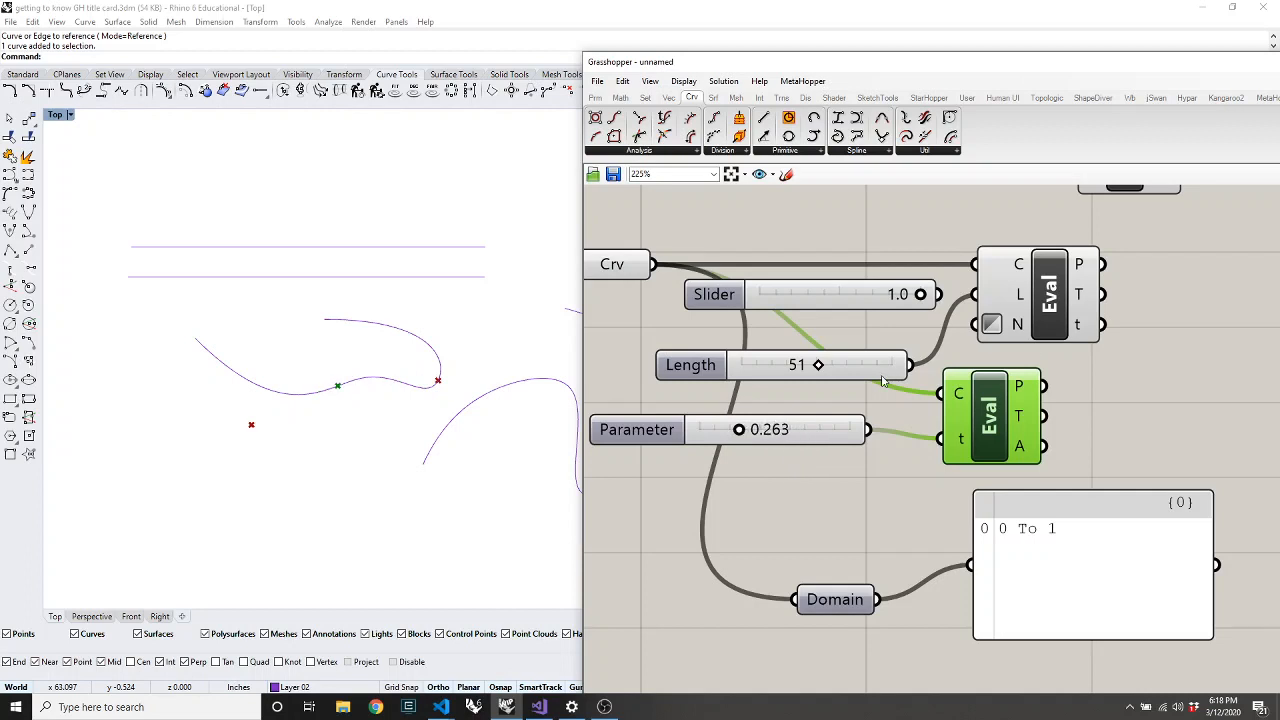
{"action": "left_click", "coordinate": [1057, 308]}
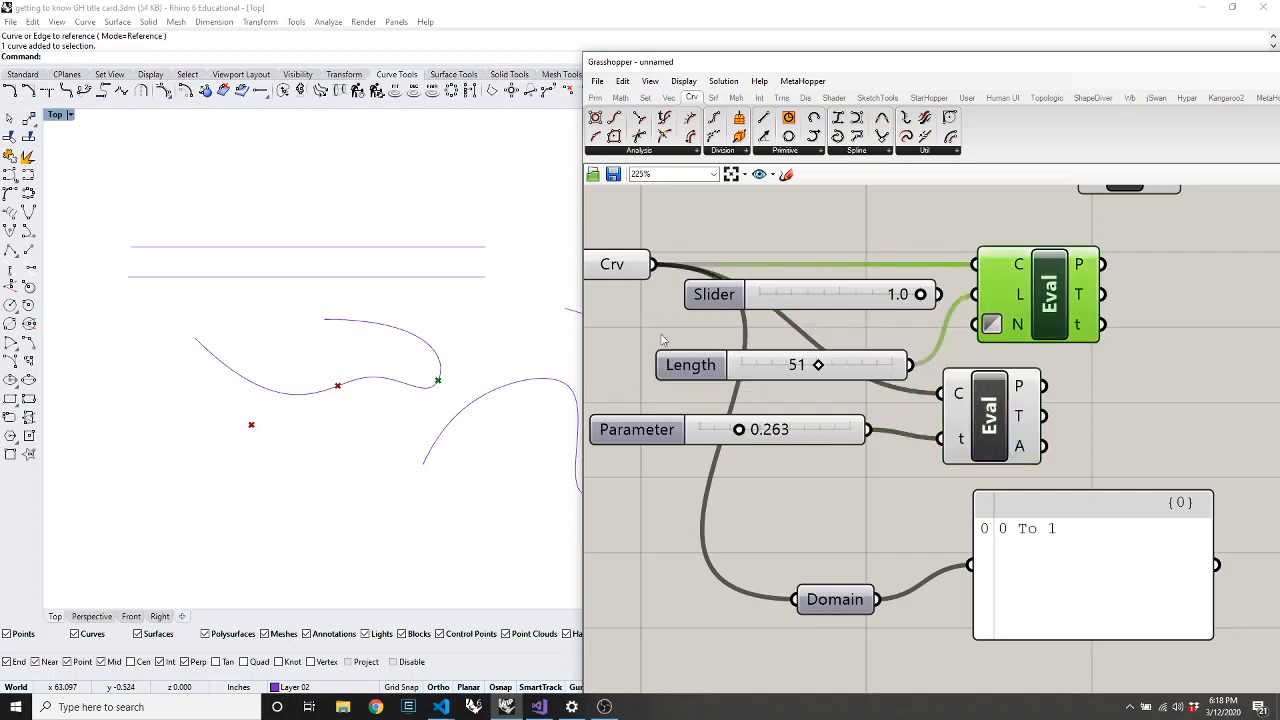
{"action": "scroll", "coordinate": [868, 241], "scroll_direction": "down", "scroll_amount": 2}
{"action": "scroll", "coordinate": [868, 241], "scroll_direction": "down", "scroll_amount": 2}
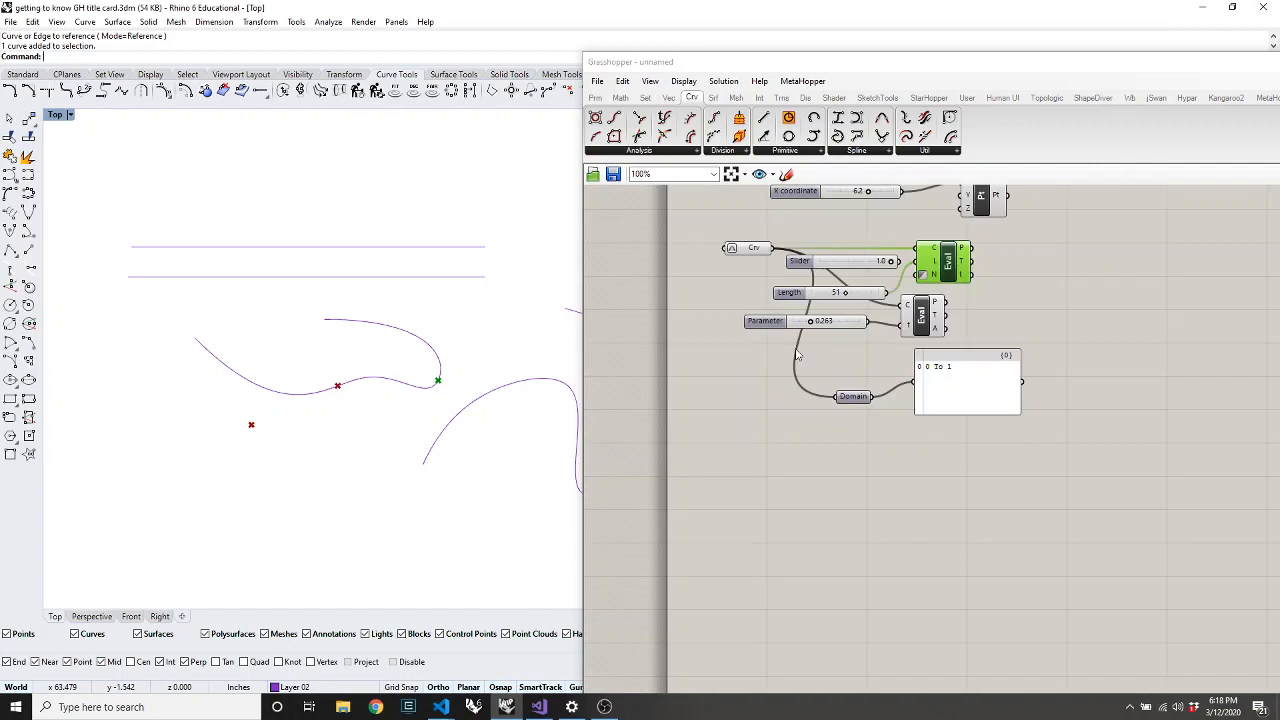
Reference the four selected viewport curves into a new Crv parameter
{"action": "left_click_drag", "start_coordinate": [750, 254], "coordinate": [703, 369]}
{"action": "left_click", "coordinate": [802, 473]}
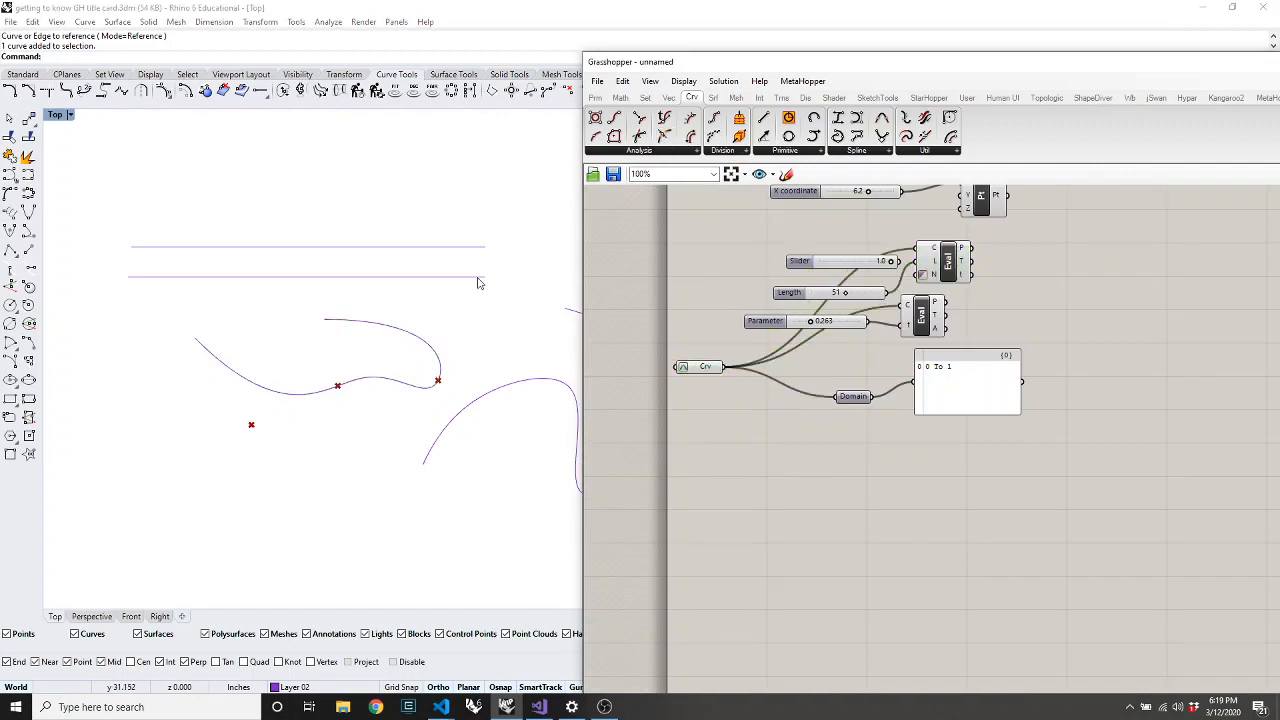
{"action": "left_click_drag", "start_coordinate": [565, 212], "coordinate": [420, 552]}
{"action": "double_click", "coordinate": [703, 460]}
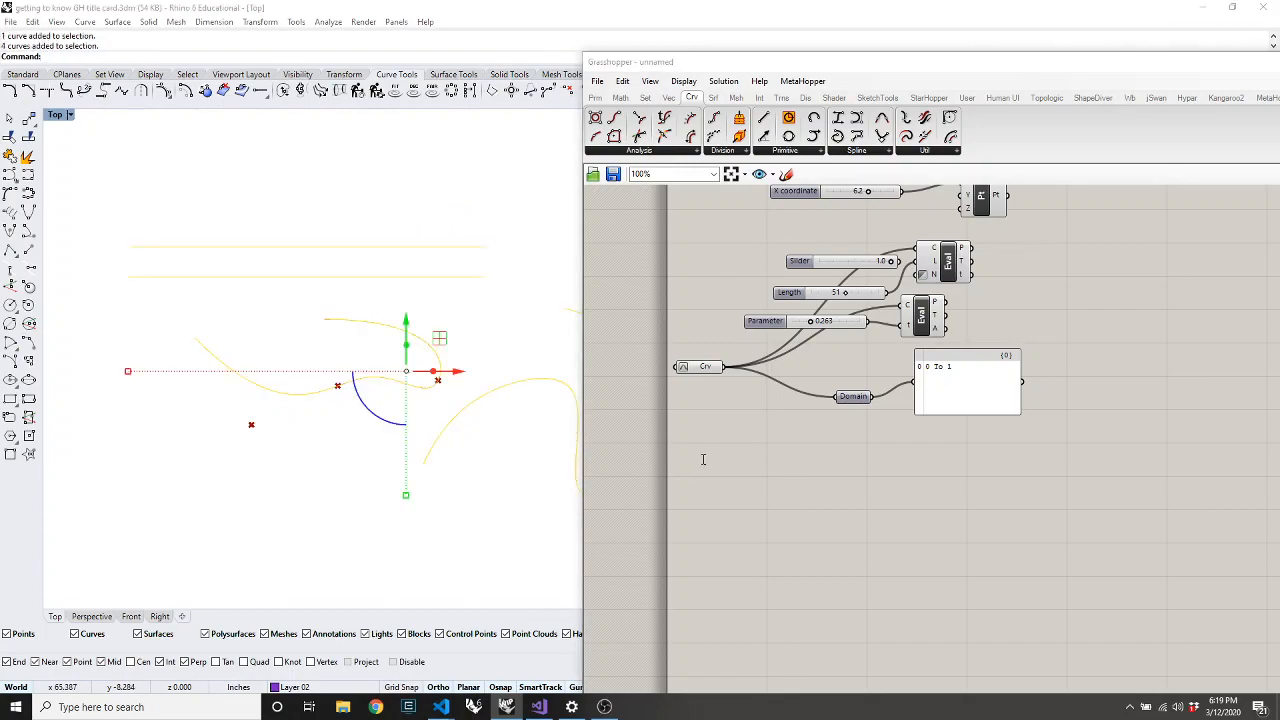
{"action": "type", "text": "crv"}
{"action": "key", "text": "Return"}
{"action": "right_click", "coordinate": [703, 463]}
{"action": "left_click", "coordinate": [762, 604]}
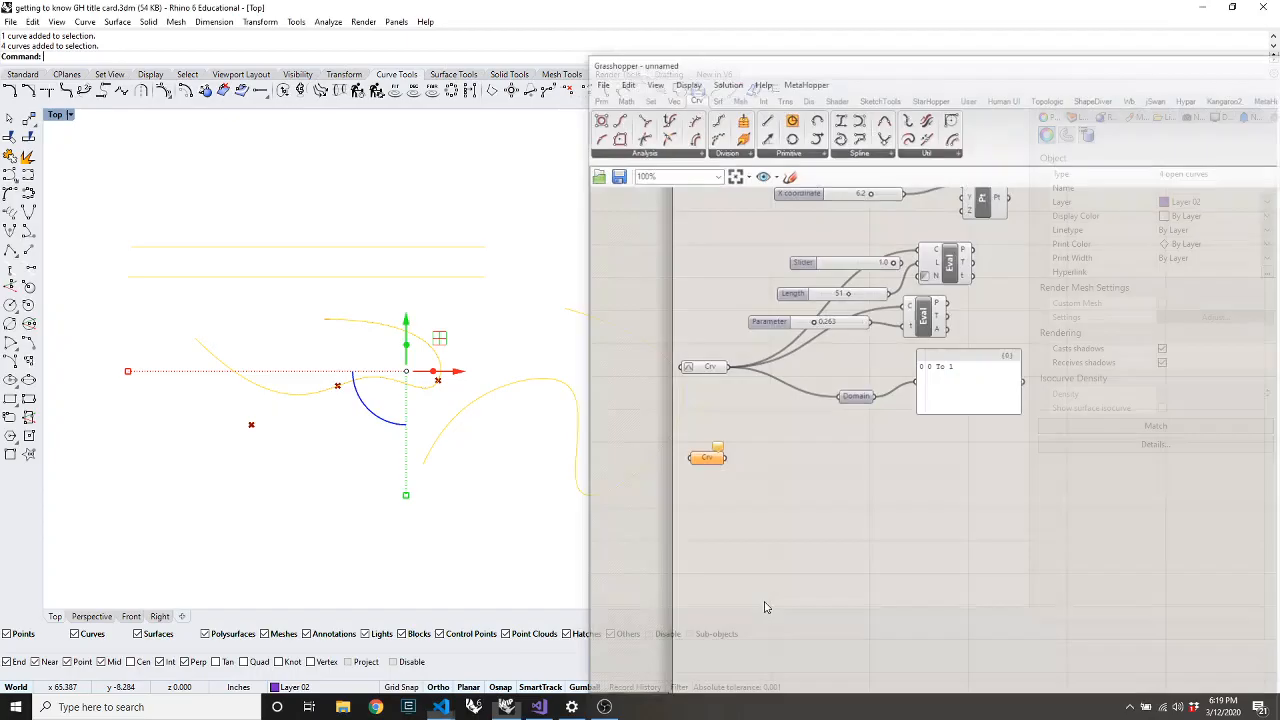
Add a Divide Curve component from Division and connect the four curves to it
{"action": "double_click", "coordinate": [755, 503]}
{"action": "type", "text": "curve"}
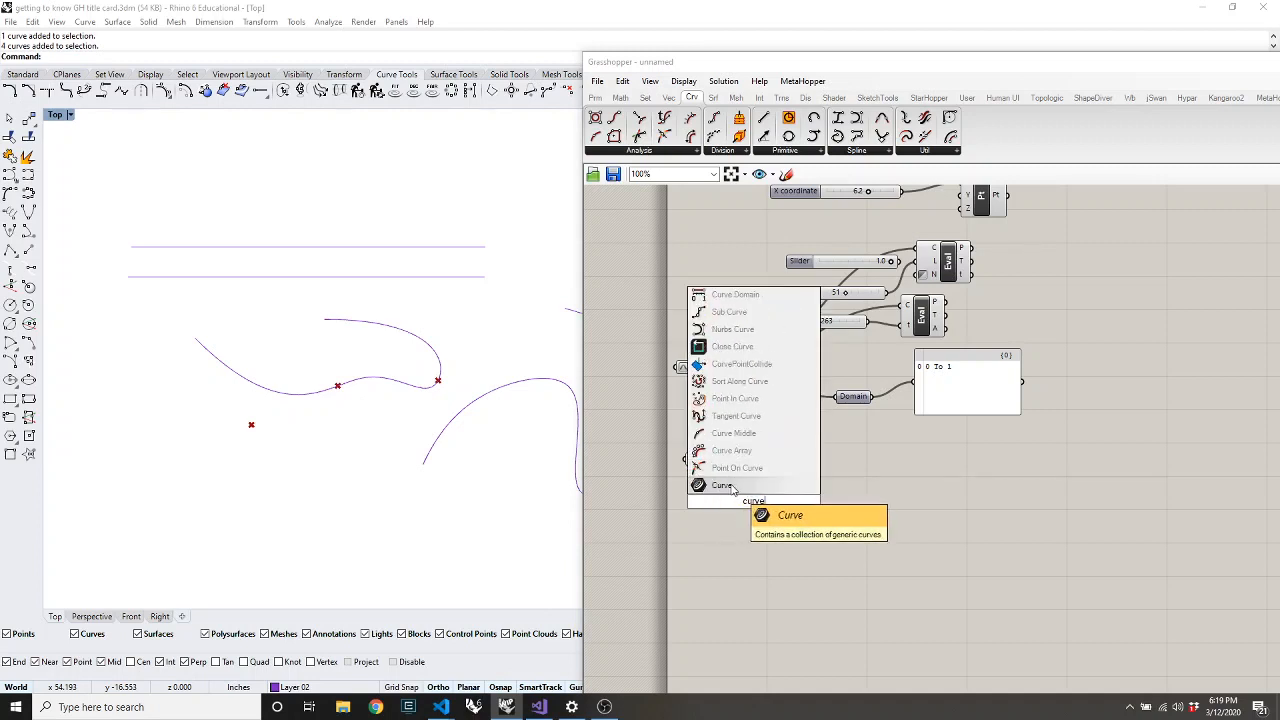
{"action": "left_click", "coordinate": [725, 486]}
{"action": "key", "text": "Delete"}
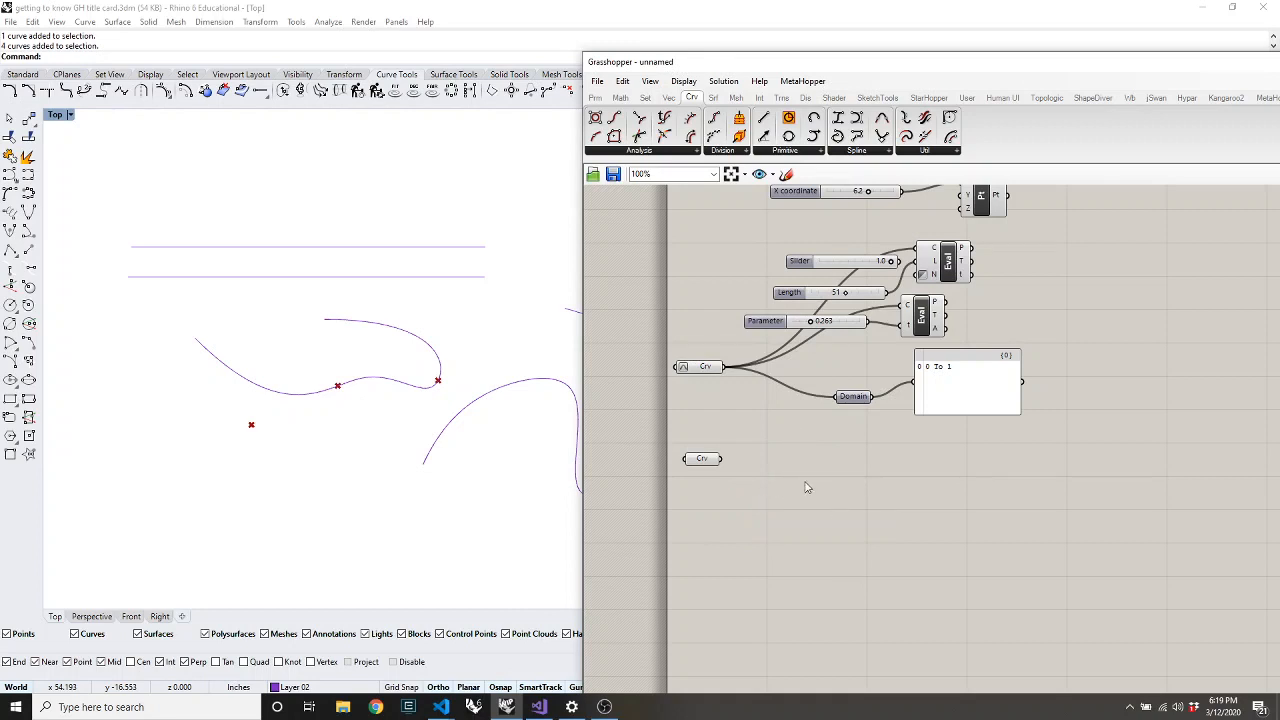
{"action": "left_click", "coordinate": [731, 153]}
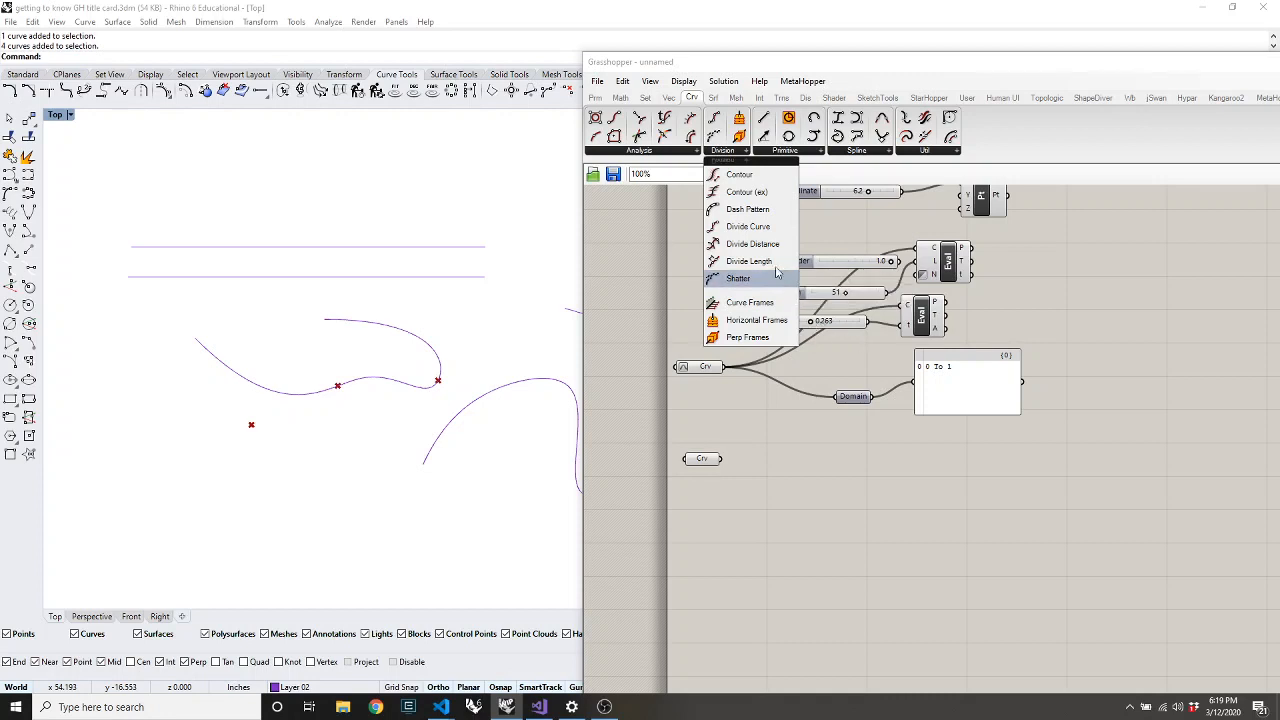
{"action": "left_click_drag", "start_coordinate": [751, 228], "coordinate": [815, 505]}
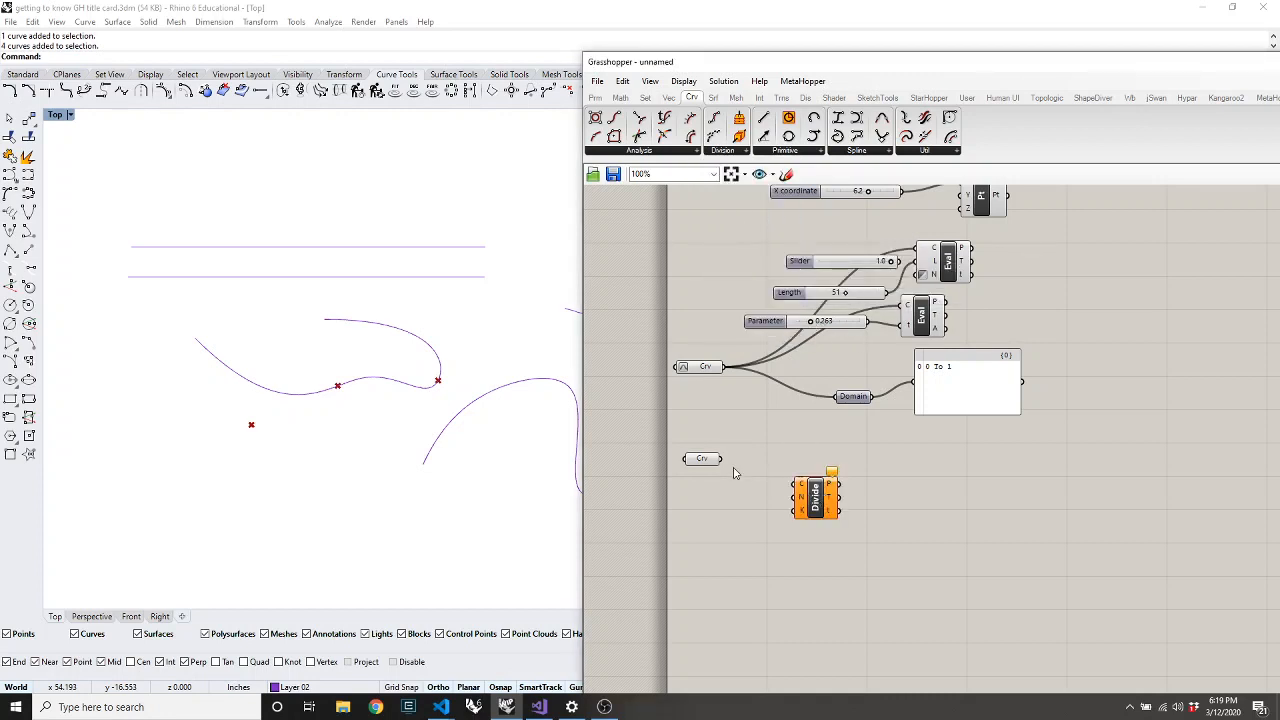
{"action": "left_click_drag", "start_coordinate": [722, 459], "coordinate": [796, 484]}
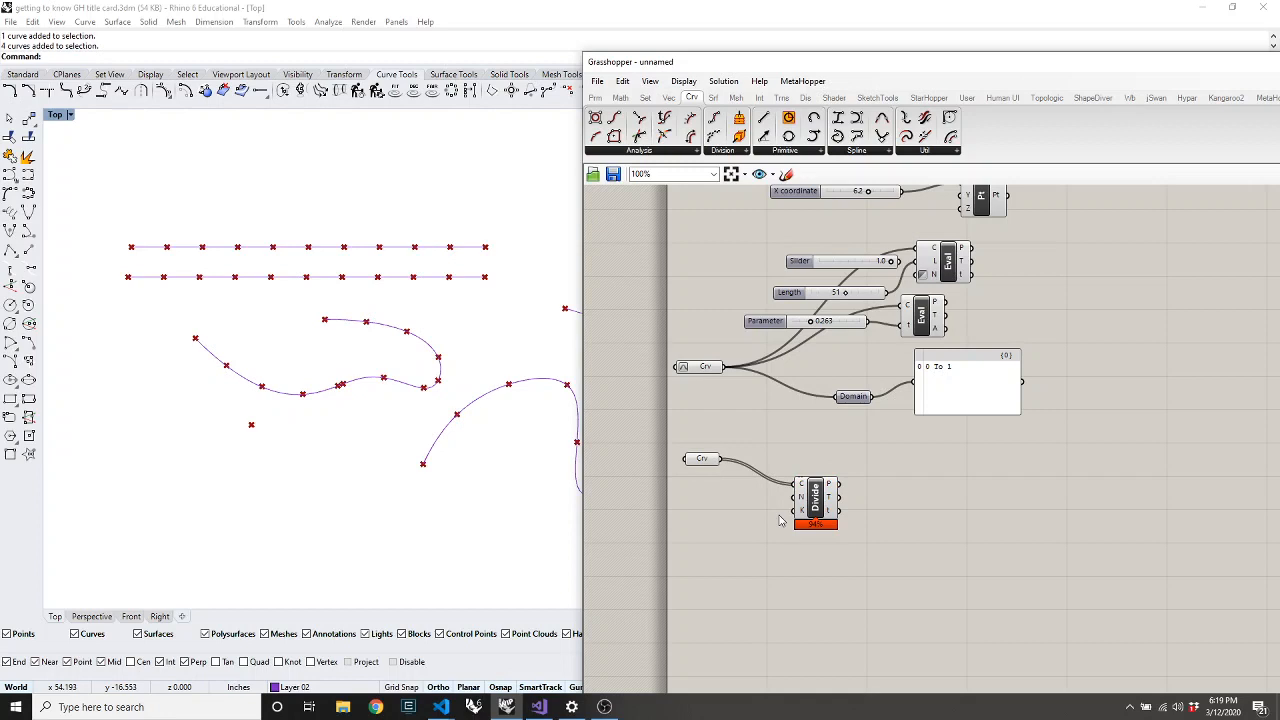
Feed a 20 slider into Divide Curve's N count
{"action": "double_click", "coordinate": [696, 515]}
{"action": "type", "text": "20"}
{"action": "key", "text": "Return"}
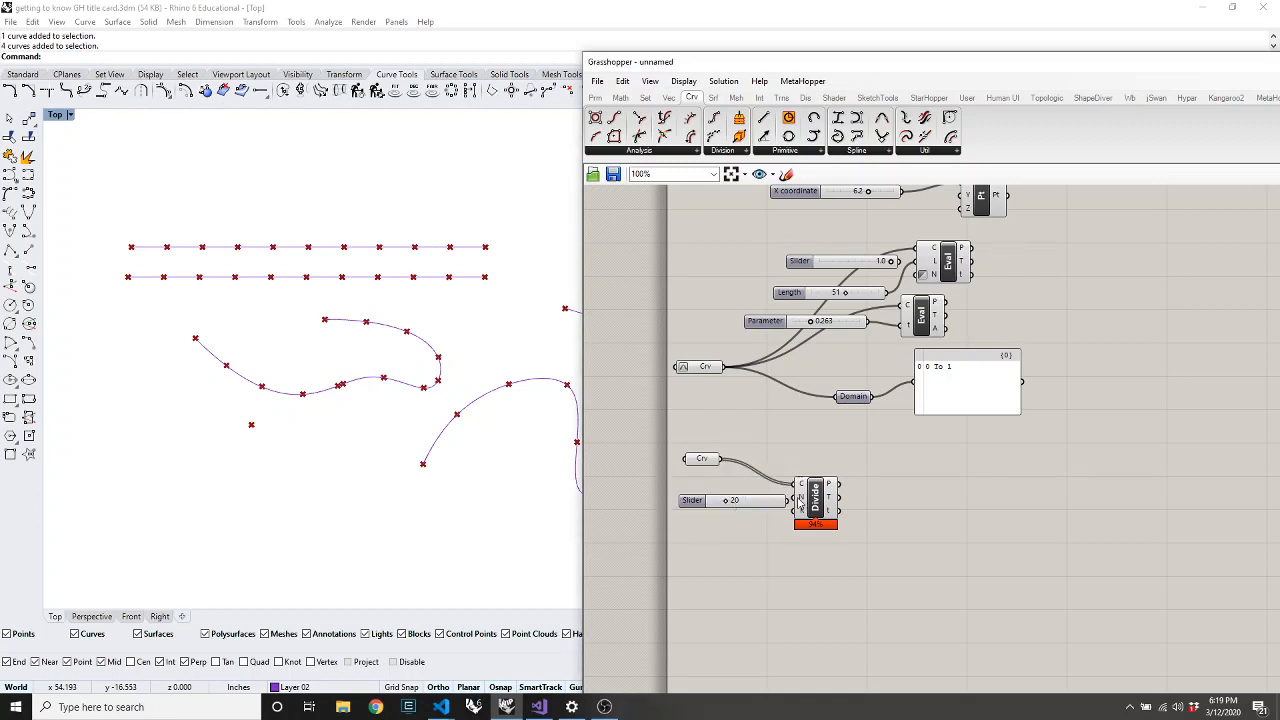
{"action": "left_click_drag", "start_coordinate": [788, 501], "coordinate": [904, 497]}
{"action": "left_click", "coordinate": [856, 528]}
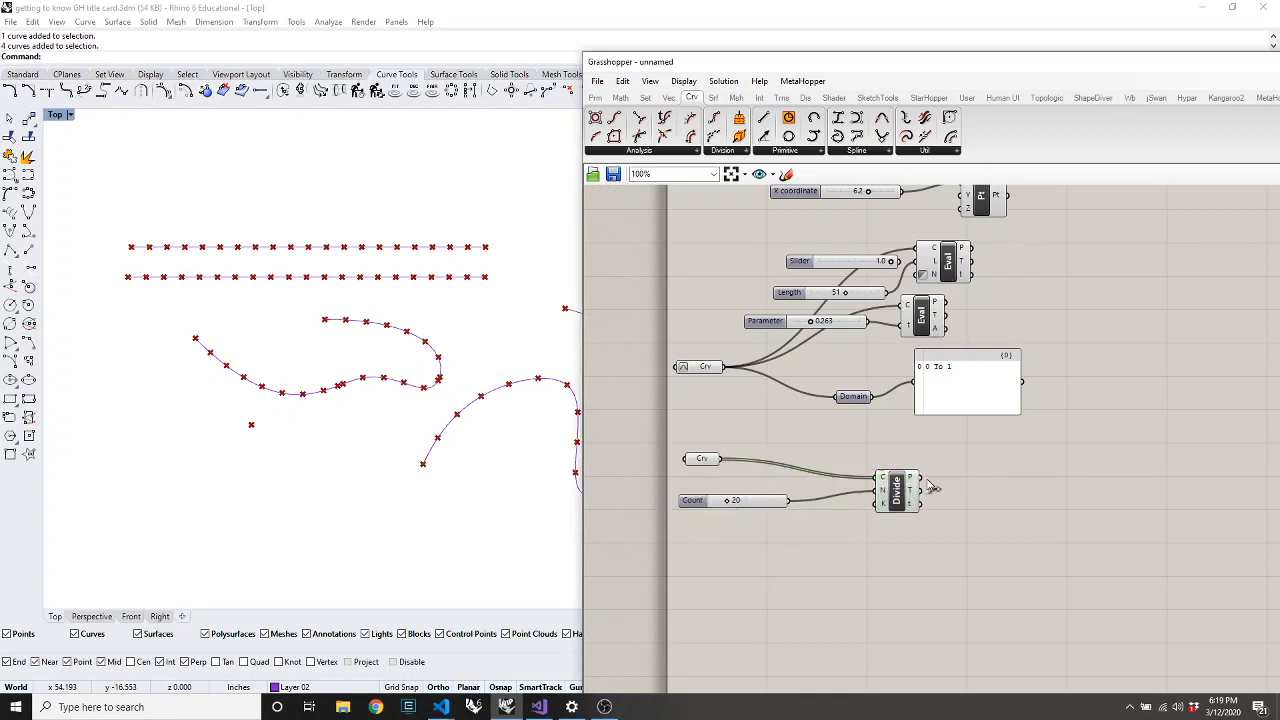
{"action": "scroll", "coordinate": [906, 485], "scroll_direction": "up", "scroll_amount": 3}
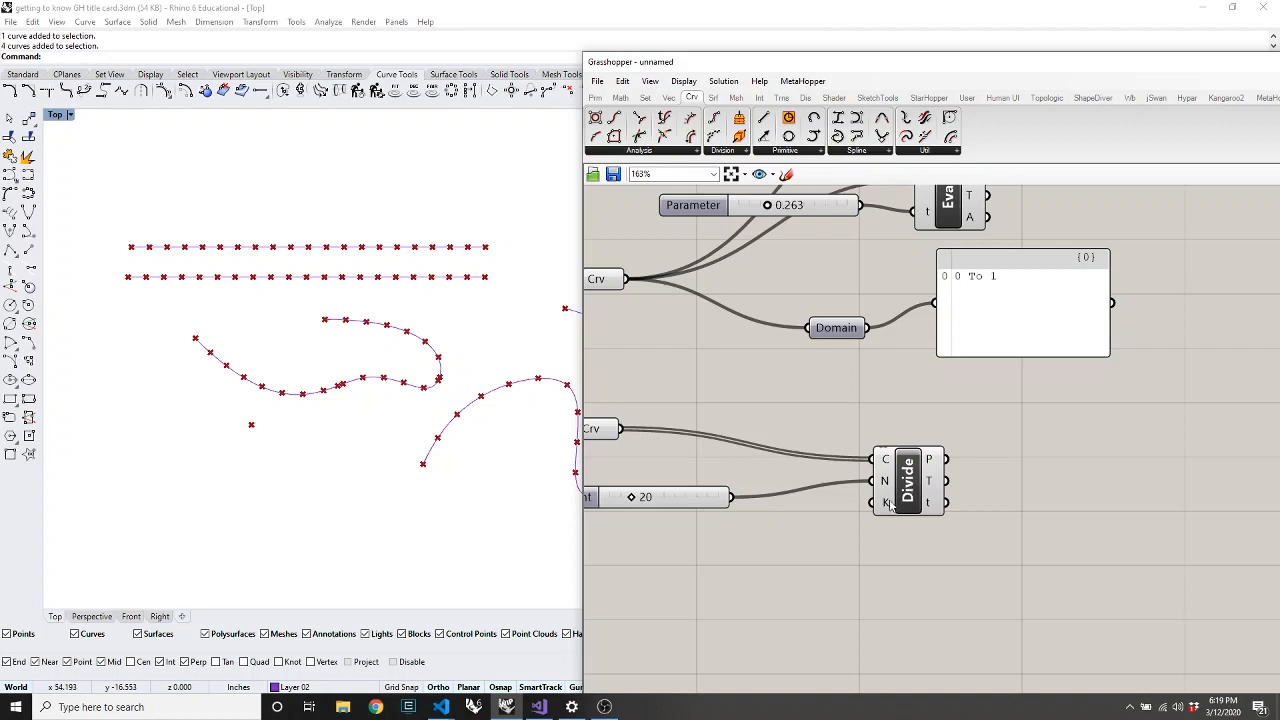
{"action": "left_click_drag", "start_coordinate": [888, 503], "coordinate": [863, 509]}
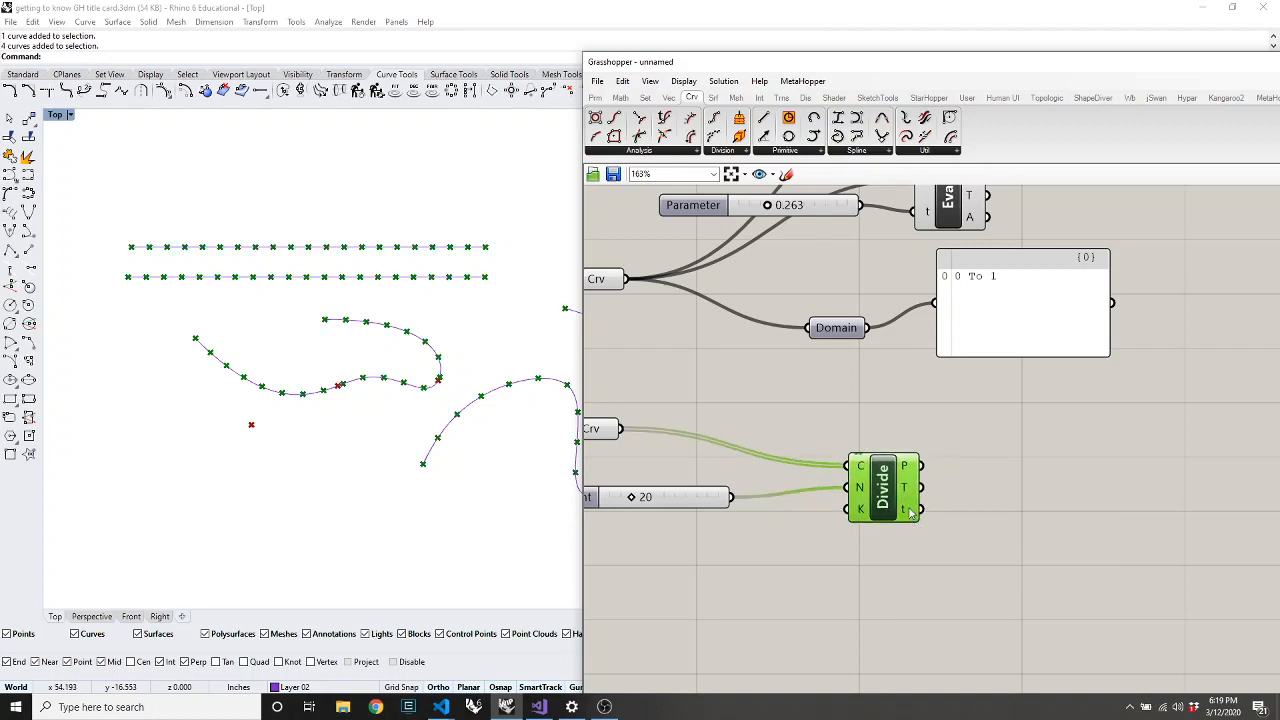
{"action": "mouse_move", "coordinate": [910, 511]}
{"action": "scroll", "coordinate": [893, 408], "scroll_direction": "down", "scroll_amount": 3}
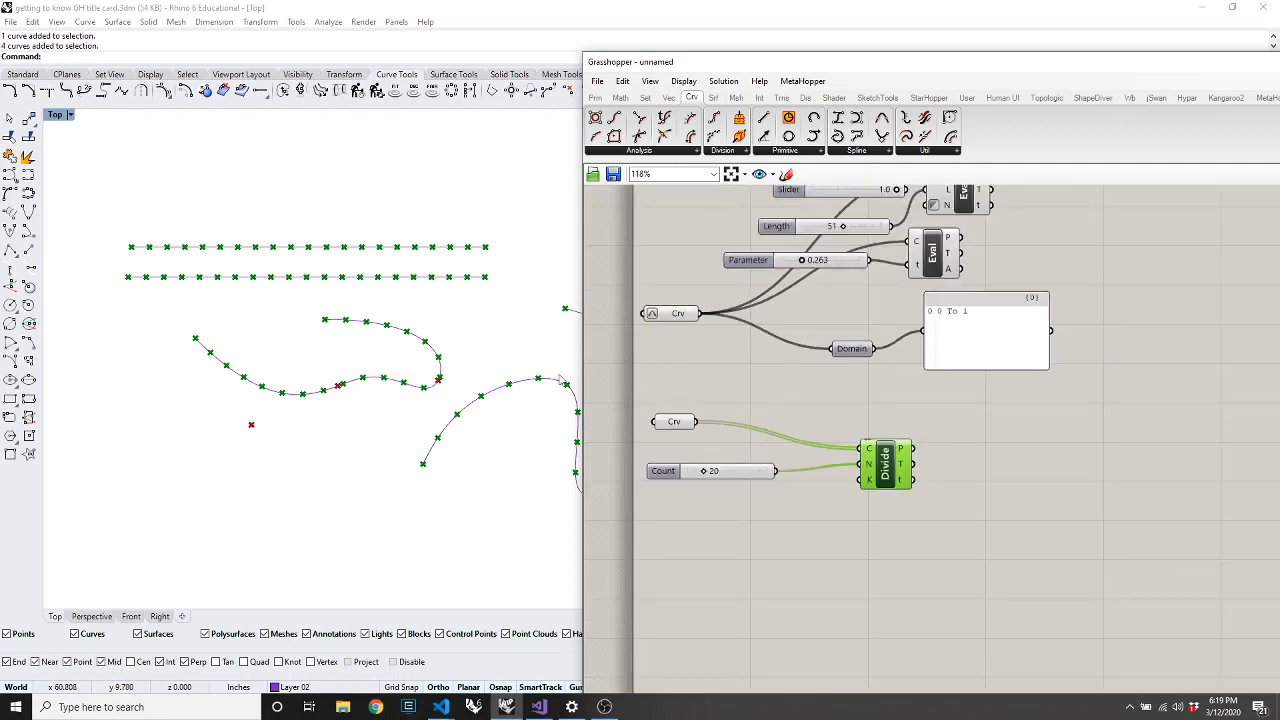
Add a Range fed by the 20 count and list its values in a panel
{"action": "double_click", "coordinate": [794, 566]}
{"action": "type", "text": "range"}
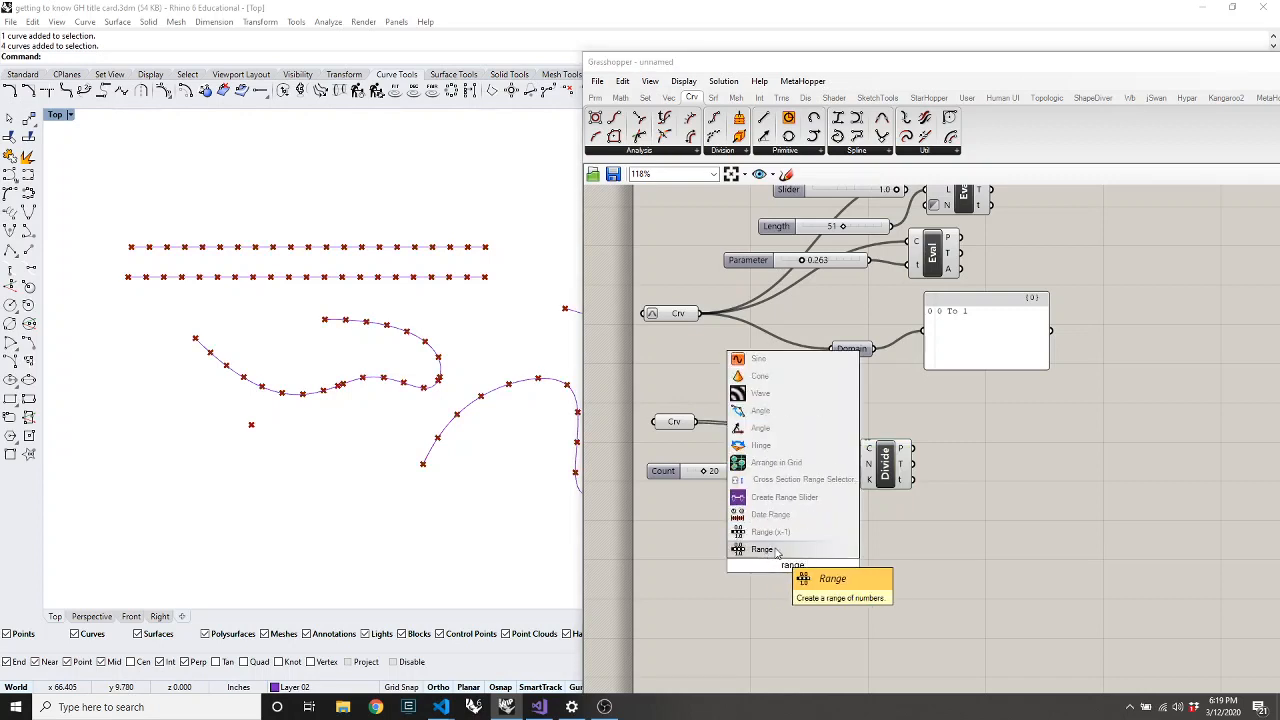
{"action": "left_click", "coordinate": [771, 551]}
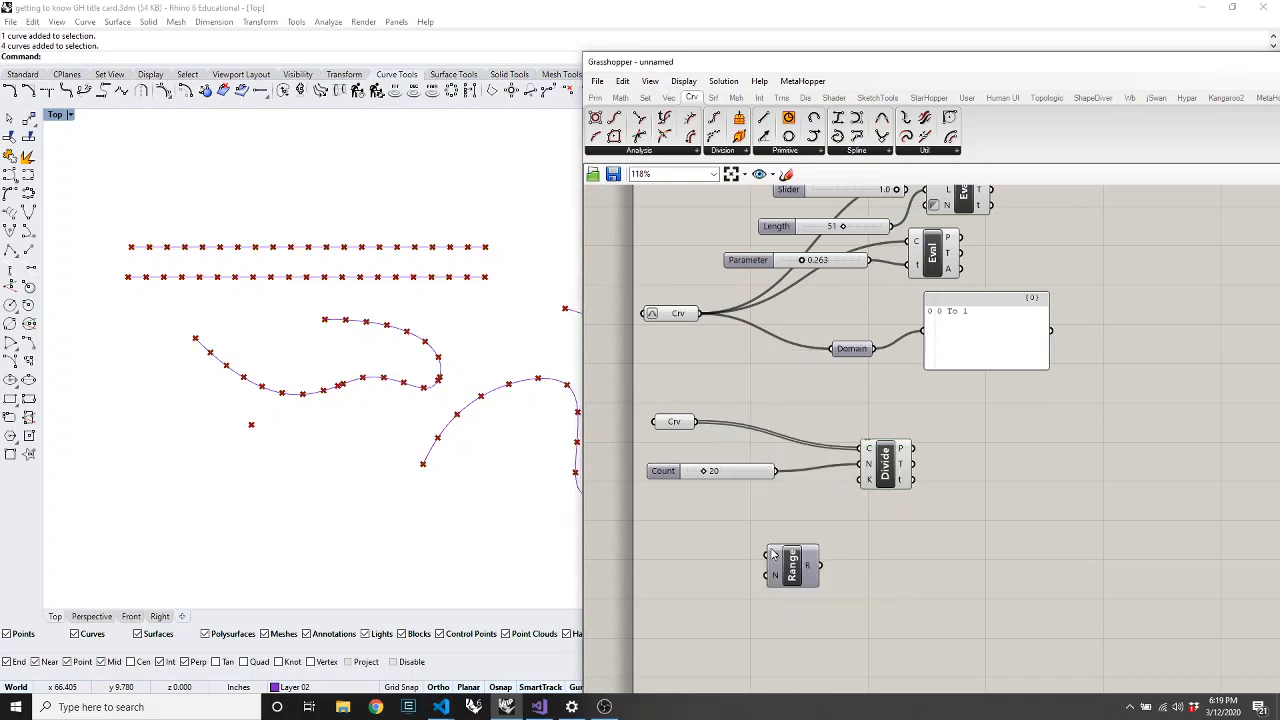
{"action": "left_click_drag", "start_coordinate": [776, 471], "coordinate": [765, 577]}
{"action": "double_click", "coordinate": [957, 580]}
{"action": "type", "text": "//"}
{"action": "key", "text": "Return"}
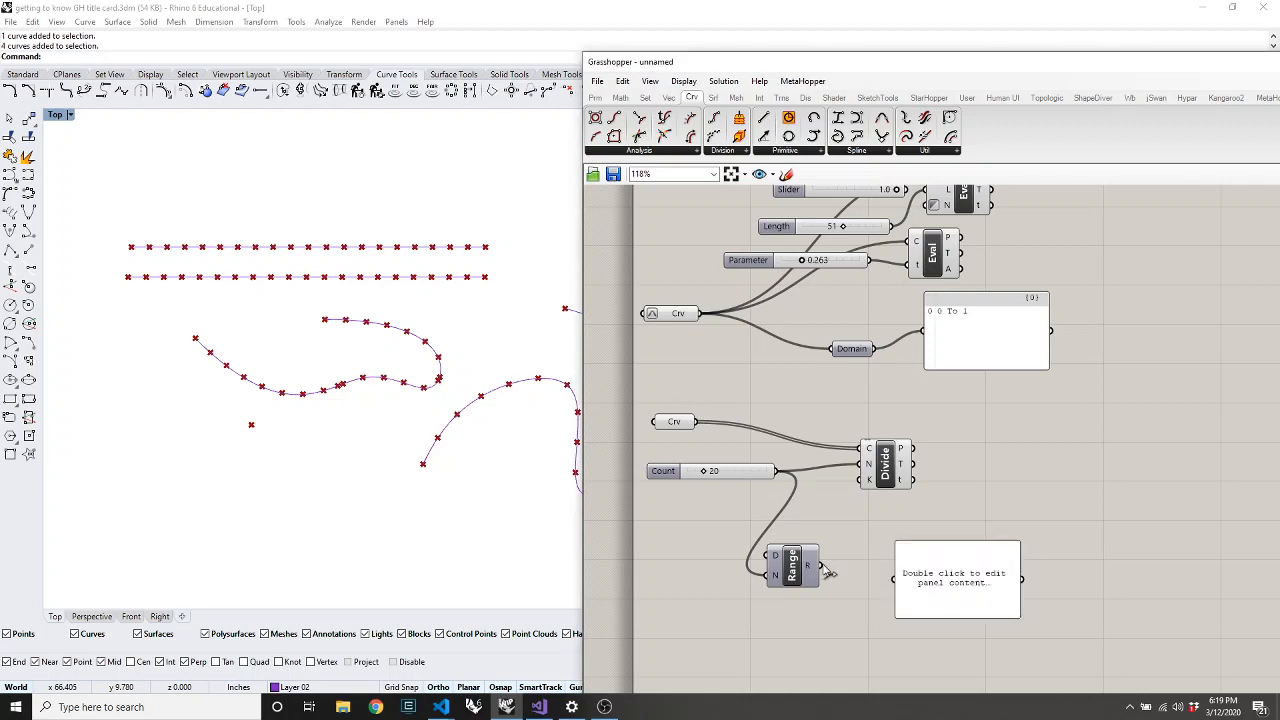
{"action": "left_click_drag", "start_coordinate": [896, 580], "coordinate": [818, 577]}
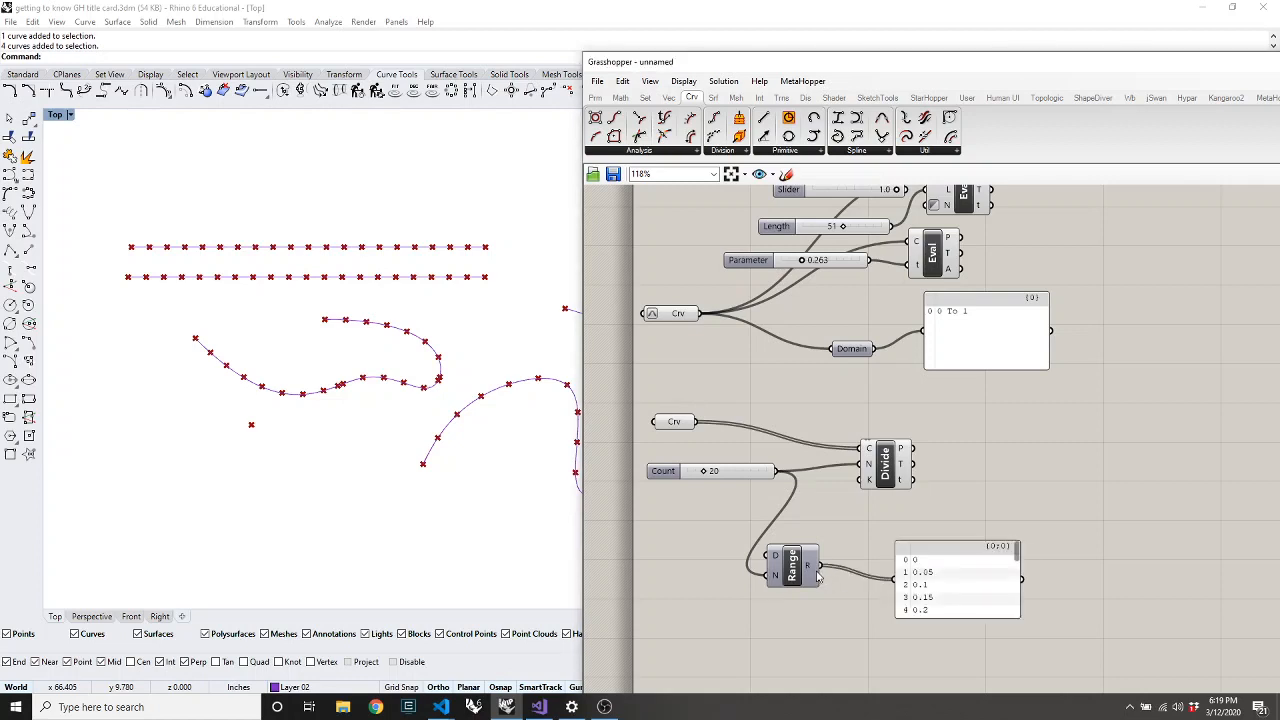
Add Evaluate Curve and wire the curve and Range values into it
{"action": "double_click", "coordinate": [1016, 481]}
{"action": "type", "text": "eva"}
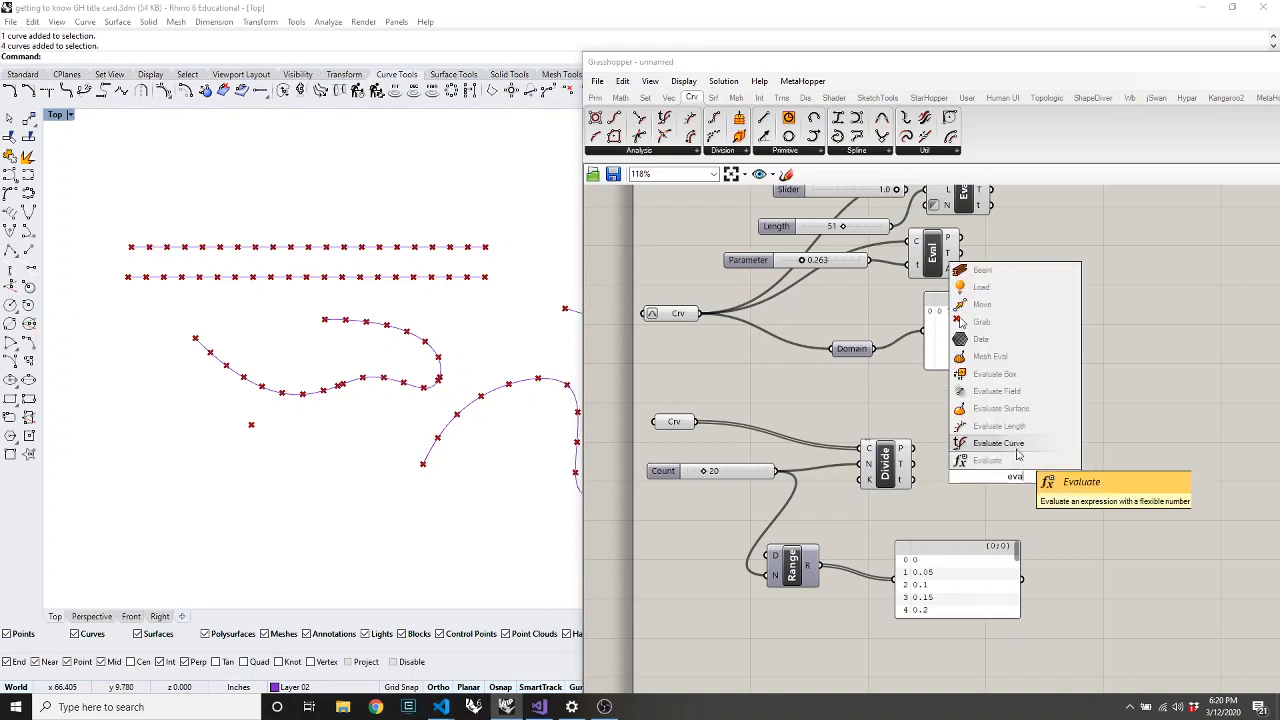
{"action": "left_click", "coordinate": [1018, 447]}
{"action": "left_click_drag", "start_coordinate": [1014, 471], "coordinate": [950, 515]}
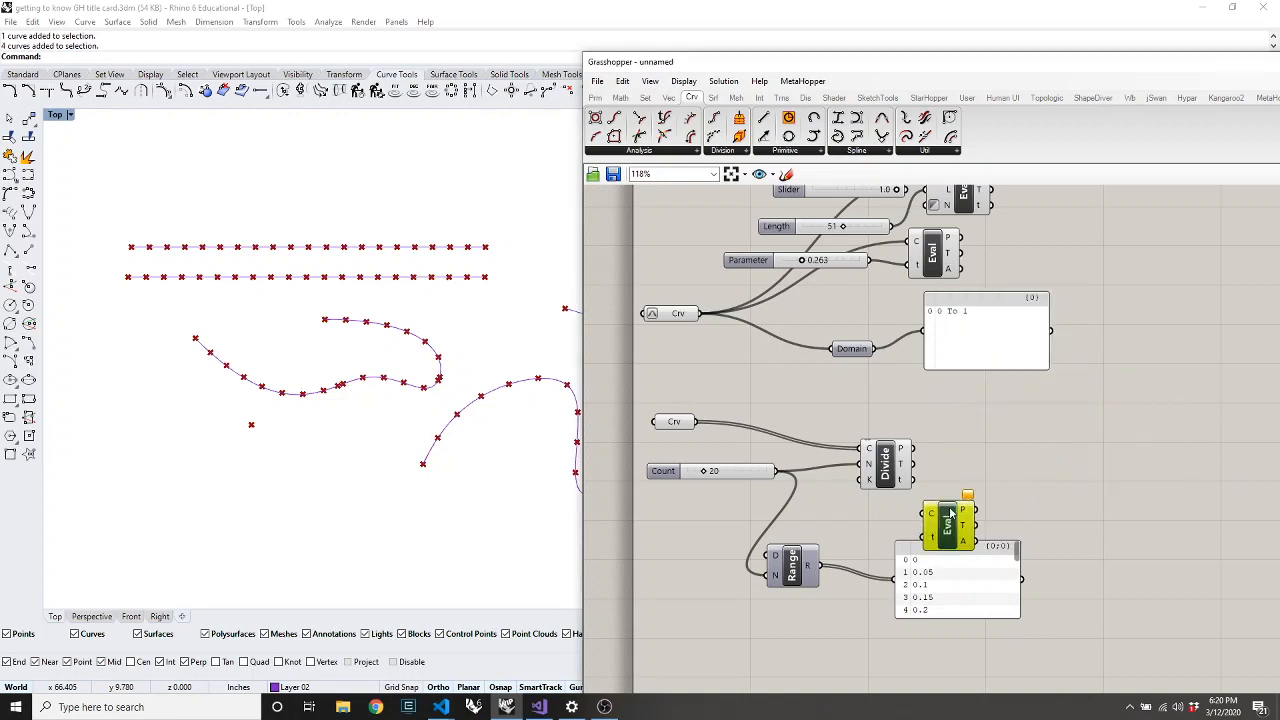
{"action": "left_click_drag", "start_coordinate": [700, 421], "coordinate": [821, 567]}
{"action": "left_click", "coordinate": [885, 462]}
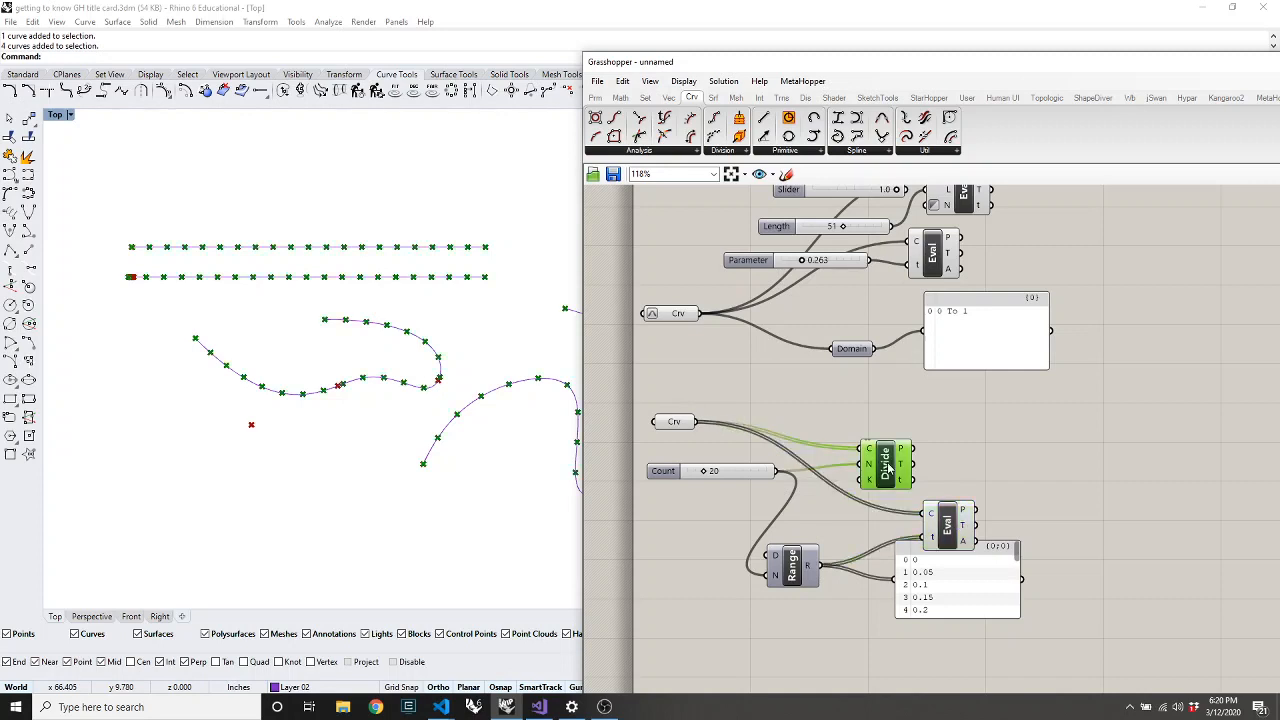
Turn off Divide's preview and reparameterize the Crv input to 0 To 1
{"action": "right_click", "coordinate": [936, 461]}
{"action": "left_click", "coordinate": [965, 482]}
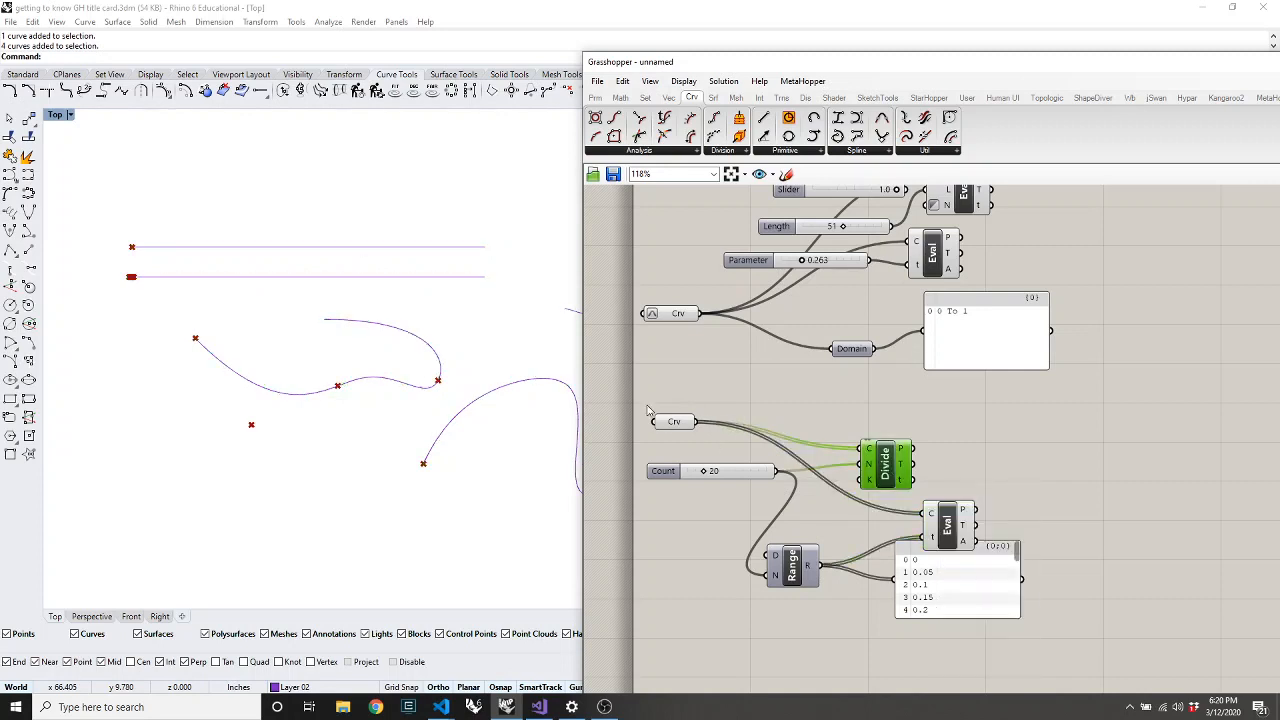
{"action": "right_click", "coordinate": [679, 424]}
{"action": "left_click", "coordinate": [730, 569]}
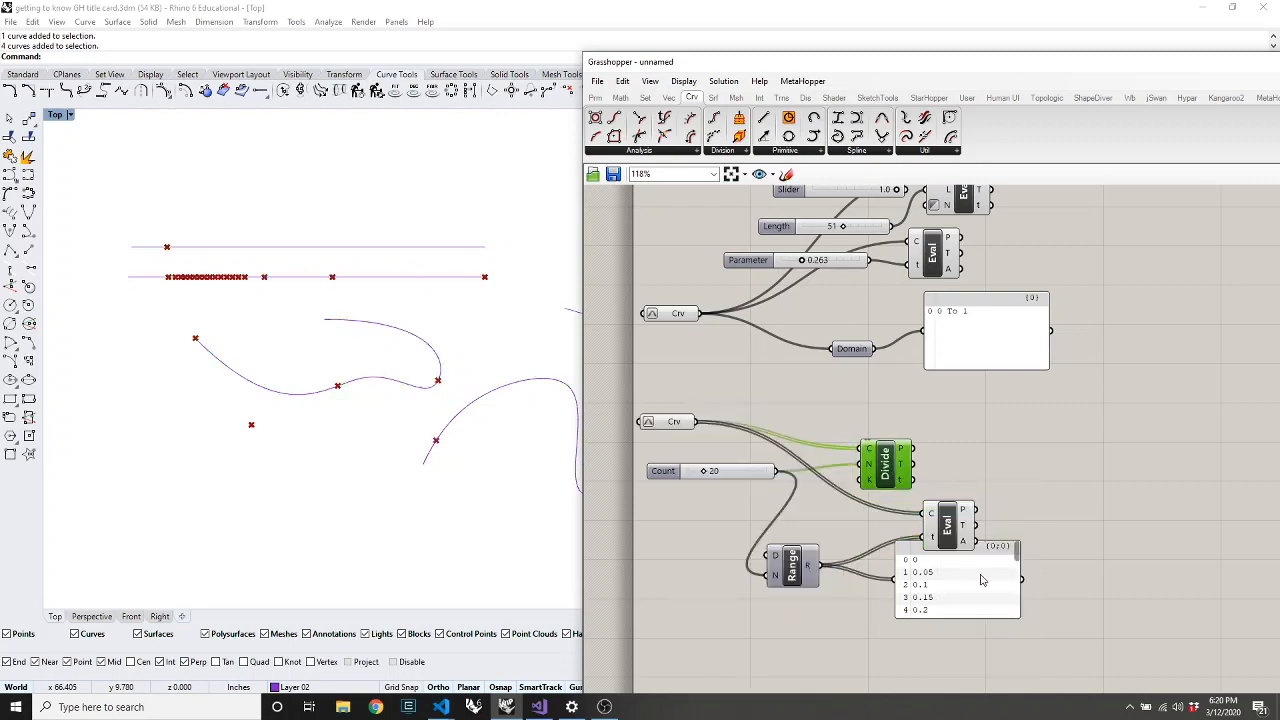
{"action": "left_click_drag", "start_coordinate": [950, 535], "coordinate": [944, 535]}
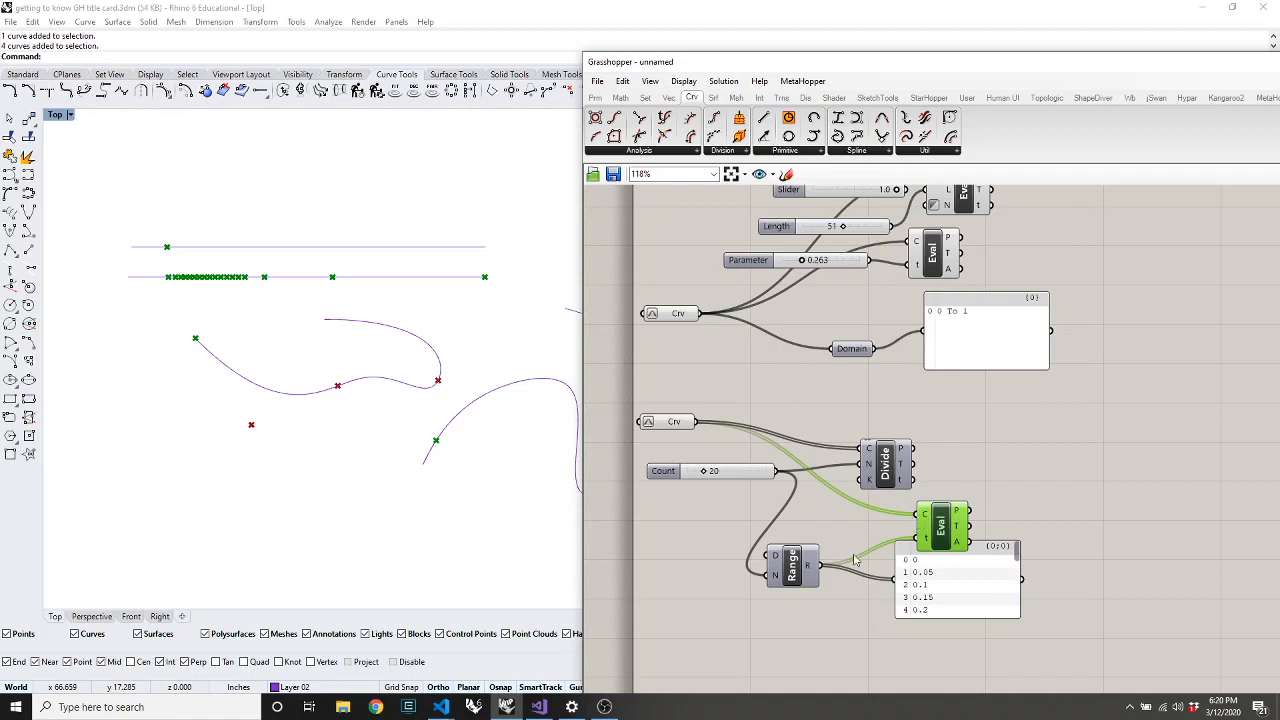
Set the Crv input to reference the wavy curve instead of the lower line
{"action": "left_click", "coordinate": [414, 278]}
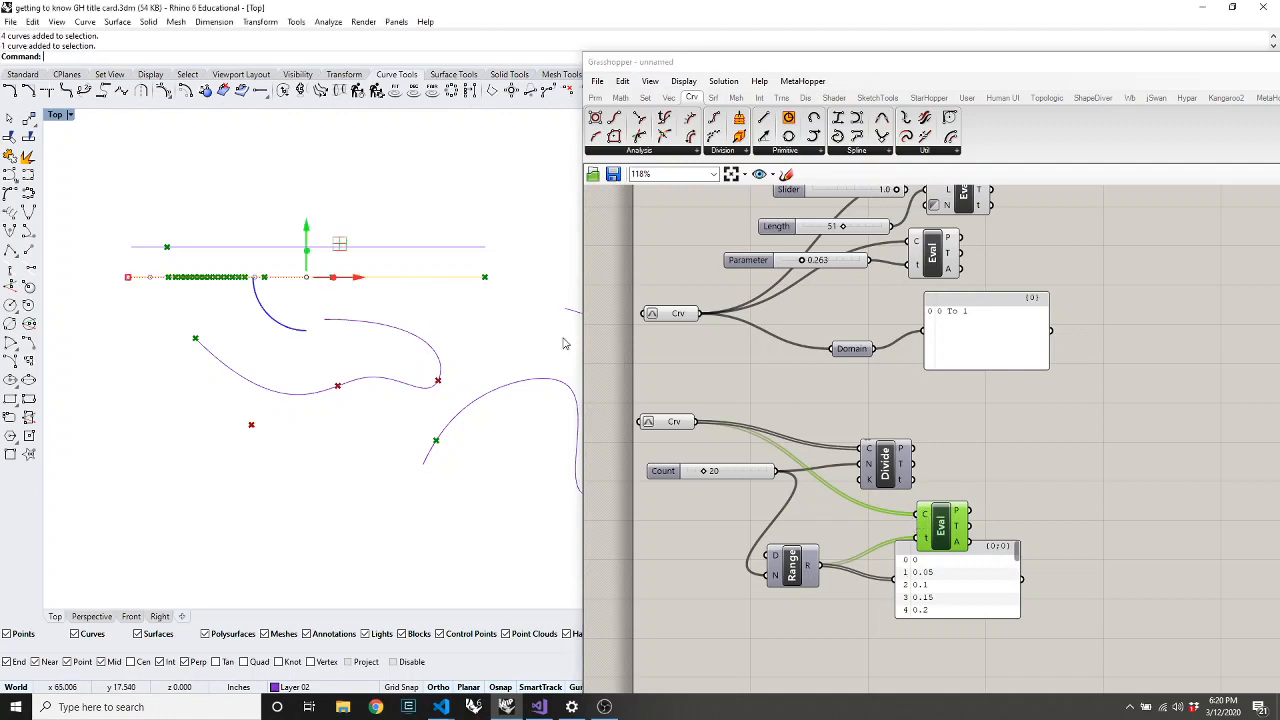
{"action": "right_click", "coordinate": [676, 424]}
{"action": "left_click", "coordinate": [730, 586]}
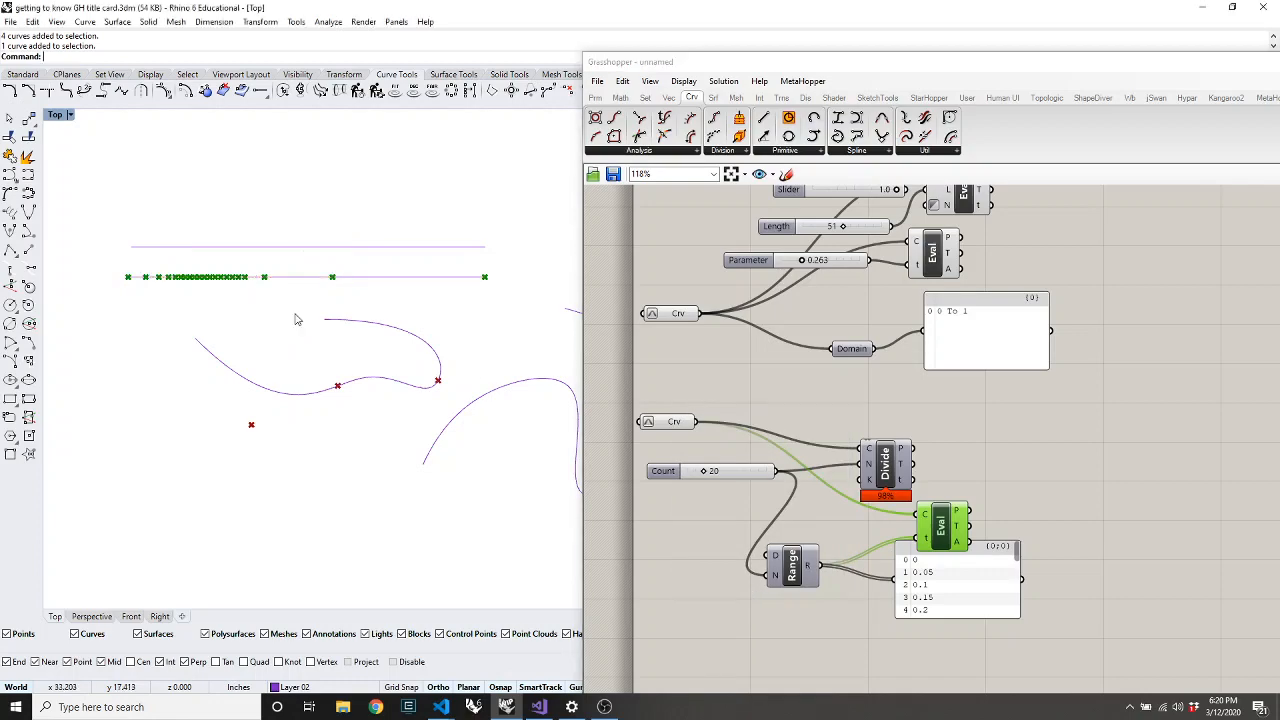
{"action": "scroll", "coordinate": [145, 277], "scroll_direction": "up", "scroll_amount": 5}
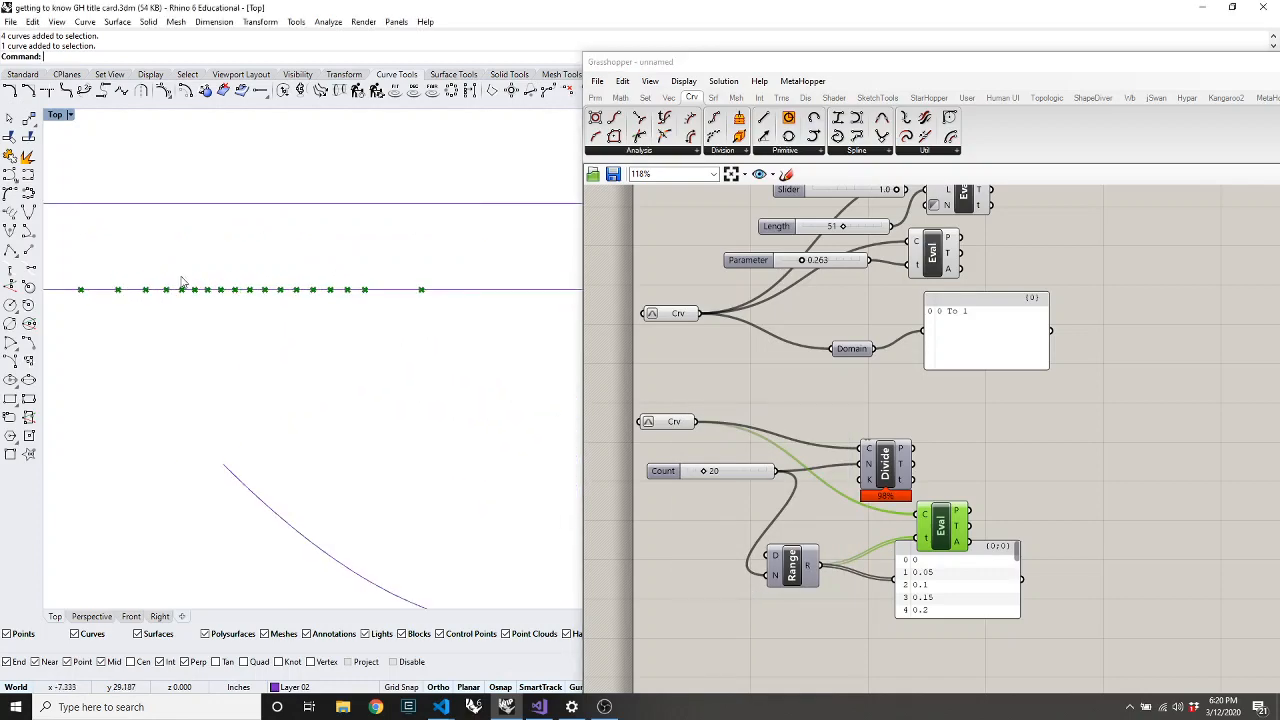
{"action": "scroll", "coordinate": [316, 297], "scroll_direction": "down", "scroll_amount": 3}
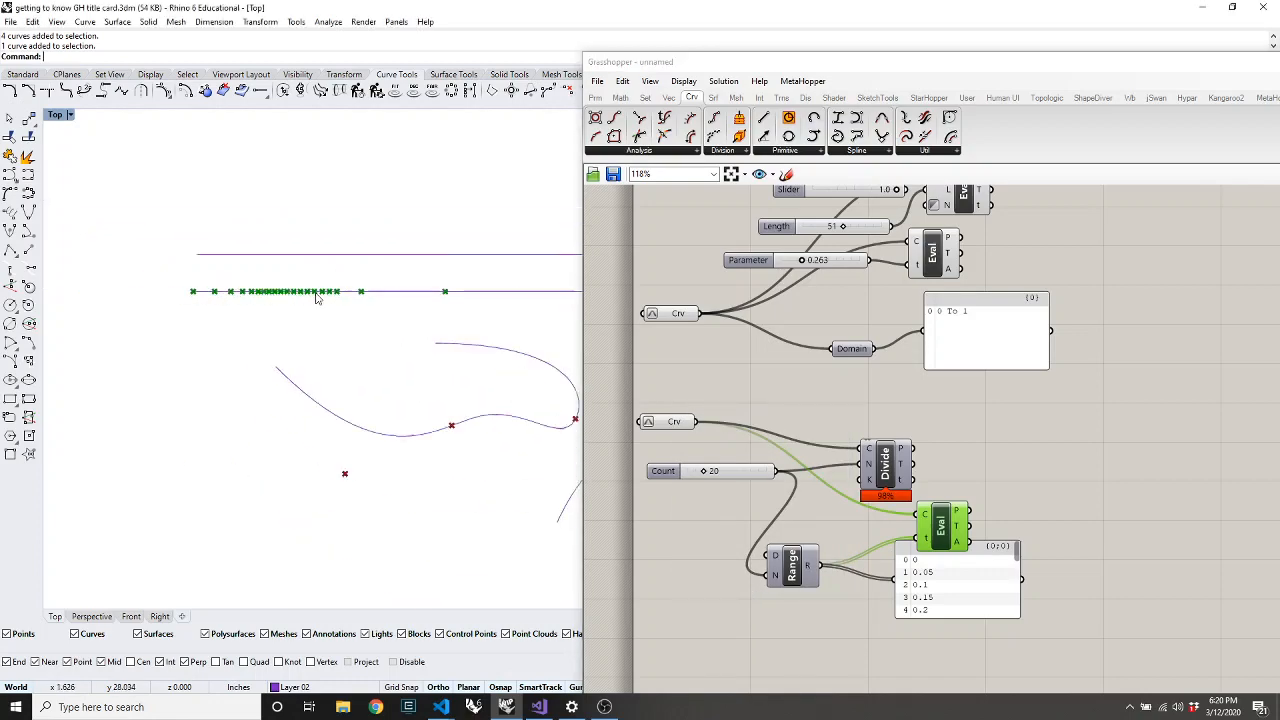
{"action": "scroll", "coordinate": [316, 297], "scroll_direction": "down", "scroll_amount": 2}
{"action": "left_click", "coordinate": [464, 385]}
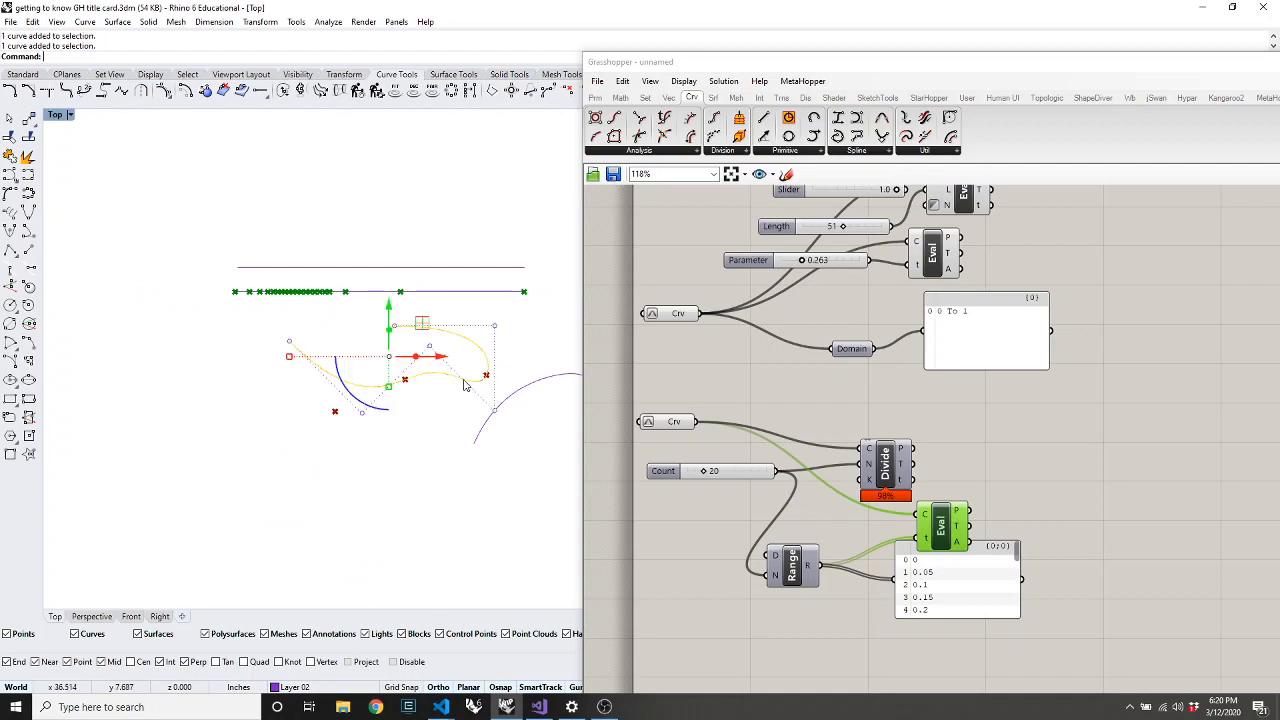
{"action": "right_click", "coordinate": [672, 420]}
{"action": "left_click", "coordinate": [765, 590]}
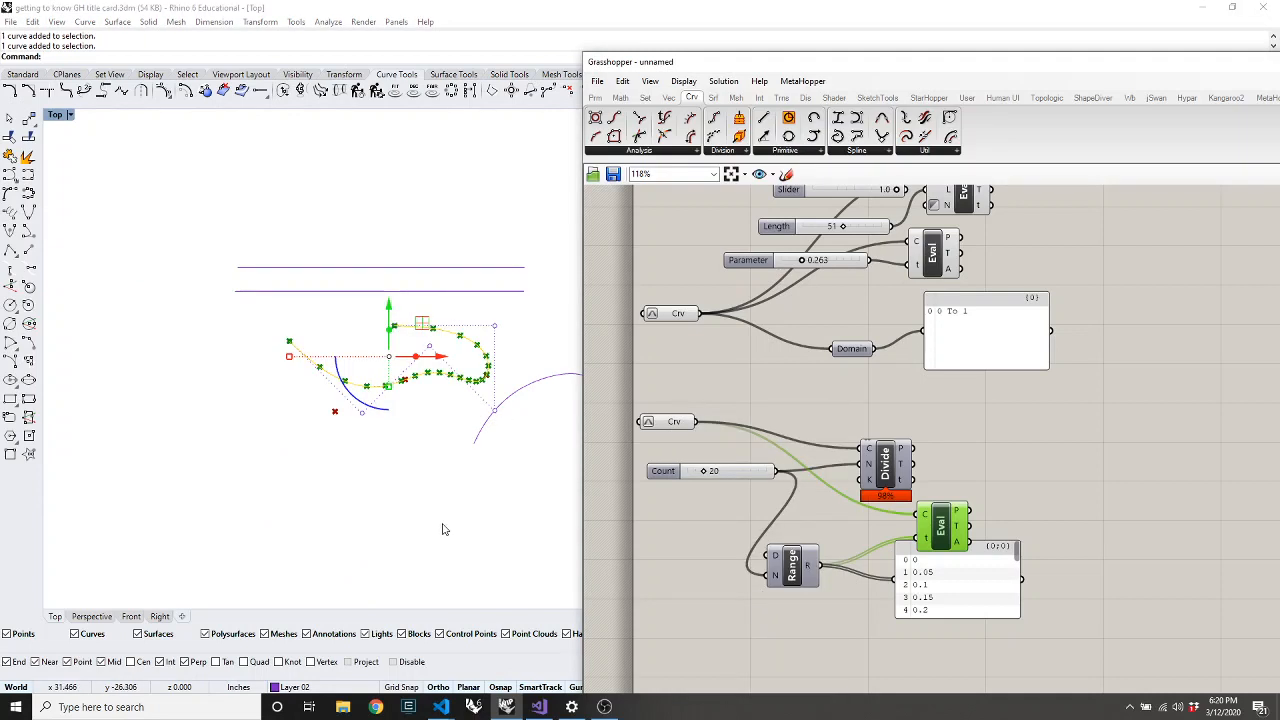
Move the Divide component up and place the values panel beside it
{"action": "left_click", "coordinate": [447, 450]}
{"action": "scroll", "coordinate": [461, 425], "scroll_direction": "up", "scroll_amount": 4}
{"action": "right_click", "coordinate": [443, 421]}
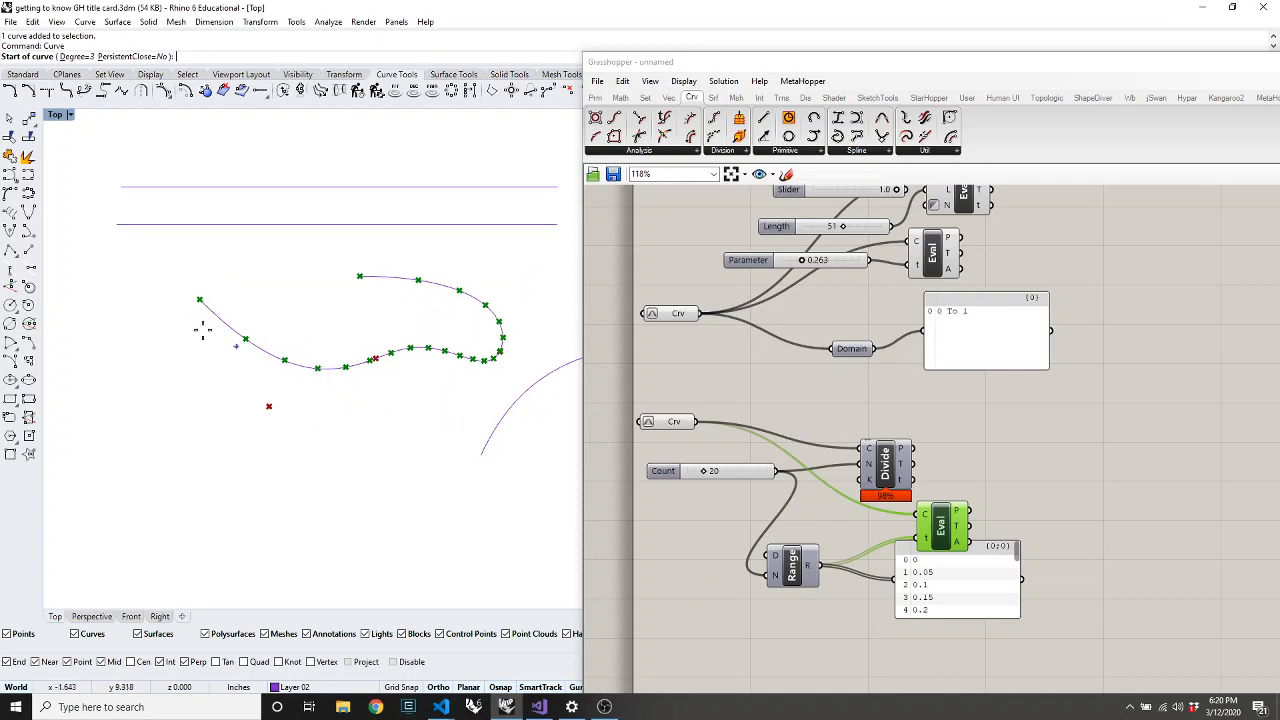
{"action": "key", "text": "Escape"}
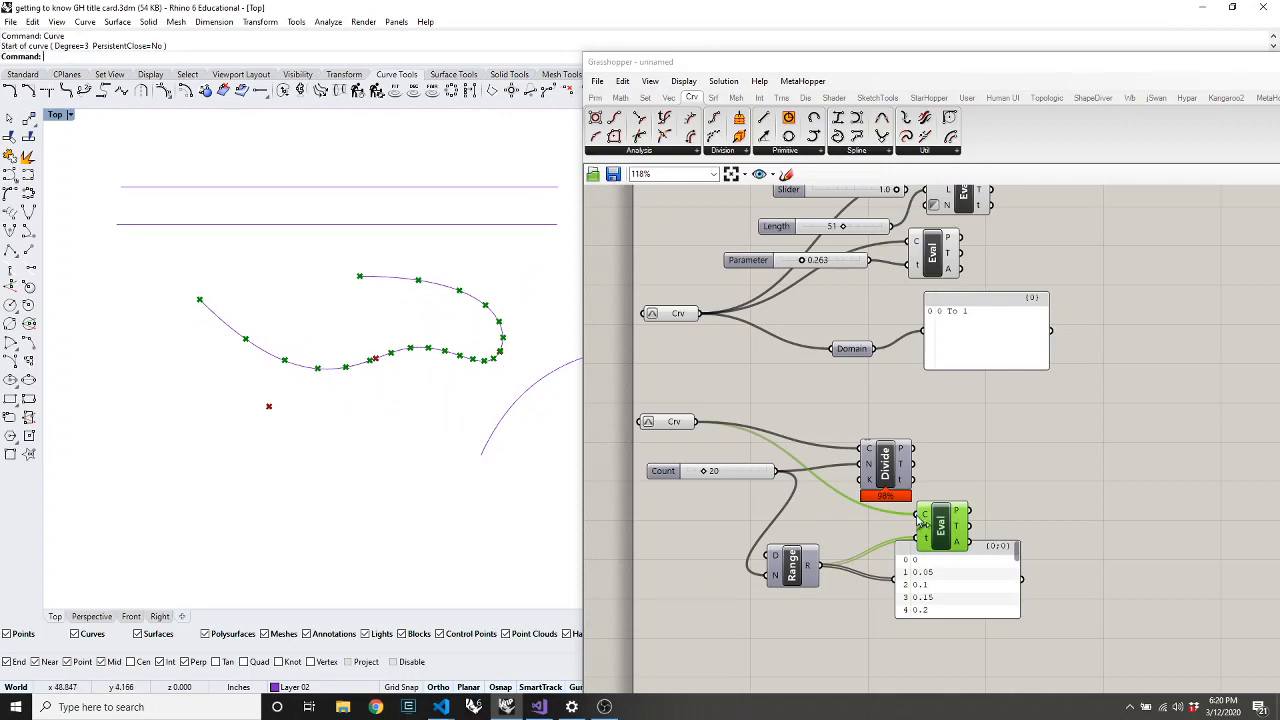
{"action": "left_click_drag", "start_coordinate": [885, 472], "coordinate": [895, 437]}
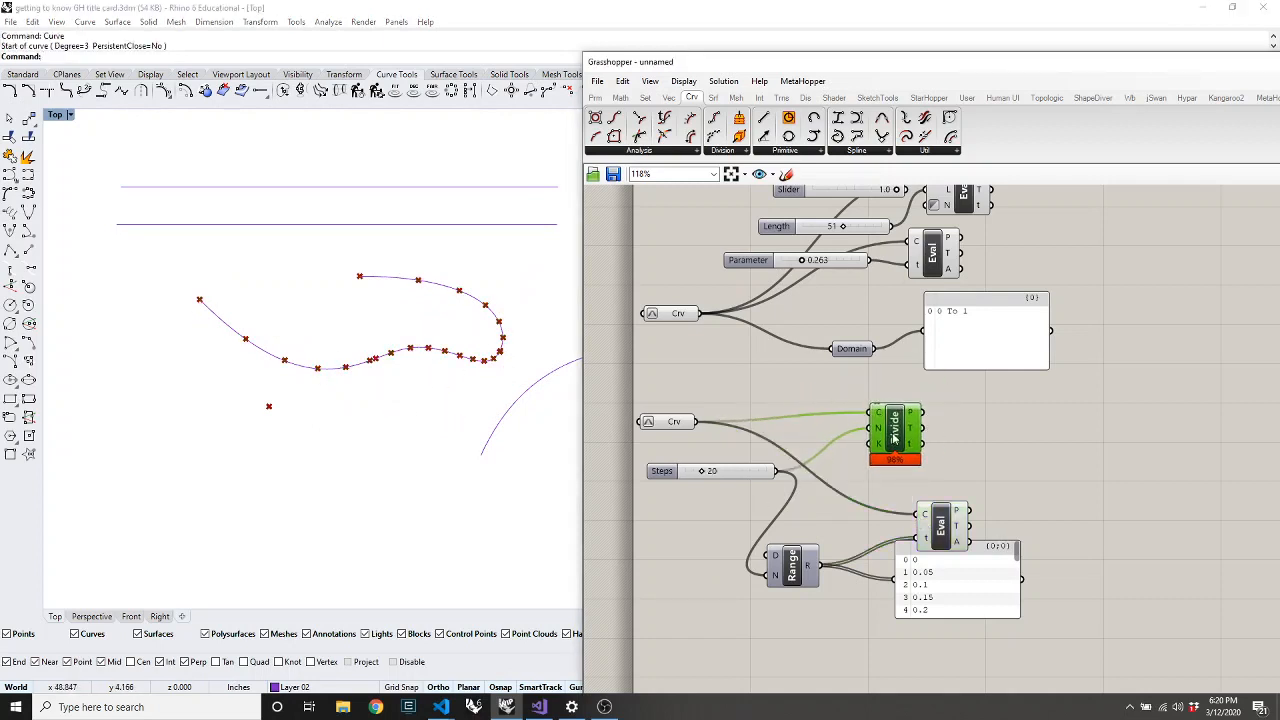
{"action": "left_click_drag", "start_coordinate": [960, 586], "coordinate": [1075, 445]}
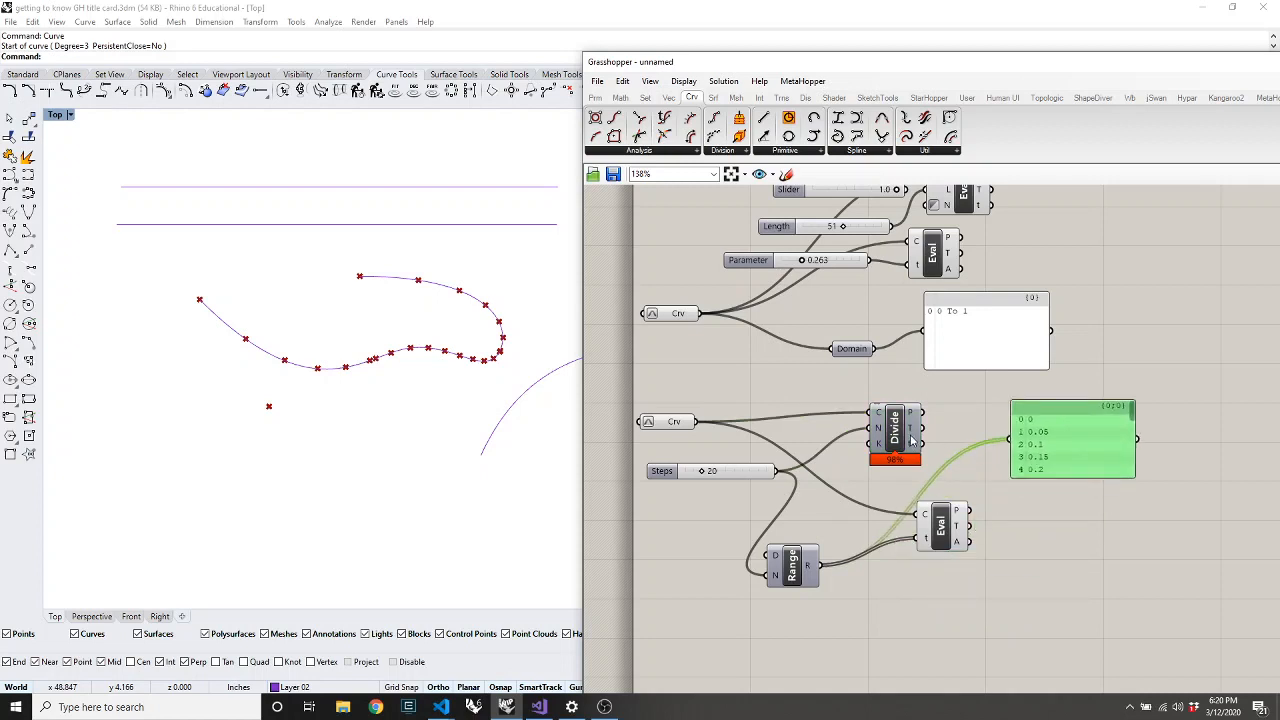
{"action": "scroll", "coordinate": [912, 443], "scroll_direction": "up", "scroll_amount": 4}
{"action": "mouse_move", "coordinate": [912, 472]}
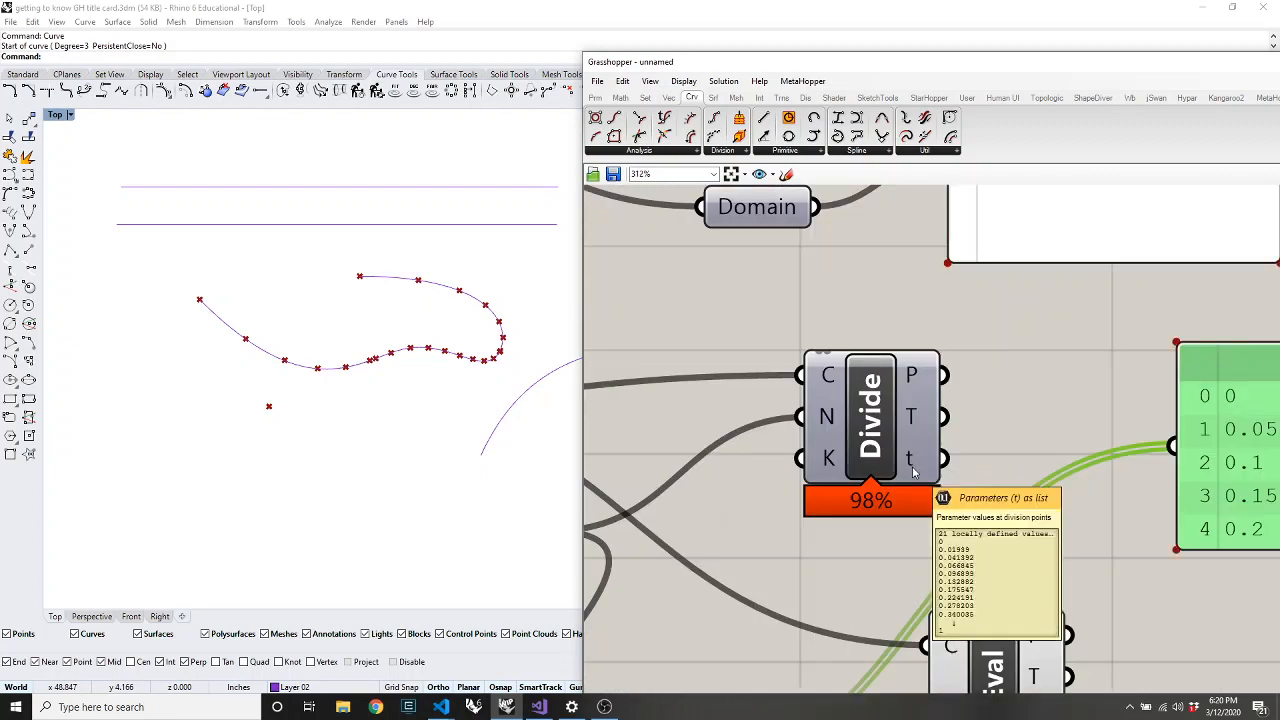
{"action": "scroll", "coordinate": [846, 482], "scroll_direction": "down", "scroll_amount": 4}
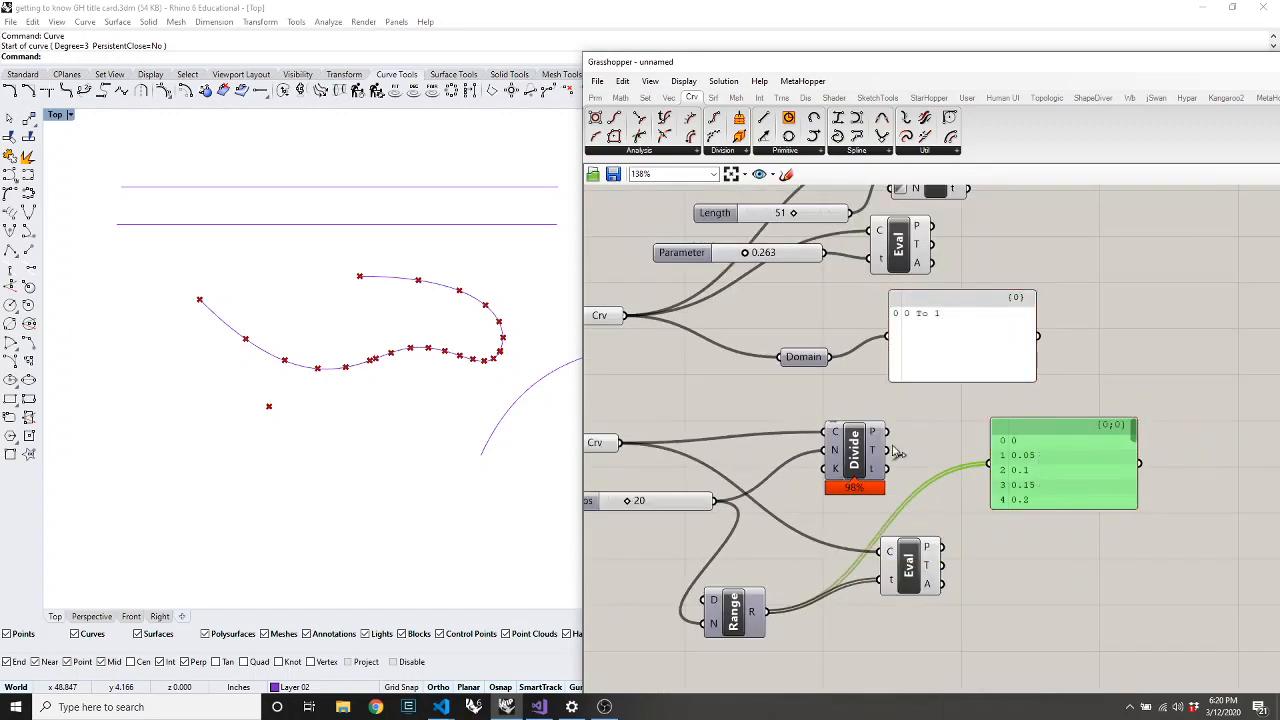
{"action": "scroll", "coordinate": [1046, 472], "scroll_direction": "down", "scroll_amount": 2}
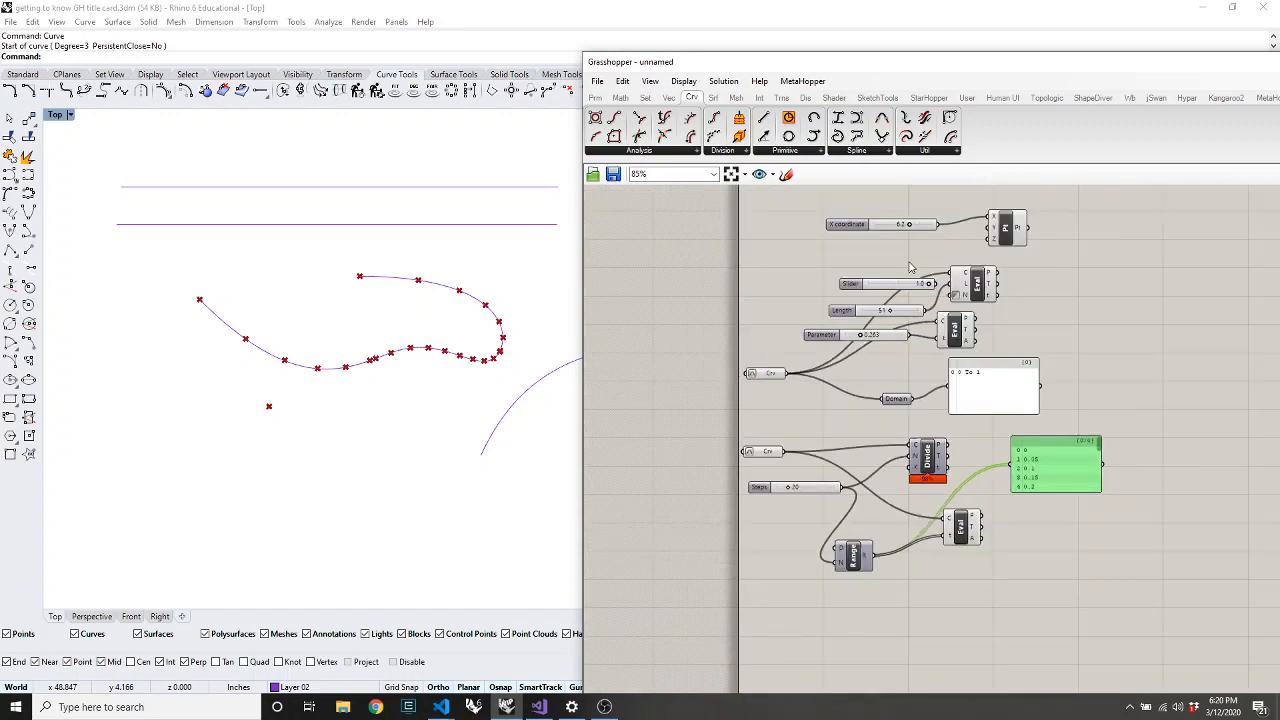
{"action": "scroll", "coordinate": [910, 267], "scroll_direction": "up", "scroll_amount": 4}
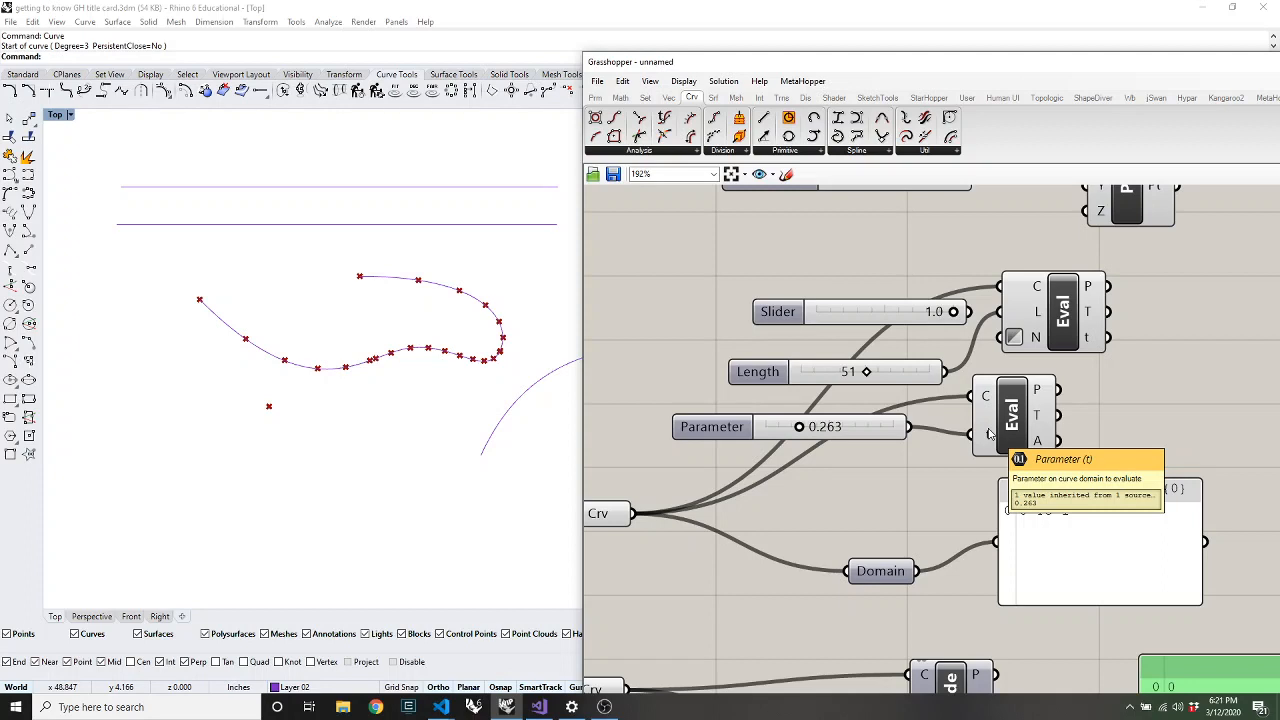
Place Curve Closest Point from Curve > Analysis and shift the Crv input down to make room
{"action": "left_click", "coordinate": [665, 153]}
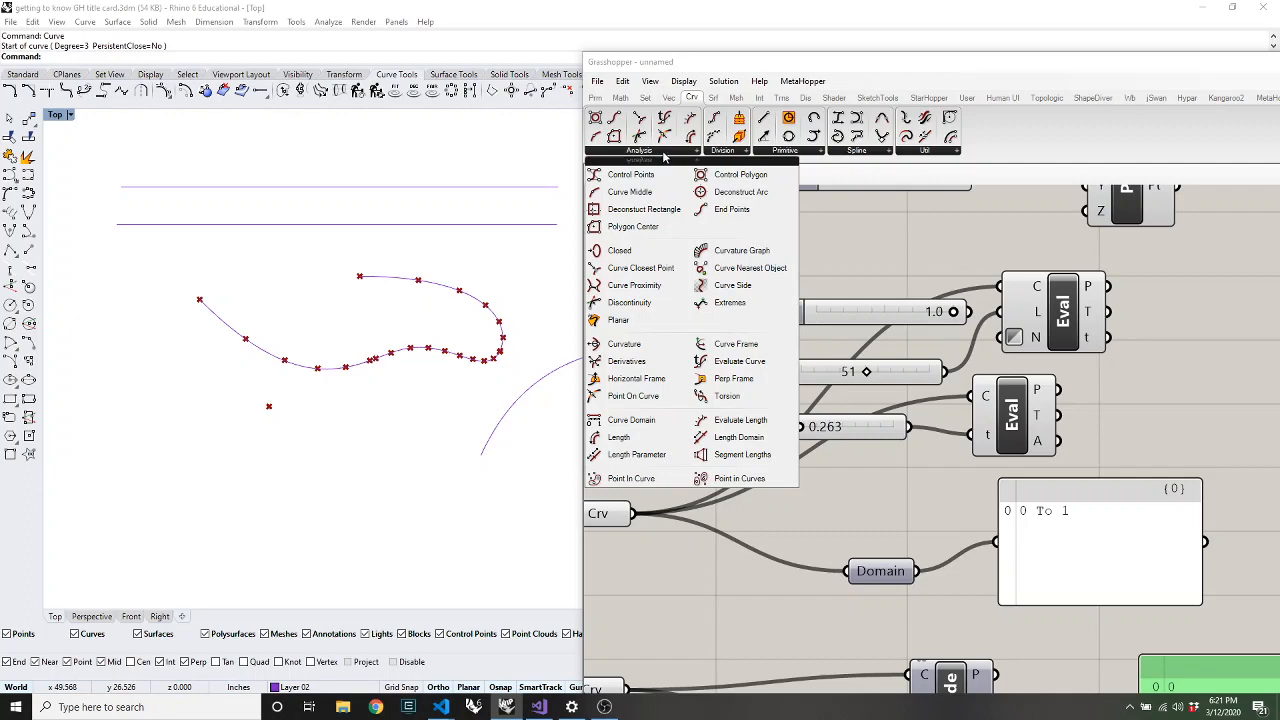
{"action": "left_click", "coordinate": [659, 269]}
{"action": "scroll", "coordinate": [893, 277], "scroll_direction": "down", "scroll_amount": 3}
{"action": "left_click", "coordinate": [890, 562]}
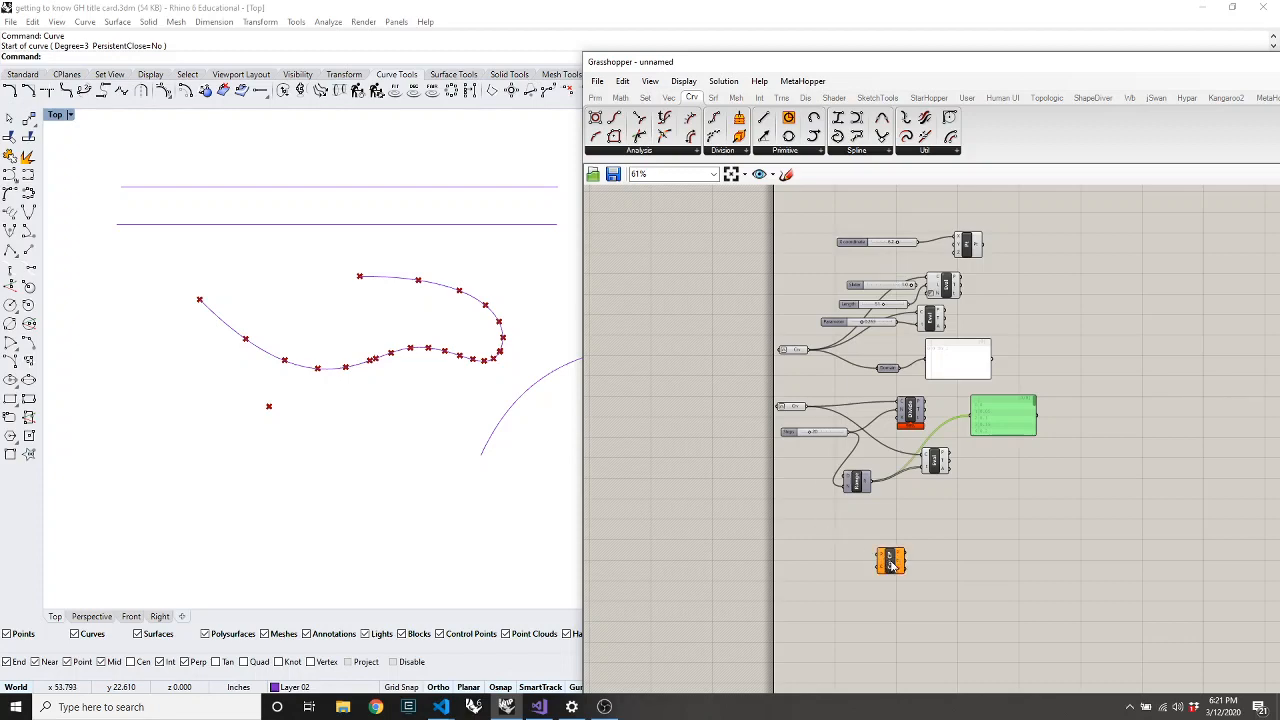
{"action": "left_click_drag", "start_coordinate": [1118, 331], "coordinate": [1021, 400]}
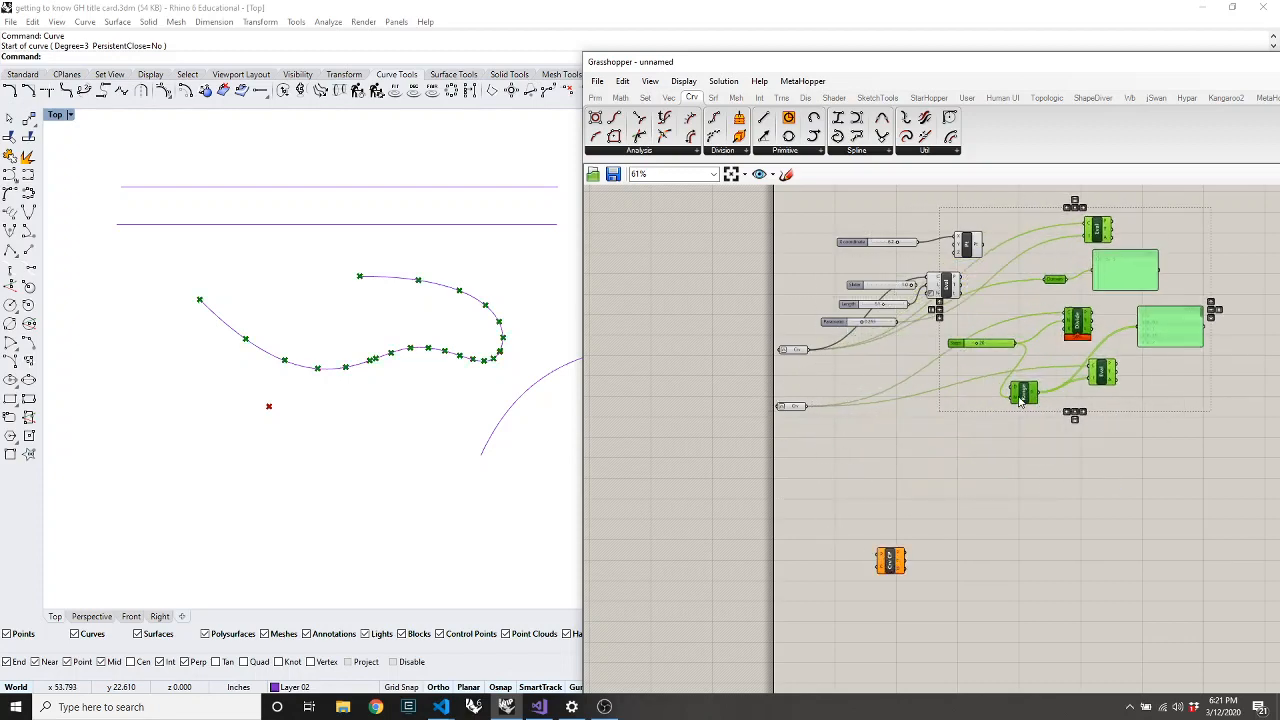
{"action": "left_click", "coordinate": [773, 443]}
{"action": "left_click_drag", "start_coordinate": [797, 406], "coordinate": [801, 456]}
{"action": "left_click", "coordinate": [306, 510]}
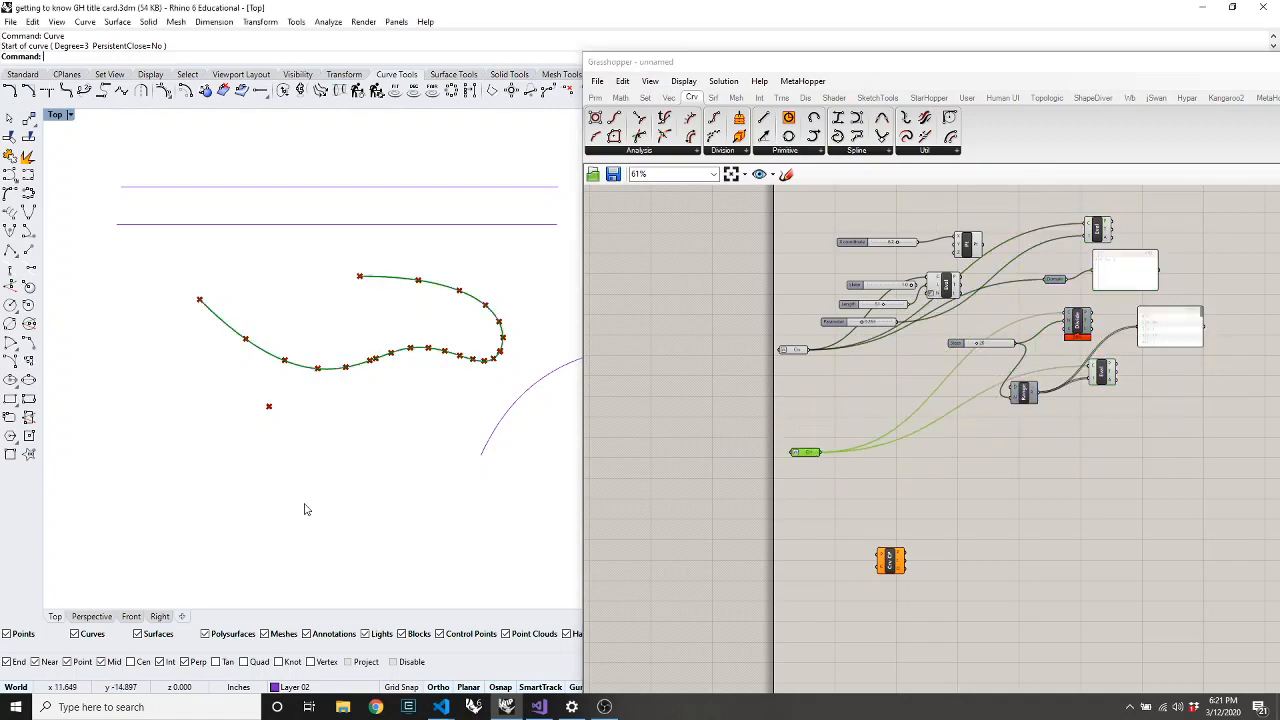
Add a Point parameter set to a new point placed below the wavy curve in Top view
{"action": "left_click", "coordinate": [595, 97]}
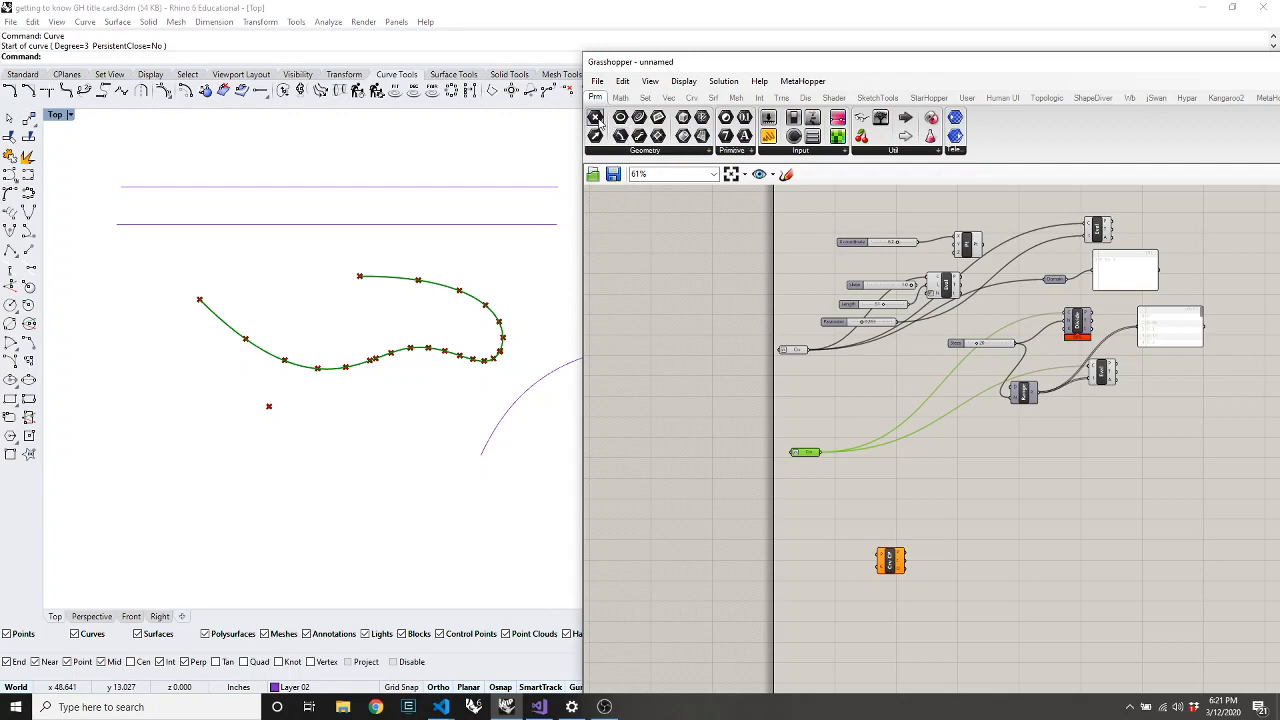
{"action": "left_click_drag", "start_coordinate": [595, 117], "coordinate": [812, 576]}
{"action": "right_click", "coordinate": [808, 574]}
{"action": "left_click", "coordinate": [856, 589]}
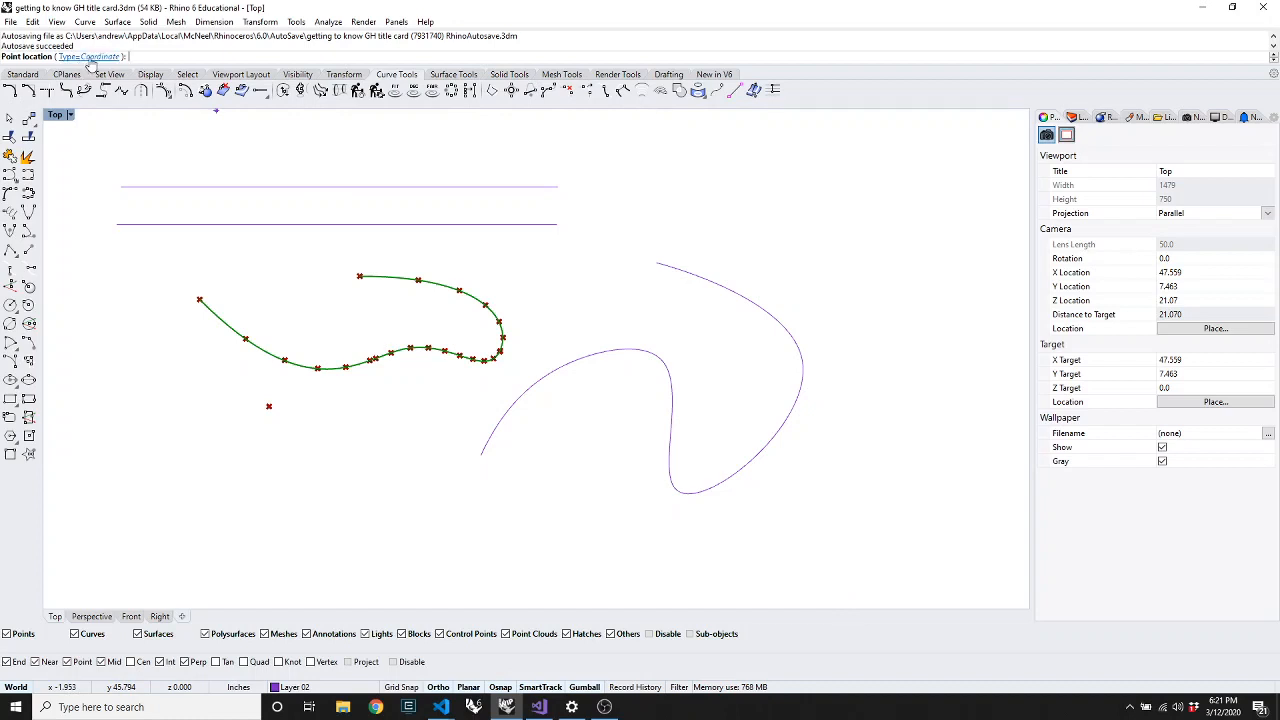
{"action": "left_click", "coordinate": [335, 418]}
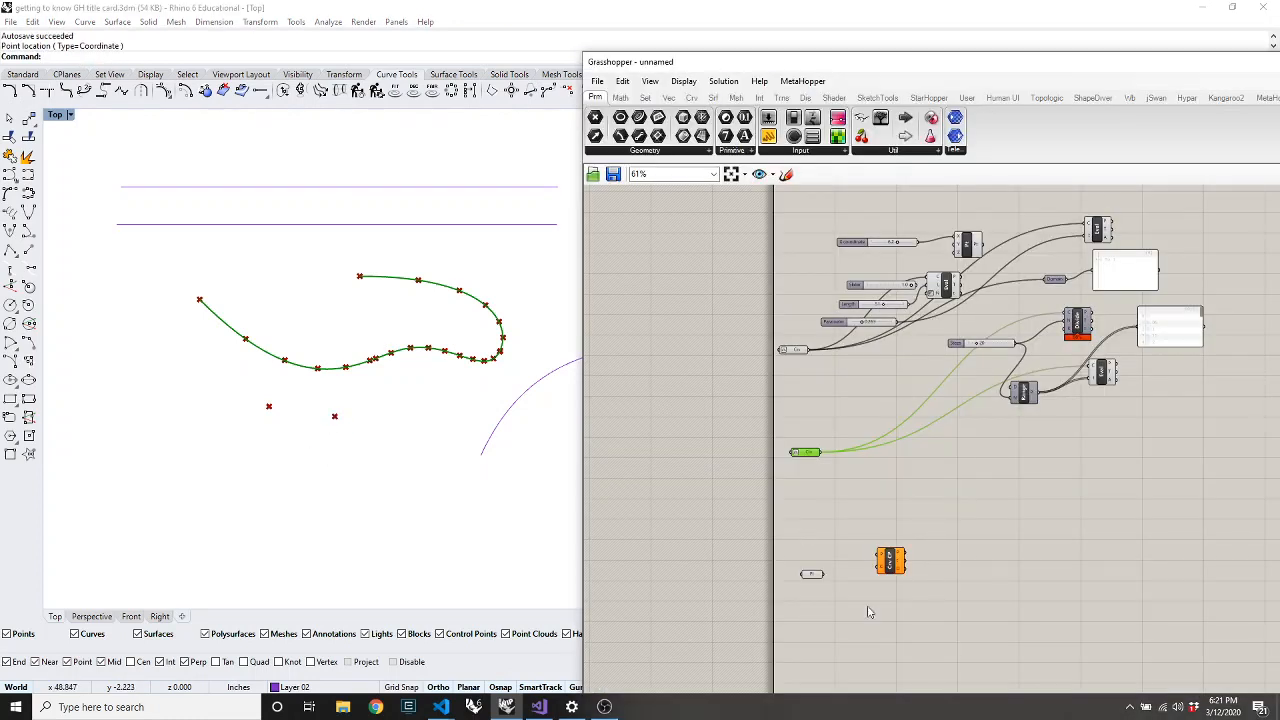
{"action": "scroll", "coordinate": [912, 686], "scroll_direction": "up", "scroll_amount": 3}
{"action": "left_click_drag", "start_coordinate": [402, 378], "coordinate": [200, 552]}
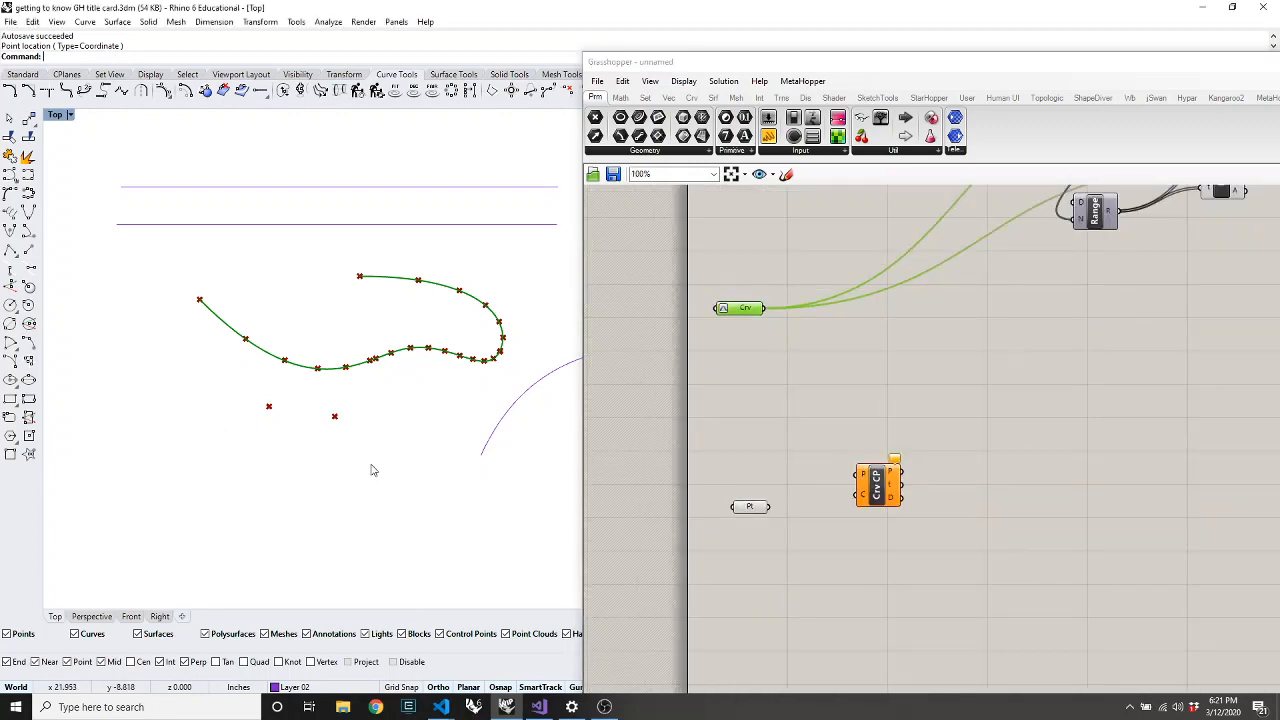
{"action": "left_click", "coordinate": [750, 507]}
{"action": "left_click", "coordinate": [689, 97]}
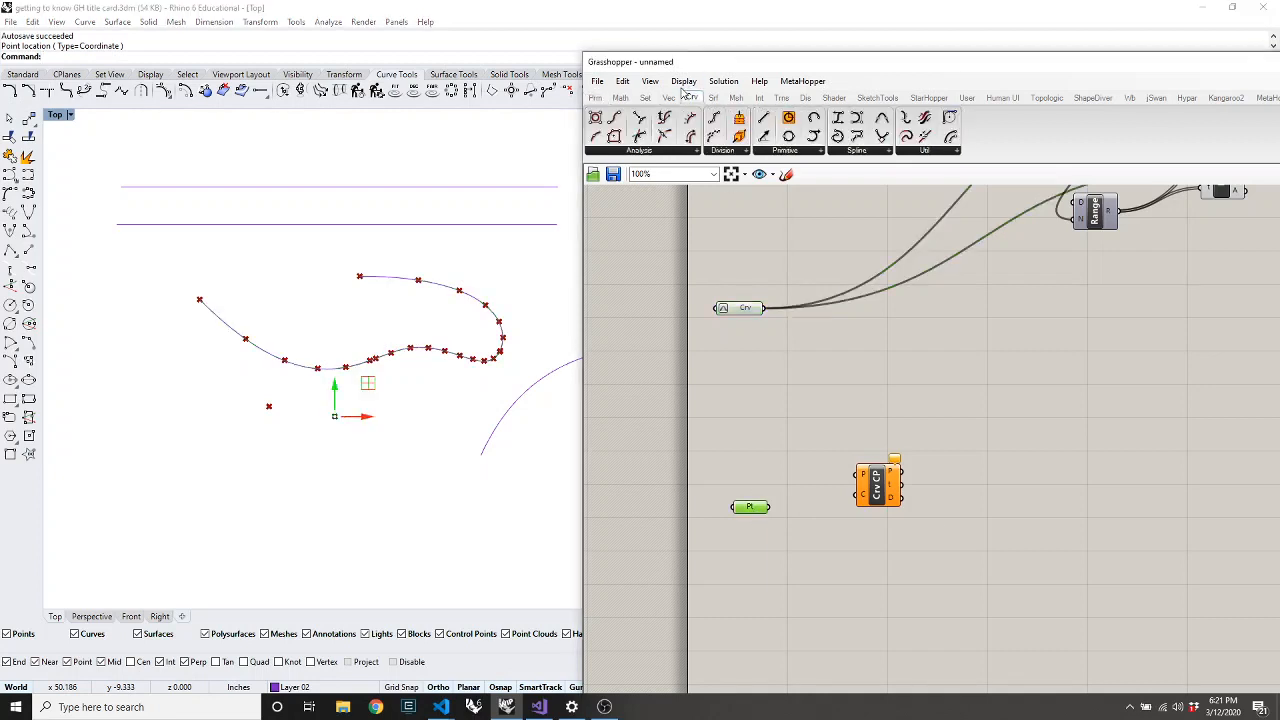
{"action": "left_click", "coordinate": [684, 82]}
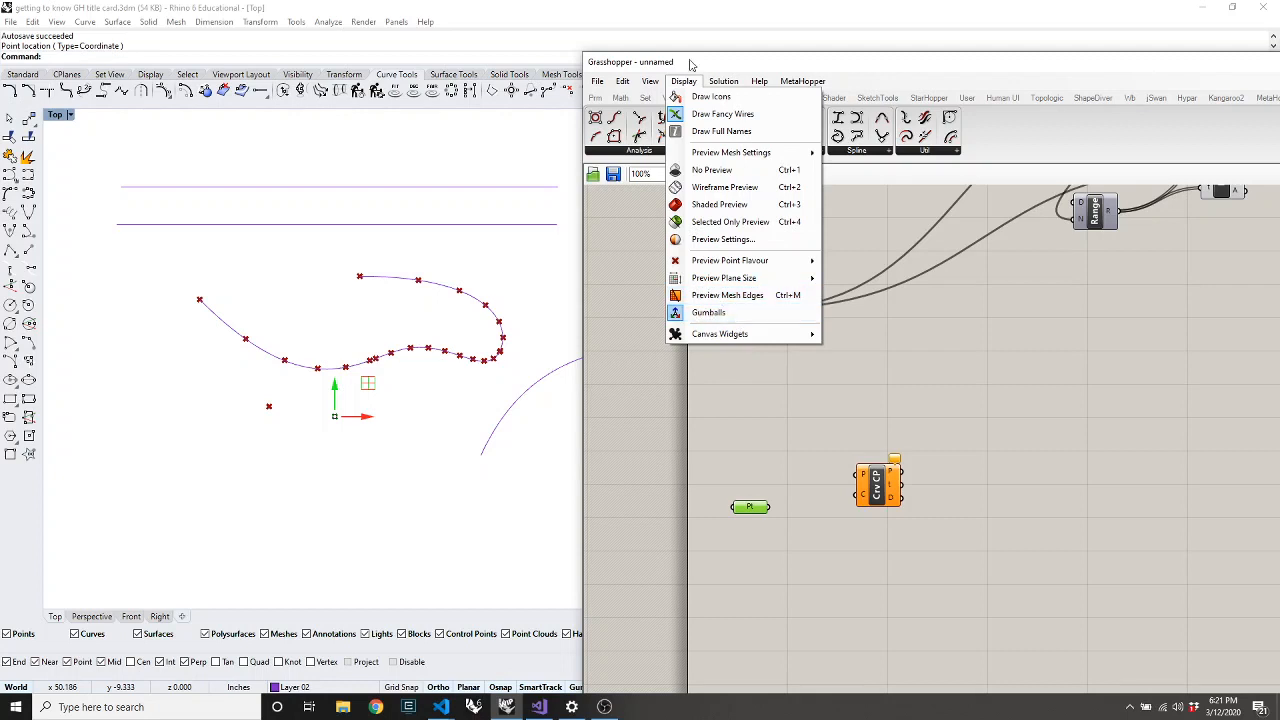
Nudge the point along X and wire Crv and Pt into Curve Closest Point
{"action": "left_click", "coordinate": [749, 463]}
{"action": "left_click", "coordinate": [752, 511]}
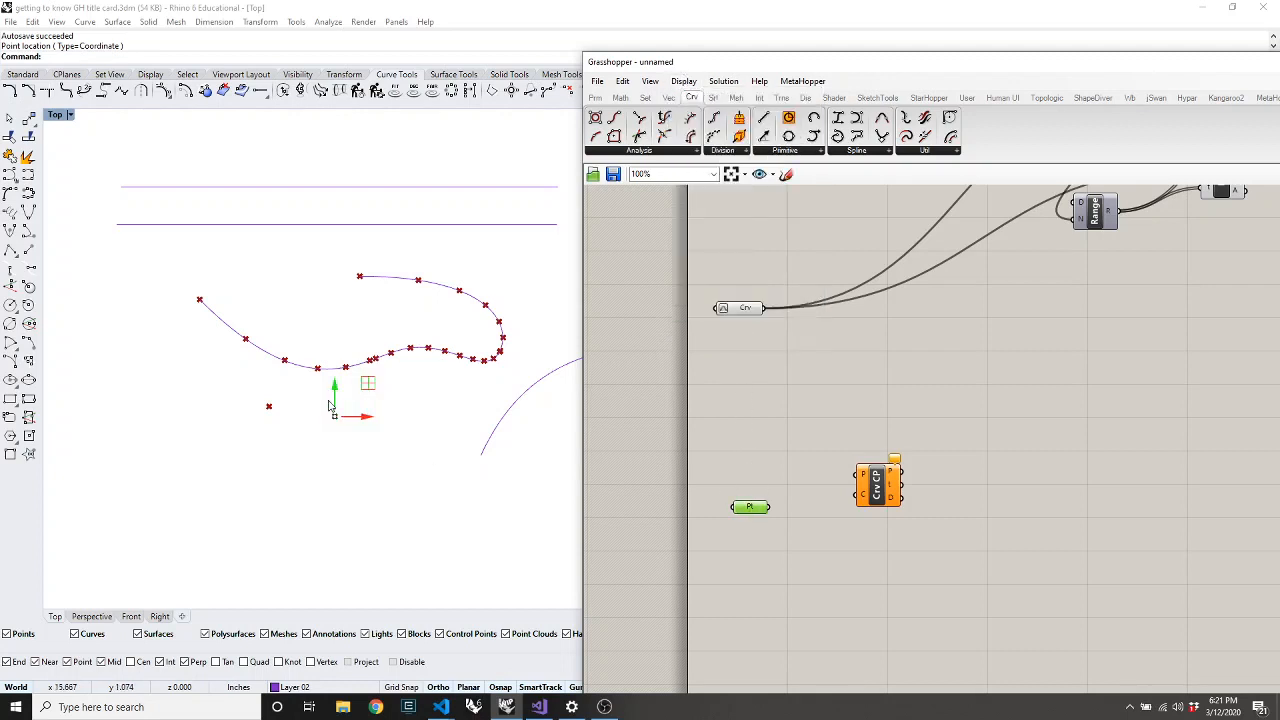
{"action": "mouse_move", "coordinate": [368, 425]}
{"action": "left_mouse_down"}
{"action": "mouse_move", "coordinate": [332, 425]}
{"action": "mouse_move", "coordinate": [383, 425]}
{"action": "left_mouse_up"}
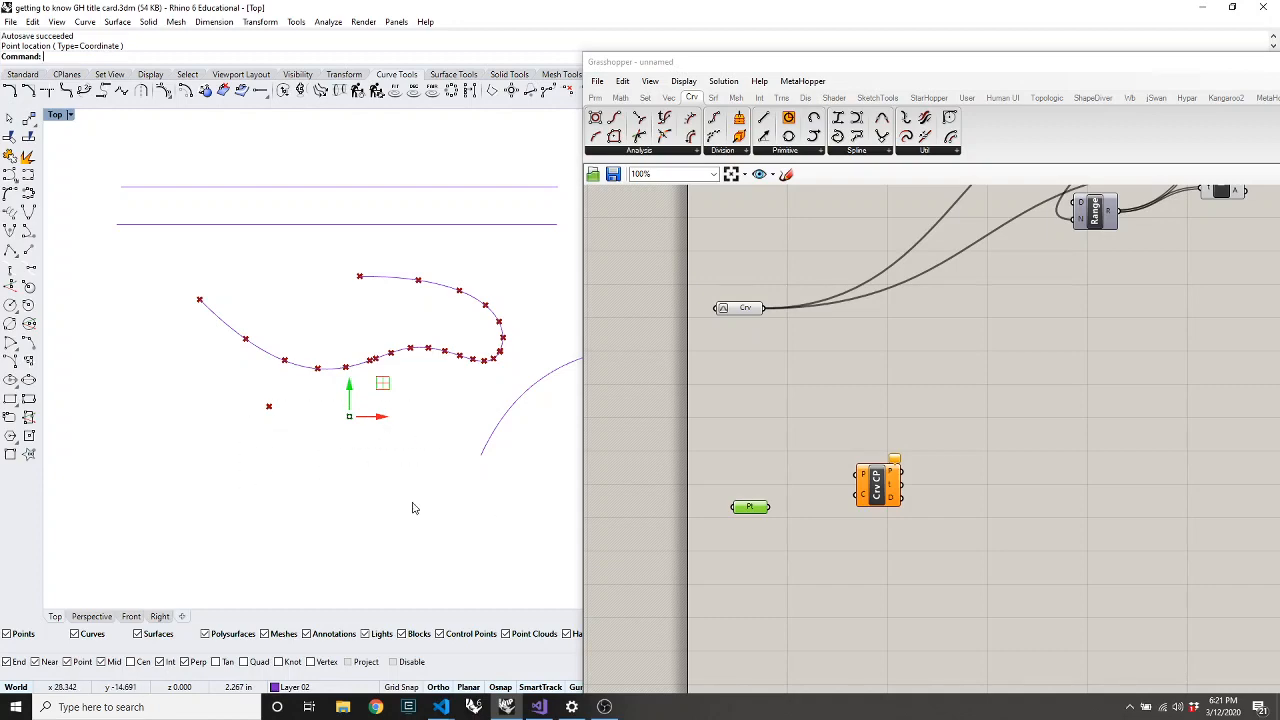
{"action": "left_click", "coordinate": [767, 449]}
{"action": "left_click", "coordinate": [767, 449]}
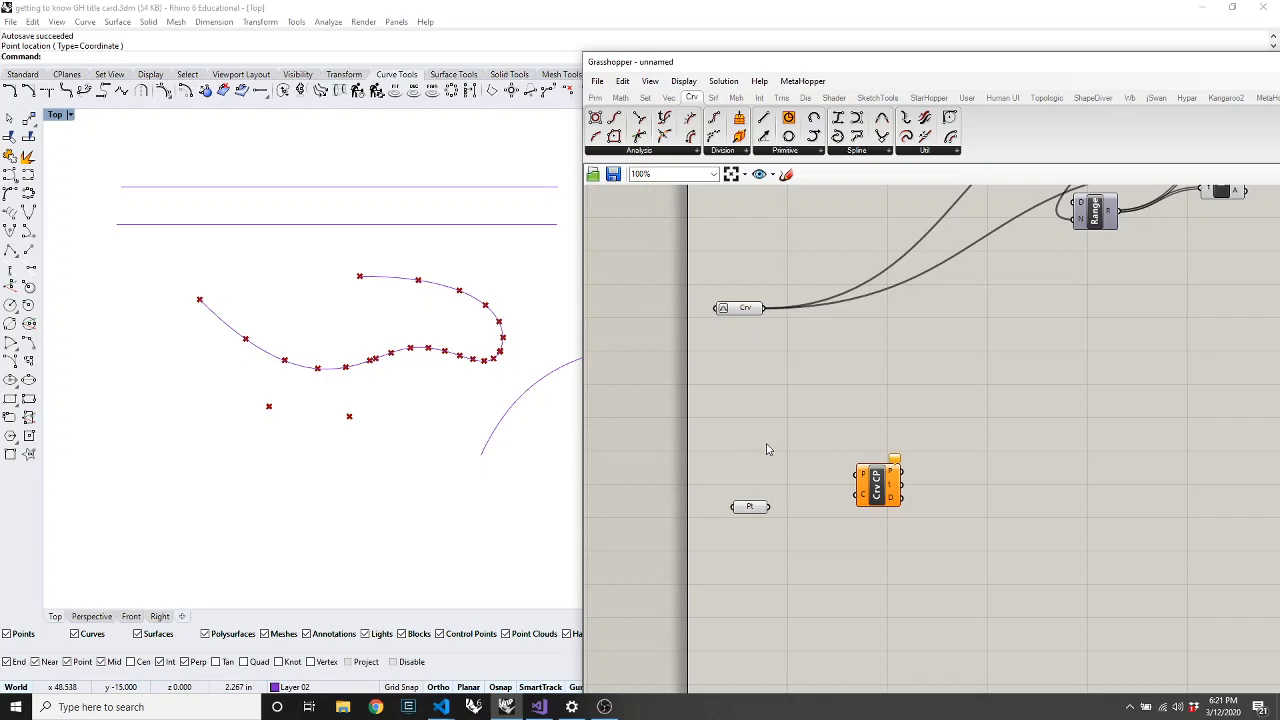
{"action": "mouse_move", "coordinate": [760, 513]}
{"action": "left_mouse_down"}
{"action": "mouse_move", "coordinate": [724, 397]}
{"action": "mouse_move", "coordinate": [767, 449]}
{"action": "mouse_move", "coordinate": [749, 493]}
{"action": "left_mouse_up"}
{"action": "left_click", "coordinate": [742, 312]}
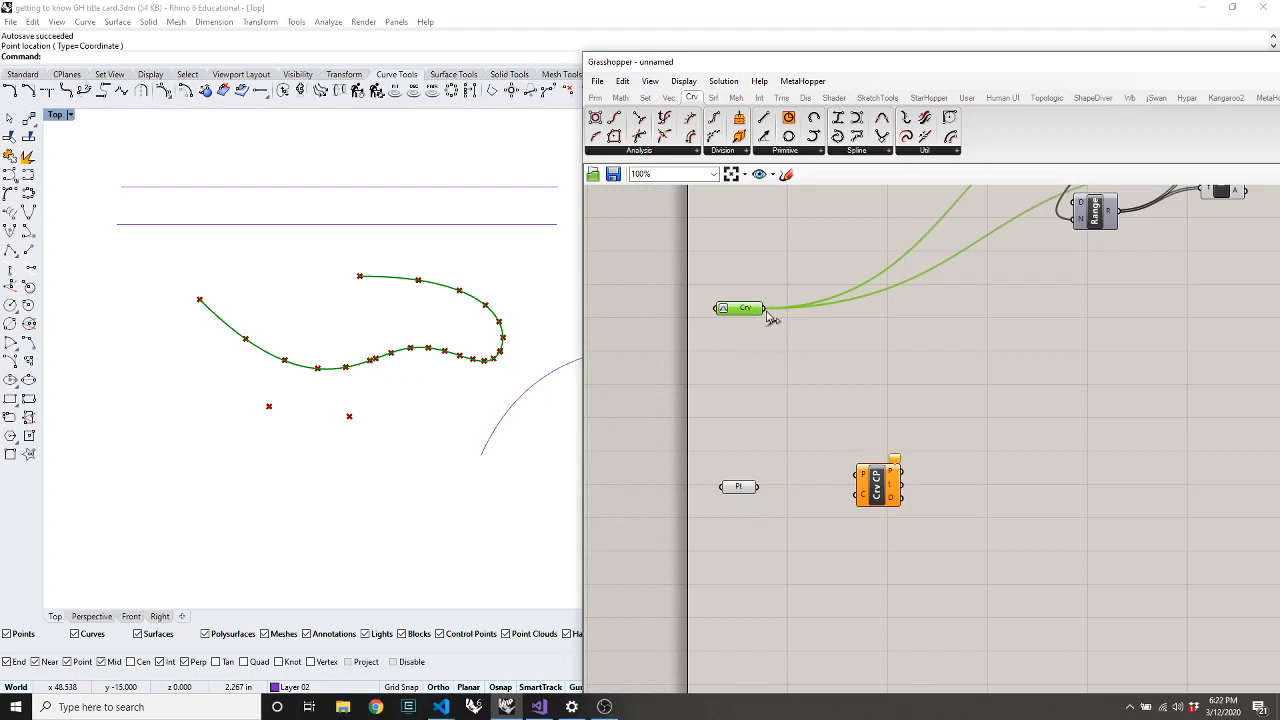
{"action": "left_click_drag", "start_coordinate": [764, 309], "coordinate": [873, 438]}
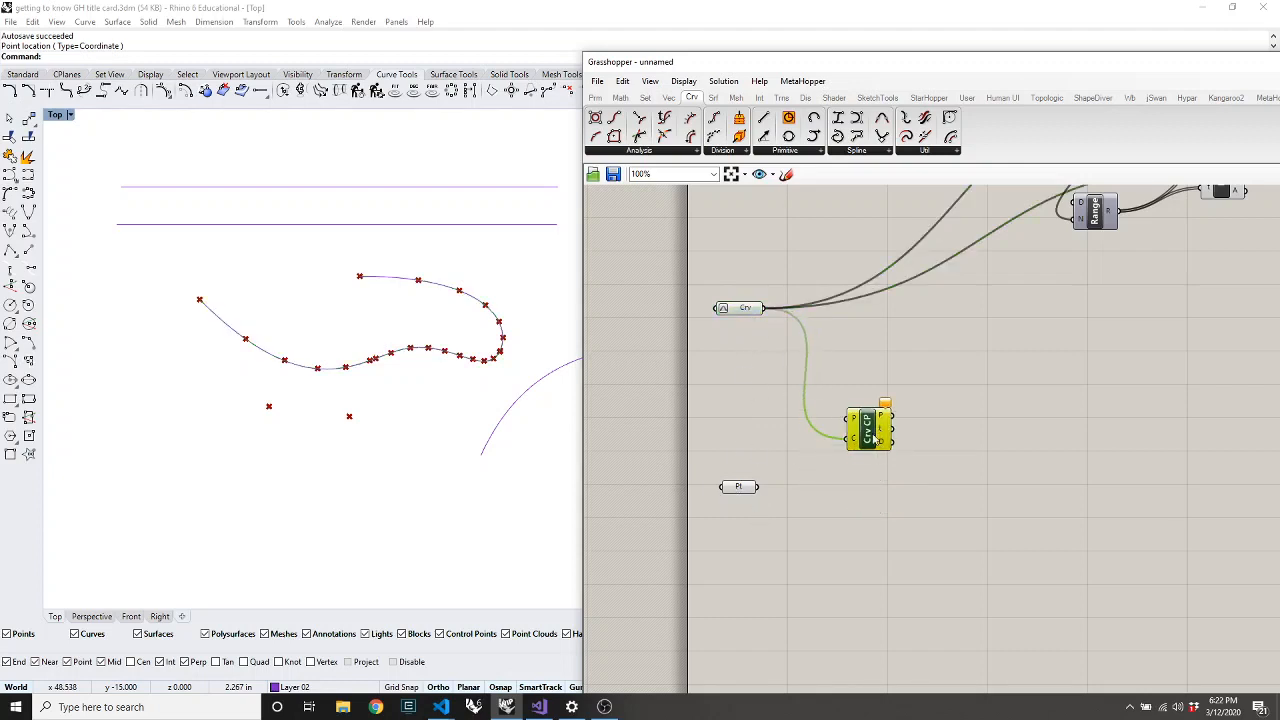
{"action": "left_click_drag", "start_coordinate": [754, 495], "coordinate": [735, 443]}
{"action": "left_click_drag", "start_coordinate": [870, 432], "coordinate": [878, 420]}
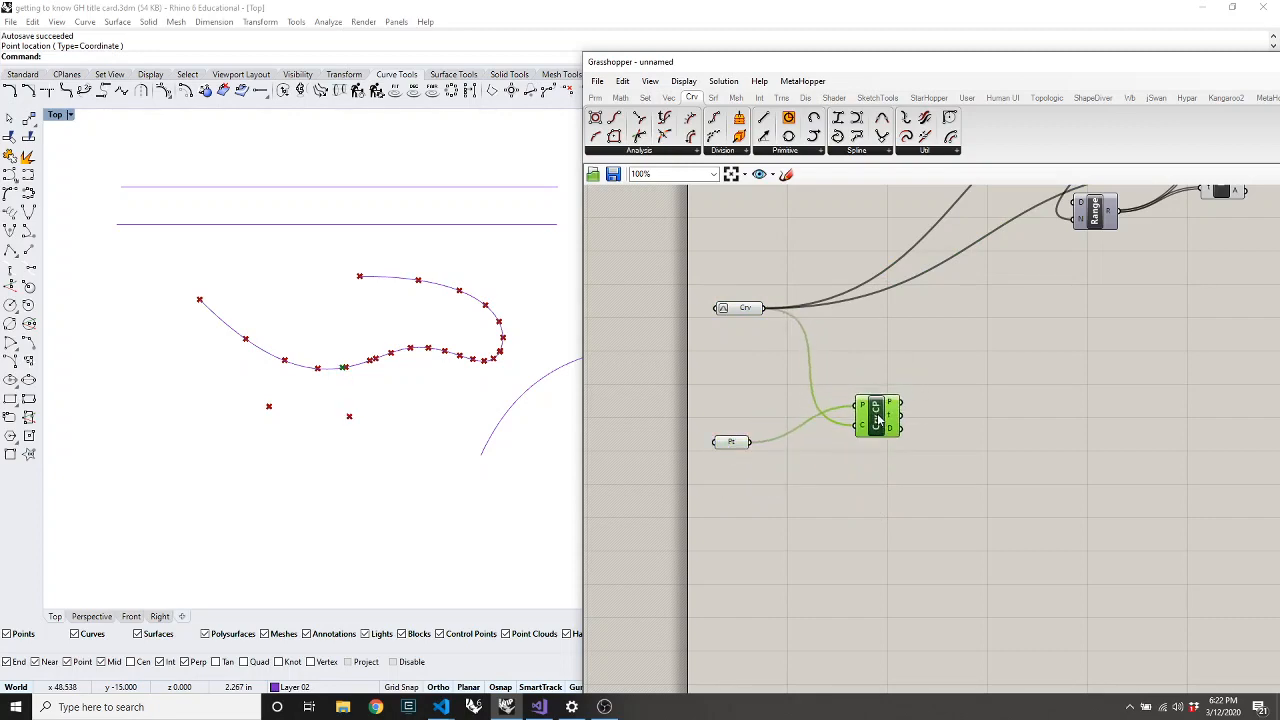
Add a Line from the closest point P to the input point Pt
{"action": "double_click", "coordinate": [980, 431]}
{"action": "type", "text": "line"}
{"action": "left_click", "coordinate": [945, 393]}
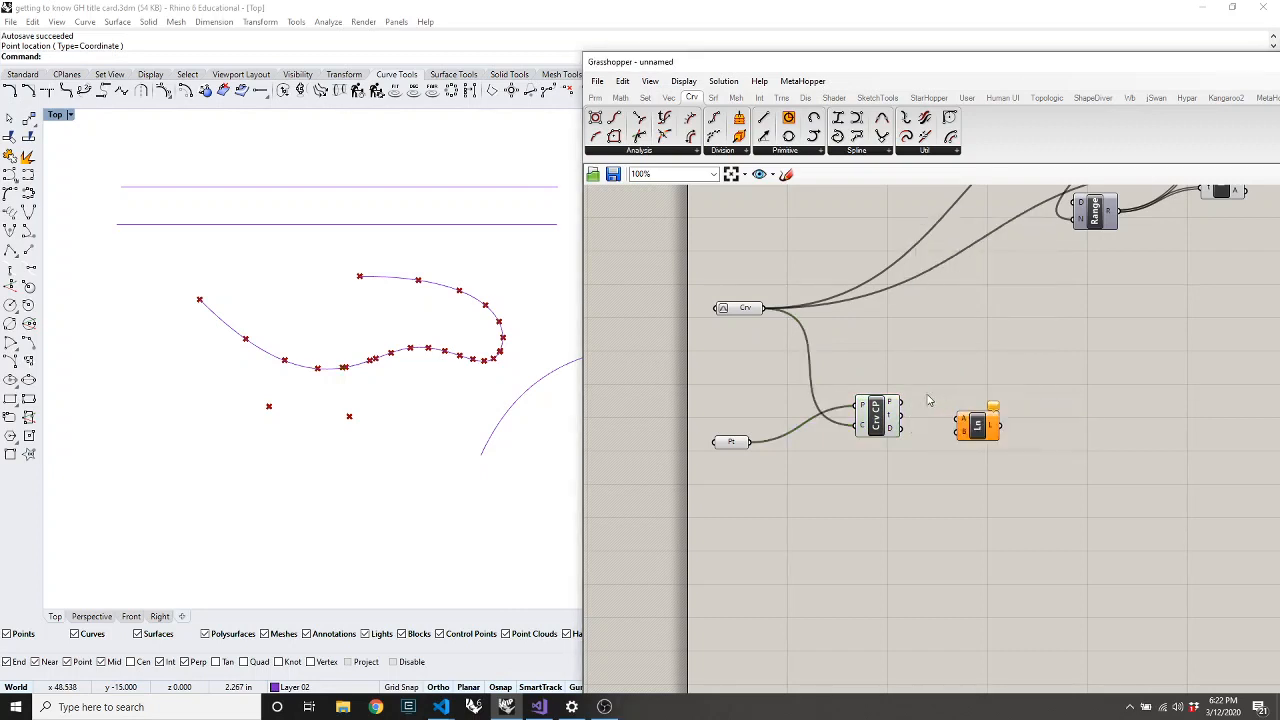
{"action": "left_click_drag", "start_coordinate": [901, 402], "coordinate": [750, 443]}
{"action": "left_click_drag", "start_coordinate": [987, 438], "coordinate": [977, 472]}
{"action": "left_click", "coordinate": [917, 528]}
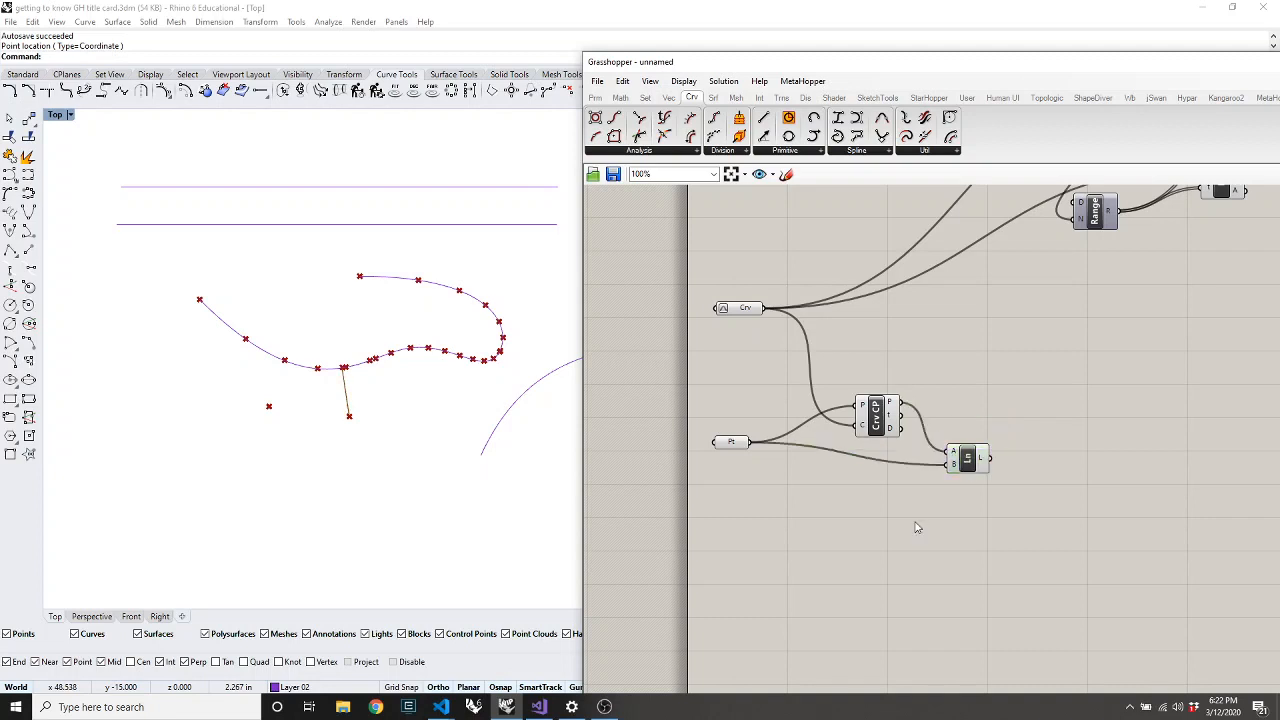
Show the closest-point parameter t = 0.193507 in a new panel
{"action": "double_click", "coordinate": [1010, 423]}
{"action": "type", "text": "//"}
{"action": "key", "text": "Return"}
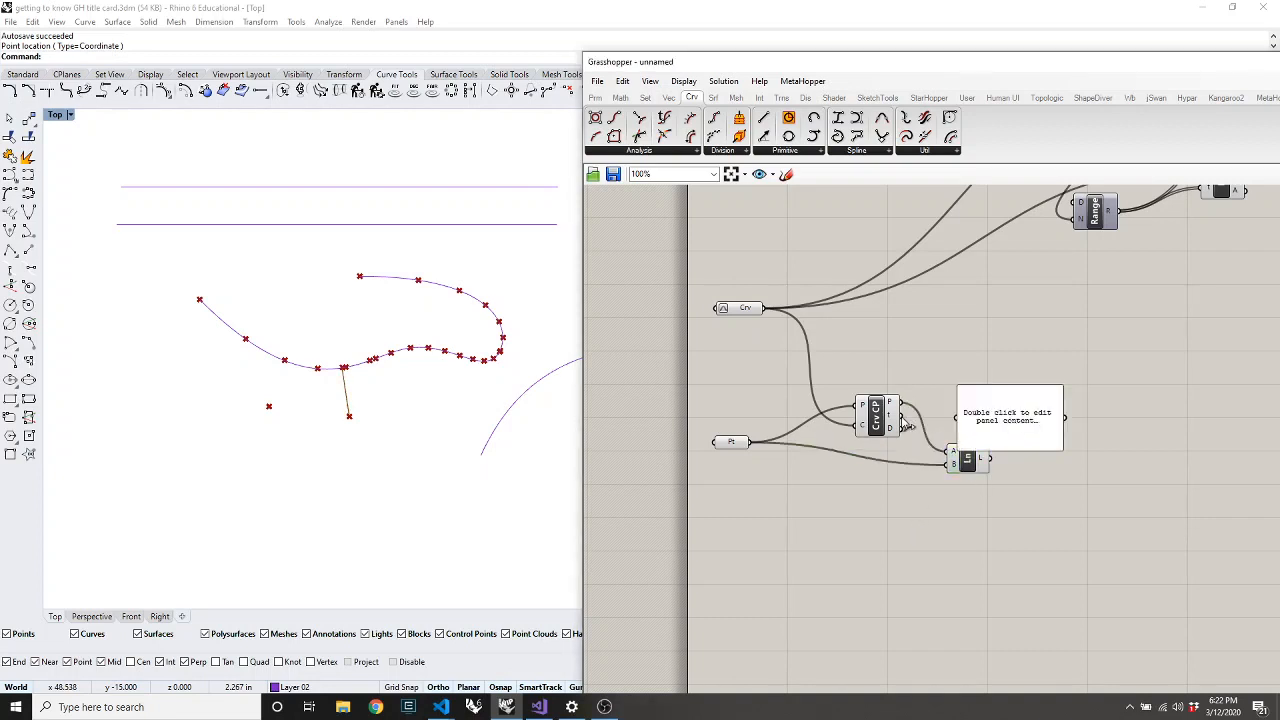
{"action": "left_click_drag", "start_coordinate": [949, 423], "coordinate": [901, 416]}
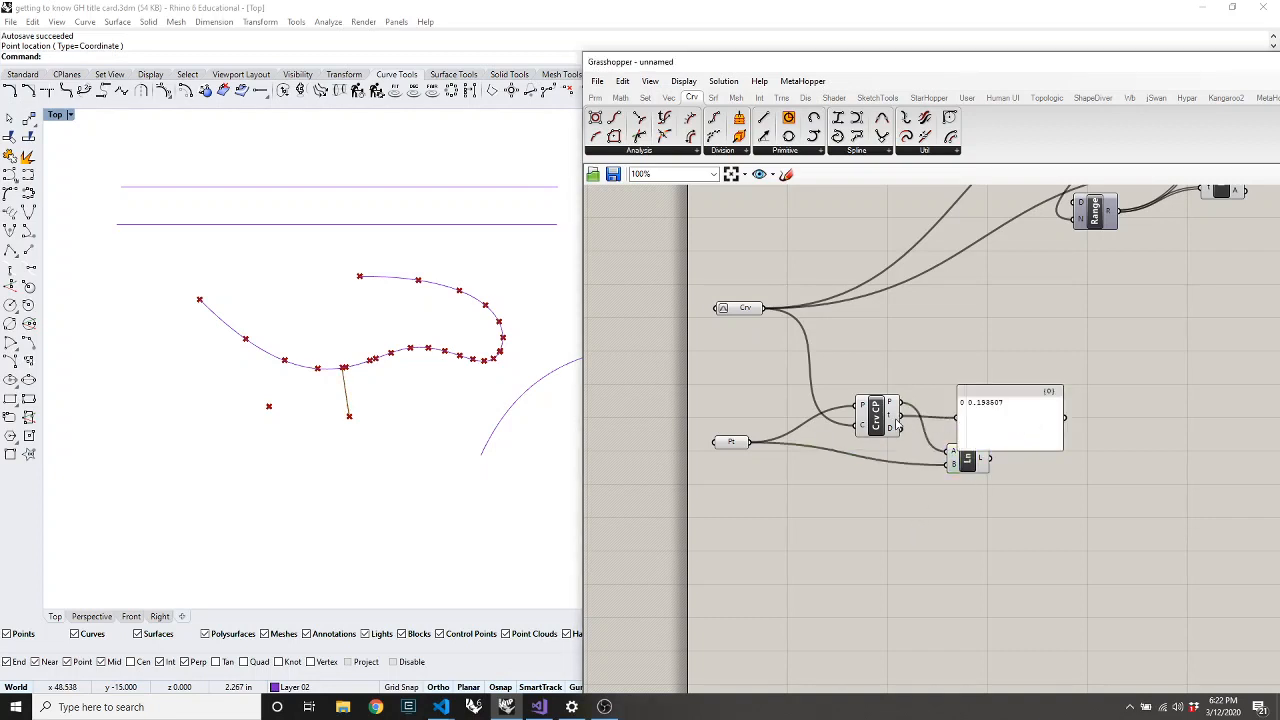
{"action": "scroll", "coordinate": [722, 310], "scroll_direction": "up", "scroll_amount": 2}
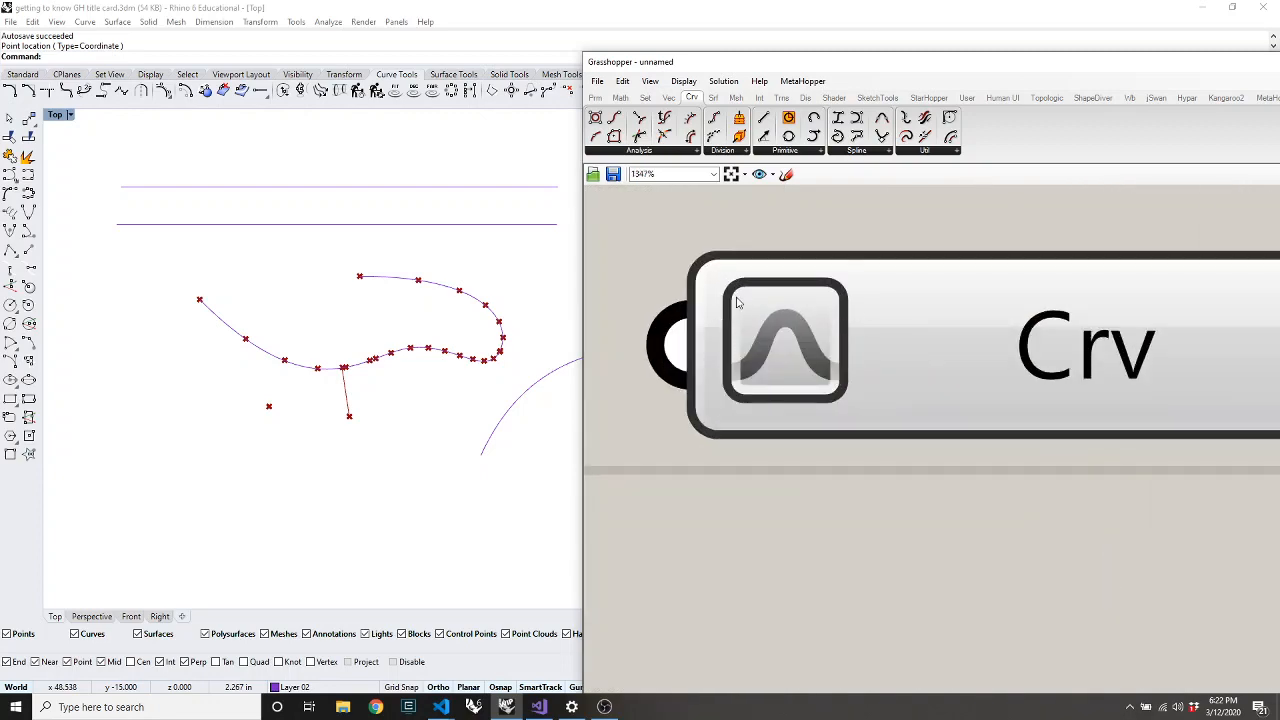
{"action": "scroll", "coordinate": [730, 305], "scroll_direction": "down", "scroll_amount": 3}
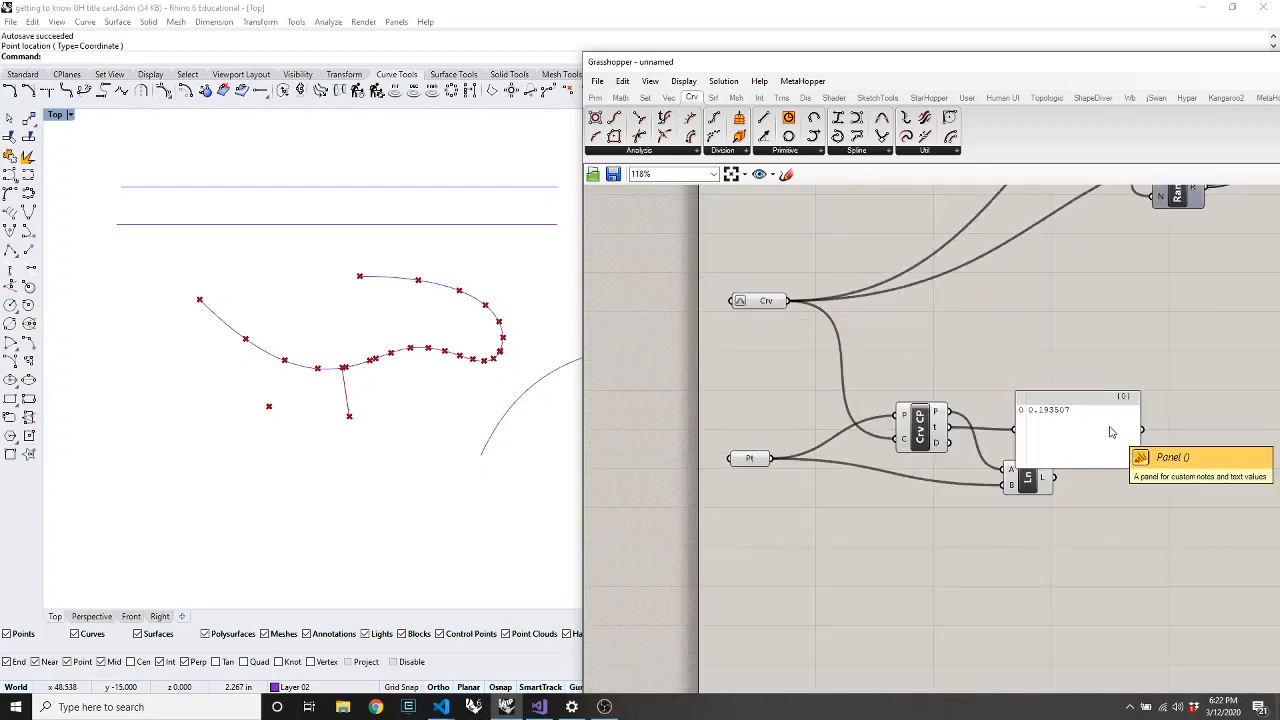
{"action": "scroll", "coordinate": [1110, 435], "scroll_direction": "up", "scroll_amount": 1}
{"action": "left_click", "coordinate": [1072, 422]}
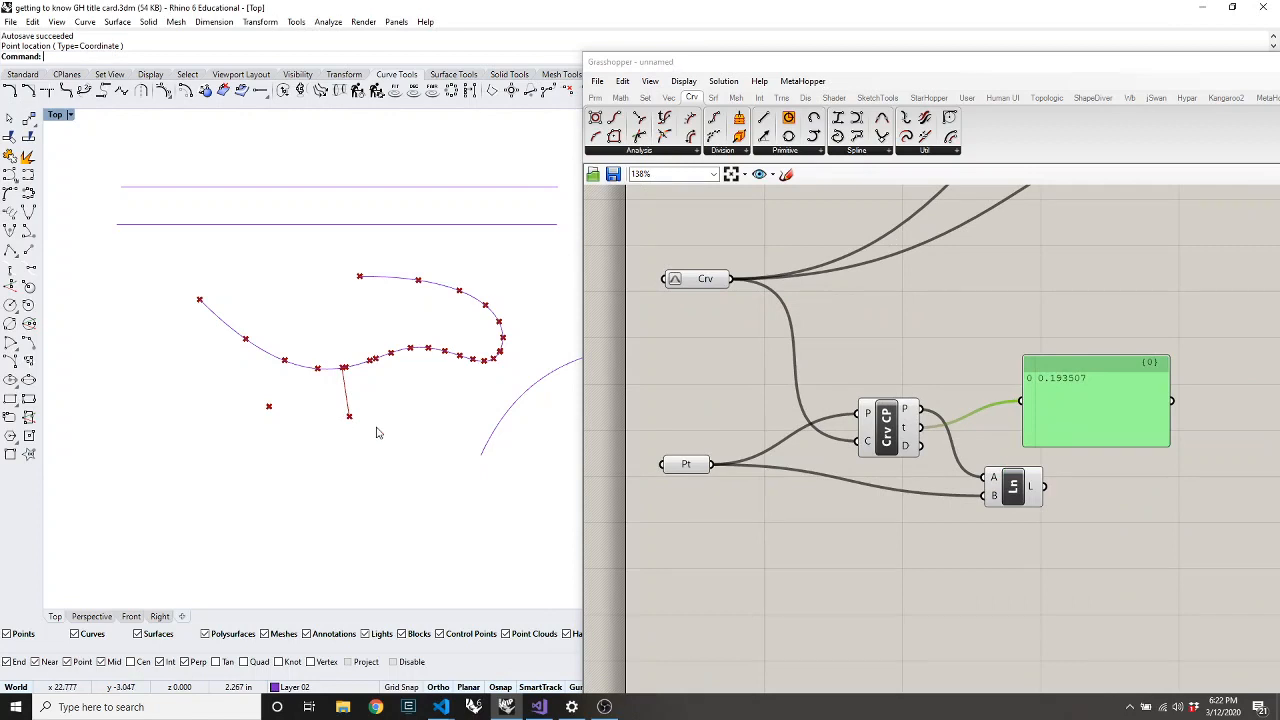
{"action": "left_click", "coordinate": [689, 467]}
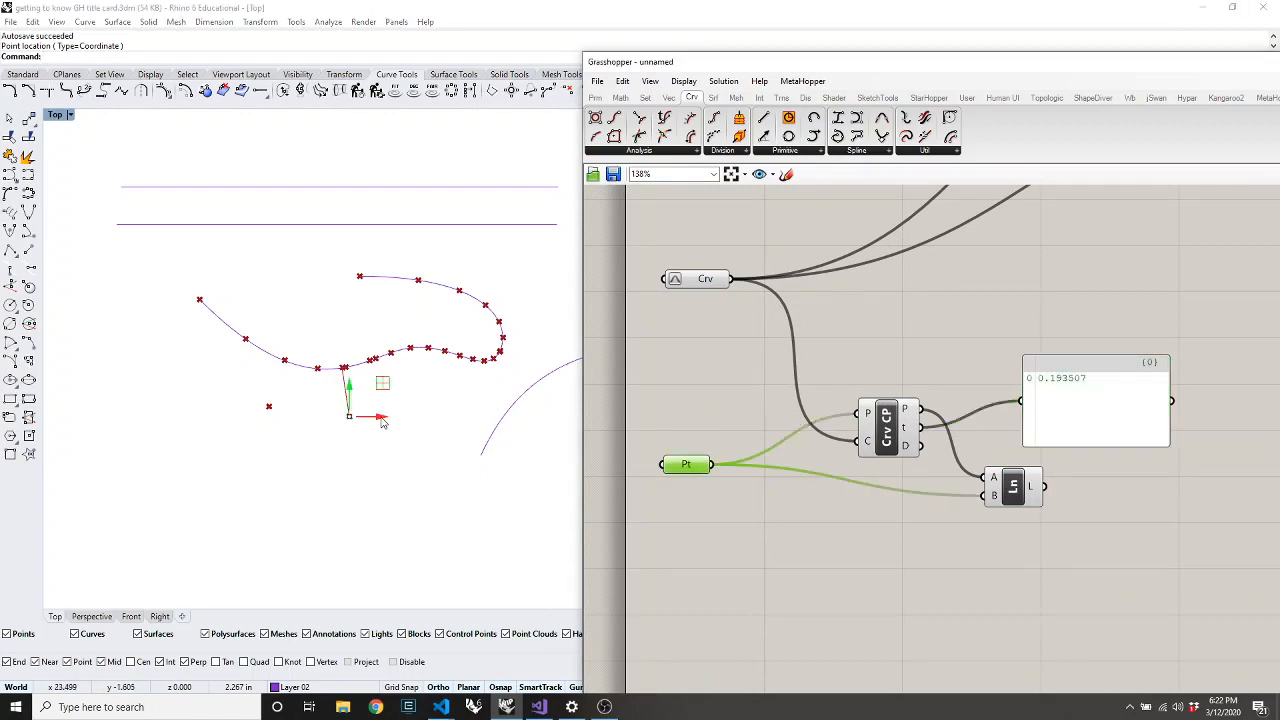
Drag the point to the upper right so the panel reads t = 0.865269
{"action": "left_click_drag", "start_coordinate": [386, 417], "coordinate": [589, 345]}
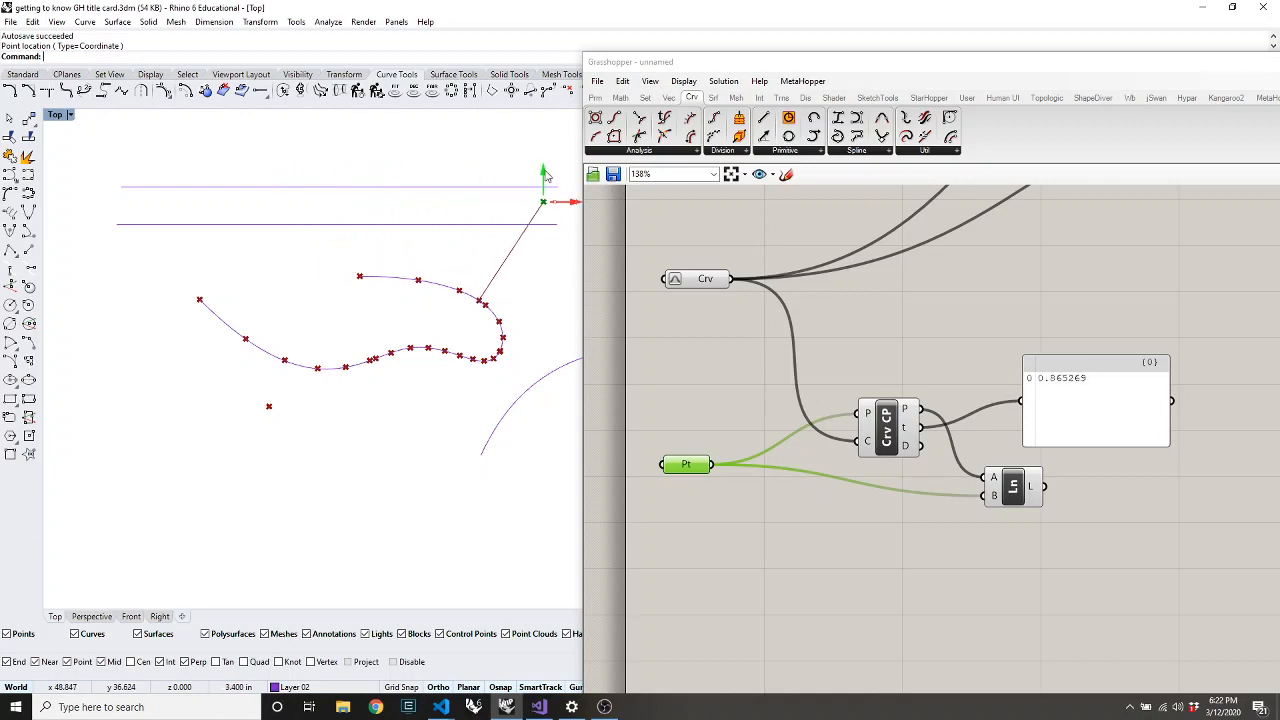
{"action": "left_click_drag", "start_coordinate": [547, 171], "coordinate": [551, 350]}
{"action": "left_click", "coordinate": [403, 458]}
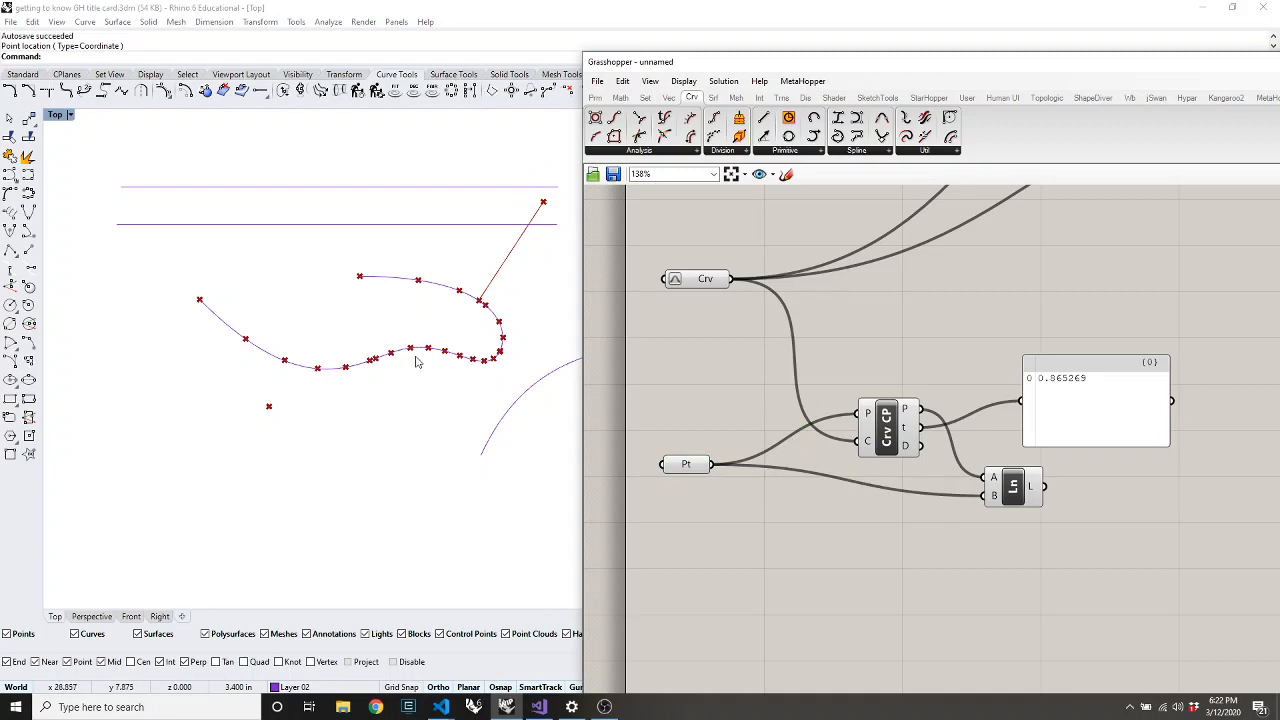
{"action": "scroll", "coordinate": [380, 355], "scroll_direction": "down", "scroll_amount": 4}
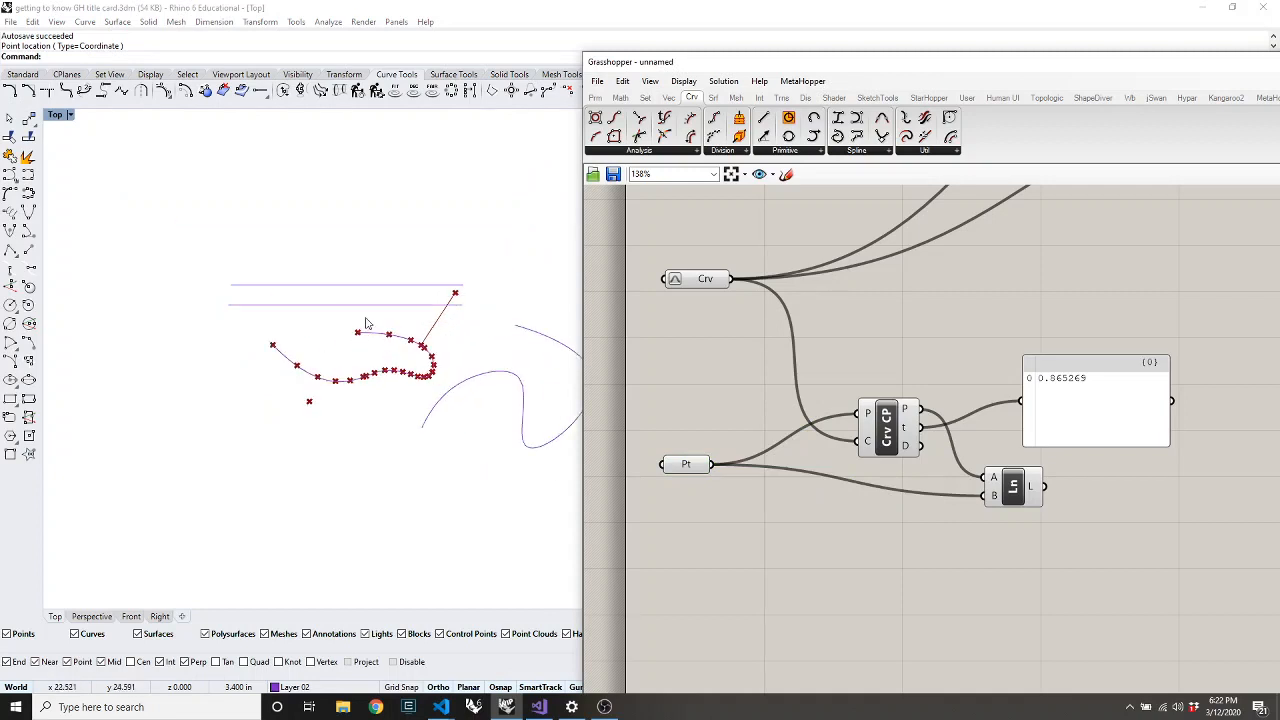
{"action": "left_click", "coordinate": [646, 154]}
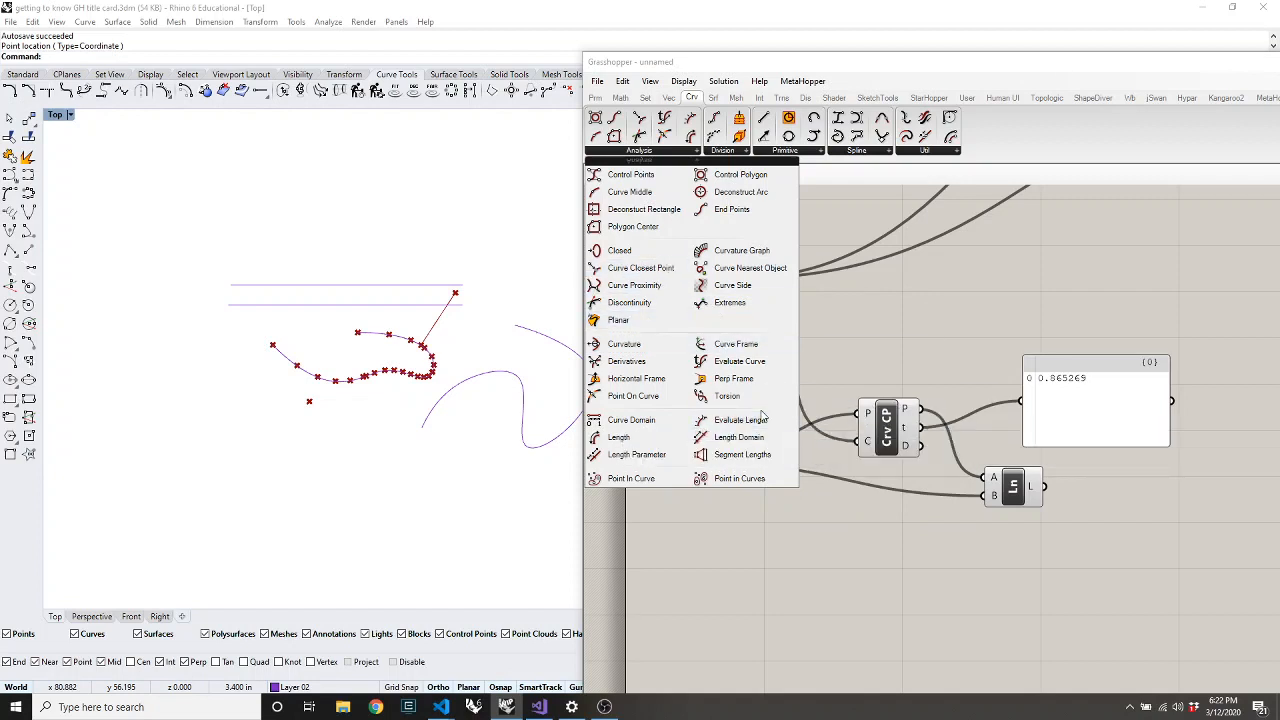
Place a Curvature component fed by the curve and the closest-point t
{"action": "left_click", "coordinate": [624, 344]}
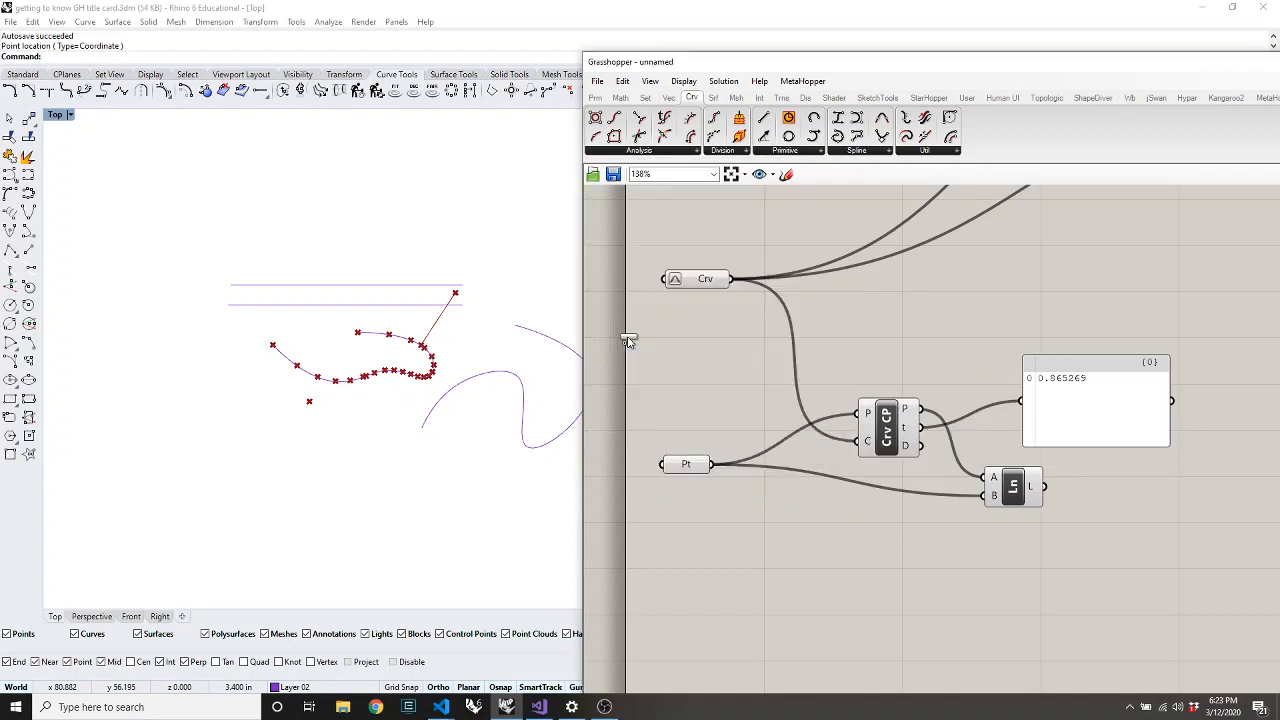
{"action": "left_click", "coordinate": [855, 568]}
{"action": "left_click_drag", "start_coordinate": [700, 285], "coordinate": [934, 590]}
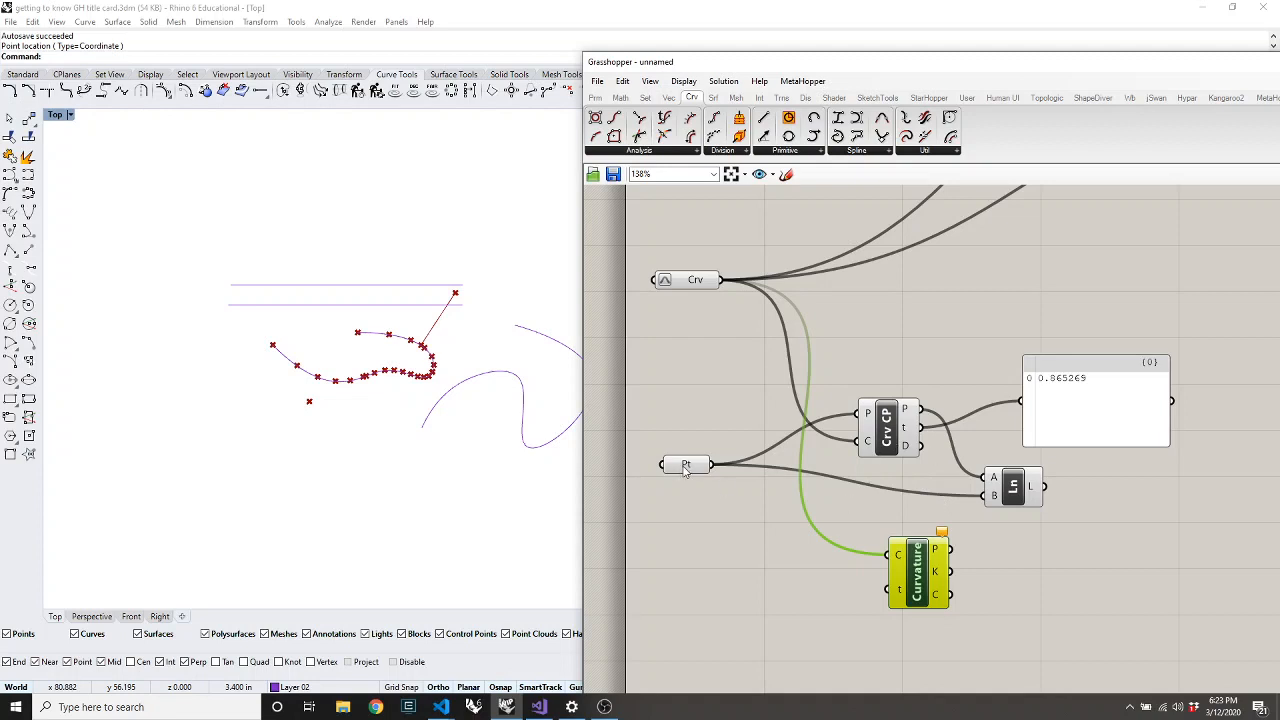
{"action": "left_click_drag", "start_coordinate": [685, 472], "coordinate": [664, 478]}
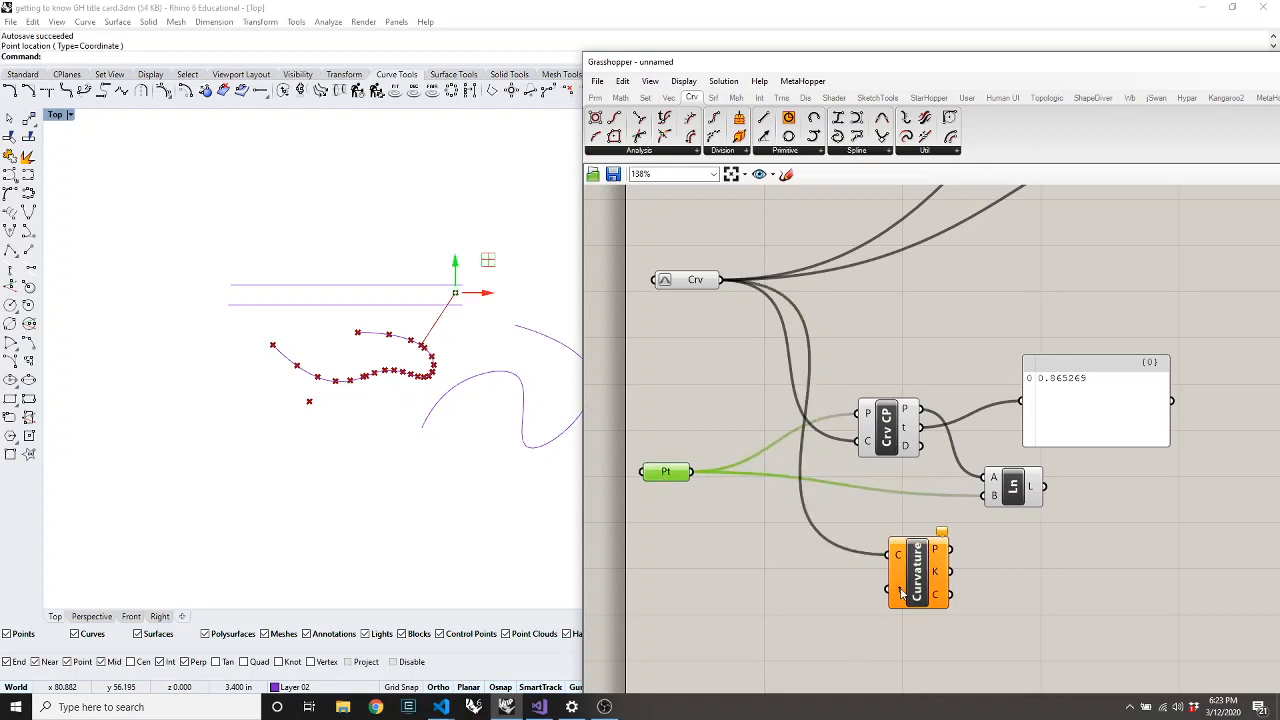
{"action": "left_click_drag", "start_coordinate": [904, 433], "coordinate": [892, 591]}
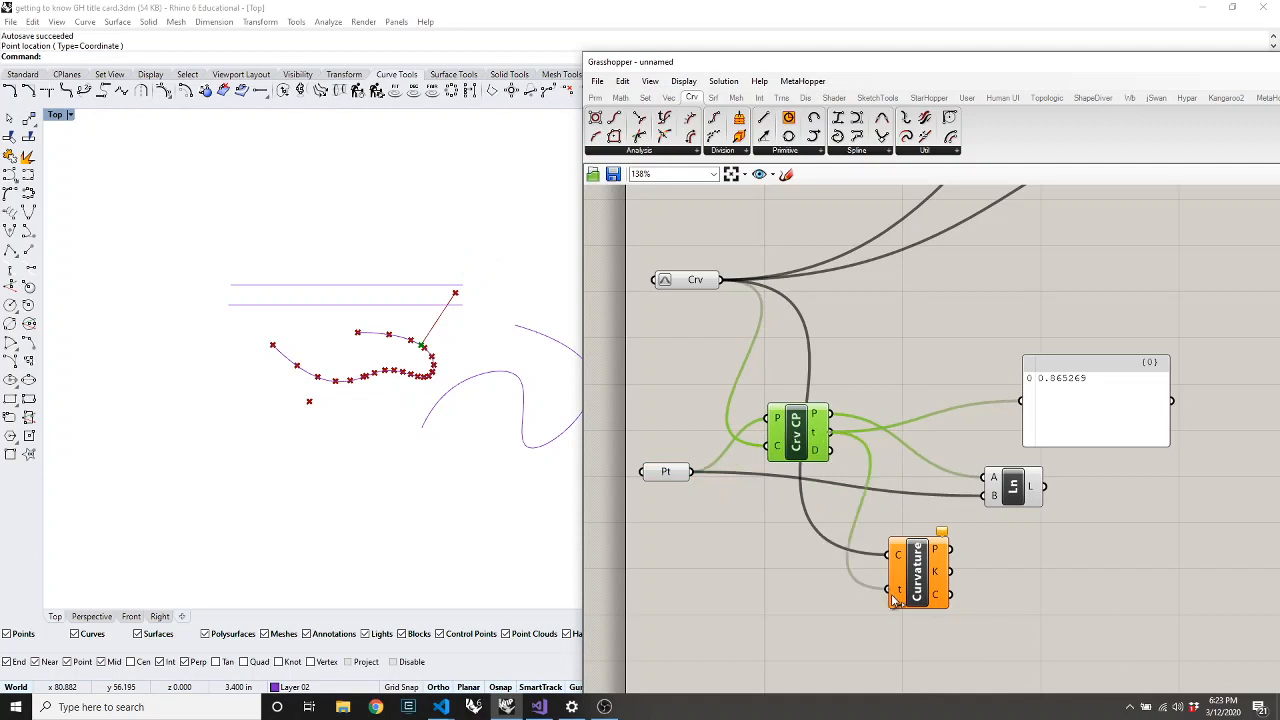
{"action": "left_click", "coordinate": [905, 603]}
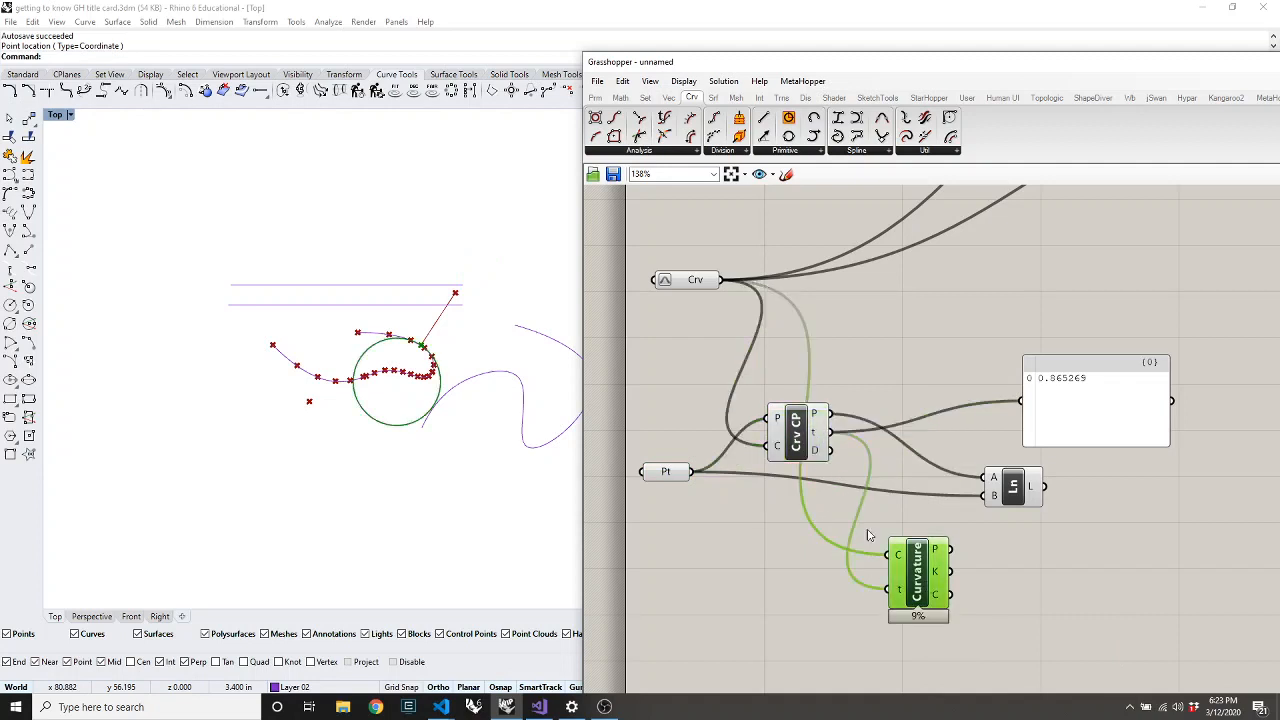
Move the point with the gumball so the curvature circle updates and t reads 0.781679
{"action": "left_click", "coordinate": [790, 452]}
{"action": "left_click", "coordinate": [662, 471]}
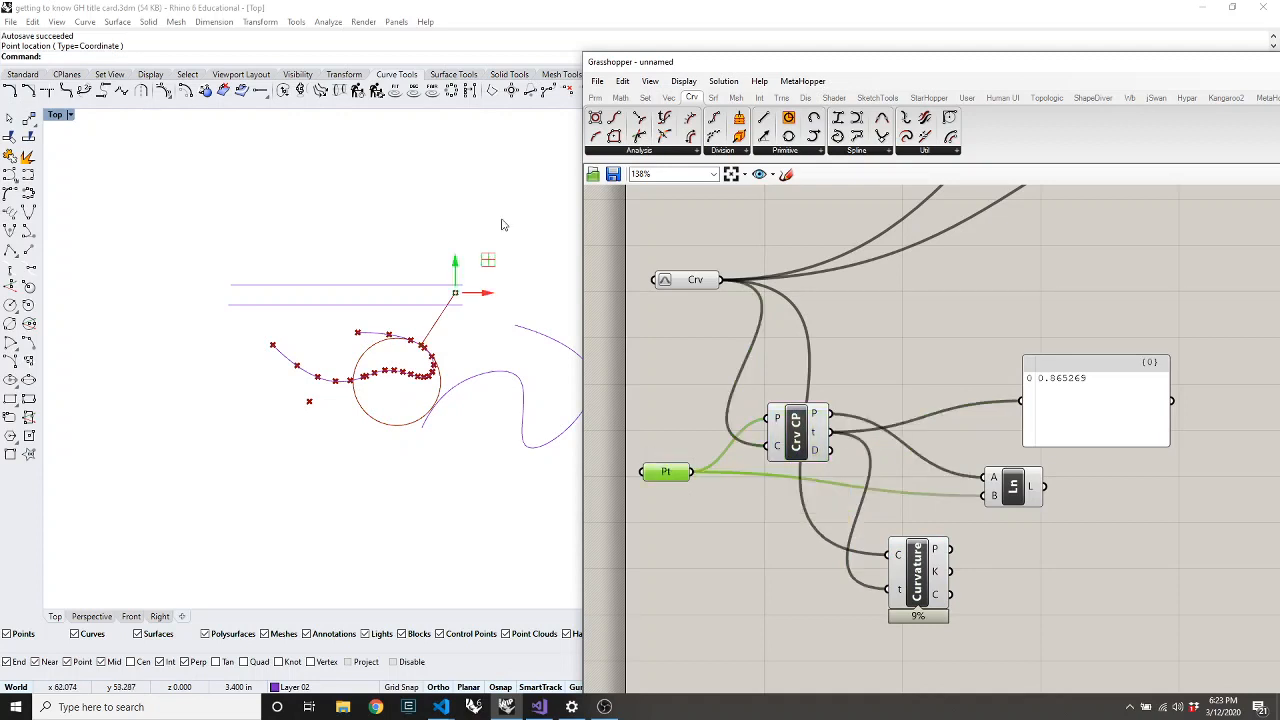
{"action": "left_click_drag", "start_coordinate": [455, 270], "coordinate": [505, 352]}
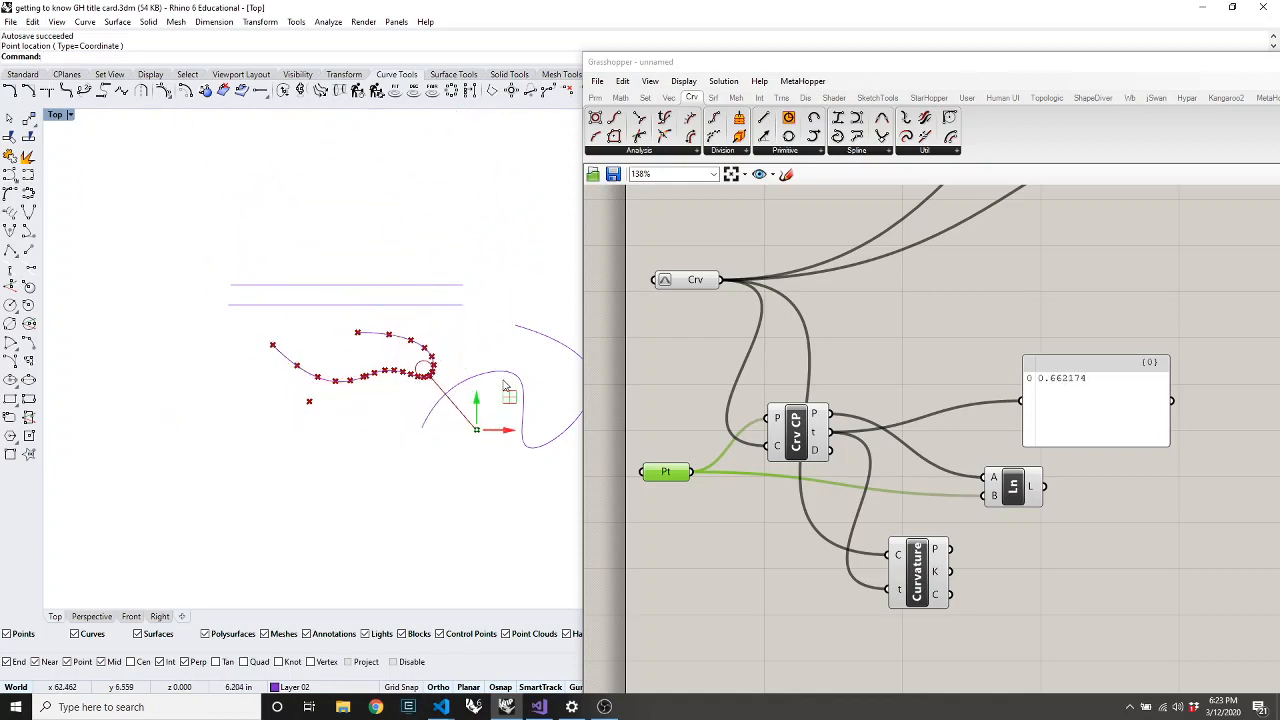
{"action": "left_click_drag", "start_coordinate": [478, 398], "coordinate": [460, 322]}
{"action": "left_click", "coordinate": [880, 330]}
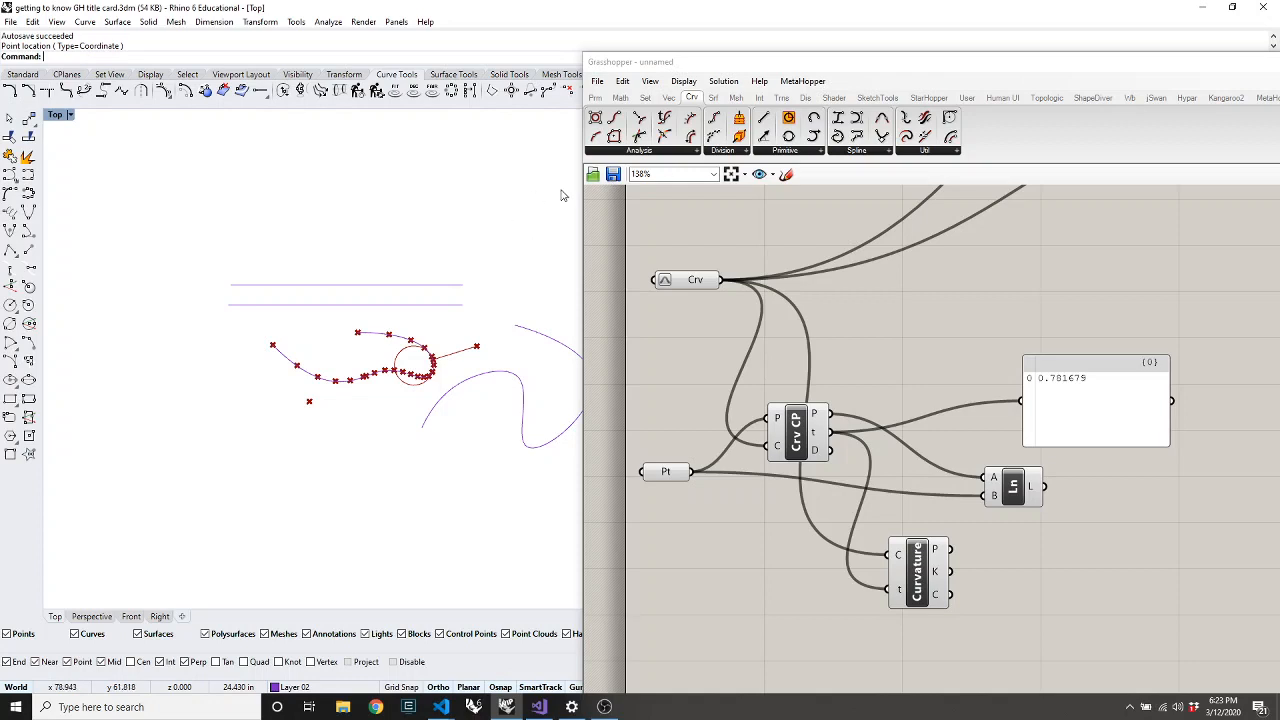
{"action": "left_click_drag", "start_coordinate": [538, 207], "coordinate": [837, 226]}
Start a new empty Grasshopper definition
{"action": "left_click", "coordinate": [823, 283]}
{"action": "key", "text": "ctrl+n"}
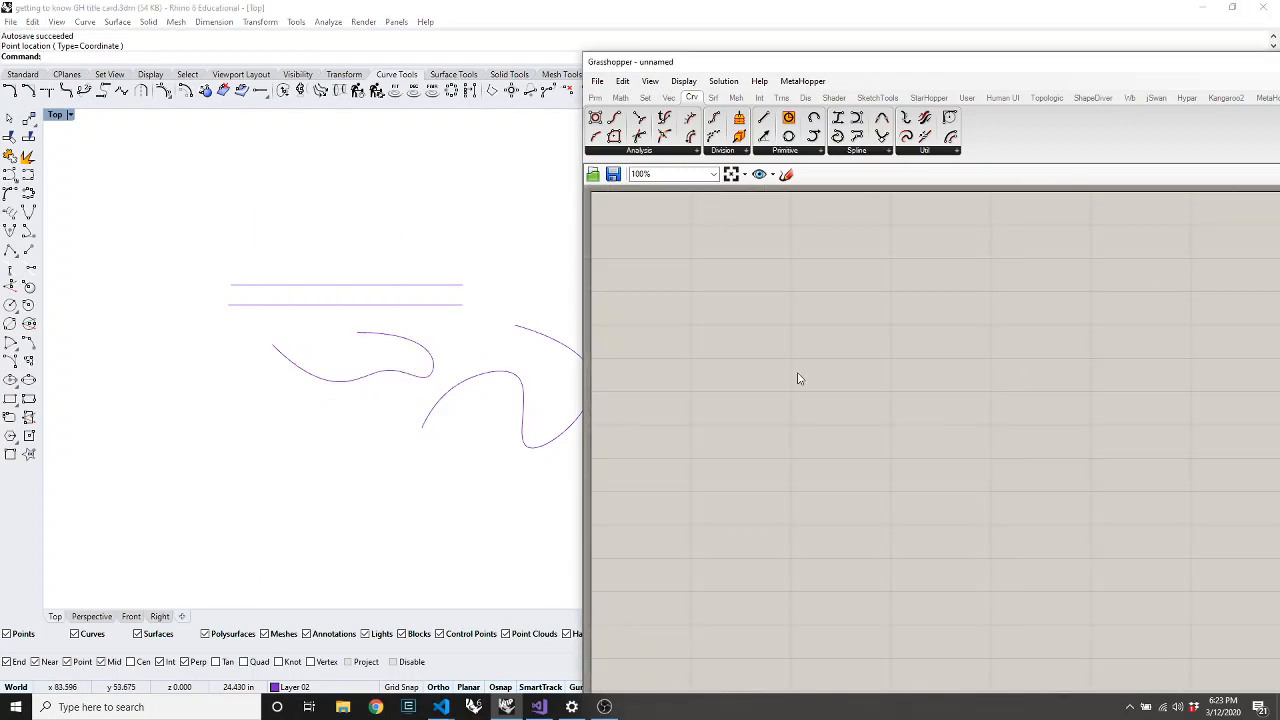
{"action": "left_click_drag", "start_coordinate": [561, 167], "coordinate": [449, 234]}
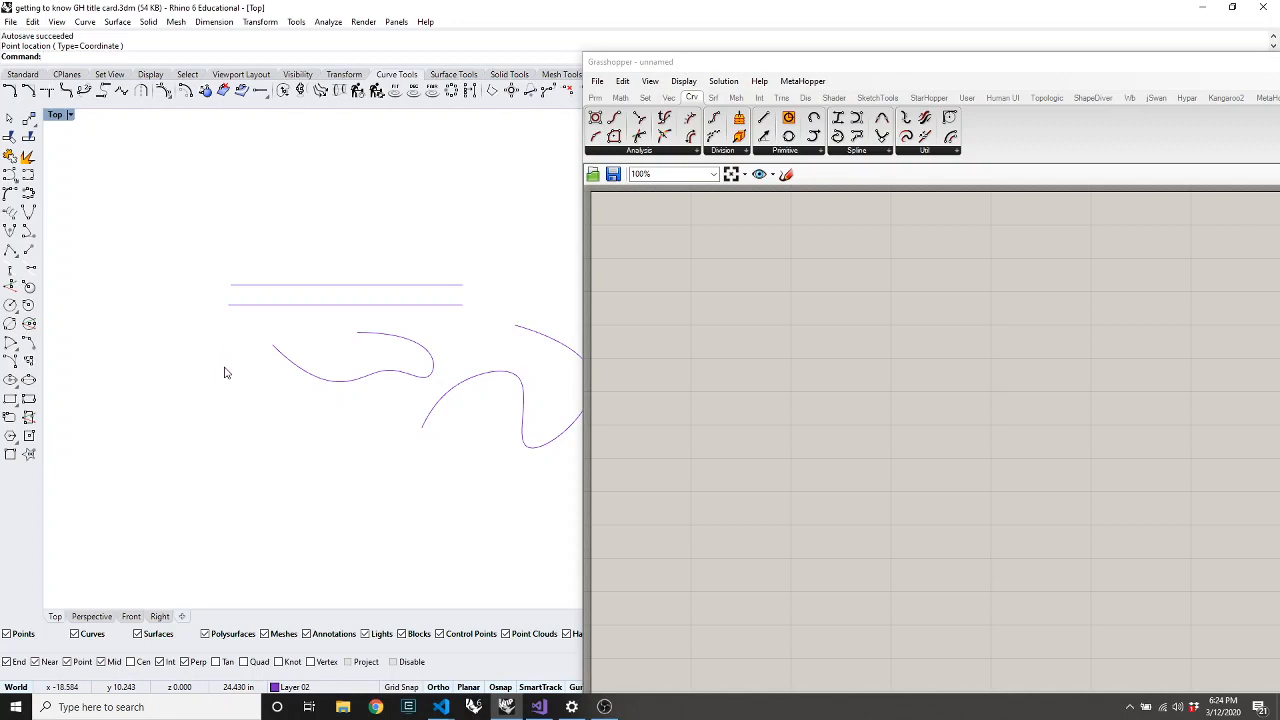
Create a four-corner surface with SrfPt in the Top view and shift it up-right
{"action": "type", "text": "SrfPt"}
{"action": "key", "text": "Return"}
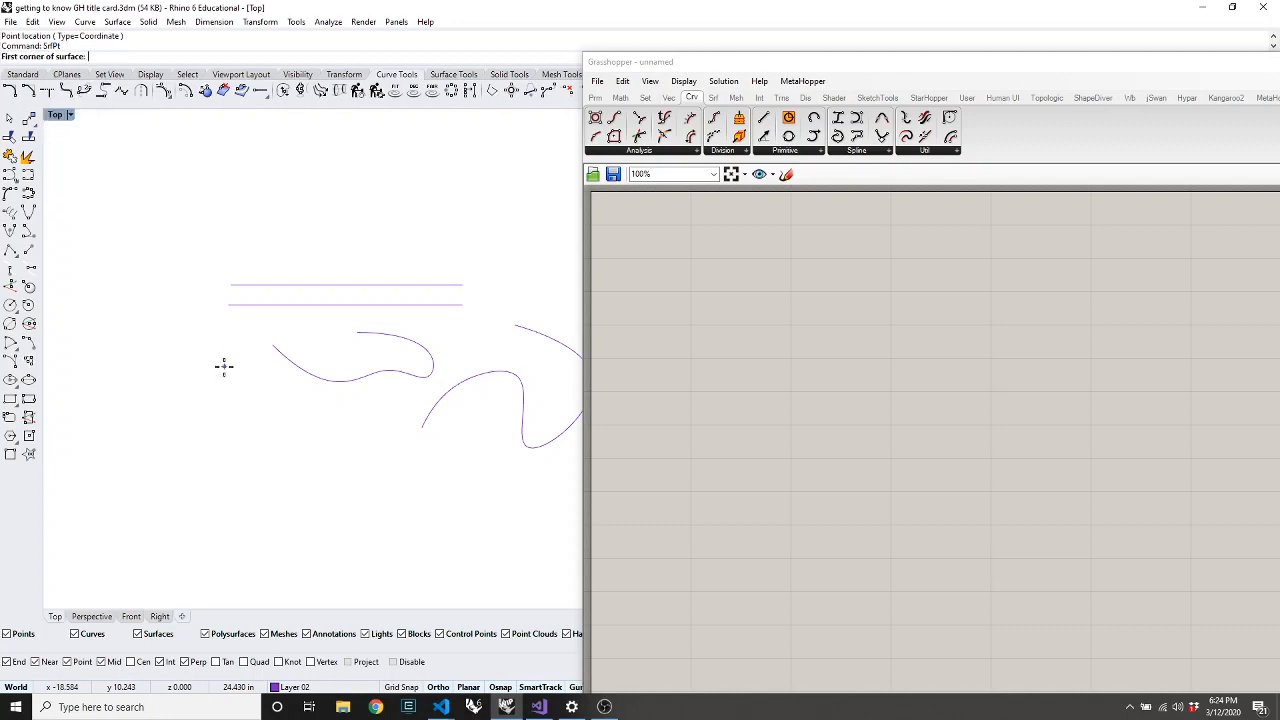
{"action": "scroll", "coordinate": [242, 307], "scroll_direction": "down", "scroll_amount": 5}
{"action": "scroll", "coordinate": [466, 217], "scroll_direction": "up", "scroll_amount": 5}
{"action": "left_click", "coordinate": [240, 182]}
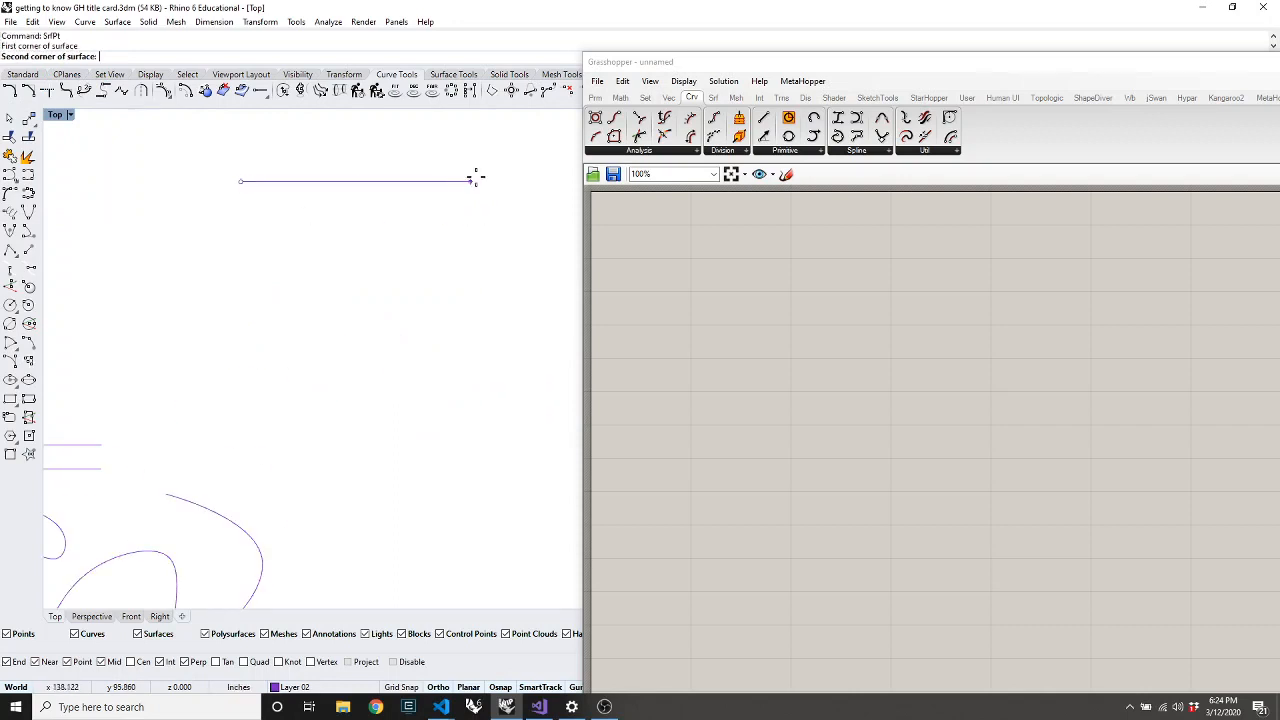
{"action": "left_click", "coordinate": [533, 276]}
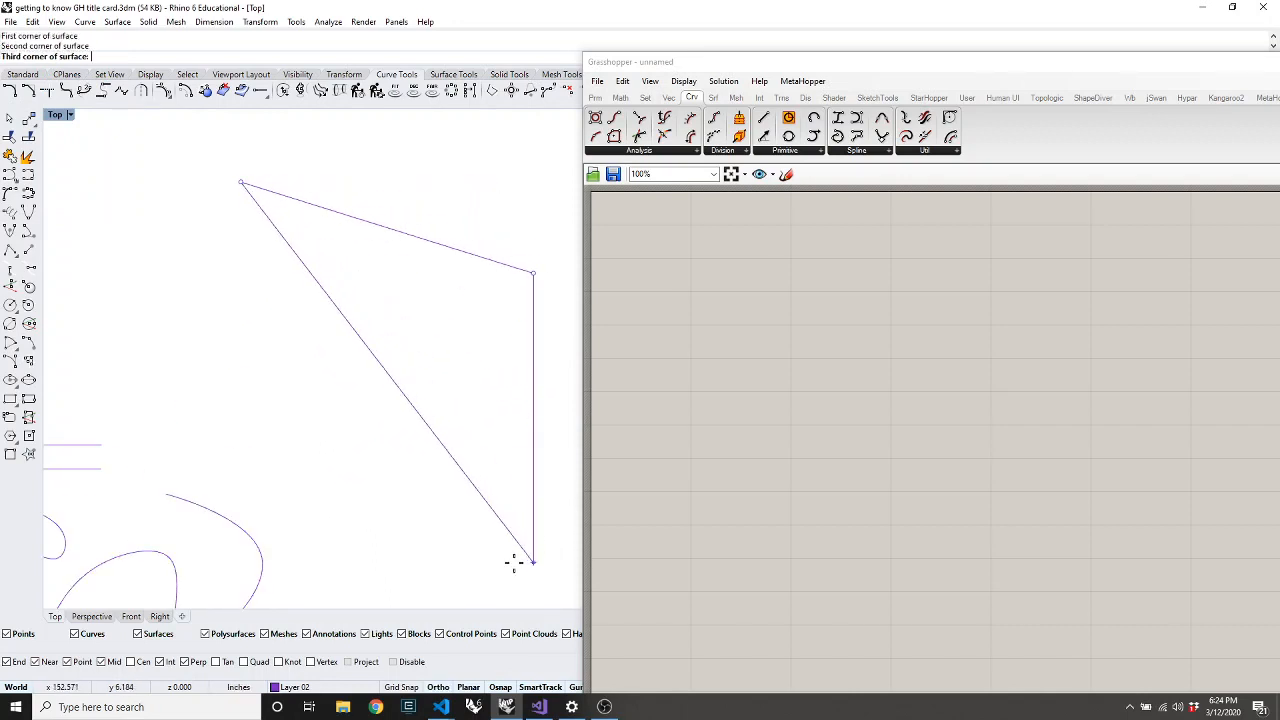
{"action": "left_click", "coordinate": [533, 561]}
{"action": "left_click", "coordinate": [133, 416]}
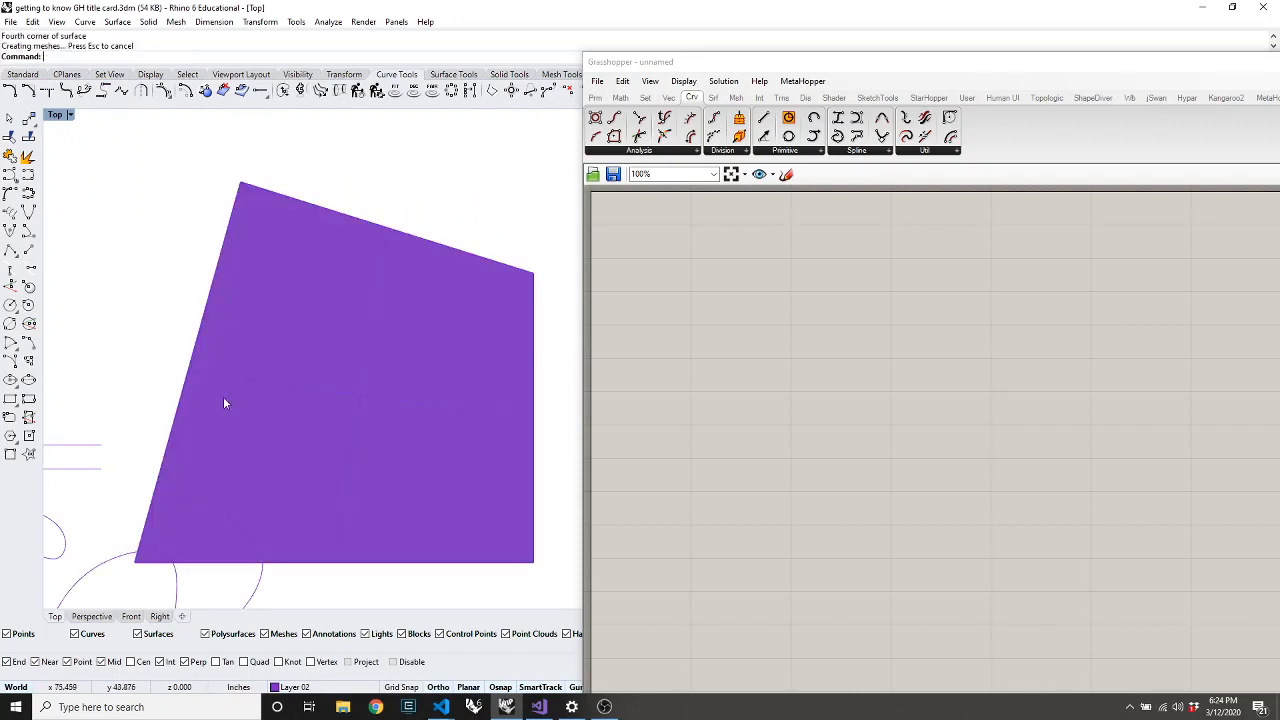
{"action": "left_click_drag", "start_coordinate": [300, 385], "coordinate": [394, 291]}
Bend the surface into a fan shape using a spine and bend-through point, then move Grasshopper down
{"action": "scroll", "coordinate": [386, 284], "scroll_direction": "down", "scroll_amount": 12}
{"action": "scroll", "coordinate": [463, 270], "scroll_direction": "up", "scroll_amount": 8}
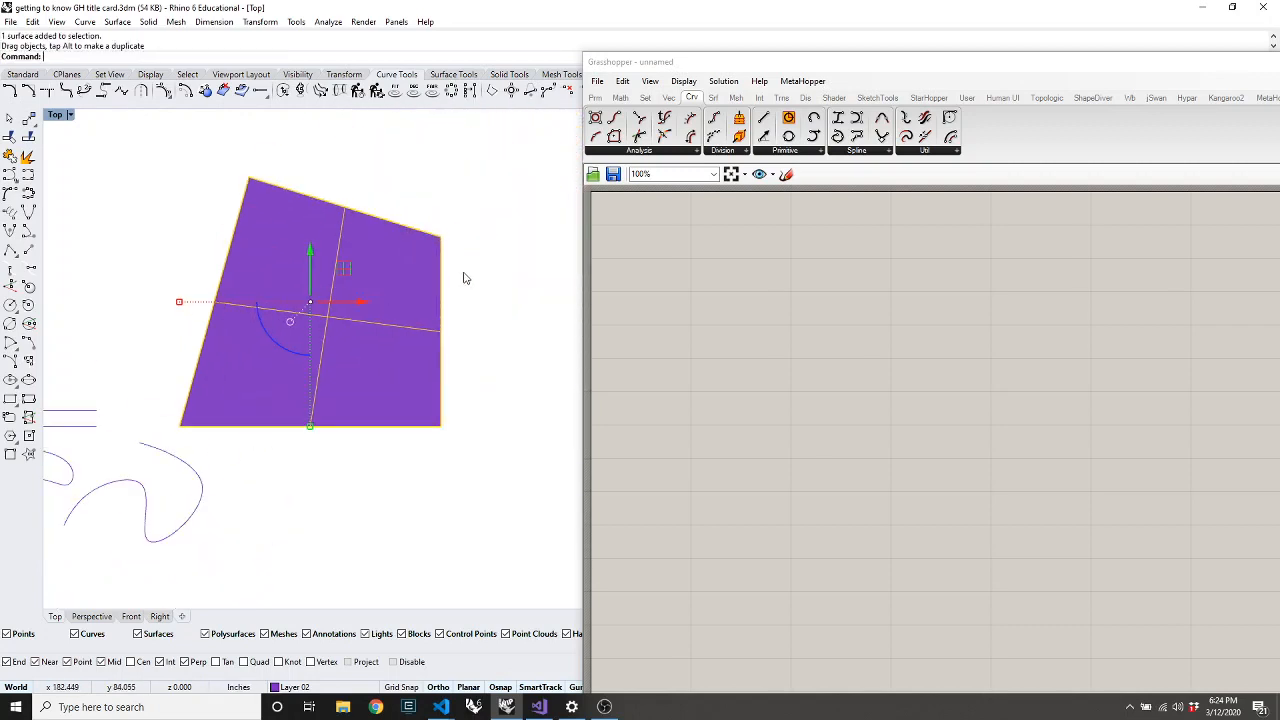
{"action": "left_click", "coordinate": [488, 326]}
{"action": "left_click", "coordinate": [304, 323]}
{"action": "left_click", "coordinate": [368, 460]}
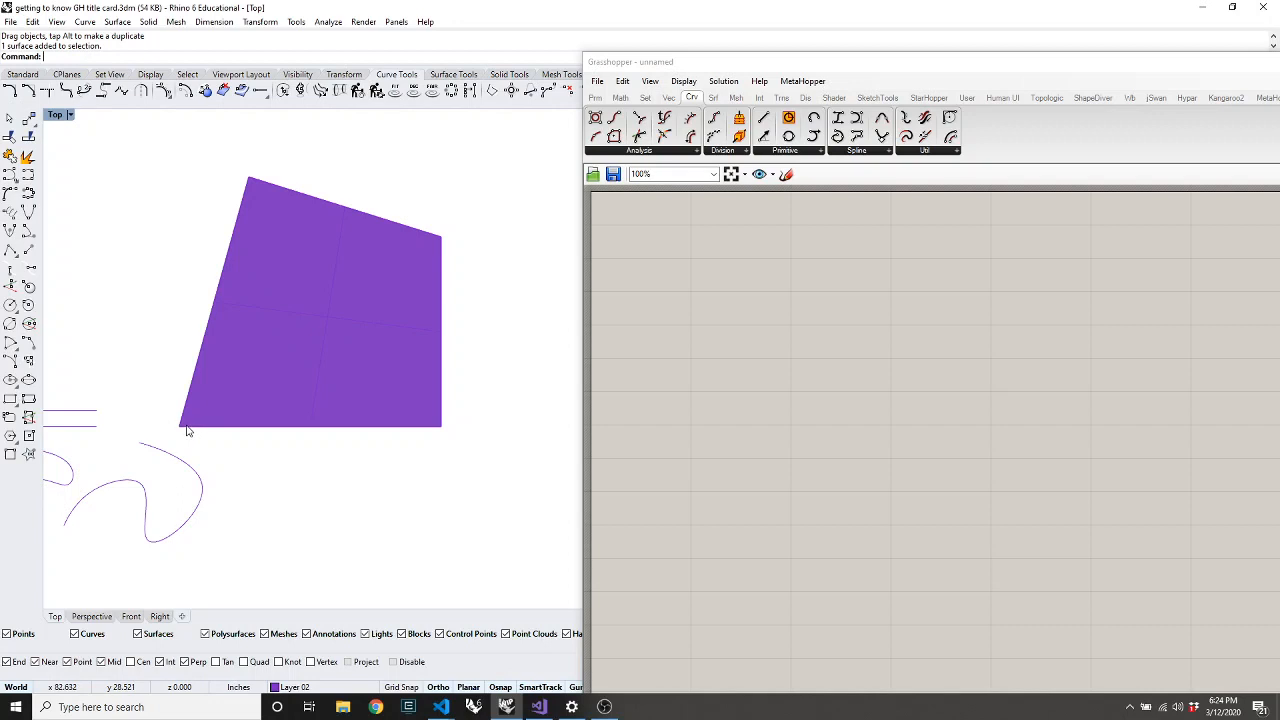
{"action": "left_click", "coordinate": [302, 376]}
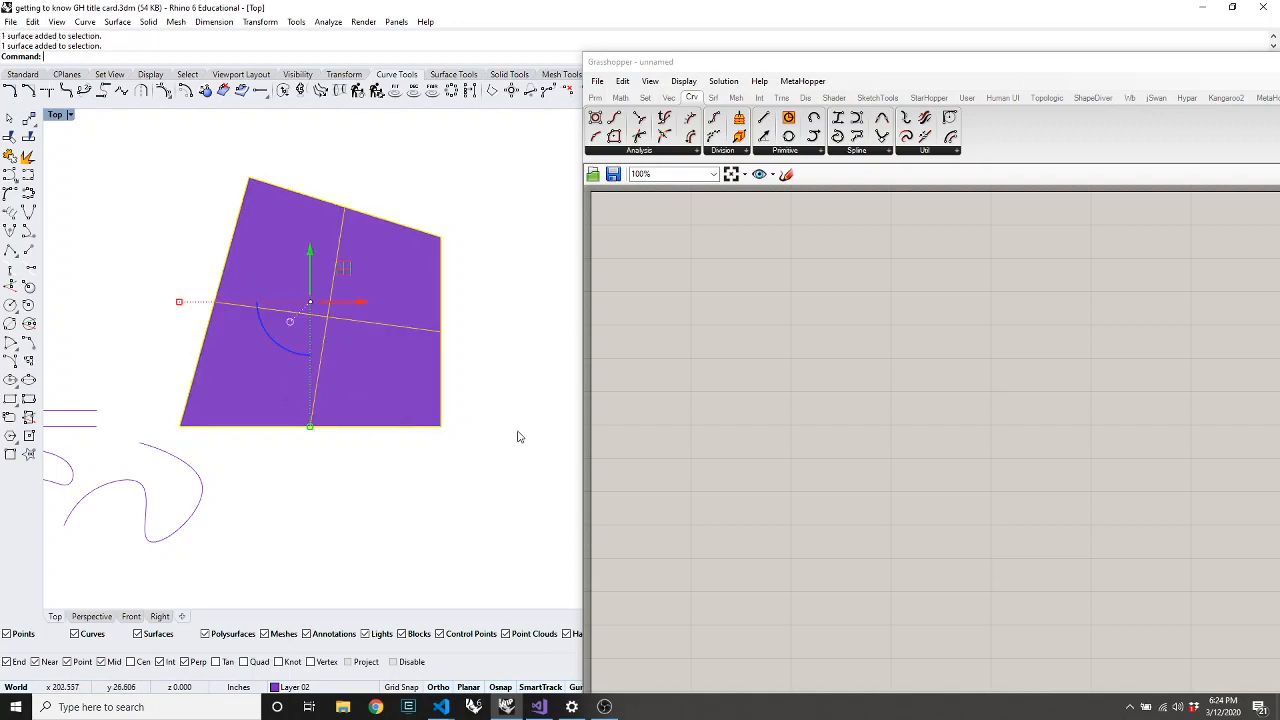
{"action": "type", "text": "bend"}
{"action": "key", "text": "Return"}
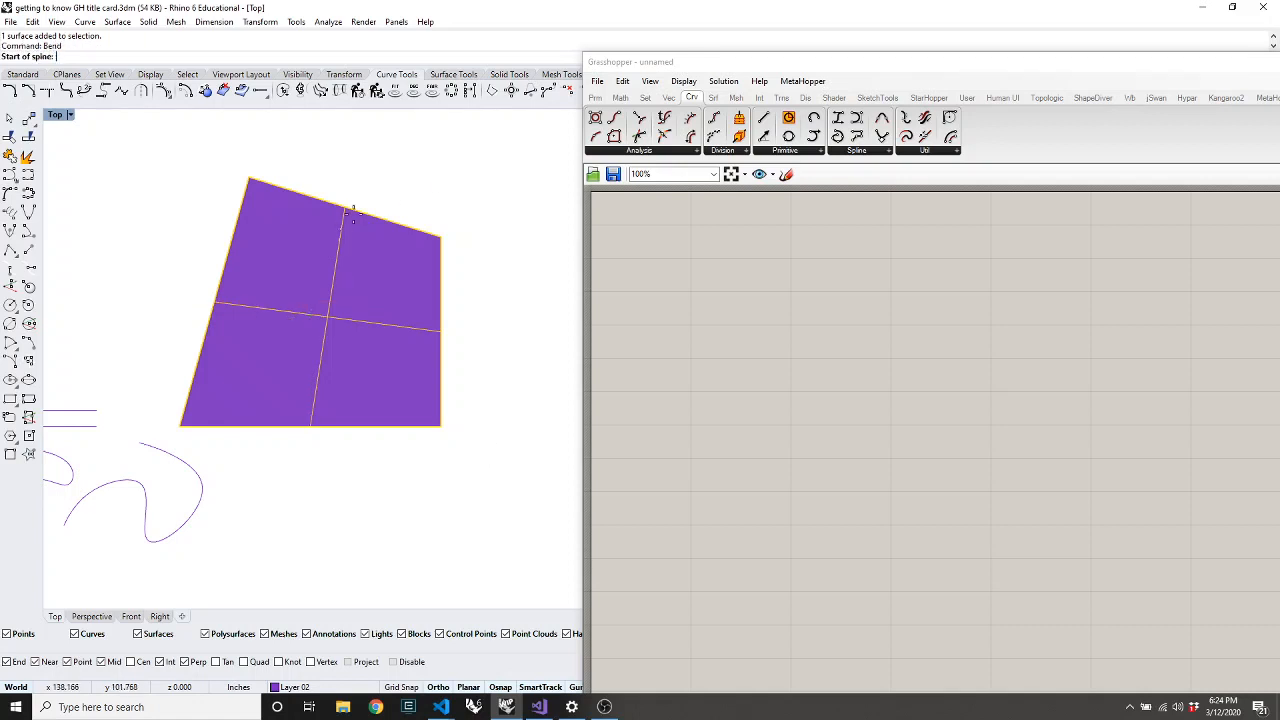
{"action": "left_click", "coordinate": [435, 160]}
{"action": "left_click", "coordinate": [292, 492]}
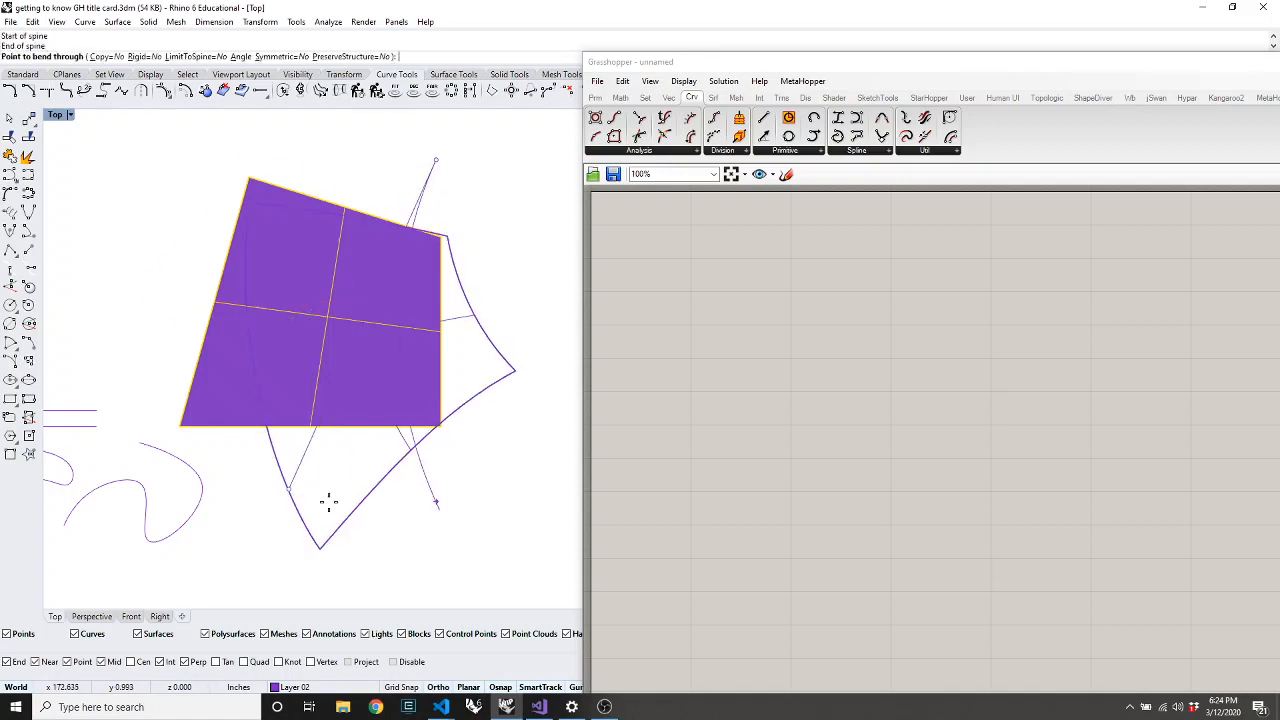
{"action": "left_click", "coordinate": [425, 514]}
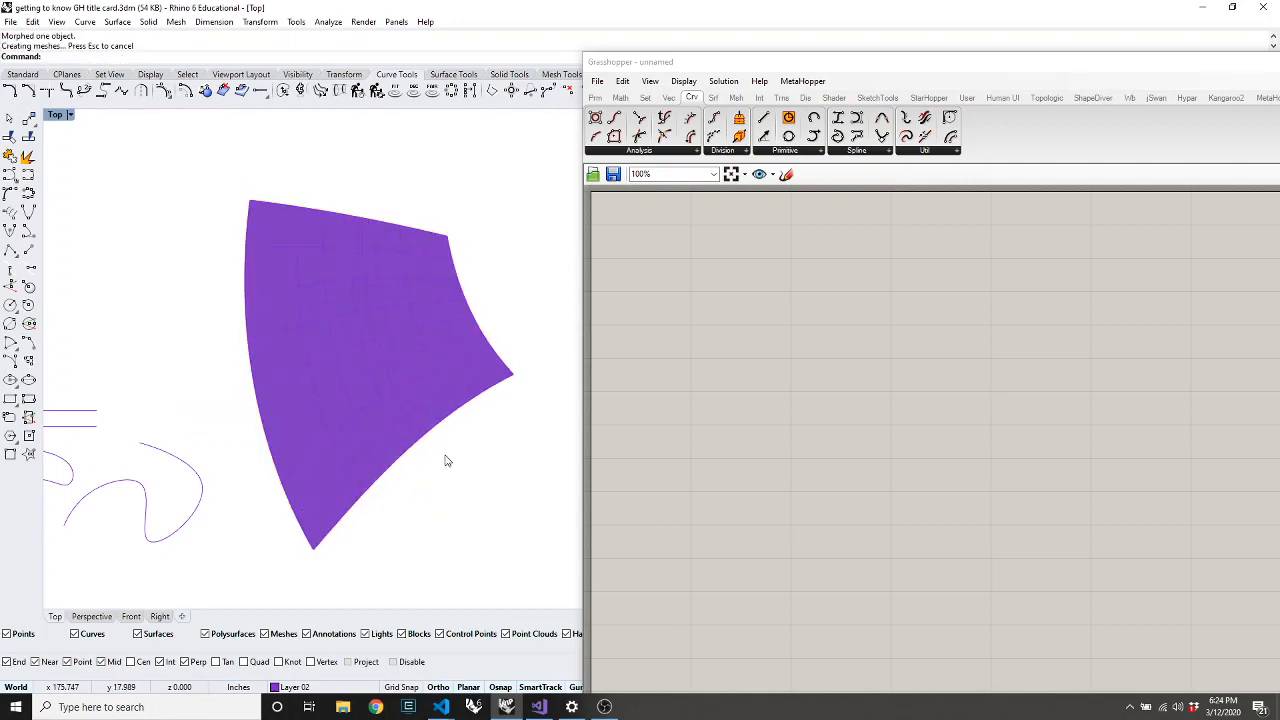
{"action": "left_click_drag", "start_coordinate": [700, 73], "coordinate": [294, 578]}
{"action": "left_click", "coordinate": [612, 436]}
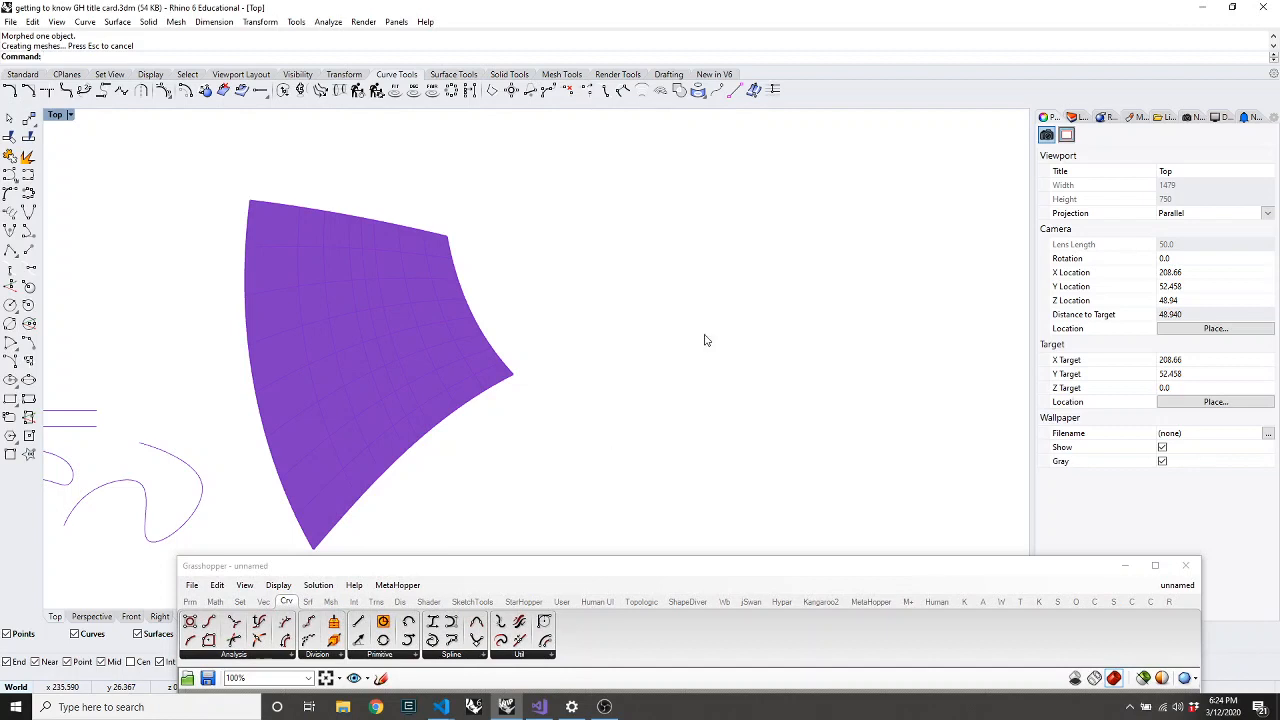
Switch the Top view to wireframe display with WV
{"action": "left_click", "coordinate": [1080, 117]}
{"action": "type", "text": "WV"}
{"action": "key", "text": "Return"}
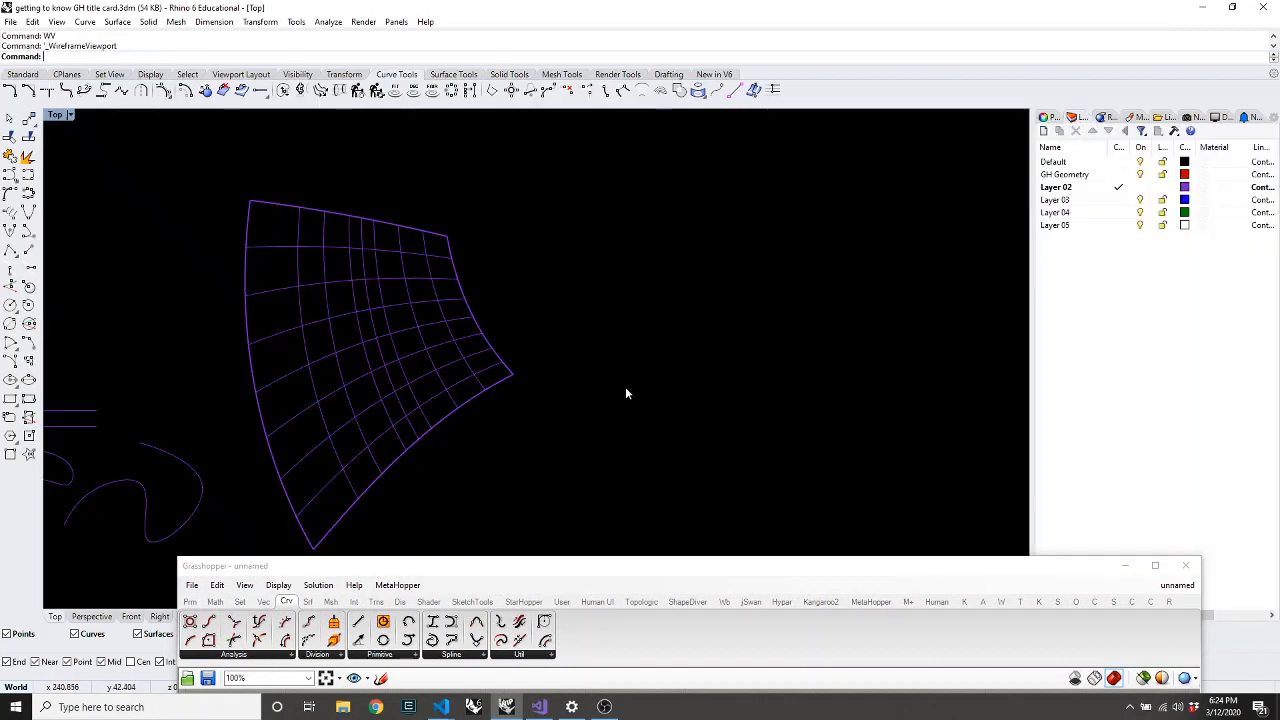
Toggle the bent surface's Show surface isocurve property off and back on
{"action": "left_click", "coordinate": [440, 365]}
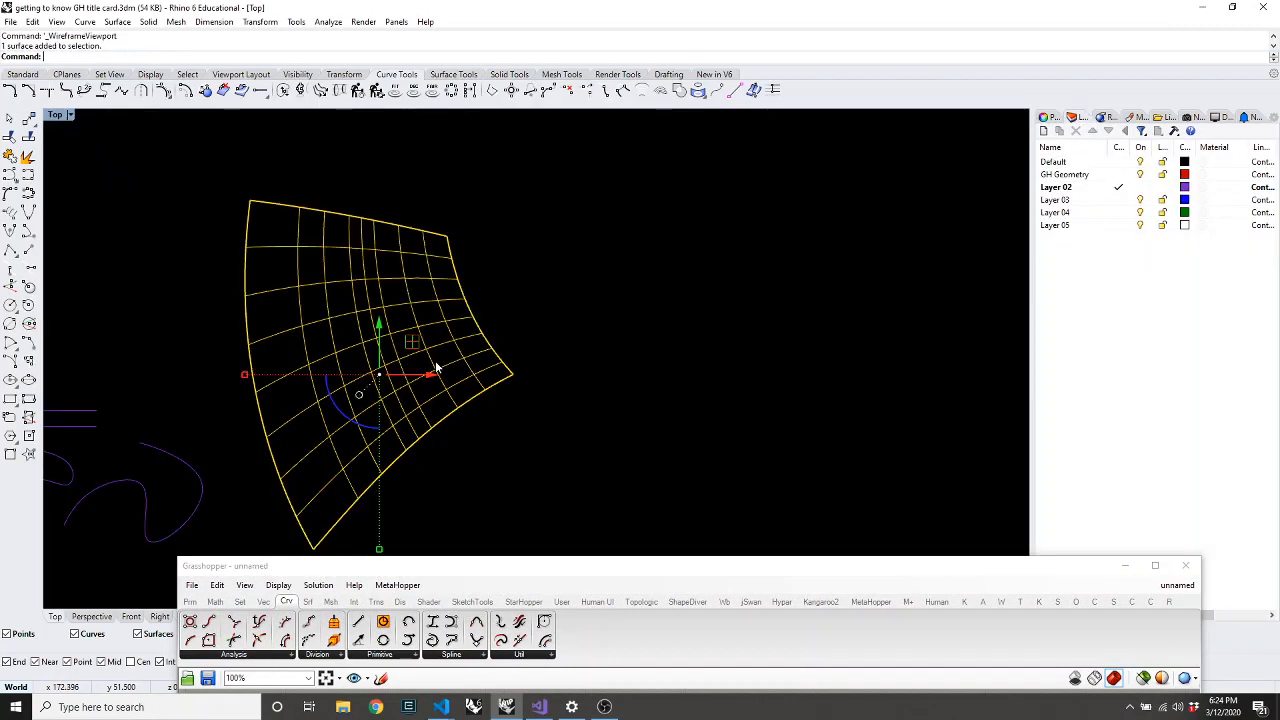
{"action": "left_click", "coordinate": [465, 455]}
{"action": "left_click", "coordinate": [340, 430]}
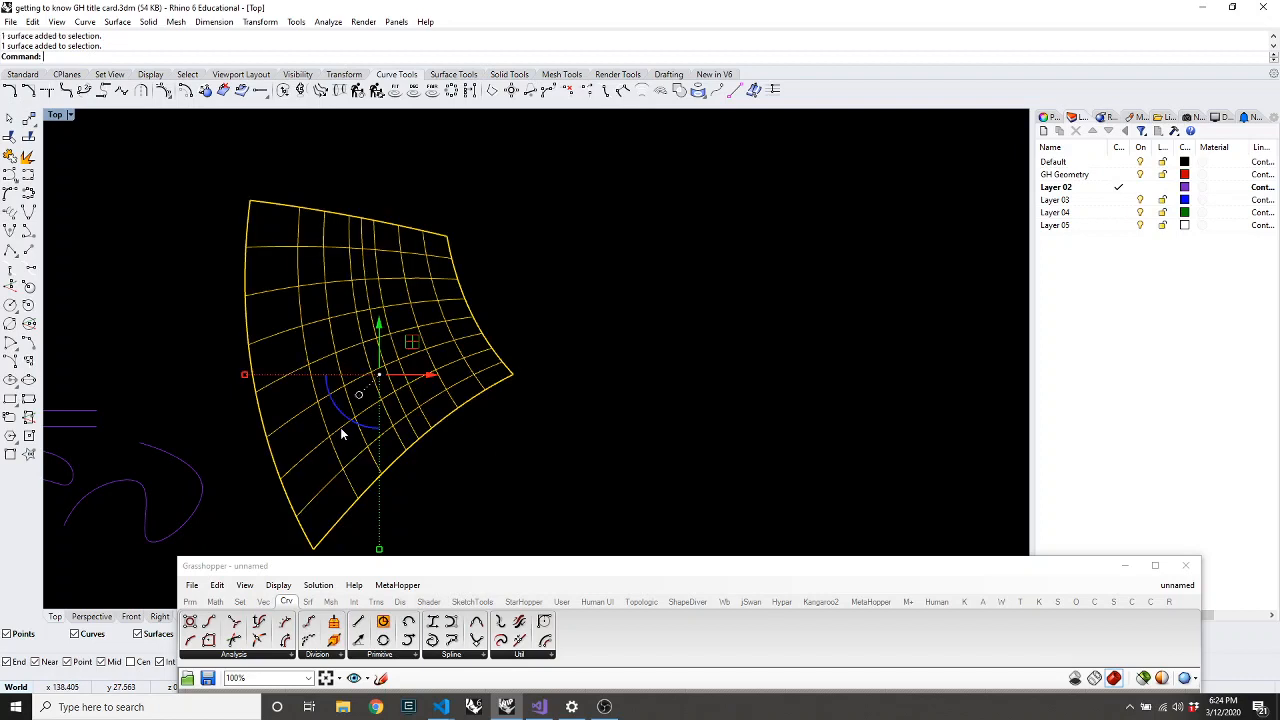
{"action": "left_click", "coordinate": [1047, 117]}
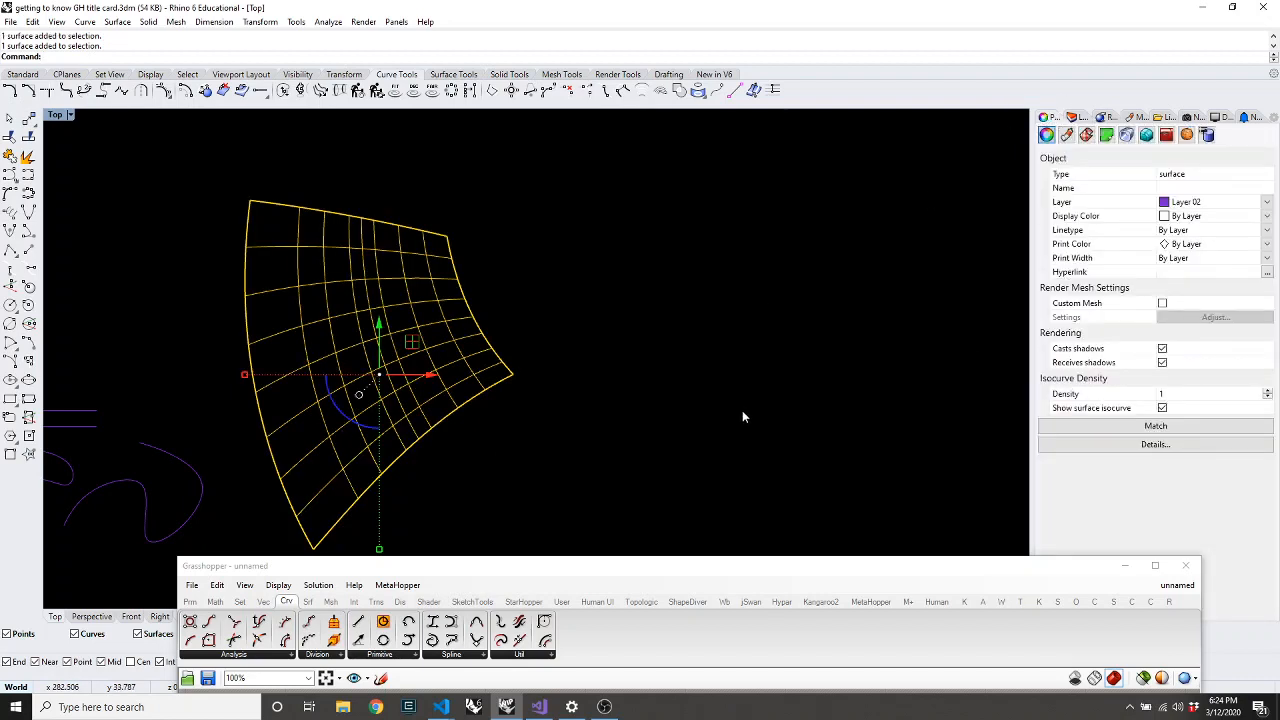
{"action": "left_click", "coordinate": [1162, 408]}
{"action": "left_click", "coordinate": [1162, 408]}
{"action": "left_click", "coordinate": [720, 470]}
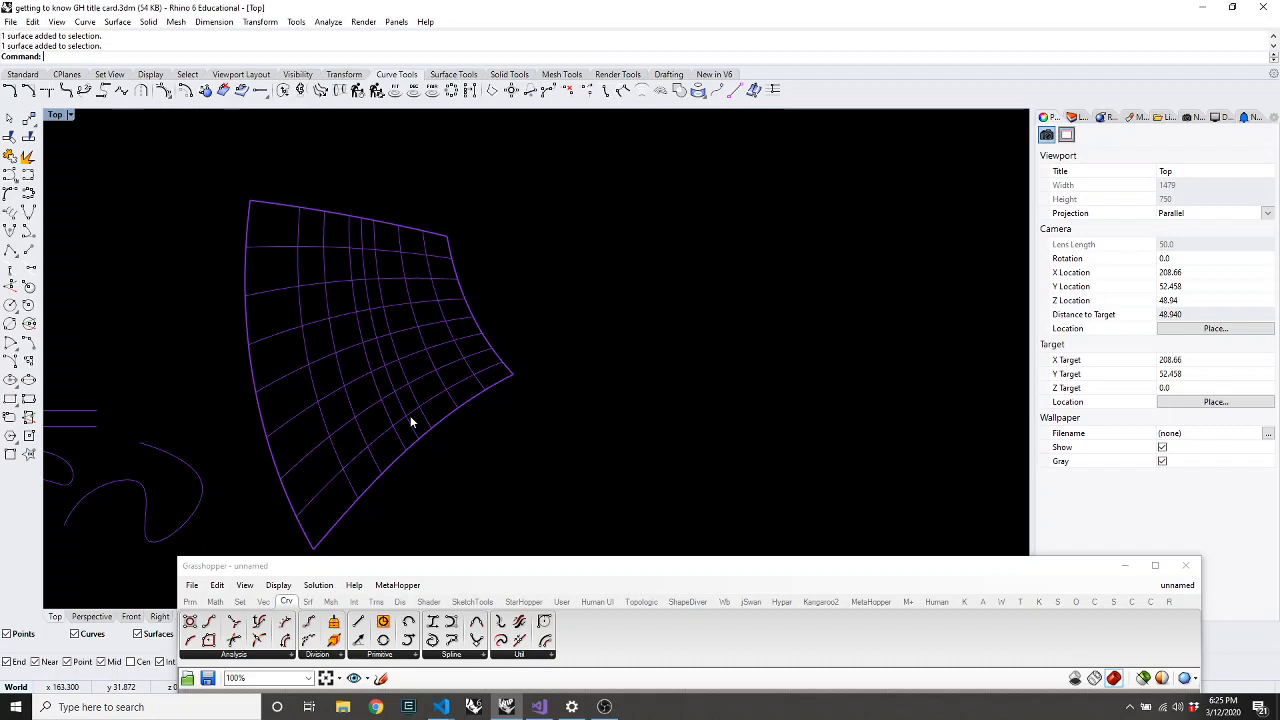
{"action": "left_click", "coordinate": [414, 372]}
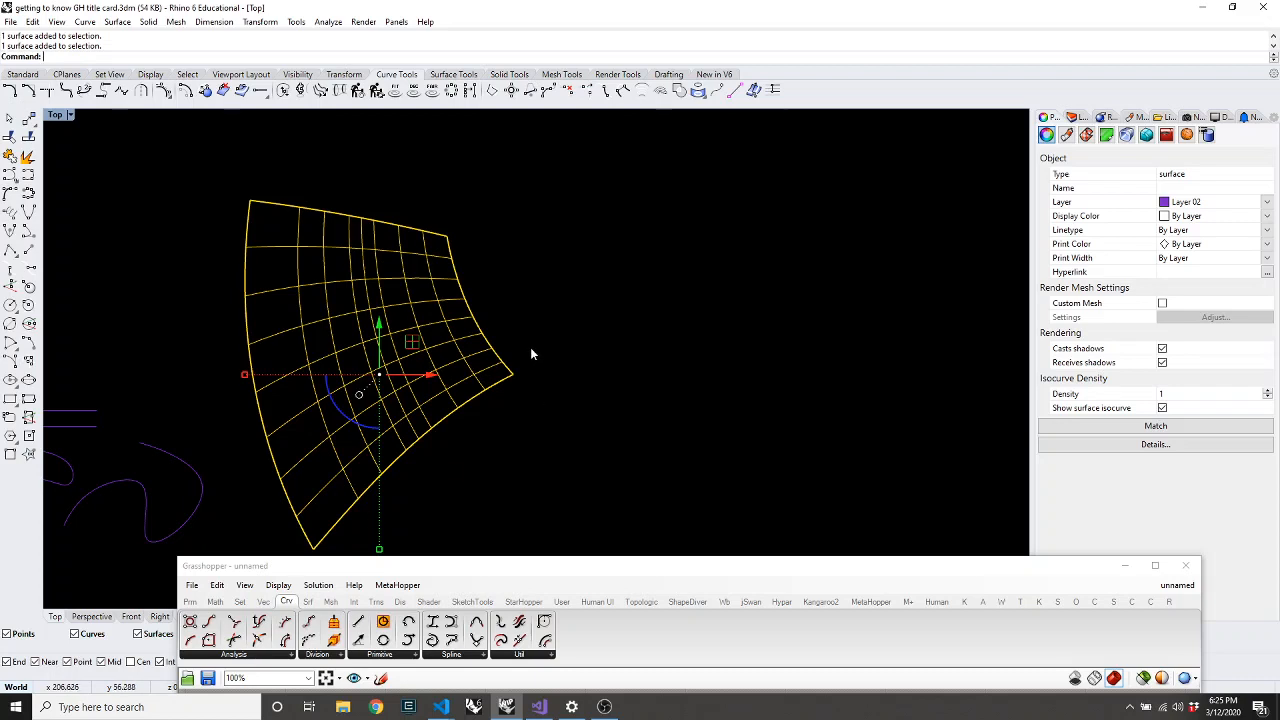
Run Dir on the bent surface to display its U, V and normal direction arrows
{"action": "left_click", "coordinate": [512, 323]}
{"action": "left_click", "coordinate": [429, 343]}
{"action": "type", "text": "Dir"}
{"action": "key", "text": "Return"}
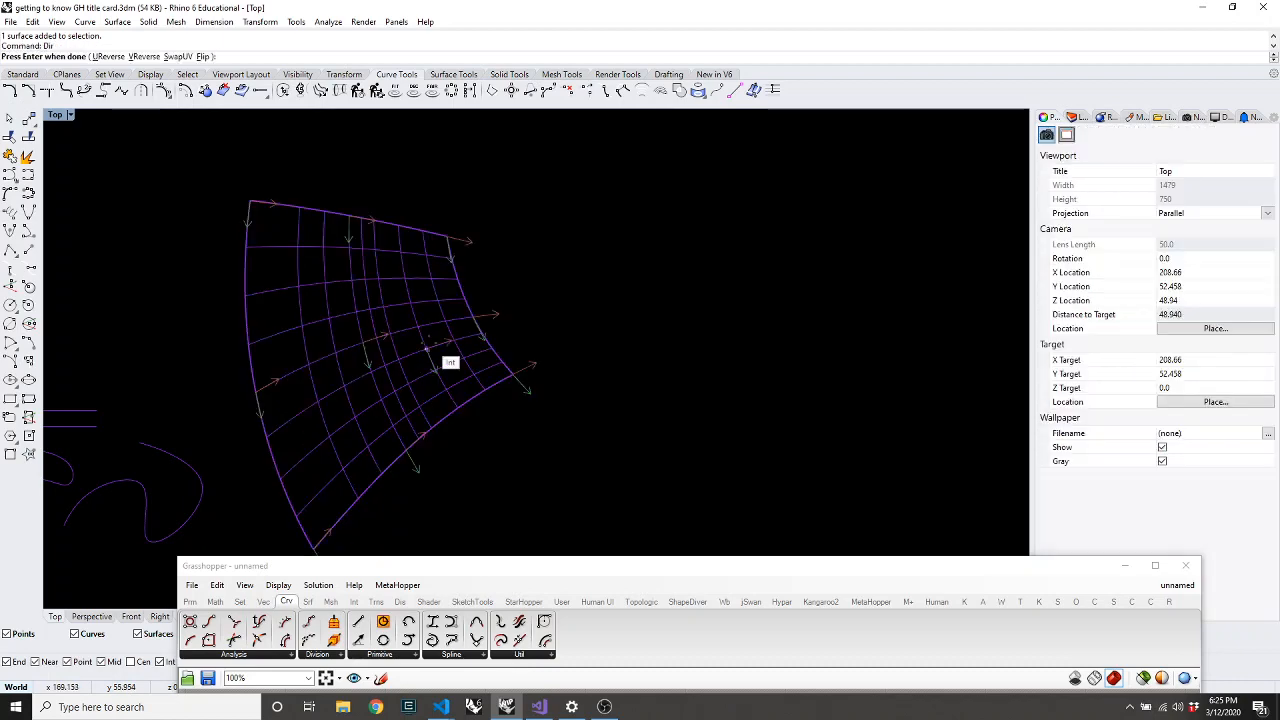
{"action": "scroll", "coordinate": [396, 288], "scroll_direction": "up", "scroll_amount": 4}
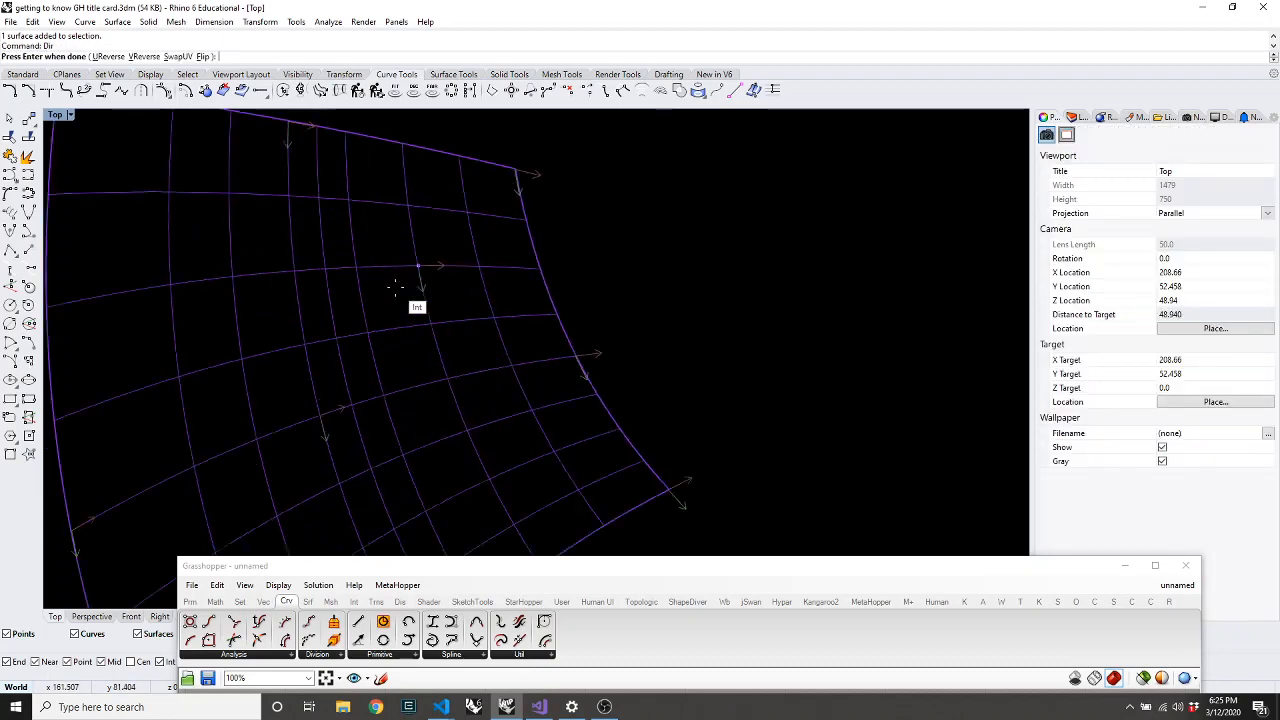
{"action": "scroll", "coordinate": [396, 288], "scroll_direction": "down", "scroll_amount": 2}
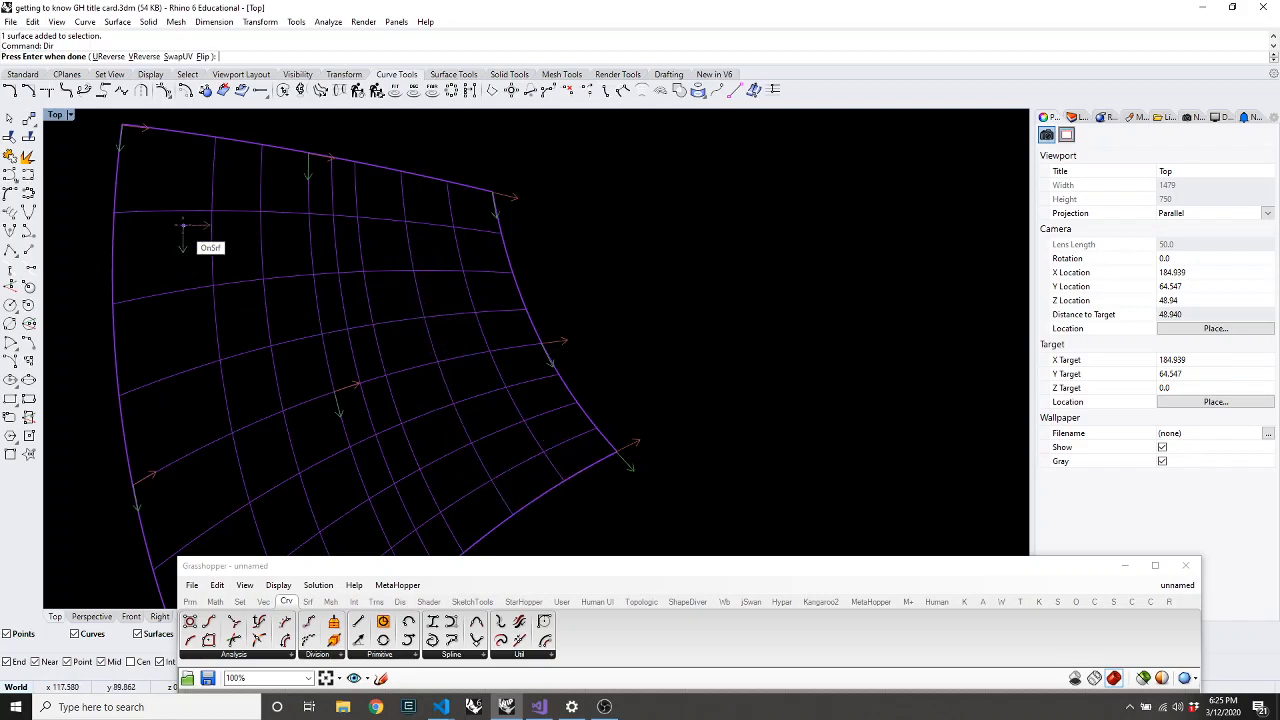
End the Dir command after inspecting the surface's U, V and normal direction arrows
{"action": "scroll", "coordinate": [397, 237], "scroll_direction": "down", "scroll_amount": 6}
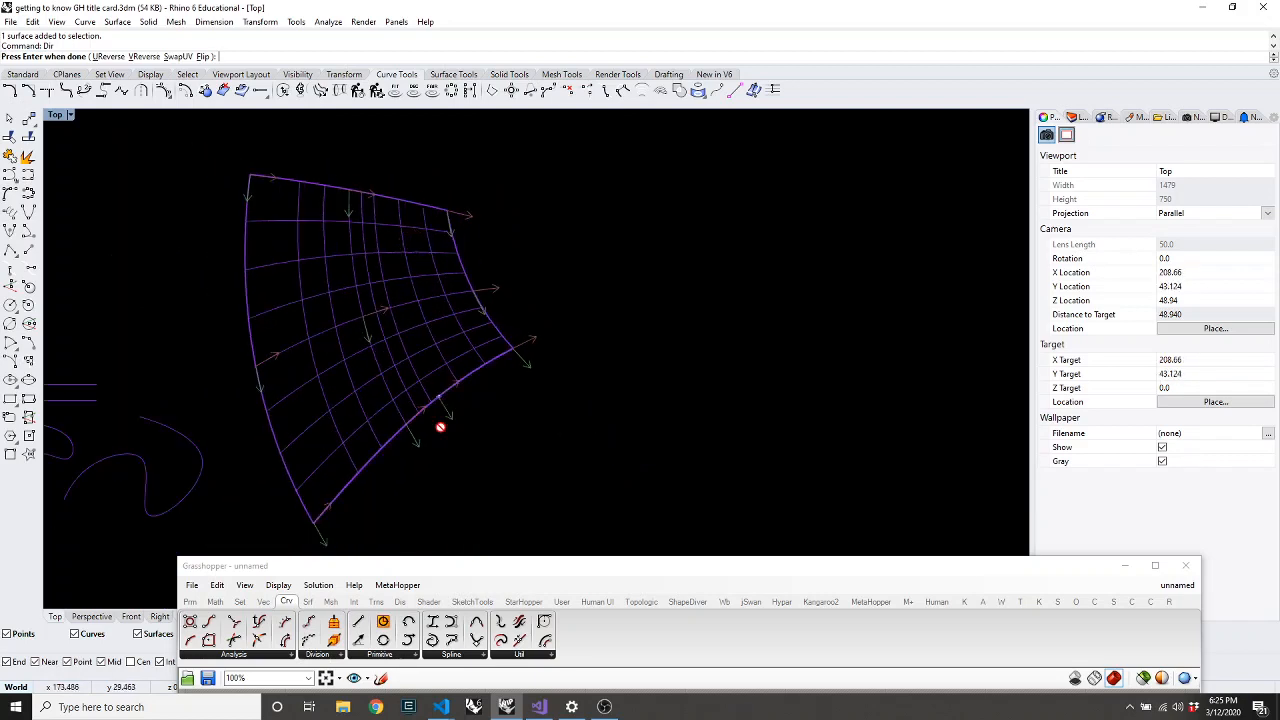
{"action": "scroll", "coordinate": [441, 428], "scroll_direction": "up", "scroll_amount": 8}
{"action": "scroll", "coordinate": [442, 491], "scroll_direction": "down", "scroll_amount": 4}
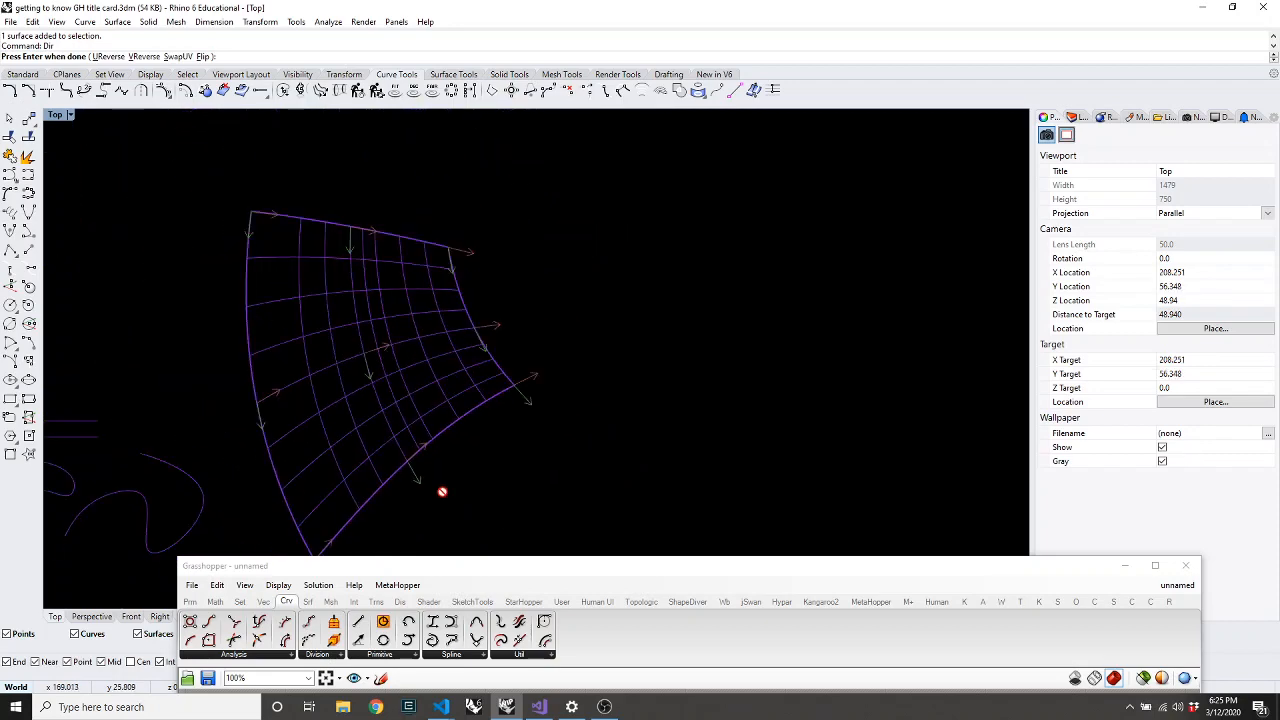
{"action": "key", "text": "Return"}
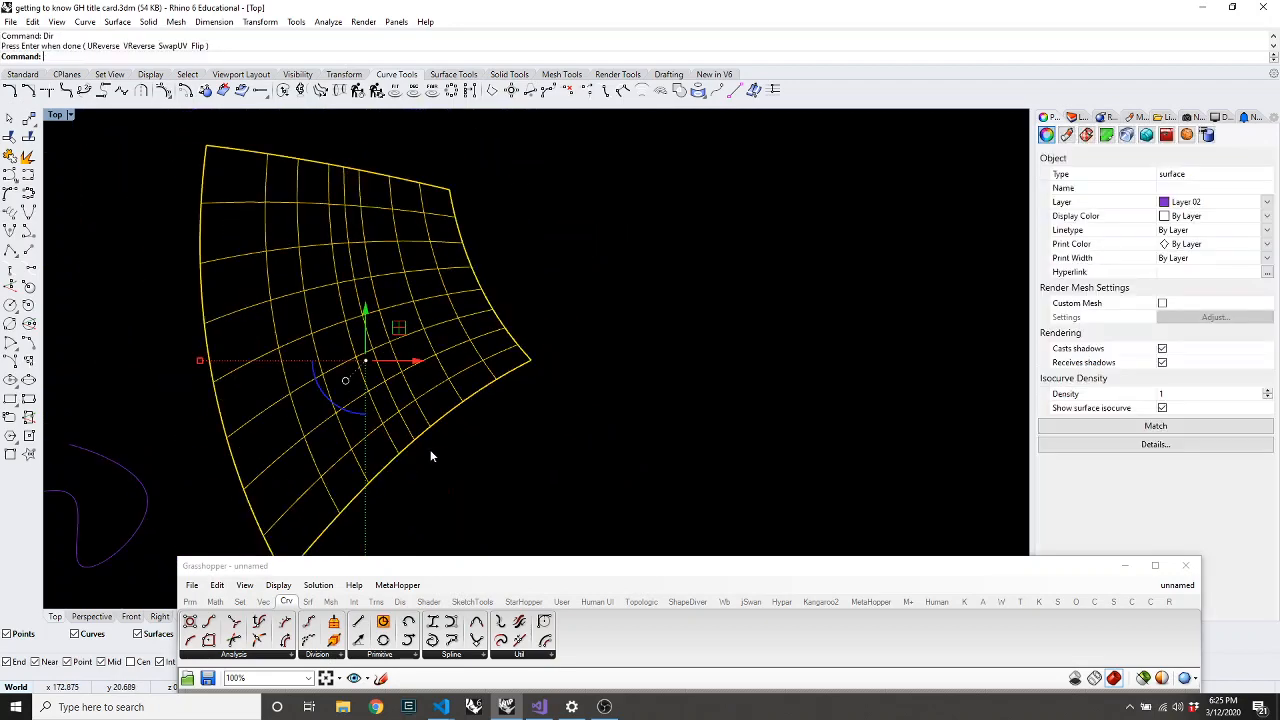
Show control points with F10 and pull two groups of lower points down and left
{"action": "key", "text": "F10"}
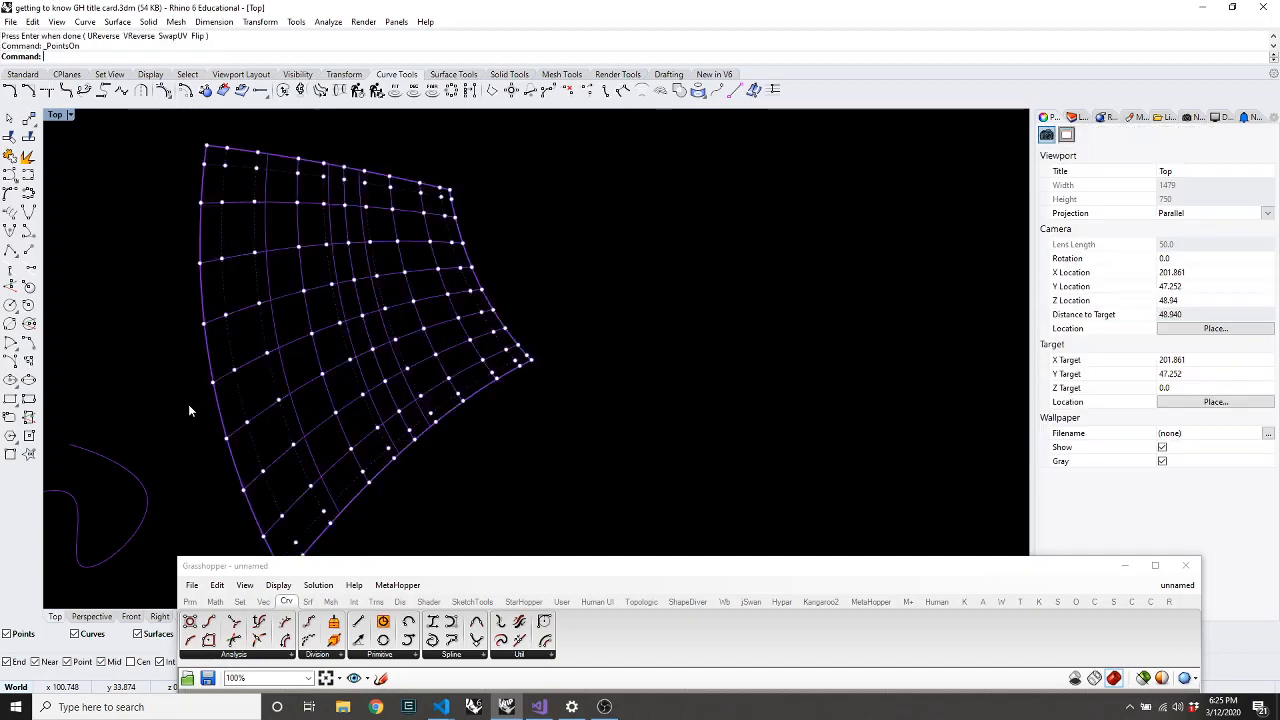
{"action": "left_click_drag", "start_coordinate": [418, 505], "coordinate": [335, 407]}
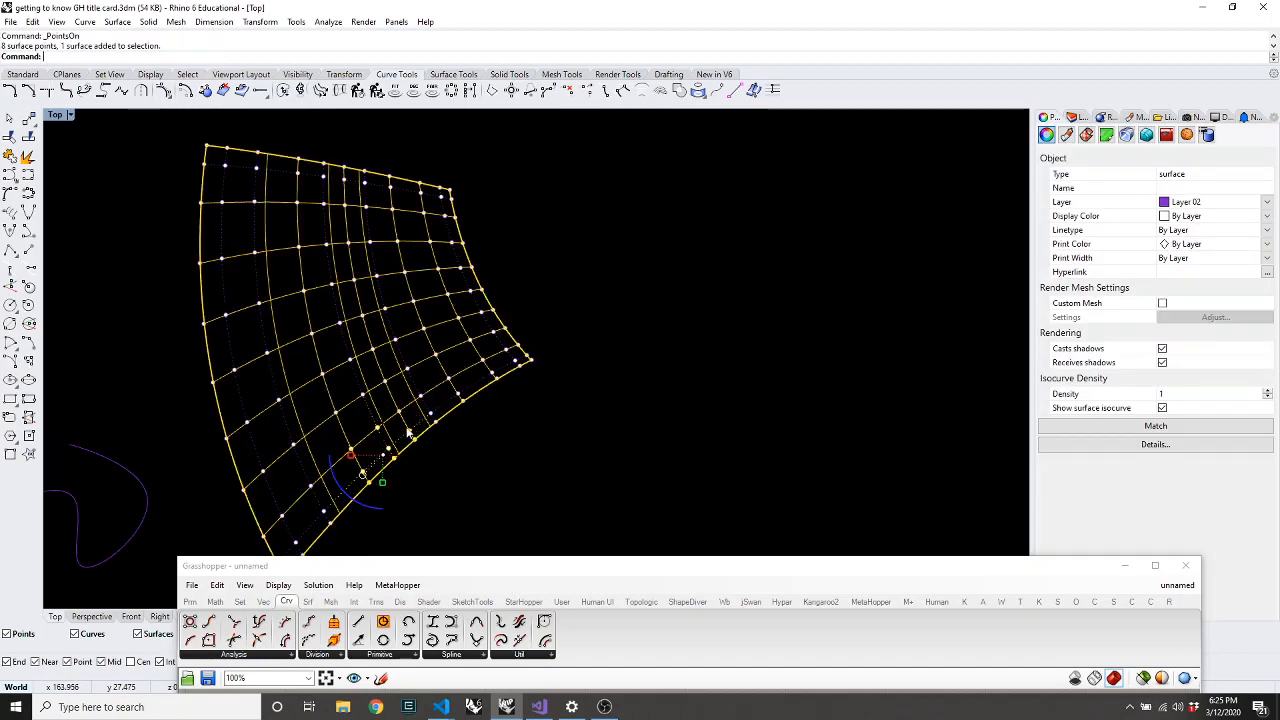
{"action": "left_click_drag", "start_coordinate": [410, 431], "coordinate": [380, 462]}
{"action": "scroll", "coordinate": [346, 494], "scroll_direction": "down", "scroll_amount": 4}
{"action": "scroll", "coordinate": [345, 440], "scroll_direction": "up", "scroll_amount": 5}
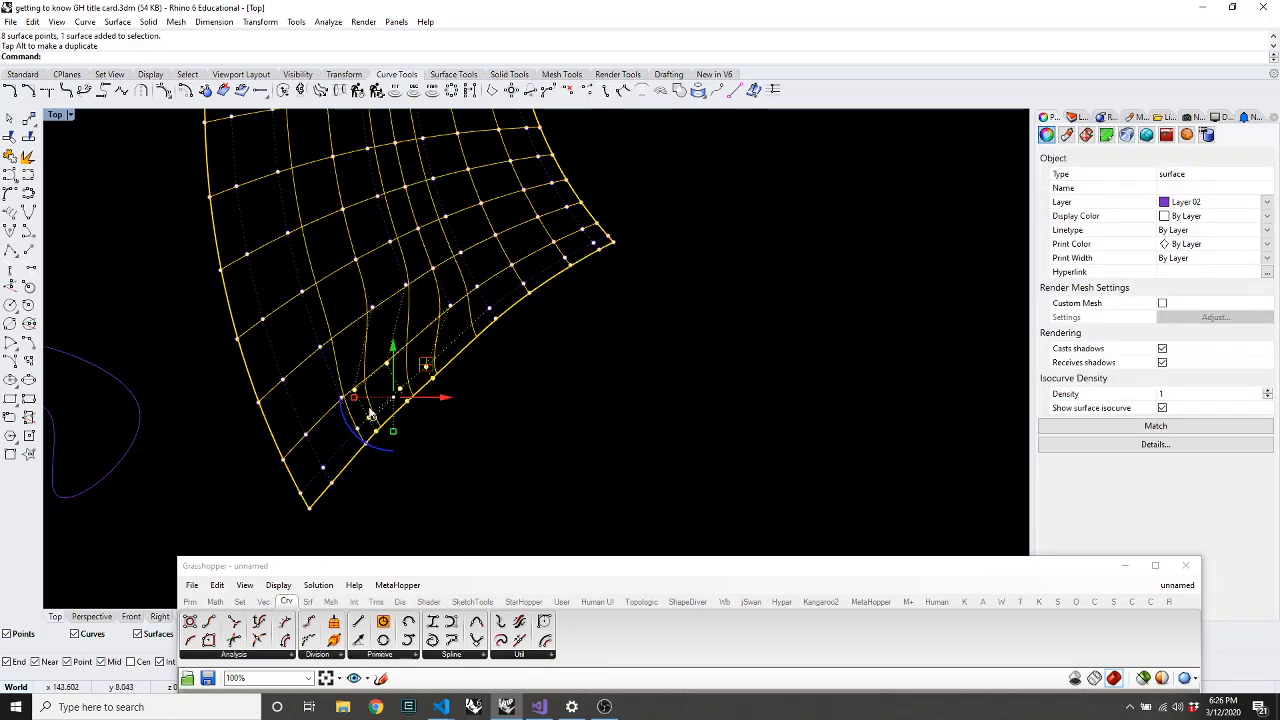
{"action": "left_click_drag", "start_coordinate": [315, 381], "coordinate": [403, 465]}
{"action": "left_click_drag", "start_coordinate": [404, 384], "coordinate": [374, 411]}
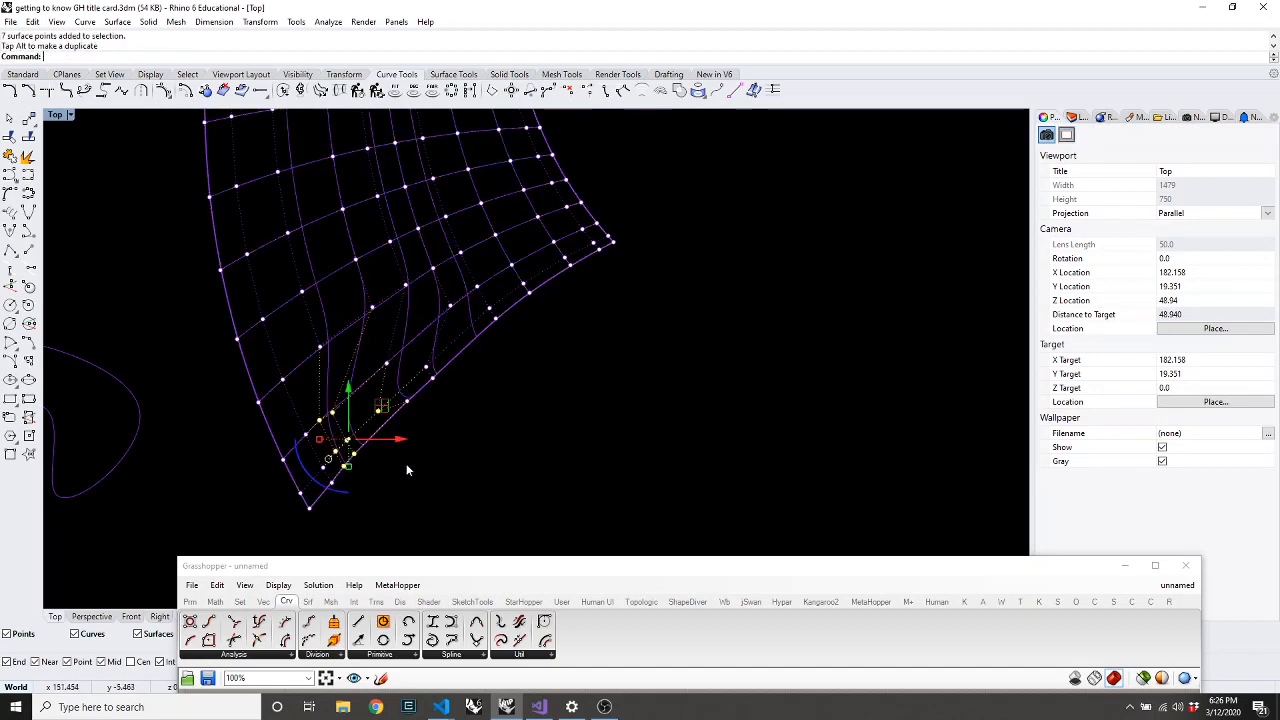
Move six more control points up and right, then hide the points
{"action": "left_click_drag", "start_coordinate": [394, 166], "coordinate": [482, 251]}
{"action": "left_click_drag", "start_coordinate": [482, 168], "coordinate": [509, 186]}
{"action": "key", "text": "Escape"}
{"action": "key", "text": "Escape"}
Move the Grasshopper window to the right half of the screen
{"action": "scroll", "coordinate": [458, 325], "scroll_direction": "down", "scroll_amount": 4}
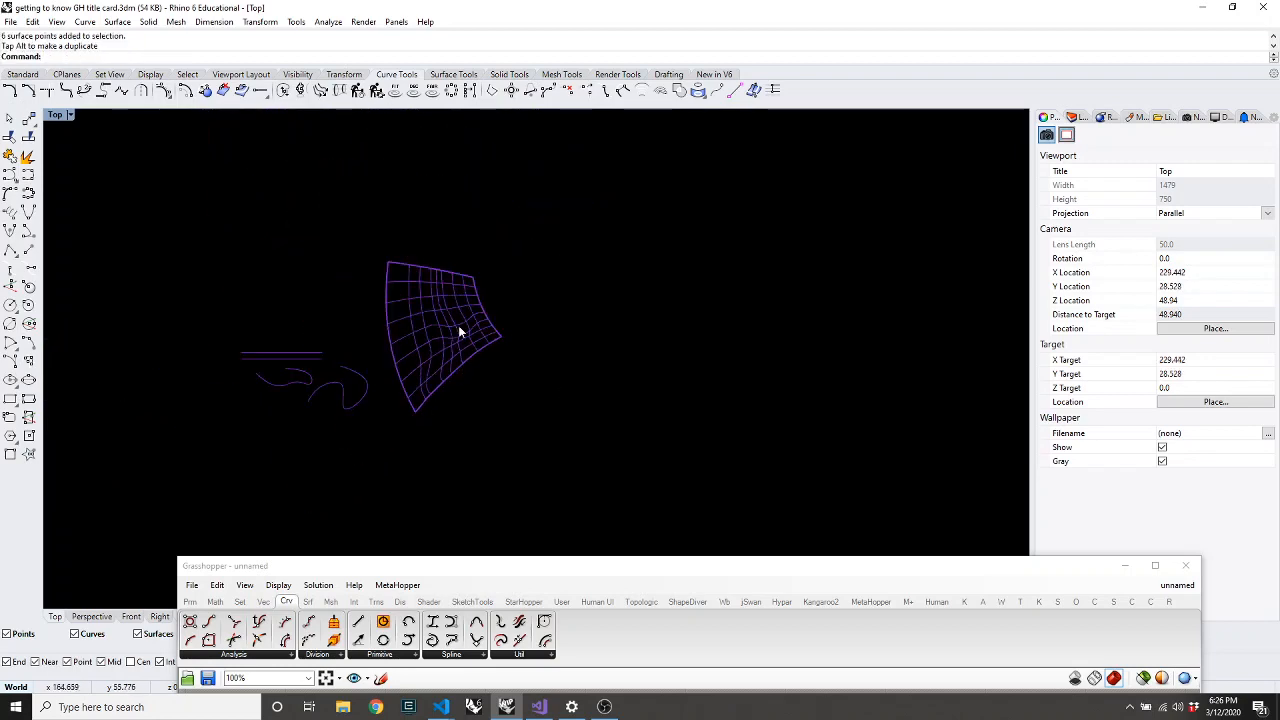
{"action": "scroll", "coordinate": [461, 326], "scroll_direction": "up", "scroll_amount": 4}
{"action": "scroll", "coordinate": [414, 445], "scroll_direction": "up", "scroll_amount": 2}
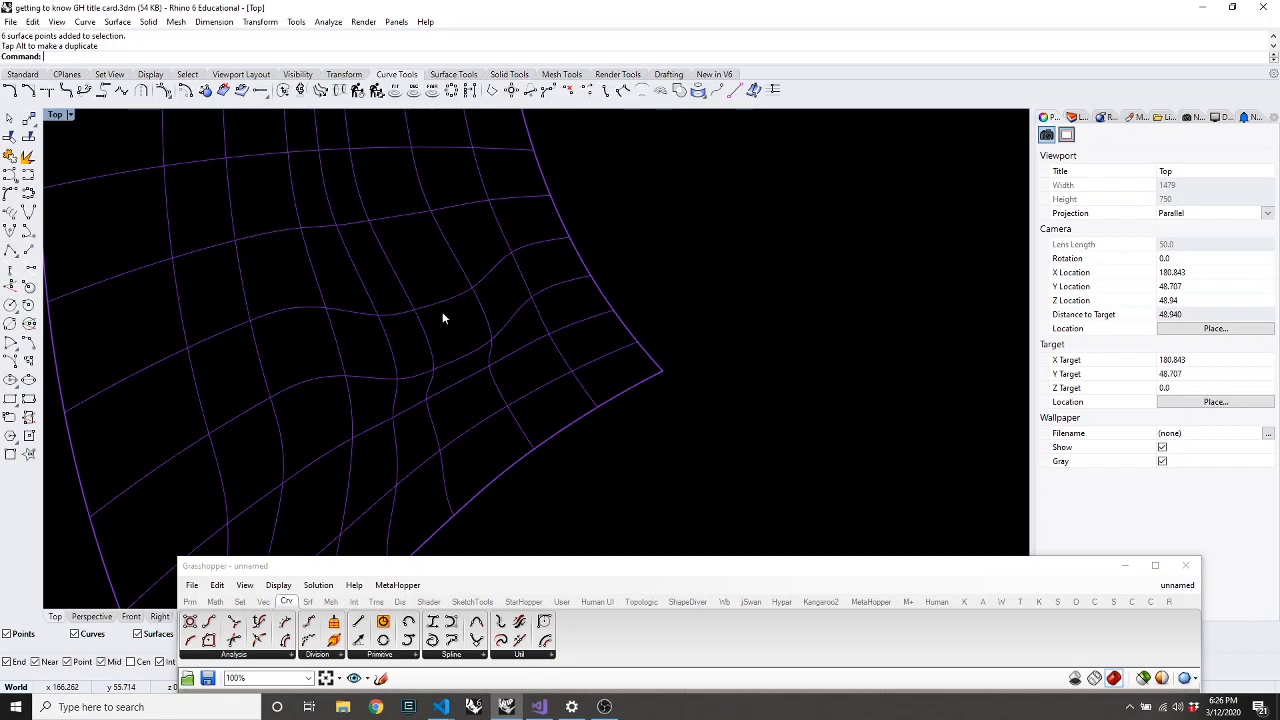
{"action": "scroll", "coordinate": [645, 352], "scroll_direction": "down", "scroll_amount": 2}
{"action": "scroll", "coordinate": [590, 328], "scroll_direction": "down", "scroll_amount": 2}
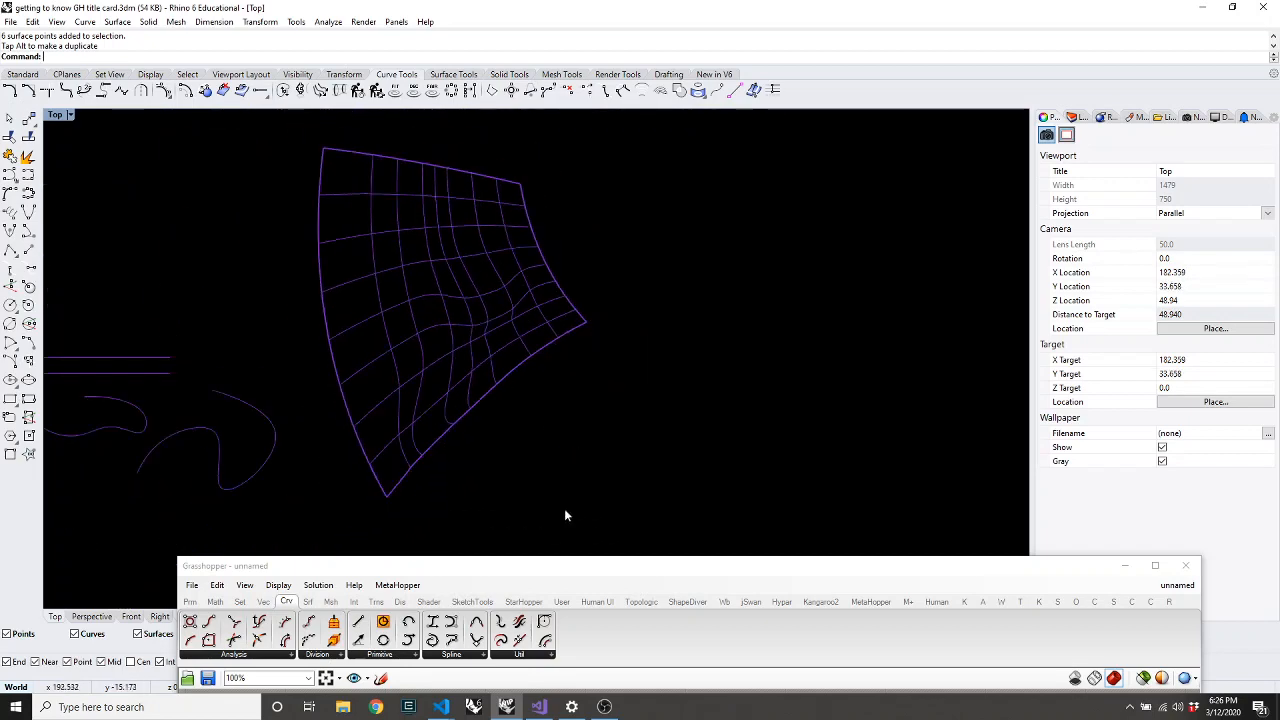
{"action": "left_click_drag", "start_coordinate": [521, 565], "coordinate": [961, 108]}
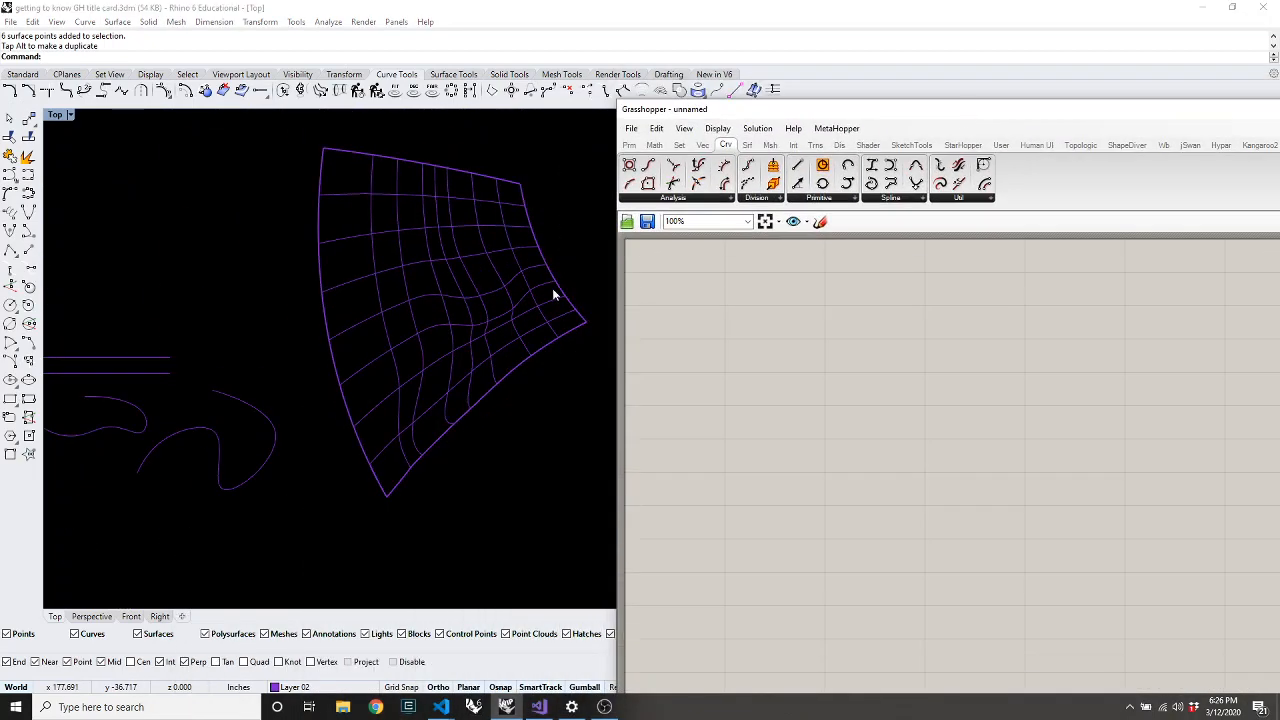
Place a Params > Geometry > Surface parameter and set it to reference the warped surface
{"action": "left_click", "coordinate": [504, 310]}
{"action": "left_click", "coordinate": [505, 311]}
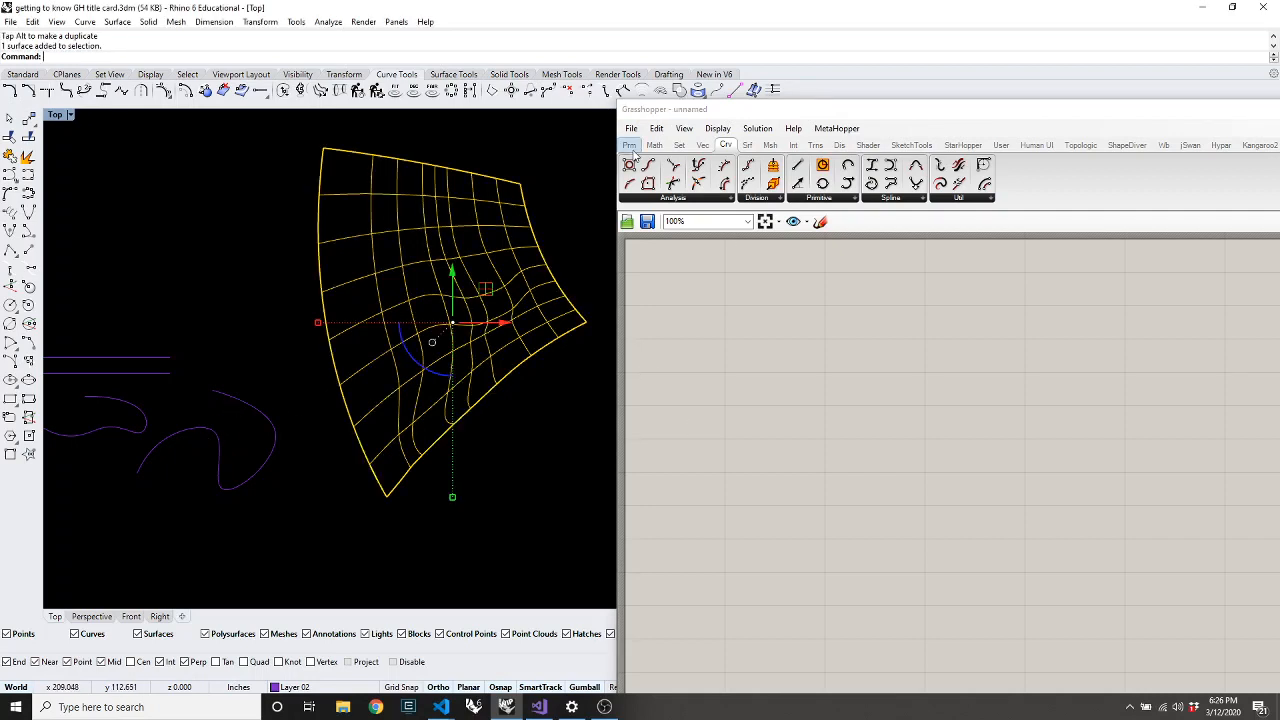
{"action": "left_click", "coordinate": [628, 145]}
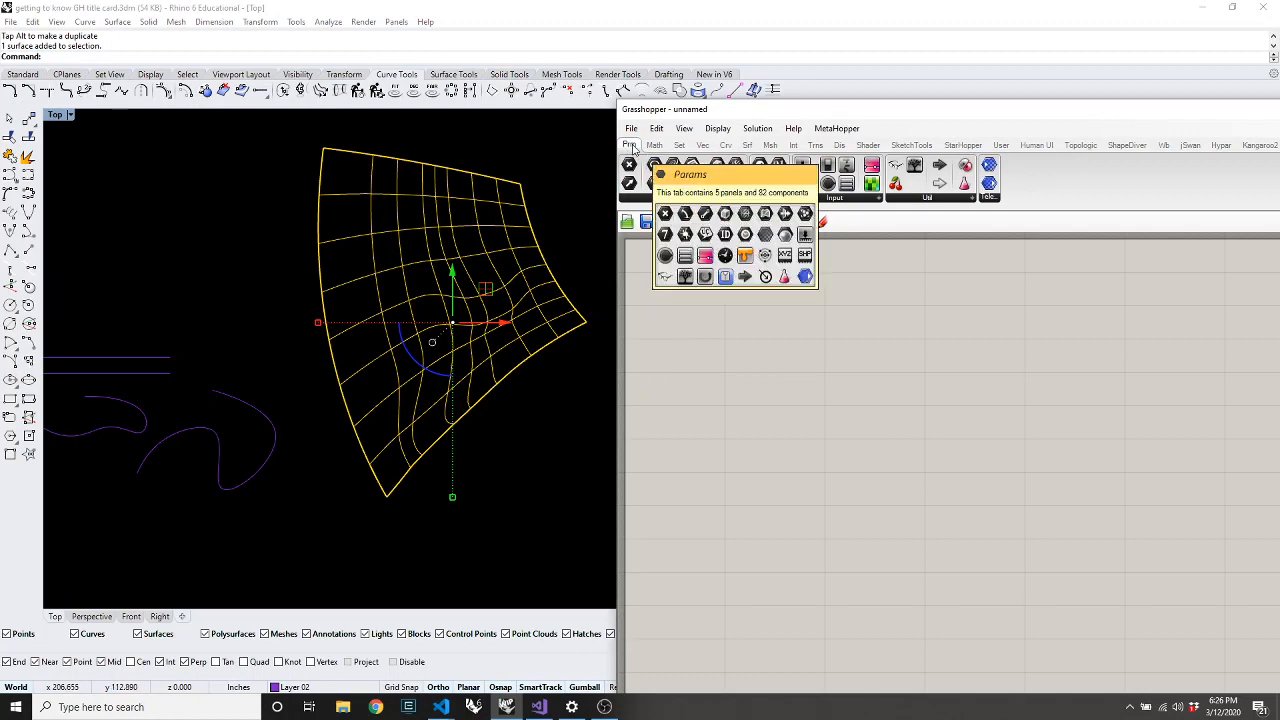
{"action": "left_click", "coordinate": [733, 200]}
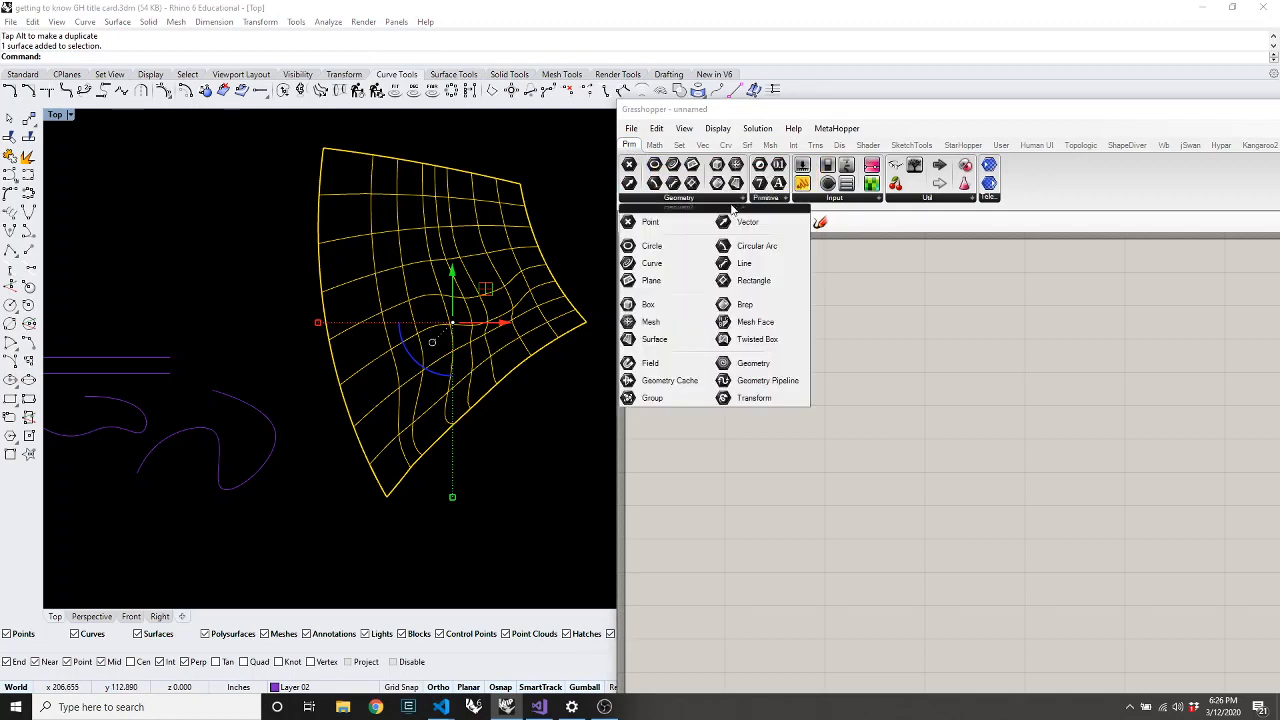
{"action": "left_click", "coordinate": [652, 339]}
{"action": "left_click", "coordinate": [708, 346]}
{"action": "right_click", "coordinate": [706, 345]}
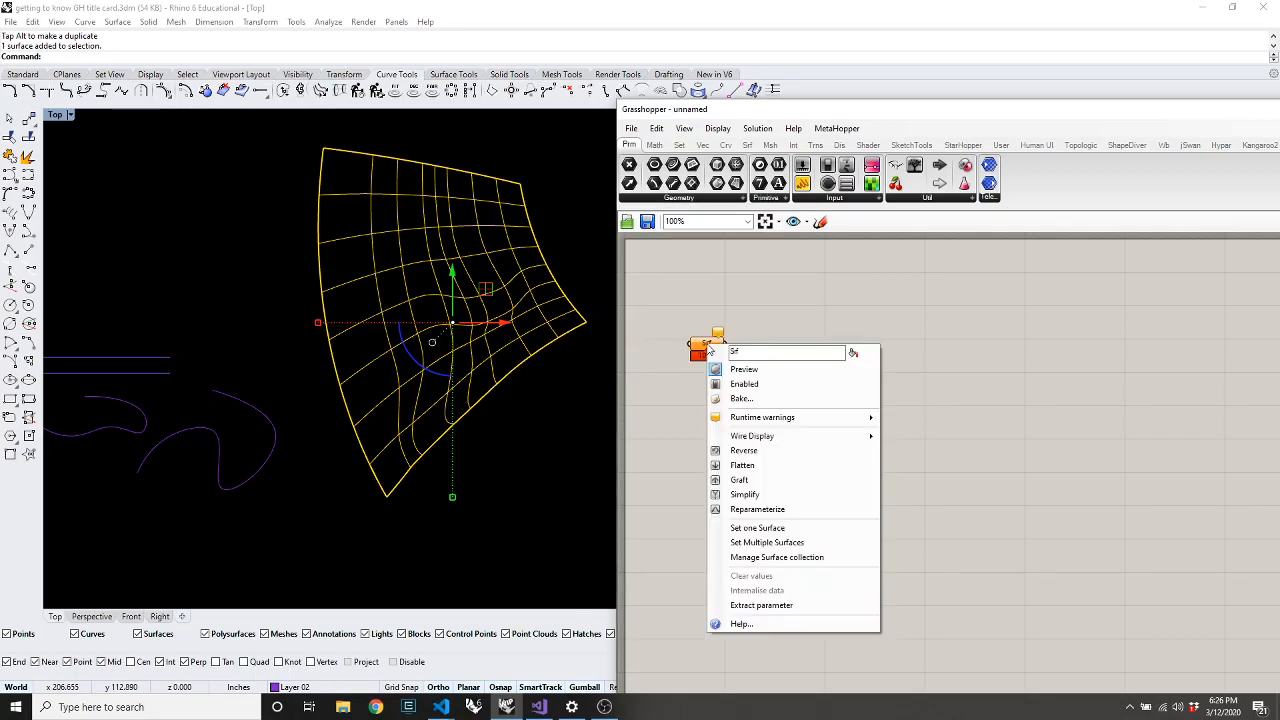
{"action": "left_click", "coordinate": [757, 527]}
{"action": "left_click", "coordinate": [492, 455]}
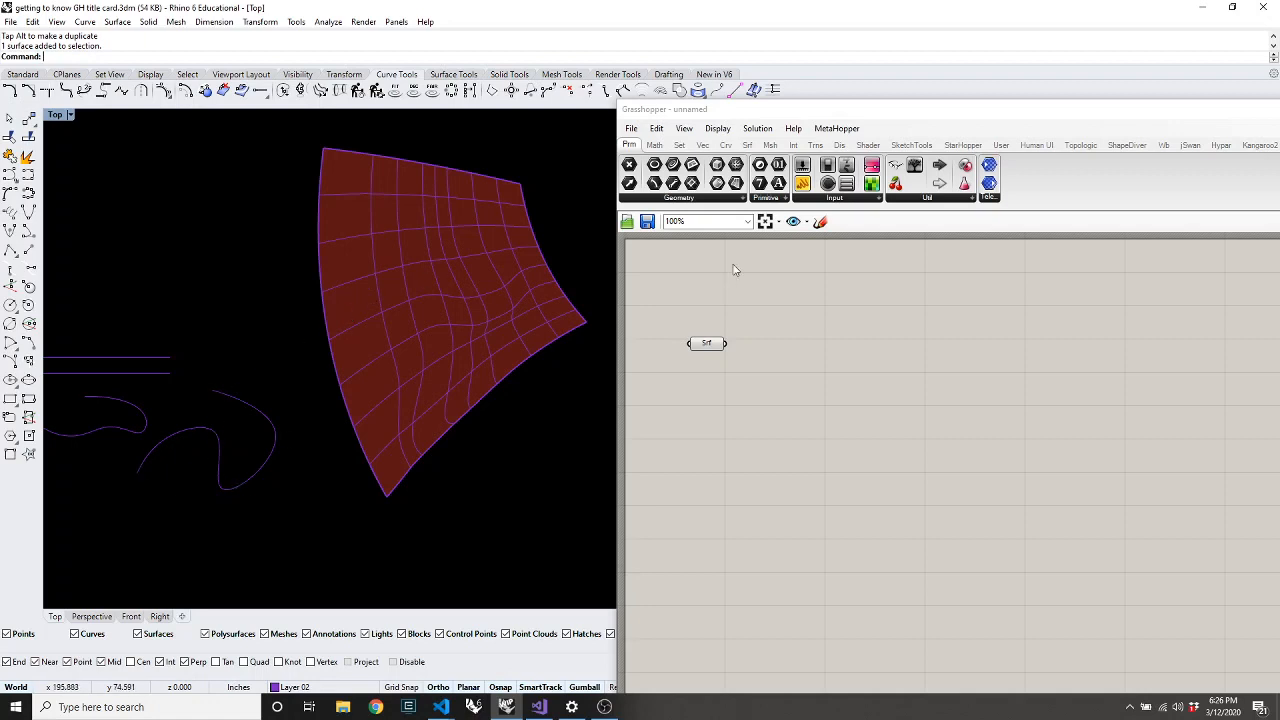
Place an Evaluate Surface component and wire the Srf output into its S input
{"action": "left_click", "coordinate": [748, 146]}
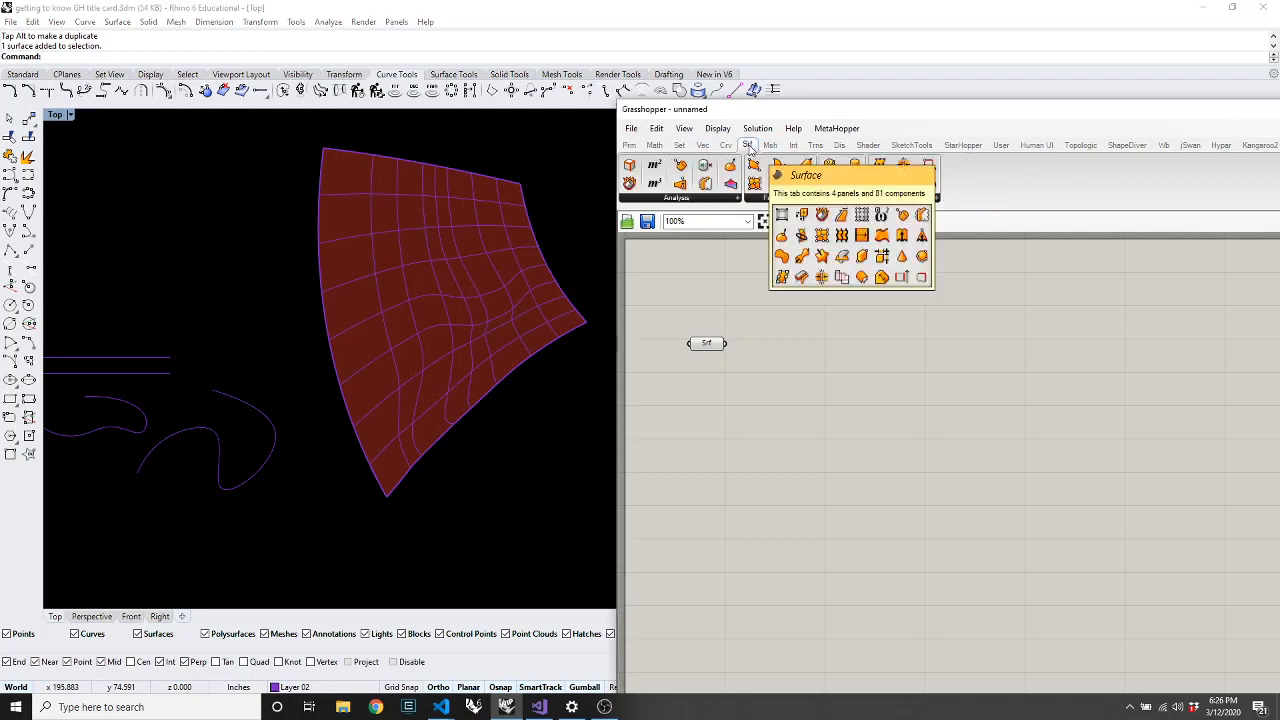
{"action": "left_click", "coordinate": [700, 199]}
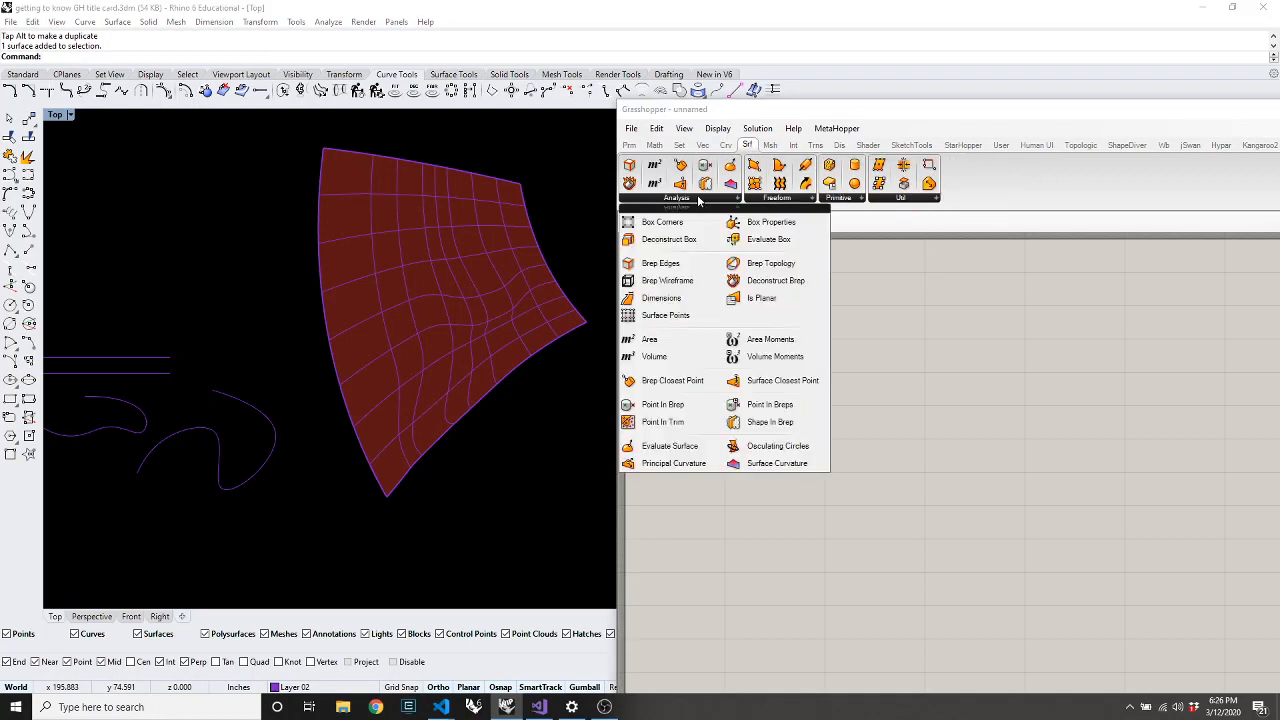
{"action": "left_click", "coordinate": [628, 452]}
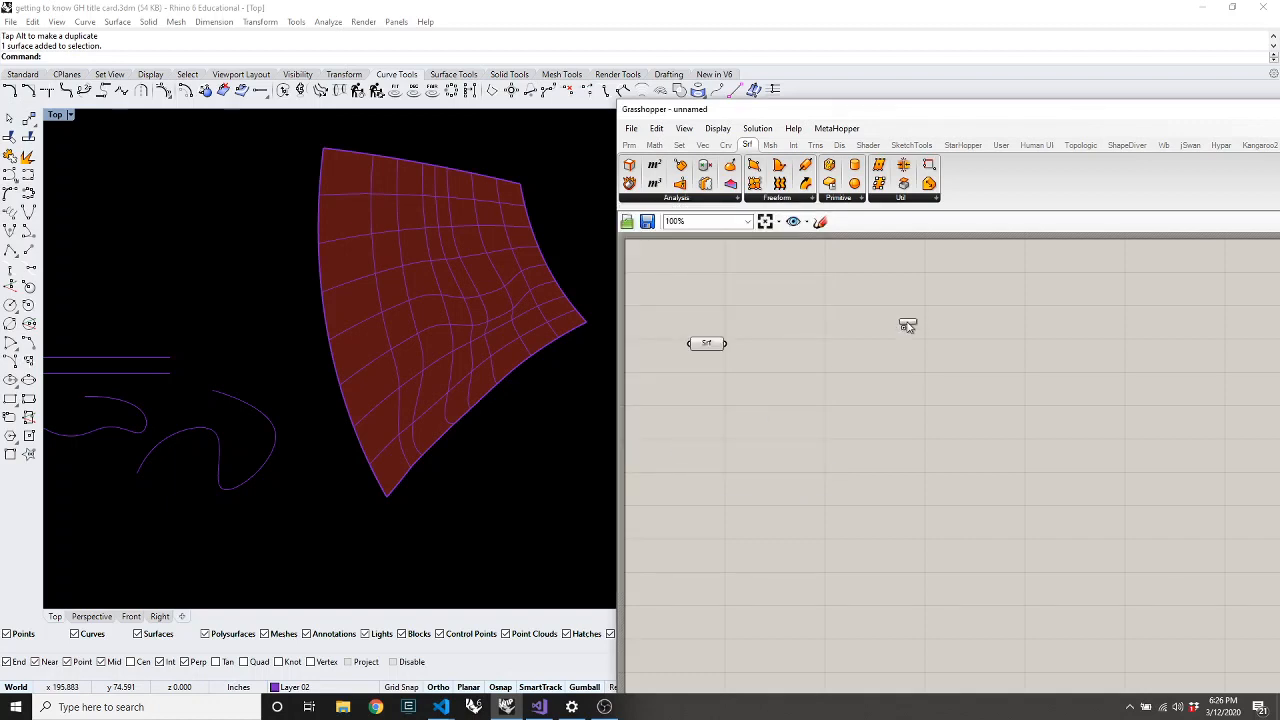
{"action": "left_click", "coordinate": [808, 383]}
{"action": "left_click_drag", "start_coordinate": [726, 343], "coordinate": [790, 372]}
{"action": "scroll", "coordinate": [798, 420], "scroll_direction": "up", "scroll_amount": 5}
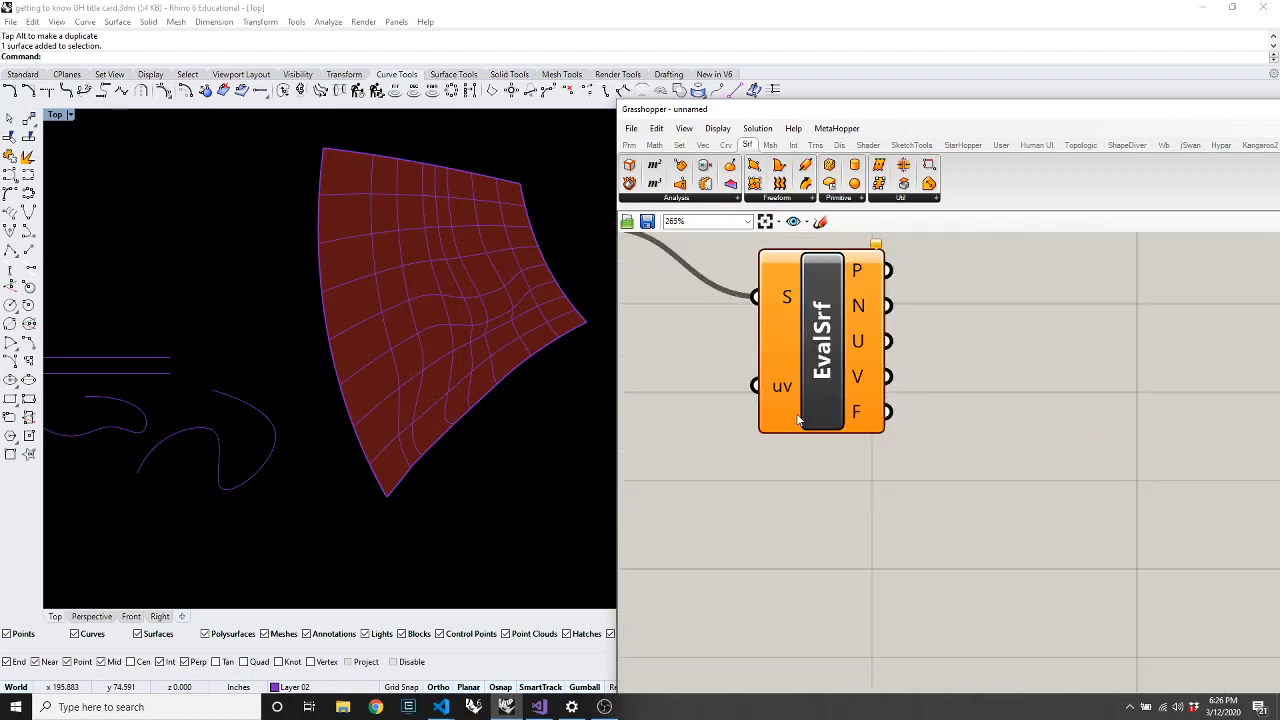
{"action": "mouse_move", "coordinate": [782, 397]}
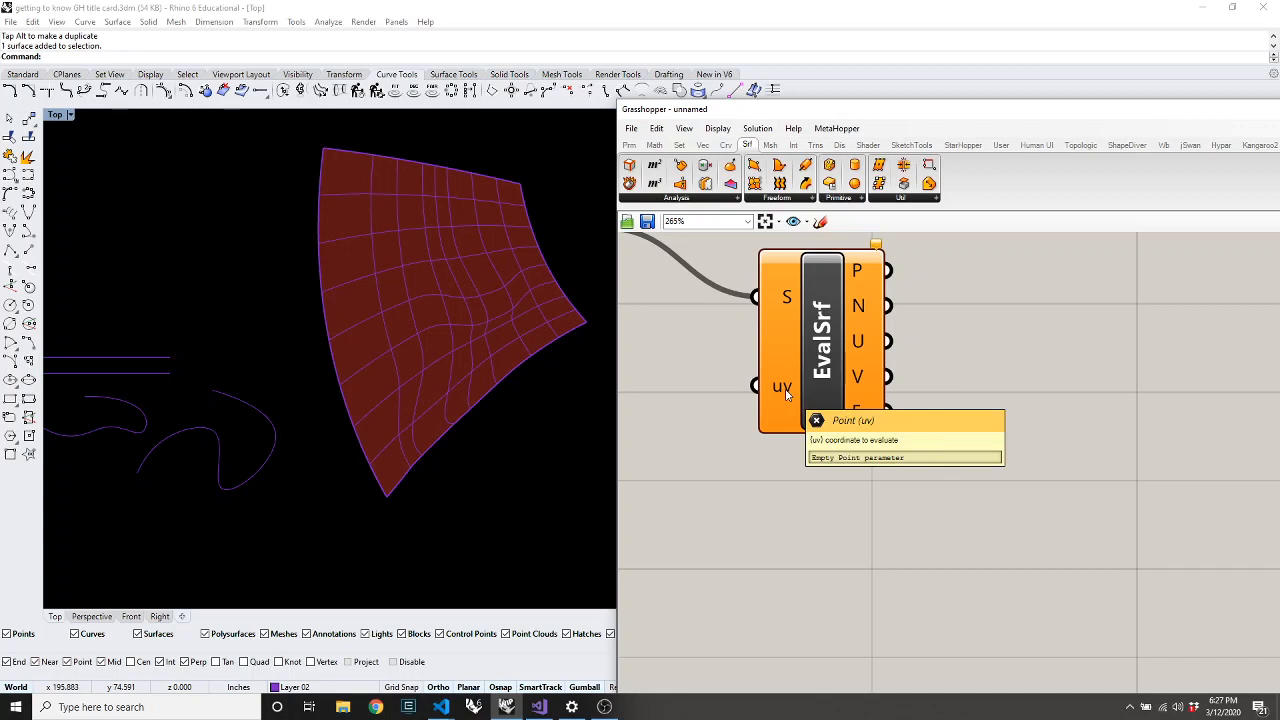
Reposition the EvalSrf component further right and down on the canvas
{"action": "left_click", "coordinate": [629, 145]}
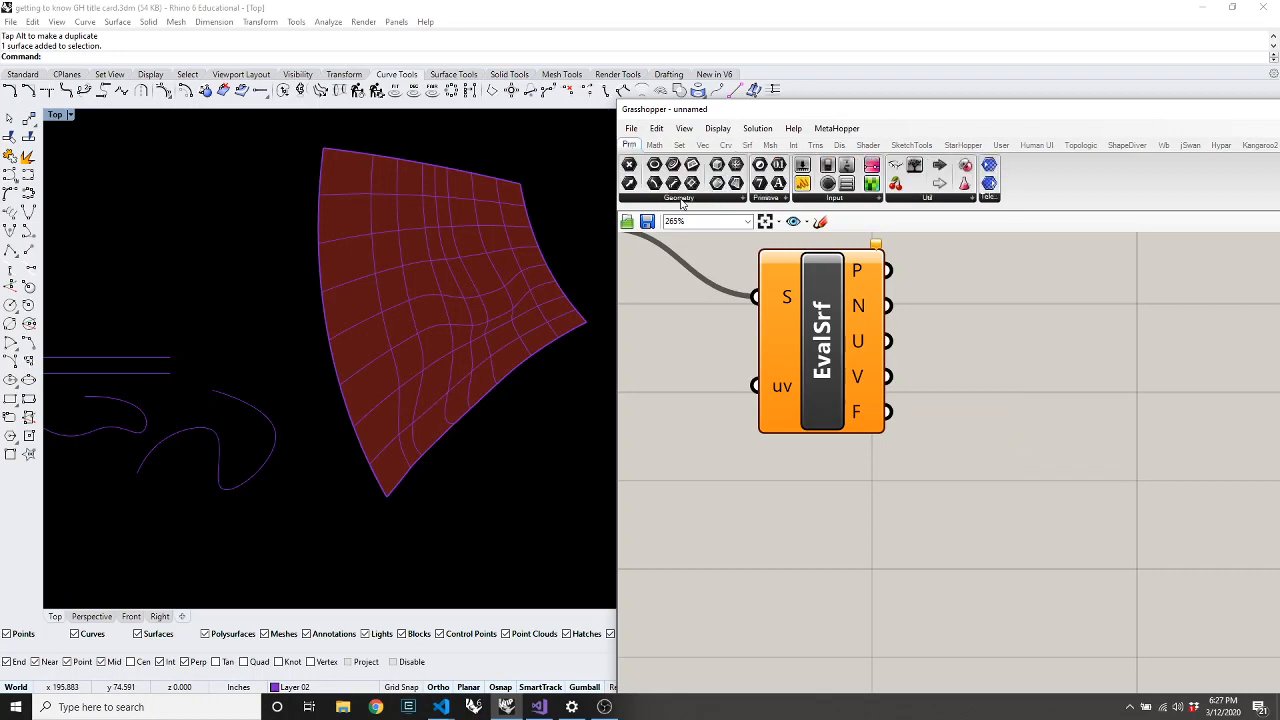
{"action": "left_click", "coordinate": [681, 200]}
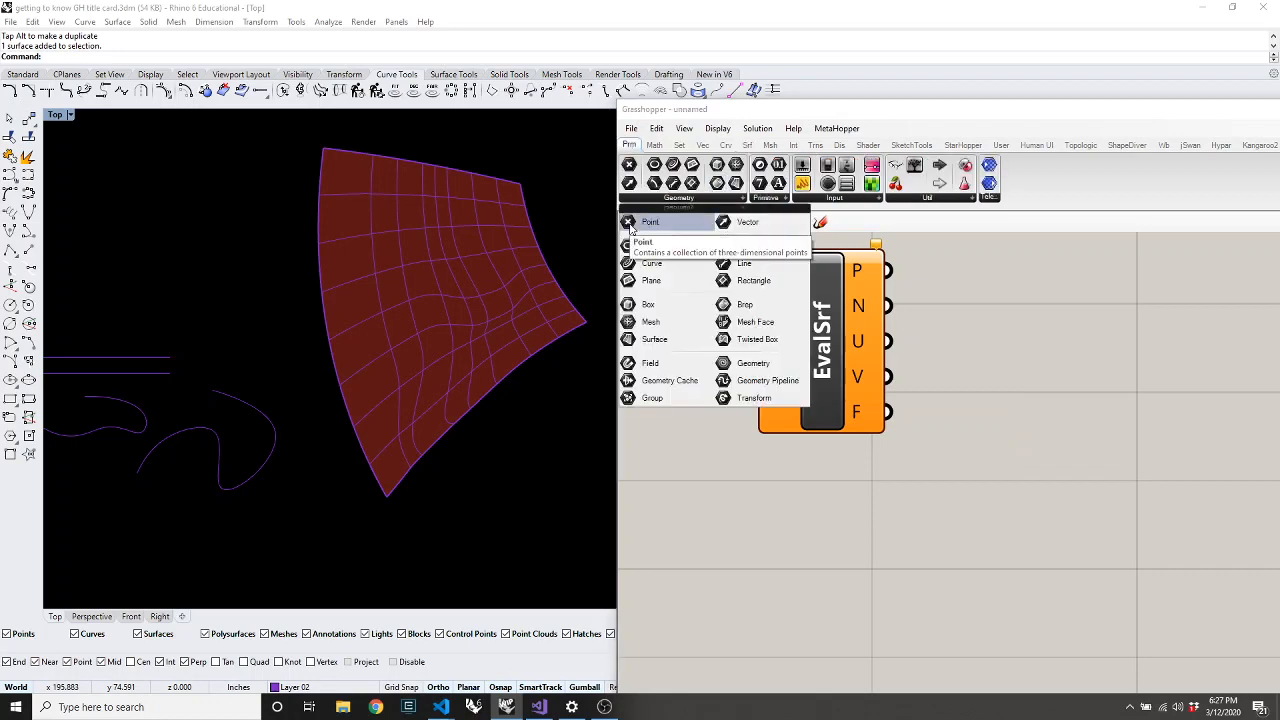
{"action": "left_click_drag", "start_coordinate": [827, 381], "coordinate": [908, 420]}
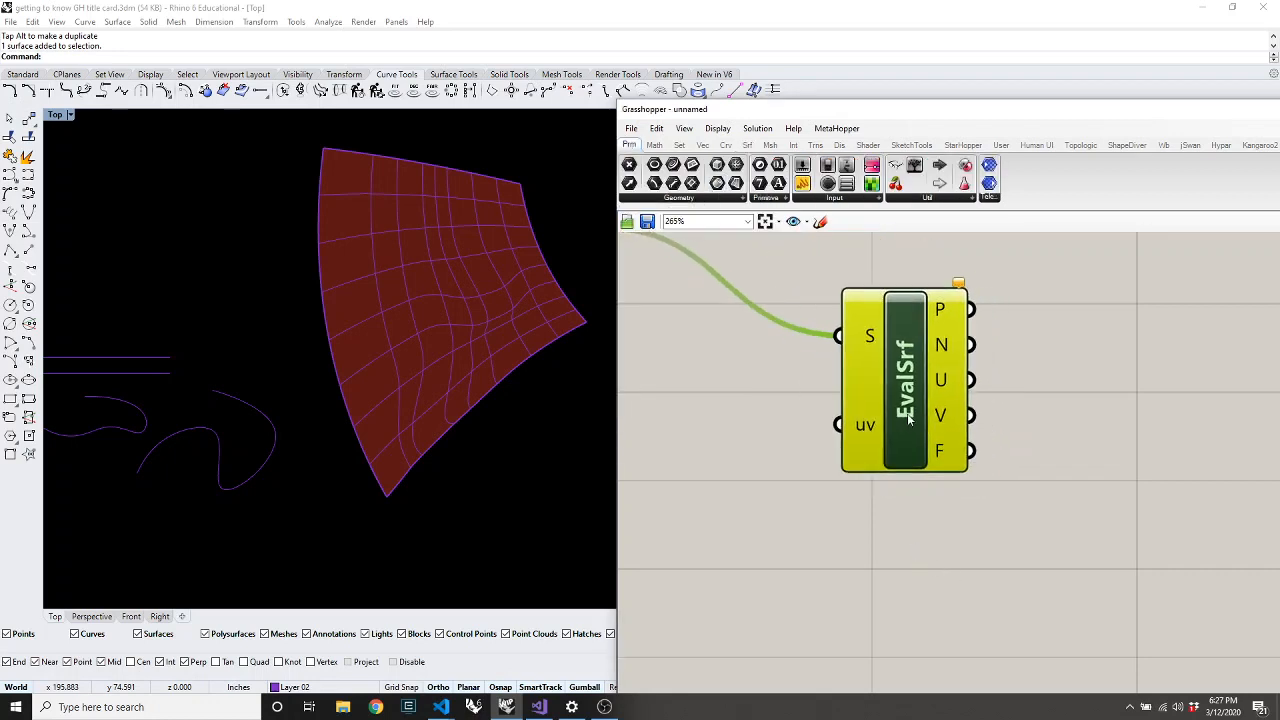
{"action": "scroll", "coordinate": [908, 420], "scroll_direction": "down", "scroll_amount": 4}
{"action": "scroll", "coordinate": [868, 404], "scroll_direction": "up", "scroll_amount": 2}
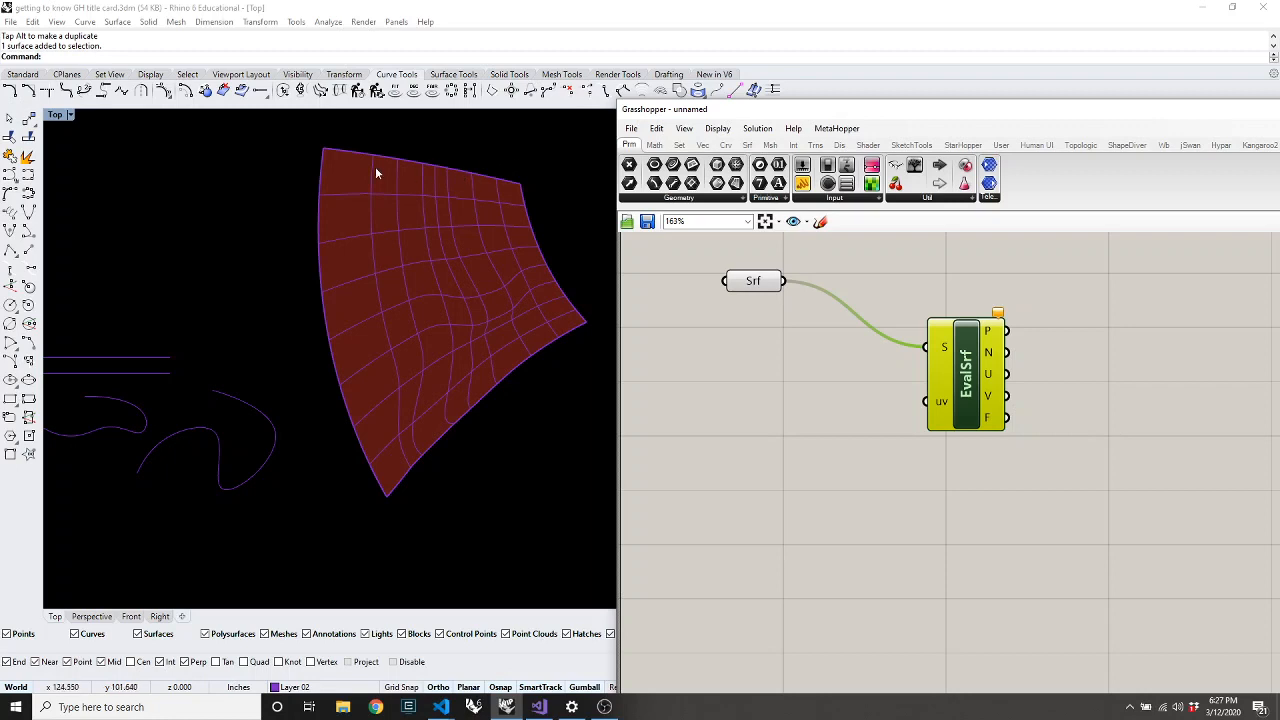
{"action": "left_click", "coordinate": [806, 437]}
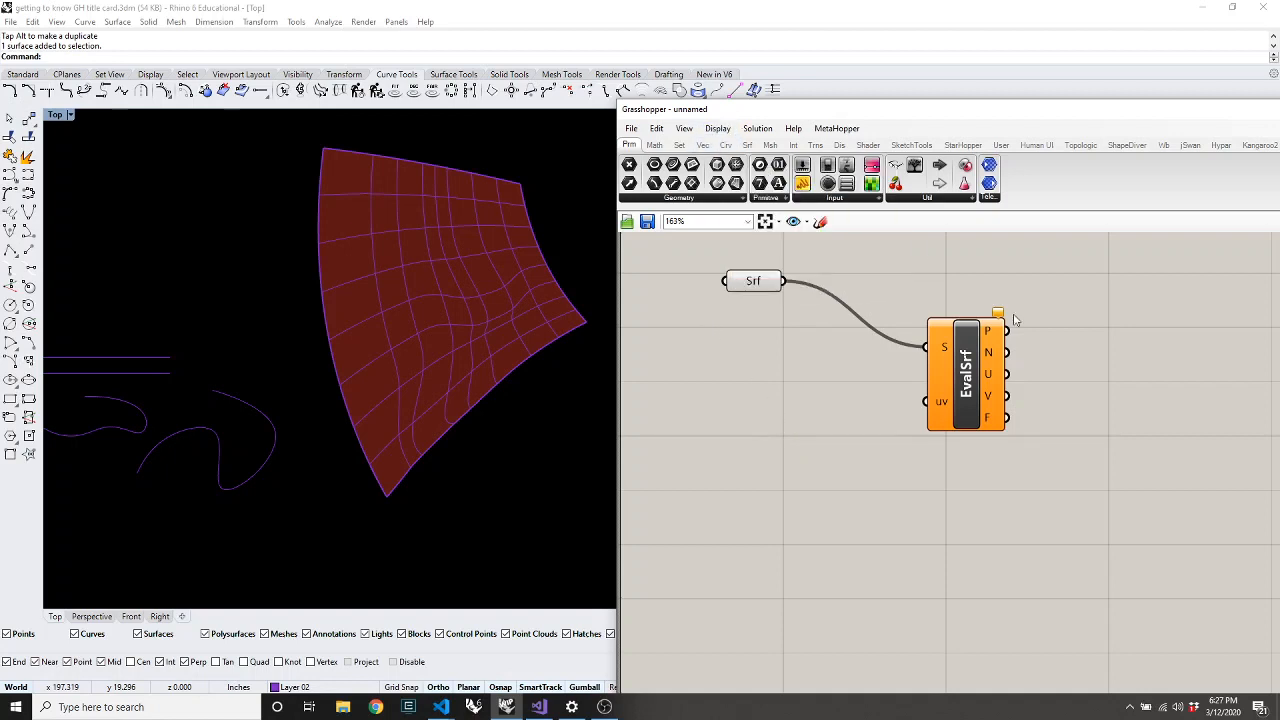
{"action": "mouse_move", "coordinate": [952, 430]}
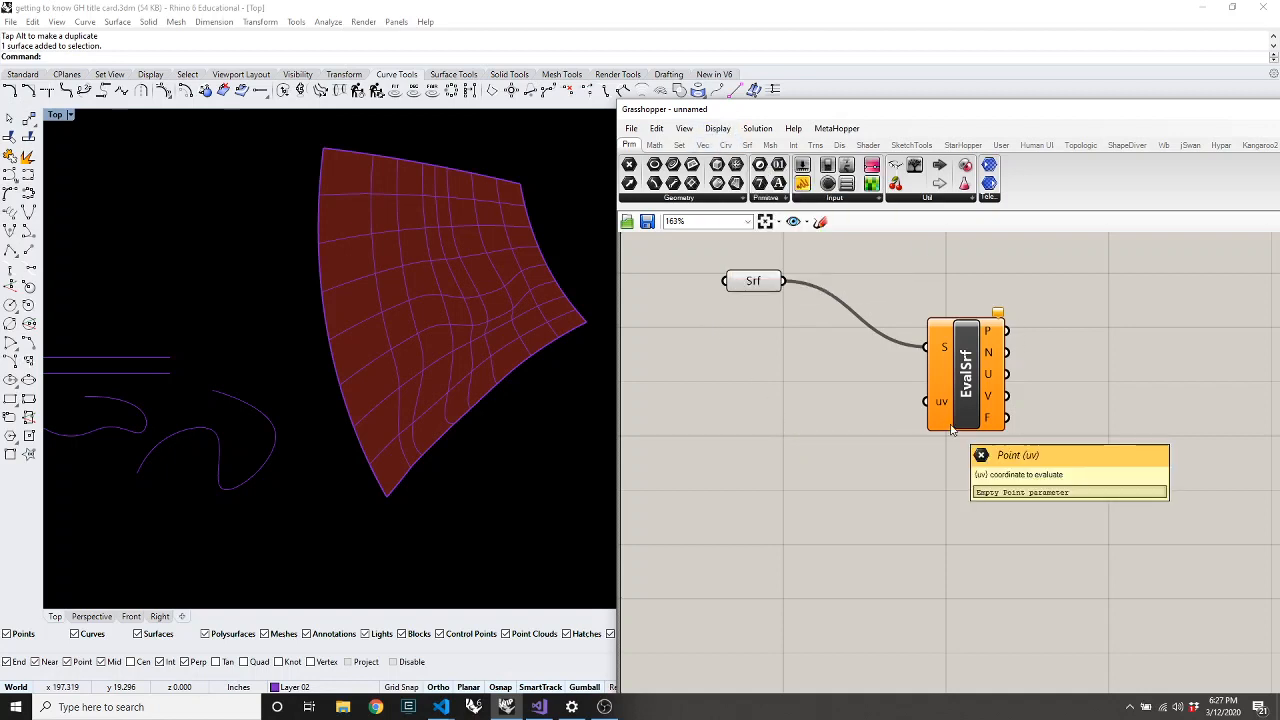
Add a Construct Point component and wire its point into EvalSrf's uv input
{"action": "left_click", "coordinate": [703, 146]}
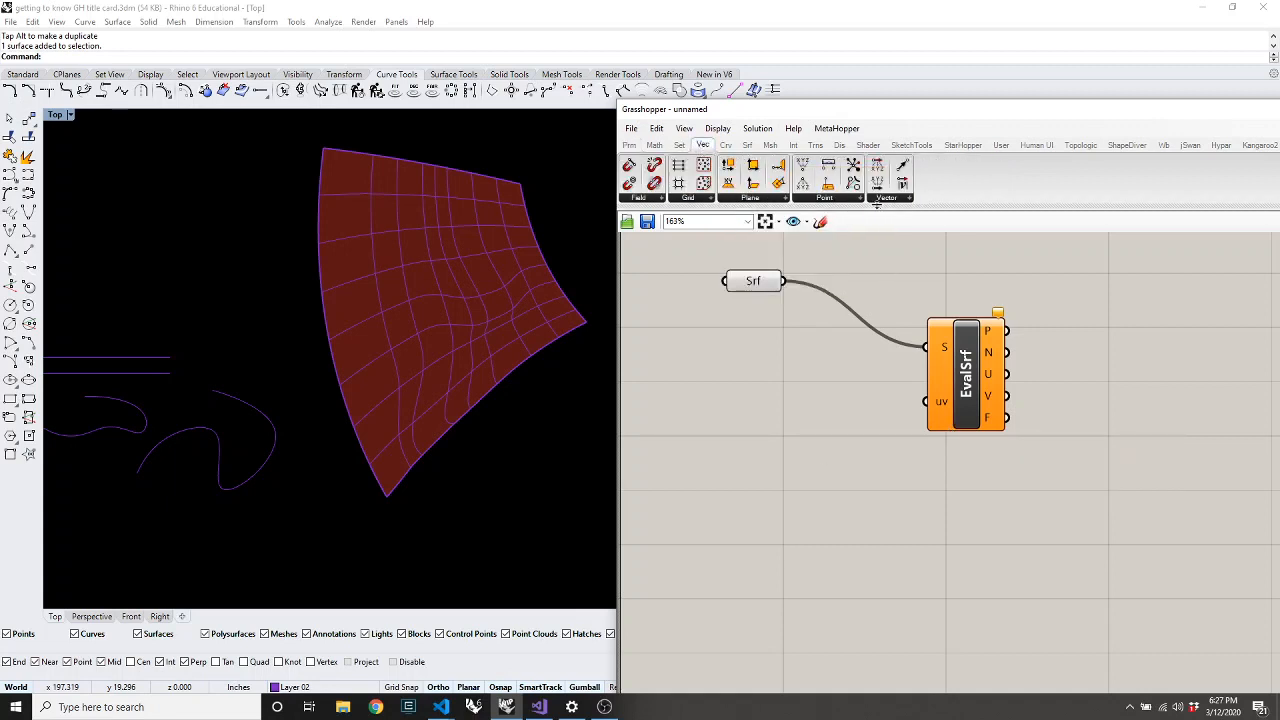
{"action": "left_click", "coordinate": [845, 199]}
{"action": "left_click", "coordinate": [840, 221]}
{"action": "left_click", "coordinate": [837, 449]}
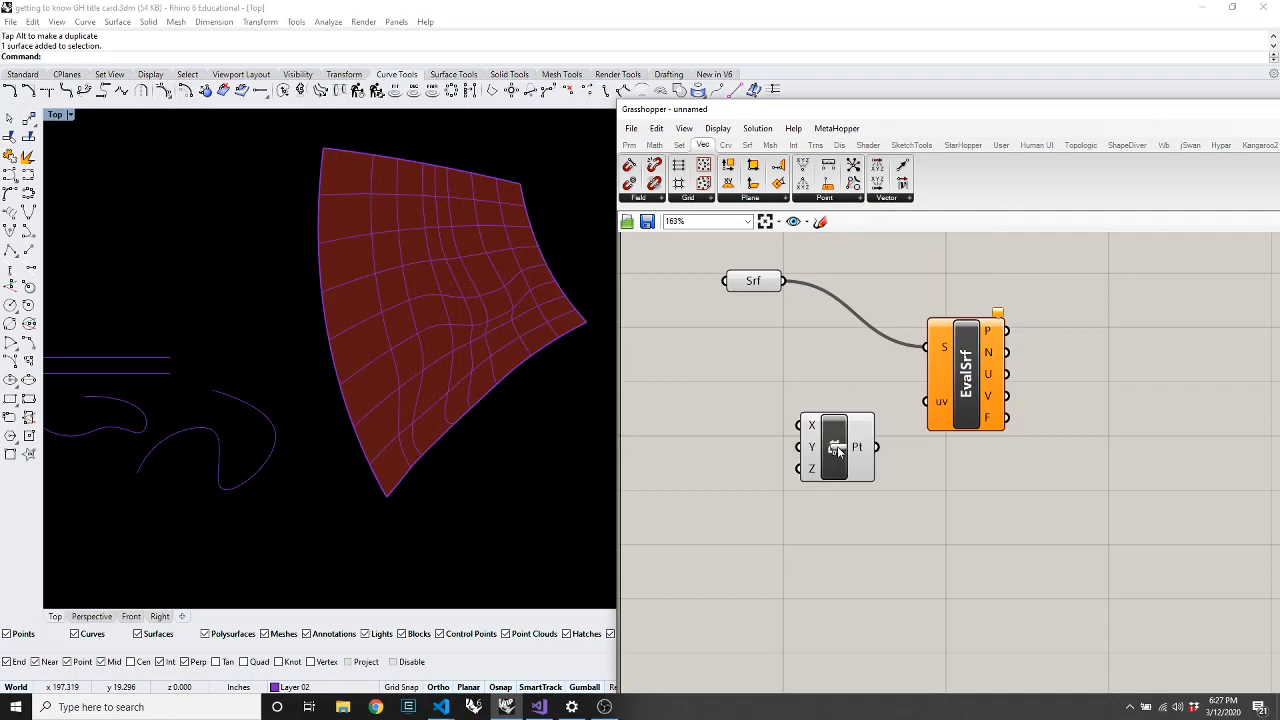
{"action": "left_click_drag", "start_coordinate": [877, 447], "coordinate": [930, 403]}
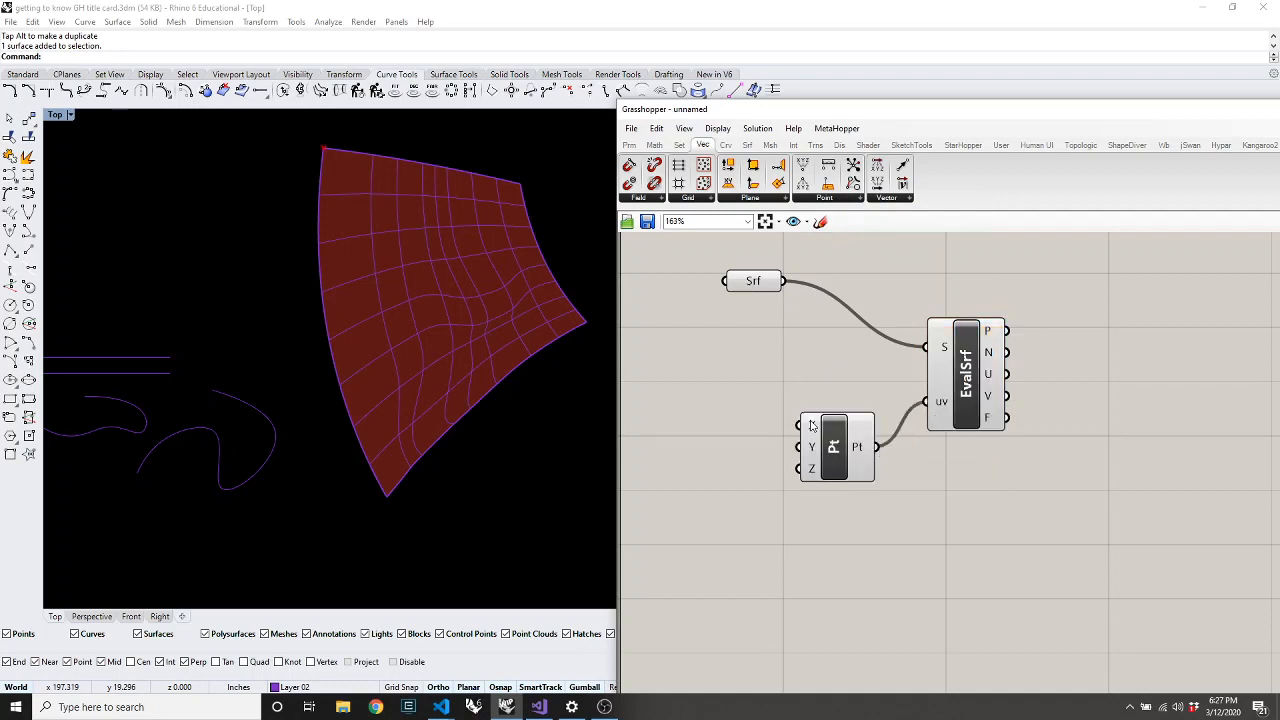
Create a 0.5 number slider feeding the point's X input and shift the definition right
{"action": "double_click", "coordinate": [688, 406]}
{"action": "type", "text": "0.5"}
{"action": "key", "text": "Return"}
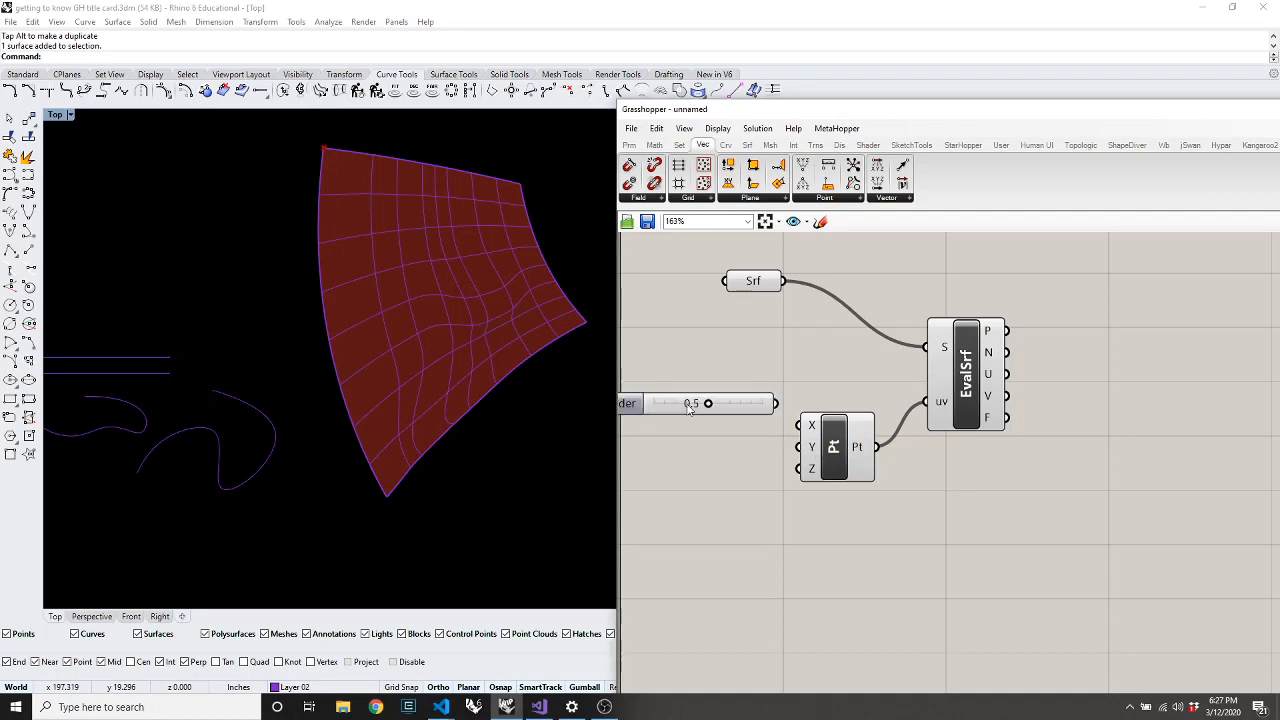
{"action": "left_click_drag", "start_coordinate": [798, 426], "coordinate": [752, 451]}
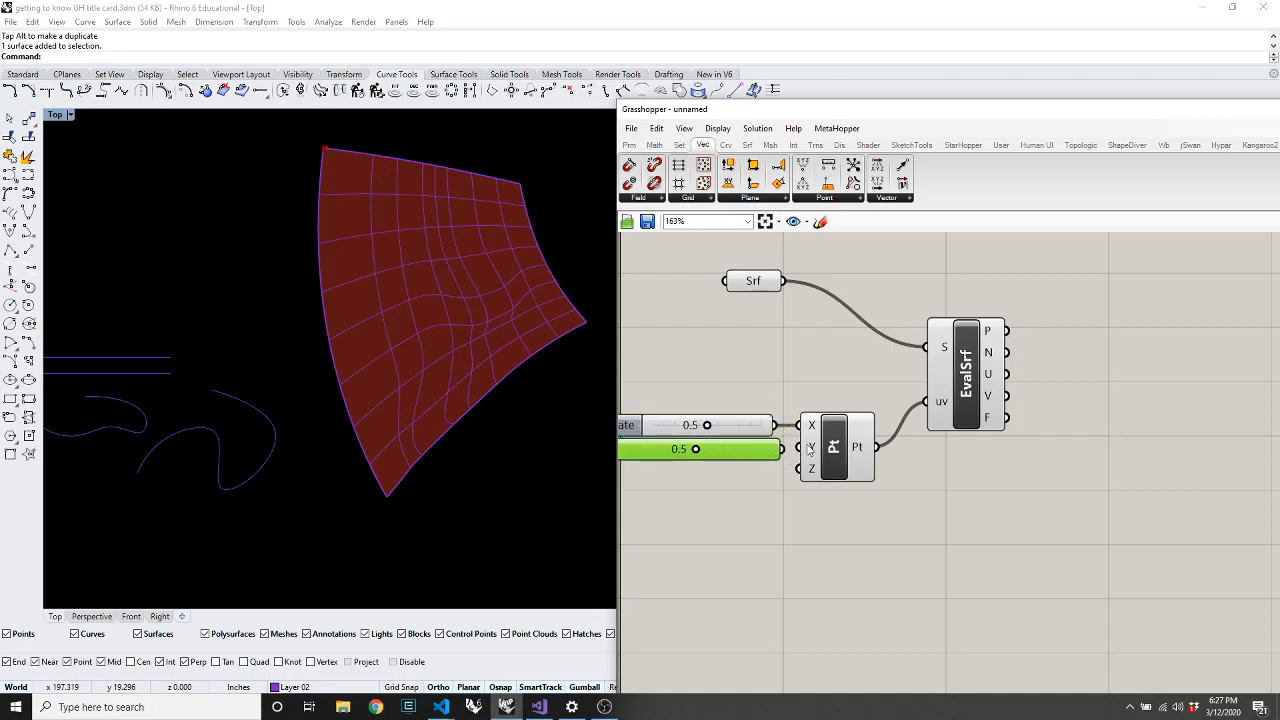
{"action": "left_click_drag", "start_coordinate": [1004, 264], "coordinate": [708, 545]}
{"action": "left_click_drag", "start_coordinate": [831, 468], "coordinate": [925, 468]}
{"action": "left_click", "coordinate": [871, 560]}
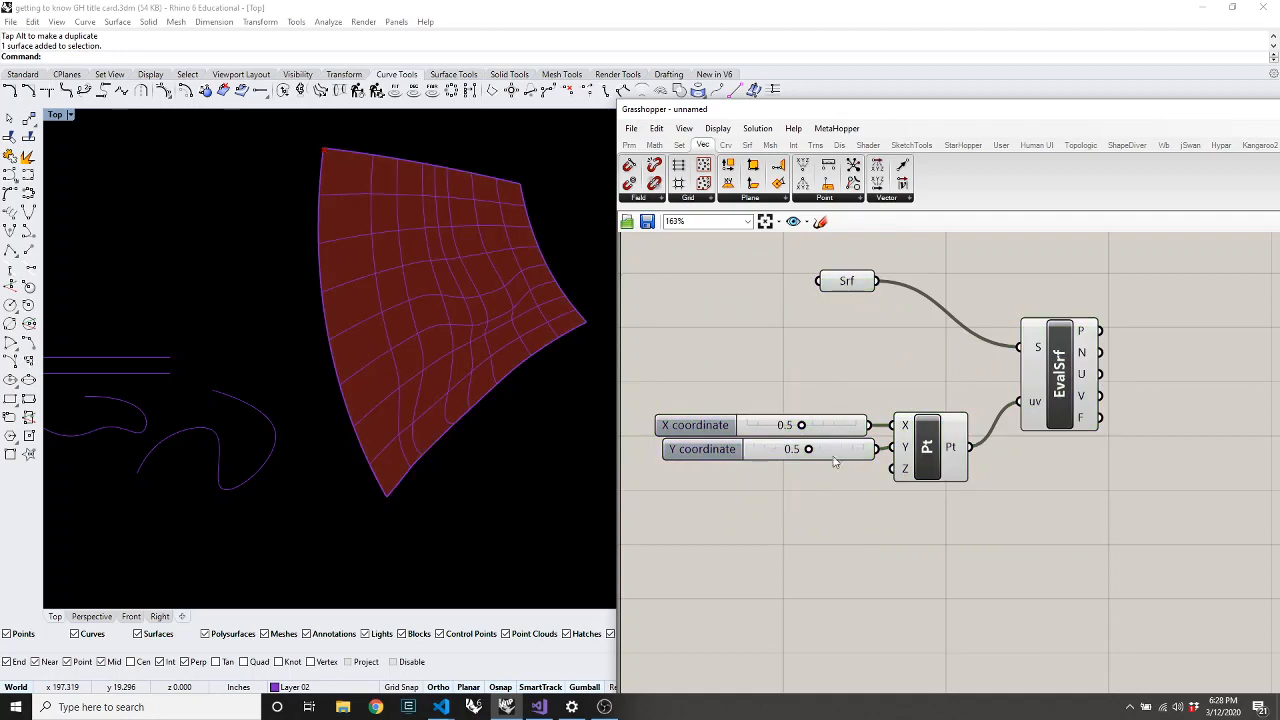
Set the Y coordinate slider to 1.0 and select the Construct Point component
{"action": "left_click_drag", "start_coordinate": [808, 449], "coordinate": [780, 477]}
{"action": "left_click", "coordinate": [917, 470]}
{"action": "scroll", "coordinate": [522, 354], "scroll_direction": "down", "scroll_amount": 5}
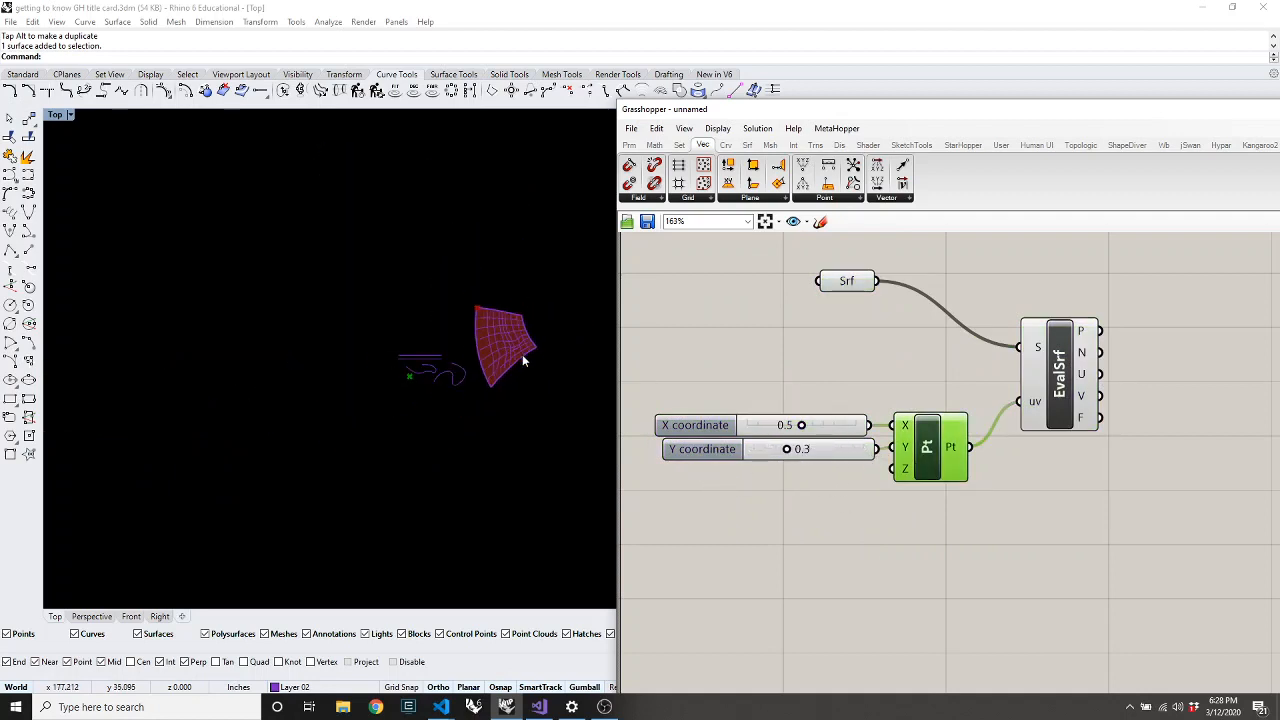
{"action": "scroll", "coordinate": [929, 450], "scroll_direction": "up", "scroll_amount": 5}
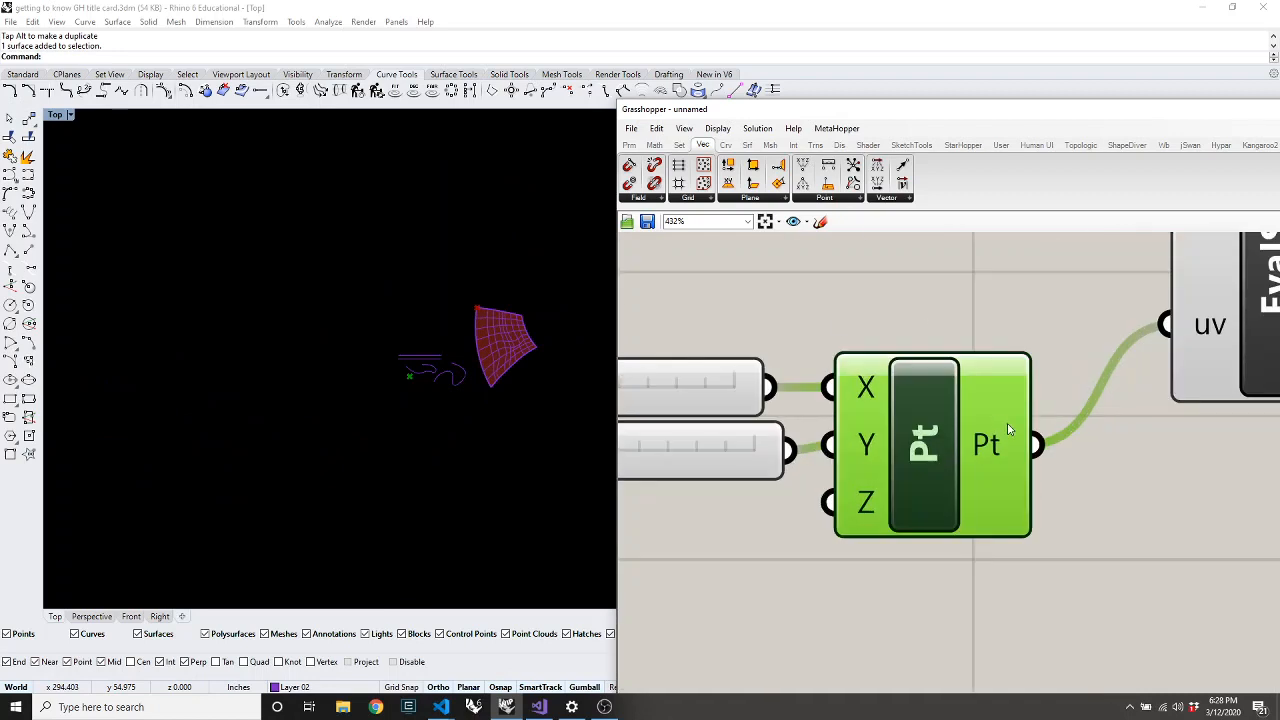
{"action": "mouse_move", "coordinate": [1007, 432]}
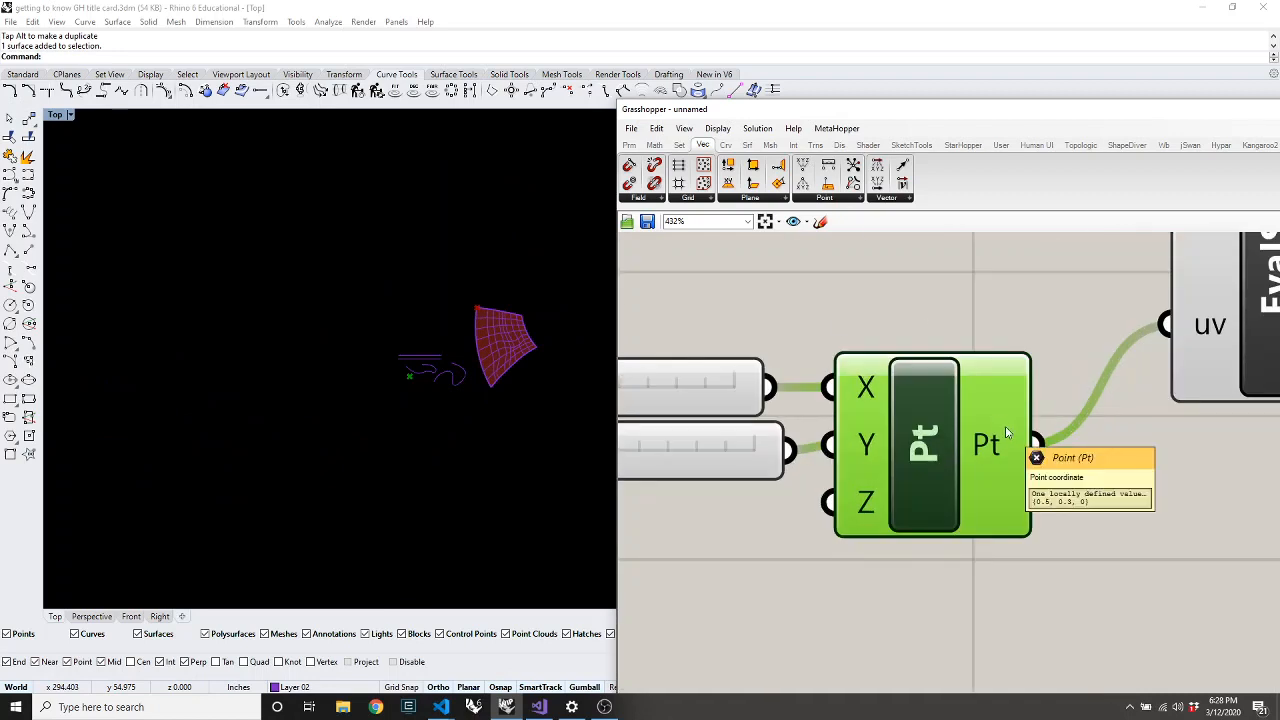
{"action": "scroll", "coordinate": [432, 270], "scroll_direction": "up", "scroll_amount": 4}
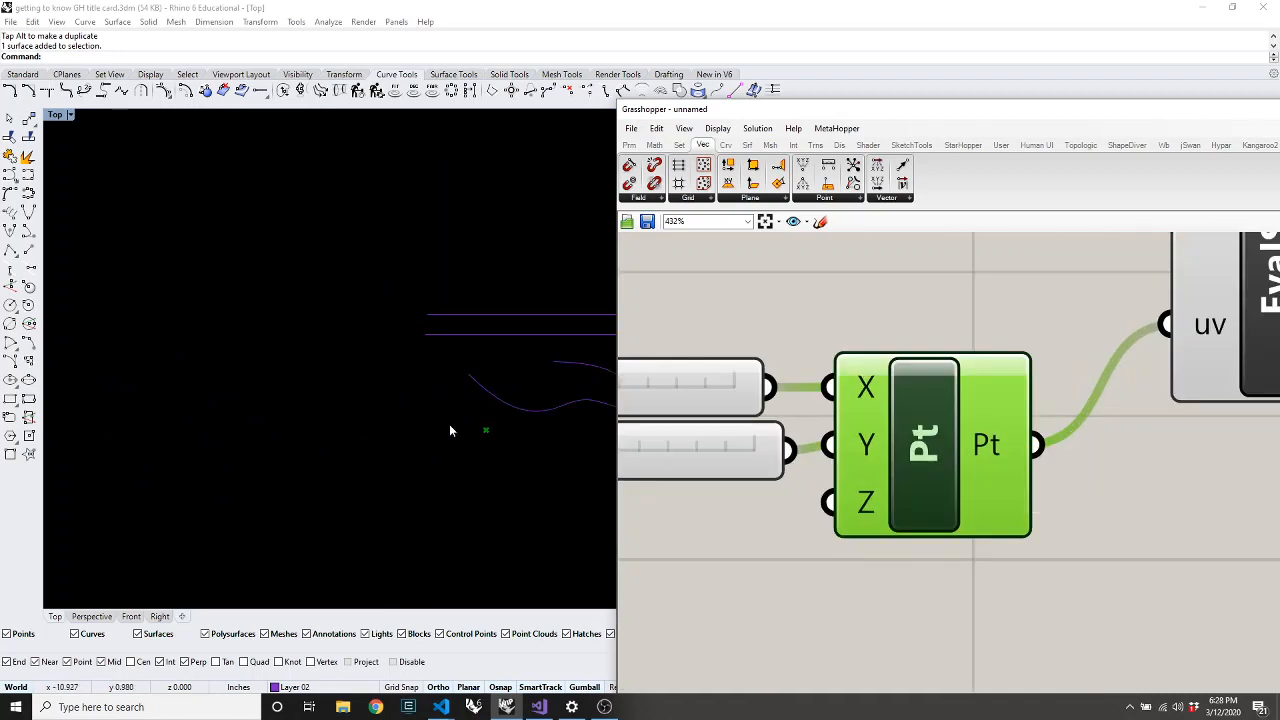
{"action": "scroll", "coordinate": [364, 458], "scroll_direction": "down", "scroll_amount": 3}
{"action": "scroll", "coordinate": [364, 460], "scroll_direction": "down", "scroll_amount": 2}
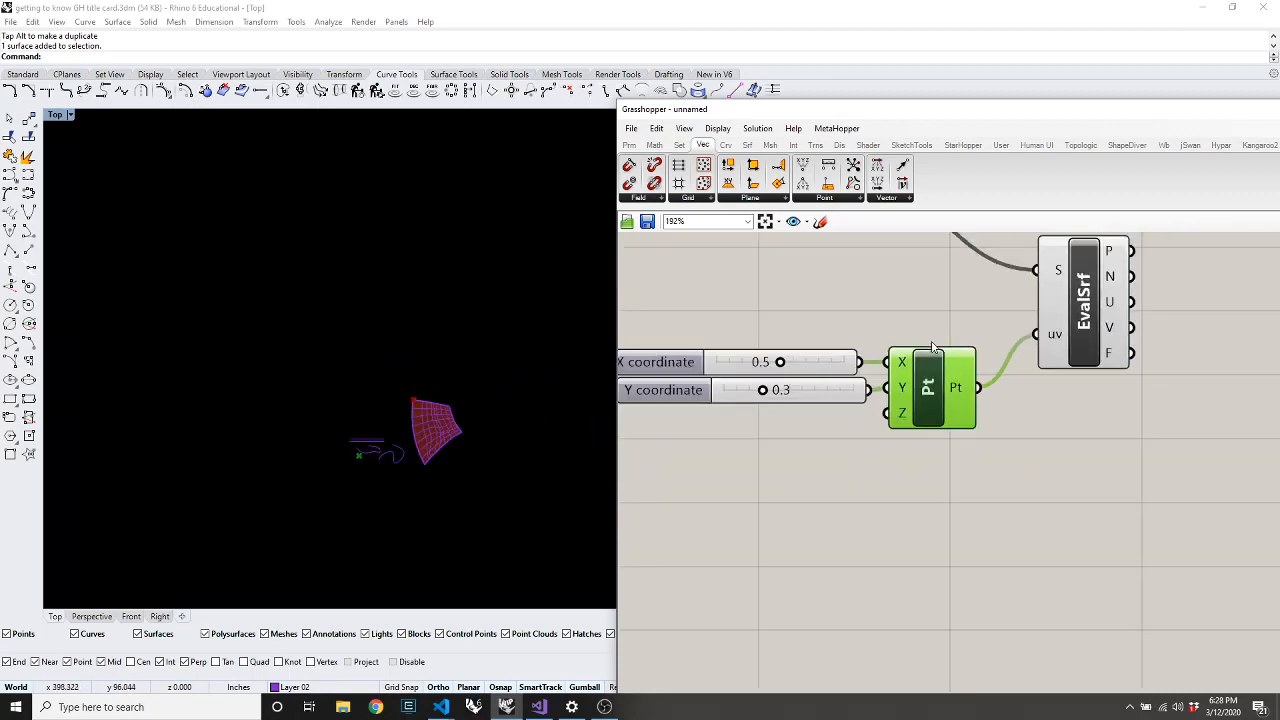
{"action": "scroll", "coordinate": [928, 345], "scroll_direction": "down", "scroll_amount": 4}
{"action": "scroll", "coordinate": [1206, 237], "scroll_direction": "up", "scroll_amount": 3}
Set both the X and Y coordinate sliders to 1.0
{"action": "left_click", "coordinate": [1058, 335]}
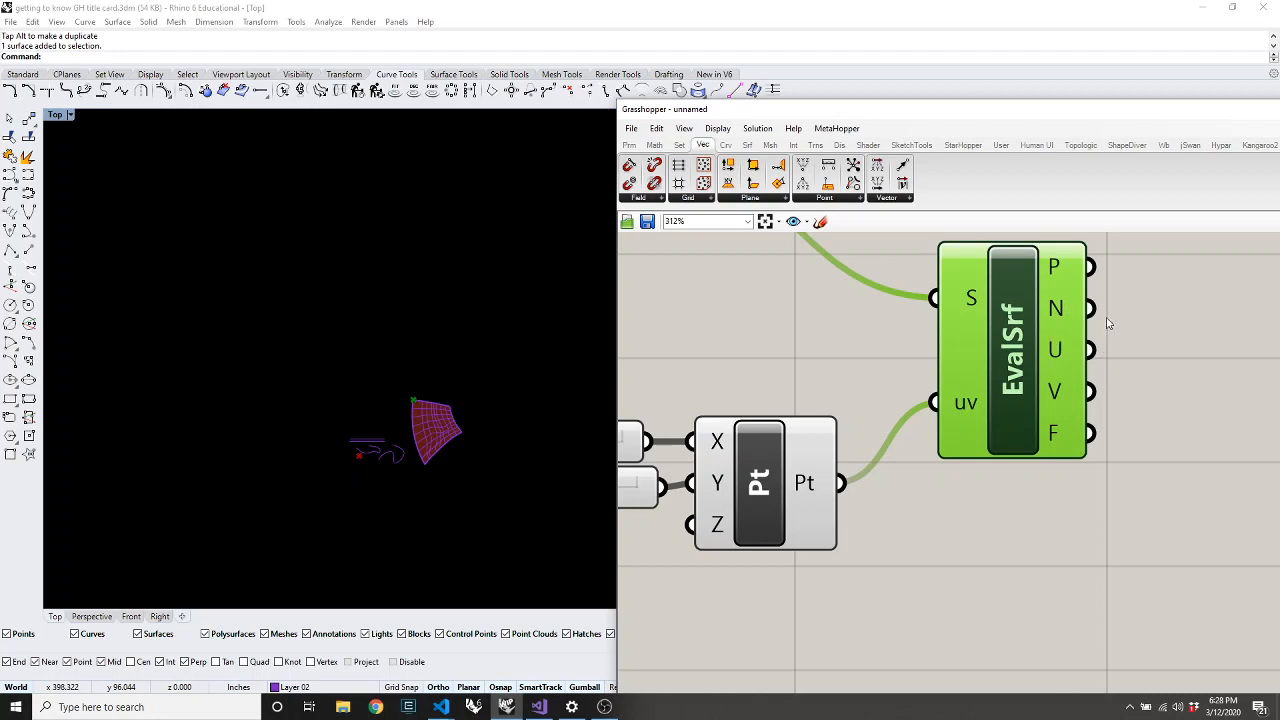
{"action": "scroll", "coordinate": [482, 402], "scroll_direction": "up", "scroll_amount": 2}
{"action": "scroll", "coordinate": [482, 402], "scroll_direction": "up", "scroll_amount": 2}
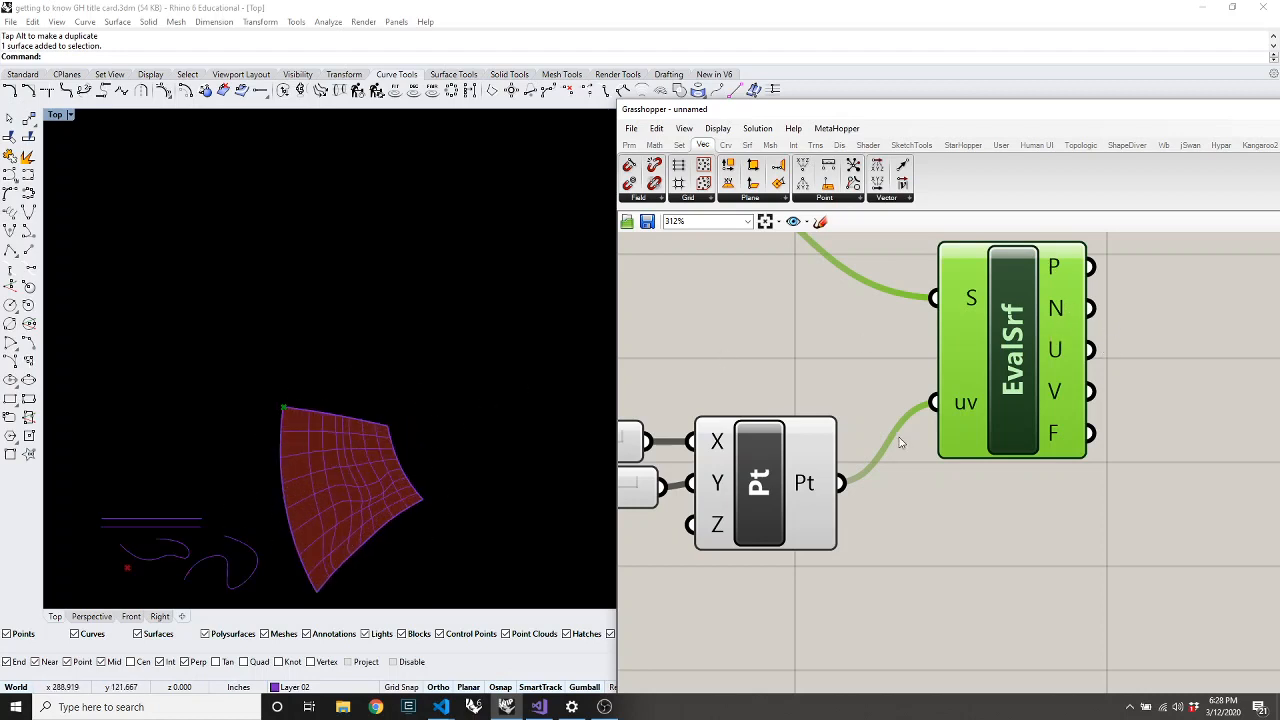
{"action": "scroll", "coordinate": [1092, 440], "scroll_direction": "down", "scroll_amount": 3}
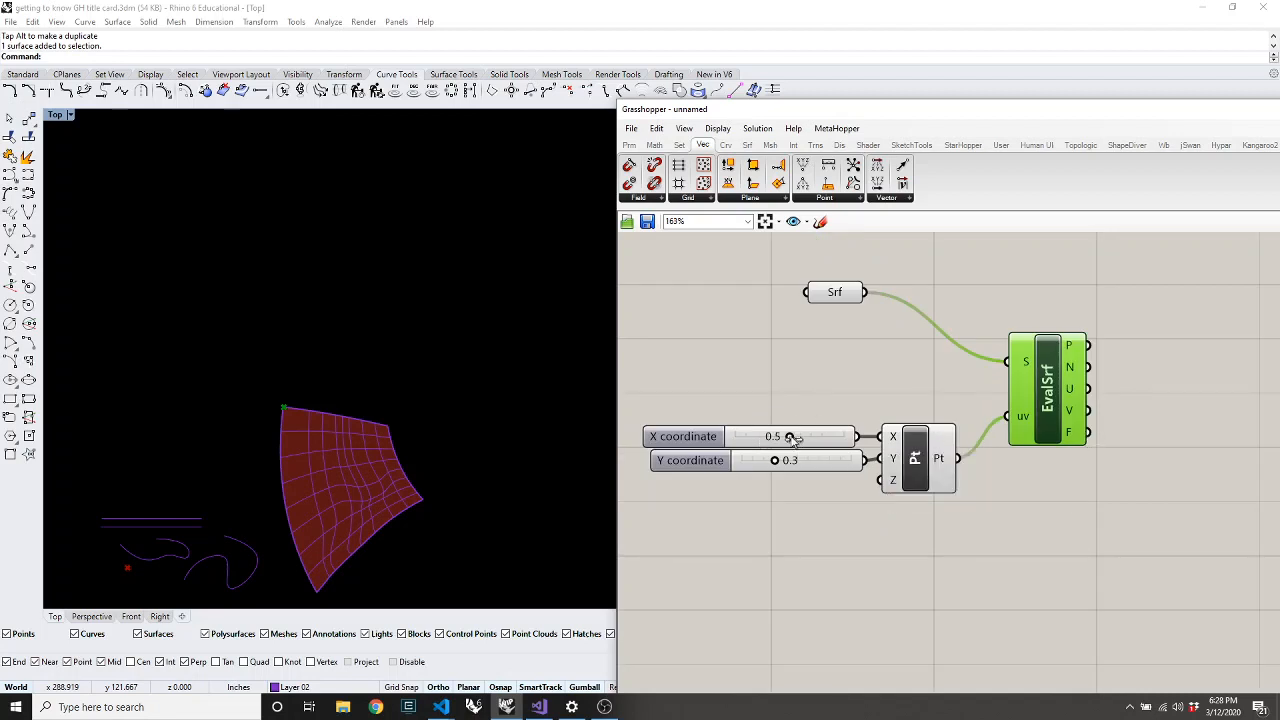
{"action": "left_click_drag", "start_coordinate": [790, 437], "coordinate": [875, 442]}
{"action": "left_click_drag", "start_coordinate": [774, 460], "coordinate": [851, 460]}
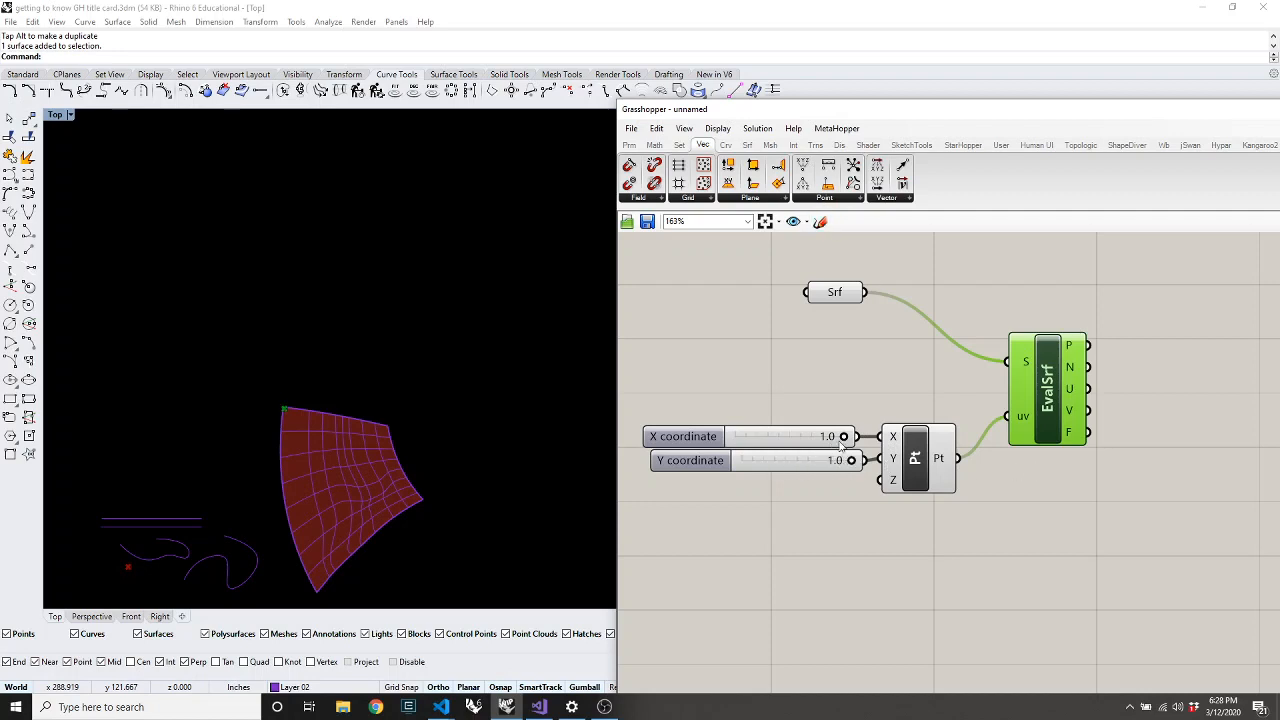
Place a Domain² parameter from Params > Primitive on the canvas
{"action": "left_click", "coordinate": [640, 146]}
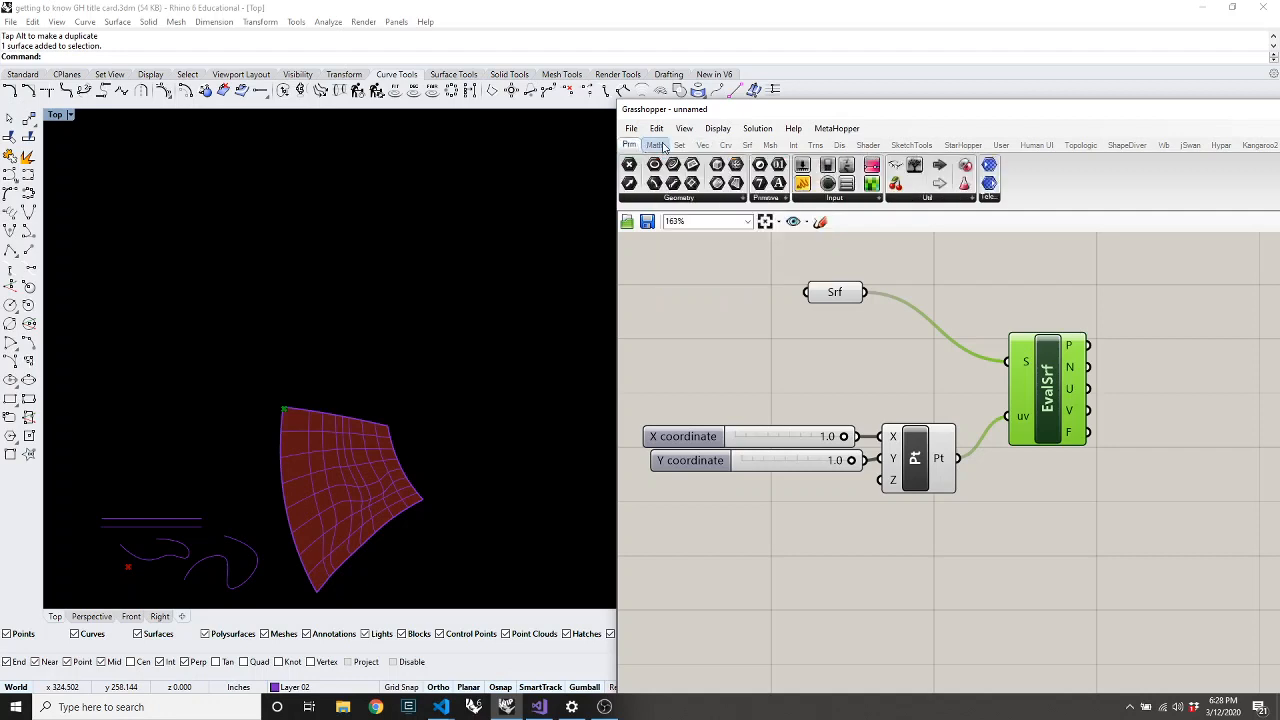
{"action": "left_click", "coordinate": [765, 199]}
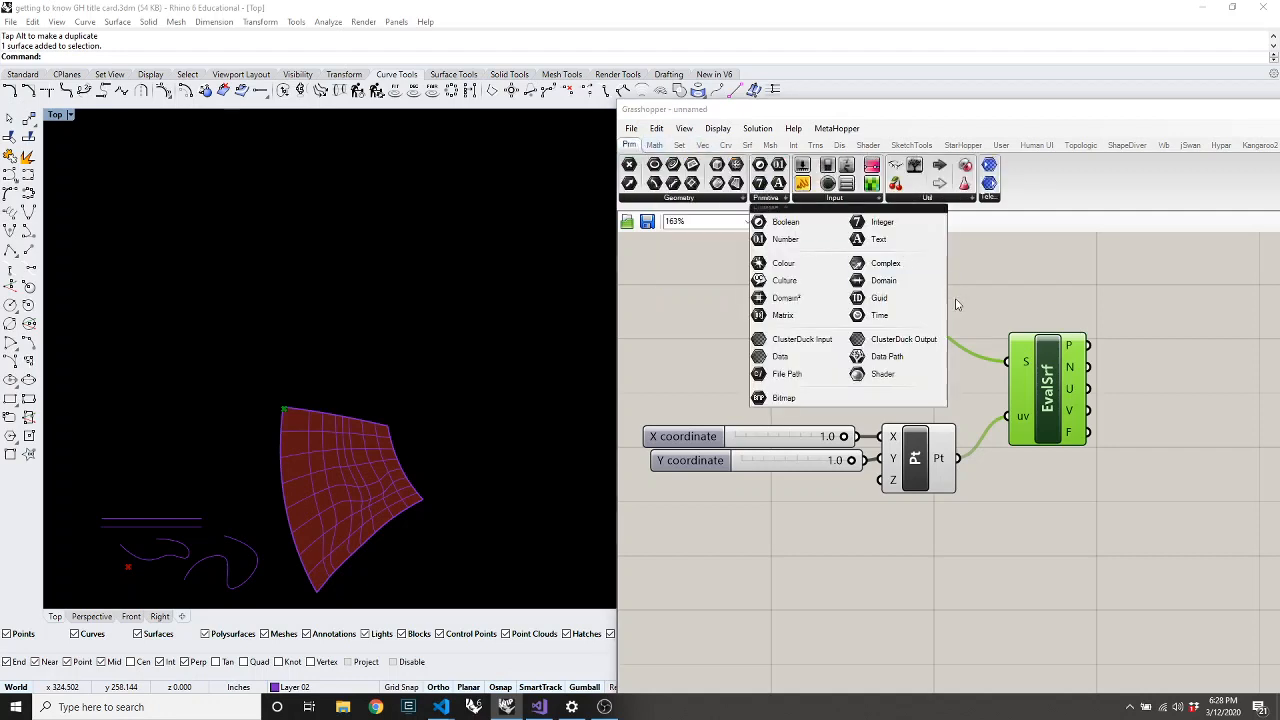
{"action": "left_click", "coordinate": [767, 299]}
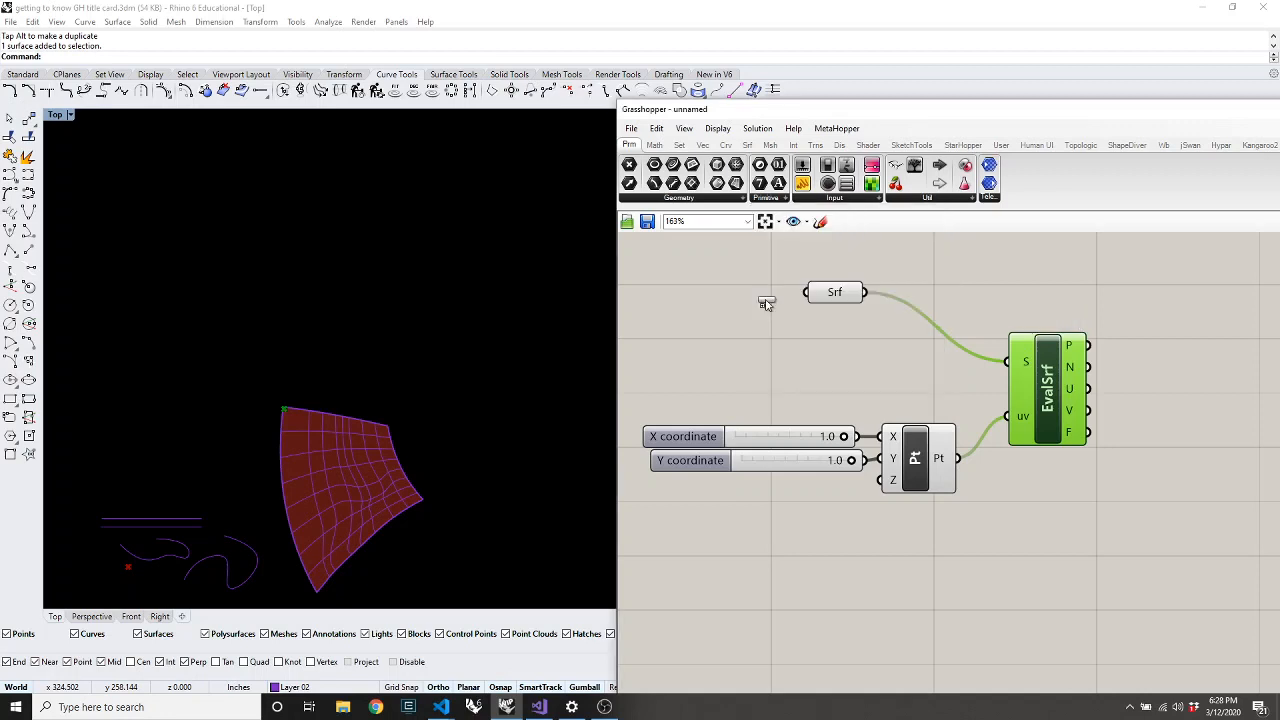
{"action": "left_click", "coordinate": [930, 578]}
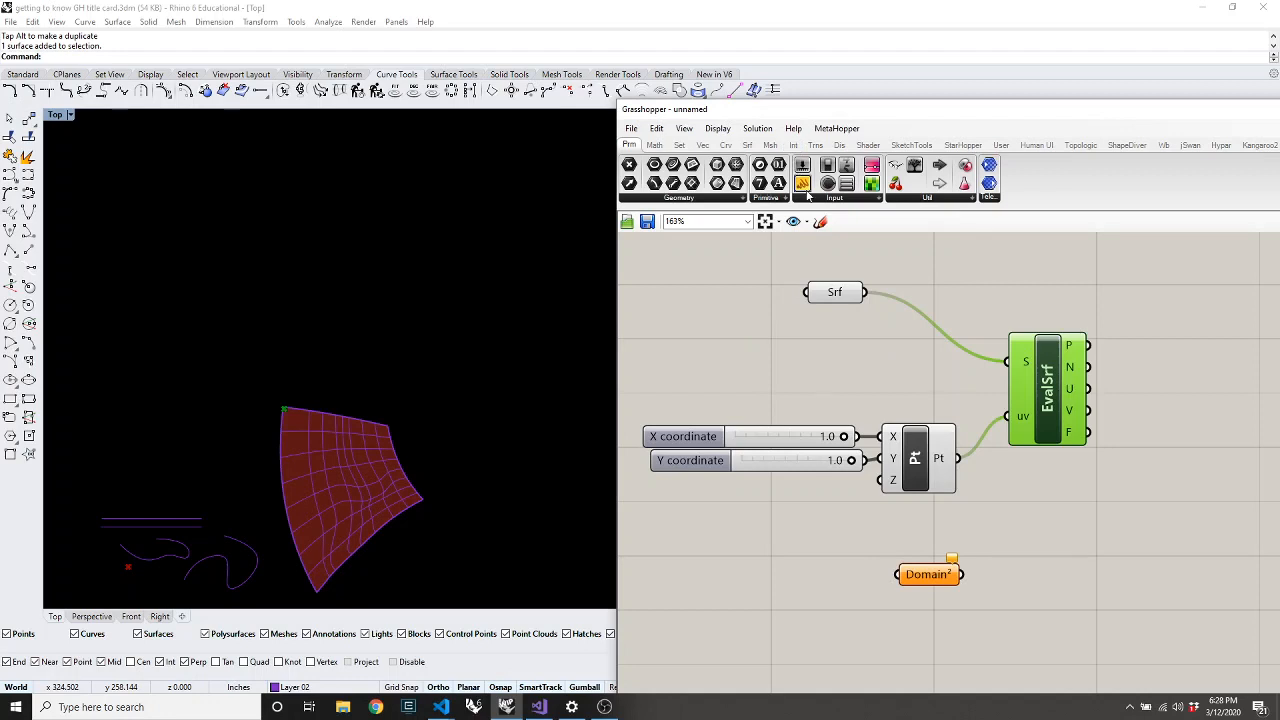
Add a Panel and wire the surface through Domain², showing u 0–93.91664, v 0–93.088072
{"action": "left_click_drag", "start_coordinate": [803, 184], "coordinate": [1110, 518]}
{"action": "left_click_drag", "start_coordinate": [866, 294], "coordinate": [1023, 514]}
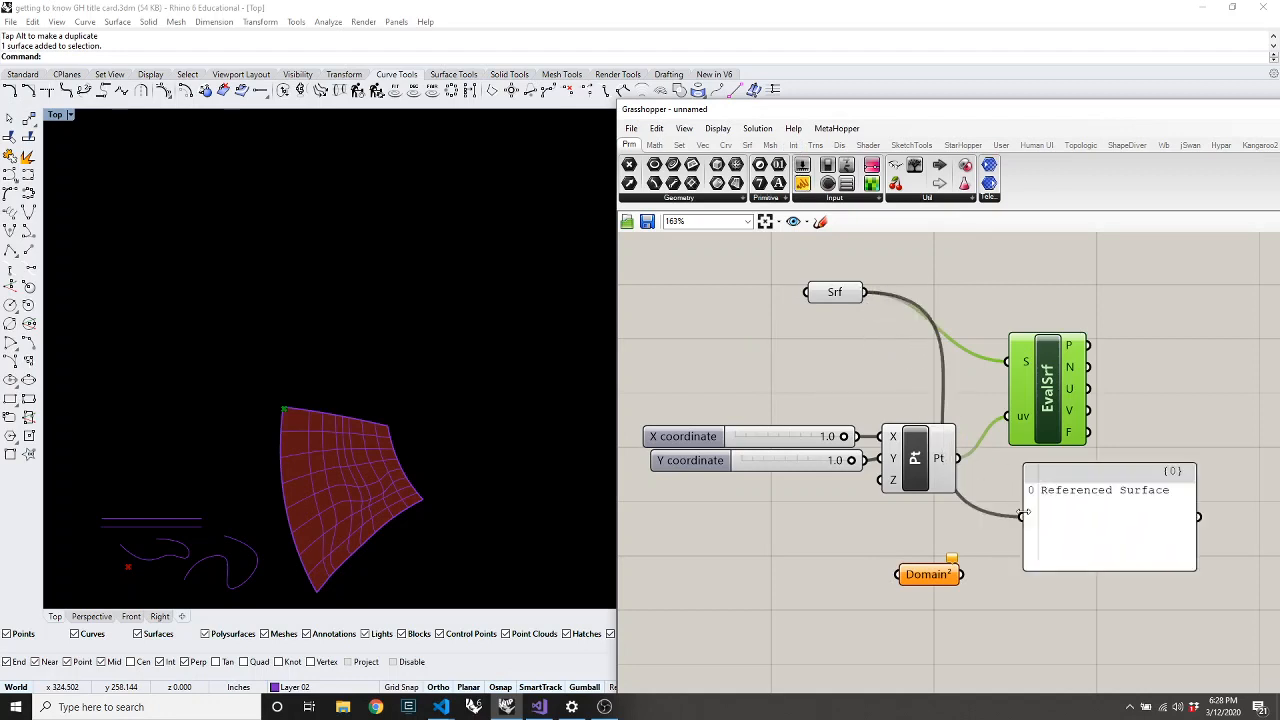
{"action": "left_click_drag", "start_coordinate": [825, 298], "coordinate": [1020, 516]}
{"action": "left_click", "coordinate": [837, 314]}
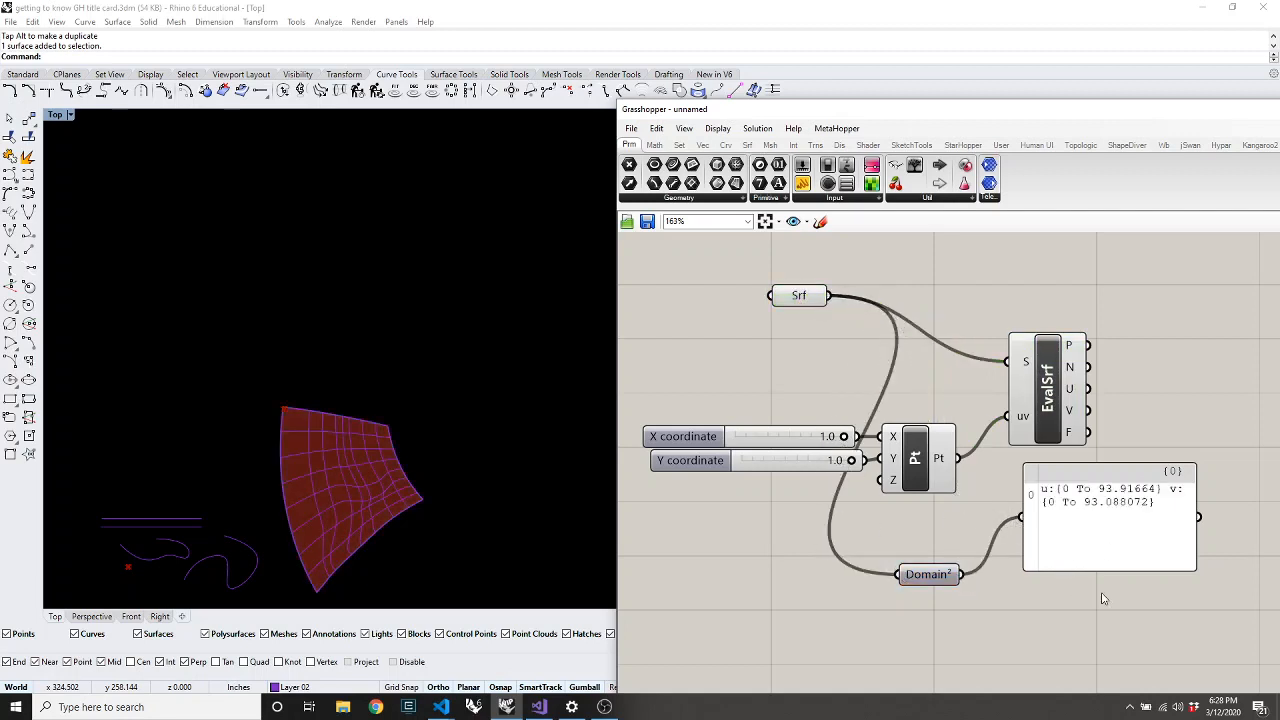
{"action": "scroll", "coordinate": [1190, 578], "scroll_direction": "up", "scroll_amount": 5}
{"action": "scroll", "coordinate": [945, 485], "scroll_direction": "down", "scroll_amount": 5}
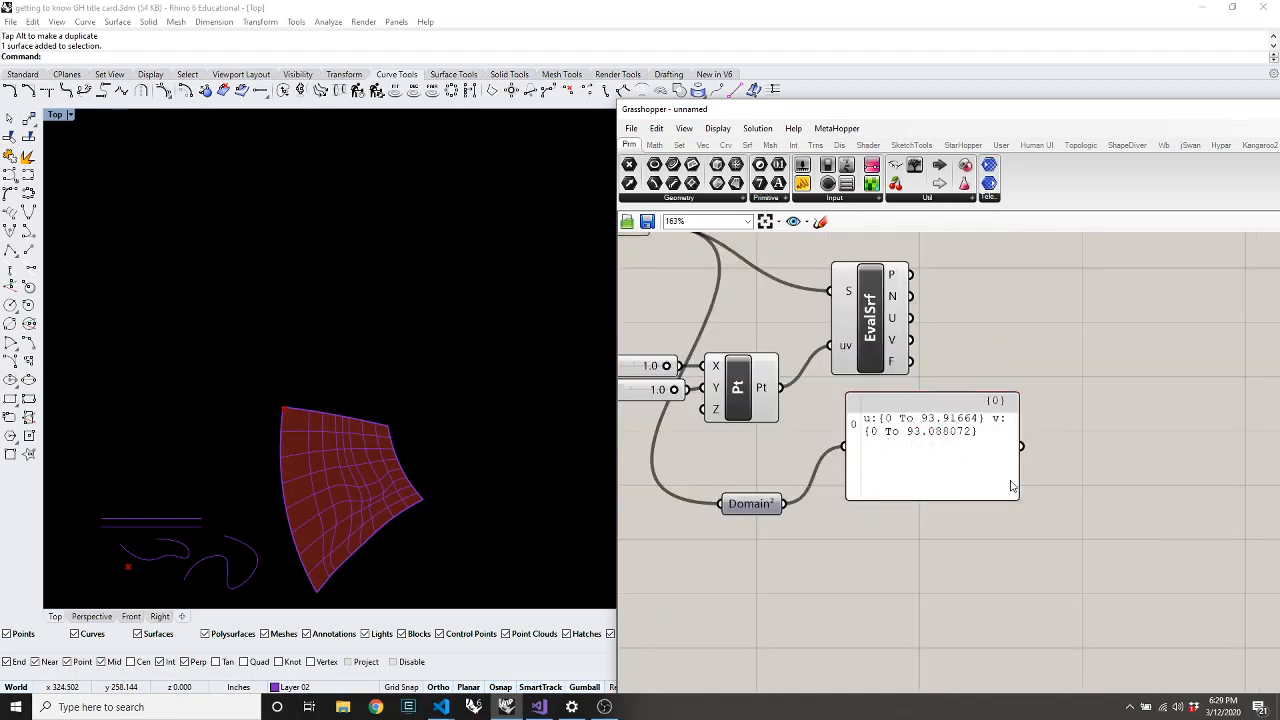
{"action": "scroll", "coordinate": [1012, 487], "scroll_direction": "up", "scroll_amount": 1}
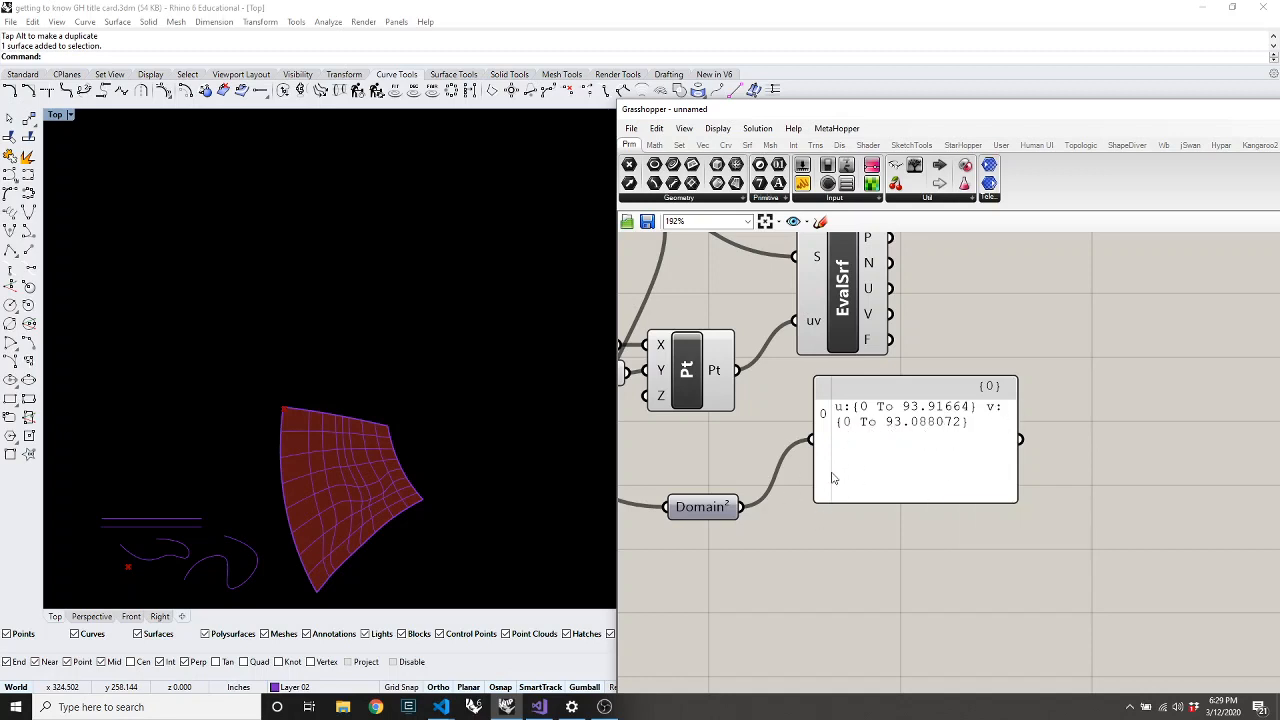
{"action": "scroll", "coordinate": [1062, 442], "scroll_direction": "down", "scroll_amount": 3}
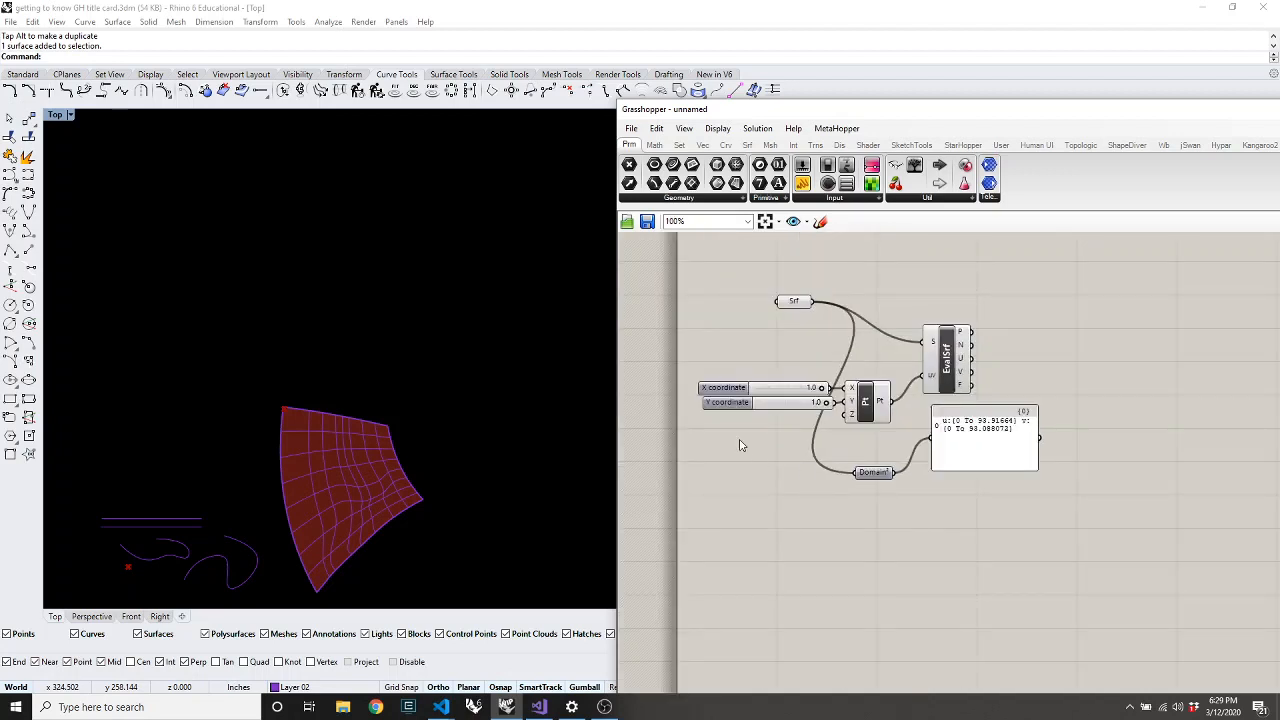
Reparameterize the Srf parameter so the panel reads u 0 To 1, v 0 To 1
{"action": "right_click", "coordinate": [797, 310]}
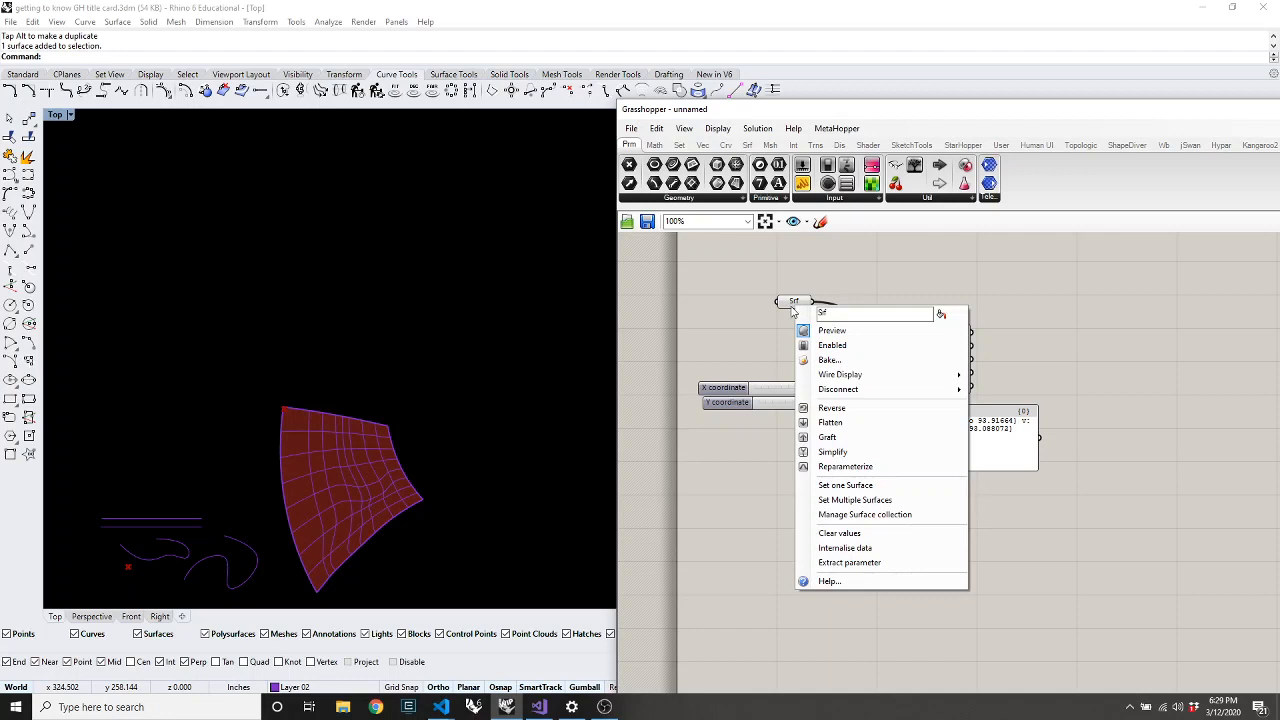
{"action": "left_click", "coordinate": [843, 467]}
{"action": "scroll", "coordinate": [1025, 496], "scroll_direction": "up", "scroll_amount": 5}
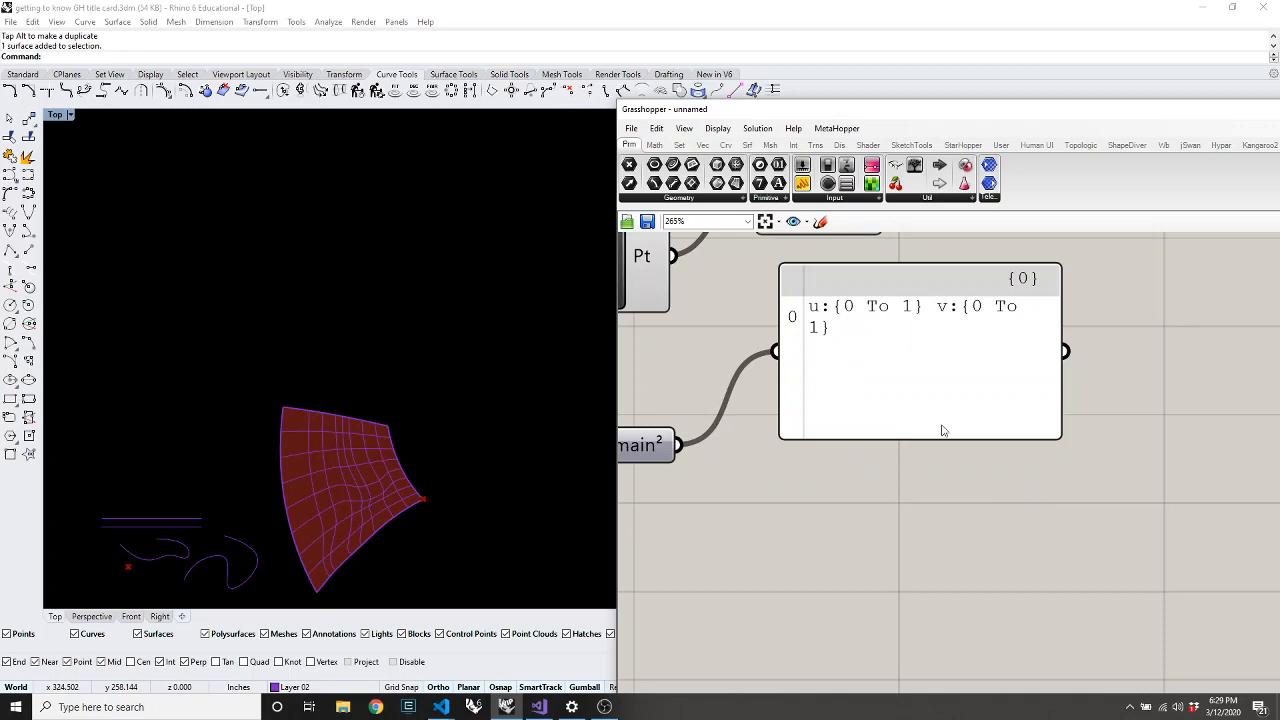
{"action": "scroll", "coordinate": [1100, 506], "scroll_direction": "down", "scroll_amount": 5}
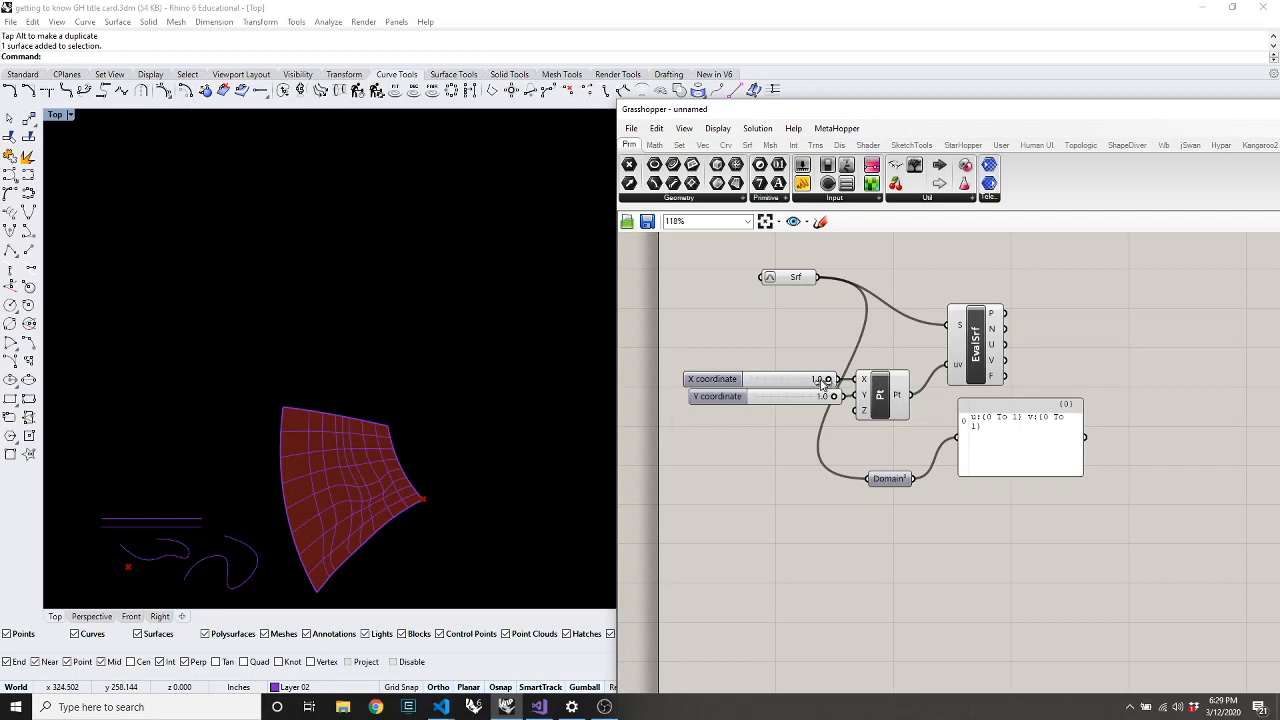
Test the X and Y coordinate sliders between 0.0 and 1.0
{"action": "left_click_drag", "start_coordinate": [827, 384], "coordinate": [689, 411]}
{"action": "mouse_move", "coordinate": [834, 396]}
{"action": "left_mouse_down"}
{"action": "mouse_move", "coordinate": [708, 428]}
{"action": "mouse_move", "coordinate": [850, 402]}
{"action": "left_mouse_up"}
{"action": "left_click_drag", "start_coordinate": [751, 385], "coordinate": [794, 400]}
Set the Y coordinate slider to 0.0 and move EvalSrf below the panel
{"action": "left_click", "coordinate": [460, 544]}
{"action": "scroll", "coordinate": [387, 544], "scroll_direction": "up", "scroll_amount": 8}
{"action": "scroll", "coordinate": [421, 384], "scroll_direction": "down", "scroll_amount": 6}
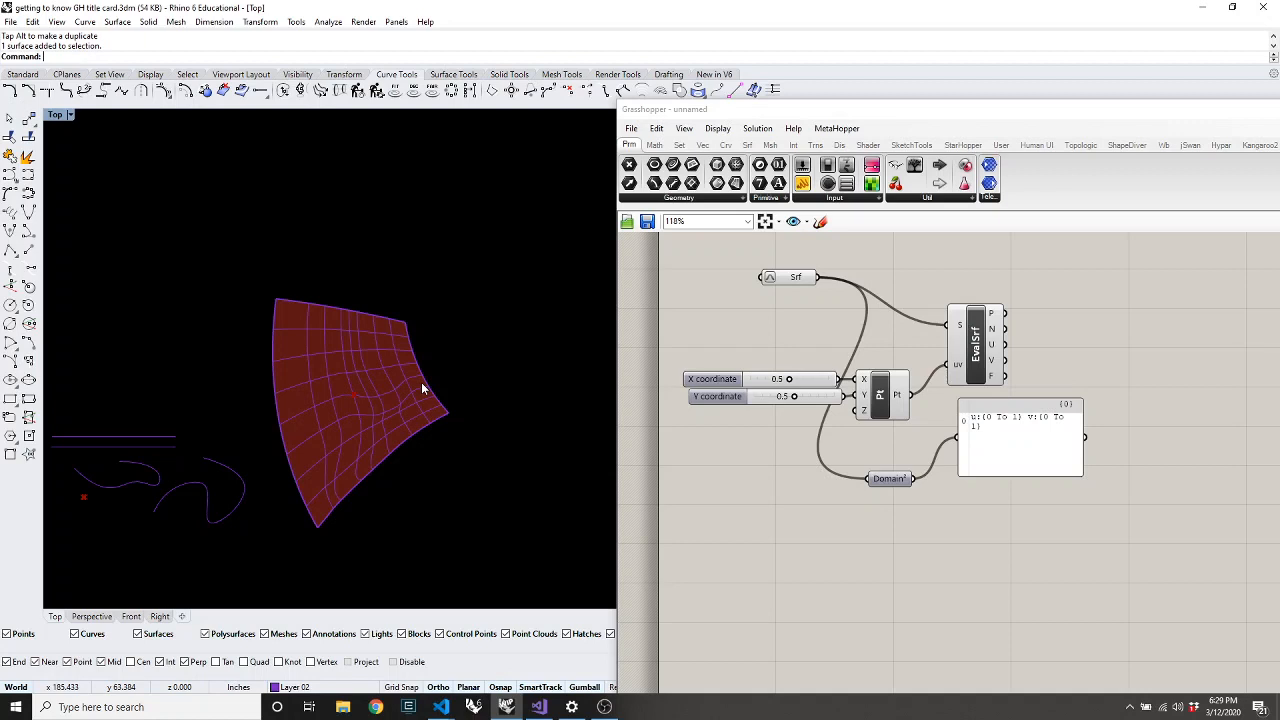
{"action": "left_click_drag", "start_coordinate": [794, 397], "coordinate": [551, 408]}
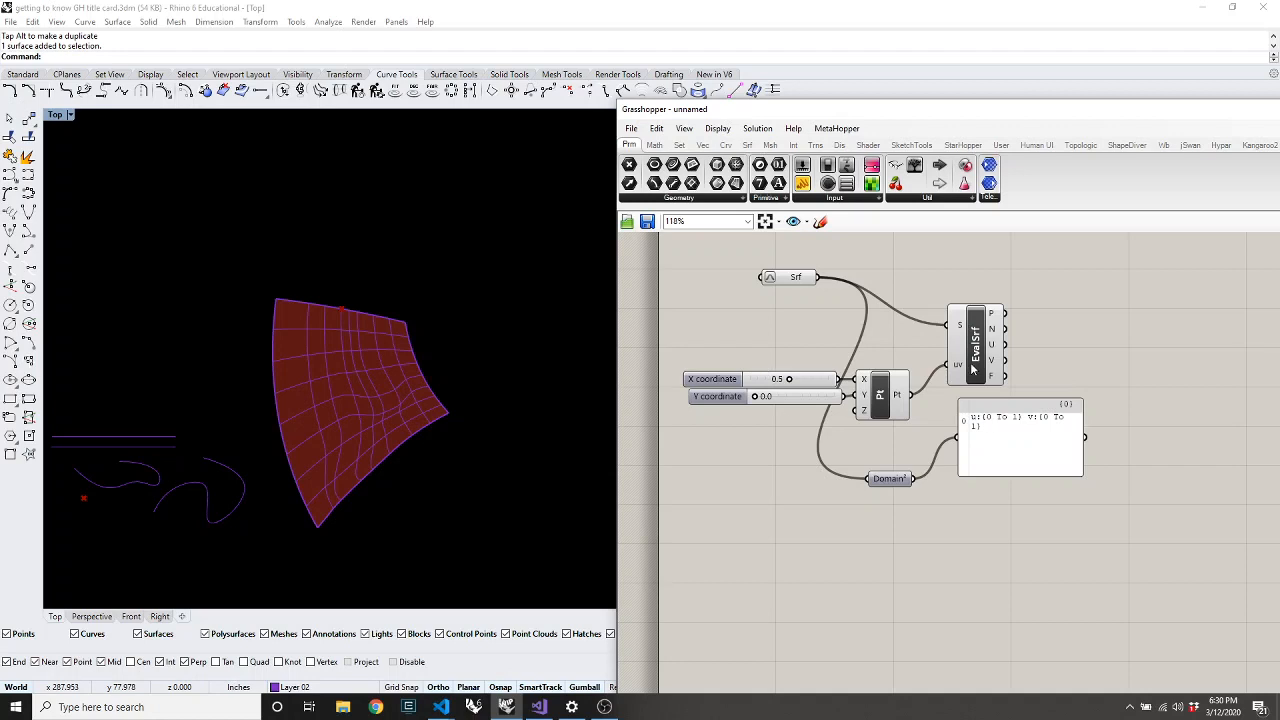
{"action": "left_click_drag", "start_coordinate": [973, 368], "coordinate": [1016, 560]}
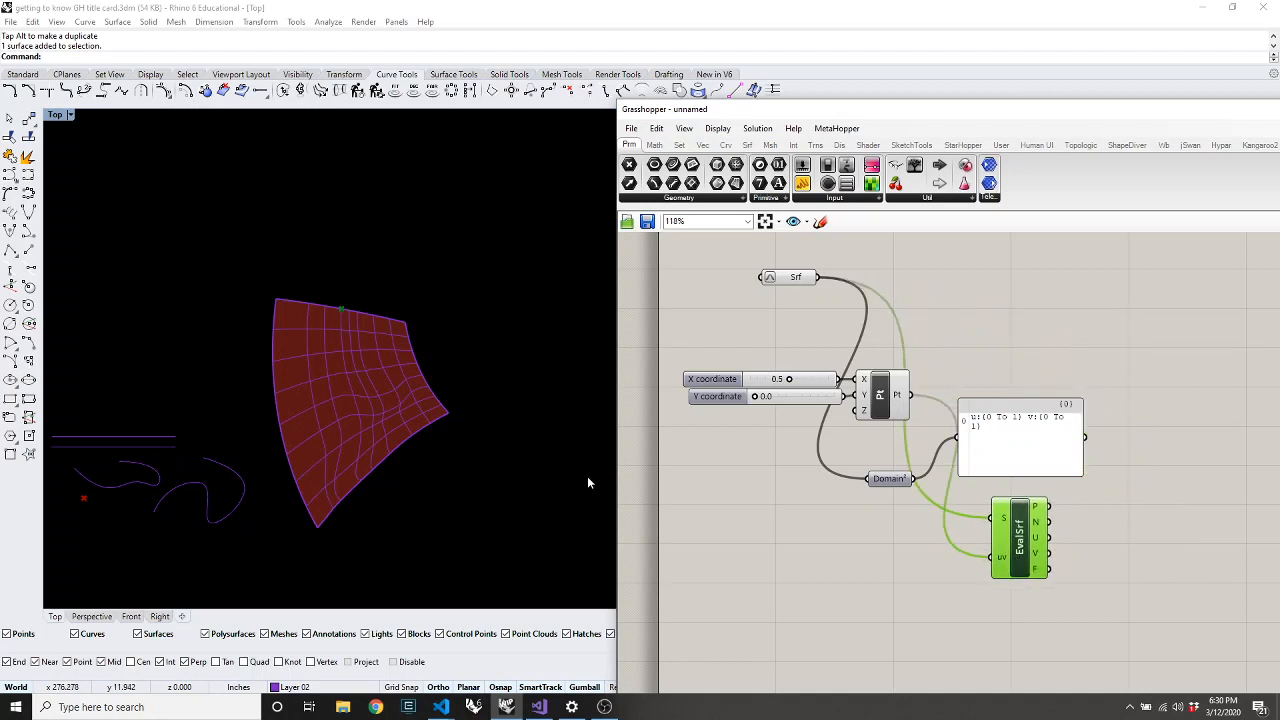
Turn off Show surface isocurve in the trimmed surface's properties
{"action": "left_click", "coordinate": [390, 432]}
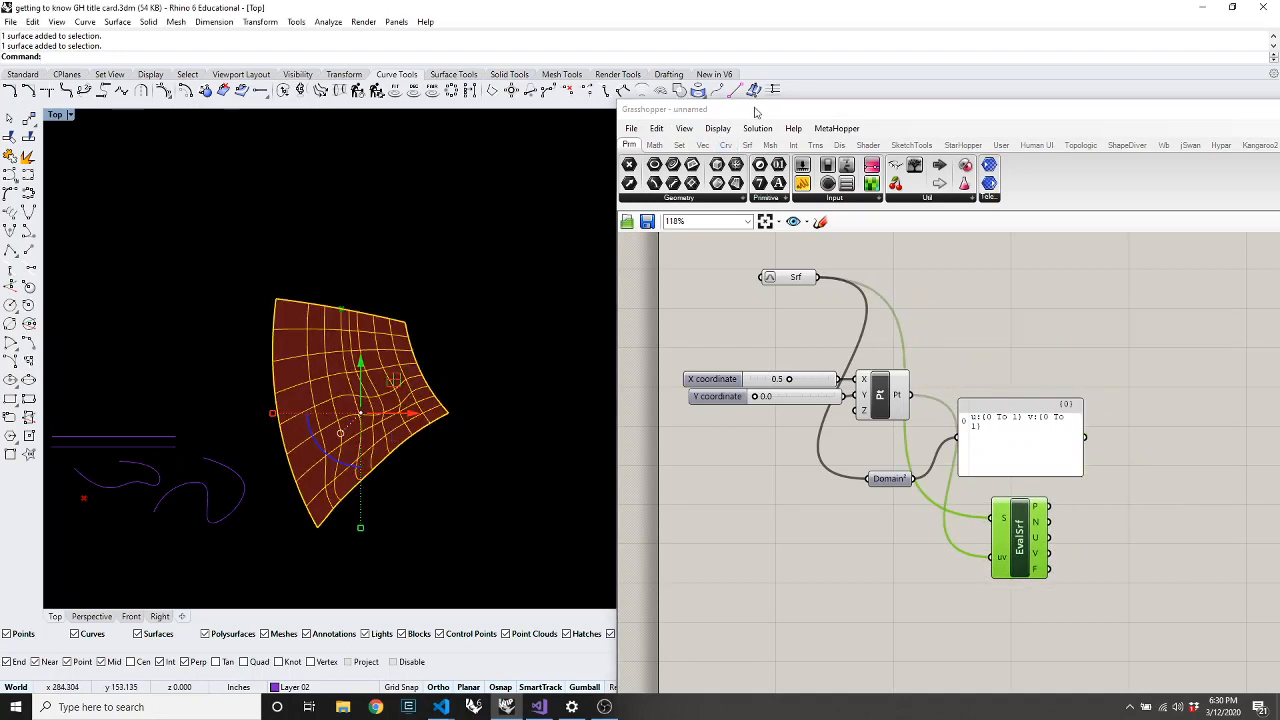
{"action": "left_click_drag", "start_coordinate": [757, 112], "coordinate": [606, 502]}
{"action": "left_click", "coordinate": [1162, 408]}
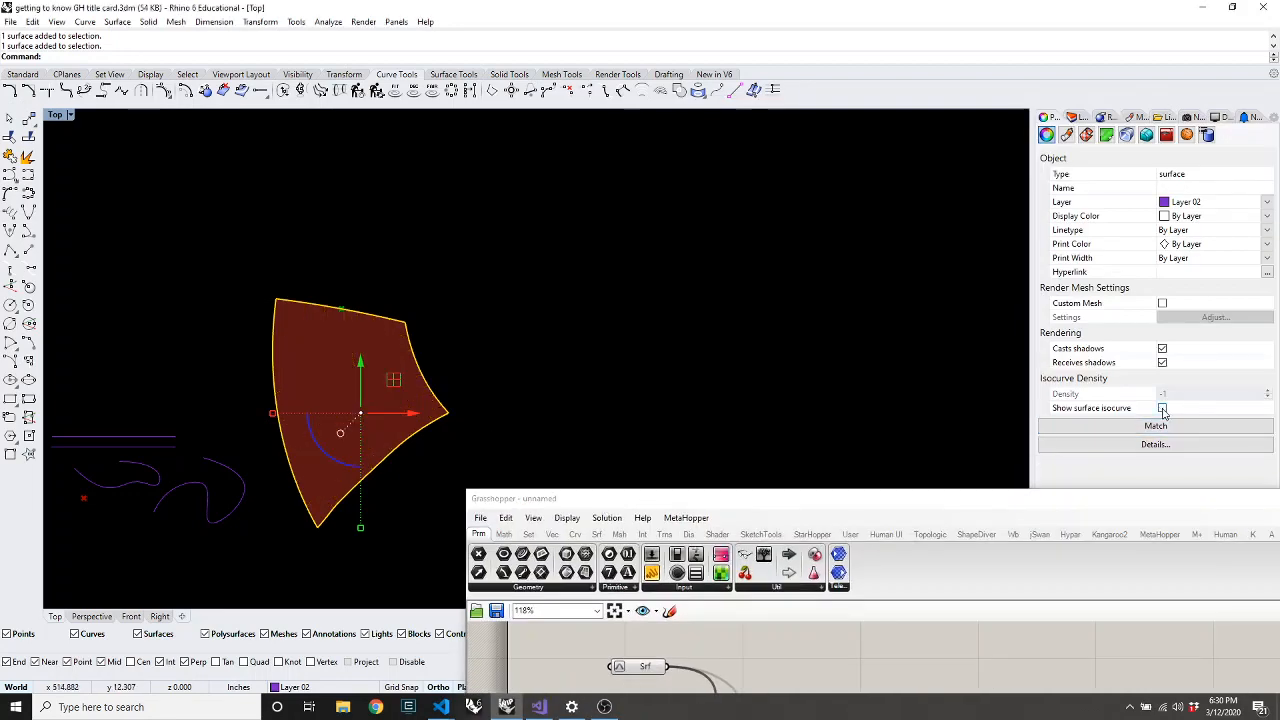
{"action": "left_click_drag", "start_coordinate": [757, 498], "coordinate": [874, 51]}
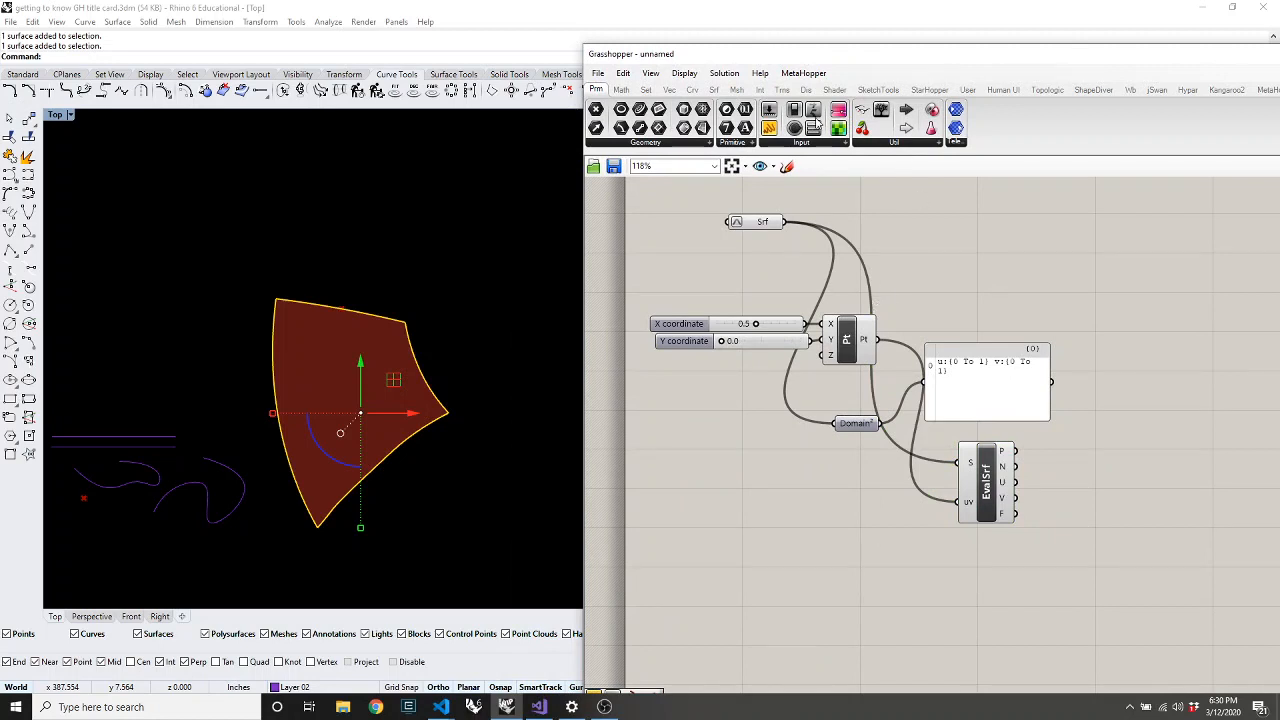
Browse the Surface tab's Analysis and Util component lists in Grasshopper
{"action": "left_click", "coordinate": [714, 90]}
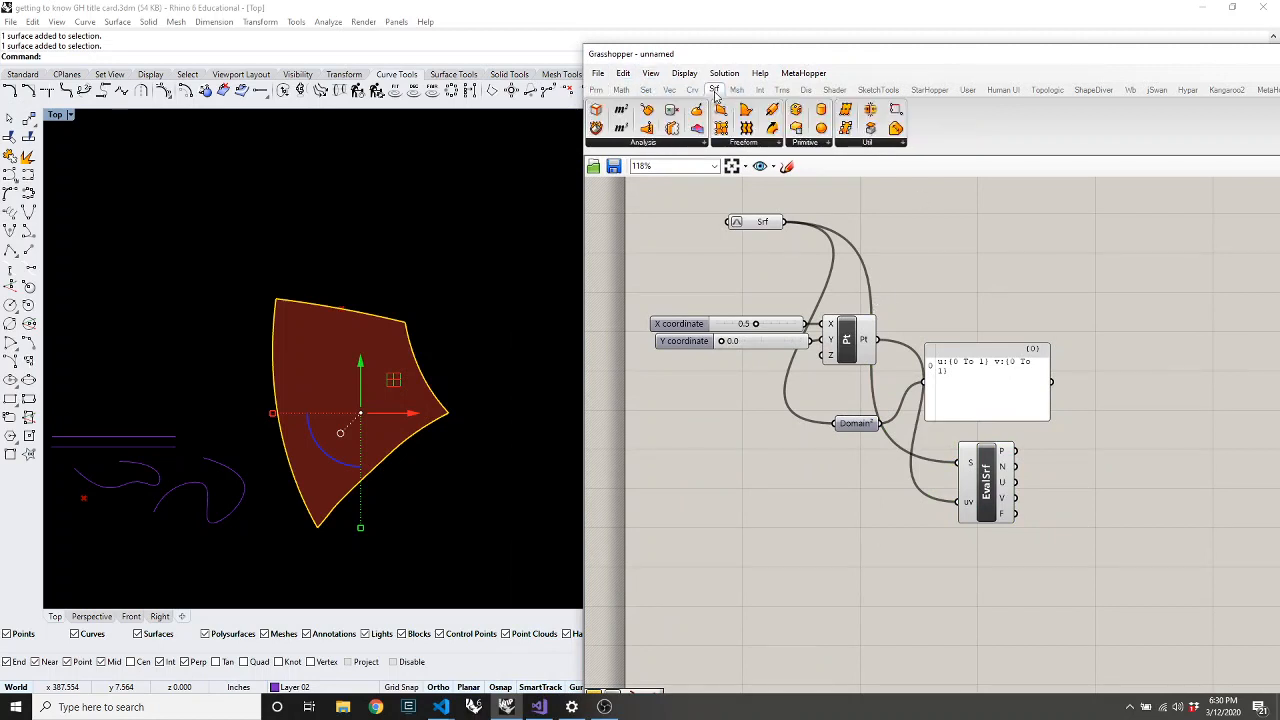
{"action": "left_click", "coordinate": [650, 143]}
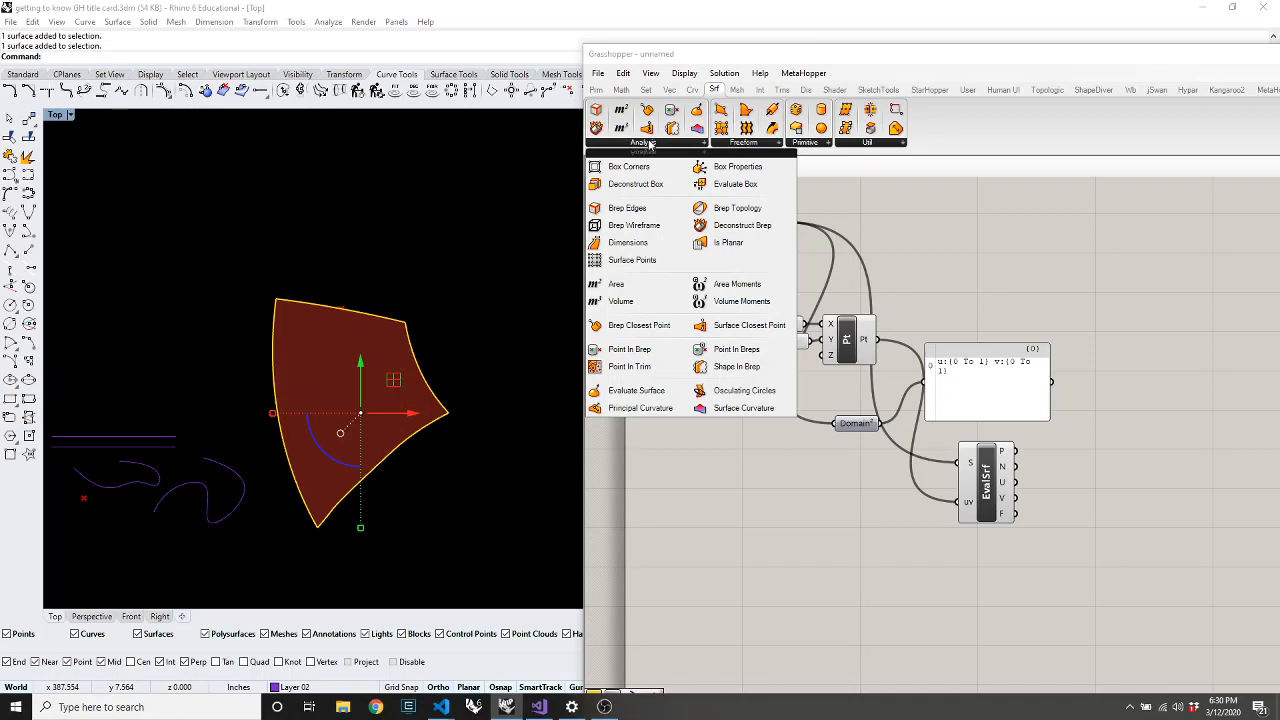
{"action": "left_click", "coordinate": [855, 143]}
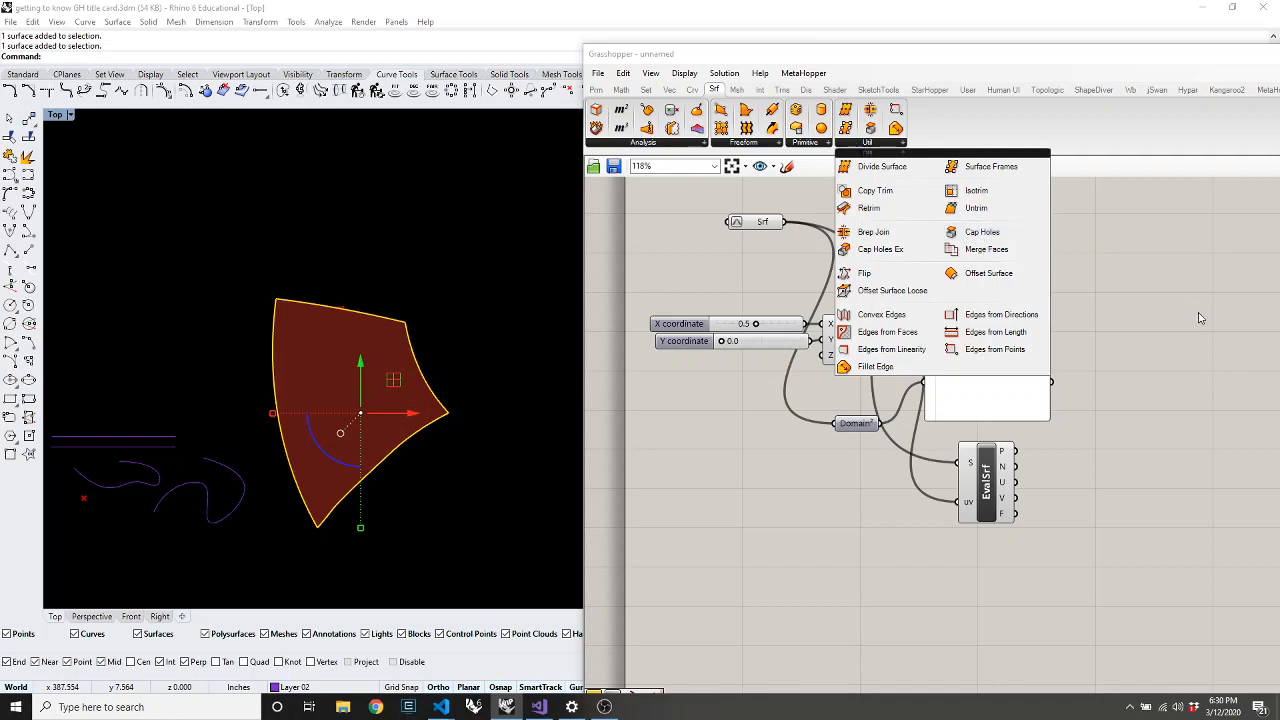
{"action": "left_click", "coordinate": [1076, 259]}
Place an Iso Curve component by searching 'iso' on the canvas
{"action": "double_click", "coordinate": [975, 253]}
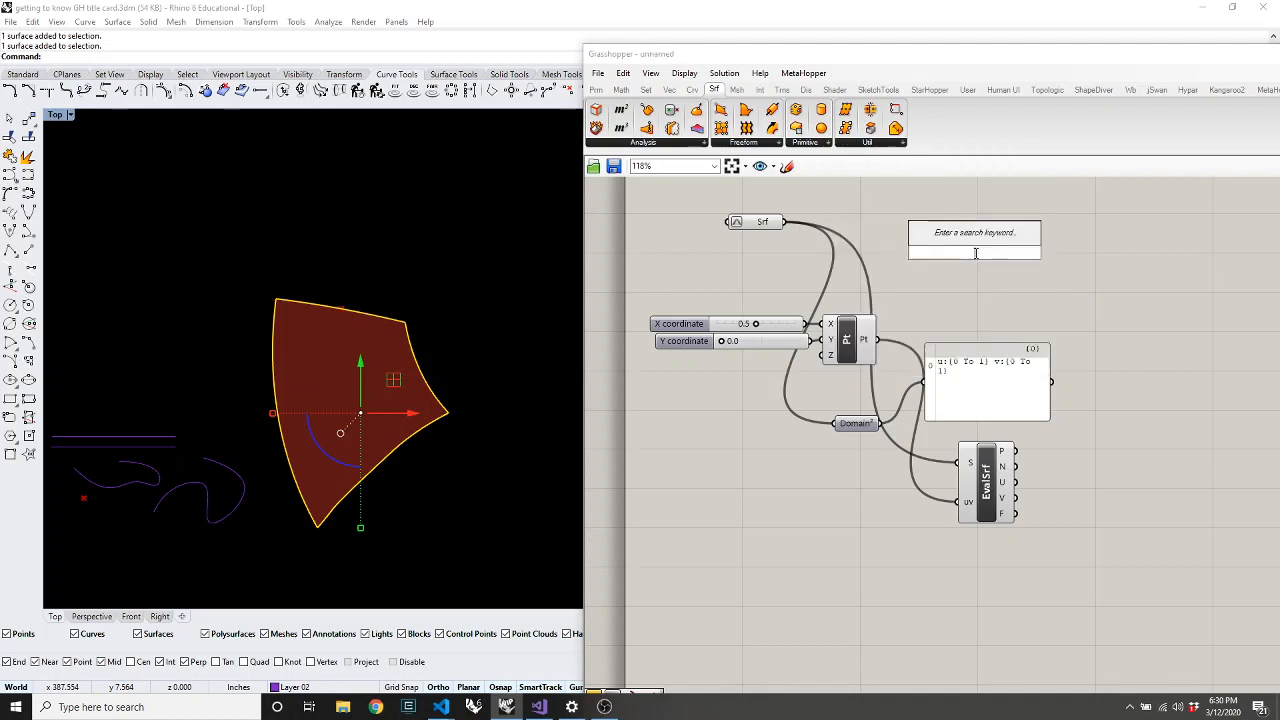
{"action": "type", "text": "iso"}
{"action": "key", "text": "Return"}
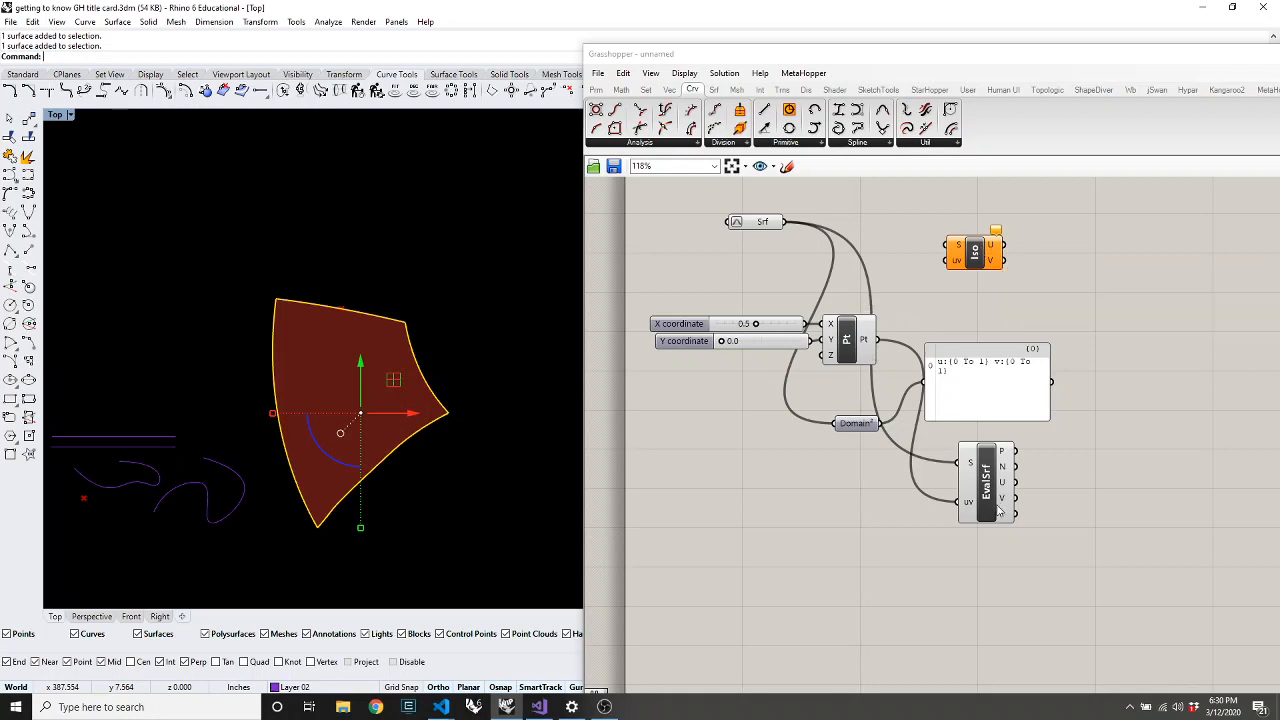
{"action": "mouse_move", "coordinate": [990, 468]}
{"action": "left_mouse_down"}
{"action": "mouse_move", "coordinate": [979, 447]}
{"action": "mouse_move", "coordinate": [990, 488]}
{"action": "left_mouse_up"}
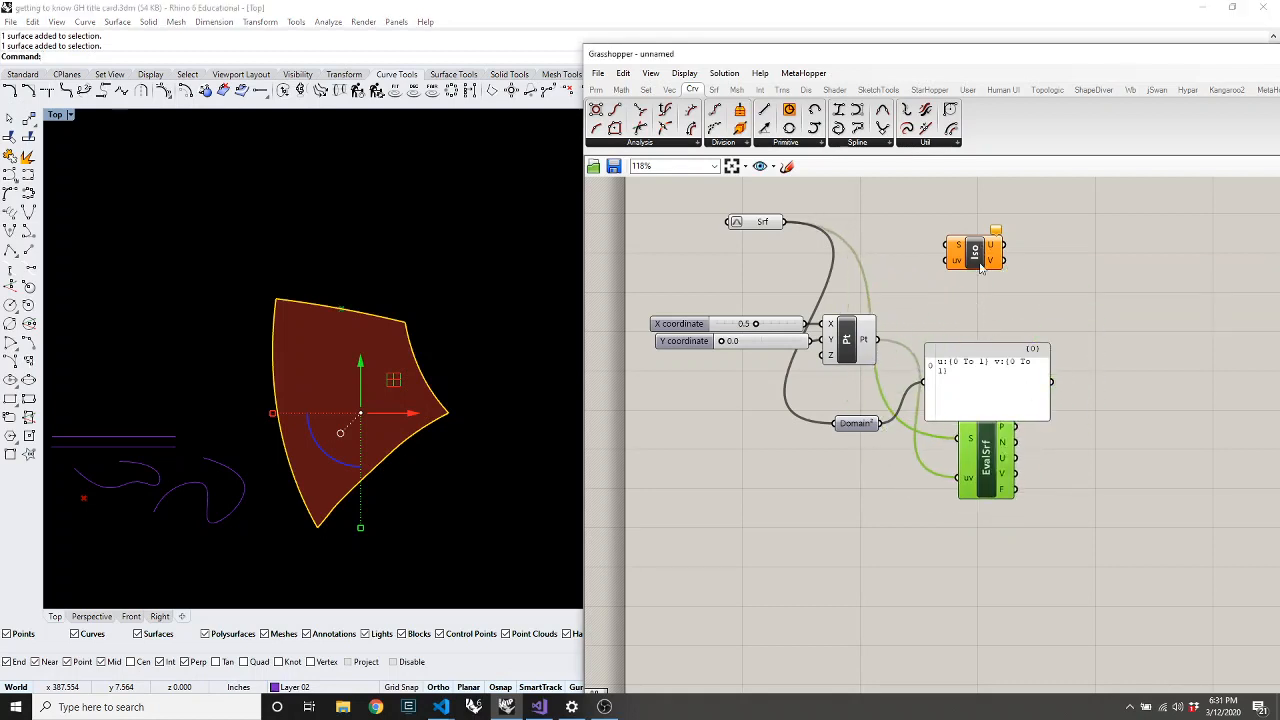
{"action": "scroll", "coordinate": [980, 252], "scroll_direction": "up", "scroll_amount": 7}
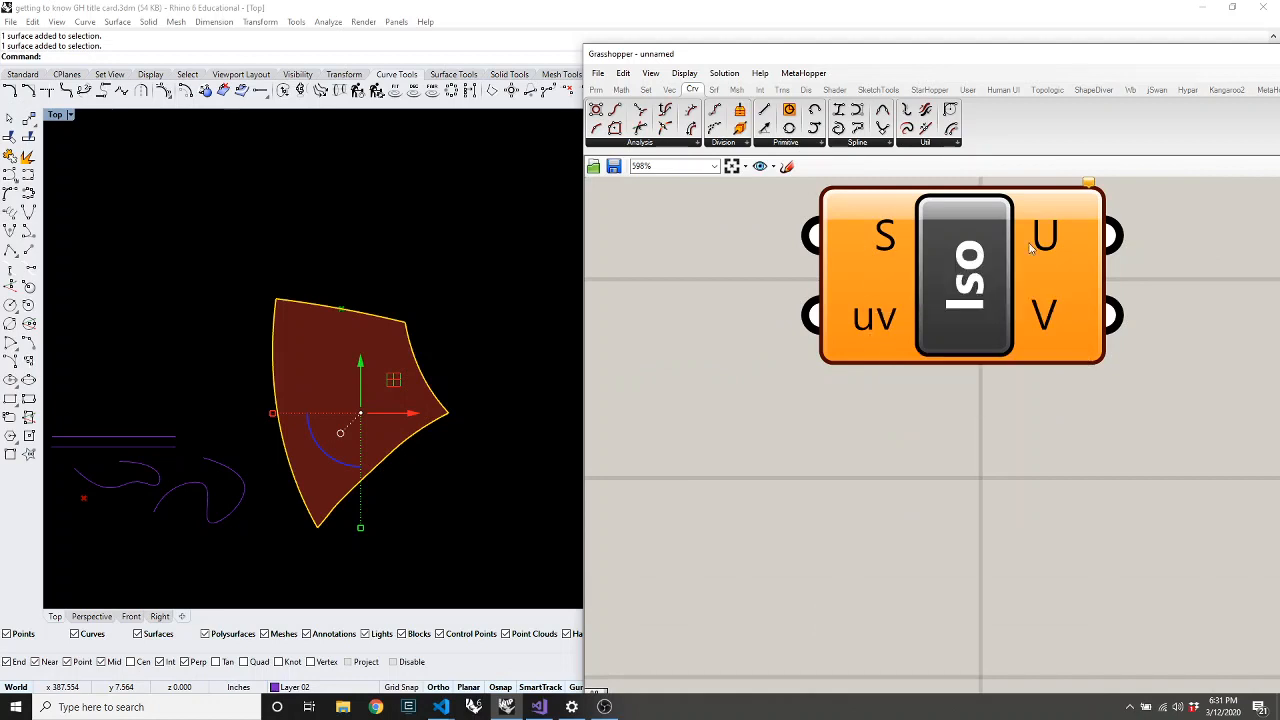
{"action": "scroll", "coordinate": [868, 333], "scroll_direction": "down", "scroll_amount": 6}
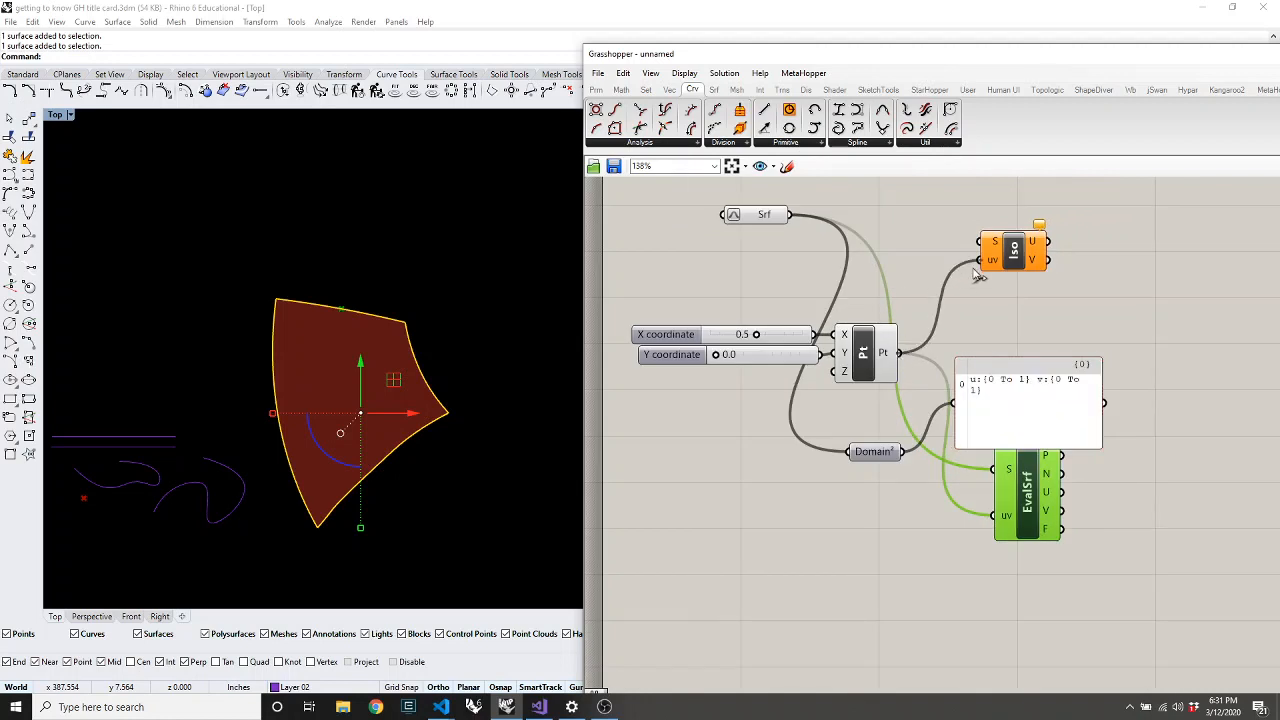
Wire the surface into the Iso Curve's S input and reposition the point component
{"action": "left_click_drag", "start_coordinate": [789, 214], "coordinate": [980, 241]}
{"action": "left_click_drag", "start_coordinate": [843, 370], "coordinate": [852, 357]}
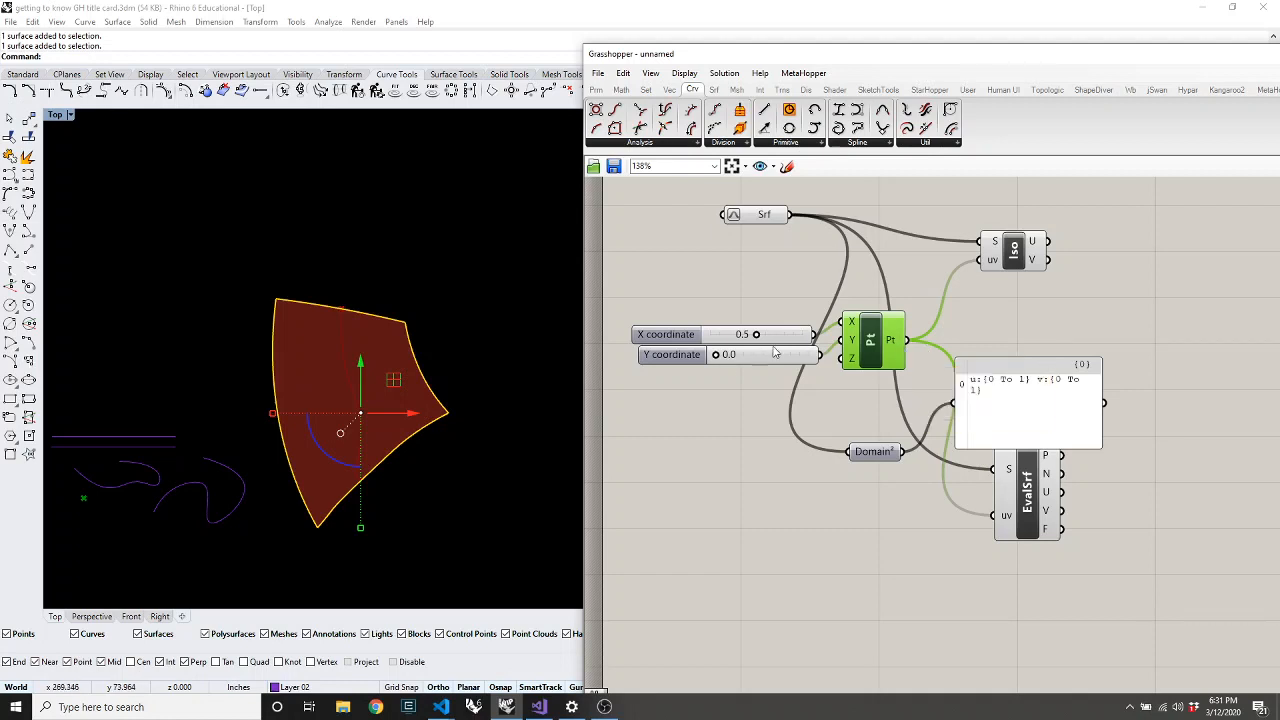
{"action": "scroll", "coordinate": [512, 385], "scroll_direction": "down", "scroll_amount": 3}
{"action": "scroll", "coordinate": [426, 419], "scroll_direction": "up", "scroll_amount": 5}
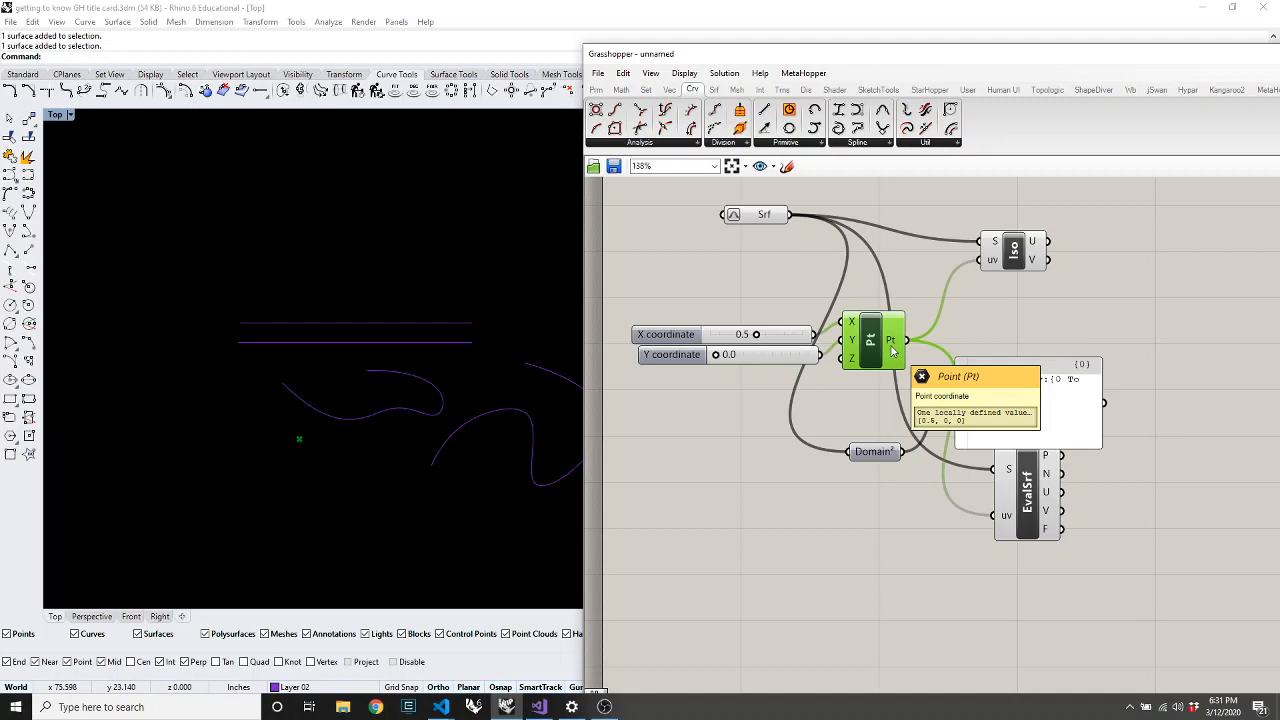
Turn Preview Off for the Construct Point component
{"action": "right_click", "coordinate": [755, 288]}
{"action": "left_click", "coordinate": [806, 310]}
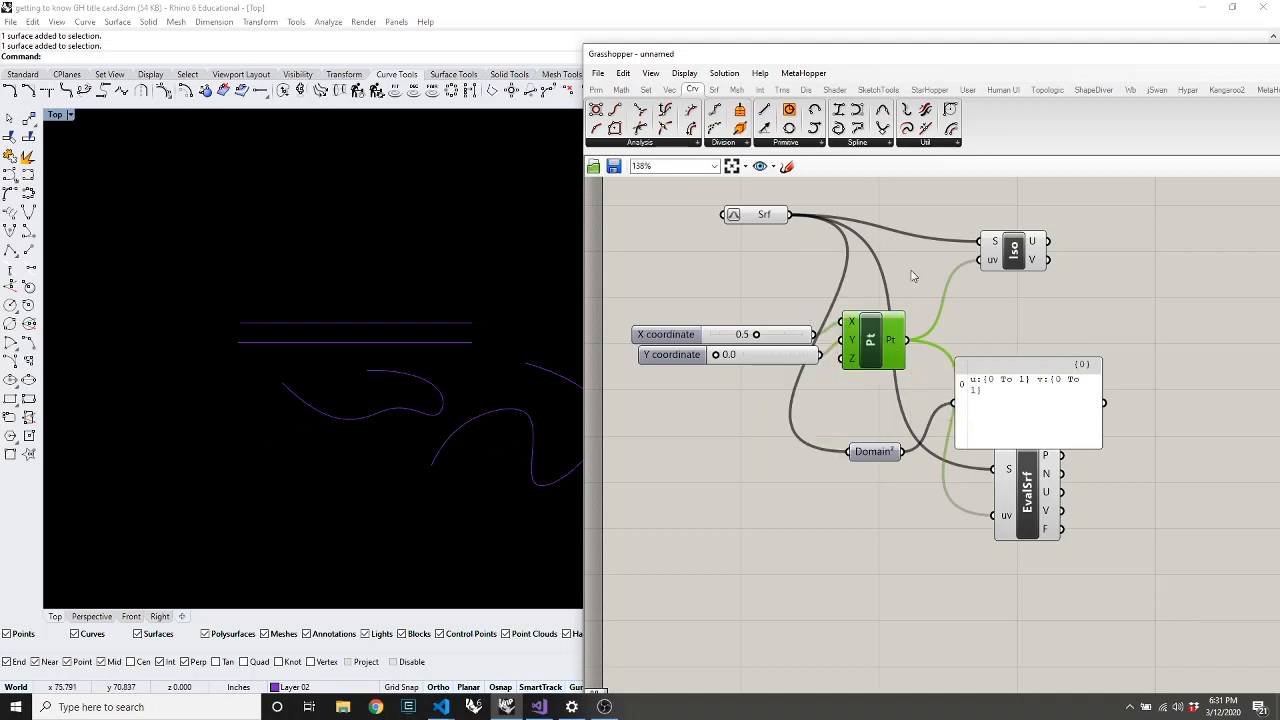
{"action": "left_click_drag", "start_coordinate": [880, 340], "coordinate": [883, 355]}
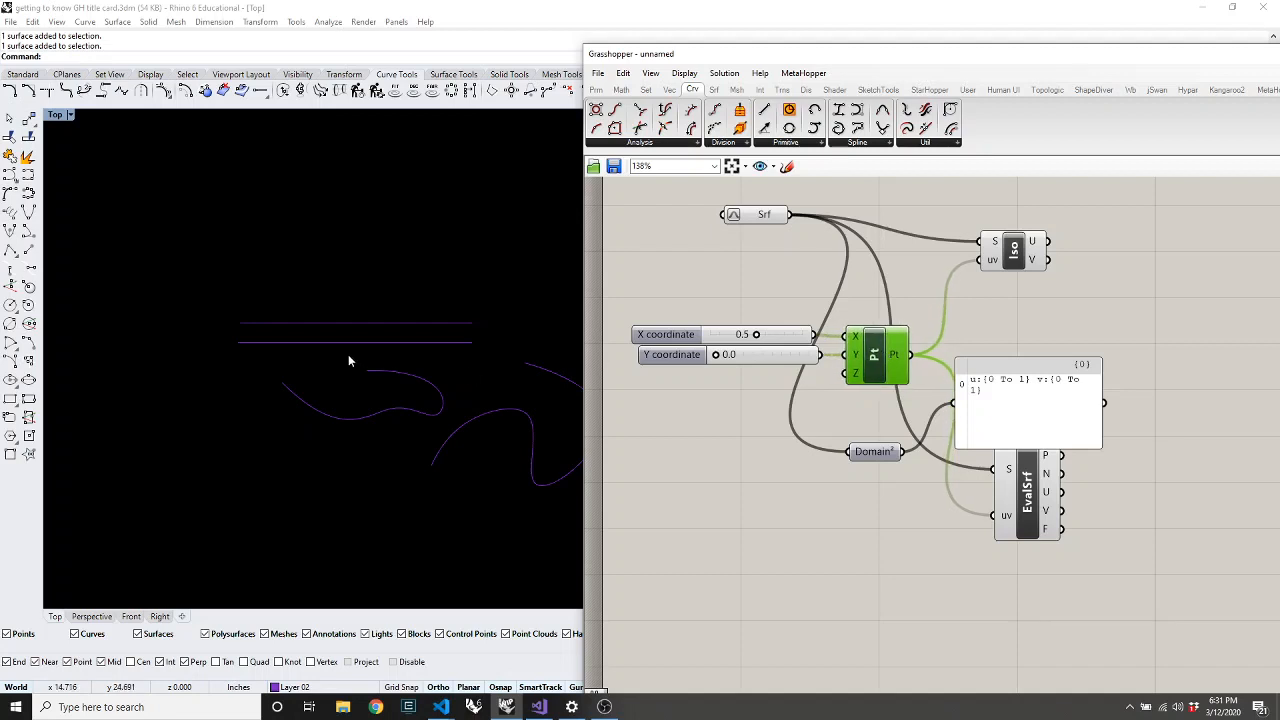
{"action": "scroll", "coordinate": [352, 358], "scroll_direction": "down", "scroll_amount": 10}
{"action": "scroll", "coordinate": [430, 325], "scroll_direction": "up", "scroll_amount": 7}
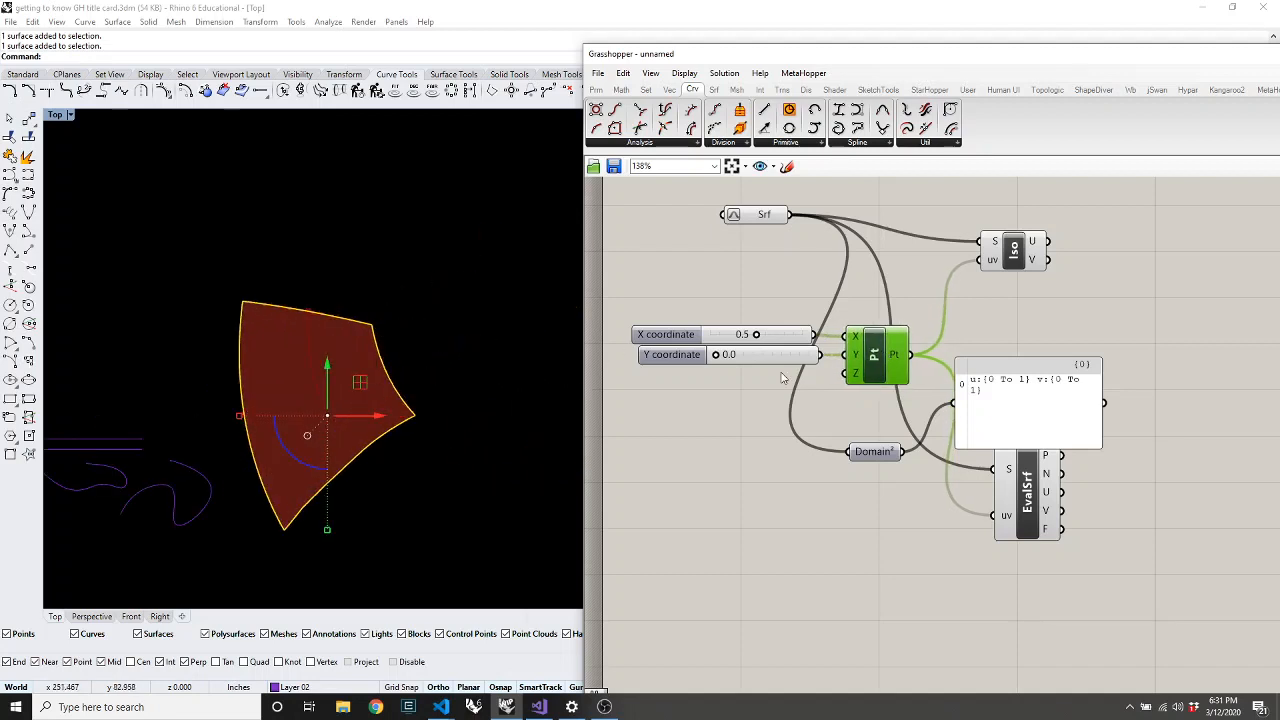
Select the Iso Curve component to display the isocurves through the point
{"action": "mouse_move", "coordinate": [1018, 264]}
{"action": "left_mouse_down"}
{"action": "mouse_move", "coordinate": [1050, 274]}
{"action": "mouse_move", "coordinate": [1015, 272]}
{"action": "left_mouse_up"}
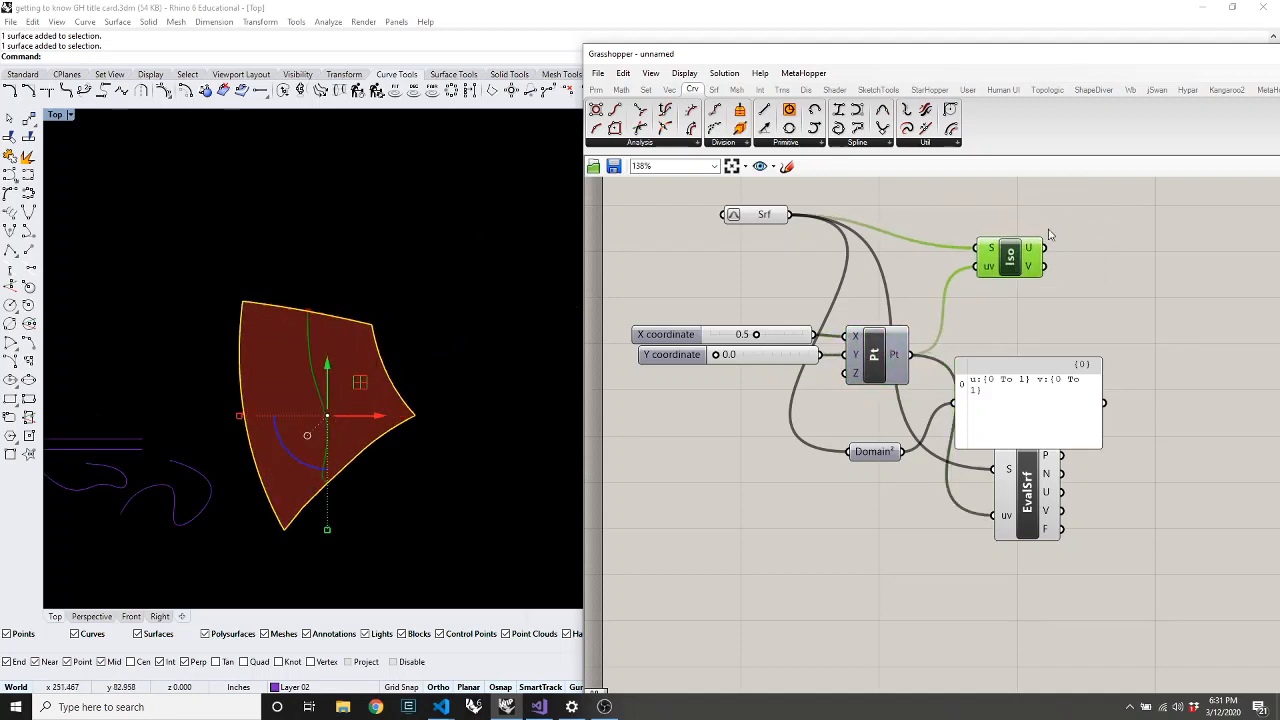
{"action": "left_click", "coordinate": [1021, 400]}
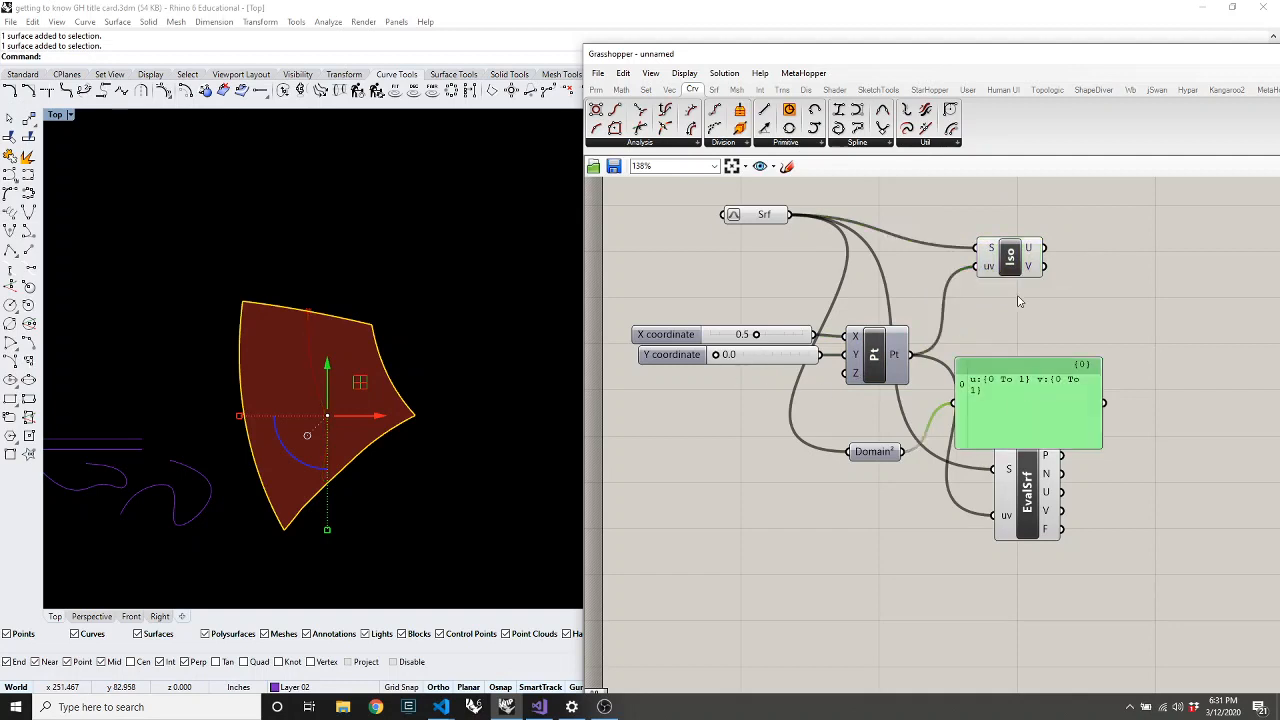
{"action": "left_click", "coordinate": [1016, 260]}
{"action": "double_click", "coordinate": [1205, 293]}
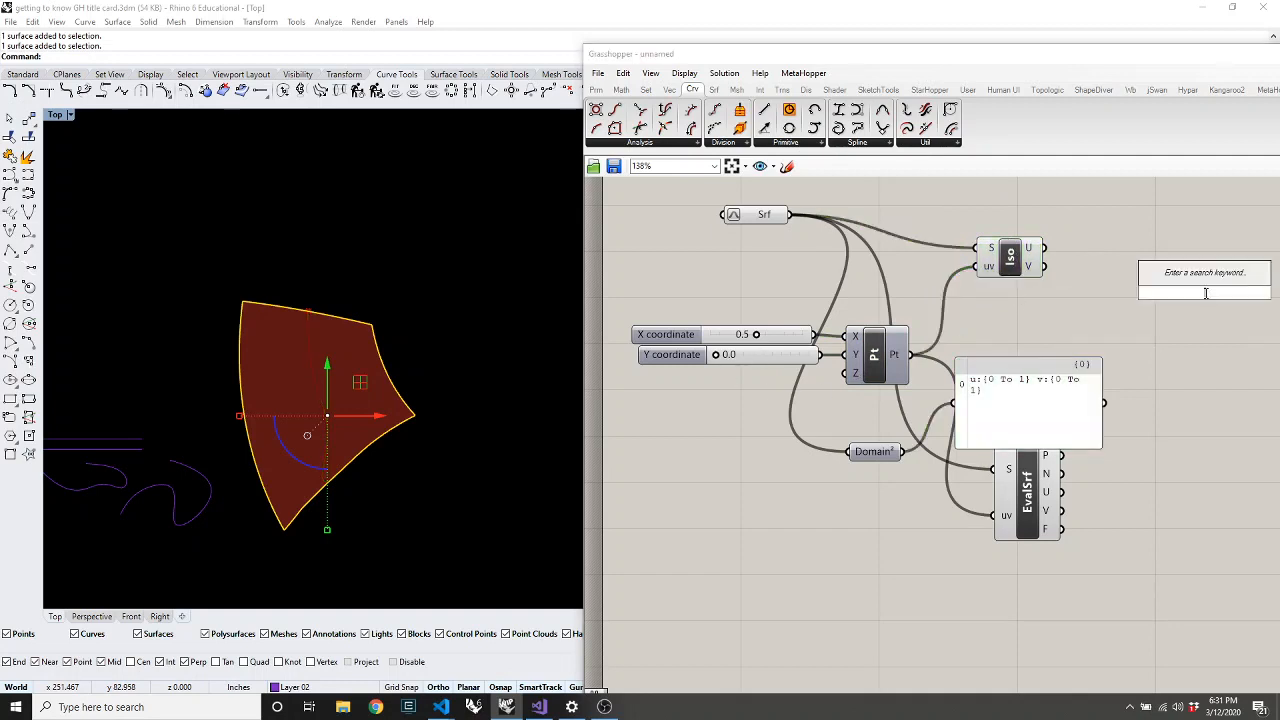
Add two Curve parameters that collect the Iso component's U and V isocurves
{"action": "type", "text": "crv"}
{"action": "key", "text": "Return"}
{"action": "left_click_drag", "start_coordinate": [1045, 248], "coordinate": [1168, 242]}
{"action": "left_click_drag", "start_coordinate": [1208, 292], "coordinate": [1172, 282]}
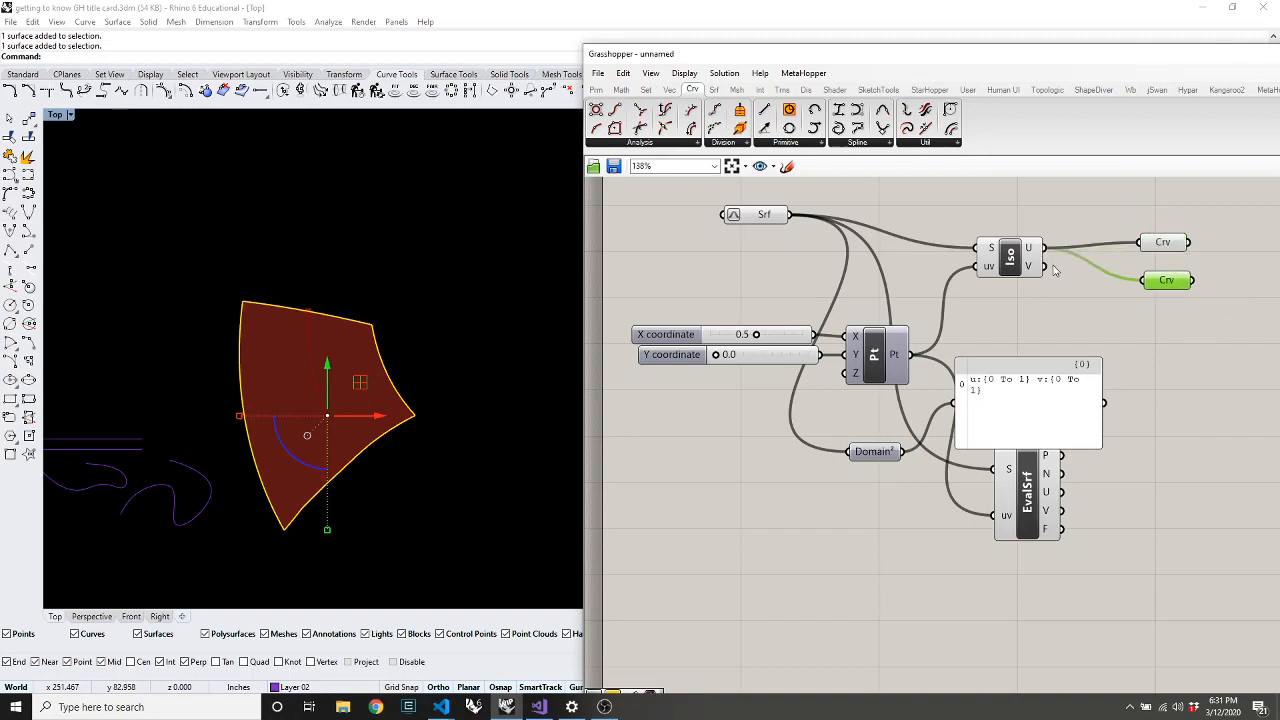
{"action": "left_click_drag", "start_coordinate": [1046, 266], "coordinate": [1145, 281]}
Set the point sliders to X 0.6 and Y 0.5, checking each curve parameter's isocurve
{"action": "left_click_drag", "start_coordinate": [728, 358], "coordinate": [762, 364]}
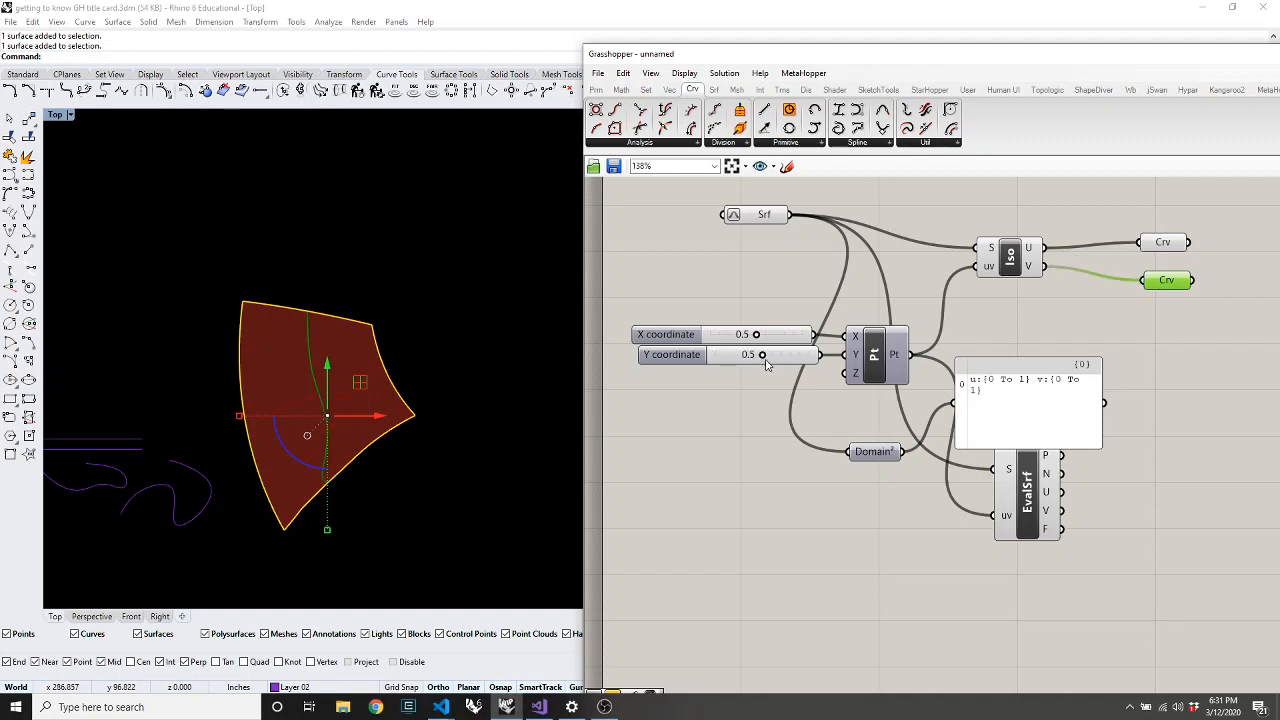
{"action": "left_click", "coordinate": [1164, 246]}
{"action": "left_click_drag", "start_coordinate": [1165, 250], "coordinate": [1158, 246]}
{"action": "left_click", "coordinate": [1160, 282]}
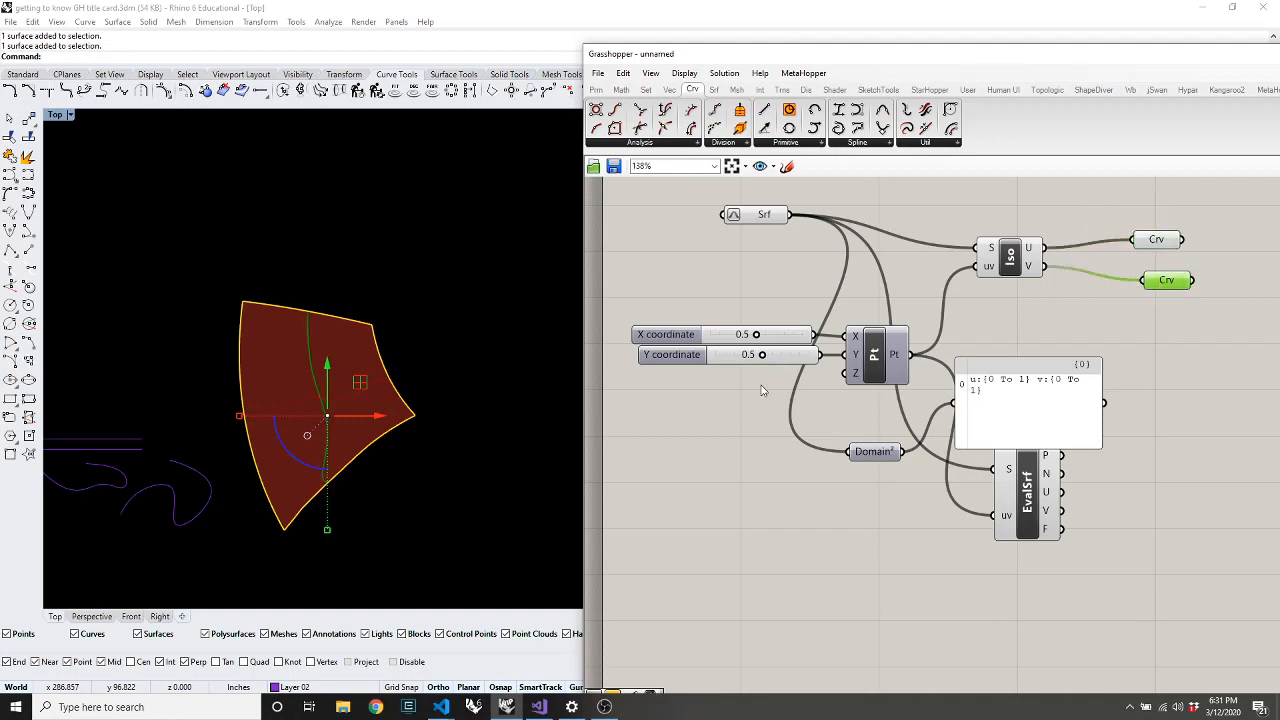
{"action": "mouse_move", "coordinate": [755, 335]}
{"action": "left_mouse_down"}
{"action": "mouse_move", "coordinate": [737, 336]}
{"action": "mouse_move", "coordinate": [788, 336]}
{"action": "mouse_move", "coordinate": [738, 338]}
{"action": "mouse_move", "coordinate": [782, 342]}
{"action": "mouse_move", "coordinate": [766, 347]}
{"action": "left_mouse_up"}
Tidy the component layout and move Grasshopper aside to reveal the surface's properties
{"action": "left_click_drag", "start_coordinate": [1091, 643], "coordinate": [1040, 600]}
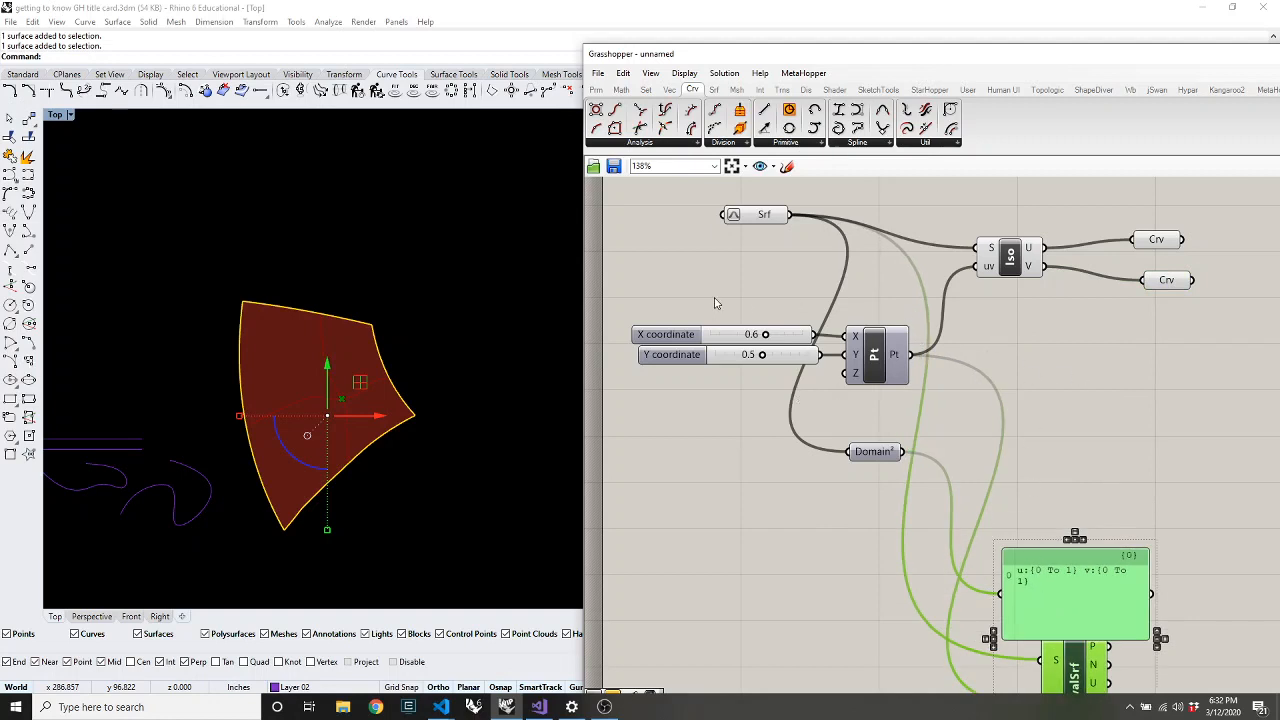
{"action": "left_click_drag", "start_coordinate": [1199, 207], "coordinate": [1047, 341]}
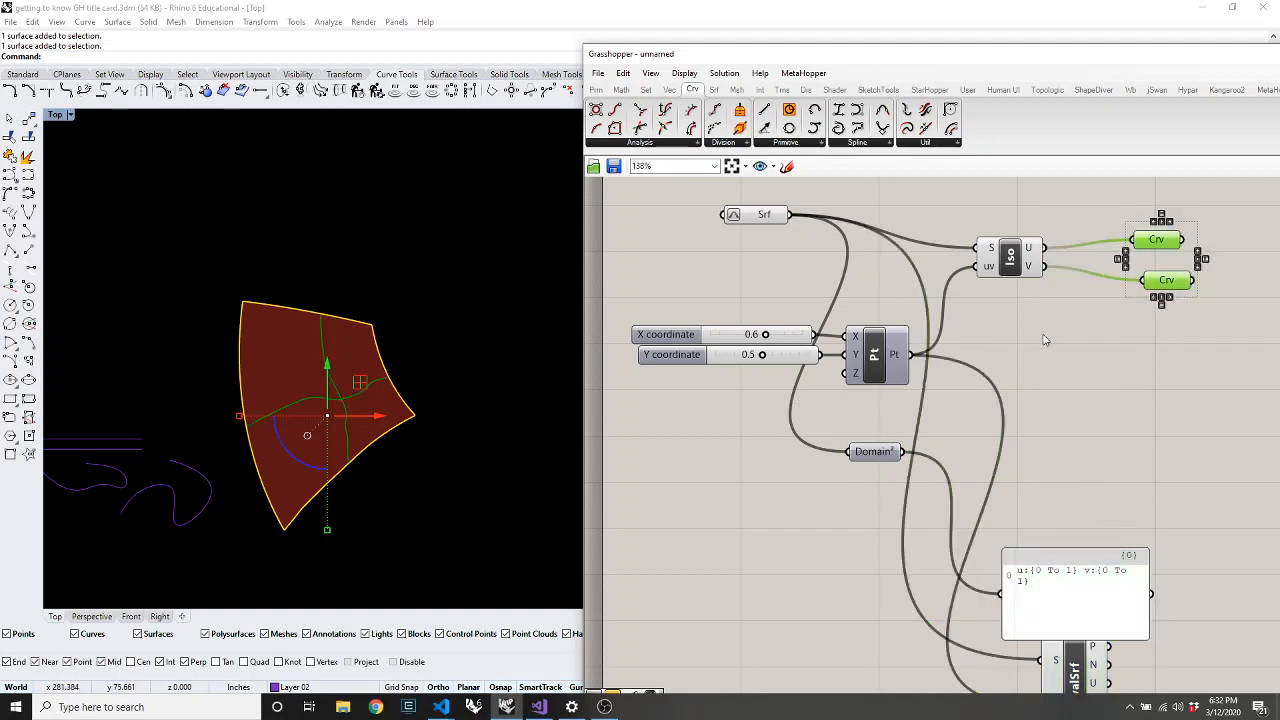
{"action": "left_click_drag", "start_coordinate": [1228, 208], "coordinate": [1178, 257]}
{"action": "left_click", "coordinate": [940, 348]}
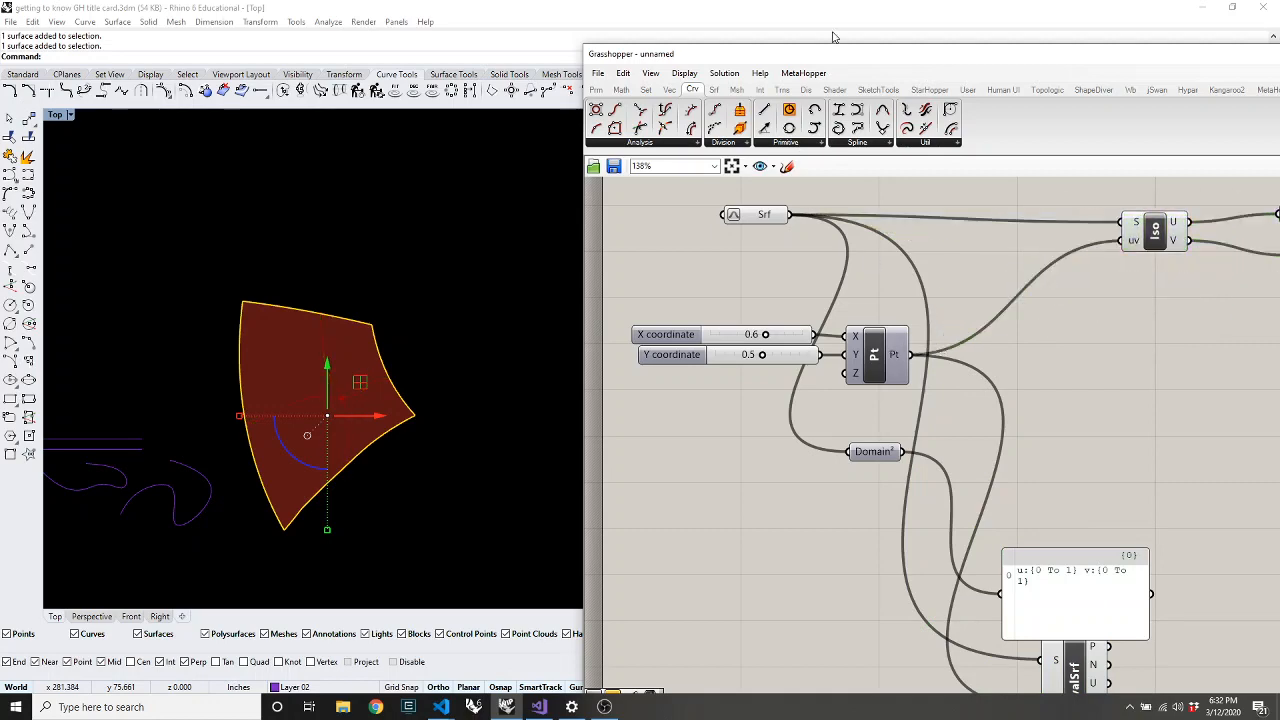
{"action": "left_click_drag", "start_coordinate": [784, 60], "coordinate": [744, 43]}
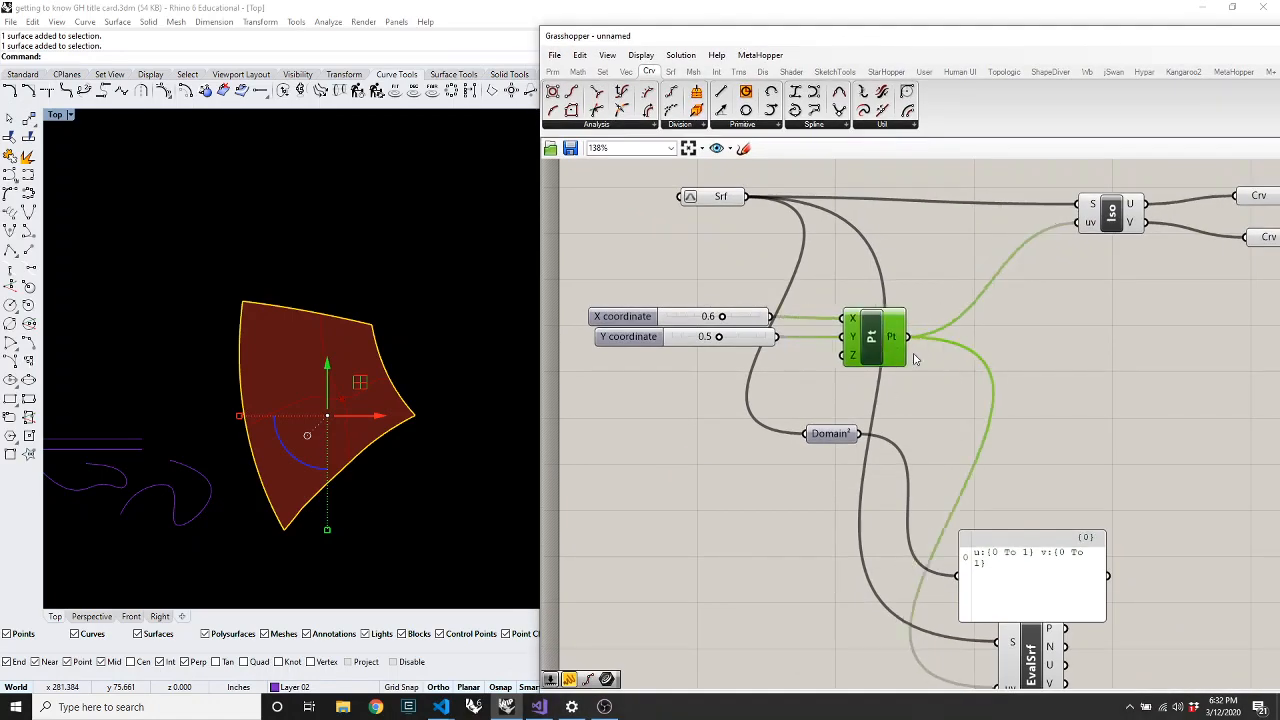
Place a Range component on the canvas beside the point component
{"action": "left_click_drag", "start_coordinate": [898, 352], "coordinate": [993, 358]}
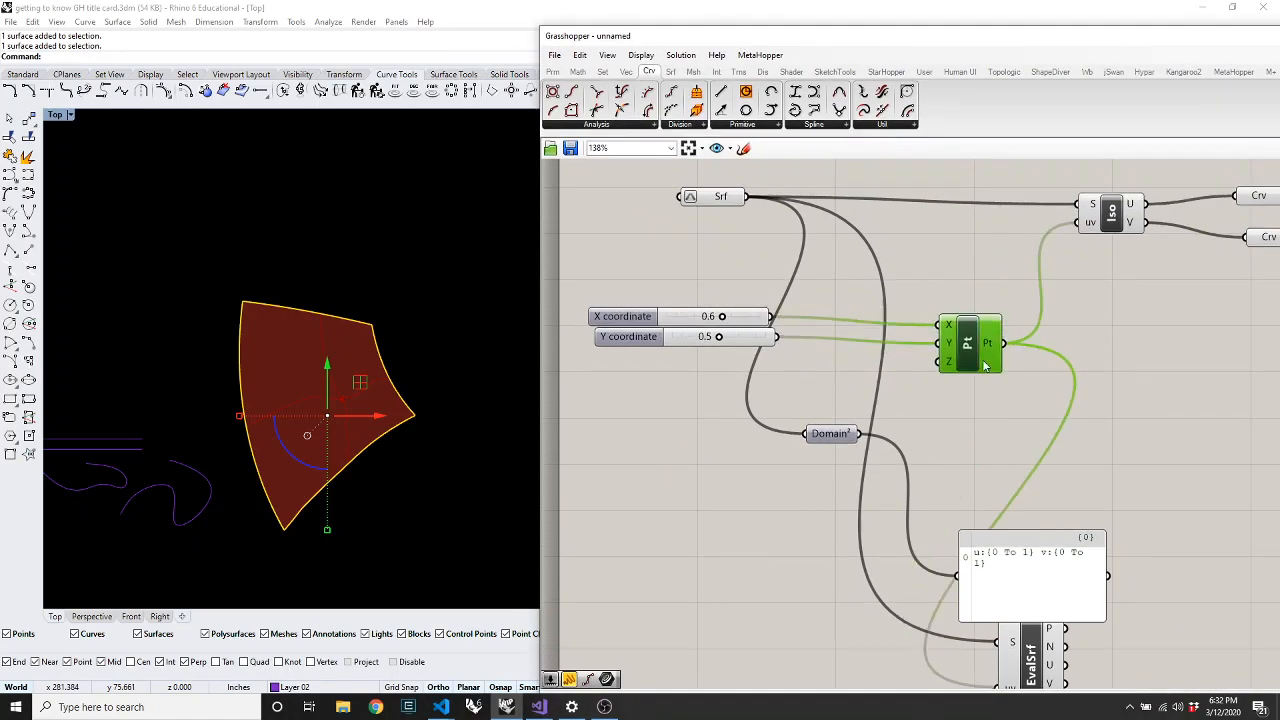
{"action": "double_click", "coordinate": [955, 279]}
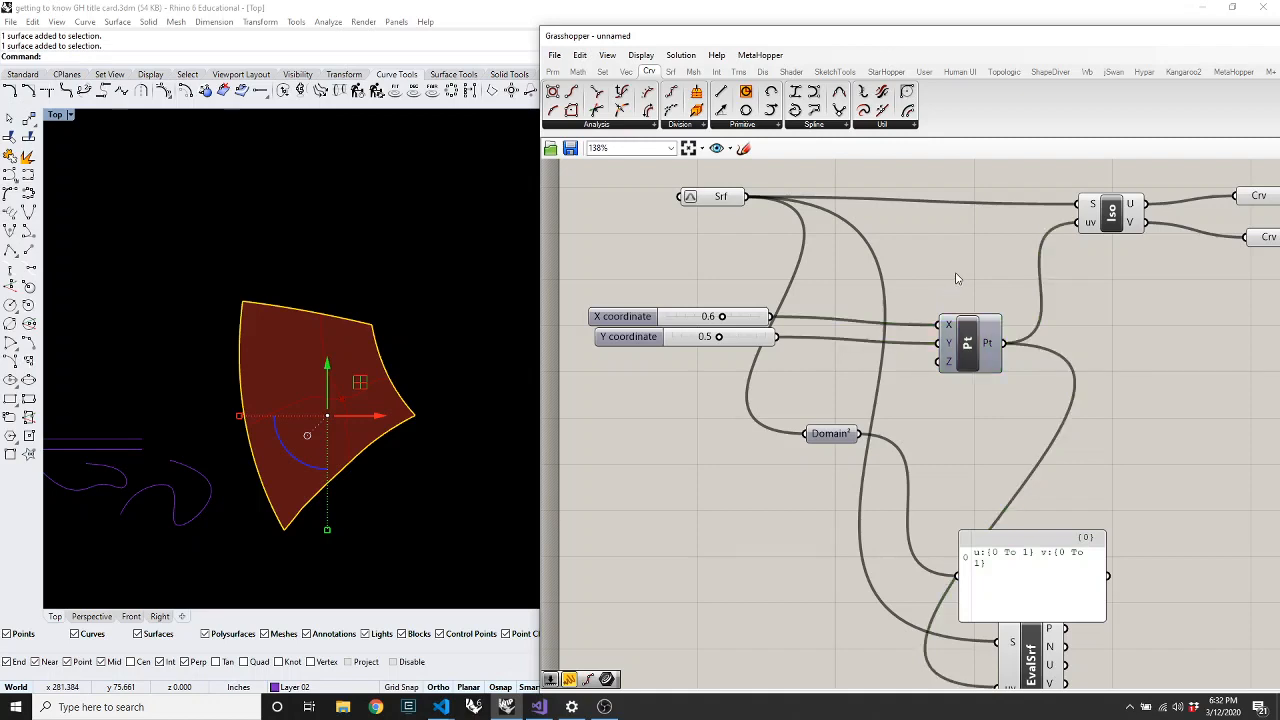
{"action": "type", "text": "range"}
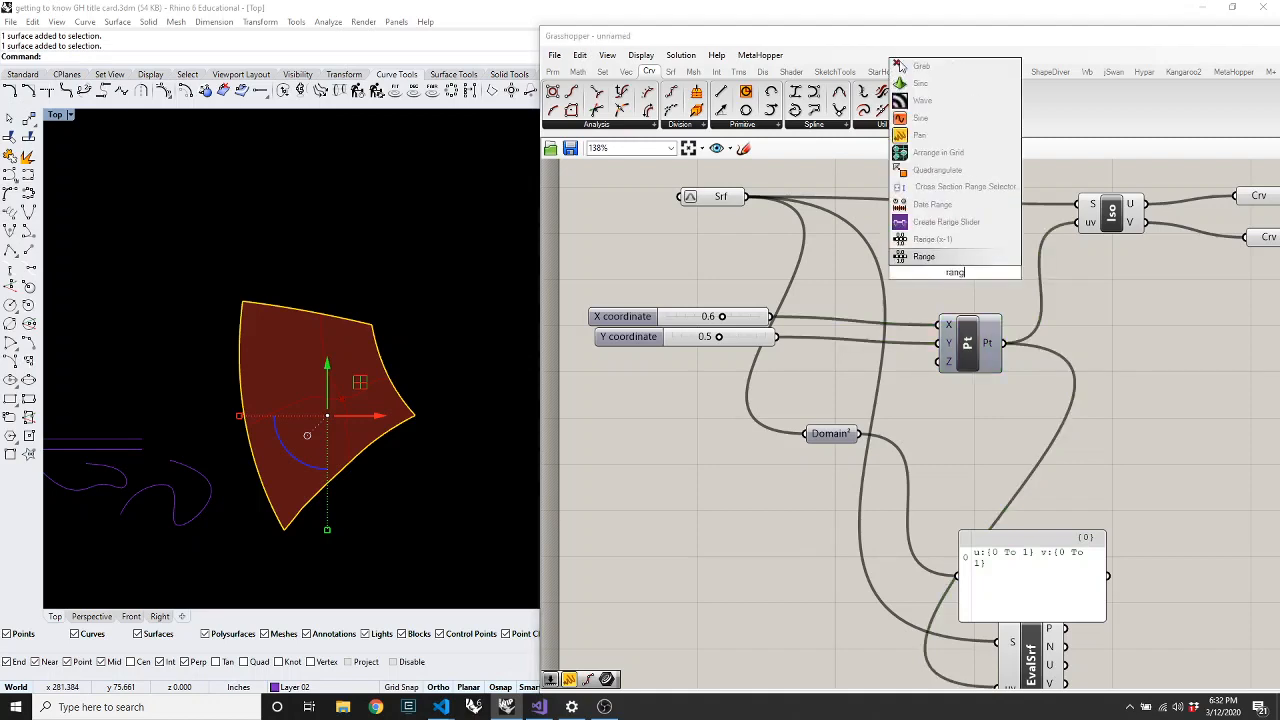
{"action": "left_click", "coordinate": [928, 260]}
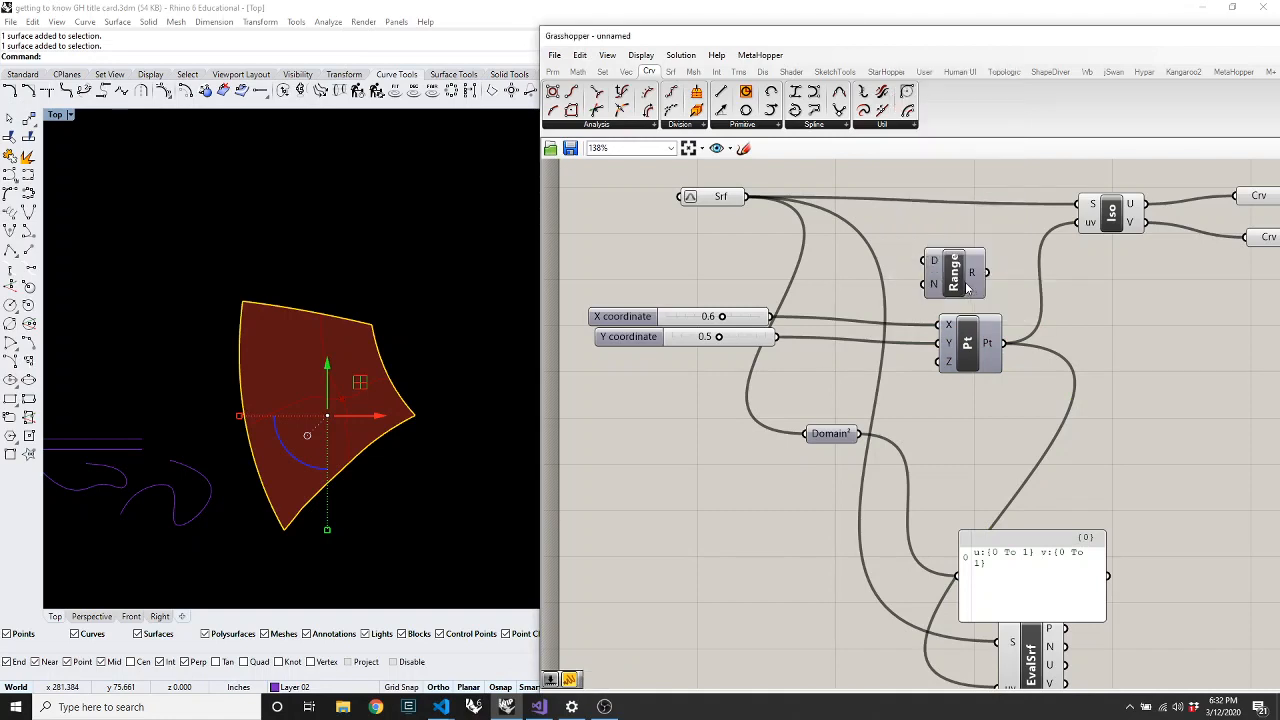
{"action": "left_click_drag", "start_coordinate": [975, 345], "coordinate": [988, 365]}
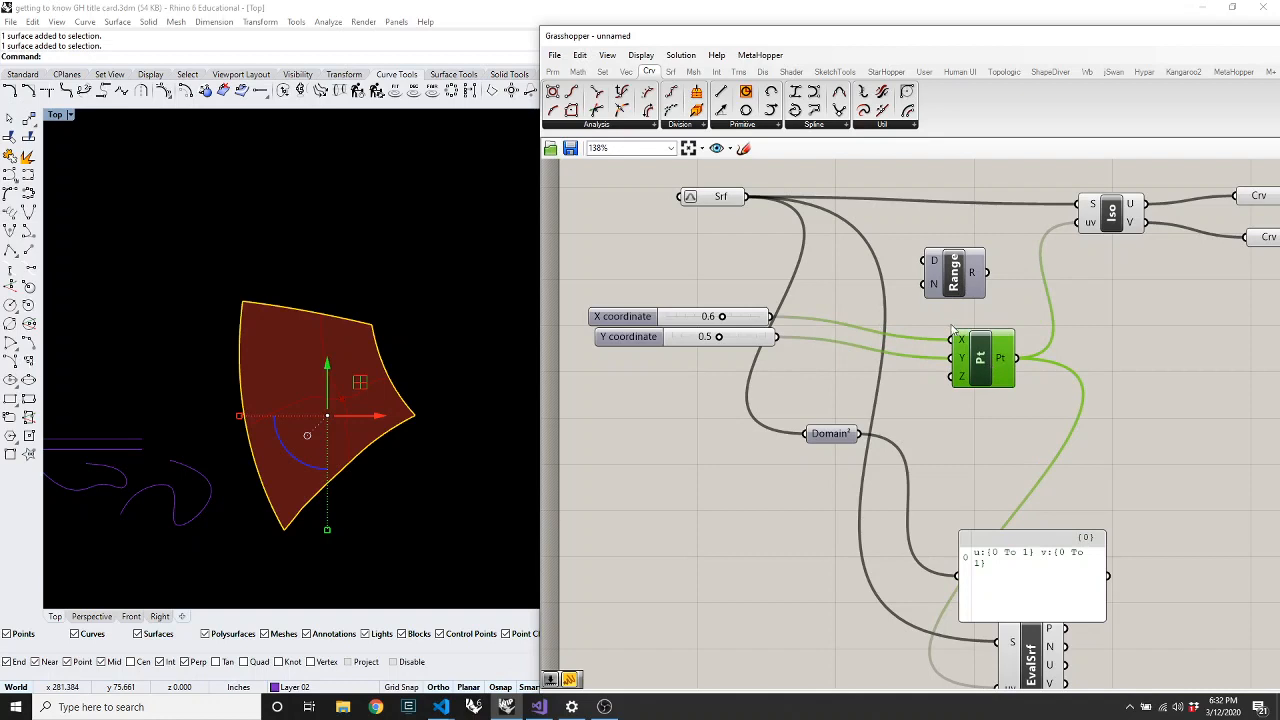
{"action": "mouse_move", "coordinate": [963, 343]}
{"action": "left_click_drag", "start_coordinate": [978, 367], "coordinate": [988, 363]}
Wire the Range output into the Construct Point's X input
{"action": "left_click", "coordinate": [879, 293]}
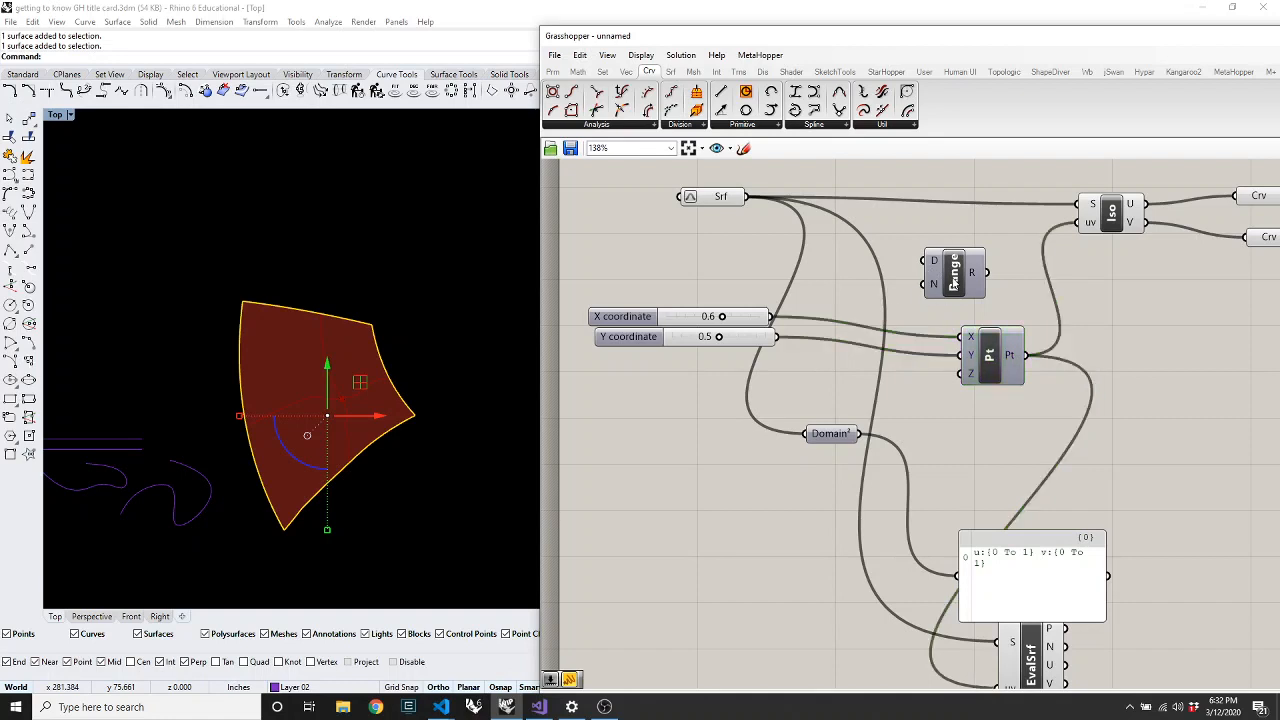
{"action": "left_click_drag", "start_coordinate": [953, 292], "coordinate": [859, 290]}
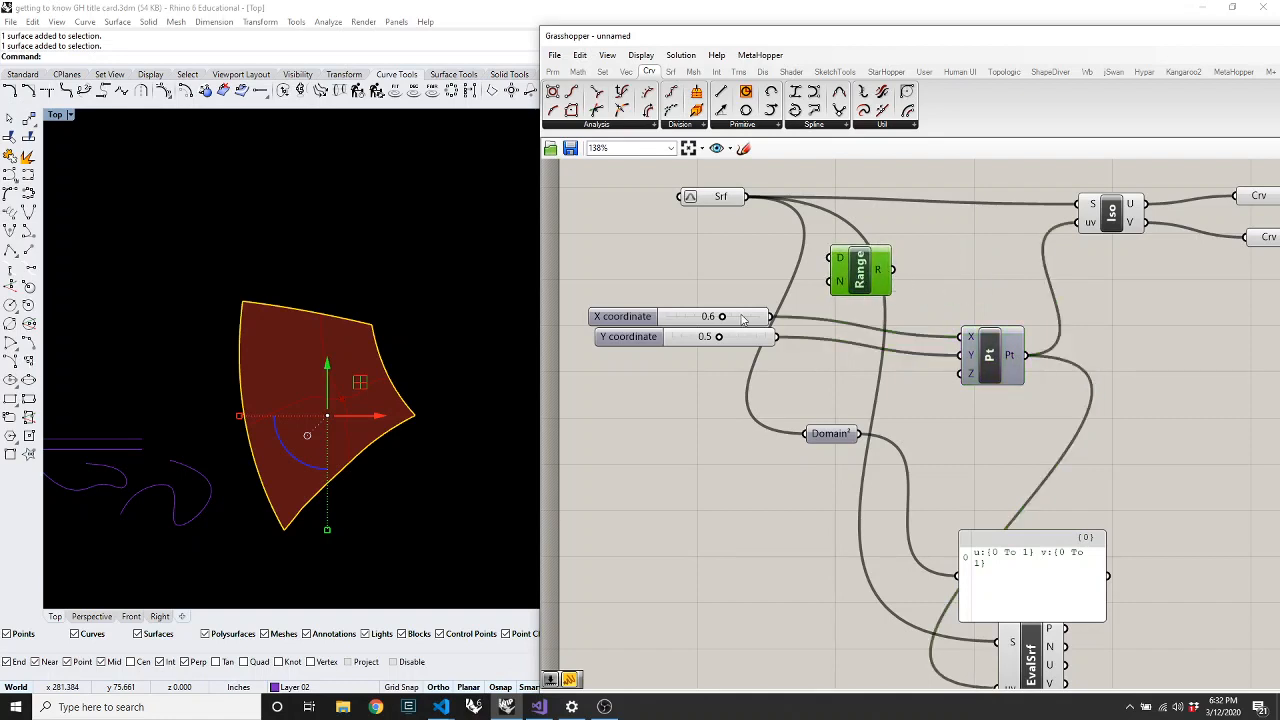
{"action": "left_click_drag", "start_coordinate": [899, 283], "coordinate": [975, 347]}
{"action": "left_click", "coordinate": [988, 355]}
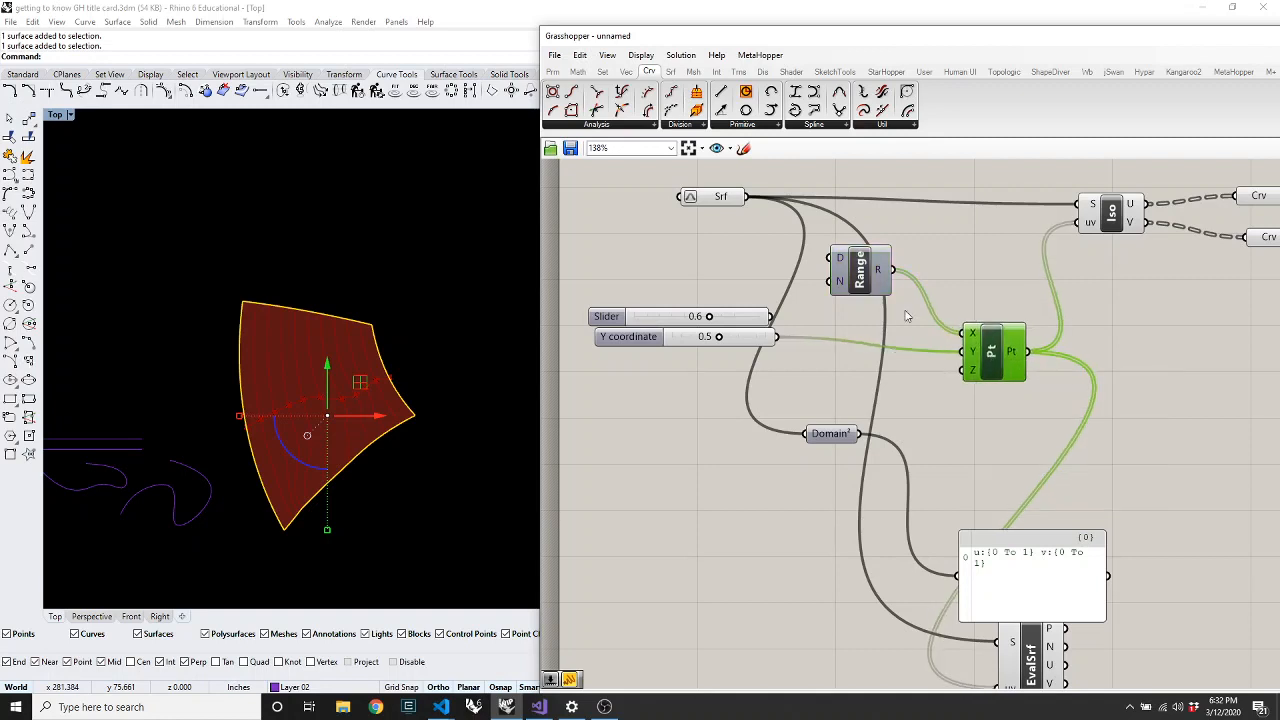
{"action": "left_click_drag", "start_coordinate": [852, 286], "coordinate": [963, 352]}
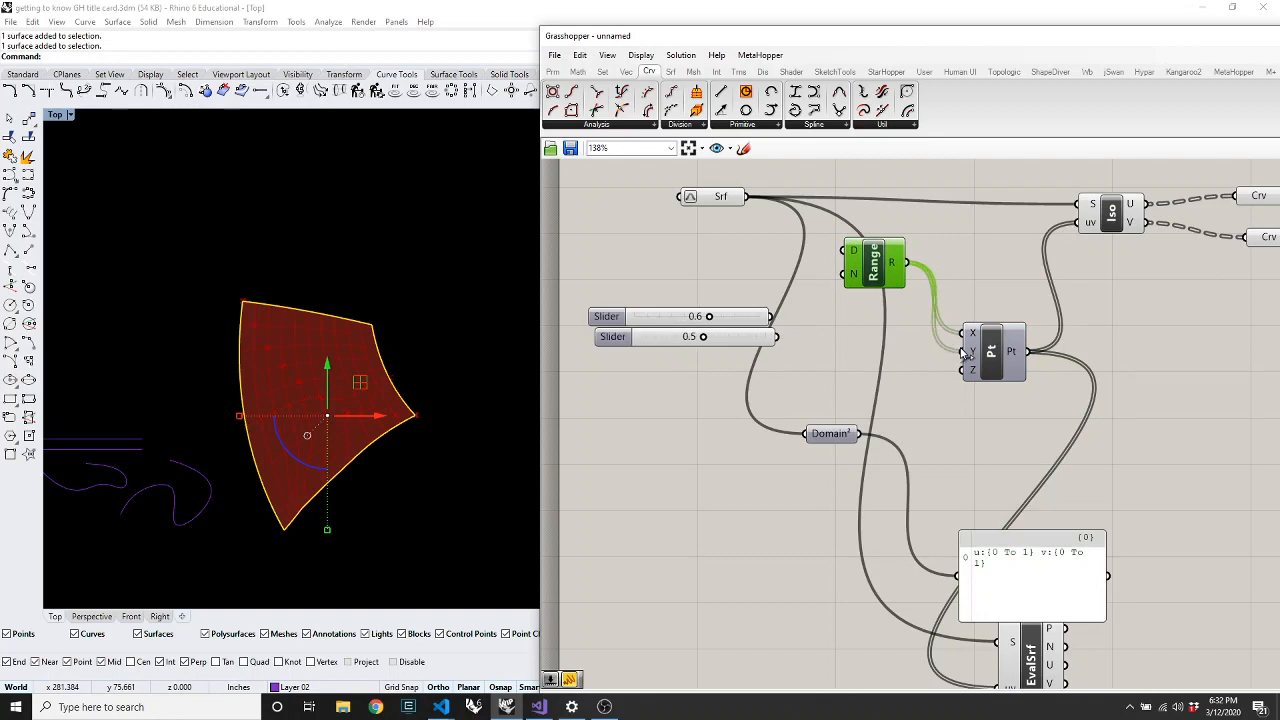
{"action": "left_click", "coordinate": [912, 412]}
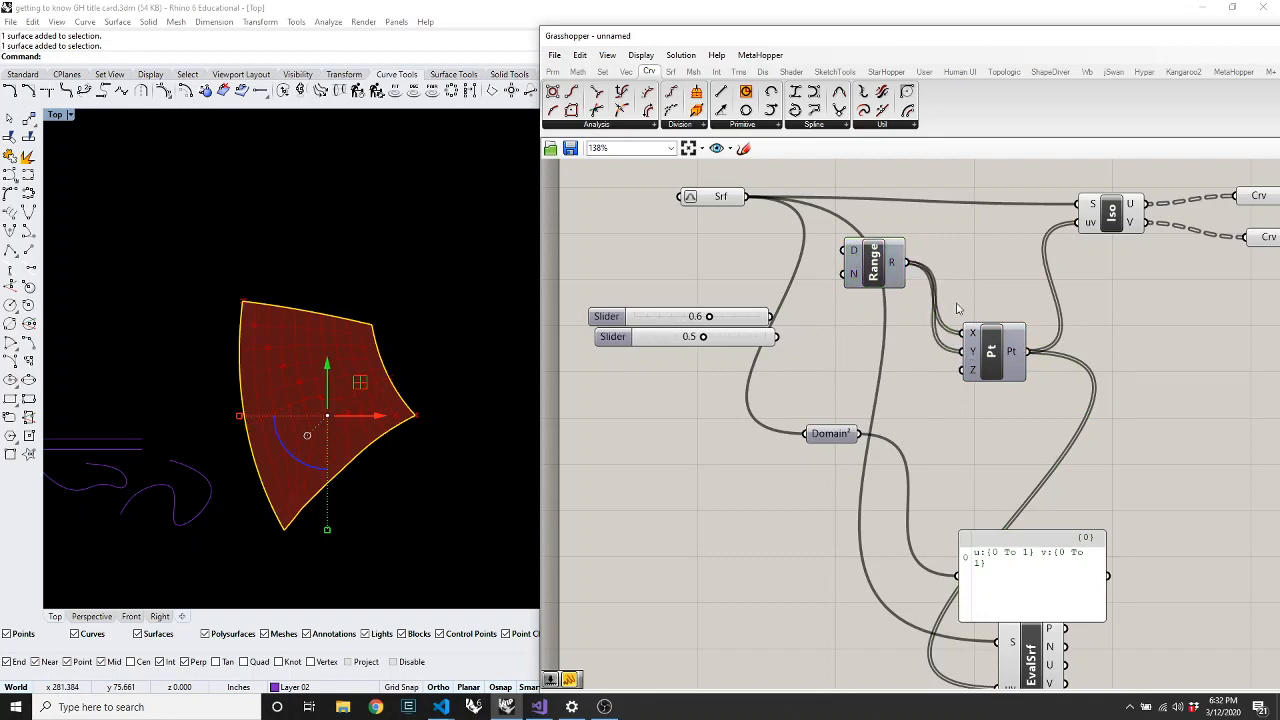
Enable 'Only draw preview geometry for selected objects' and widen the Rhino viewport
{"action": "scroll", "coordinate": [960, 310], "scroll_direction": "down", "scroll_amount": 3}
{"action": "scroll", "coordinate": [987, 505], "scroll_direction": "up", "scroll_amount": 4}
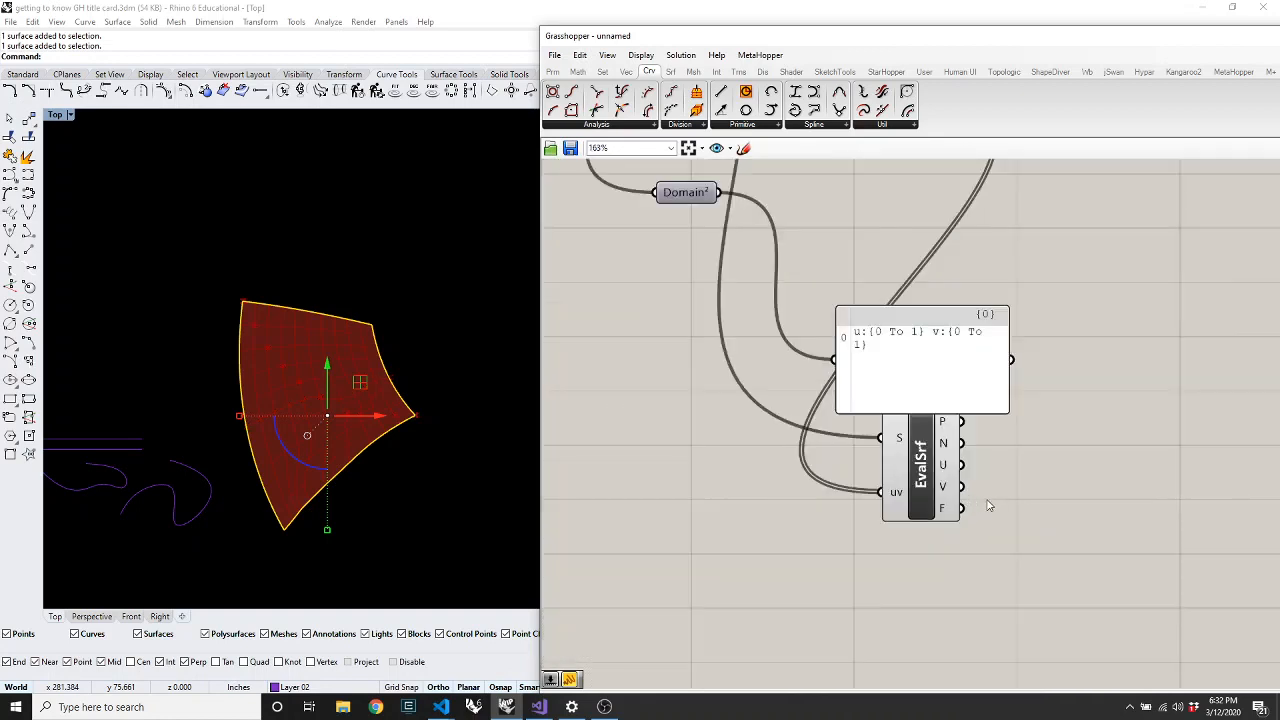
{"action": "left_click", "coordinate": [920, 470]}
{"action": "left_click_drag", "start_coordinate": [788, 38], "coordinate": [544, 45]}
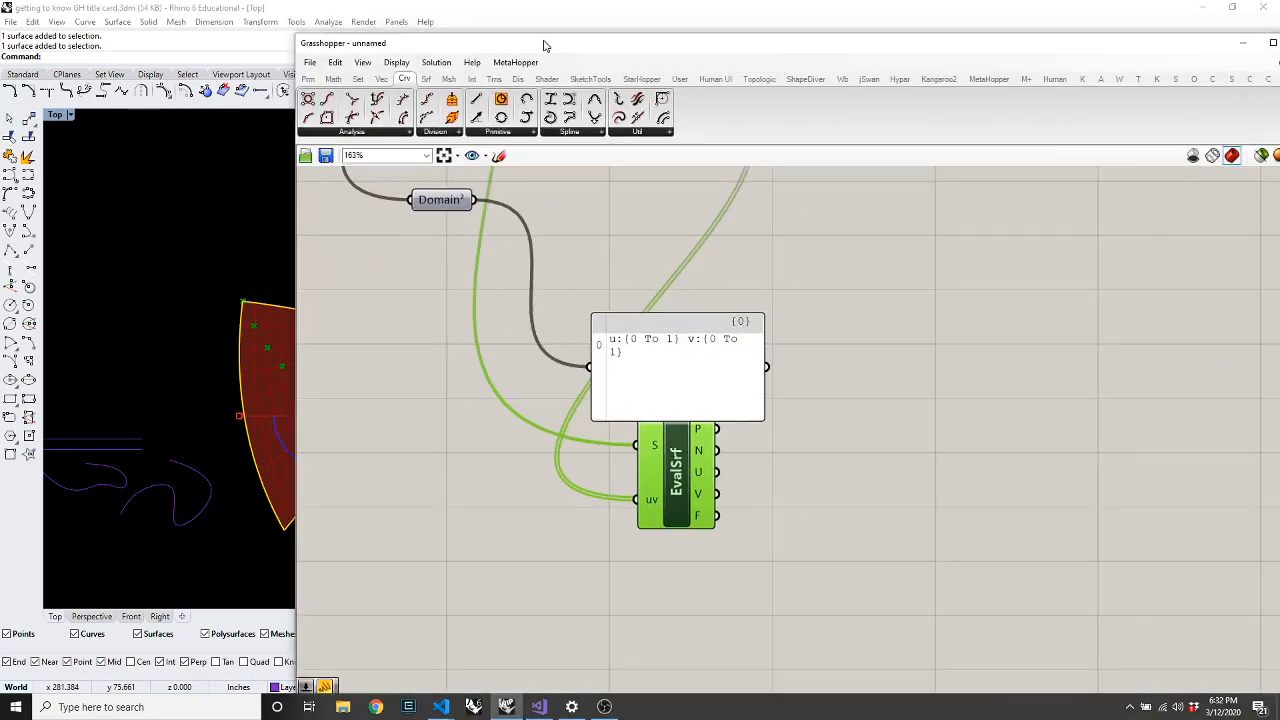
{"action": "left_click", "coordinate": [1262, 158]}
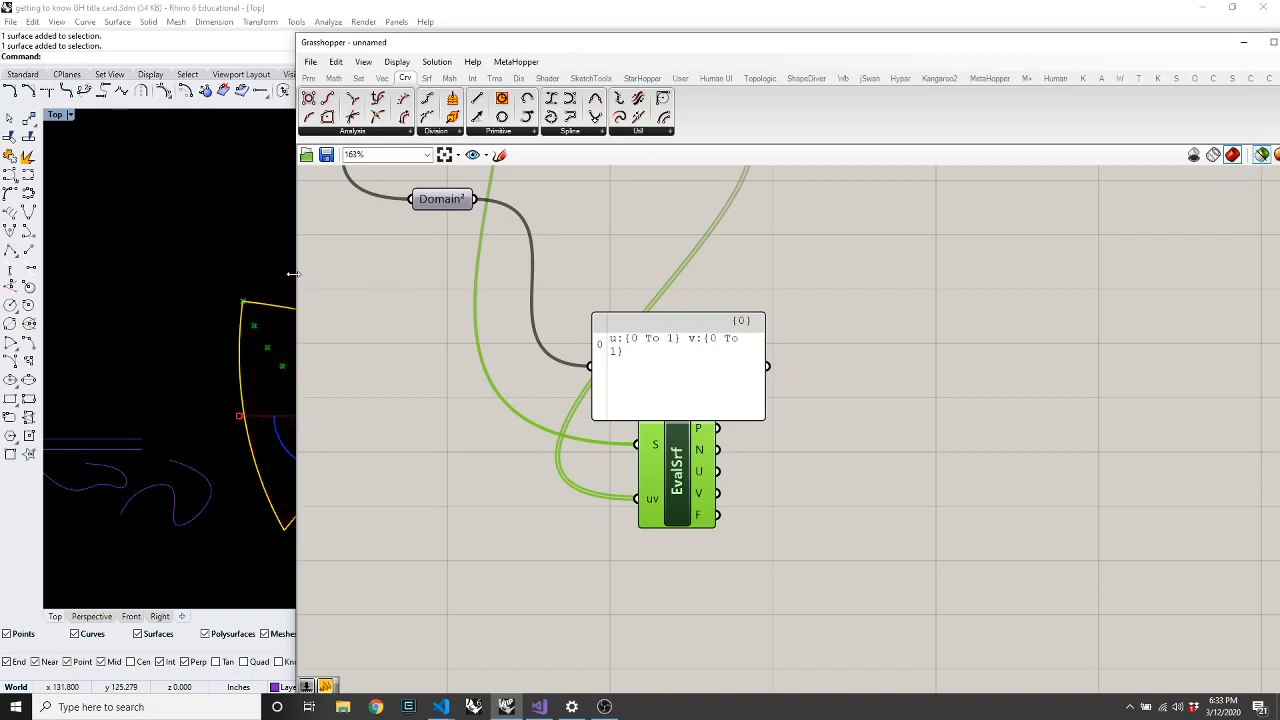
{"action": "left_click_drag", "start_coordinate": [293, 275], "coordinate": [636, 276]}
{"action": "left_click", "coordinate": [556, 297]}
Preview the Iso component, then each Crv parameter to show one isocurve direction
{"action": "scroll", "coordinate": [425, 343], "scroll_direction": "up", "scroll_amount": 3}
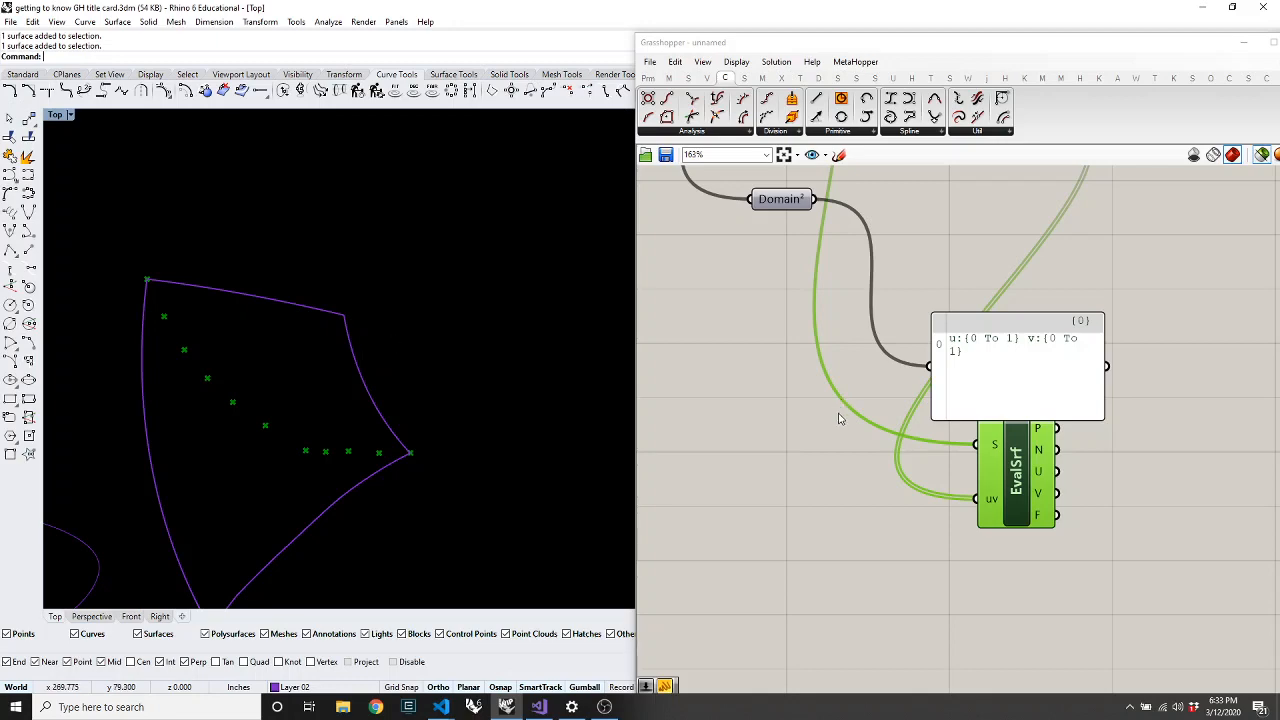
{"action": "scroll", "coordinate": [845, 405], "scroll_direction": "down", "scroll_amount": 3}
{"action": "scroll", "coordinate": [985, 252], "scroll_direction": "down", "scroll_amount": 4}
{"action": "scroll", "coordinate": [993, 250], "scroll_direction": "up", "scroll_amount": 6}
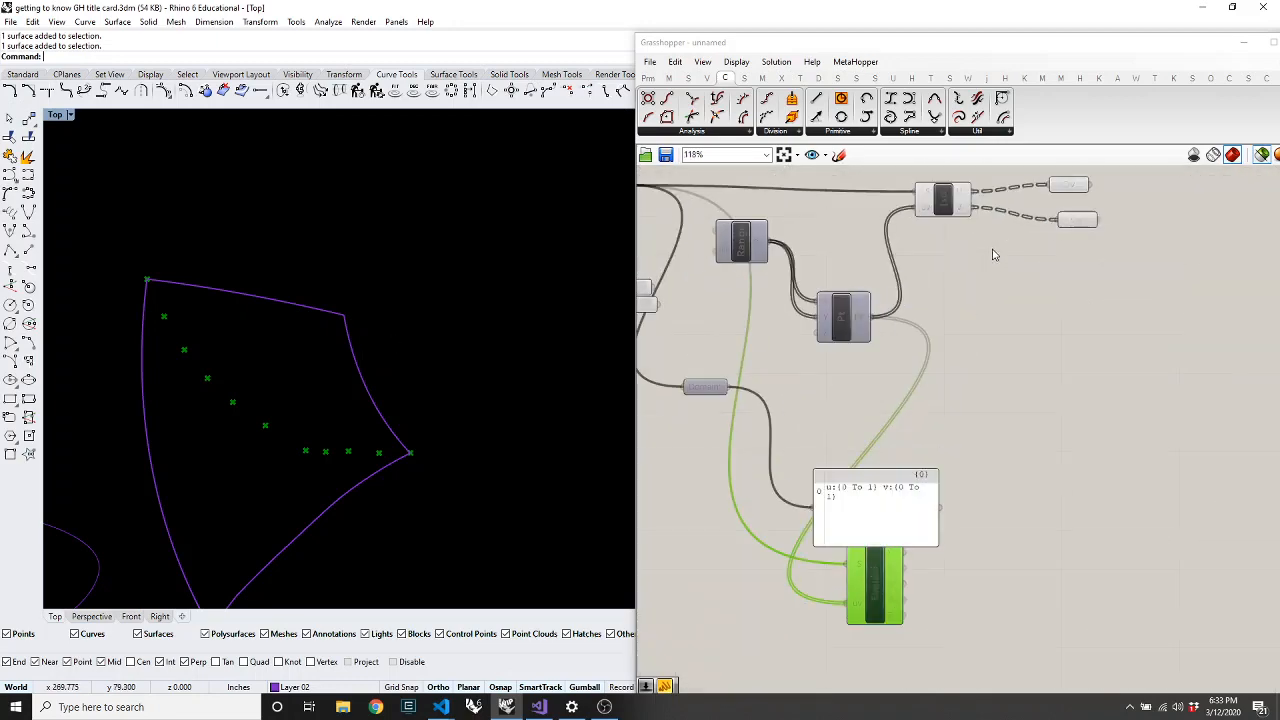
{"action": "left_click", "coordinate": [941, 205]}
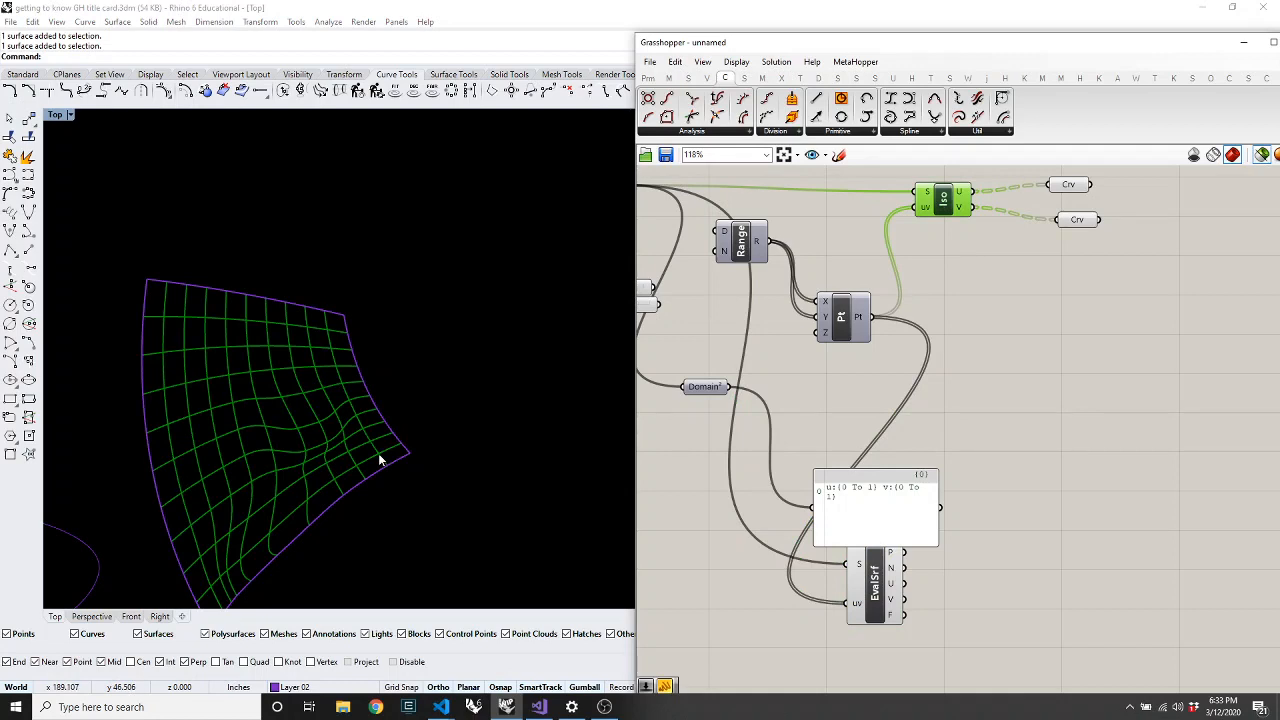
{"action": "left_click", "coordinate": [1068, 186]}
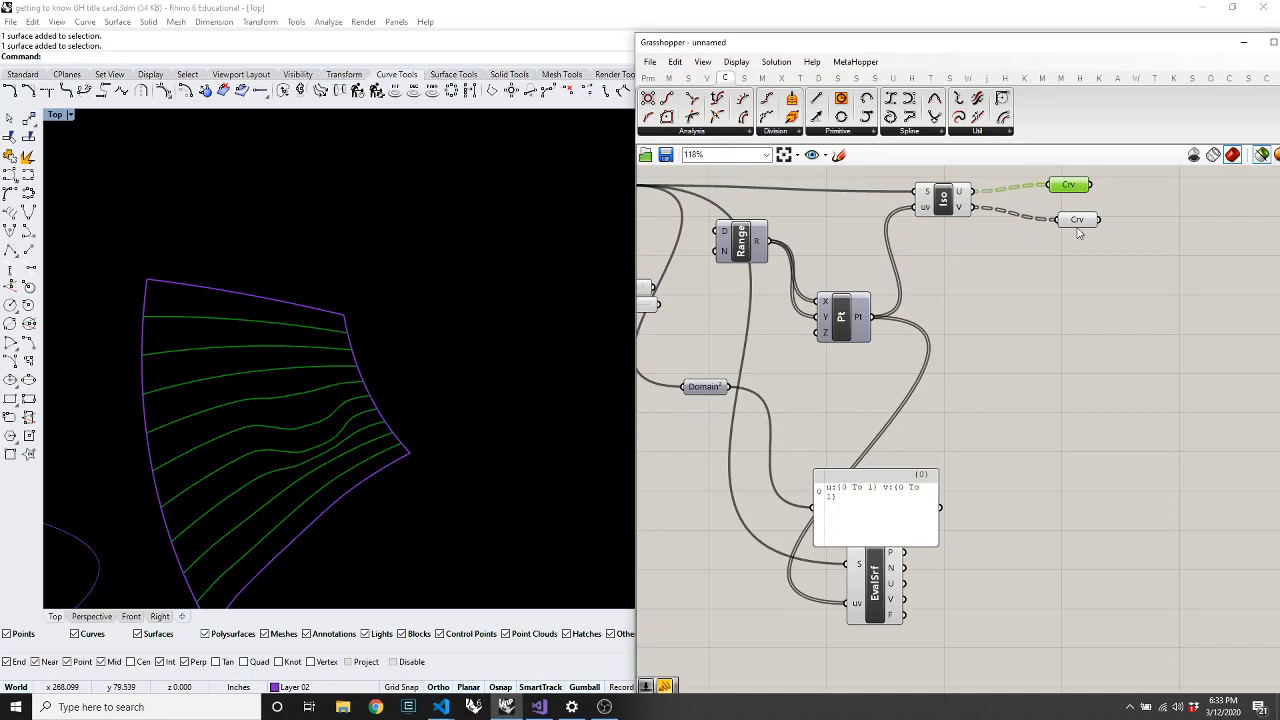
{"action": "left_click", "coordinate": [1078, 220]}
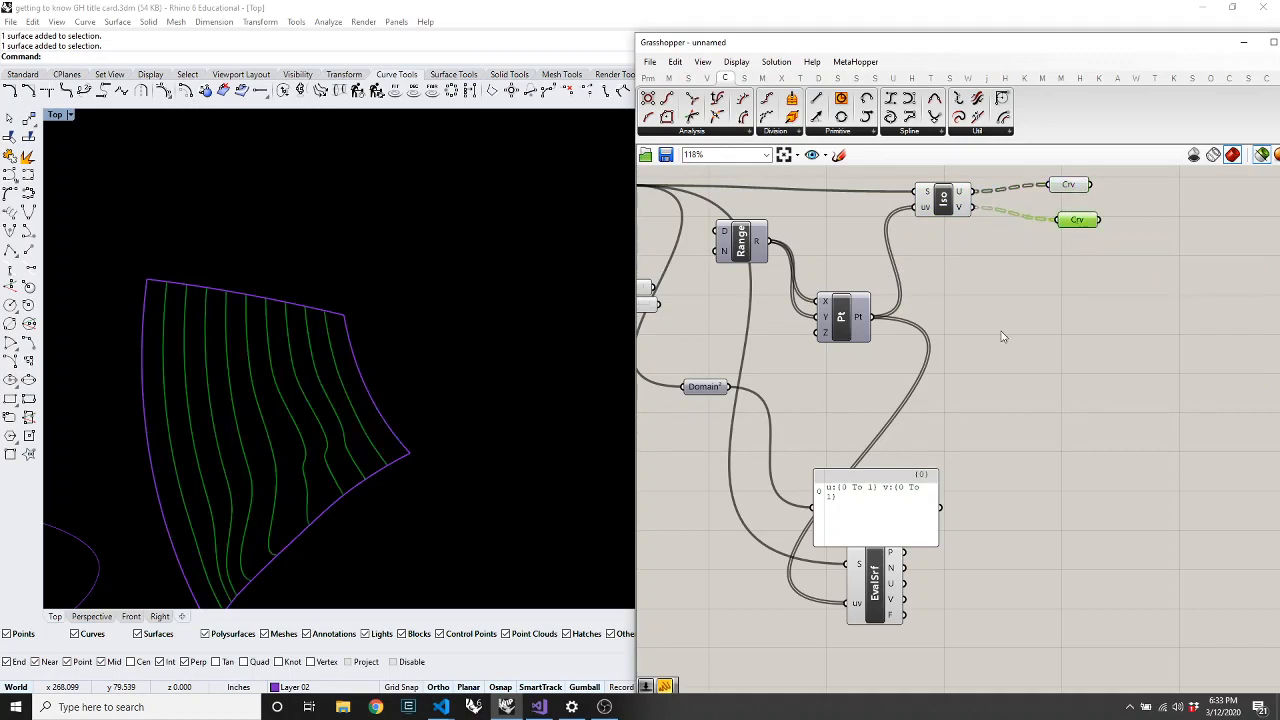
{"action": "scroll", "coordinate": [1003, 337], "scroll_direction": "down", "scroll_amount": 3}
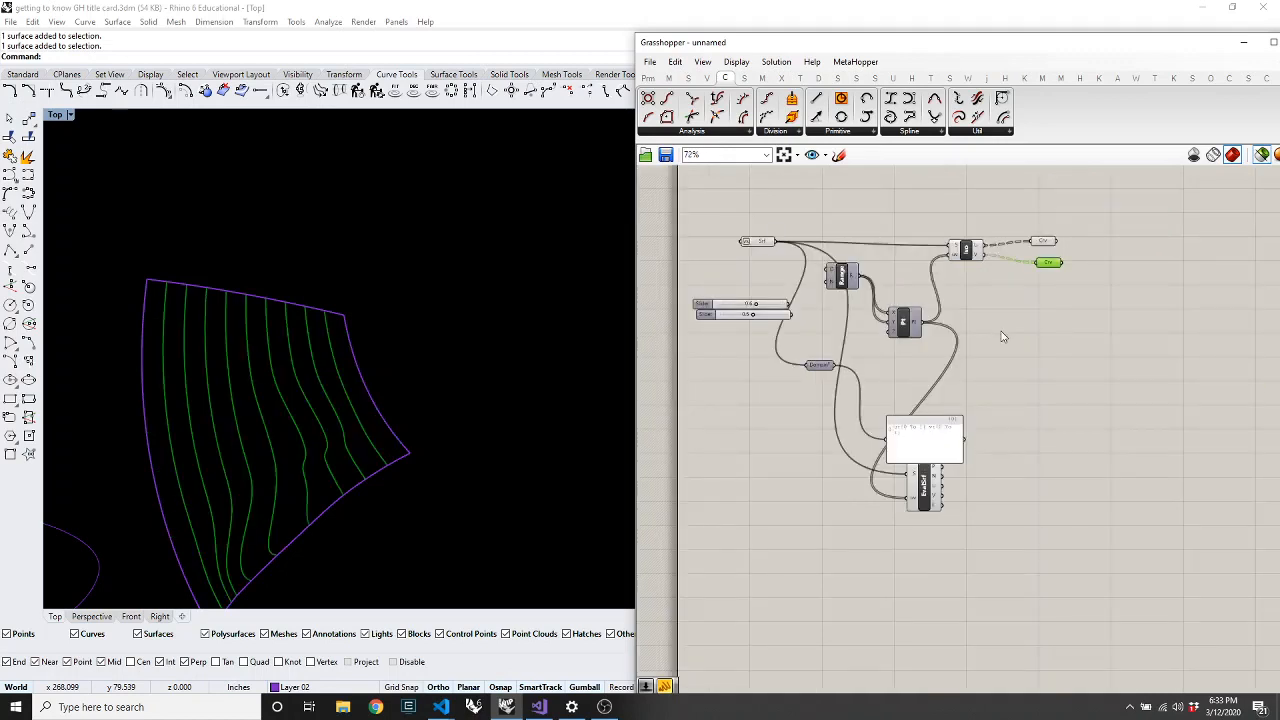
{"action": "left_click", "coordinate": [692, 131]}
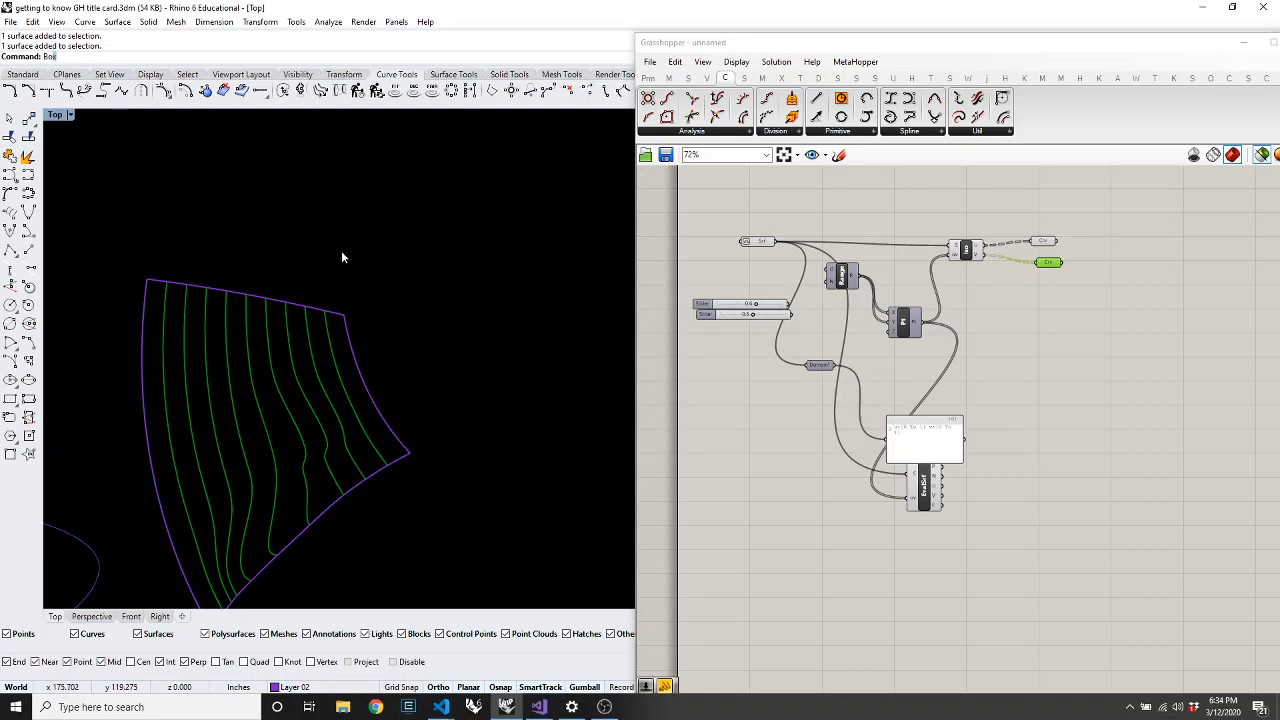
Draw a box beside the rippled surface and orbit to view it in 3D
{"action": "type", "text": "x"}
{"action": "key", "text": "Return"}
{"action": "left_click", "coordinate": [330, 171]}
{"action": "left_click", "coordinate": [468, 287]}
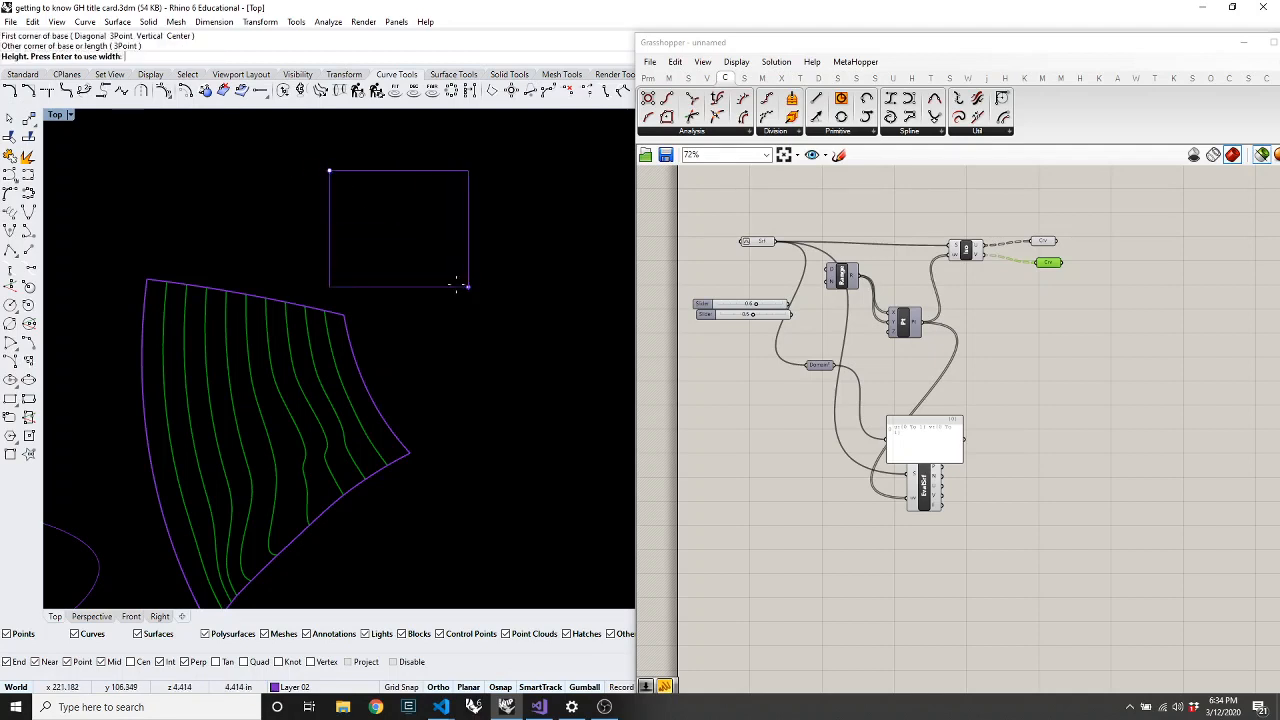
{"action": "left_click", "coordinate": [416, 238]}
{"action": "type", "text": "O"}
{"action": "key", "text": "Return"}
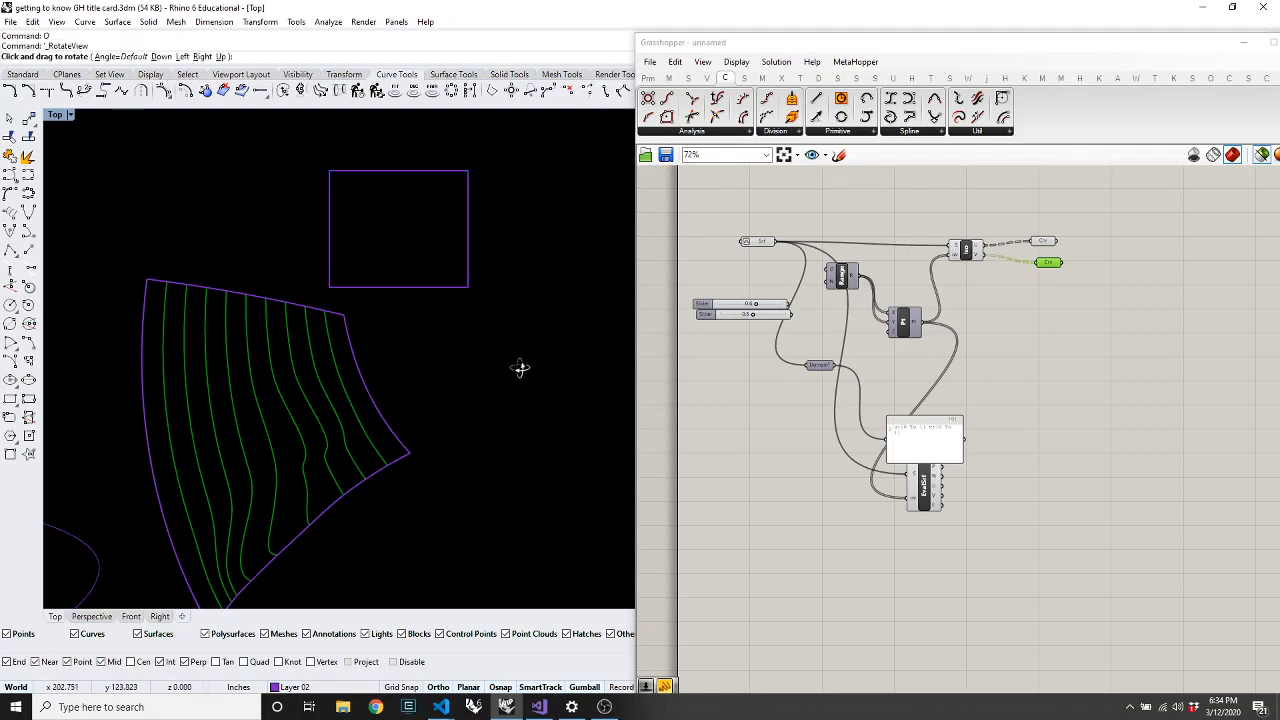
{"action": "left_click_drag", "start_coordinate": [506, 311], "coordinate": [497, 251]}
{"action": "key", "text": "Return"}
Explode the box into six faces and Join them back into a closed polysurface
{"action": "left_click", "coordinate": [500, 297]}
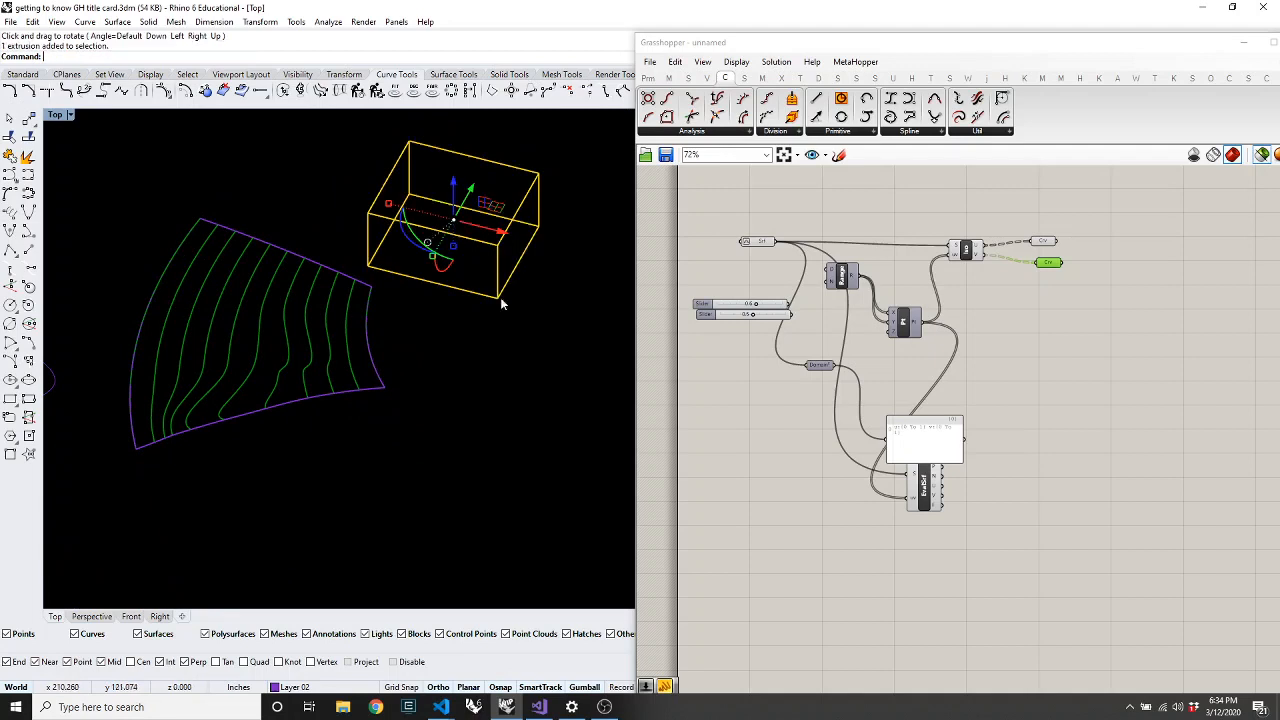
{"action": "type", "text": "Explode"}
{"action": "key", "text": "Return"}
{"action": "left_click", "coordinate": [514, 299]}
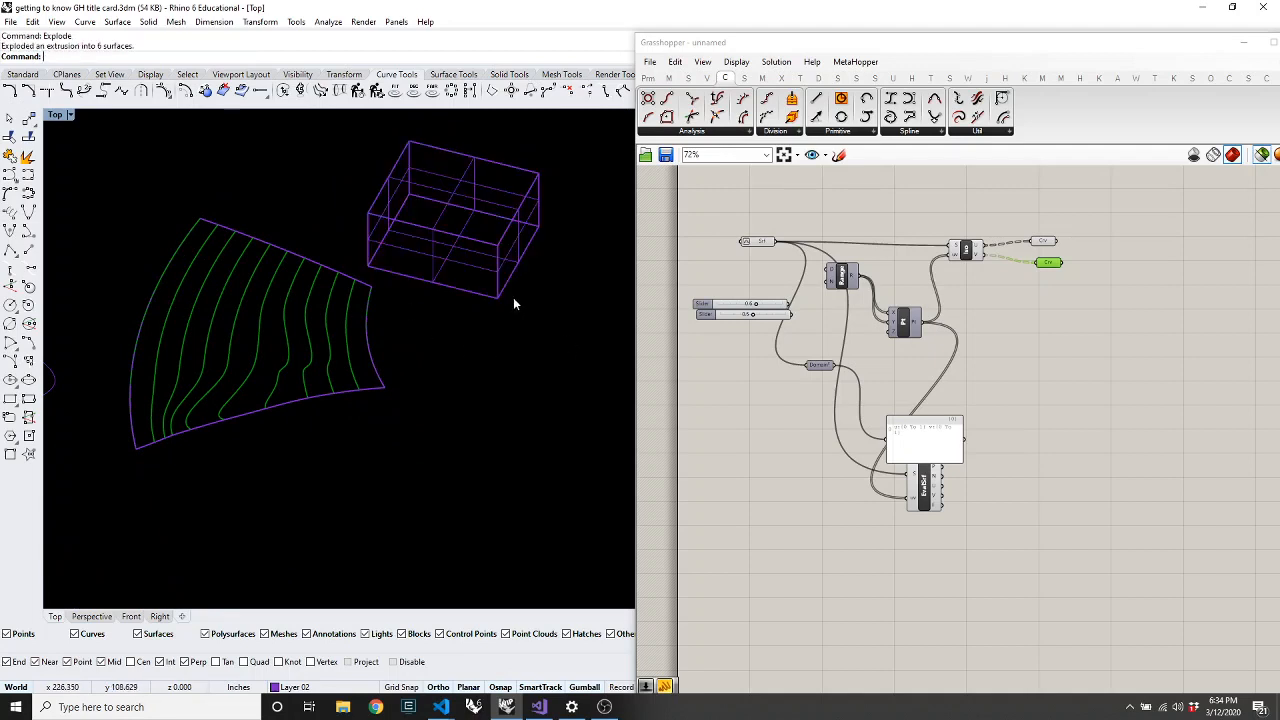
{"action": "left_click", "coordinate": [460, 174]}
{"action": "left_click", "coordinate": [557, 343]}
{"action": "left_click_drag", "start_coordinate": [556, 332], "coordinate": [387, 156]}
{"action": "type", "text": "Join"}
{"action": "key", "text": "Return"}
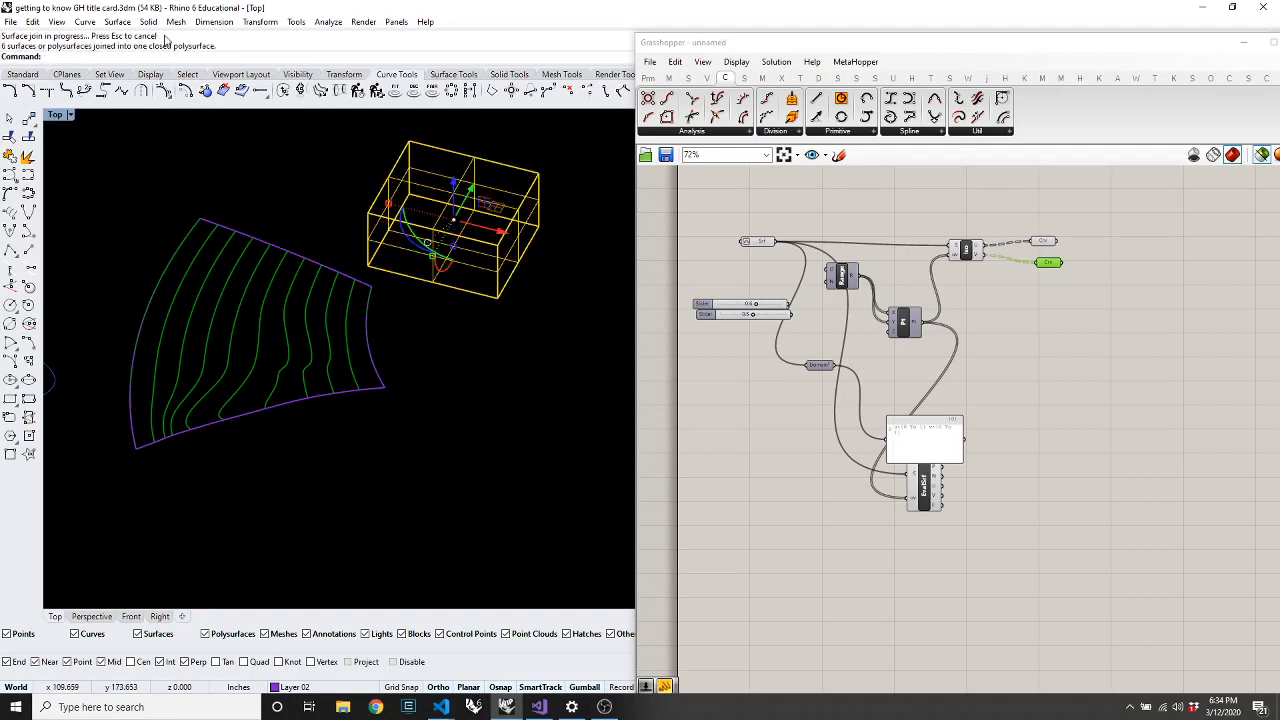
{"action": "left_click", "coordinate": [566, 366]}
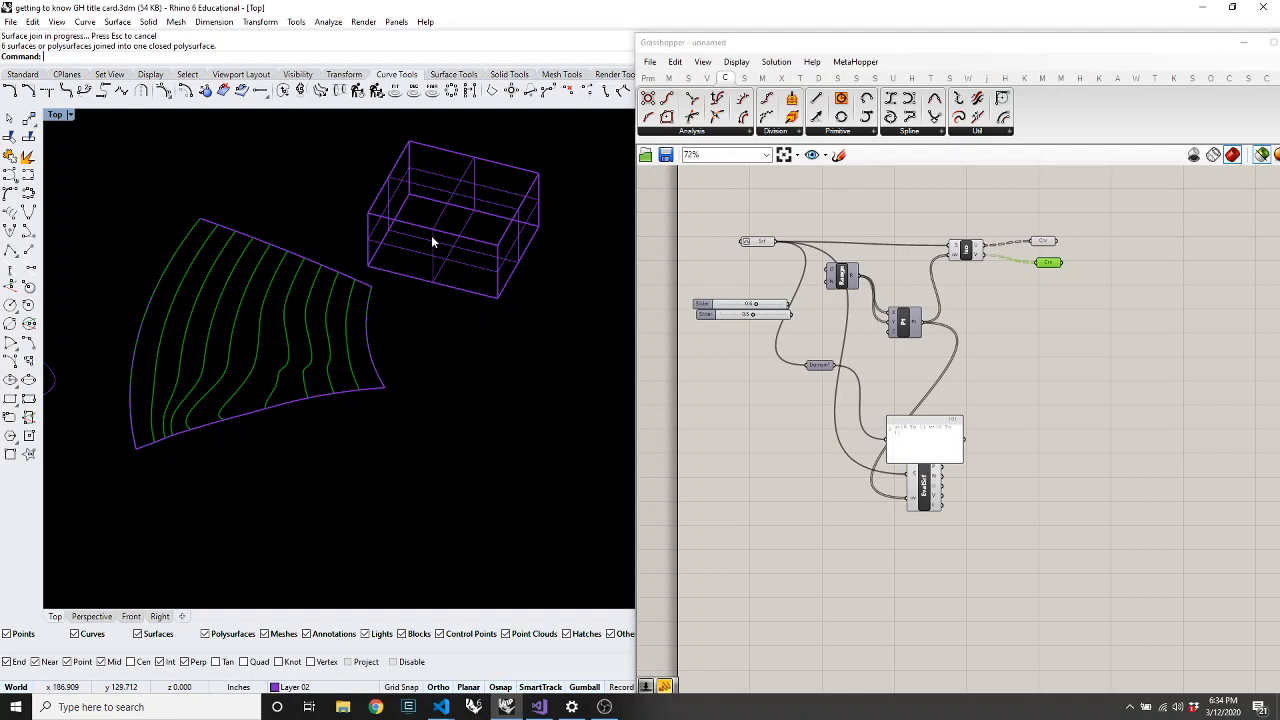
Check the isocurve surface and box selections, then bring up Grasshopper's Params components
{"action": "left_click", "coordinate": [370, 299]}
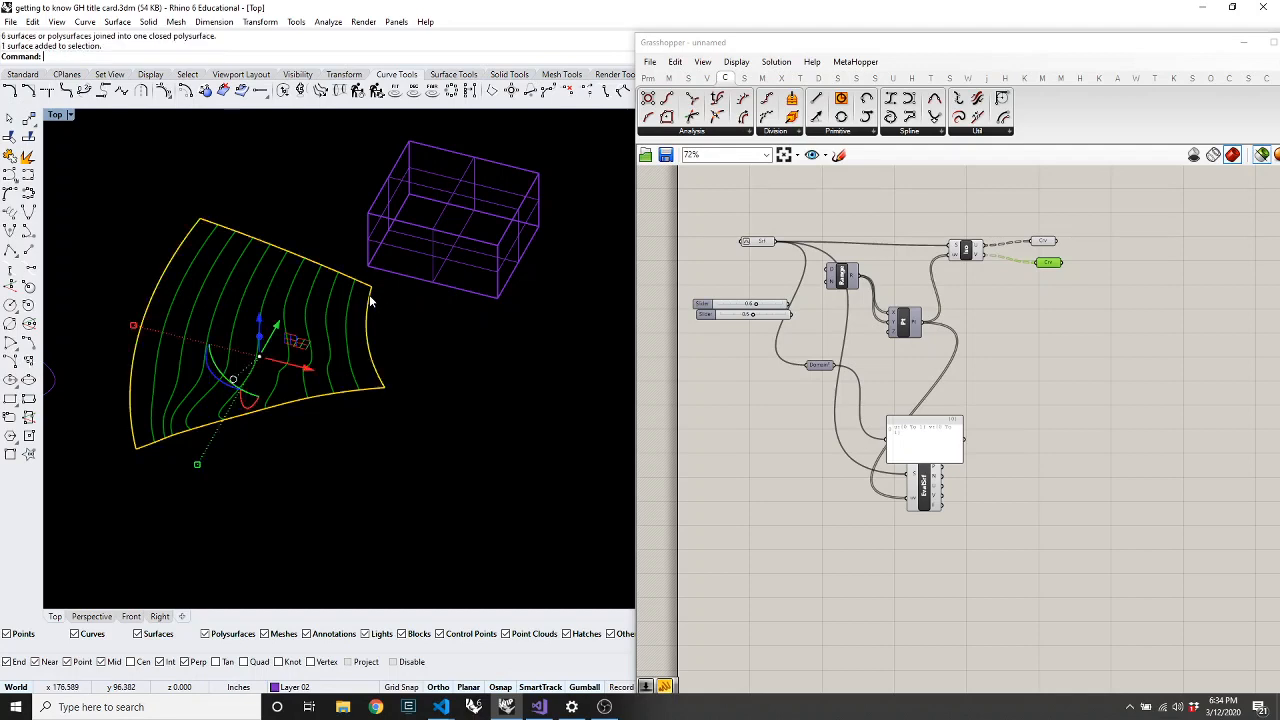
{"action": "left_click", "coordinate": [432, 290]}
{"action": "left_click", "coordinate": [432, 251]}
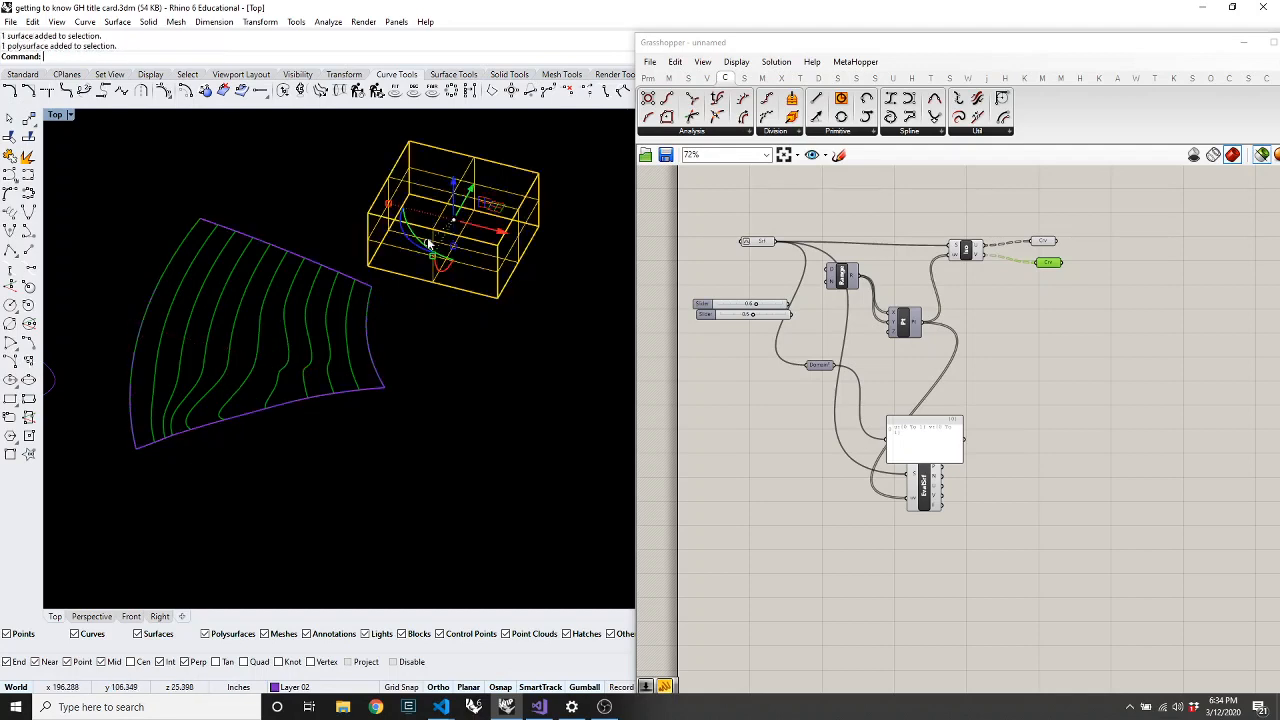
{"action": "left_click", "coordinate": [488, 345]}
{"action": "left_click", "coordinate": [434, 256]}
{"action": "left_click", "coordinate": [465, 418]}
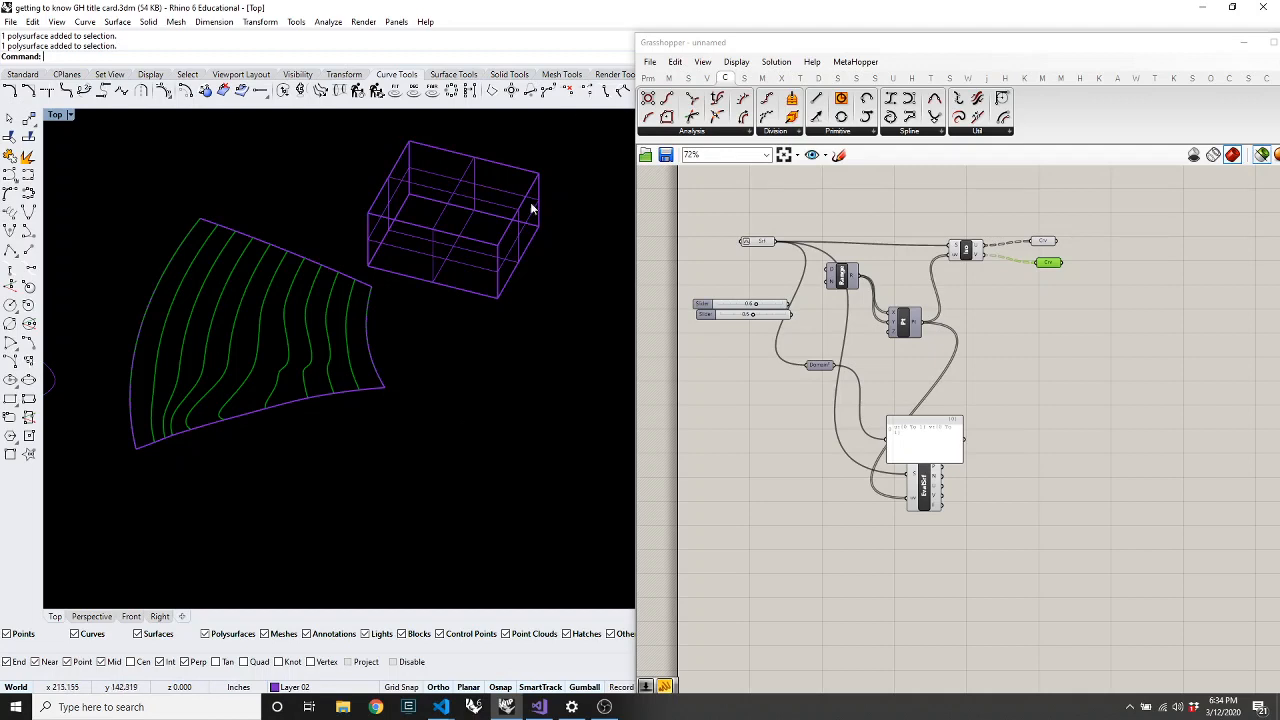
{"action": "left_click", "coordinate": [648, 77]}
{"action": "left_click", "coordinate": [782, 131]}
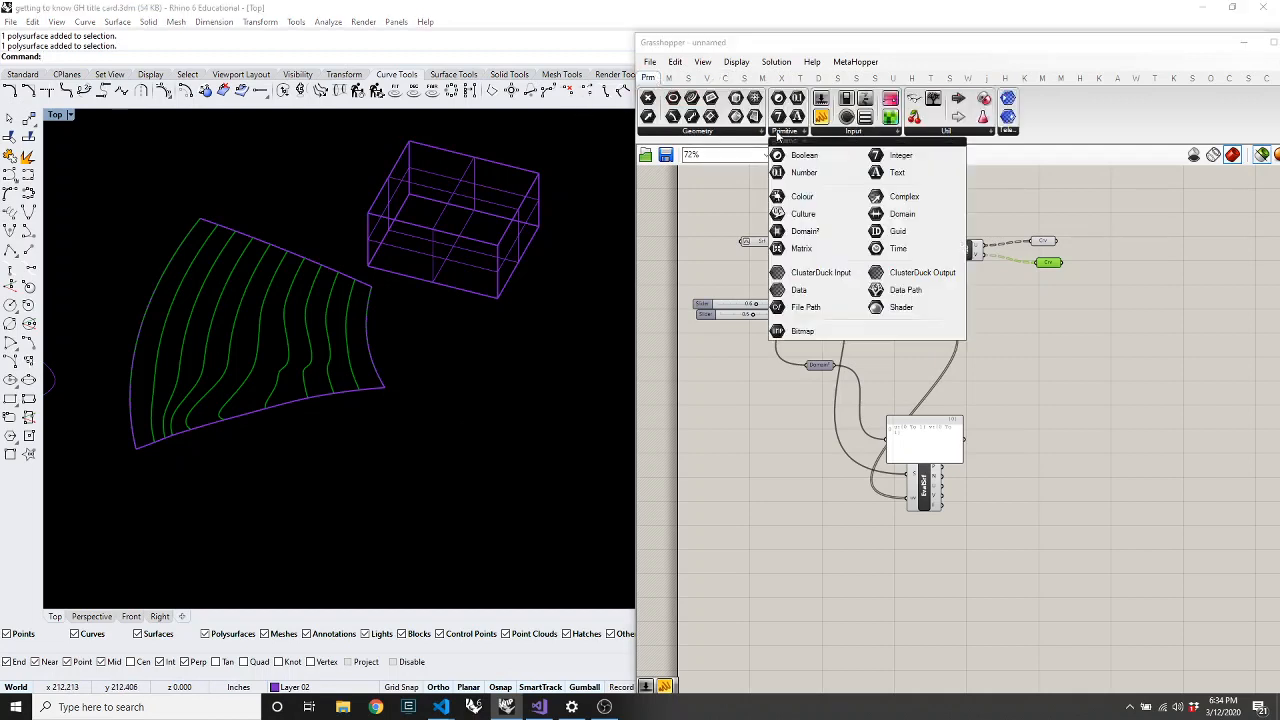
{"action": "left_click", "coordinate": [719, 132]}
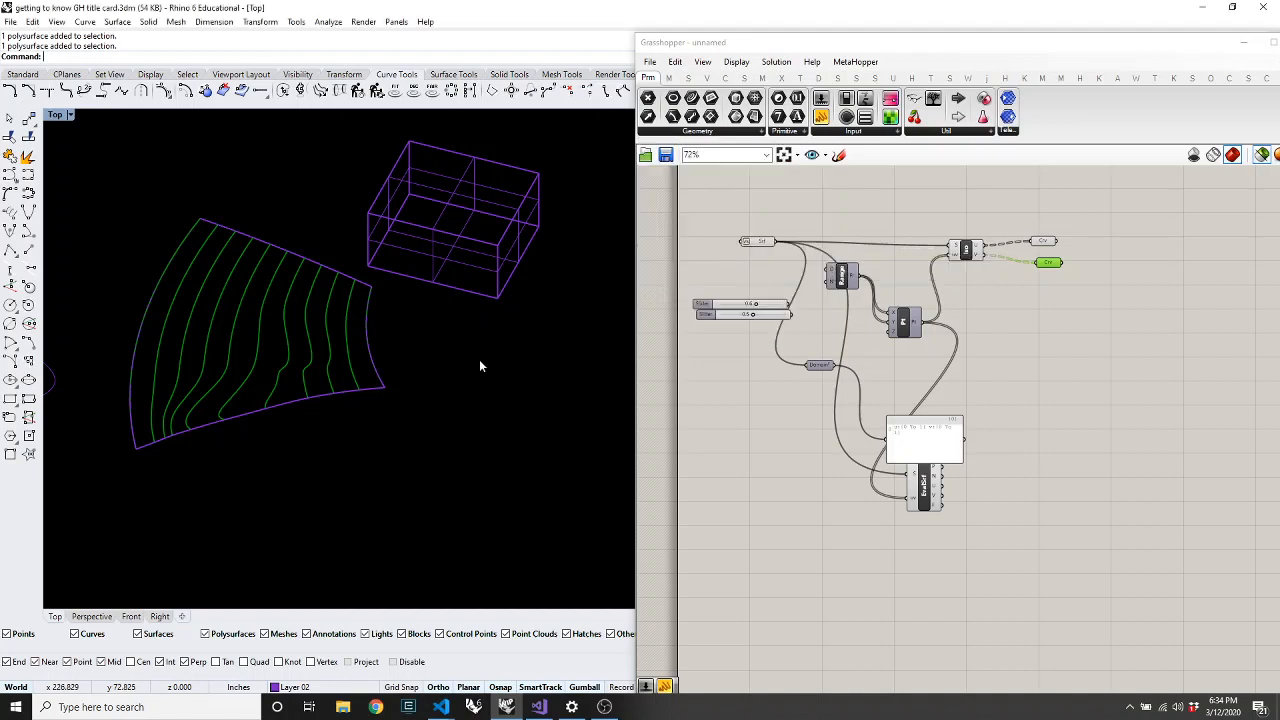
{"action": "left_click", "coordinate": [473, 266]}
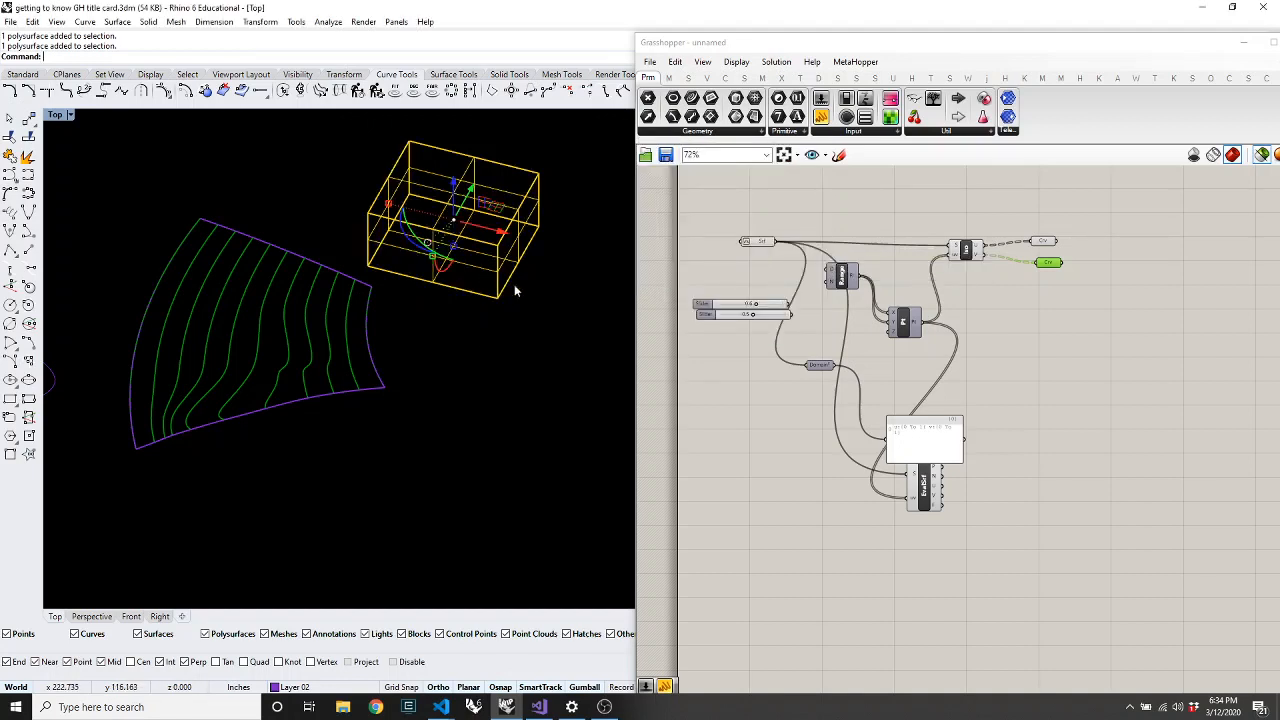
{"action": "left_click", "coordinate": [558, 342]}
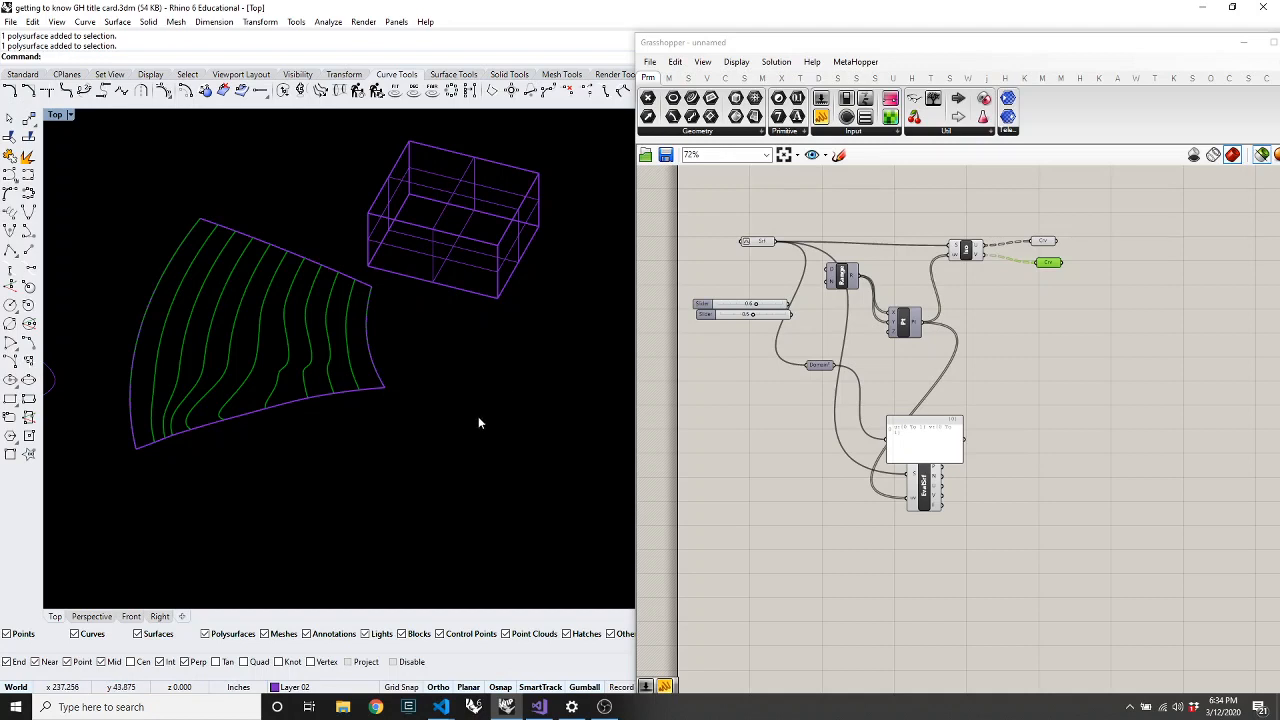
Draw a closed, irregular seven-point polyline outline in the Top view
{"action": "type", "text": "PL"}
{"action": "key", "text": "Return"}
{"action": "type", "text": "top"}
{"action": "key", "text": "Return"}
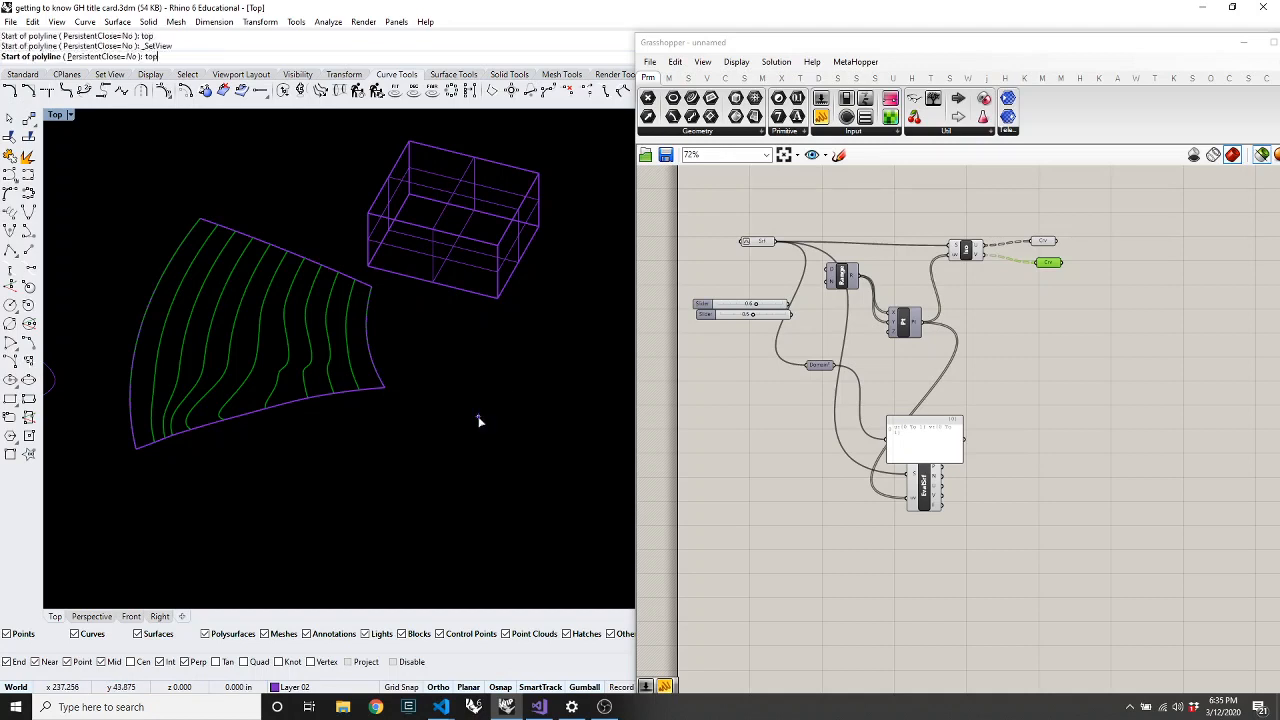
{"action": "left_click", "coordinate": [425, 335]}
{"action": "left_click", "coordinate": [535, 443]}
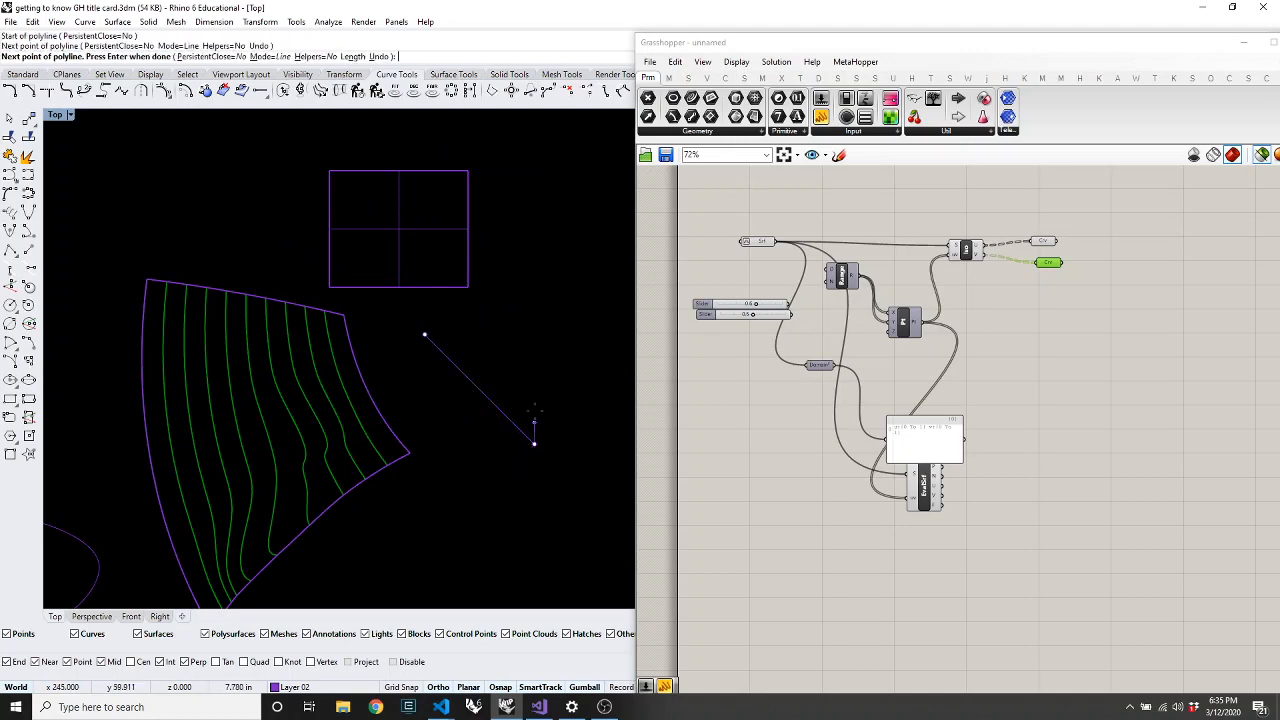
{"action": "left_click", "coordinate": [599, 379]}
{"action": "left_click", "coordinate": [591, 301]}
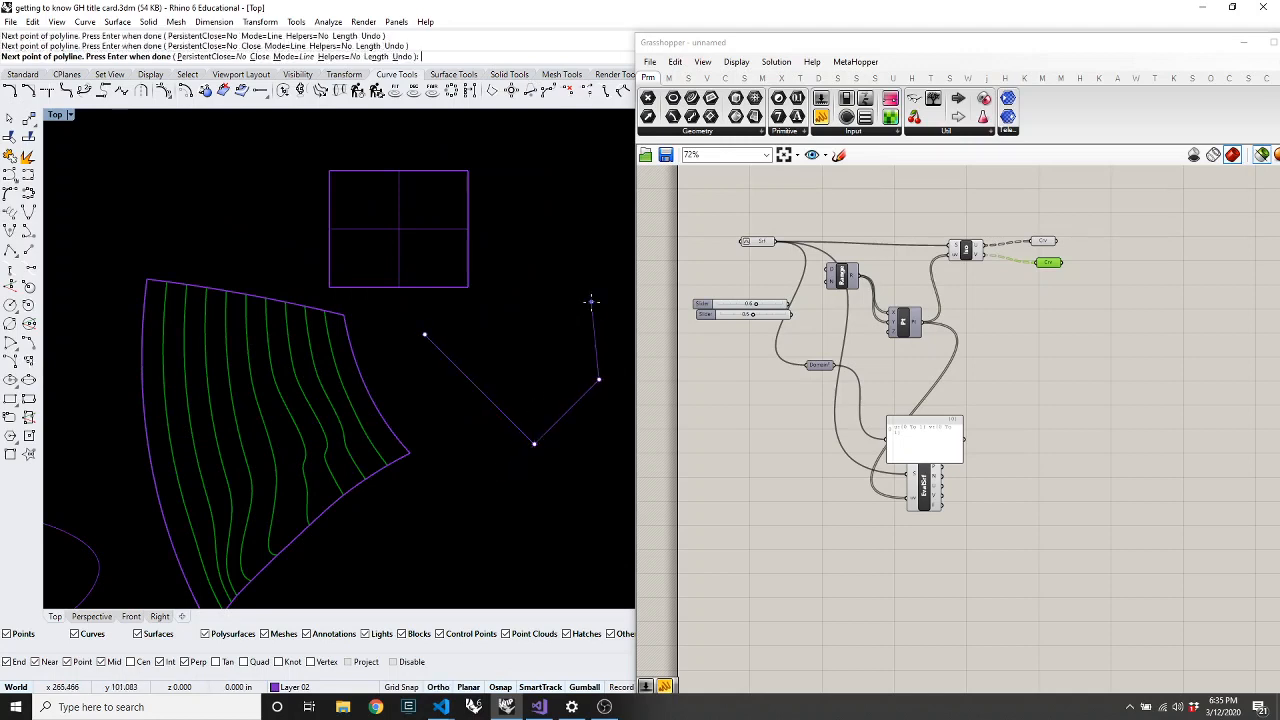
{"action": "left_click", "coordinate": [518, 301]}
{"action": "left_click", "coordinate": [518, 361]}
{"action": "left_click", "coordinate": [480, 324]}
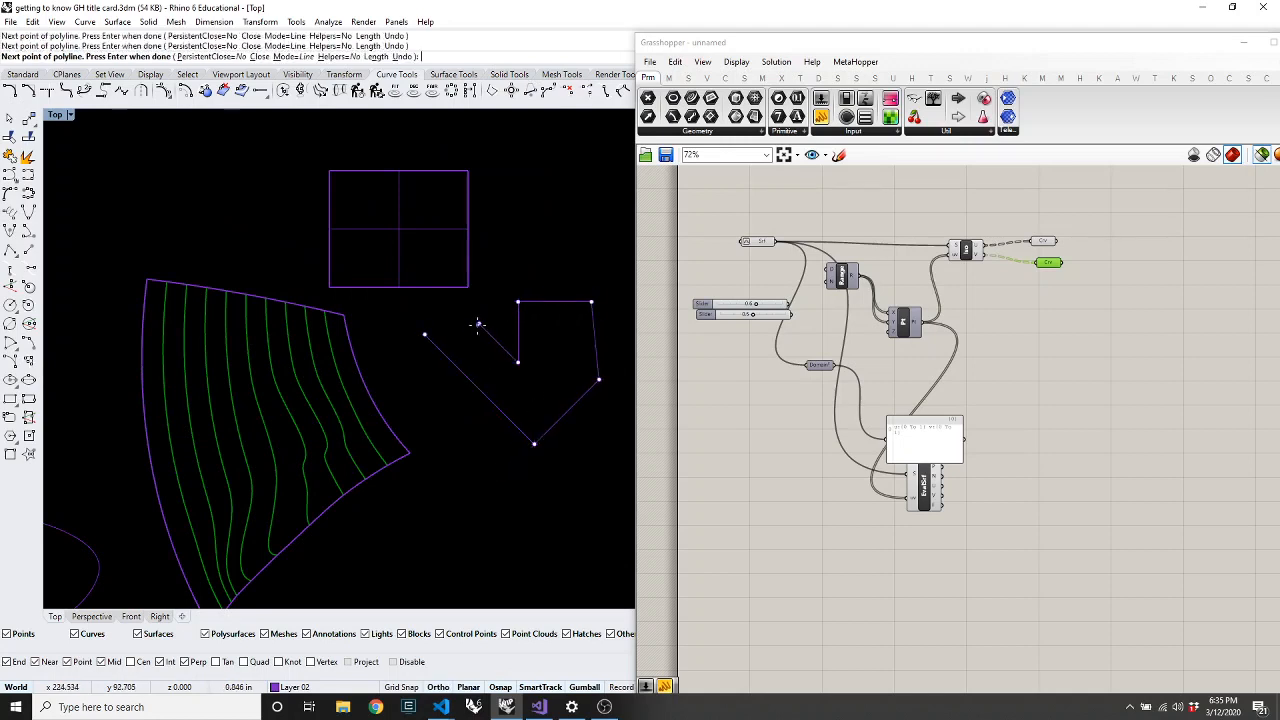
{"action": "left_click", "coordinate": [426, 336]}
{"action": "scroll", "coordinate": [527, 346], "scroll_direction": "up", "scroll_amount": 3}
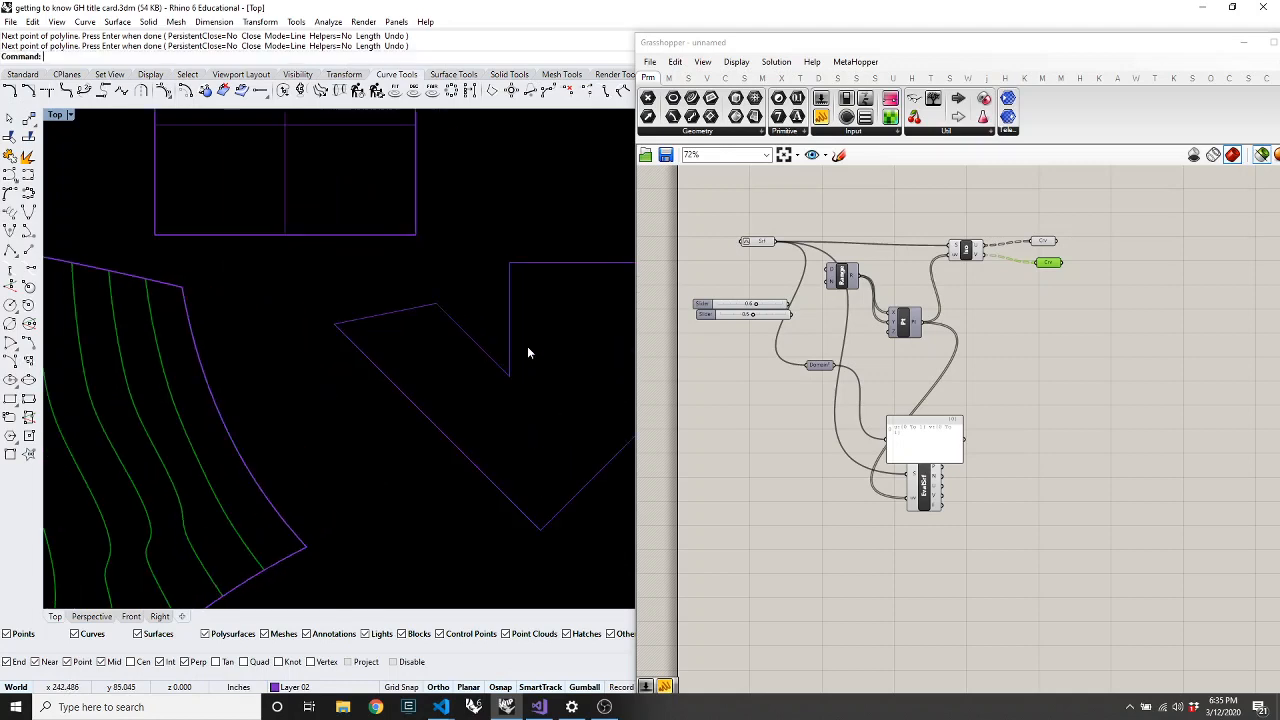
Draw a small circle inside the outline, then window-select both curves
{"action": "type", "text": "Xir"}
{"action": "key", "text": "Return"}
{"action": "type", "text": "Circle"}
{"action": "key", "text": "Return"}
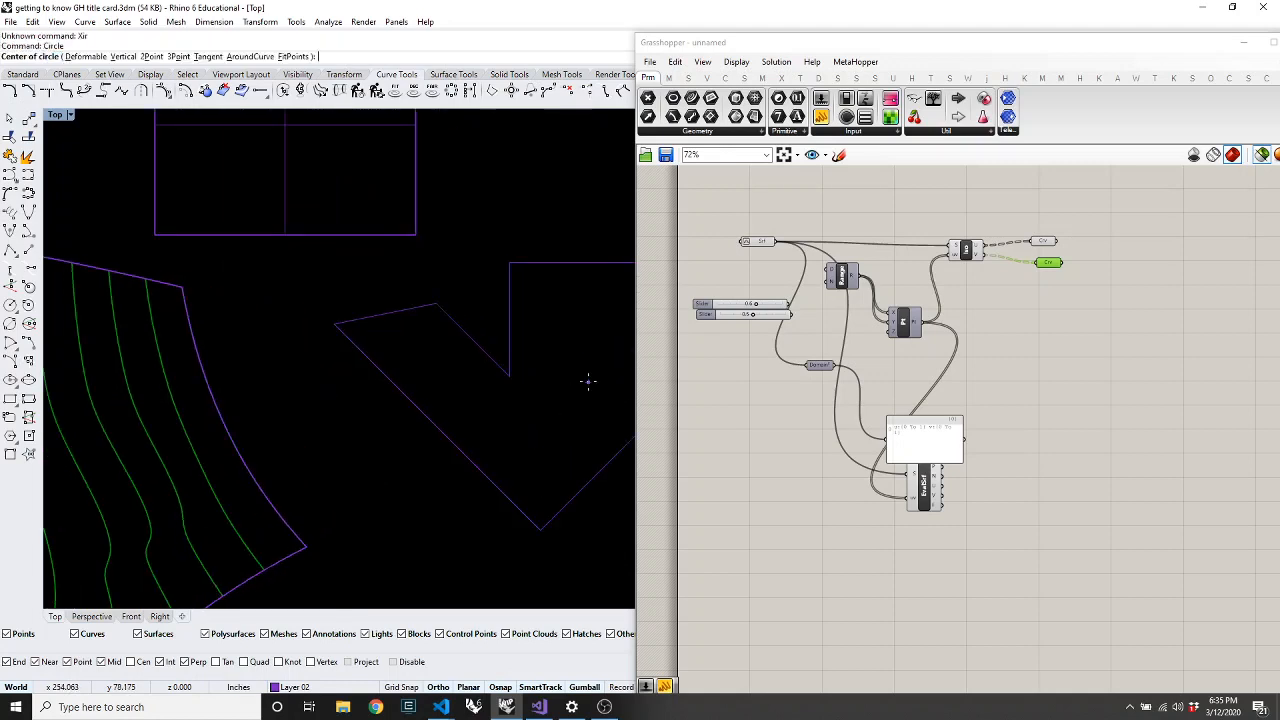
{"action": "left_click", "coordinate": [571, 379]}
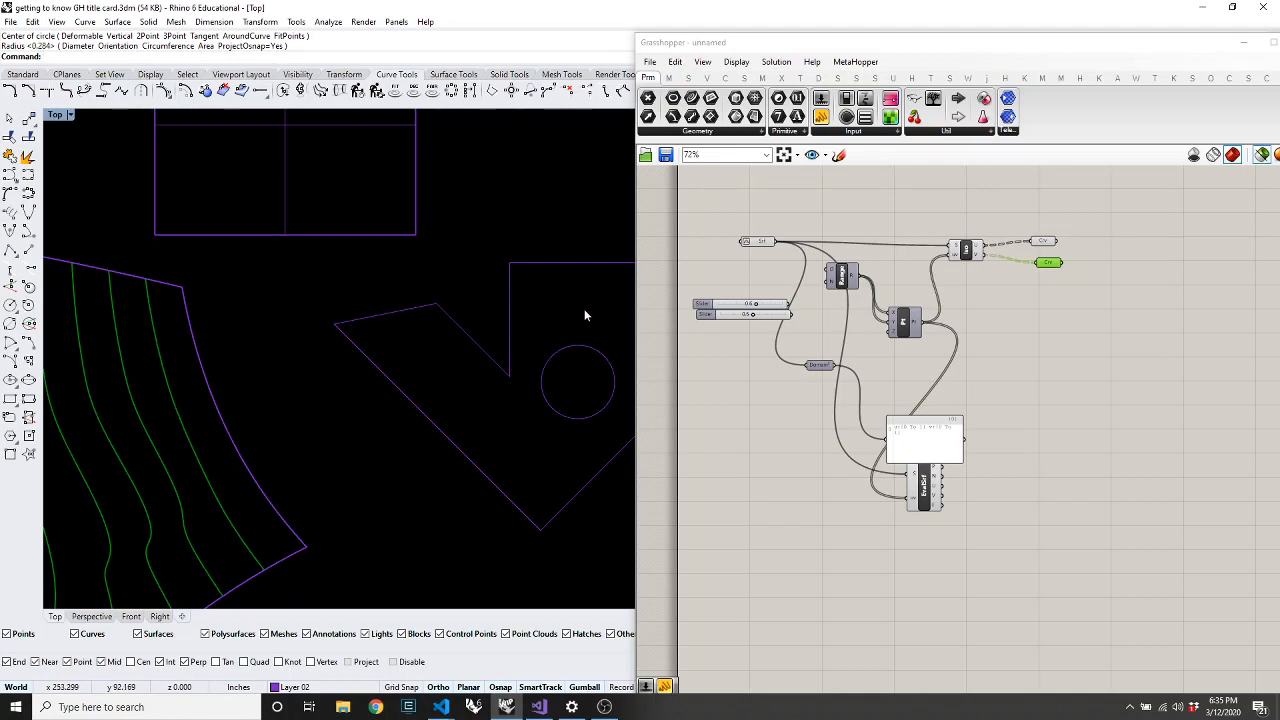
{"action": "left_click_drag", "start_coordinate": [584, 310], "coordinate": [482, 420]}
Run PlanarSrf on the outline and circle, then select the resulting holed surface
{"action": "scroll", "coordinate": [318, 356], "scroll_direction": "down", "scroll_amount": 3}
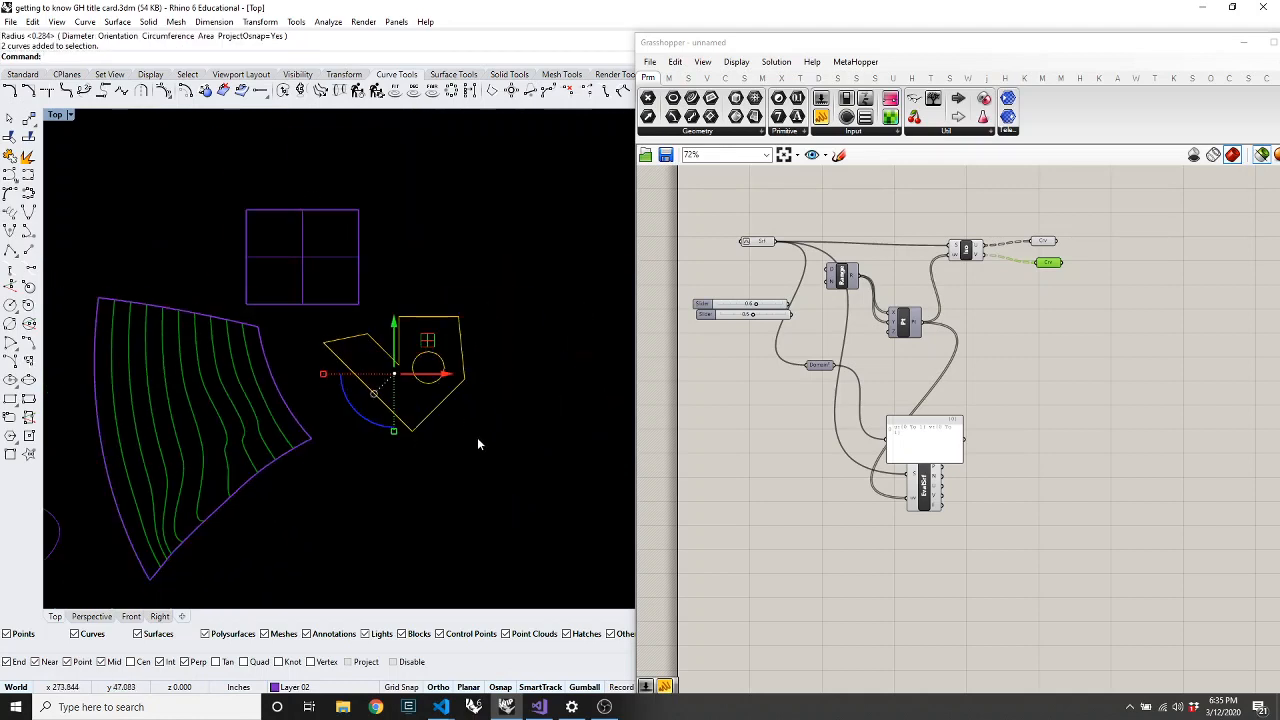
{"action": "scroll", "coordinate": [344, 302], "scroll_direction": "up", "scroll_amount": 6}
{"action": "type", "text": "planarsrf"}
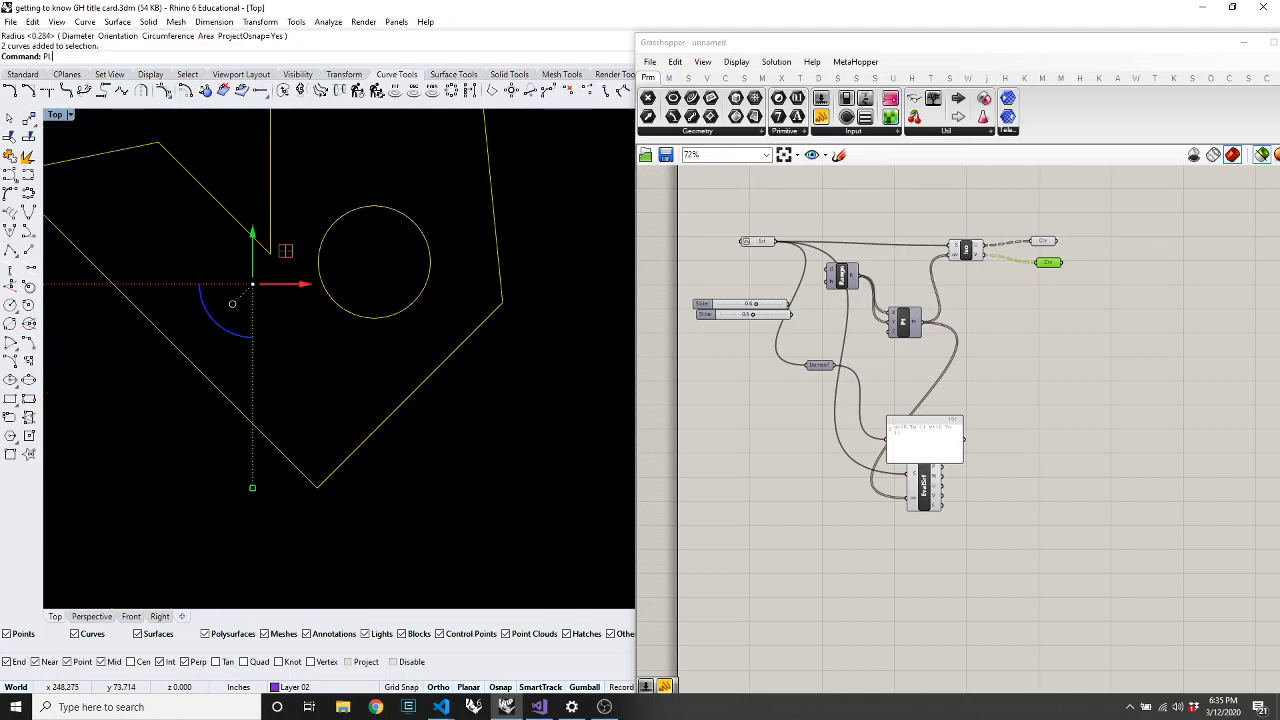
{"action": "key", "text": "Return"}
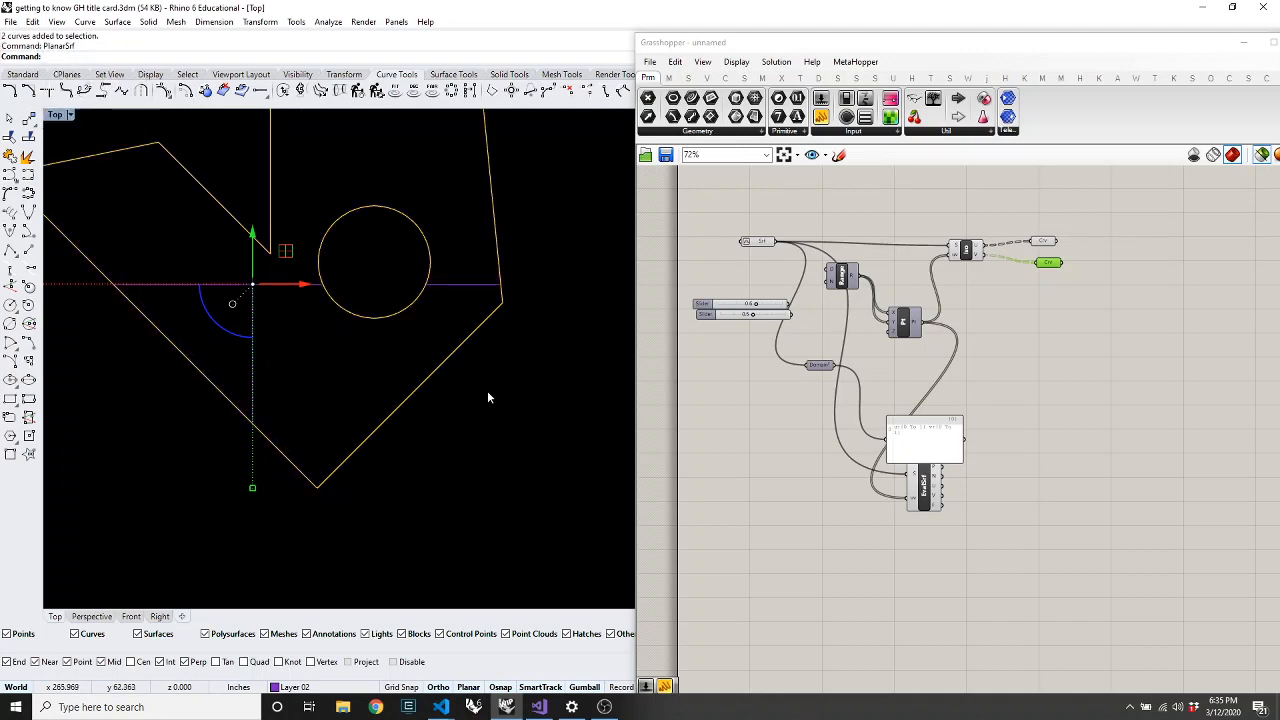
{"action": "left_click", "coordinate": [480, 286]}
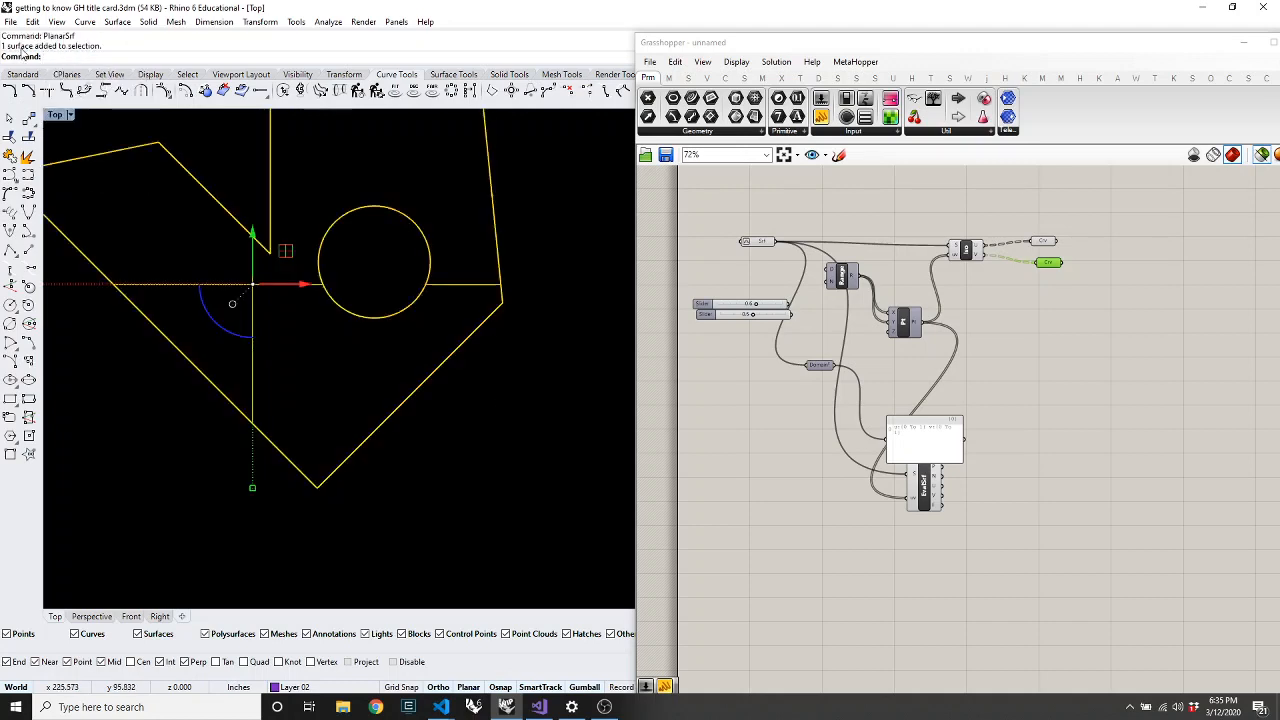
Place a Surface parameter via 'srf' search and set it to the holed planar surface
{"action": "left_click_drag", "start_coordinate": [719, 50], "coordinate": [653, 44]}
{"action": "double_click", "coordinate": [677, 550]}
{"action": "type", "text": "srf"}
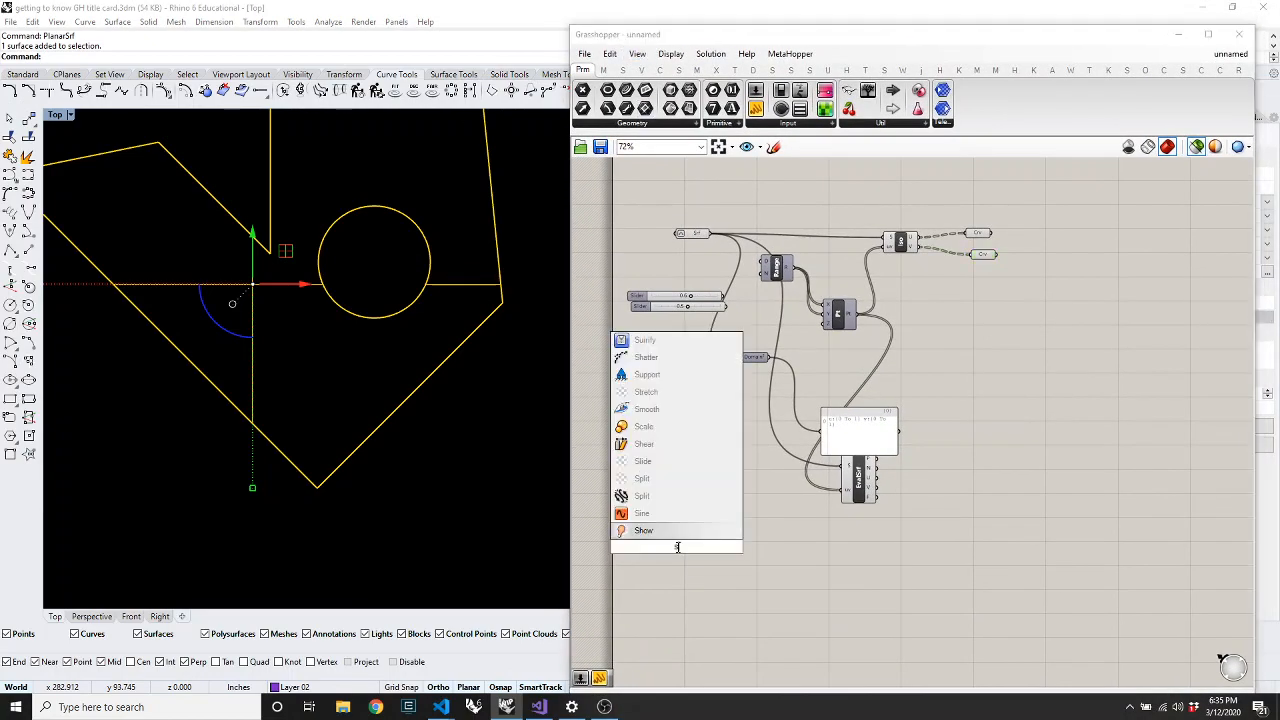
{"action": "key", "text": "Return"}
{"action": "right_click", "coordinate": [677, 549]}
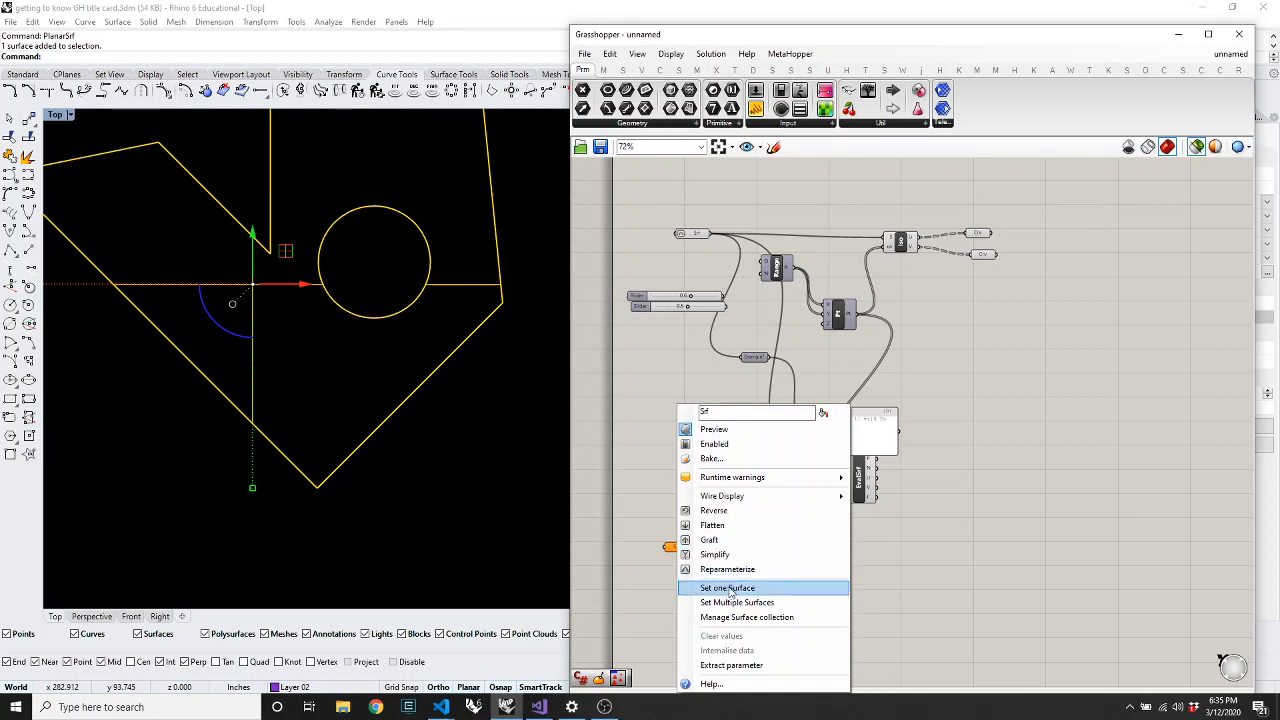
{"action": "left_click", "coordinate": [731, 587]}
{"action": "left_click", "coordinate": [470, 281]}
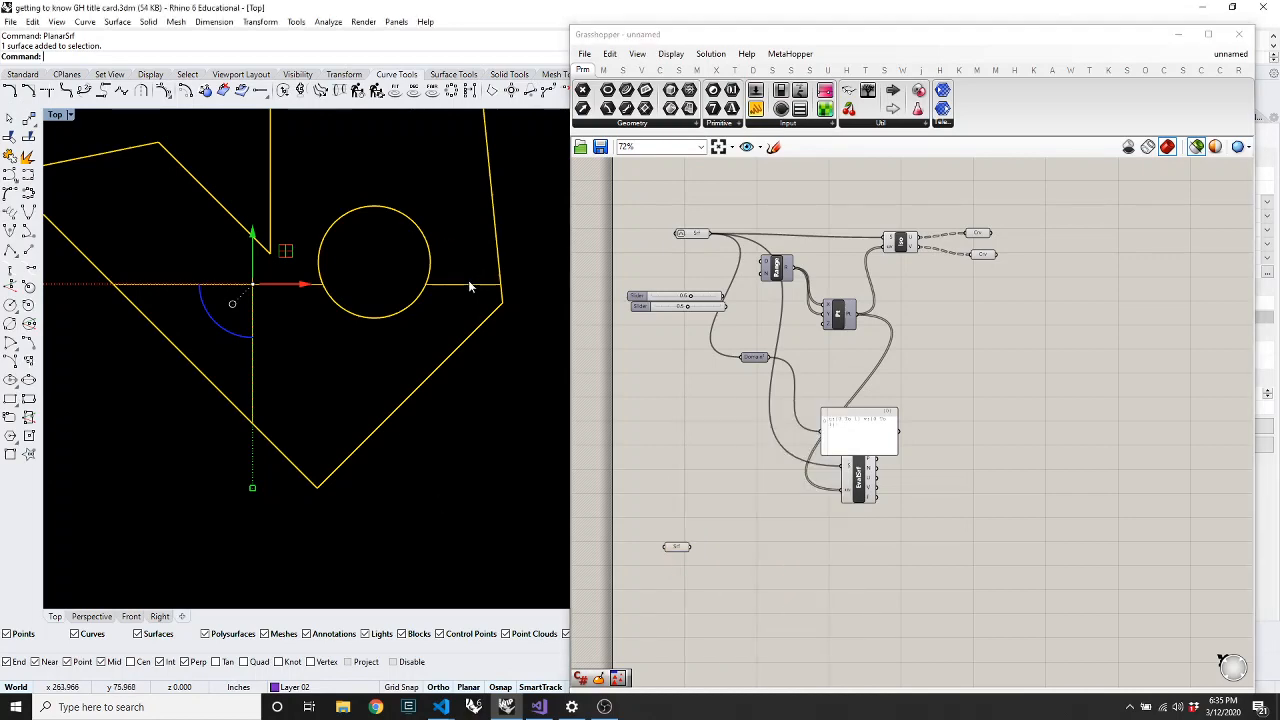
{"action": "left_click", "coordinate": [518, 527]}
{"action": "left_click", "coordinate": [679, 548]}
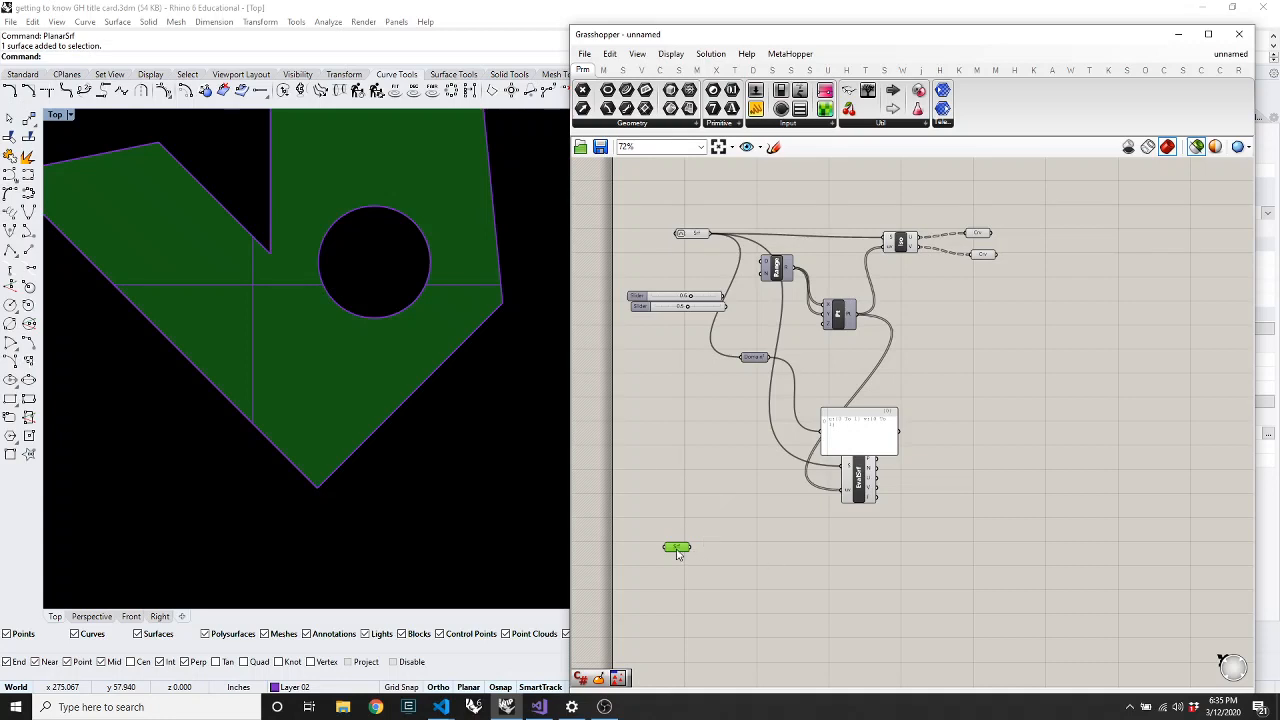
{"action": "mouse_move", "coordinate": [677, 553]}
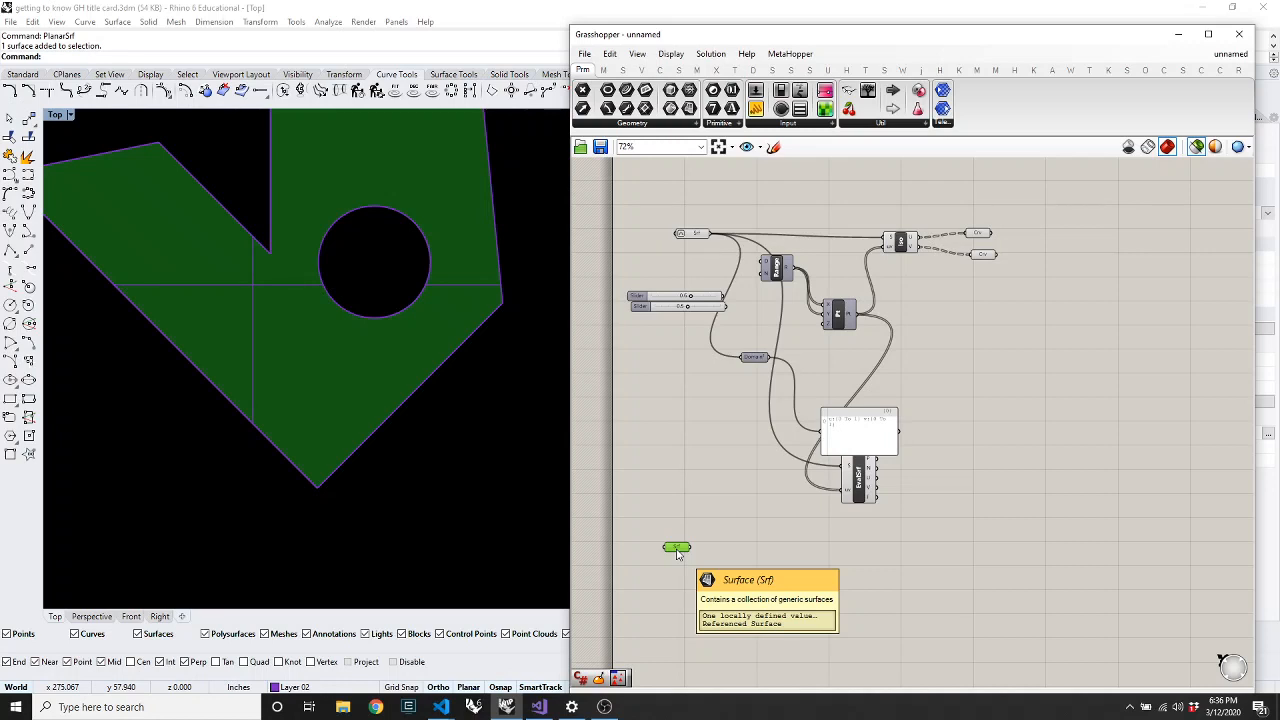
Check the surface's control points, then set the Srf input to the holed planar surface
{"action": "left_click", "coordinate": [250, 298]}
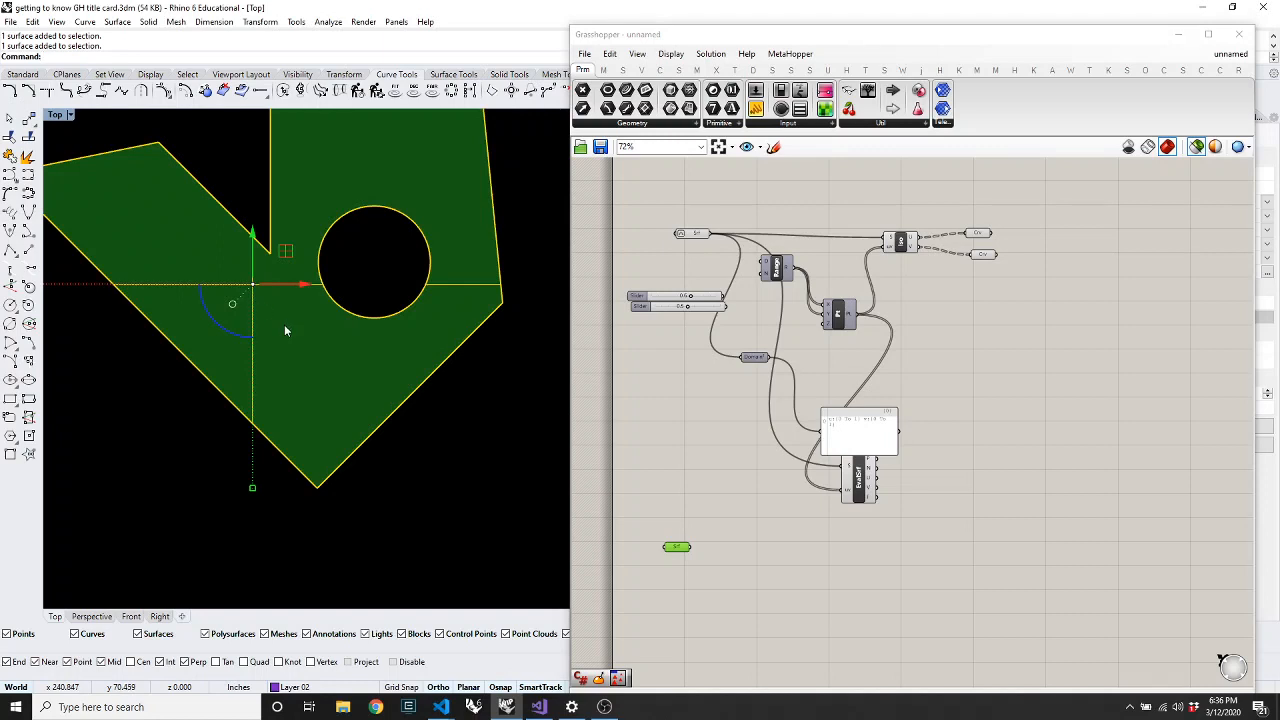
{"action": "key", "text": "F10"}
{"action": "scroll", "coordinate": [332, 317], "scroll_direction": "down", "scroll_amount": 5}
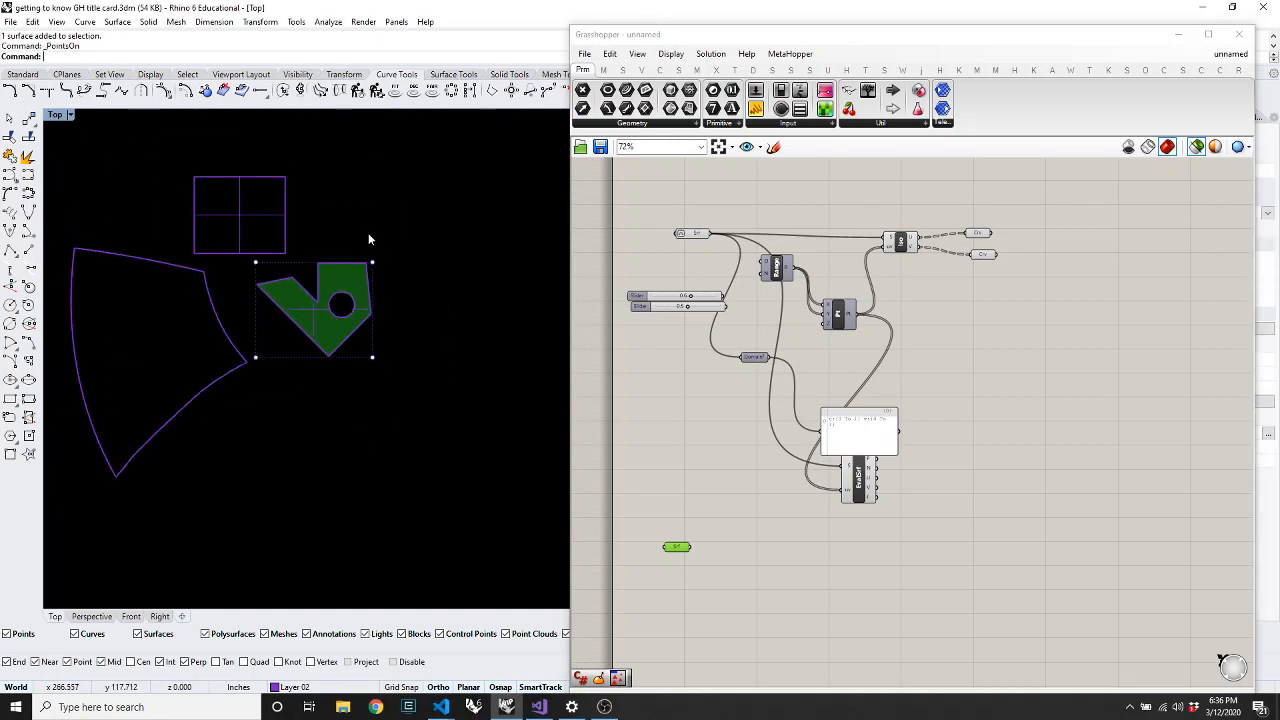
{"action": "scroll", "coordinate": [368, 239], "scroll_direction": "up", "scroll_amount": 4}
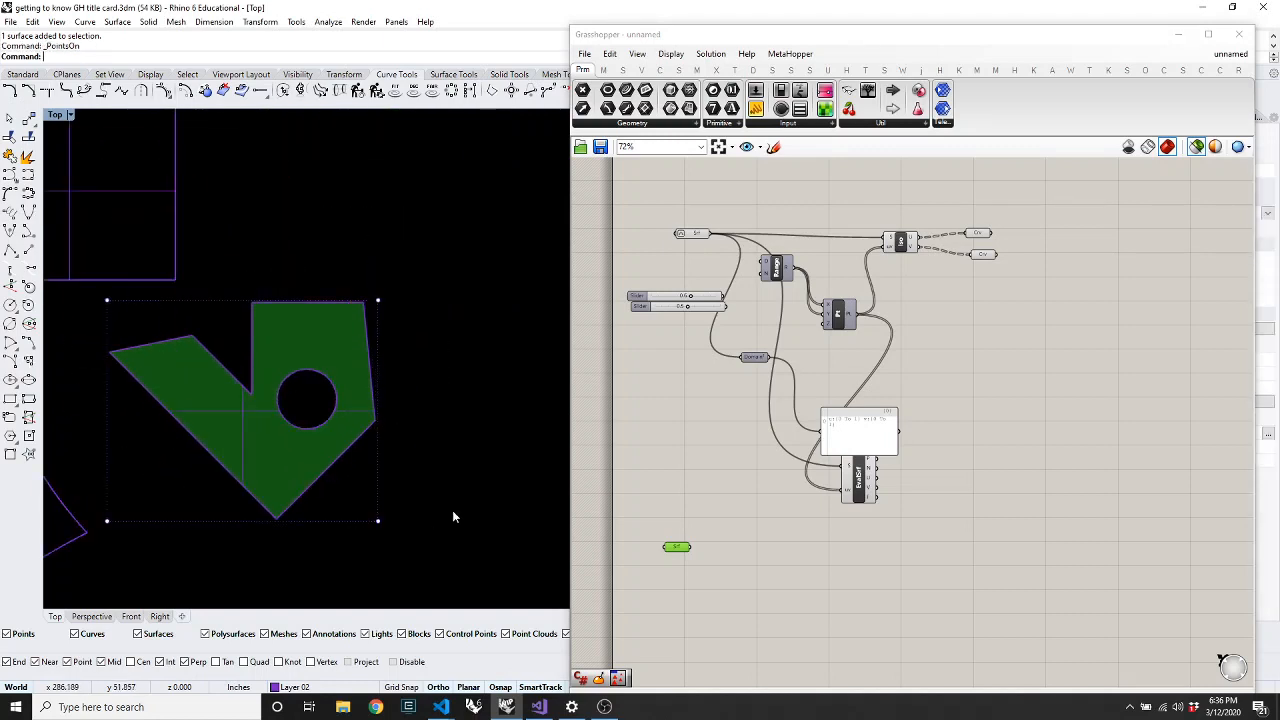
{"action": "key", "text": "Escape"}
{"action": "left_click", "coordinate": [325, 484]}
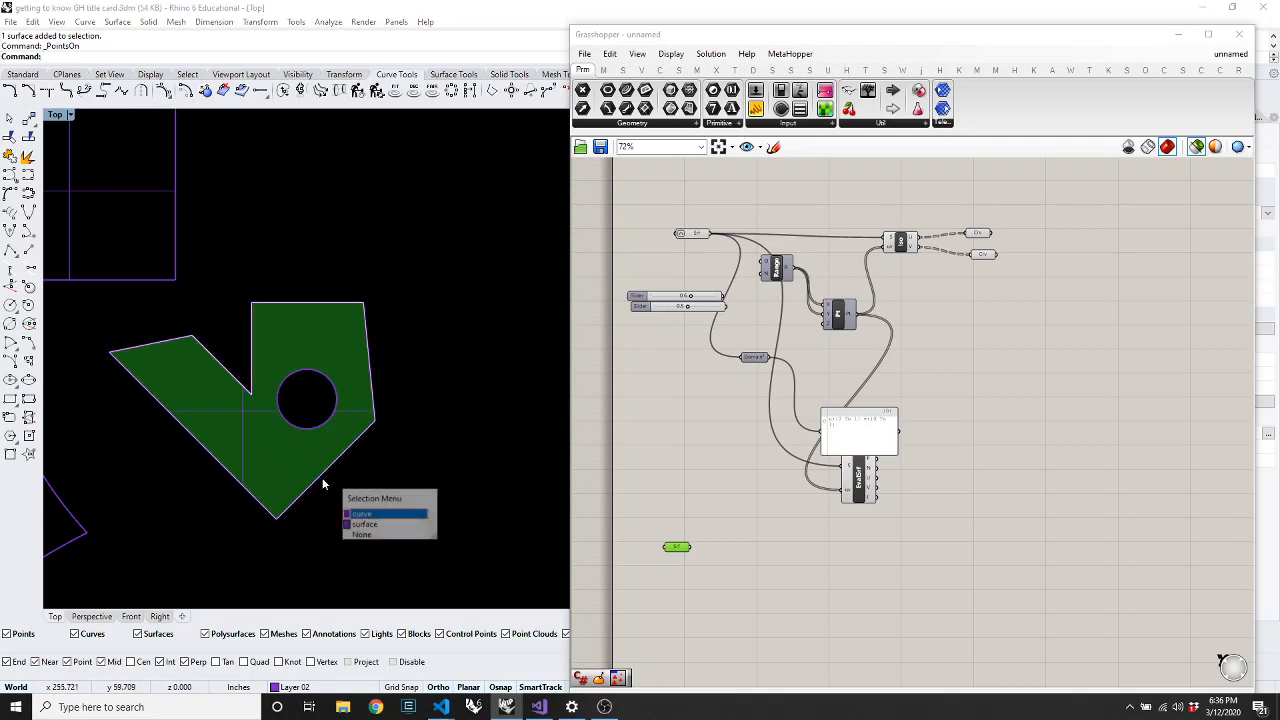
{"action": "left_click", "coordinate": [360, 525]}
{"action": "right_click", "coordinate": [705, 236]}
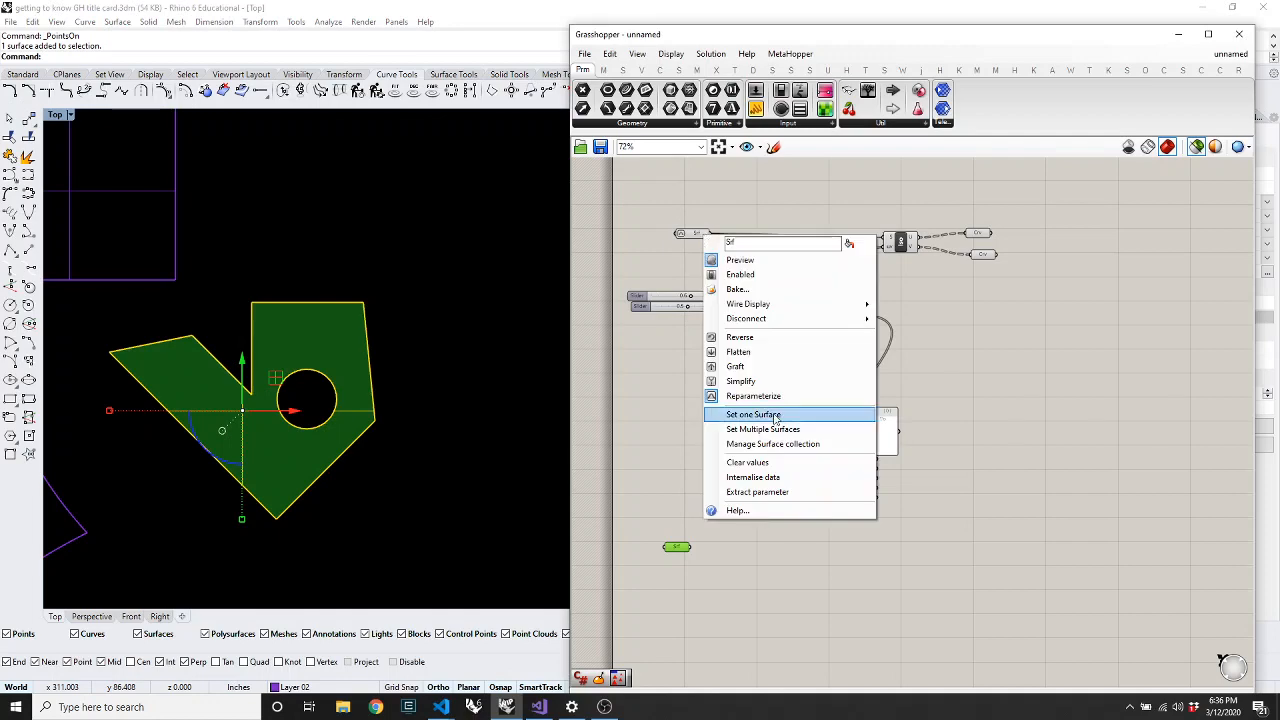
{"action": "left_click", "coordinate": [775, 415]}
Preview the horizontal isocurves and evaluated surface points on the holed surface
{"action": "left_click_drag", "start_coordinate": [980, 210], "coordinate": [882, 278]}
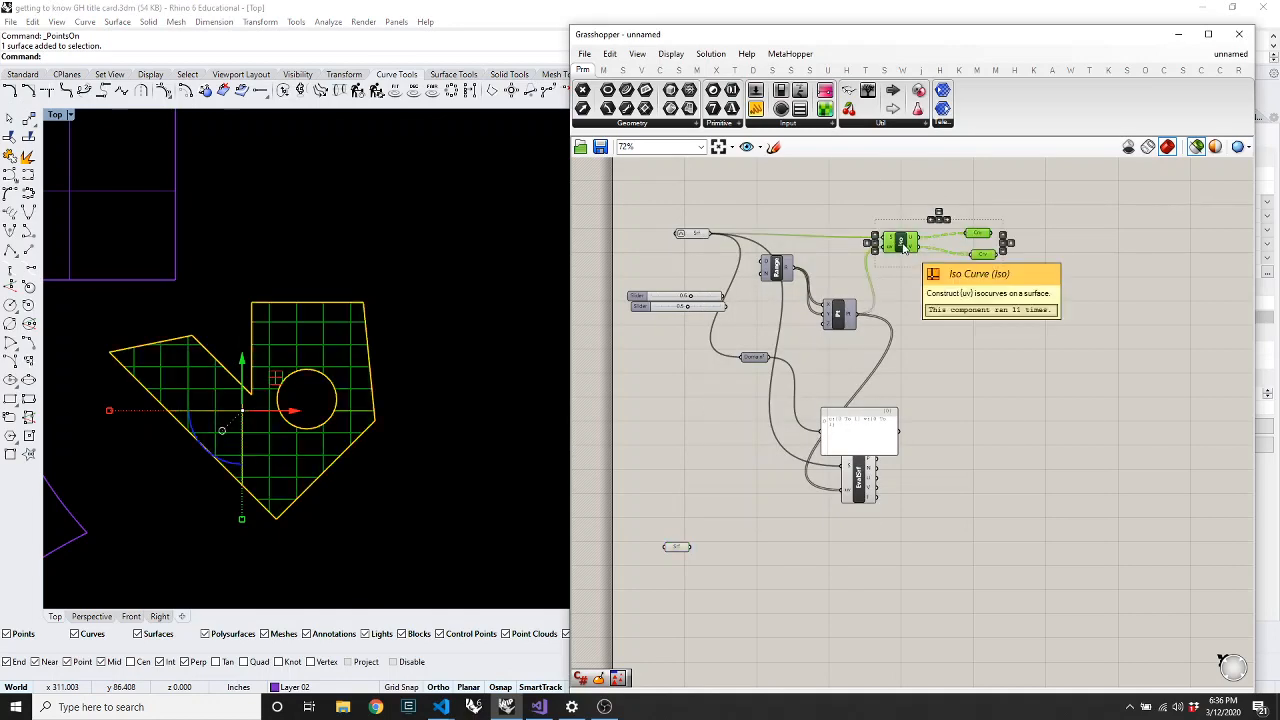
{"action": "left_click", "coordinate": [1022, 241]}
{"action": "left_click", "coordinate": [982, 234]}
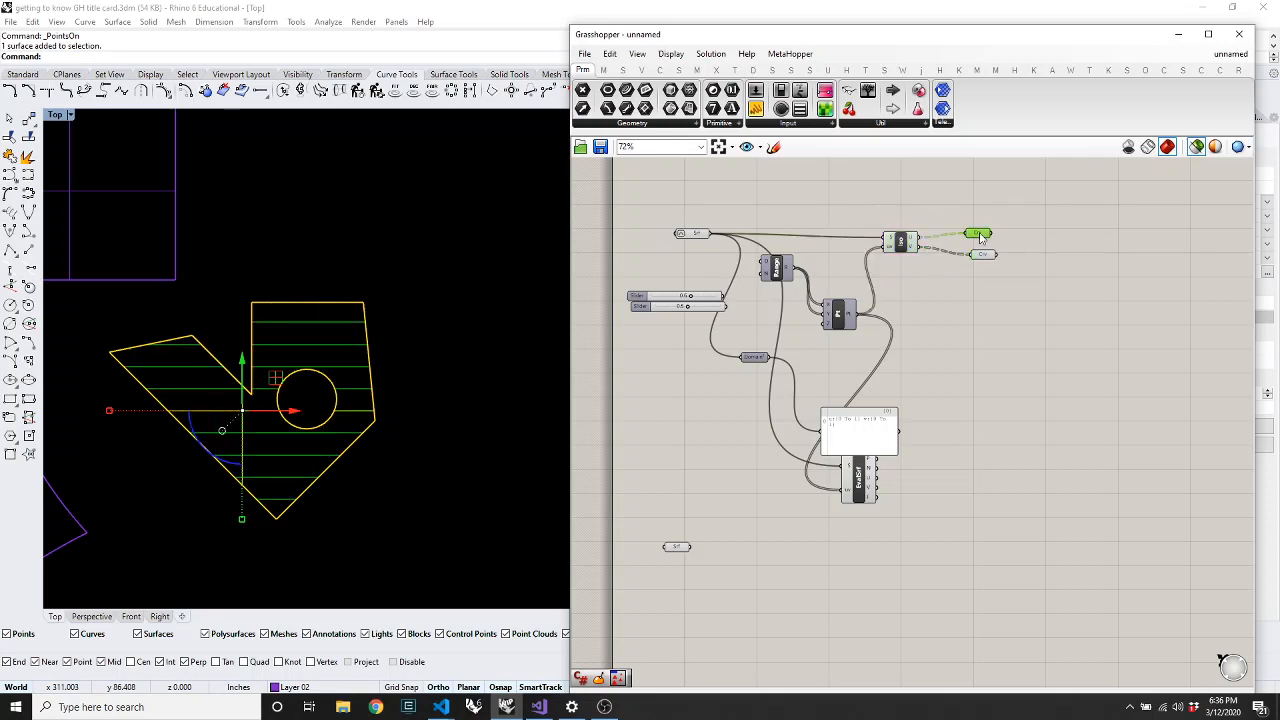
{"action": "left_click", "coordinate": [875, 348]}
{"action": "left_click", "coordinate": [858, 493]}
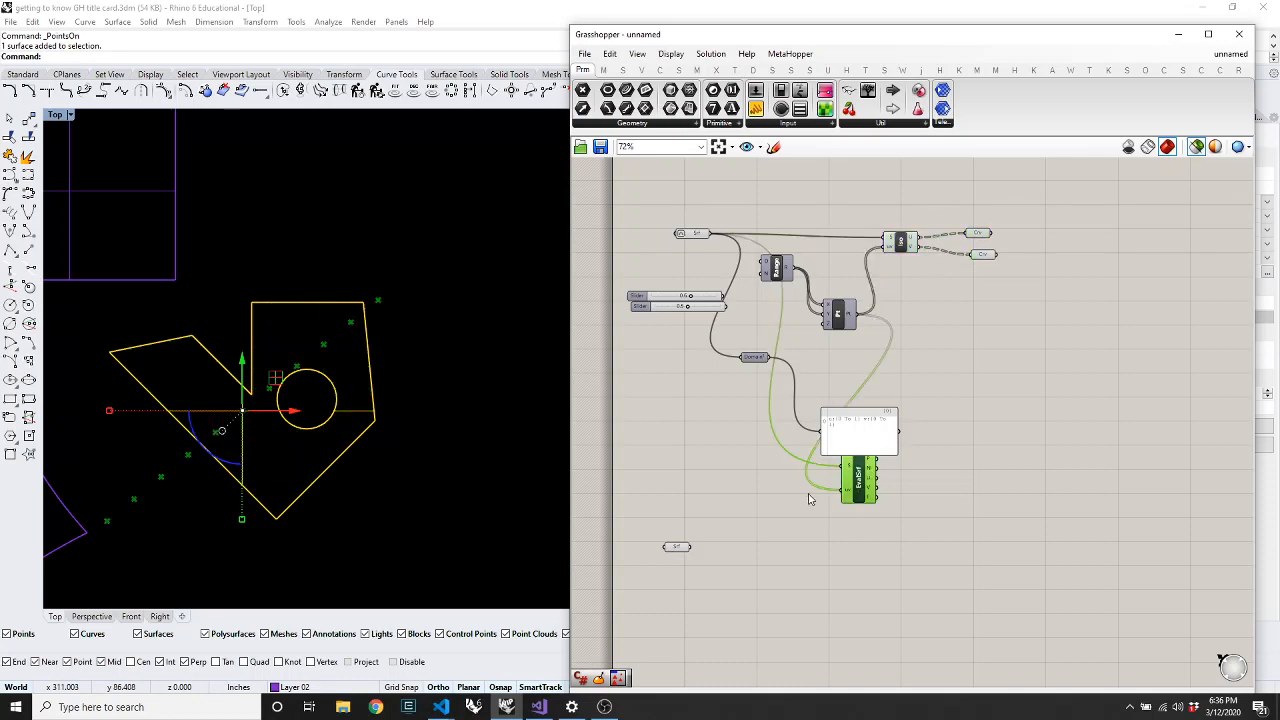
{"action": "left_click", "coordinate": [396, 295]}
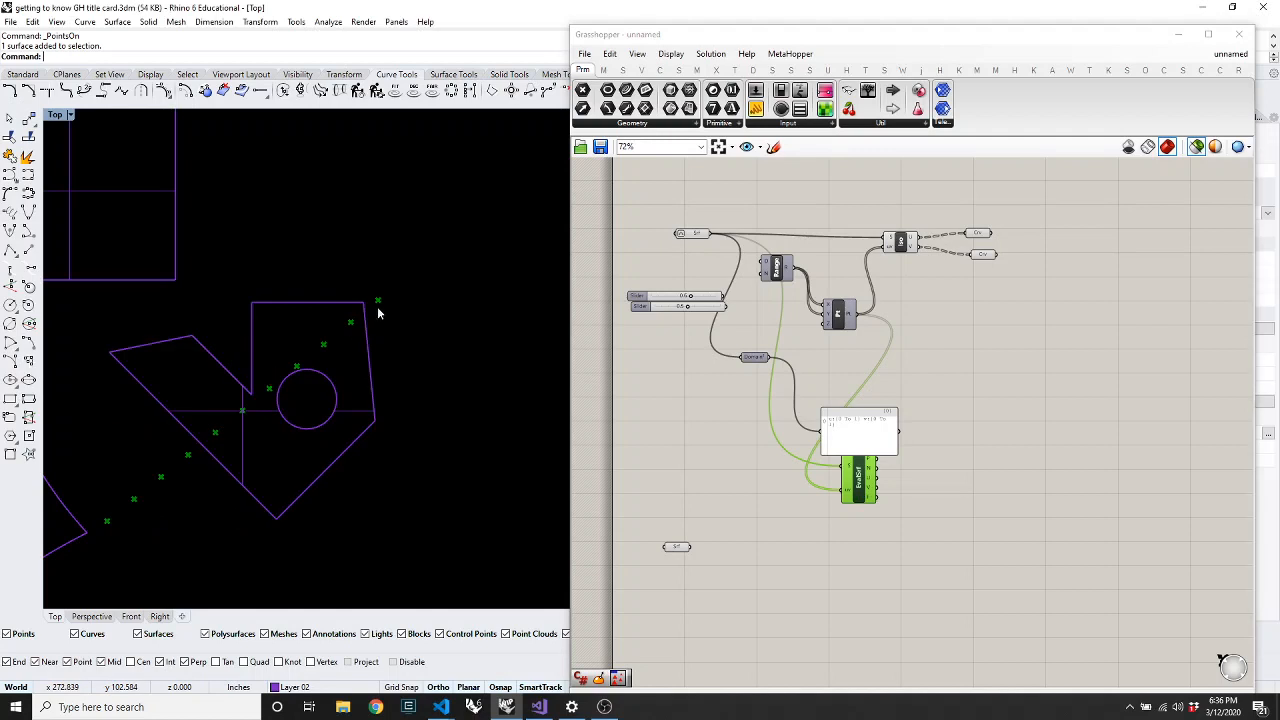
{"action": "left_click", "coordinate": [686, 238]}
{"action": "left_click", "coordinate": [862, 494], "text": "shift"}
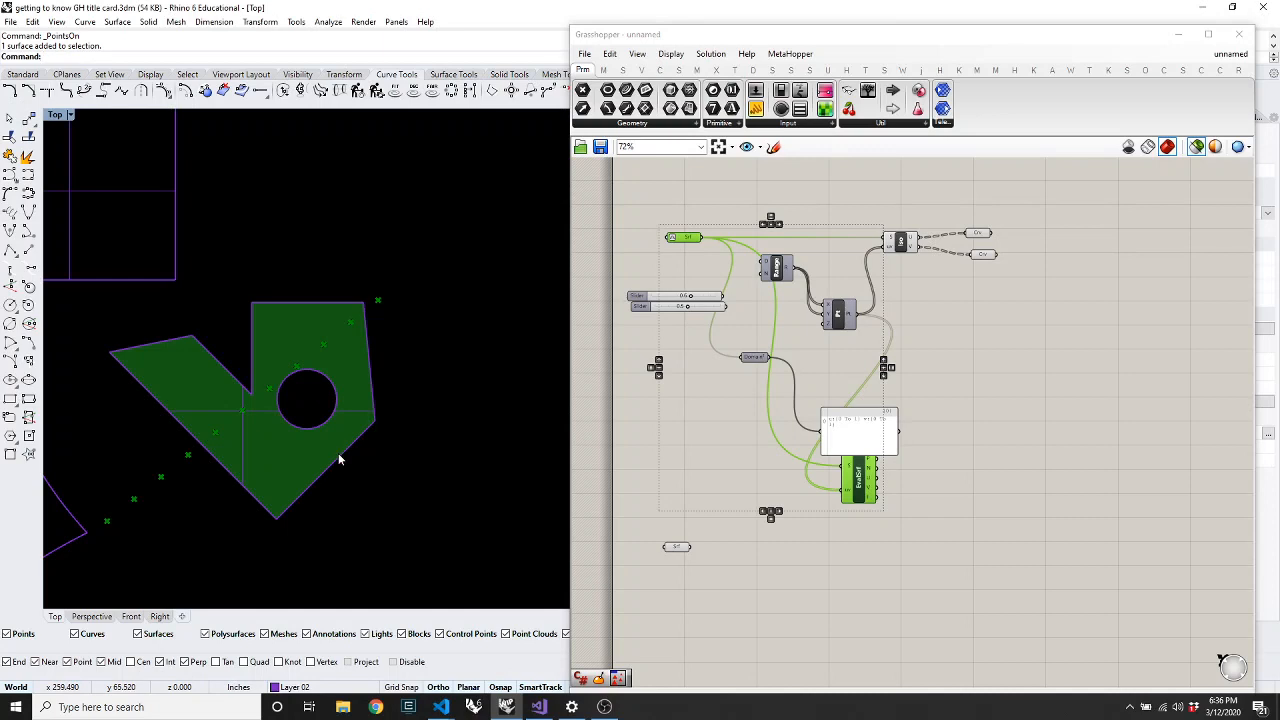
Select the holed planar surface and inspect its control points
{"action": "left_click", "coordinate": [340, 452]}
{"action": "left_click", "coordinate": [415, 500]}
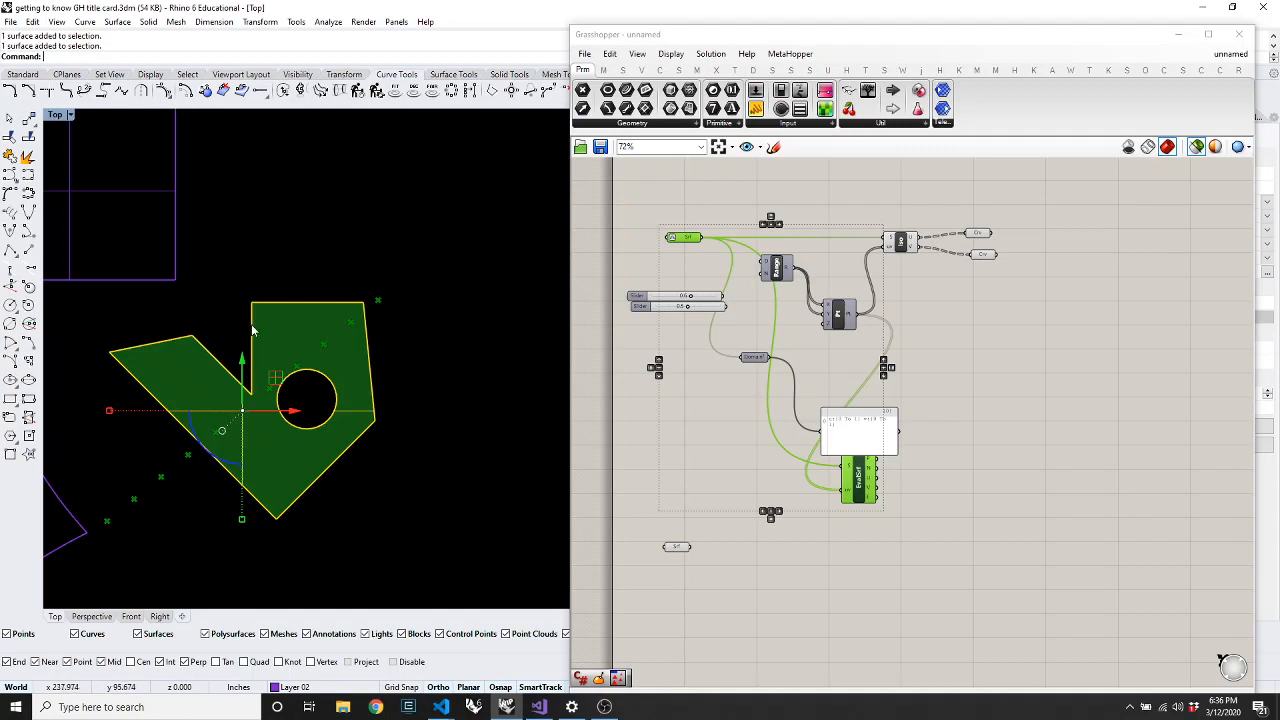
{"action": "left_click", "coordinate": [450, 440]}
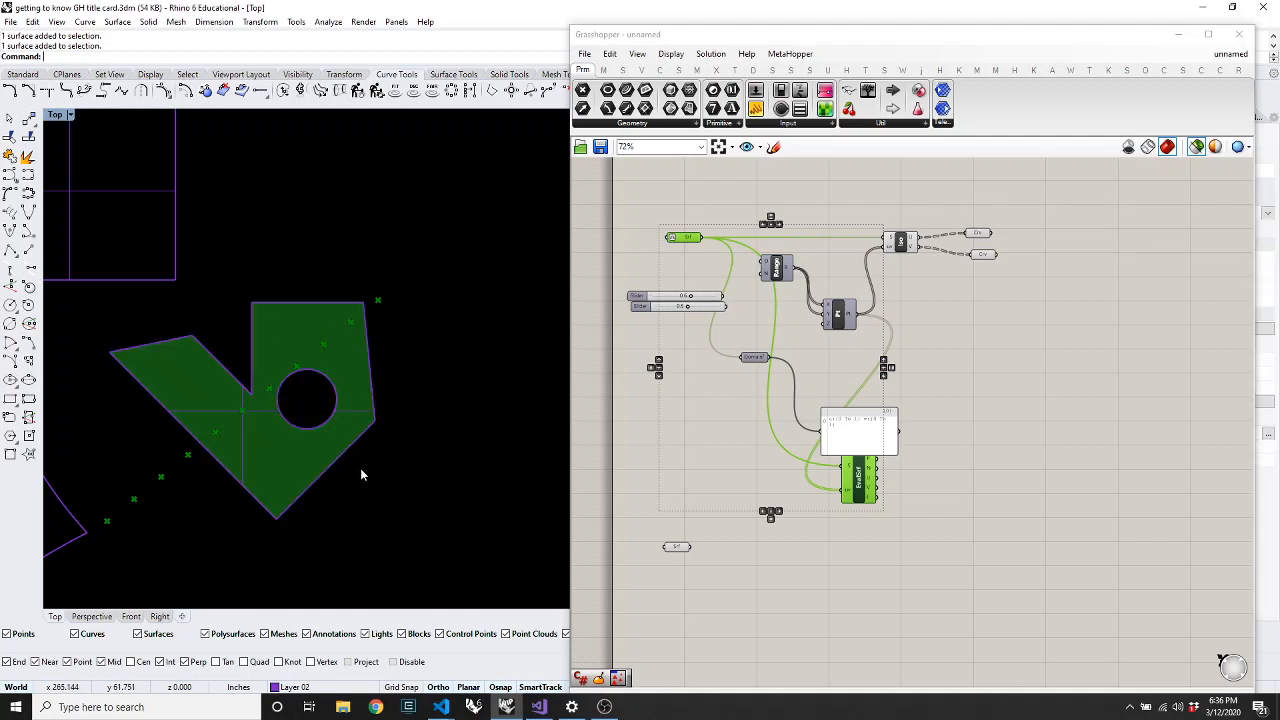
{"action": "left_click", "coordinate": [239, 431]}
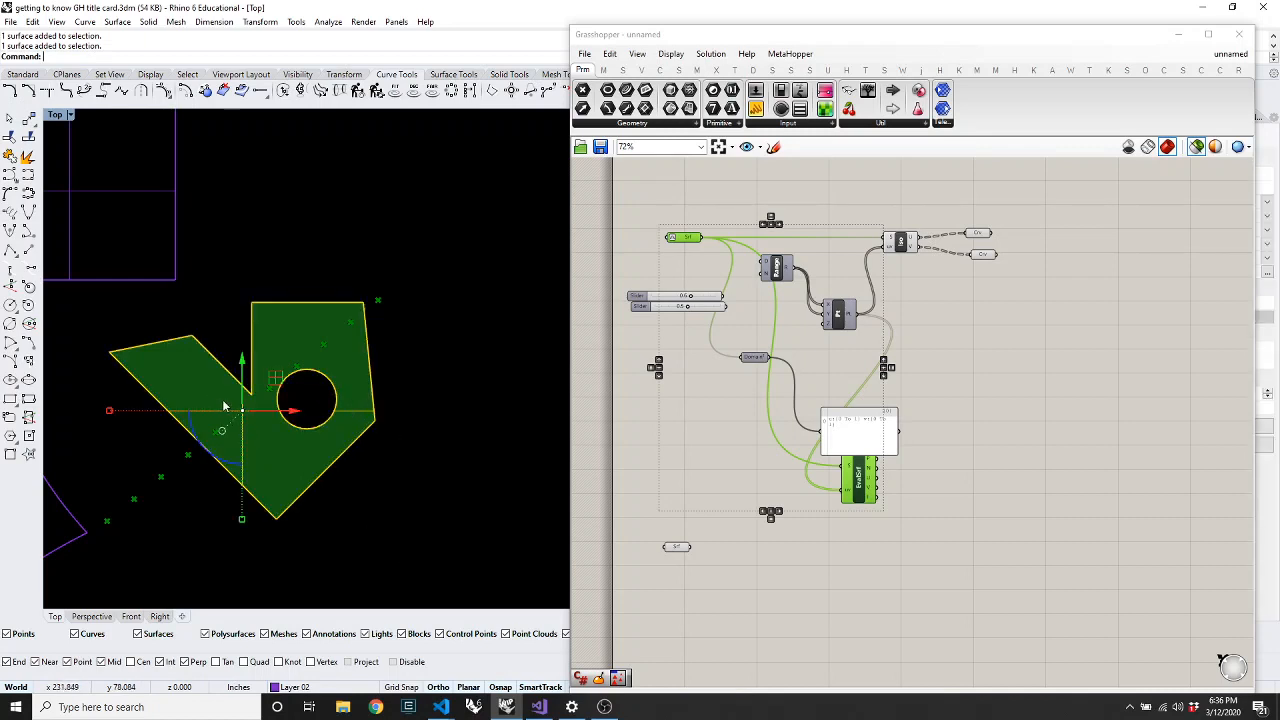
{"action": "key", "text": "F10"}
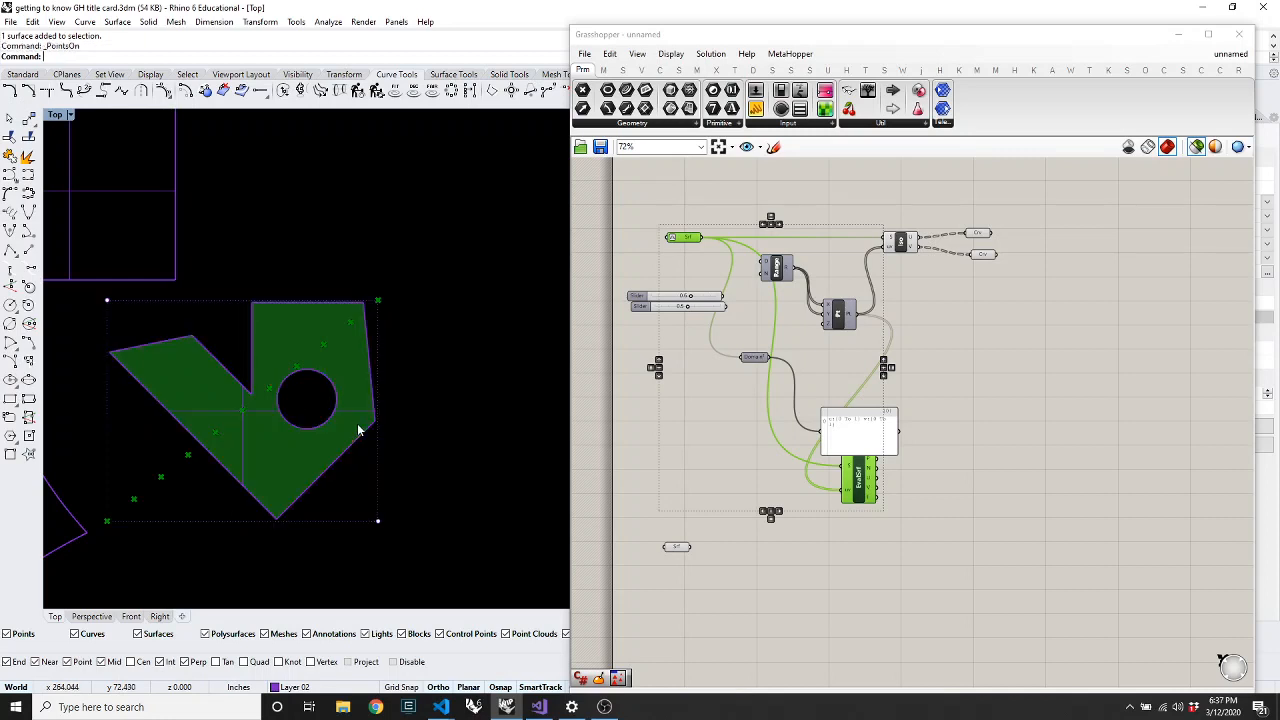
{"action": "key", "text": "Escape"}
Drag a copy of the surface to the right of the original
{"action": "left_click", "coordinate": [322, 428]}
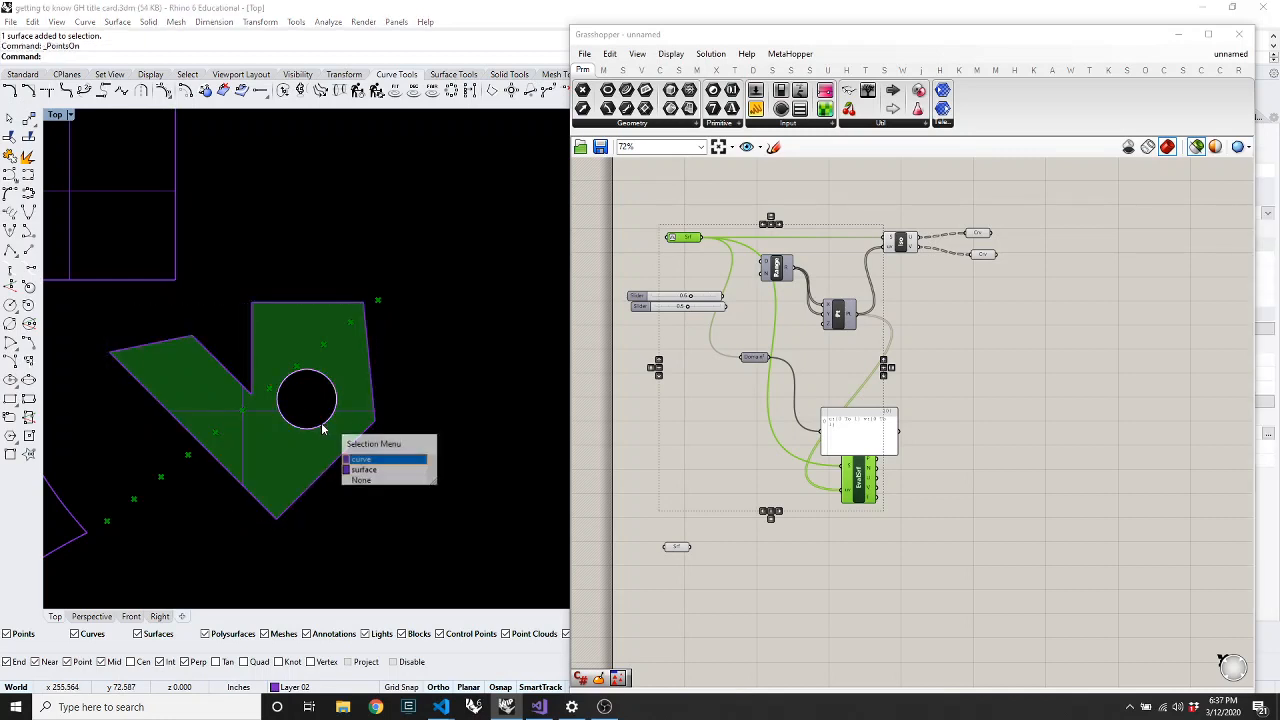
{"action": "left_click", "coordinate": [363, 469]}
{"action": "scroll", "coordinate": [330, 440], "scroll_direction": "down", "scroll_amount": 5}
{"action": "left_click_drag", "start_coordinate": [316, 413], "coordinate": [415, 432]}
{"action": "scroll", "coordinate": [345, 432], "scroll_direction": "down", "scroll_amount": 8}
{"action": "scroll", "coordinate": [415, 432], "scroll_direction": "up", "scroll_amount": 8}
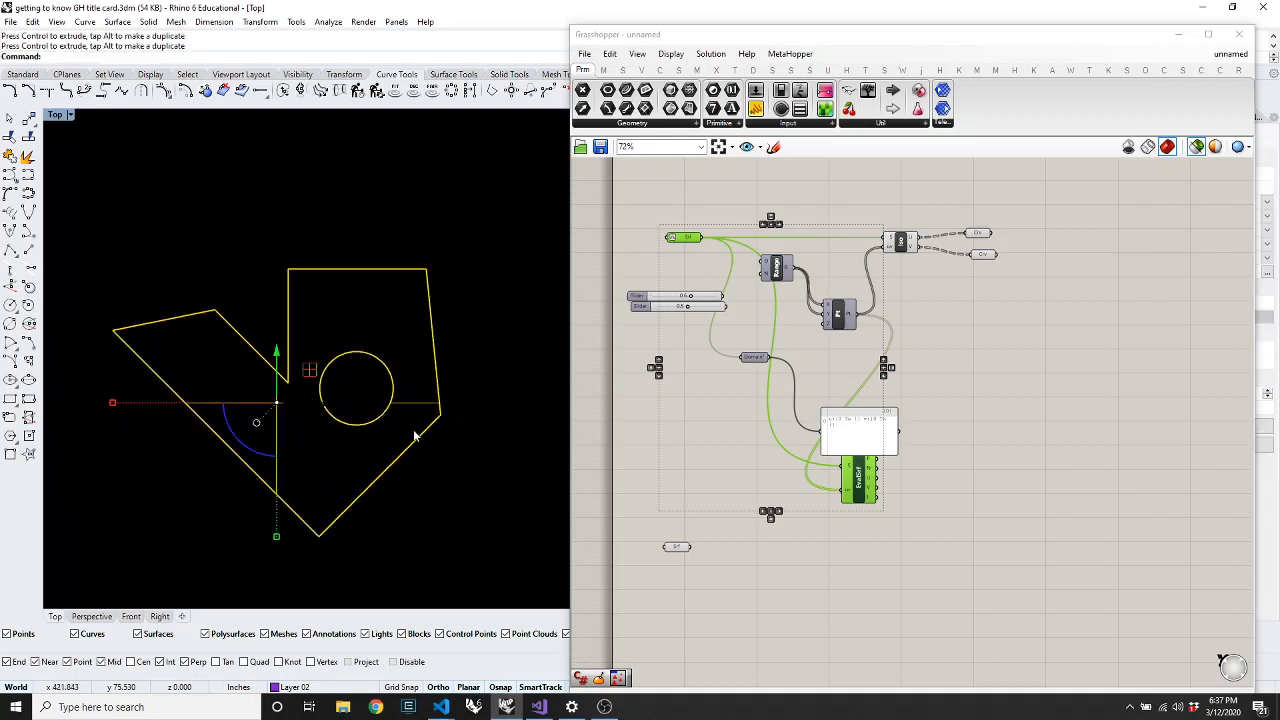
Untrim the copy's circular hole edge and notch edge with Untrim
{"action": "left_click", "coordinate": [450, 537]}
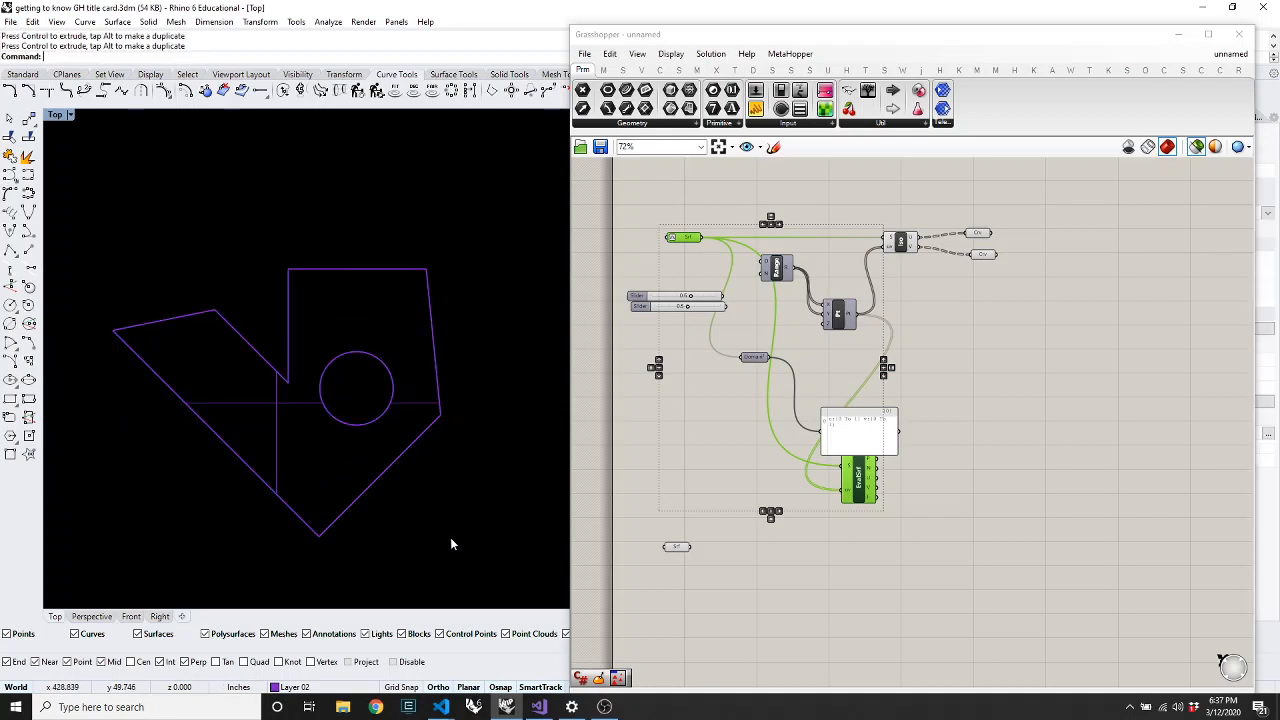
{"action": "type", "text": "untrim"}
{"action": "key", "text": "Return"}
{"action": "left_click", "coordinate": [330, 367]}
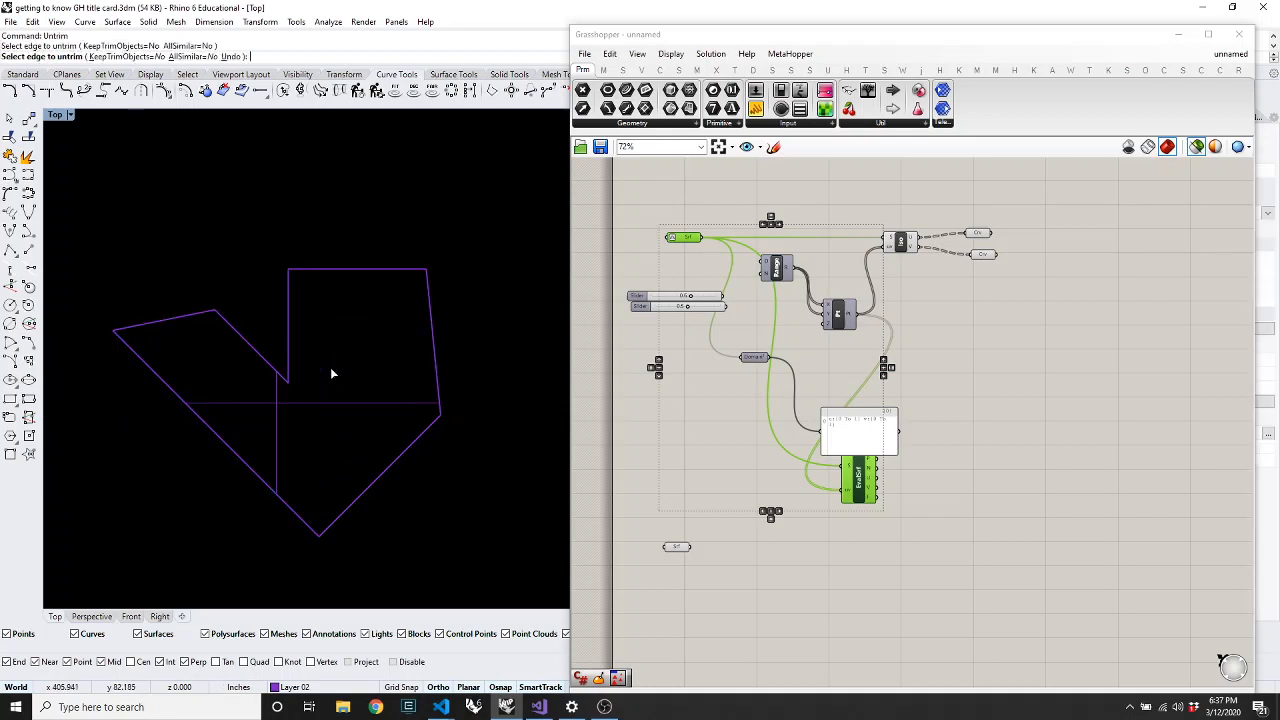
{"action": "left_click", "coordinate": [289, 320]}
{"action": "scroll", "coordinate": [393, 312], "scroll_direction": "down", "scroll_amount": 6}
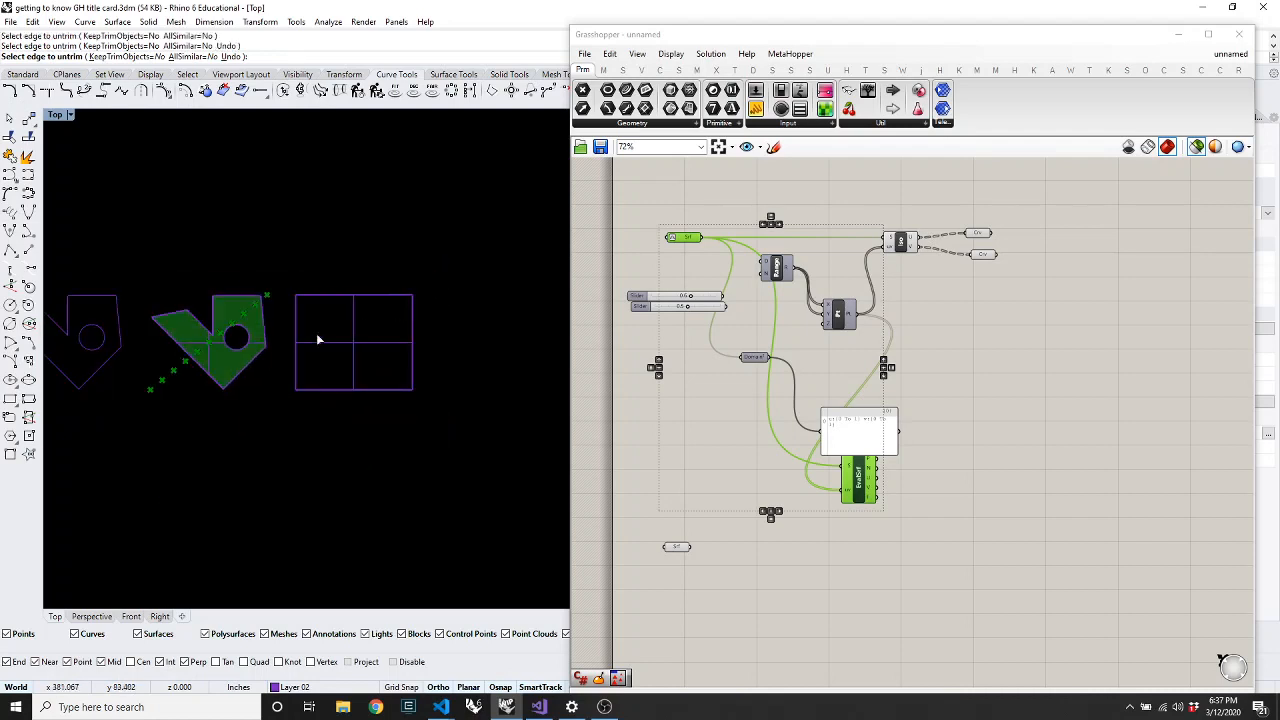
{"action": "scroll", "coordinate": [291, 338], "scroll_direction": "up", "scroll_amount": 2}
{"action": "key", "text": "Return"}
Select the green surface that still has the hole
{"action": "left_click", "coordinate": [411, 295]}
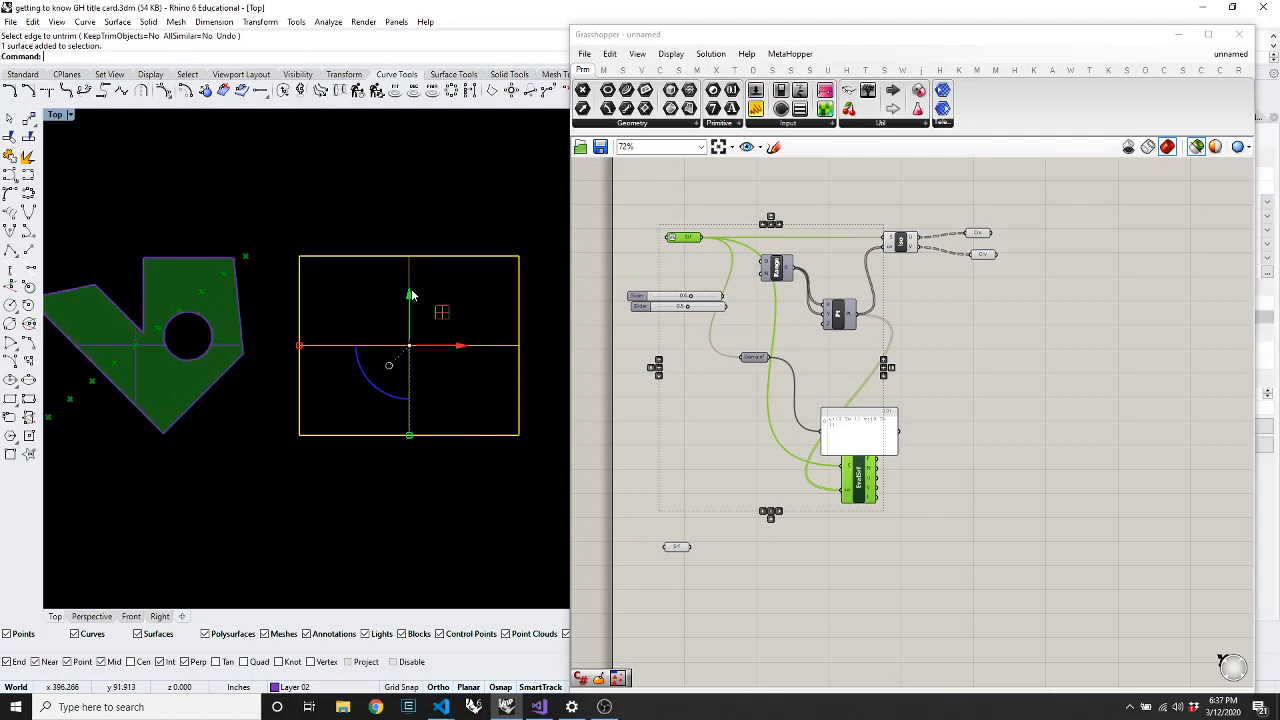
{"action": "left_click", "coordinate": [421, 487]}
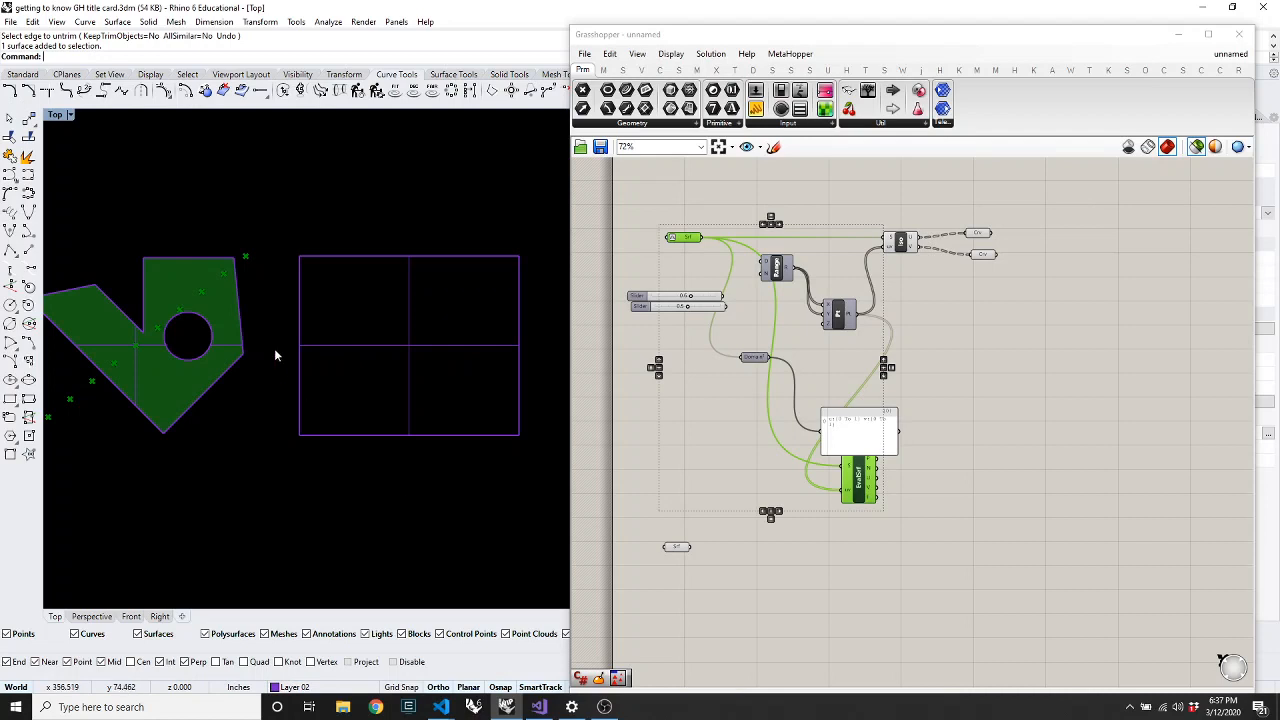
{"action": "left_click", "coordinate": [131, 343]}
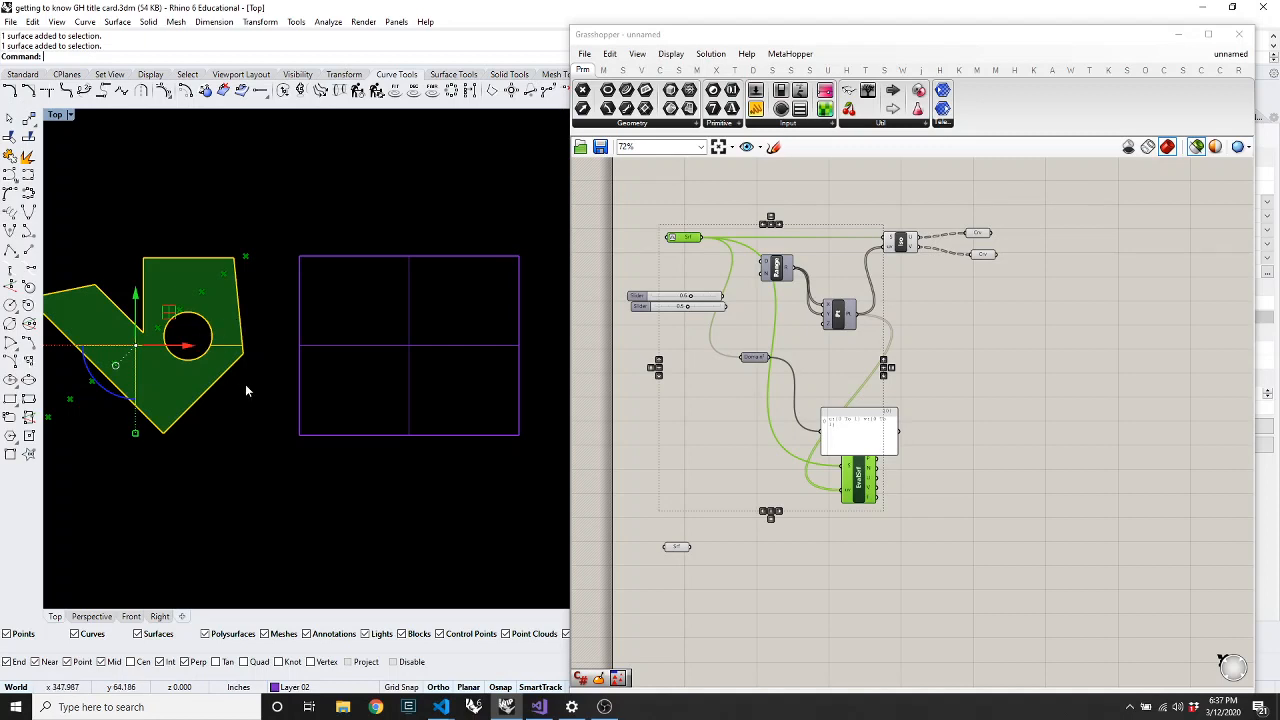
Rebuild the selected surface with 5×5 points at degree 3
{"action": "type", "text": "Rebuild"}
{"action": "key", "text": "Return"}
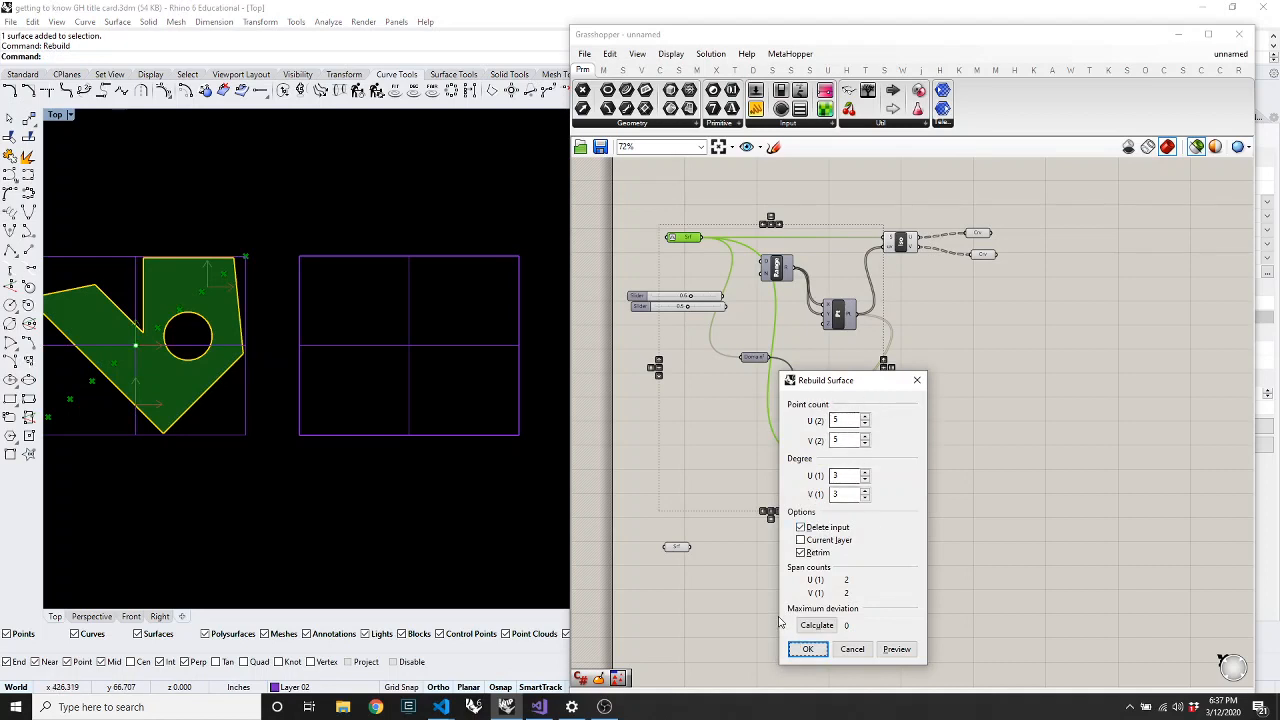
{"action": "left_click", "coordinate": [808, 650]}
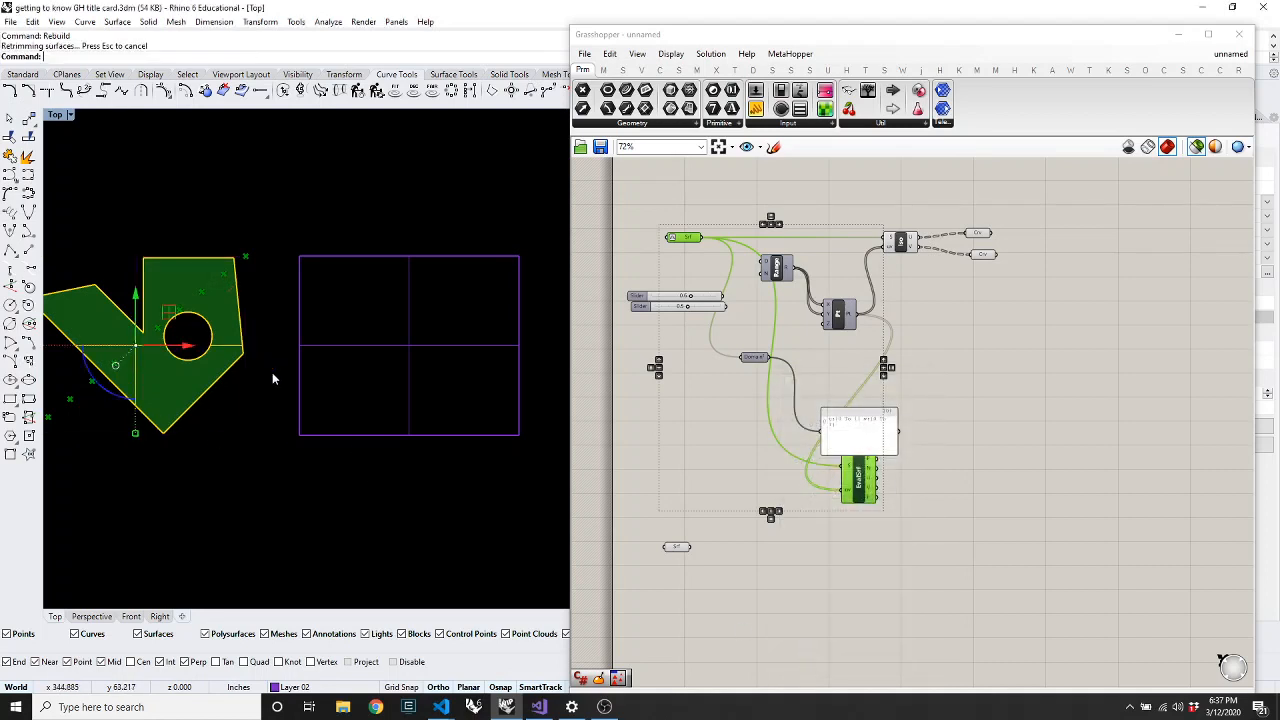
Show the control points, window-select the lower-right ones and tilt the view into 3D
{"action": "key", "text": "F10"}
{"action": "scroll", "coordinate": [134, 405], "scroll_direction": "up", "scroll_amount": 5}
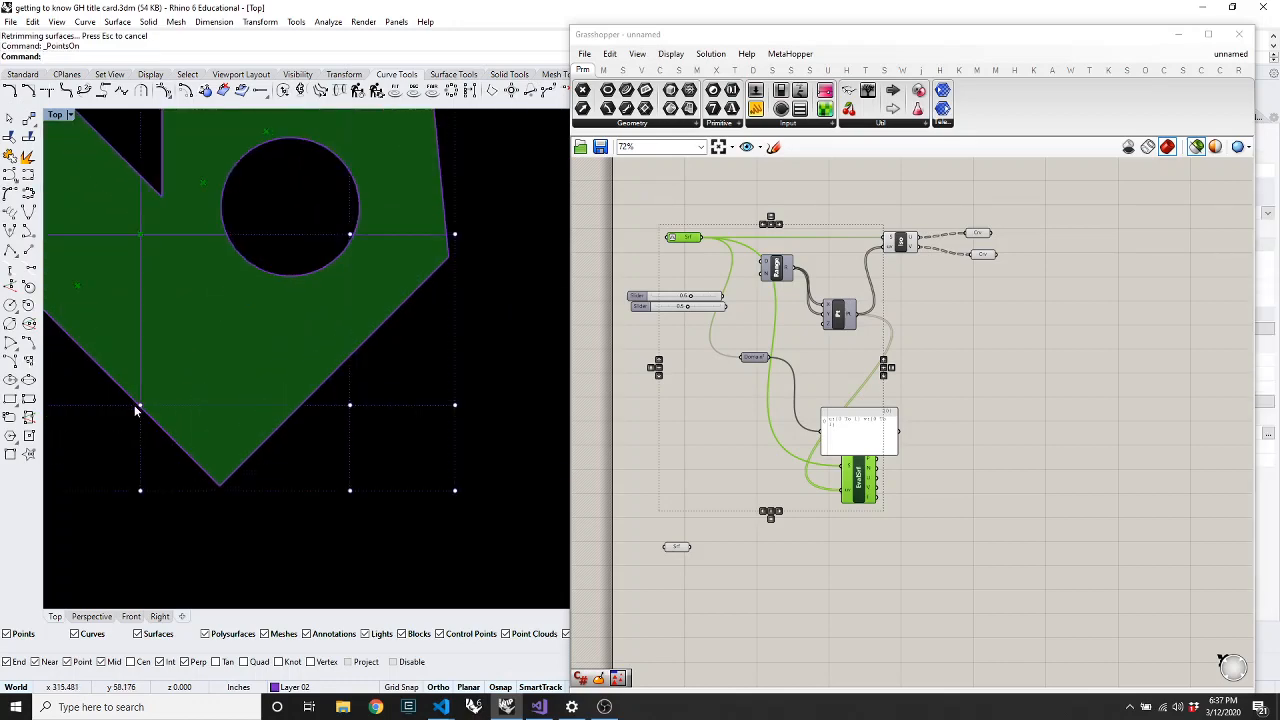
{"action": "left_click_drag", "start_coordinate": [484, 535], "coordinate": [338, 395]}
{"action": "type", "text": "o"}
{"action": "key", "text": "Return"}
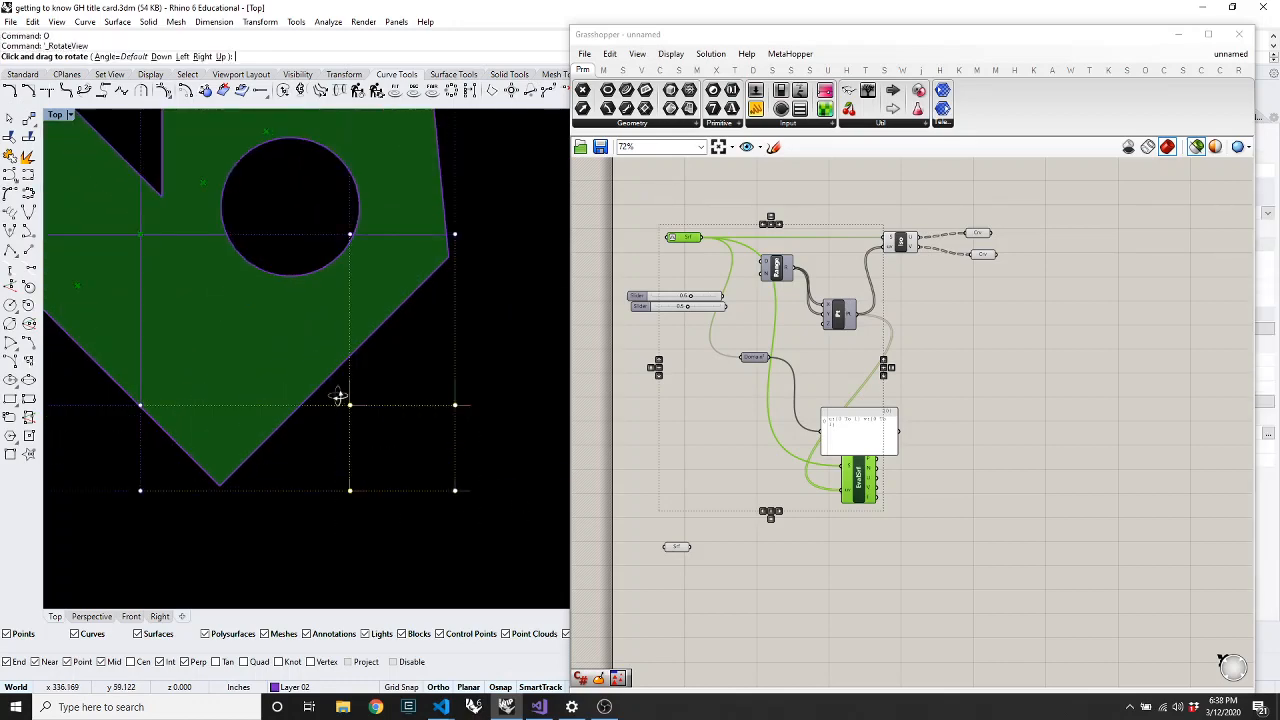
{"action": "left_click_drag", "start_coordinate": [443, 409], "coordinate": [452, 242]}
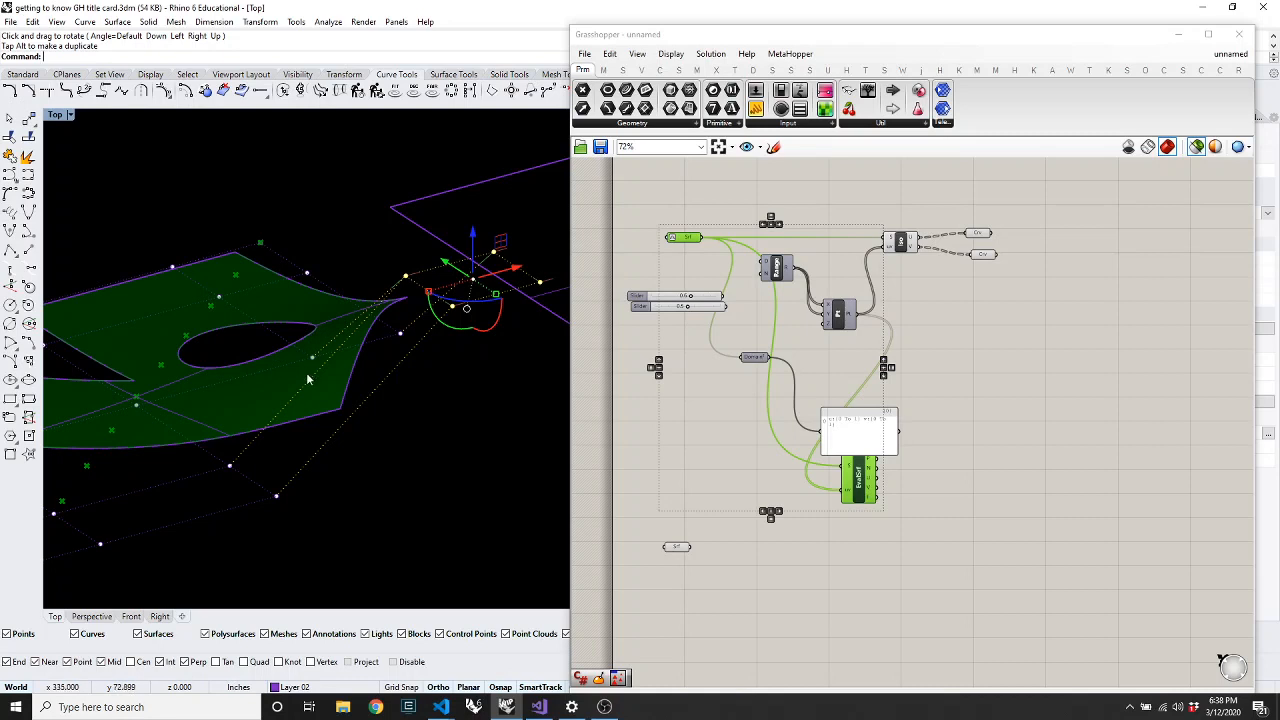
{"action": "scroll", "coordinate": [360, 338], "scroll_direction": "down", "scroll_amount": 4}
{"action": "scroll", "coordinate": [340, 345], "scroll_direction": "up", "scroll_amount": 3}
Drag three left control points down to warp the surface
{"action": "left_click_drag", "start_coordinate": [118, 283], "coordinate": [256, 372]}
{"action": "left_click_drag", "start_coordinate": [196, 305], "coordinate": [228, 370]}
{"action": "left_click", "coordinate": [350, 425]}
Hide the control points and rotate the view back toward top-down
{"action": "key", "text": "Escape"}
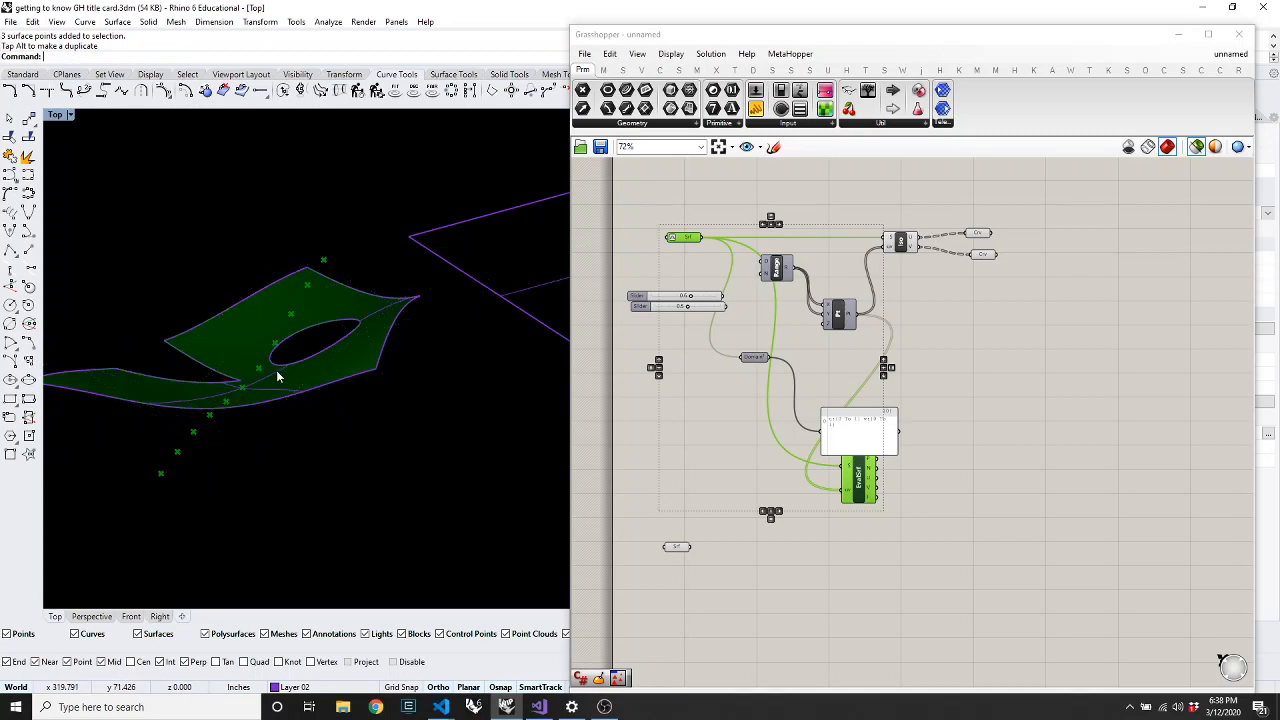
{"action": "type", "text": "o"}
{"action": "key", "text": "Return"}
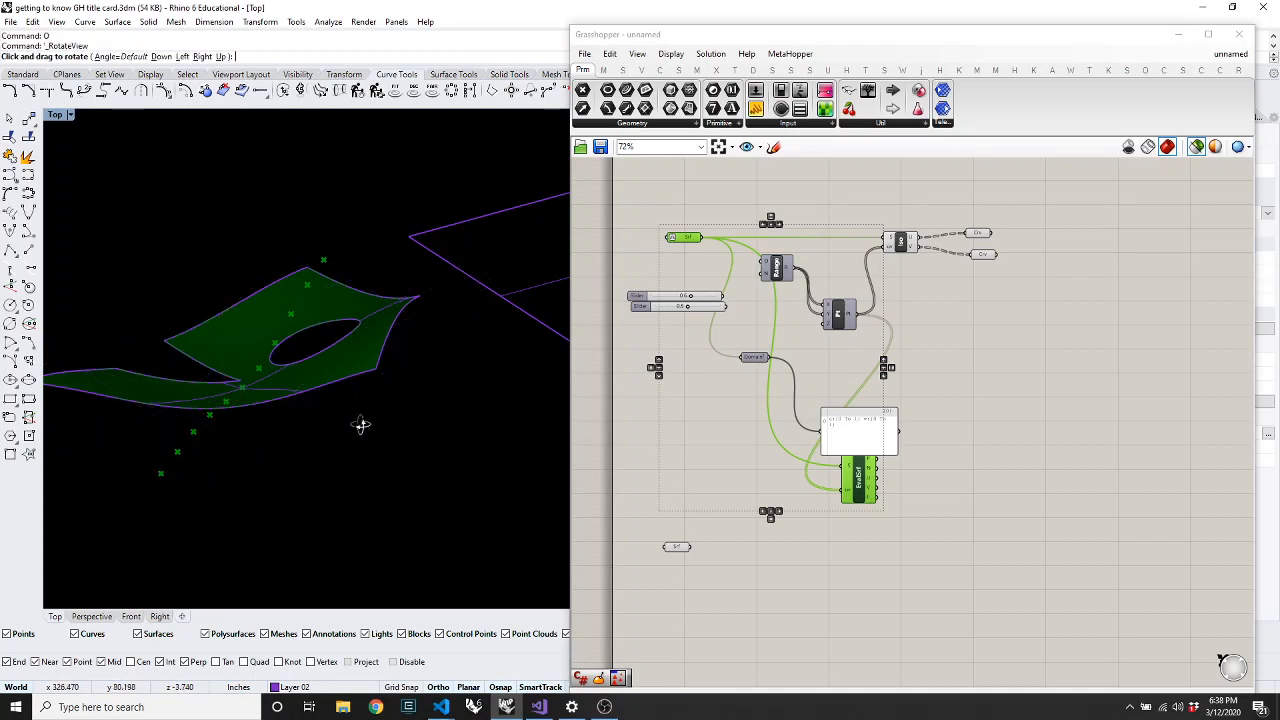
{"action": "left_click_drag", "start_coordinate": [361, 385], "coordinate": [320, 516]}
{"action": "key", "text": "Return"}
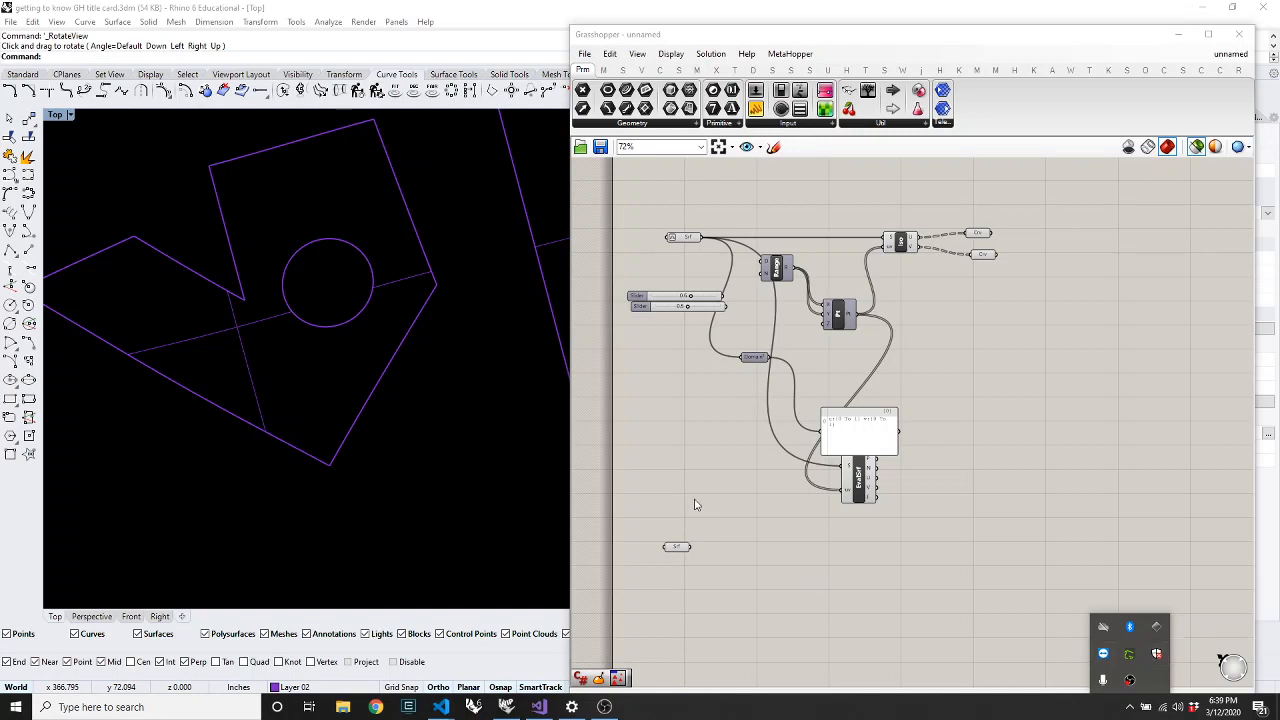
{"action": "right_click", "coordinate": [1130, 680]}
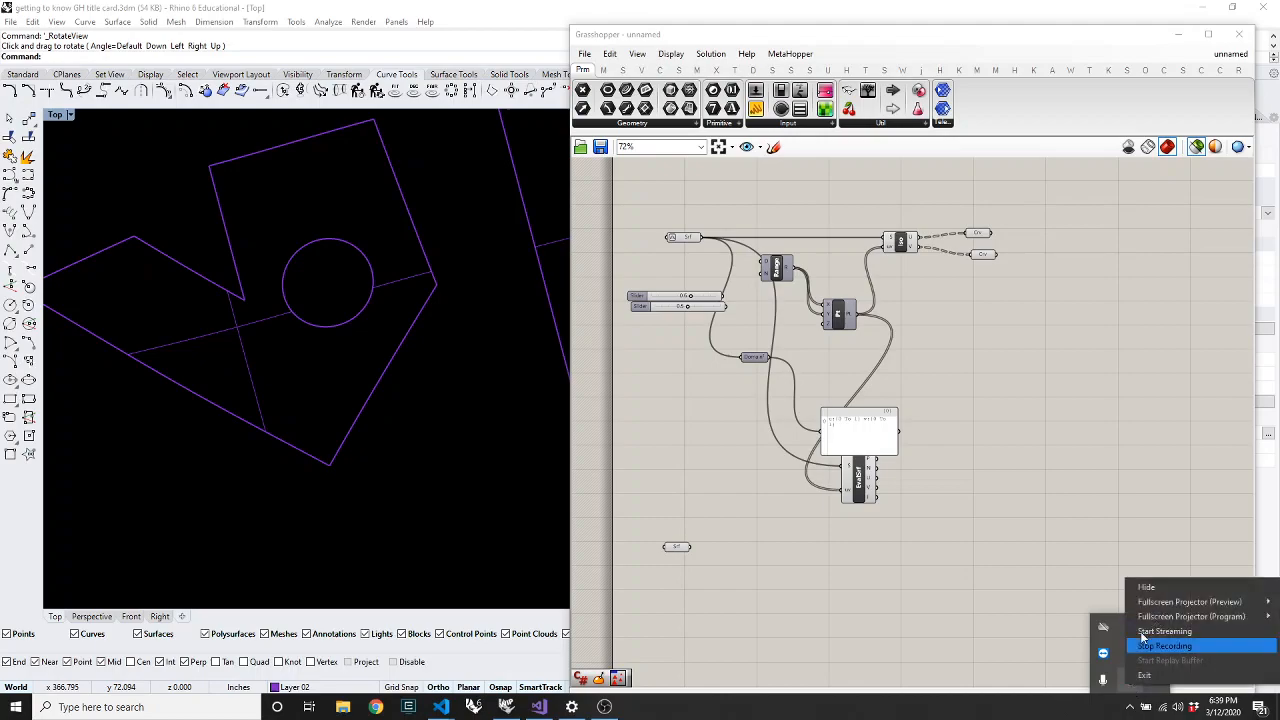